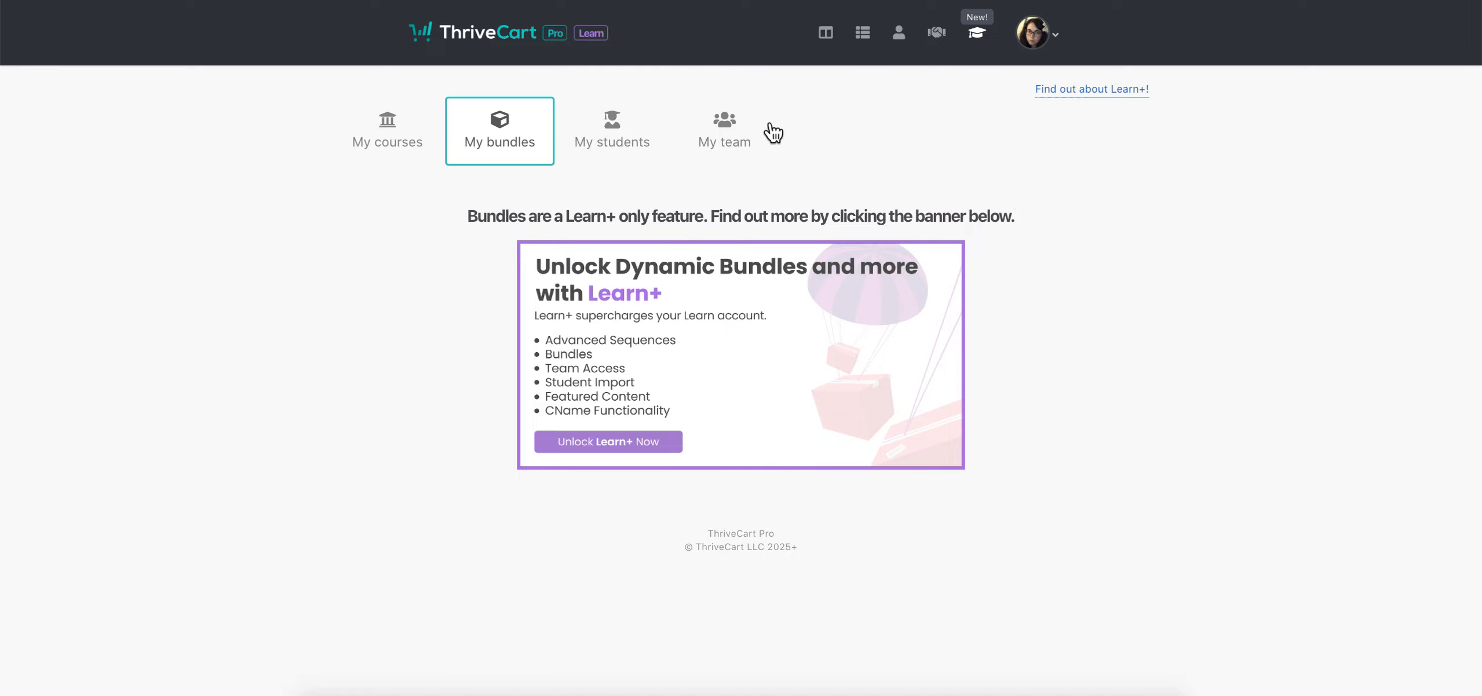
View the My team access page, then return to the My courses list
click(755, 132)
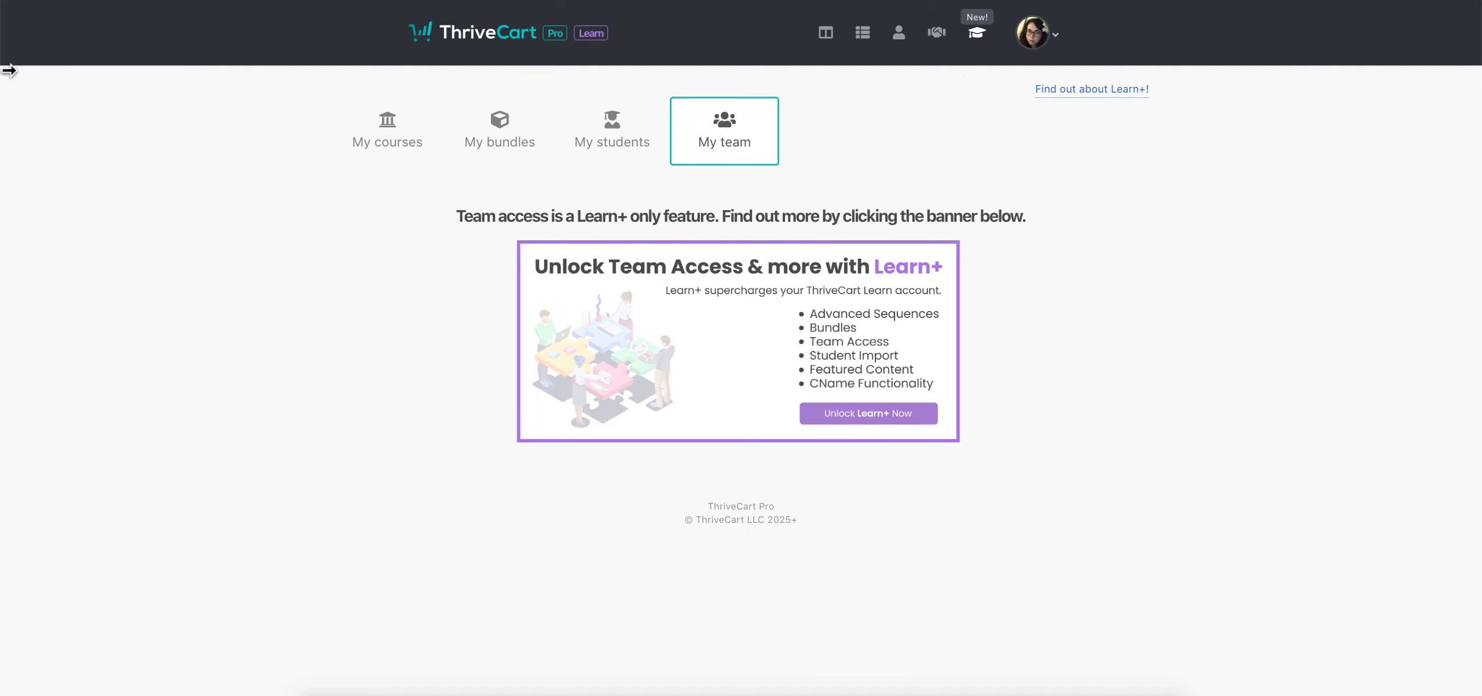
click(412, 143)
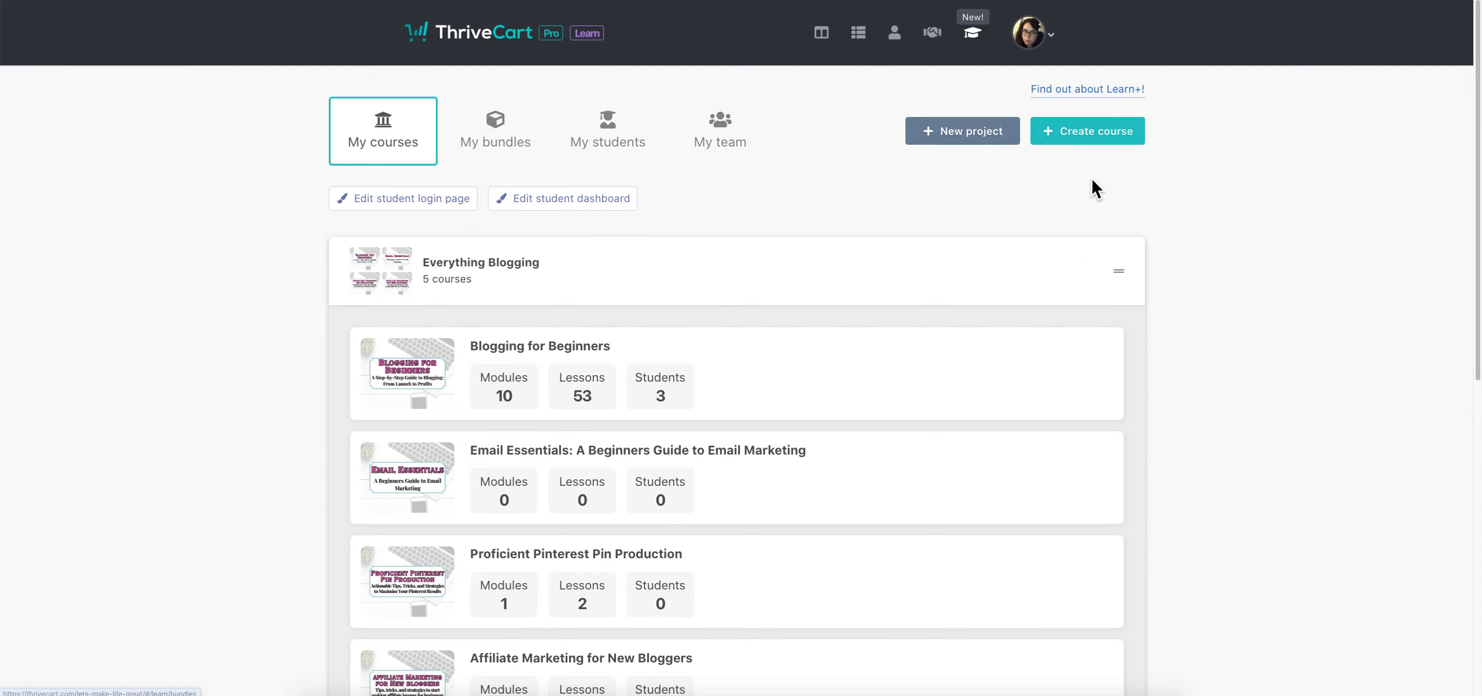
Collapse Everything Blogging, re-expand it to browse its five courses, then collapse it again
mouse_move(1131, 280)
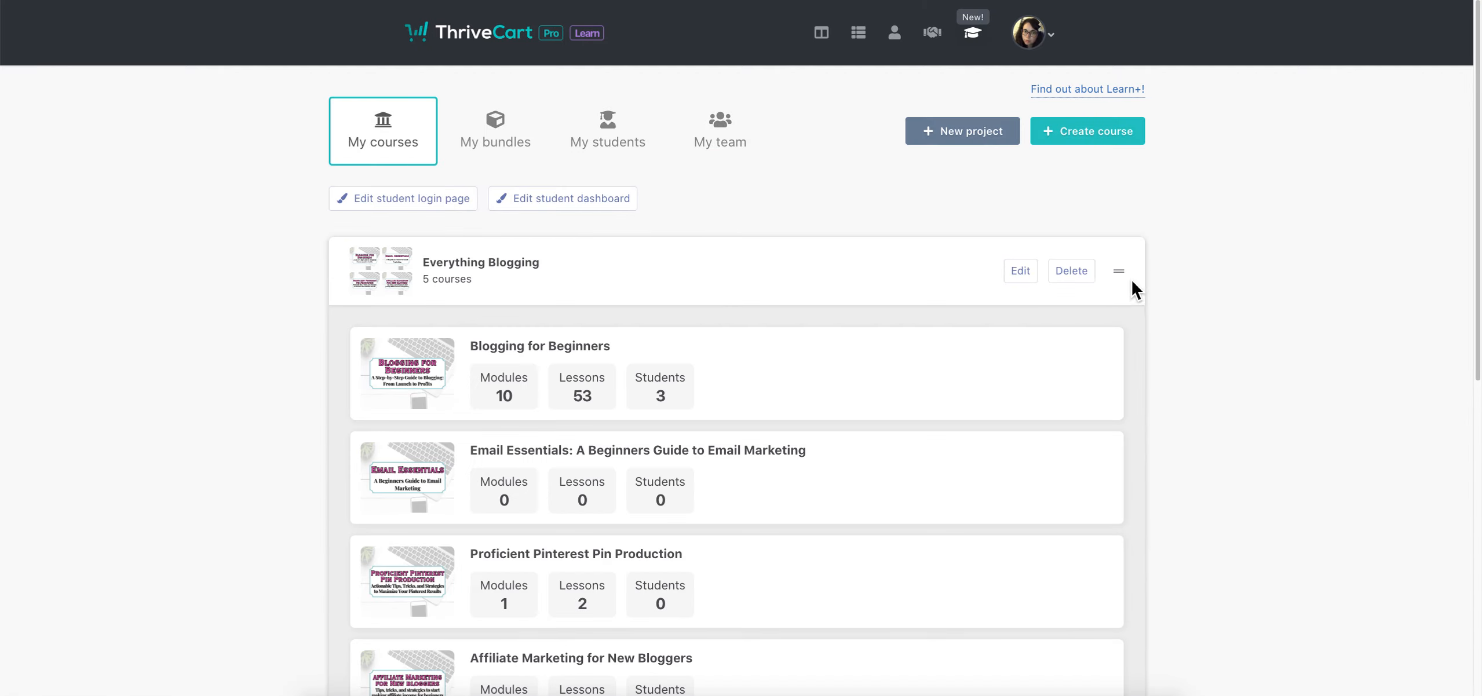
click(956, 276)
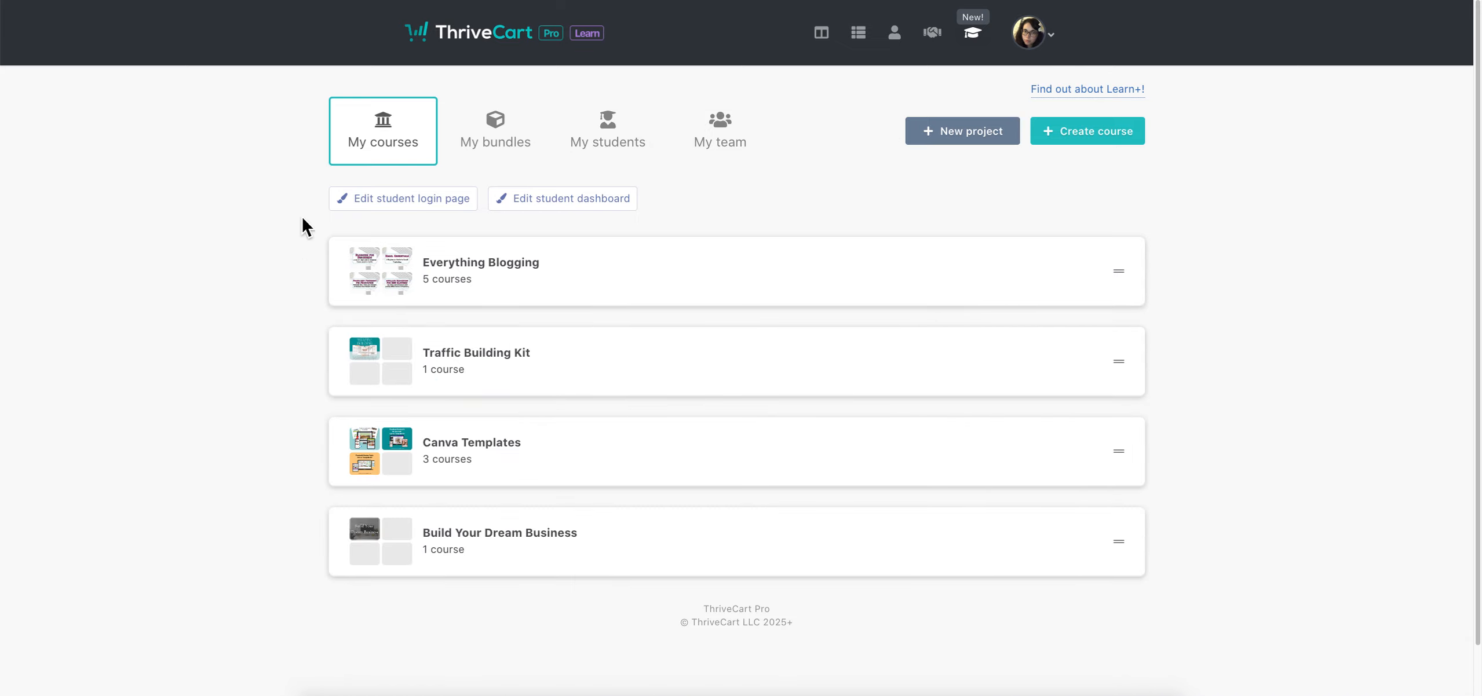
mouse_move(369, 392)
mouse_move(357, 347)
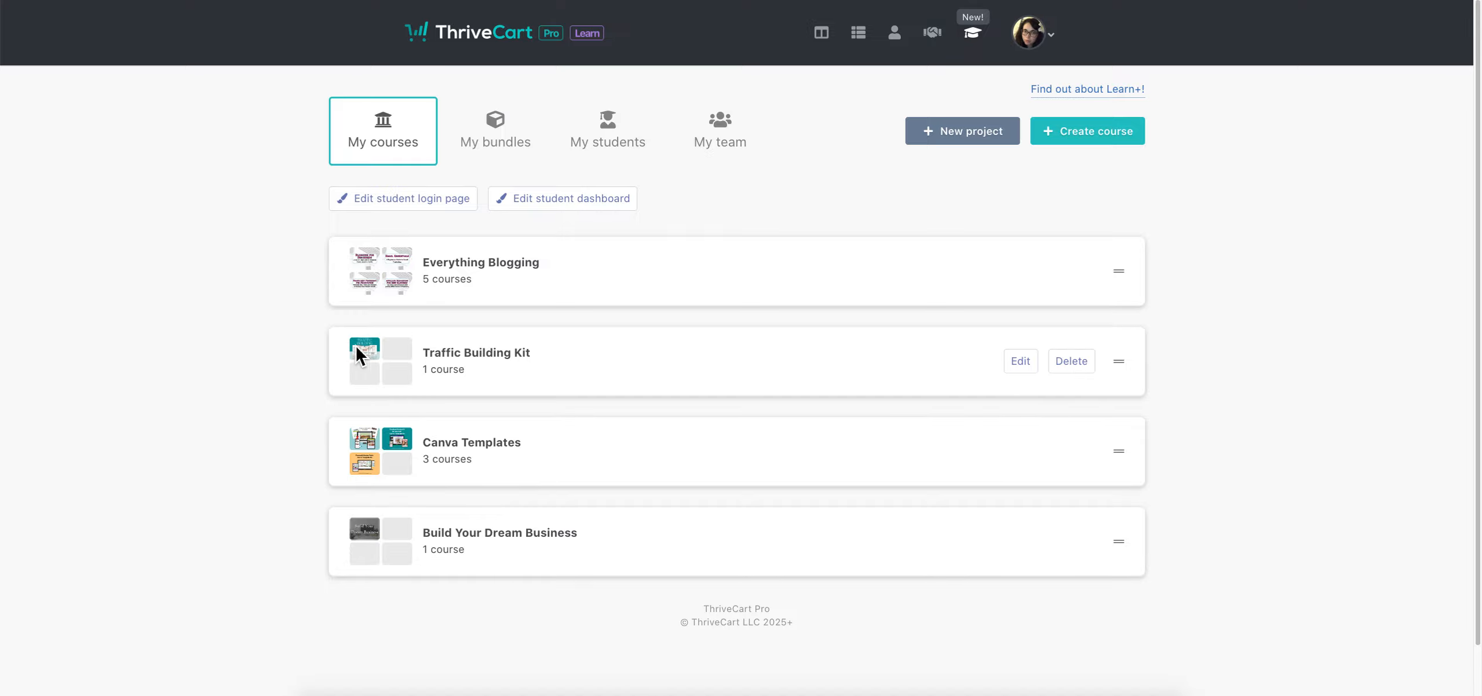
click(937, 272)
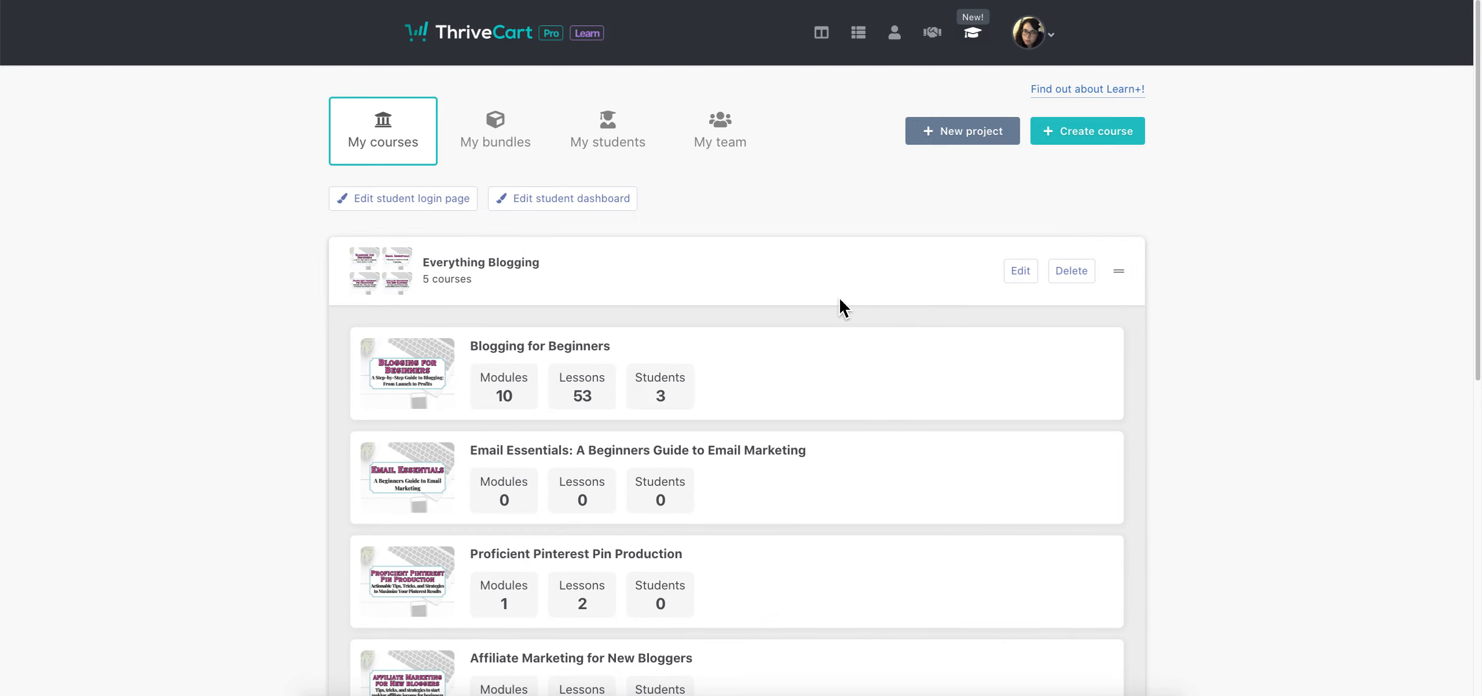
scroll(810, 458, down, 3)
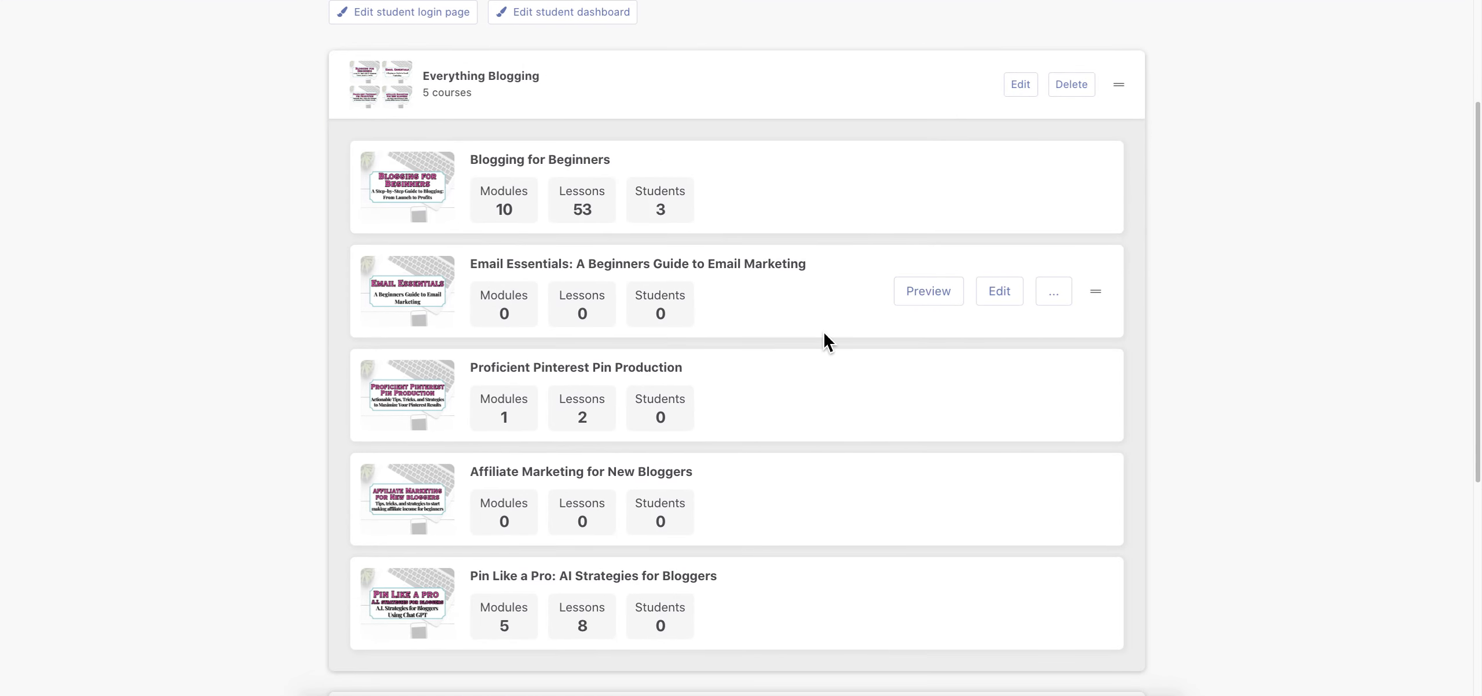
scroll(820, 336, up, 1)
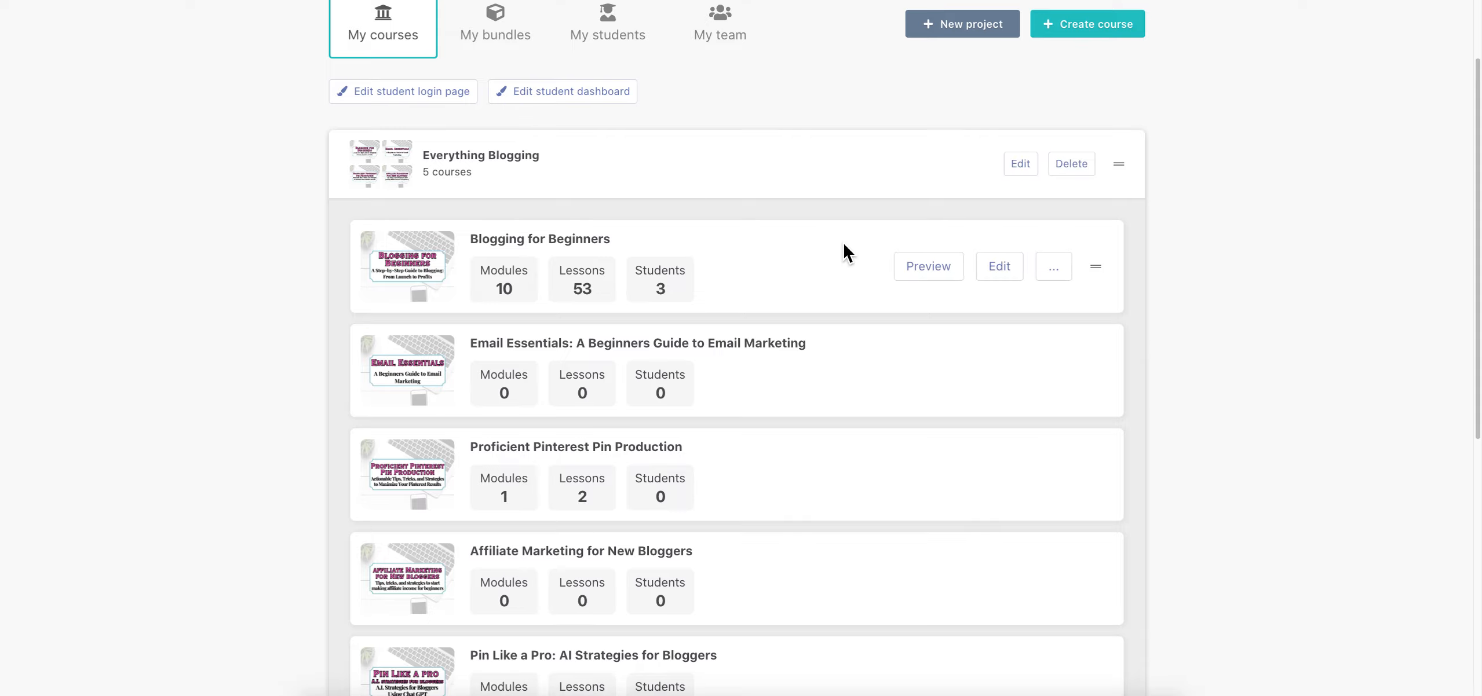
scroll(843, 241, down, 1)
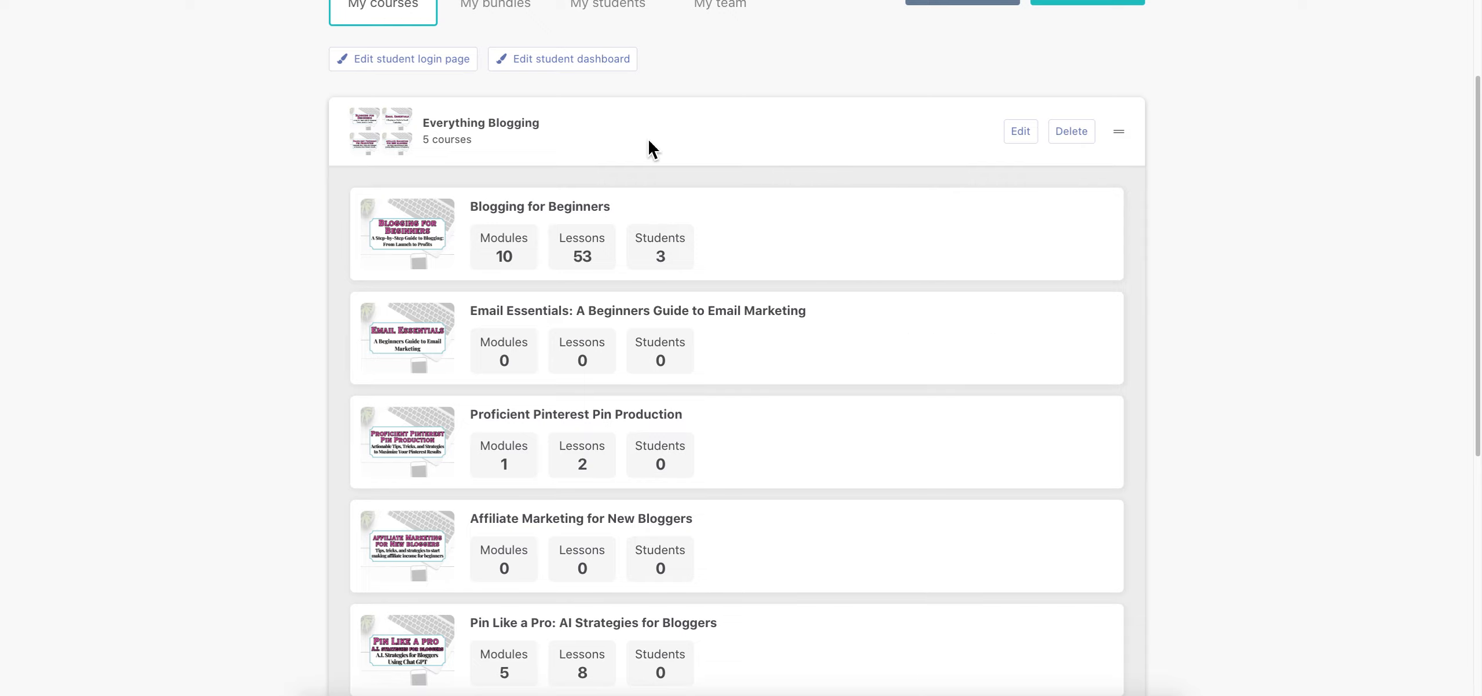
scroll(770, 222, up, 2)
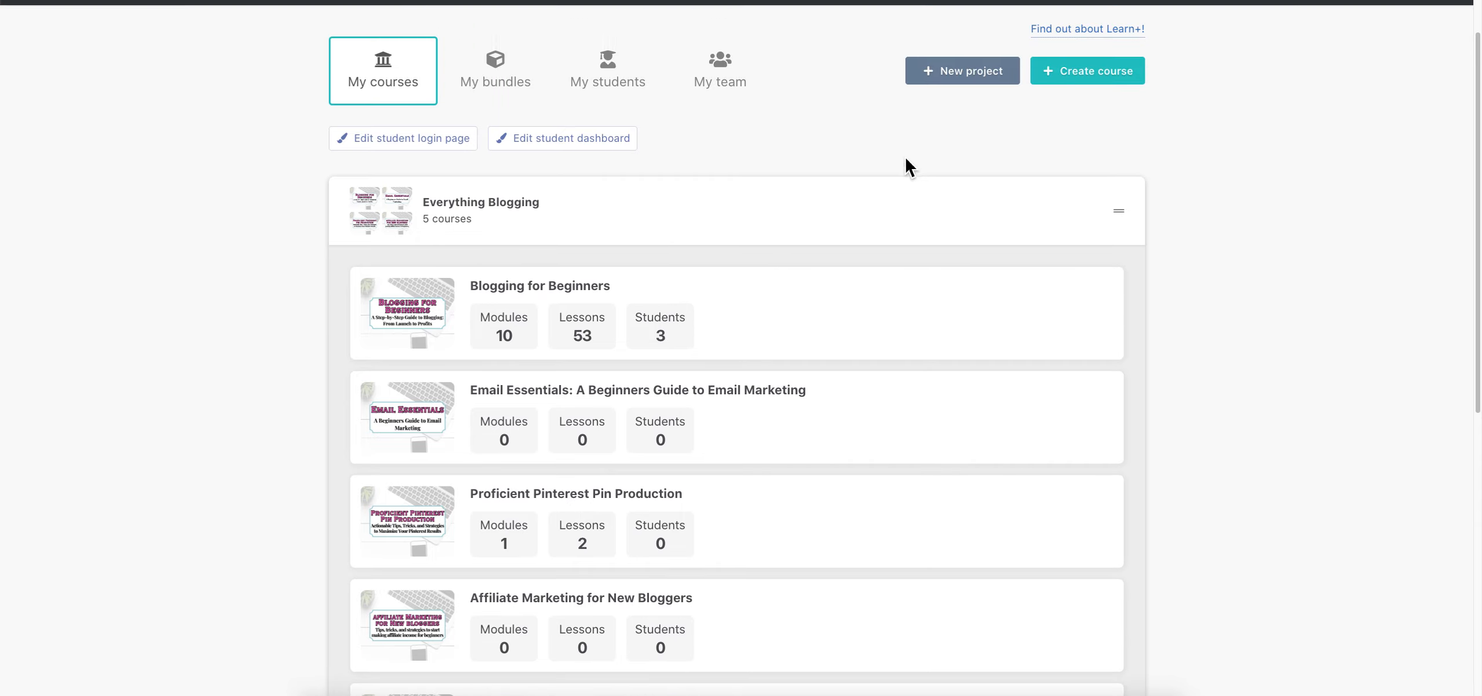
click(858, 212)
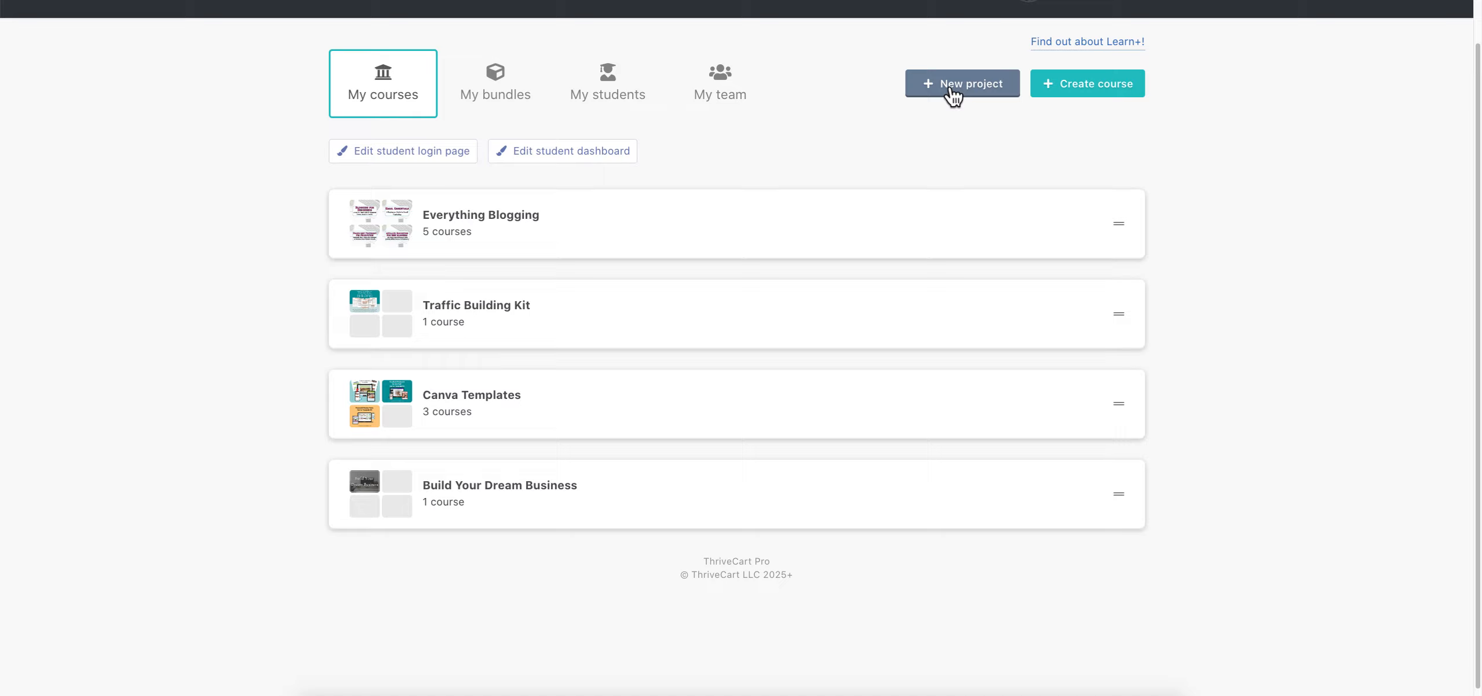
Start a new course, keeping Everything Blogging as its project
click(1117, 94)
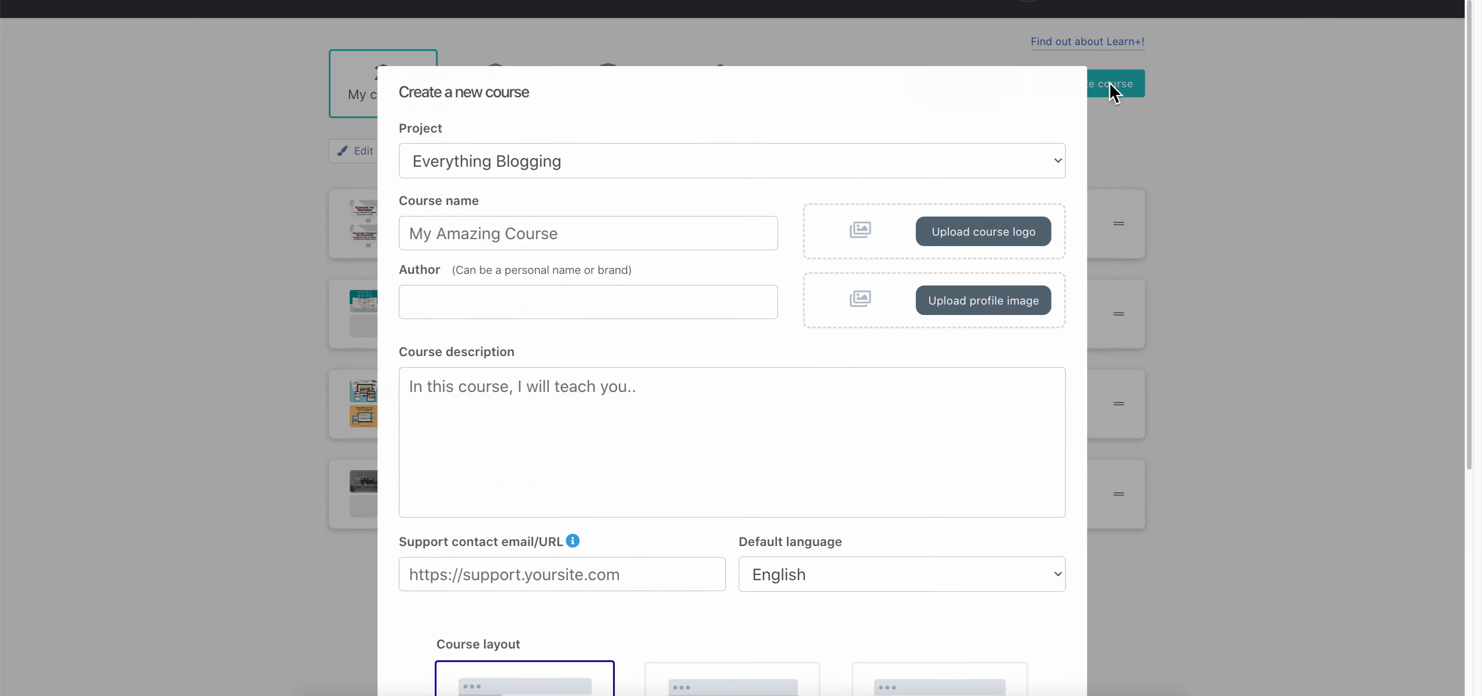
click(549, 168)
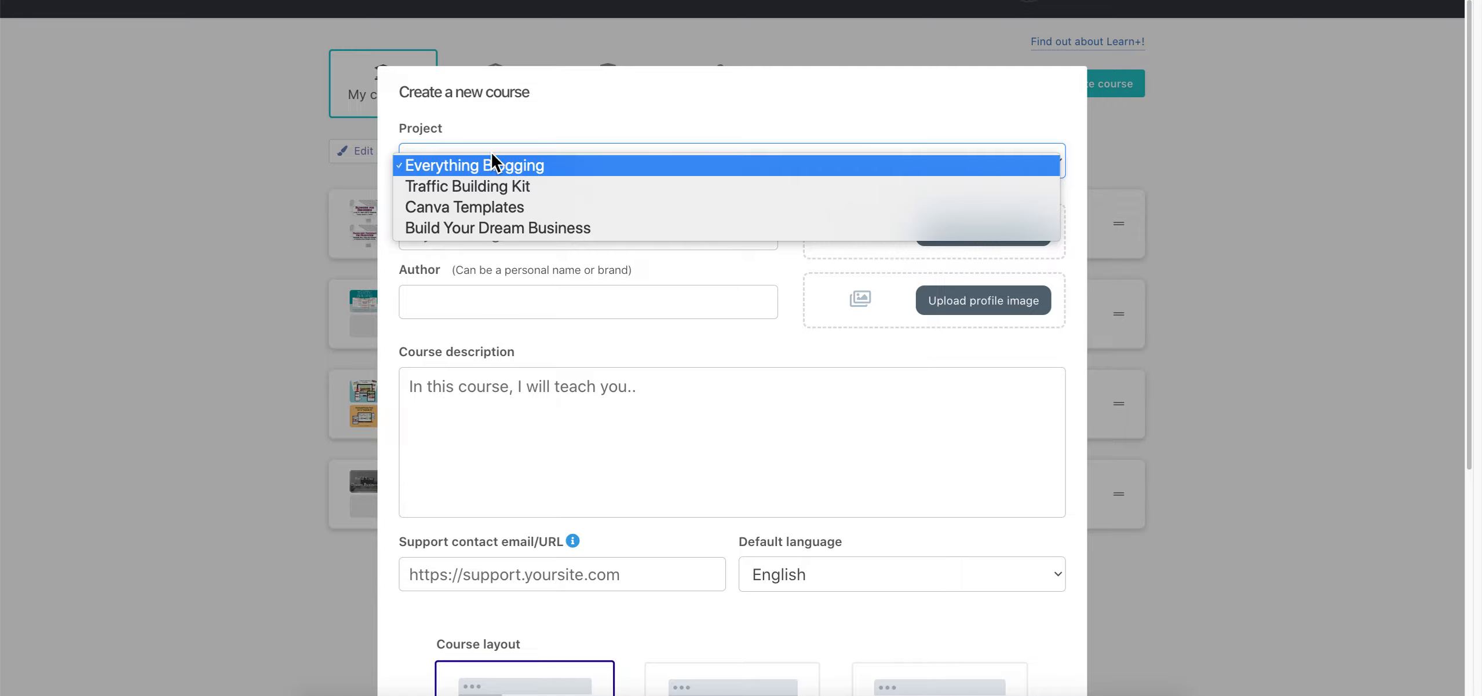
click(492, 165)
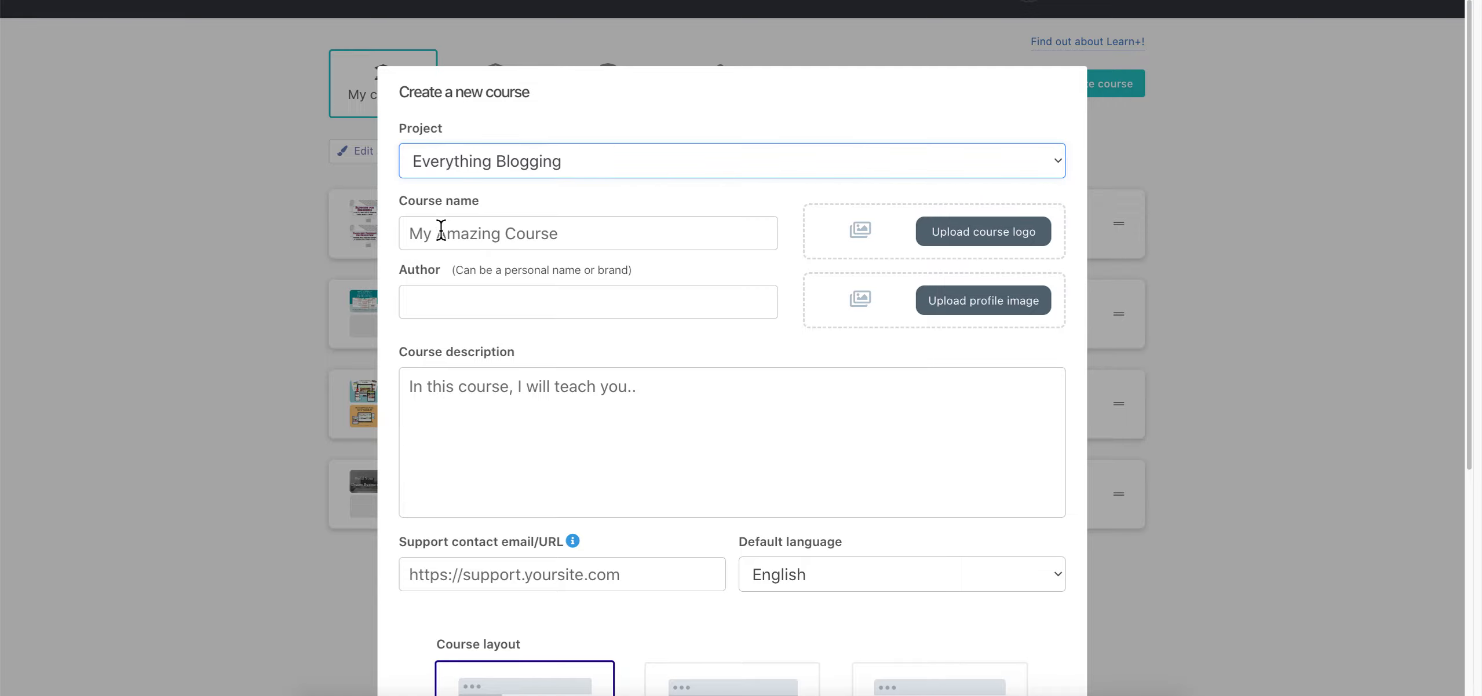
Name the course 'This is my course name', enter the author's name, and choose a logo file
click(469, 241)
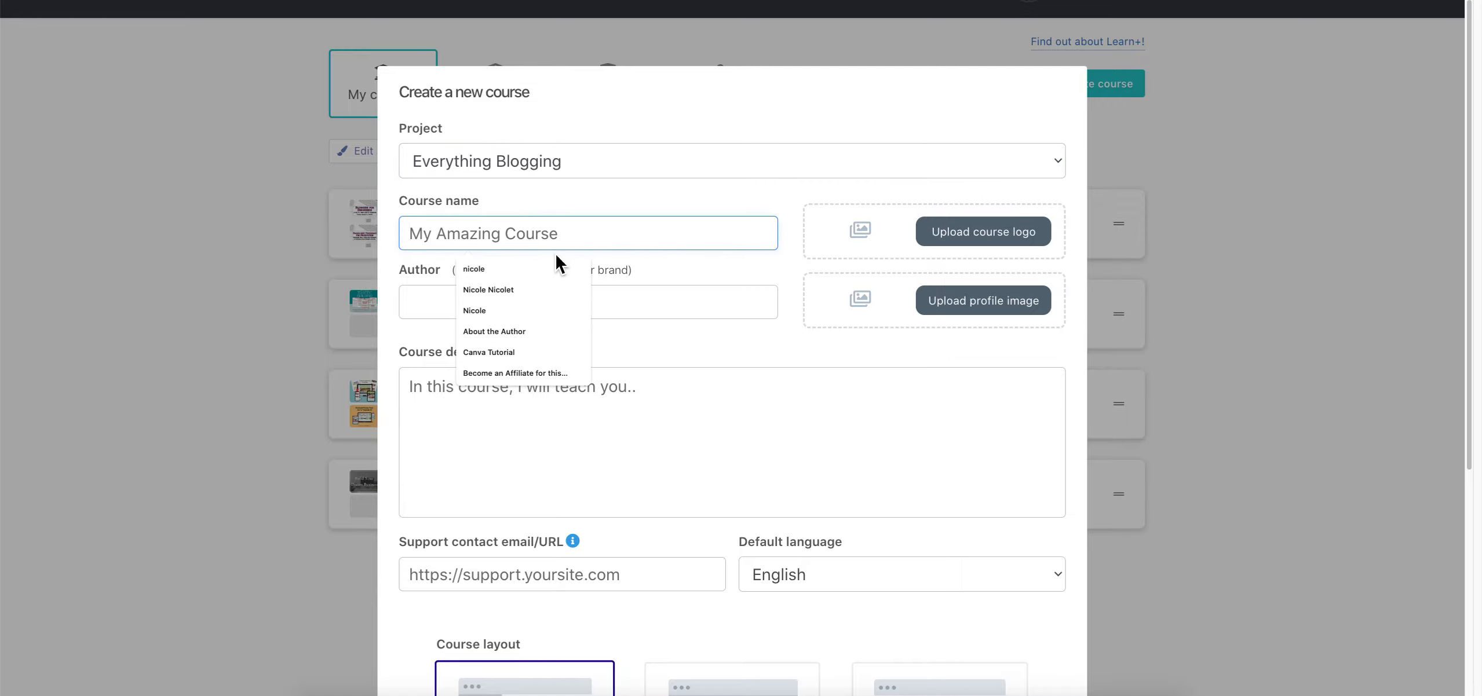
text(This is my course name)
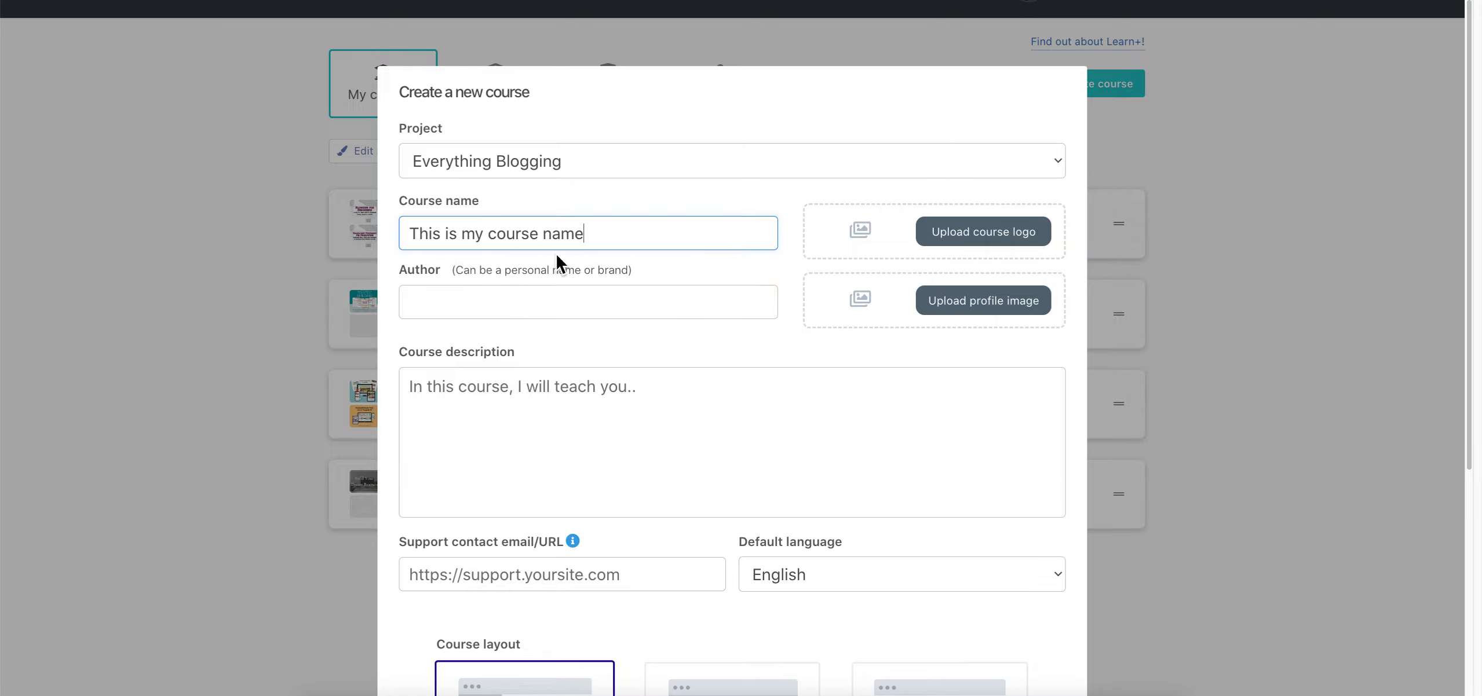
click(621, 315)
text(Nicole Ray)
click(784, 197)
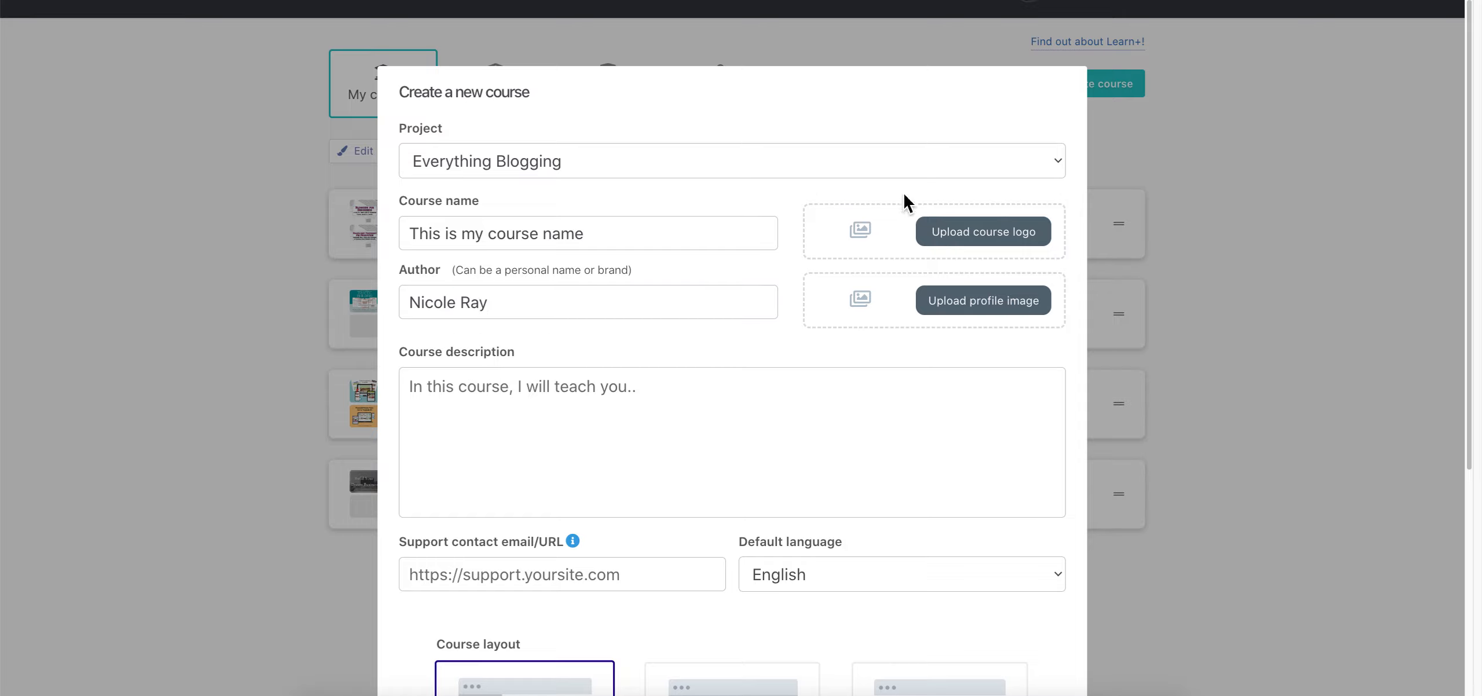
click(992, 243)
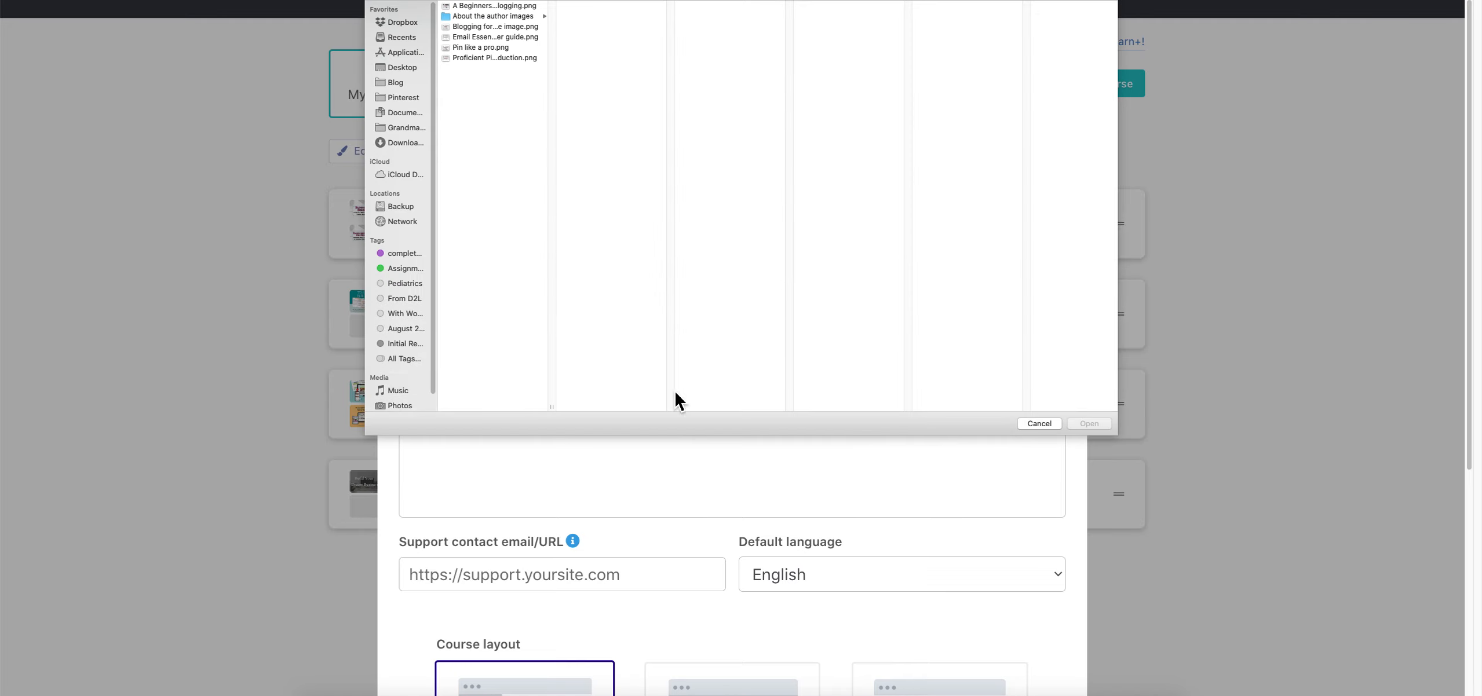
click(485, 49)
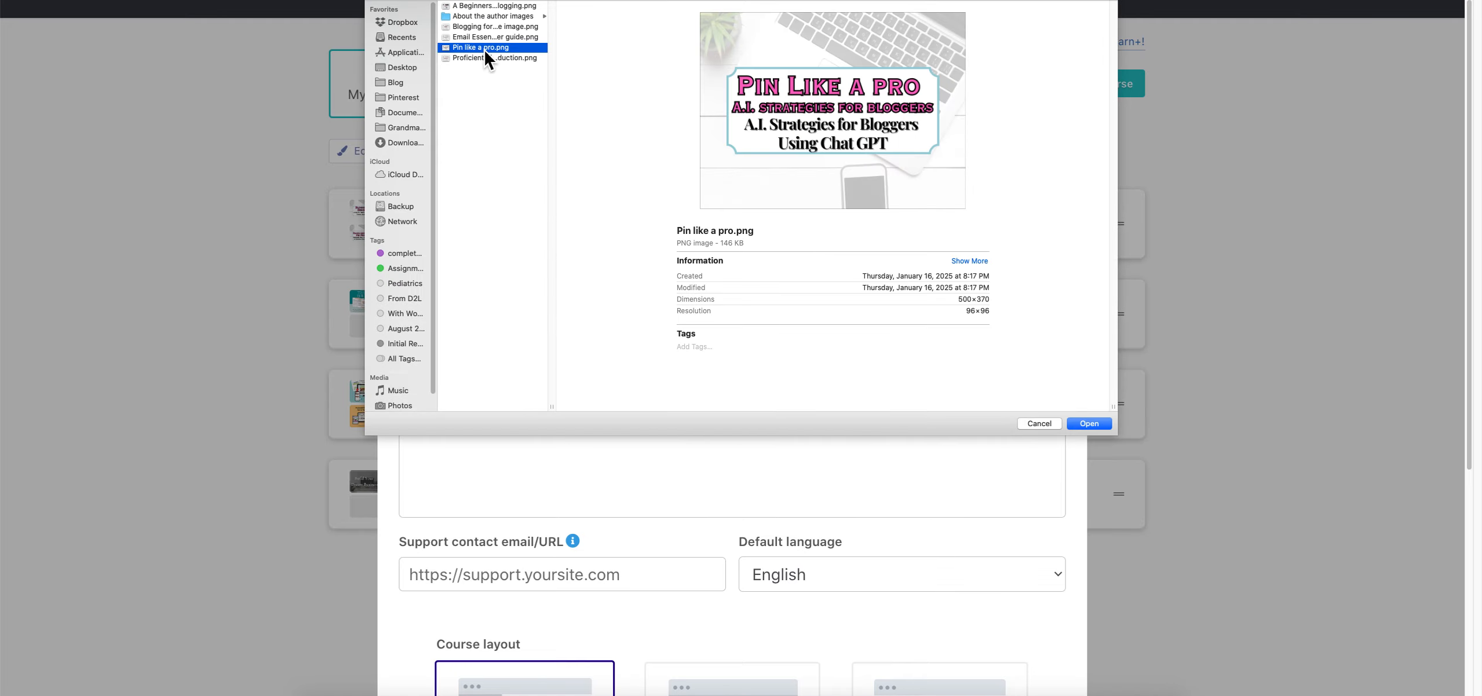
click(471, 59)
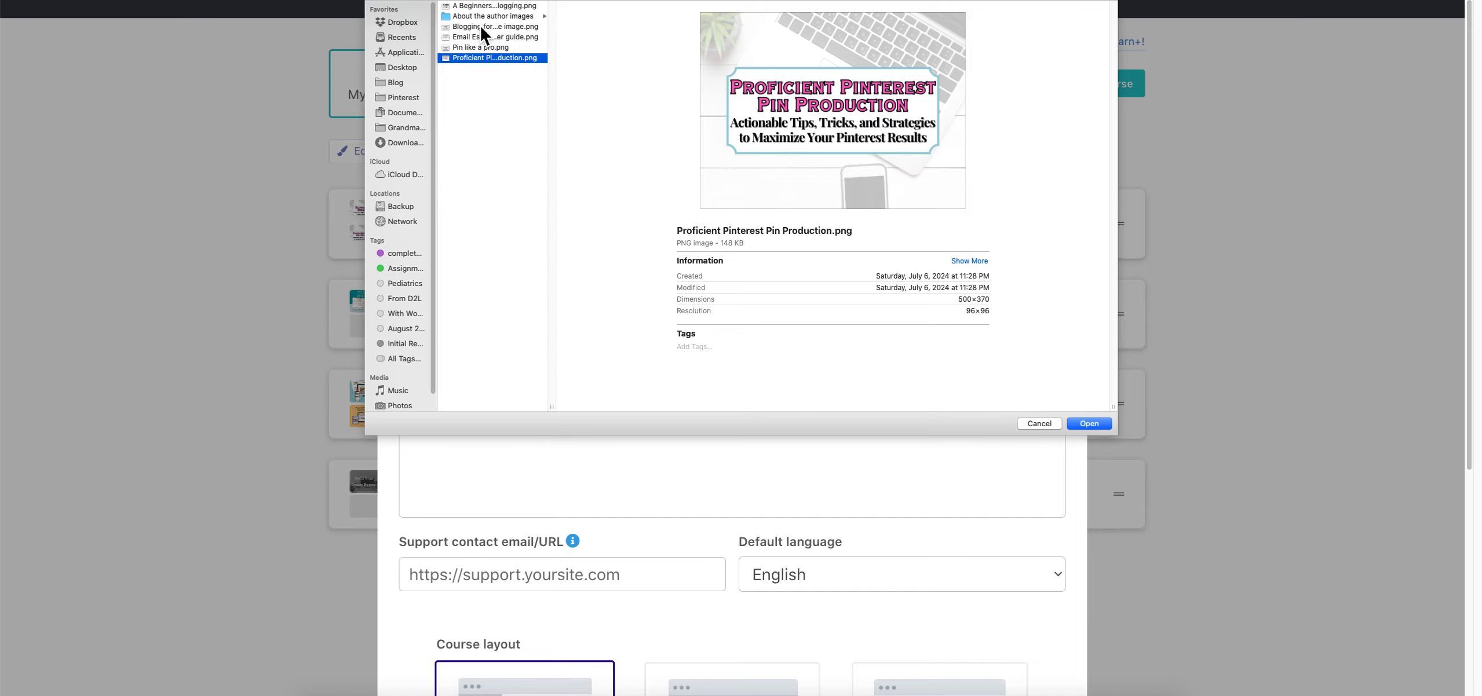
click(480, 37)
click(1087, 424)
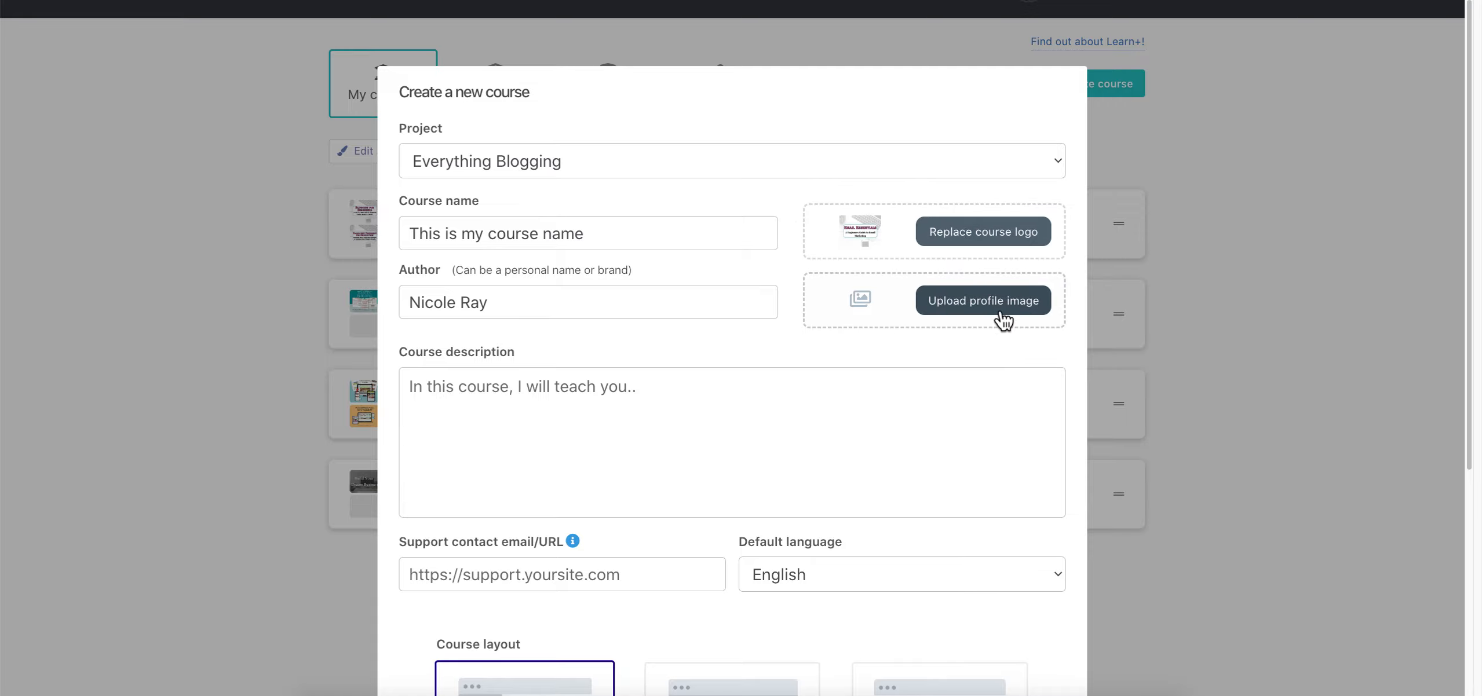
click(979, 322)
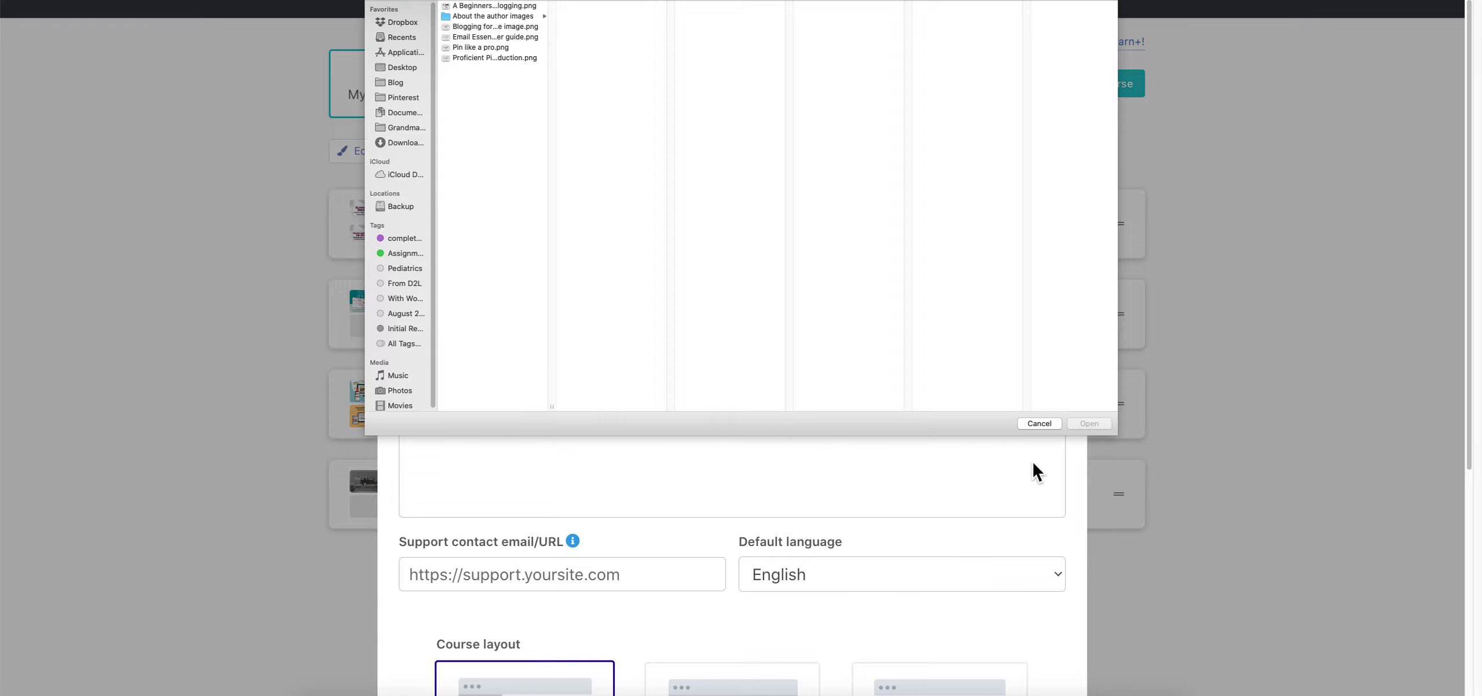
click(530, 17)
click(594, 6)
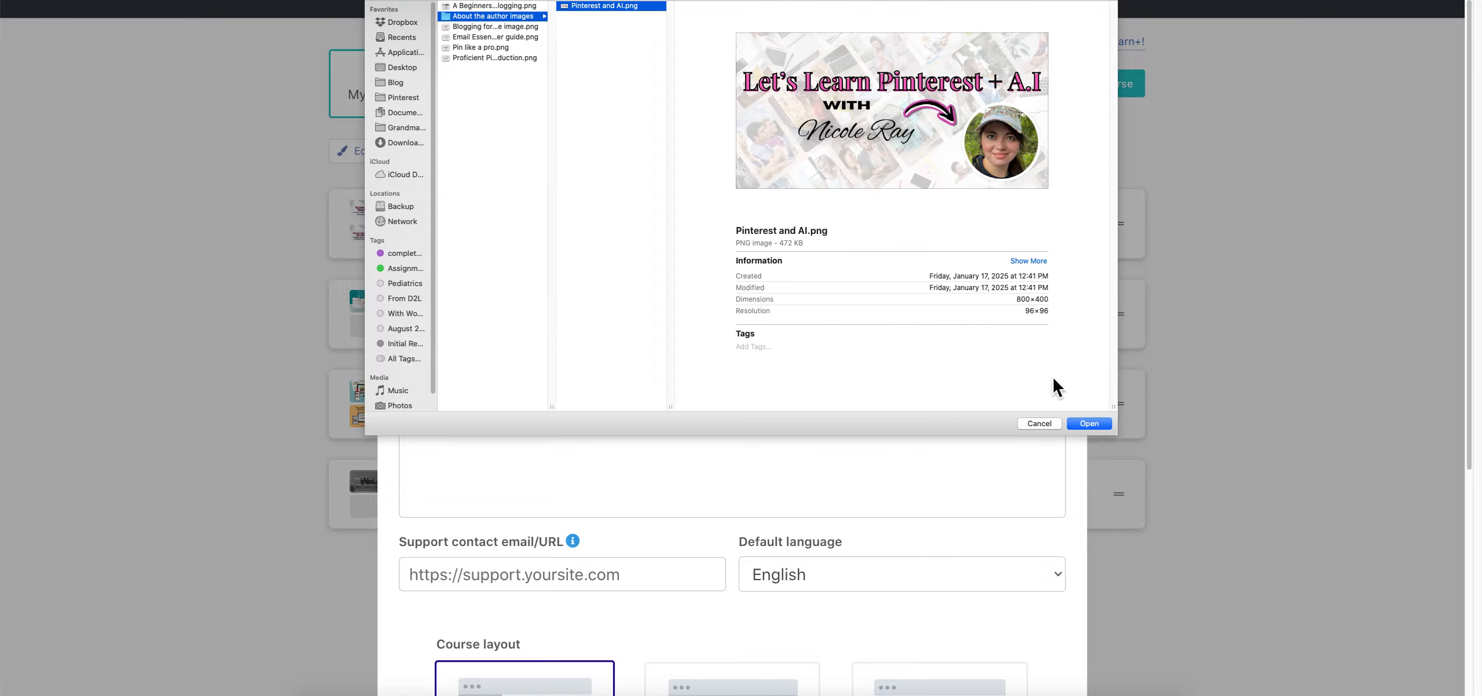
click(1039, 425)
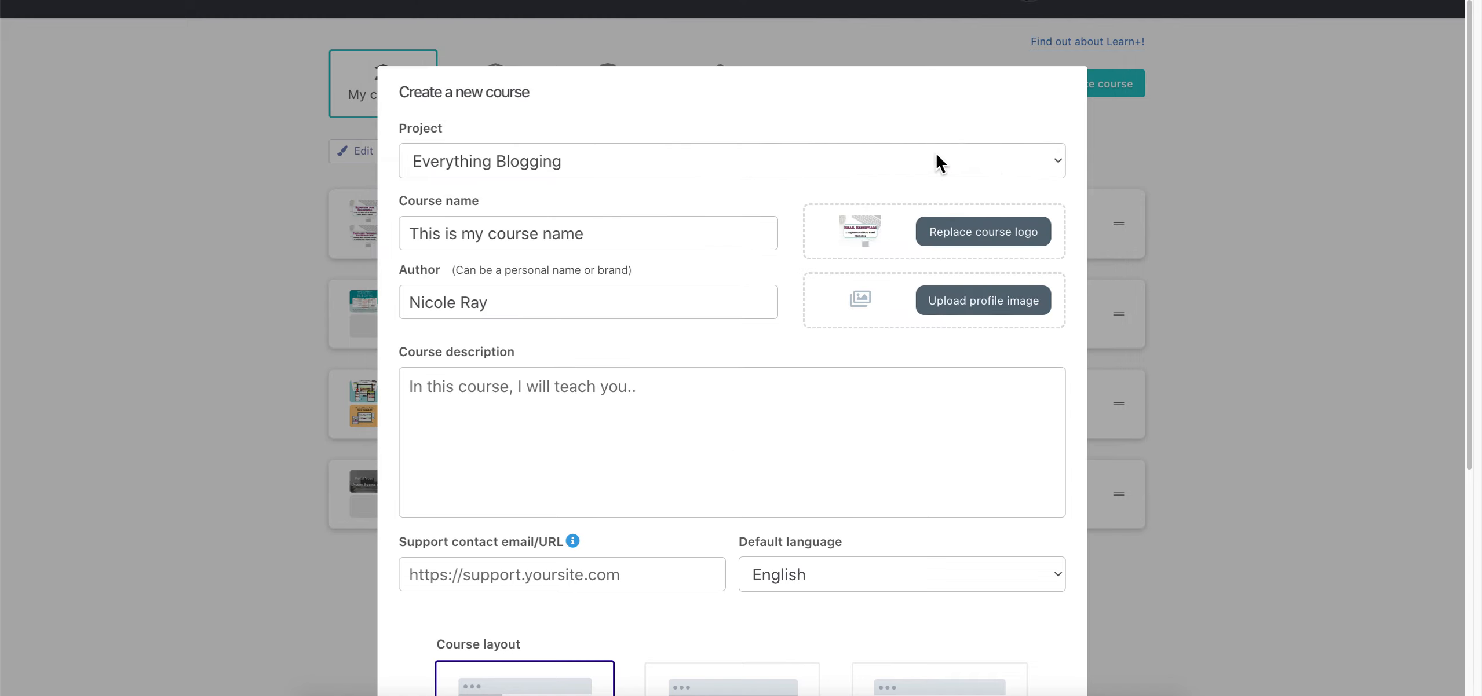
Write a placeholder course description beginning 'This' in the Course description field
scroll(708, 426, down, 4)
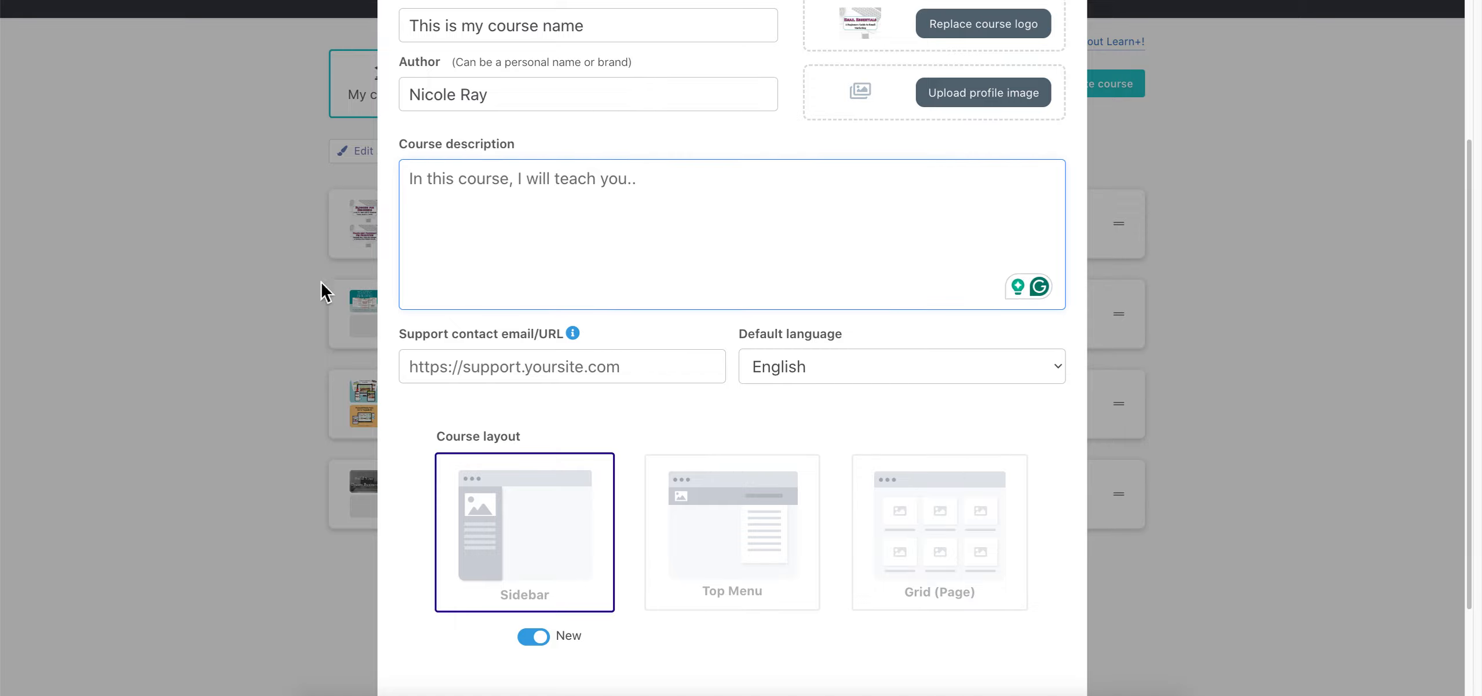
click(480, 377)
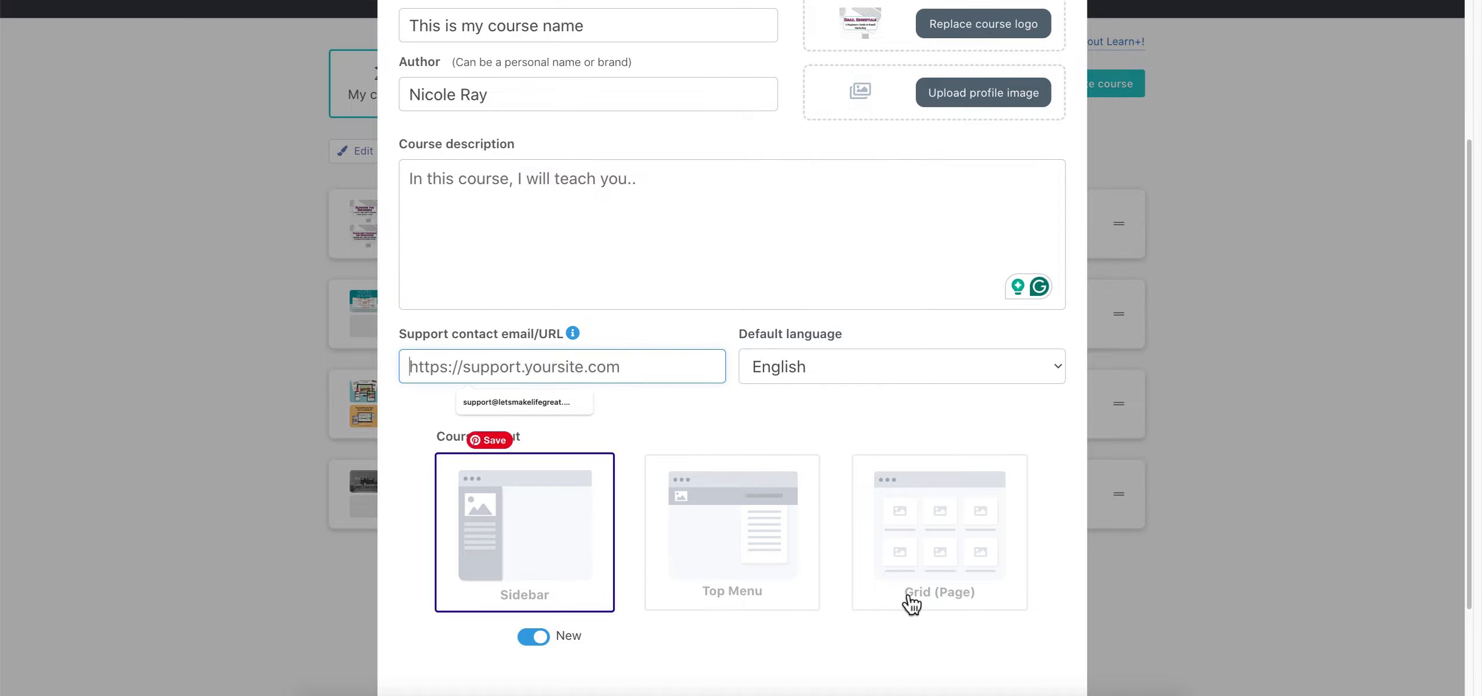
click(650, 239)
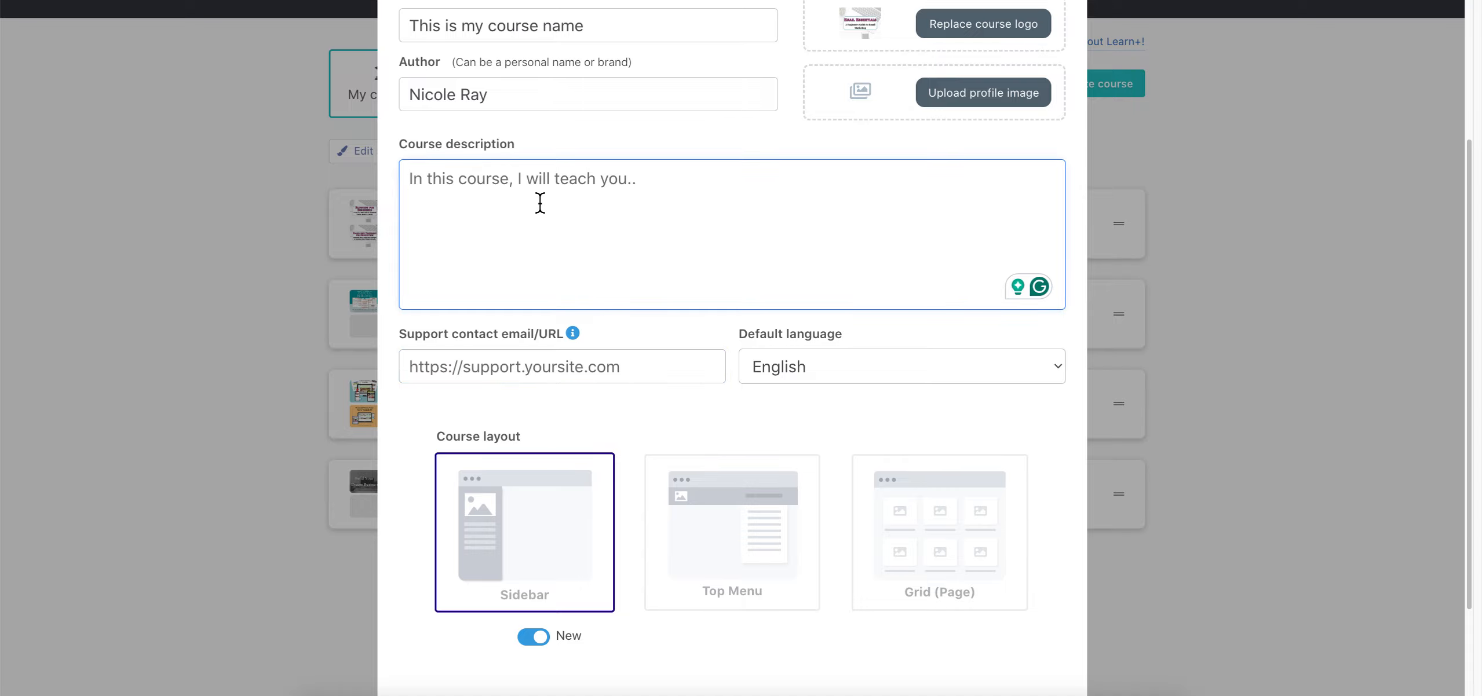
text(This is my course description.)
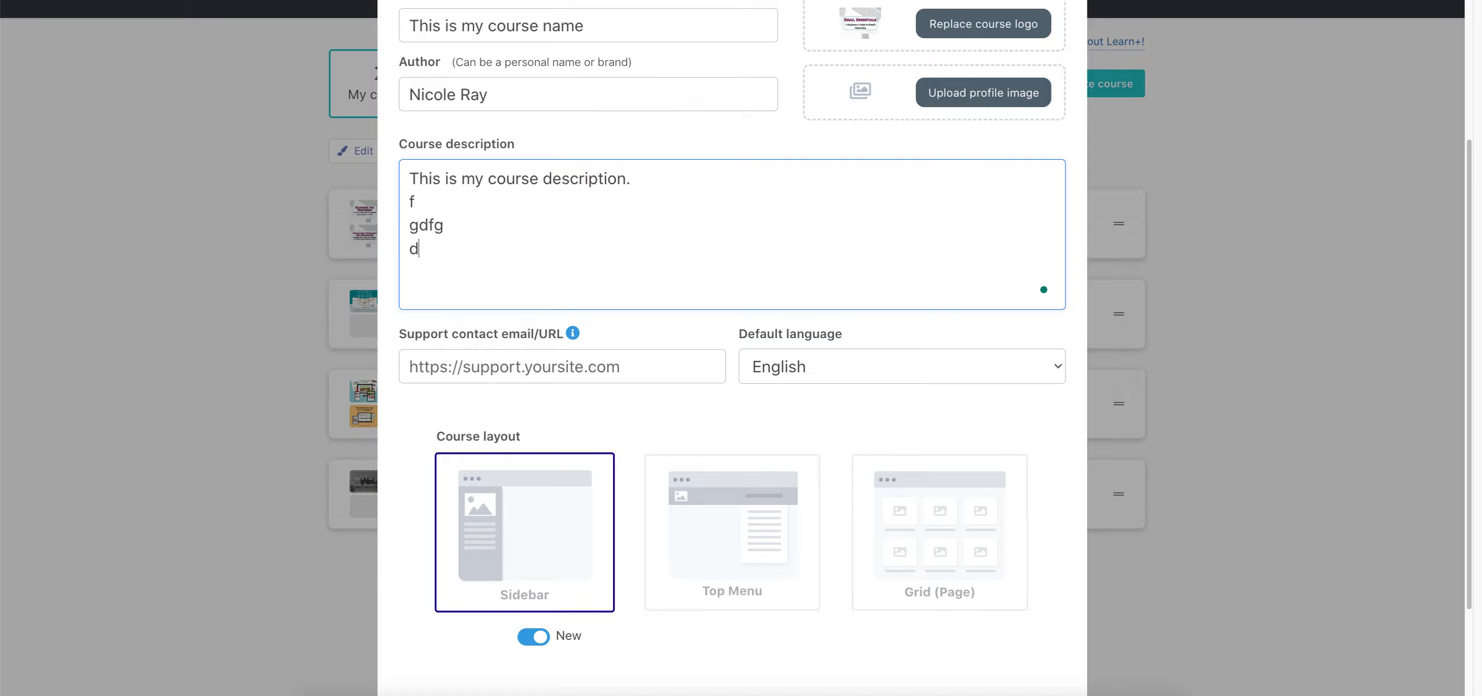
text(d dgd gd d gdgh)
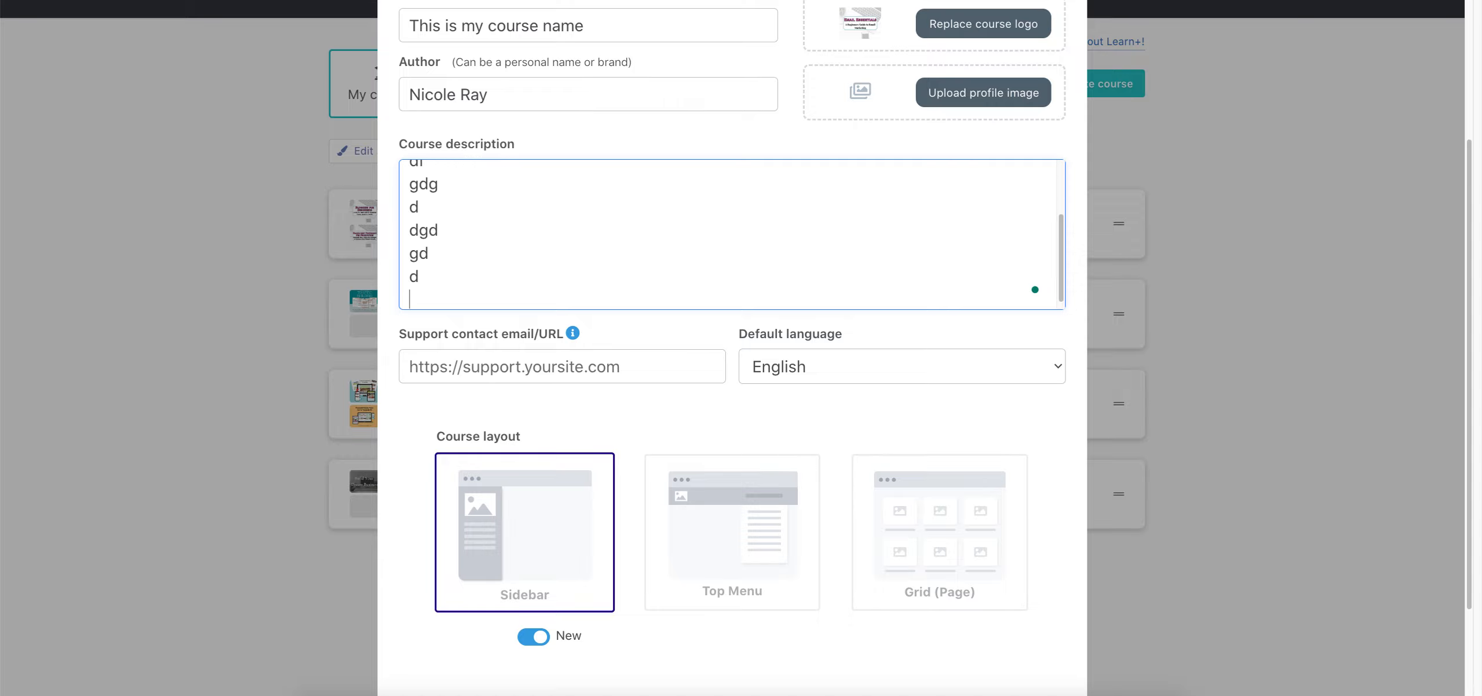
text(gsdh adf g d)
scroll(659, 272, up, 5)
scroll(669, 406, down, 2)
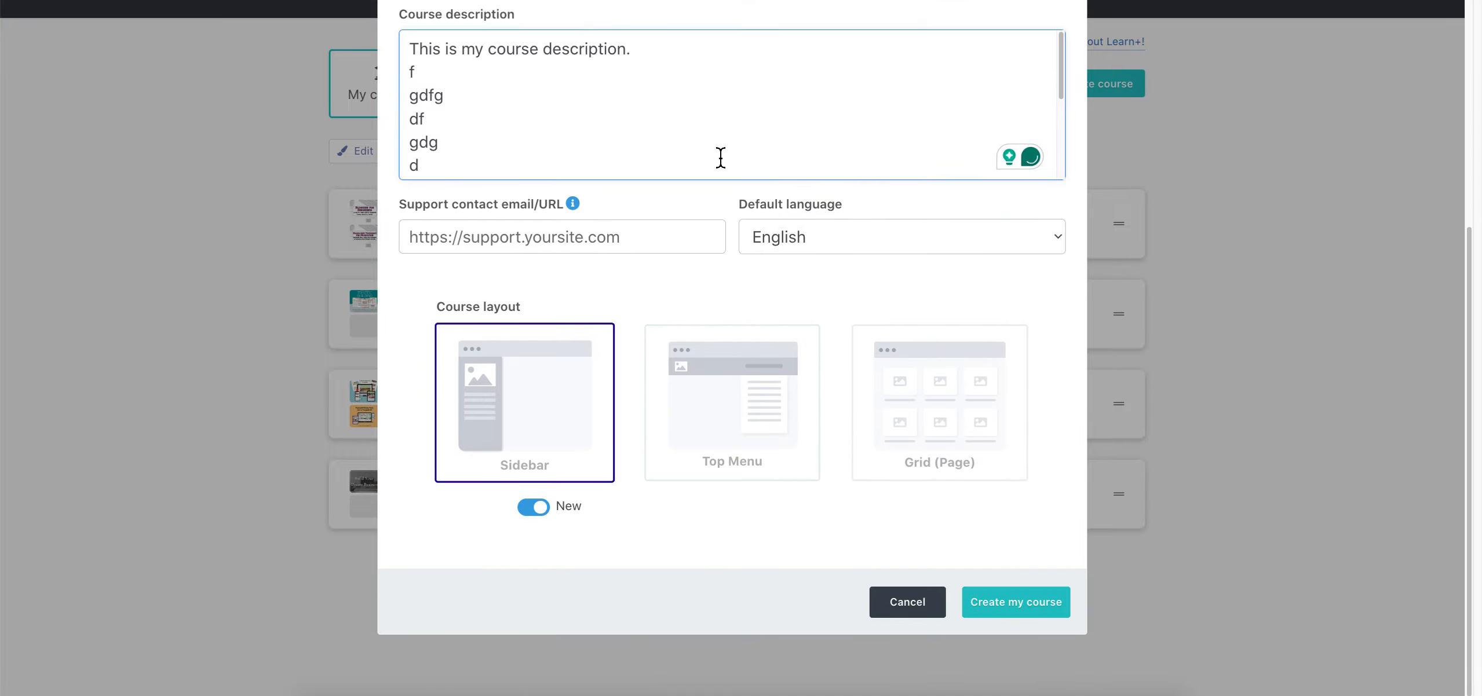
scroll(695, 250, up, 2)
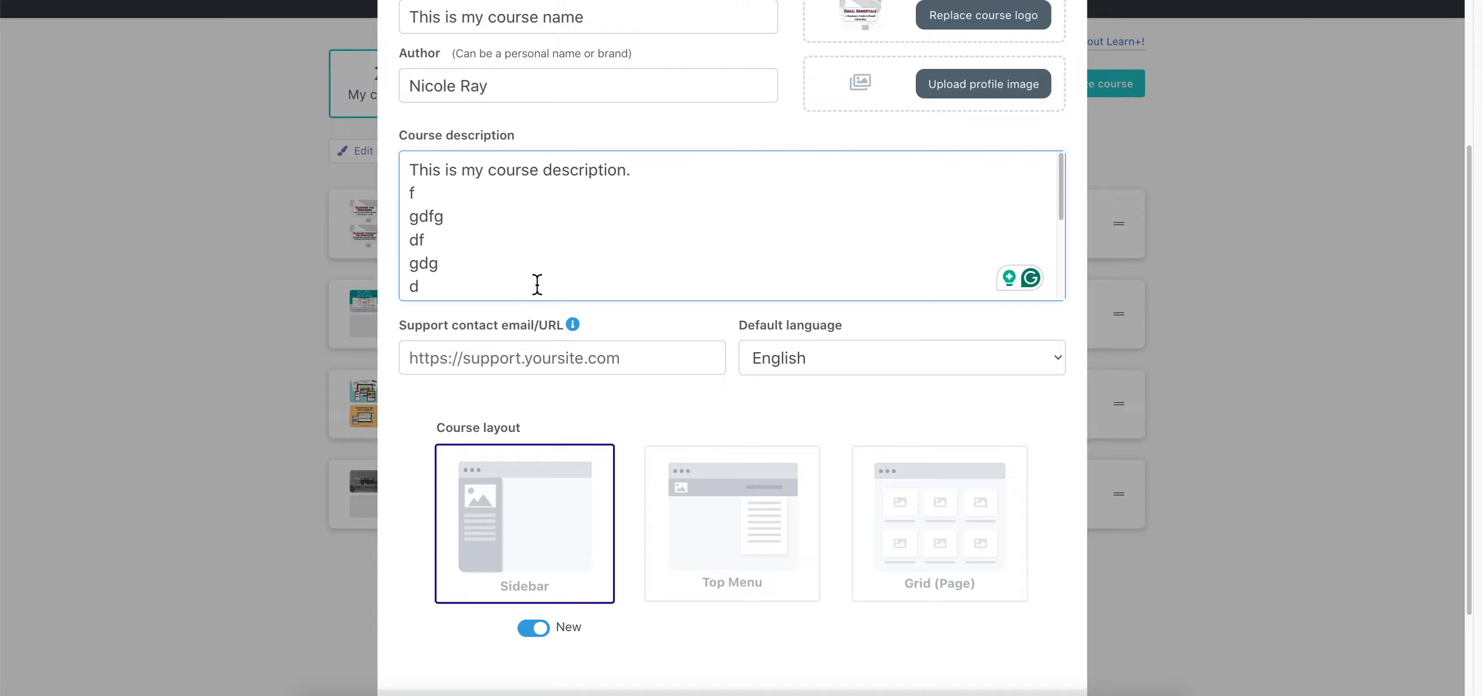
drag(417, 173, 713, 322)
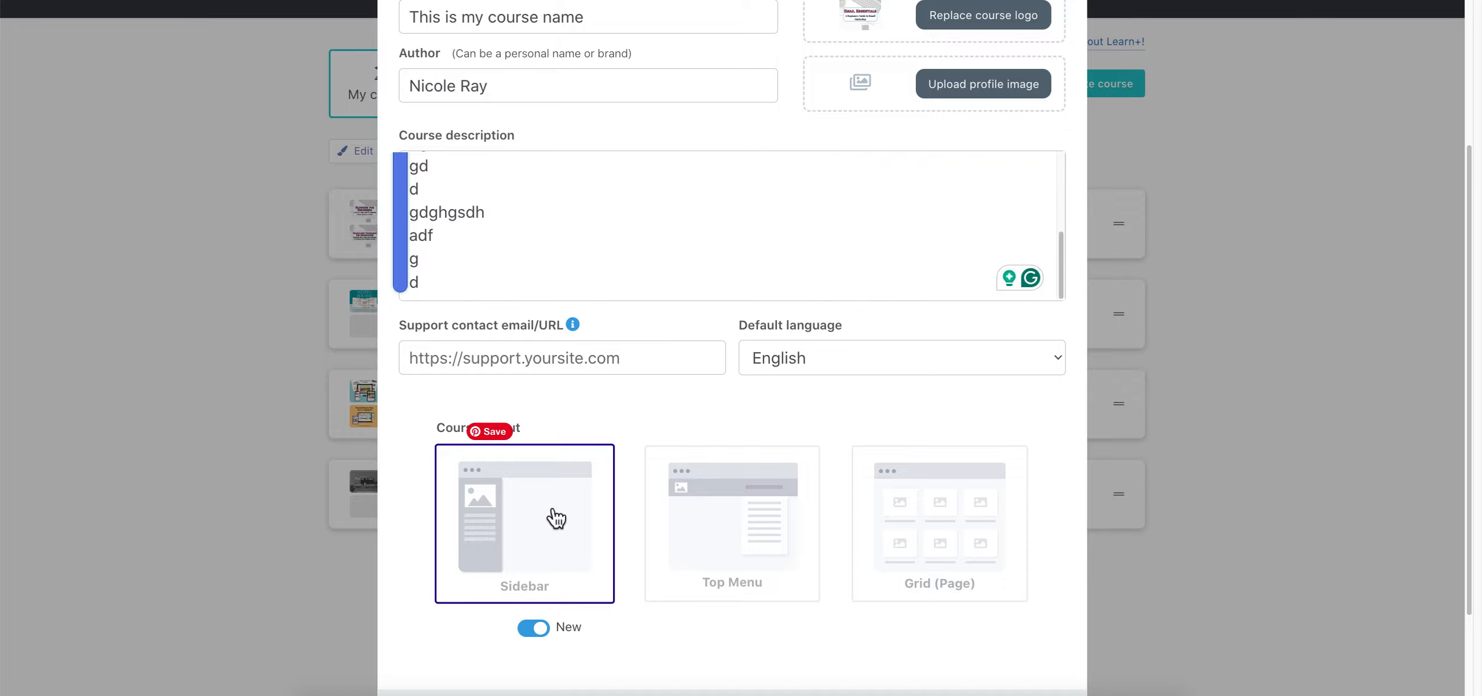
scroll(763, 410, down, 2)
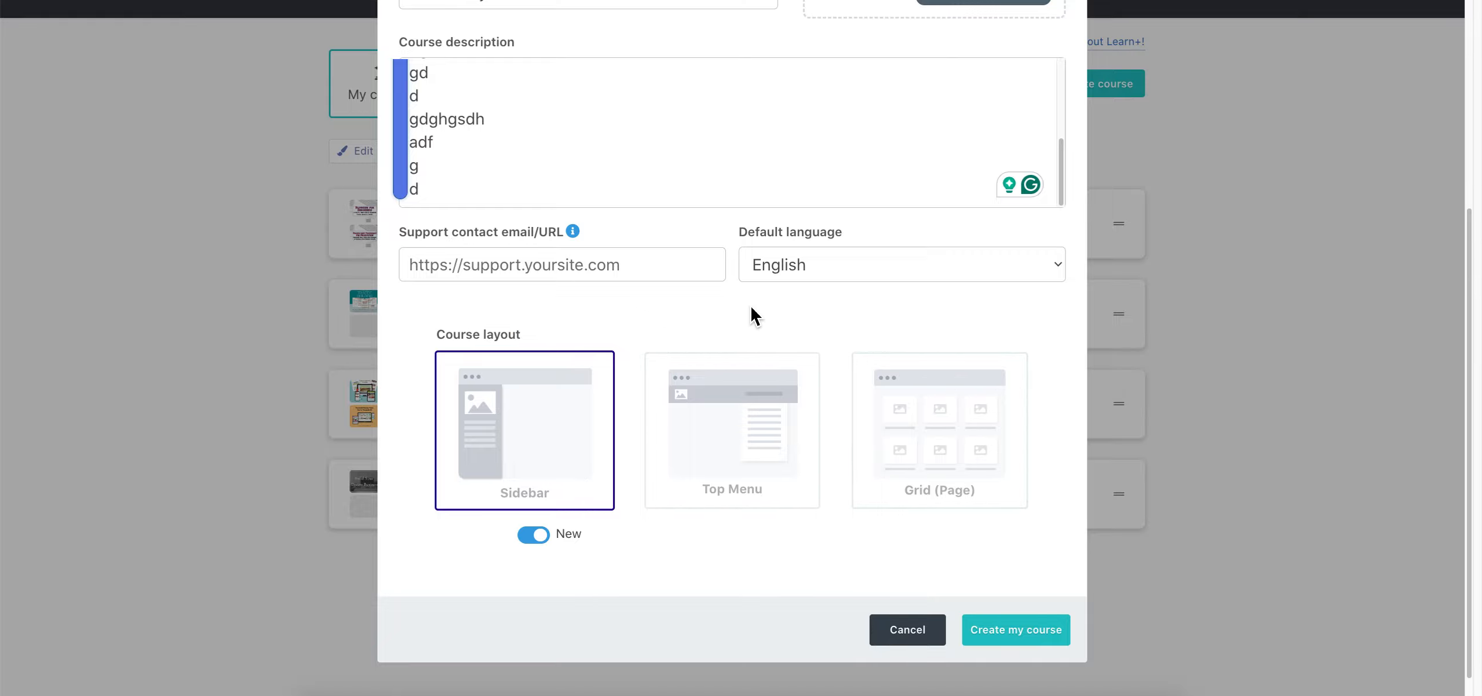
scroll(765, 330, up, 5)
scroll(724, 498, down, 5)
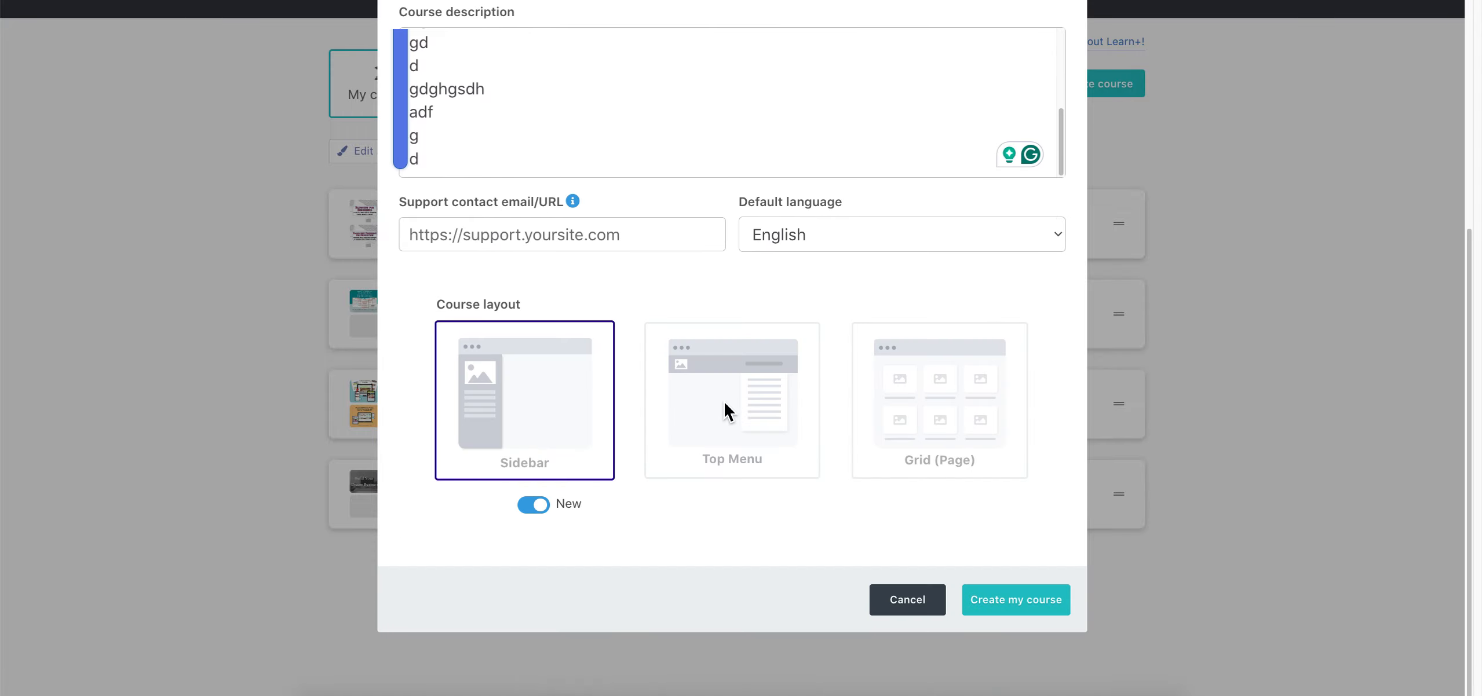
Fill the support contact with the saved e-mail and create the course
click(602, 237)
click(521, 272)
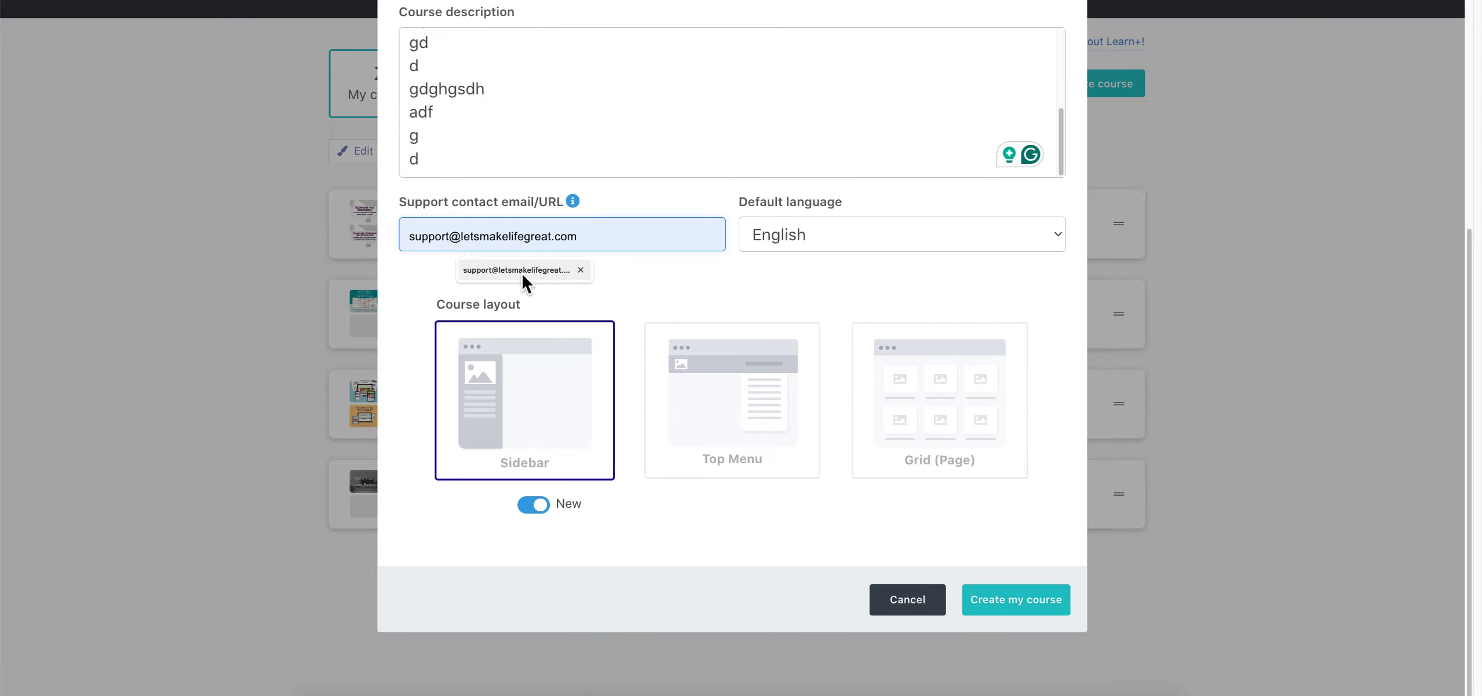
key(Return)
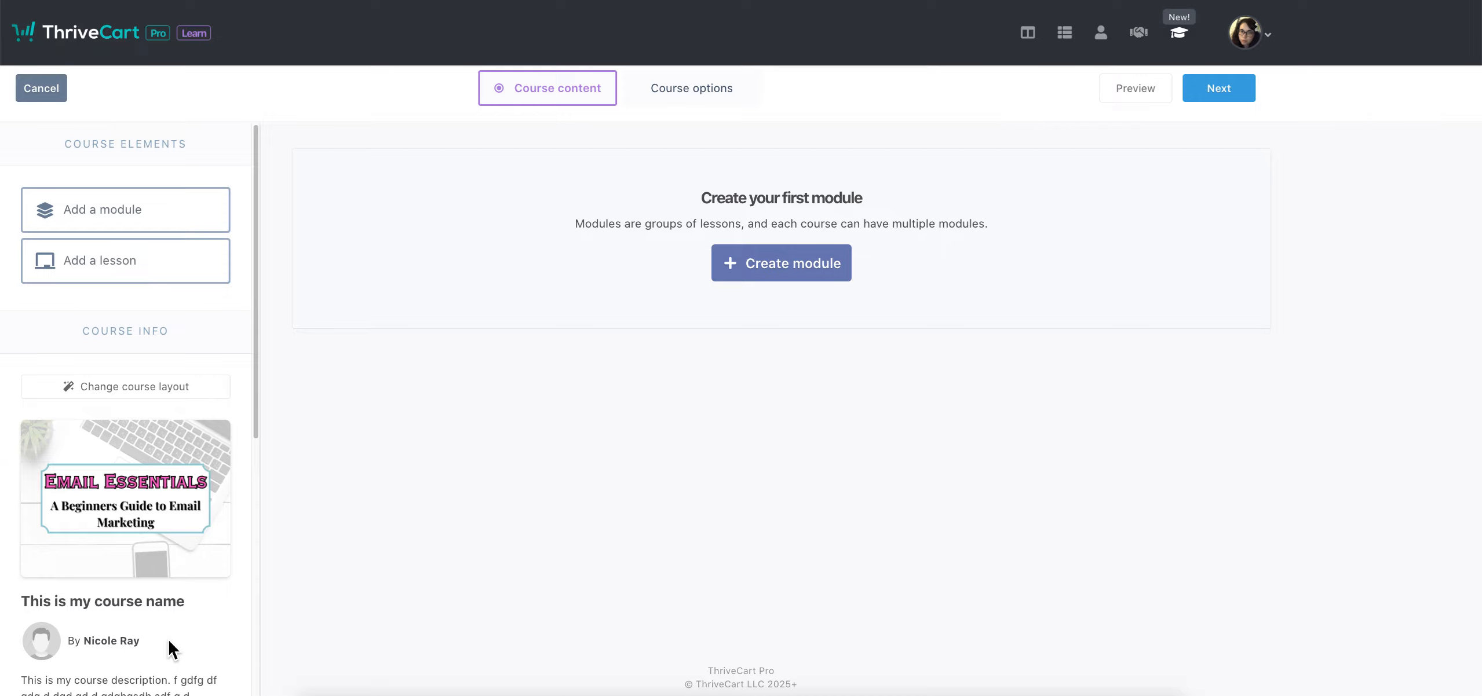
Switch the new course's builder to its Course options page
scroll(225, 290, down, 10)
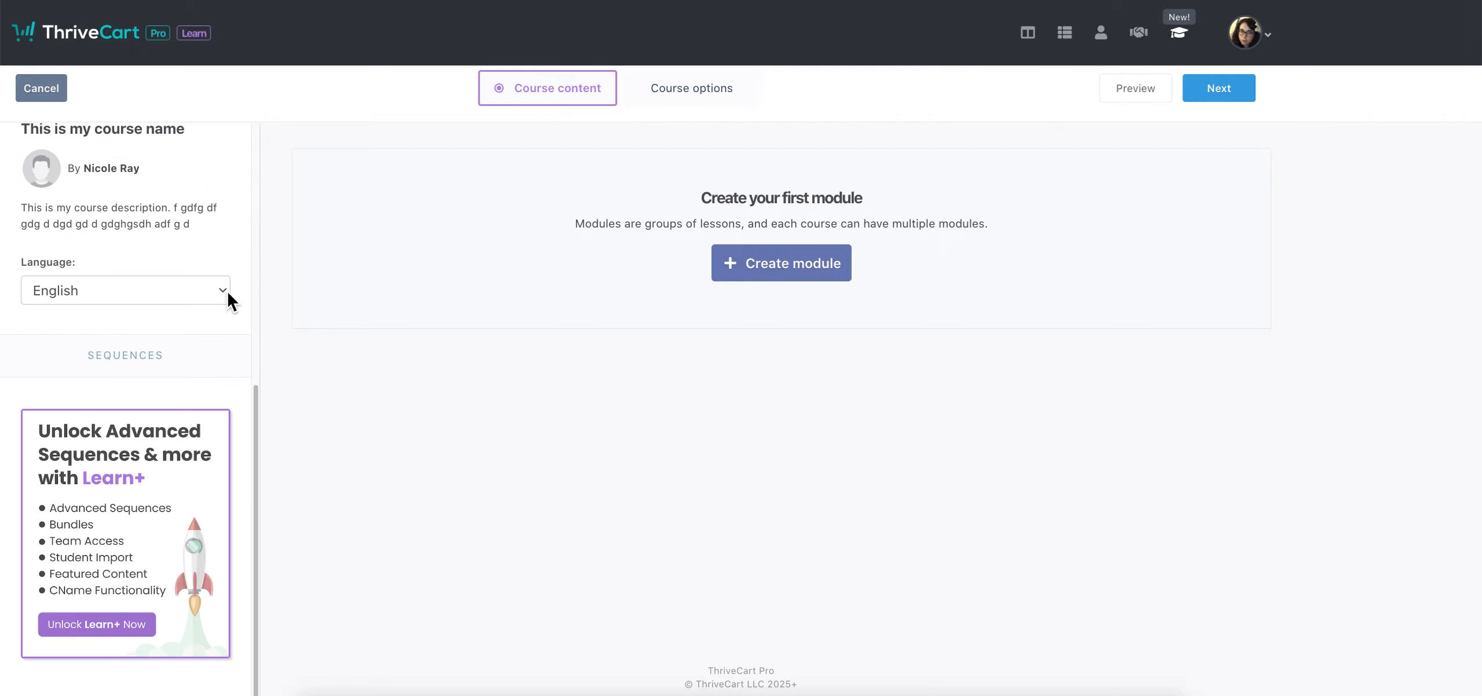
scroll(228, 296, up, 10)
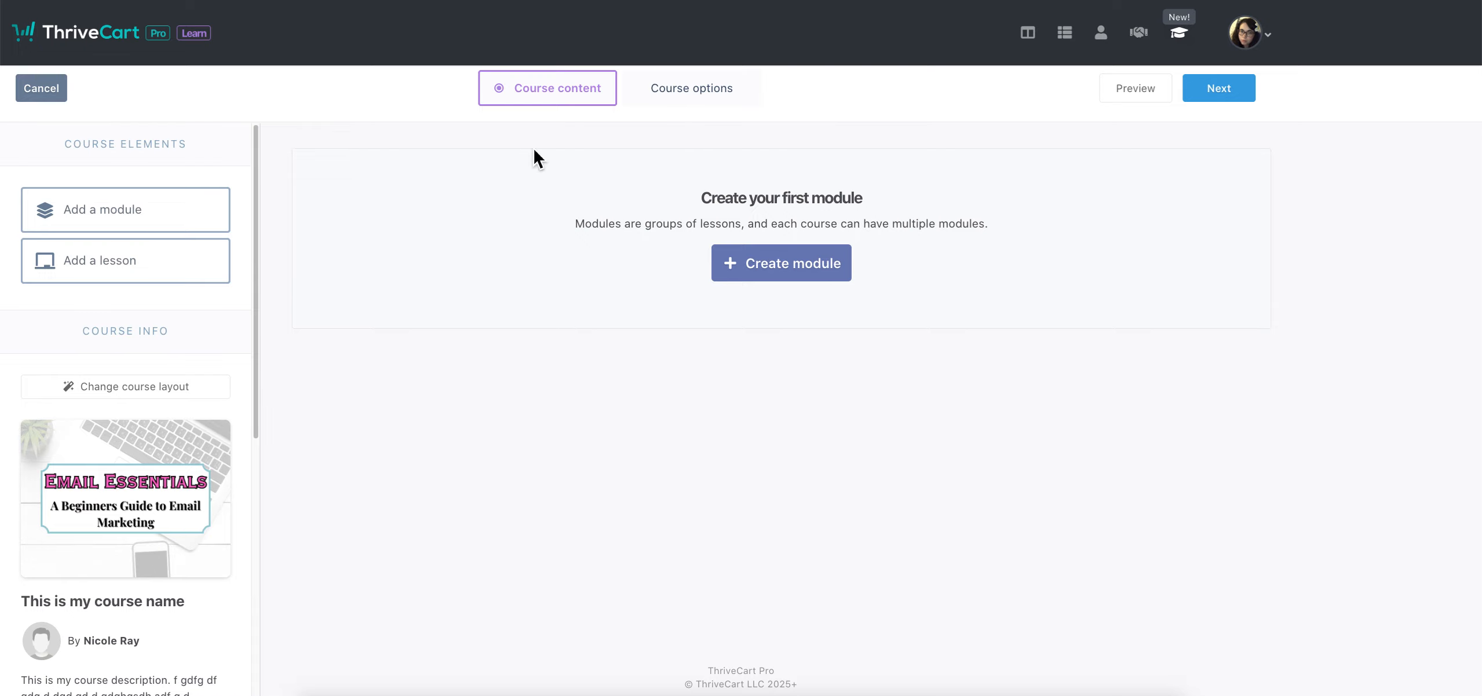
click(708, 89)
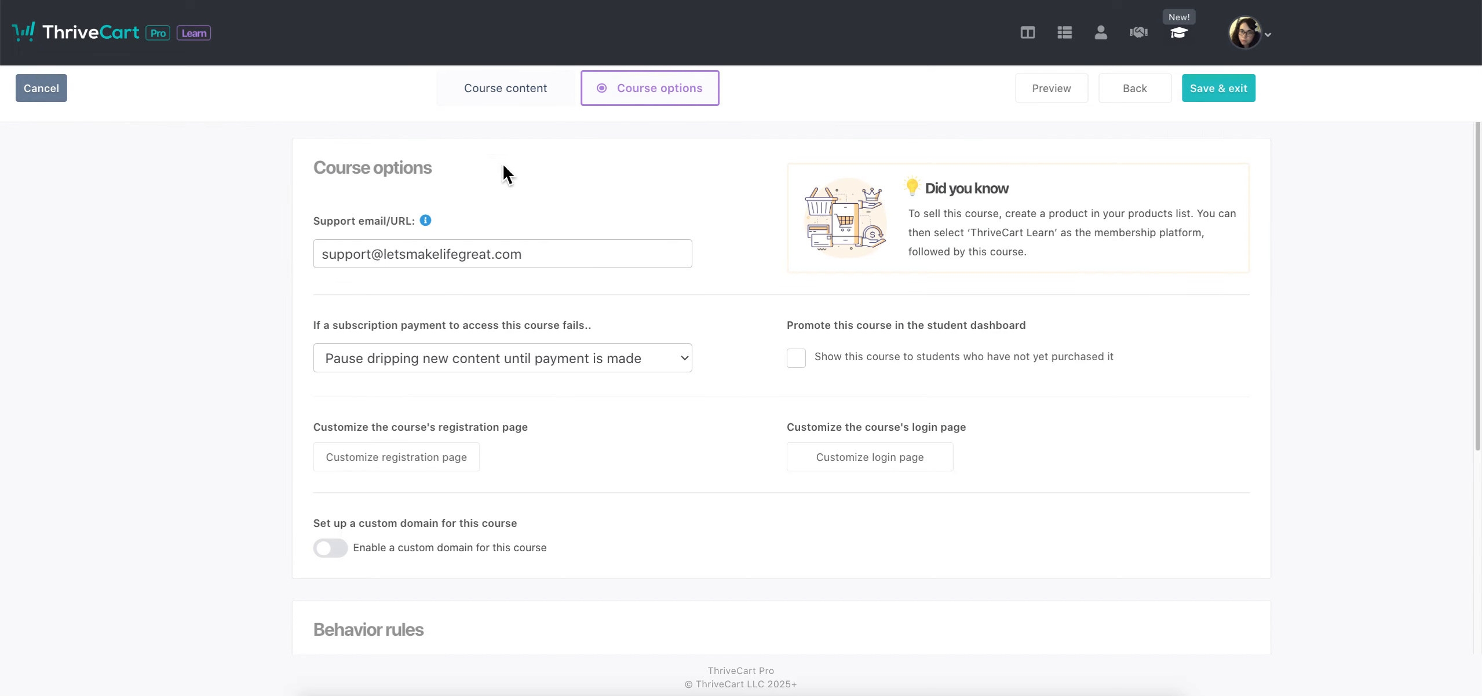
drag(344, 254, 592, 256)
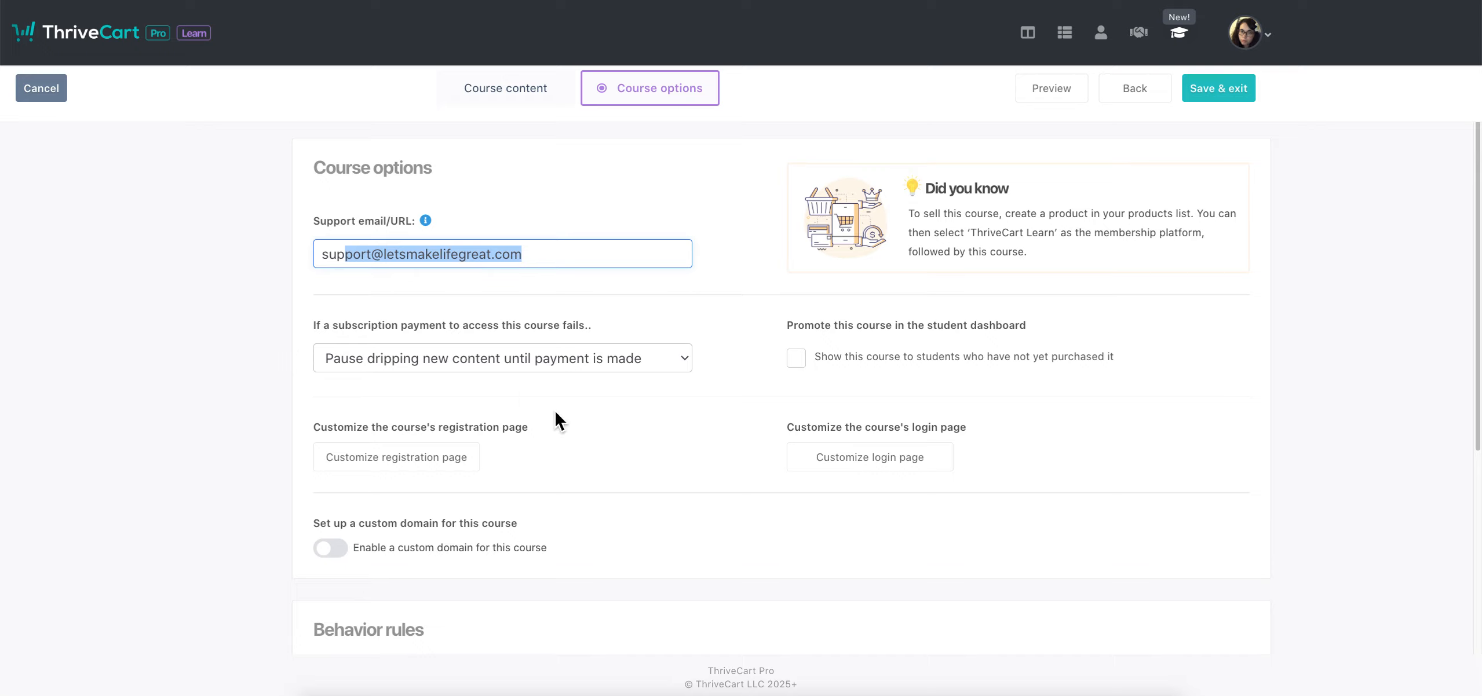
click(329, 332)
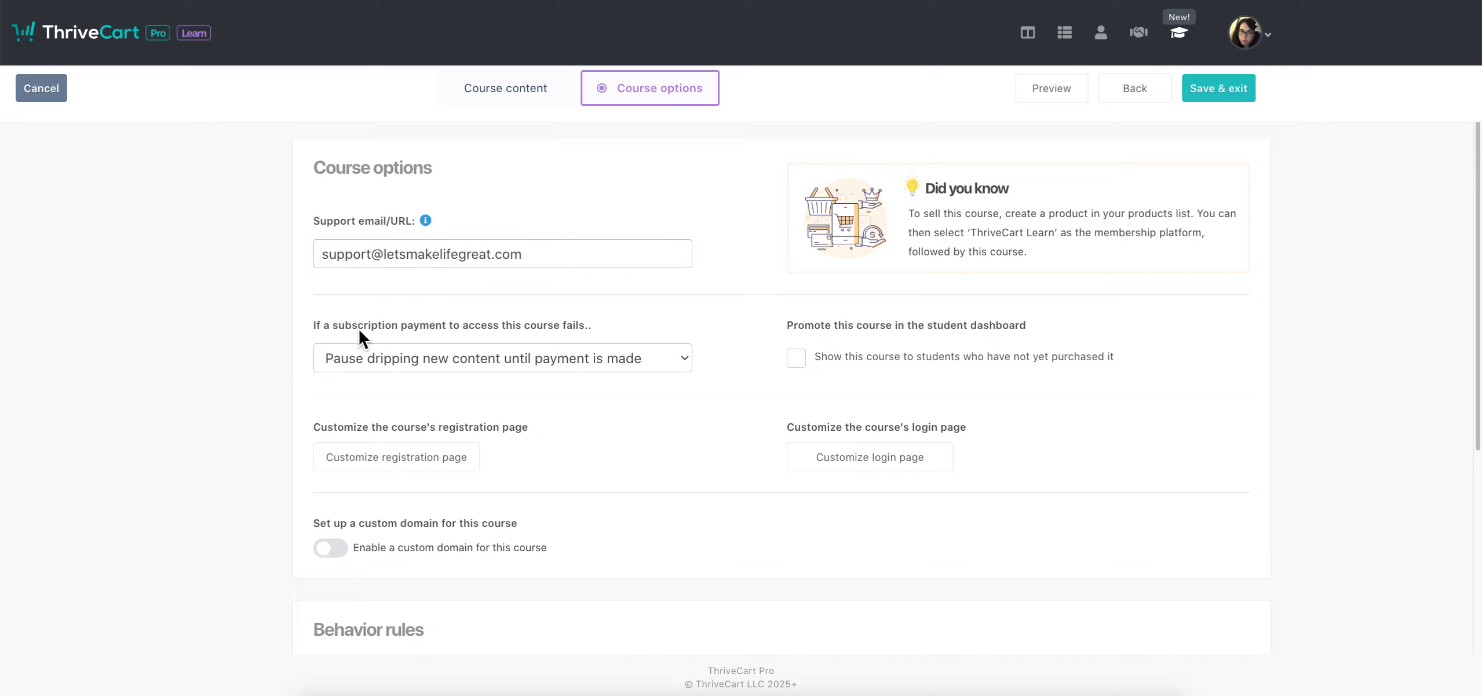
click(686, 355)
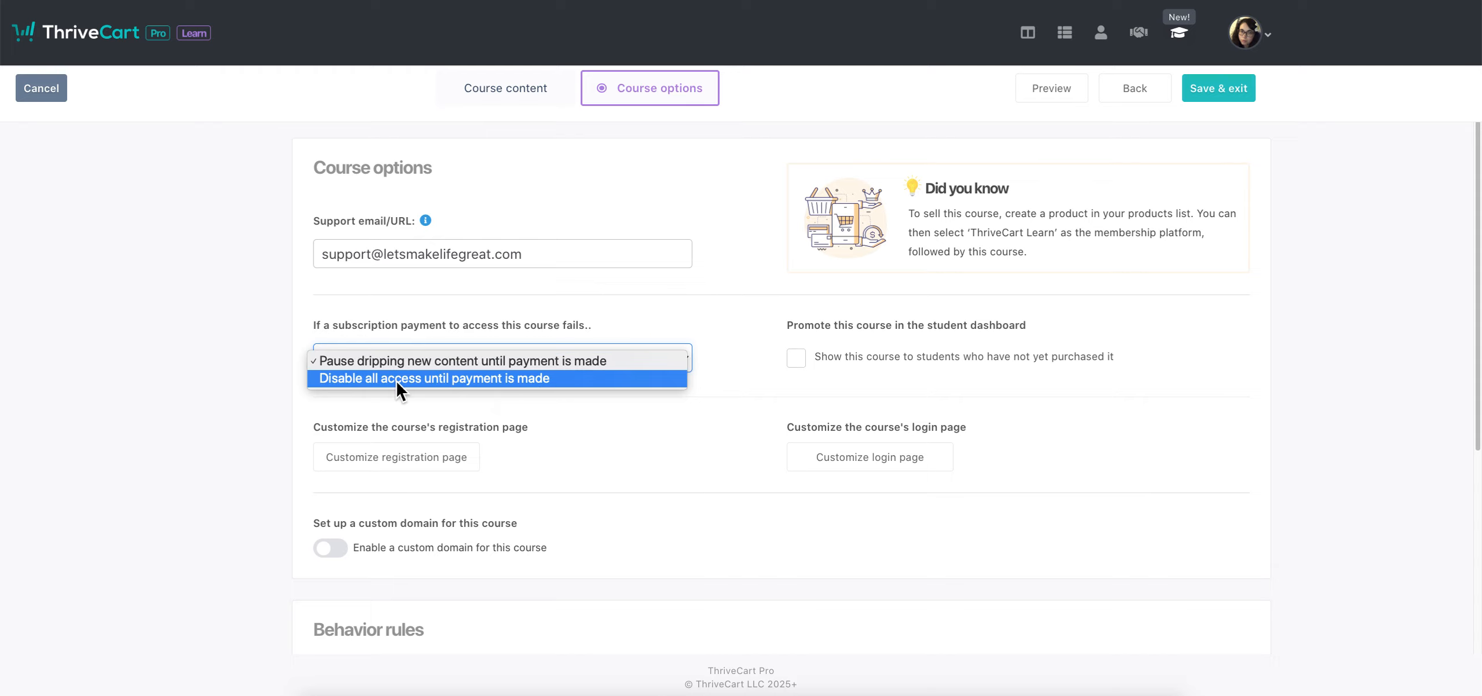
click(557, 403)
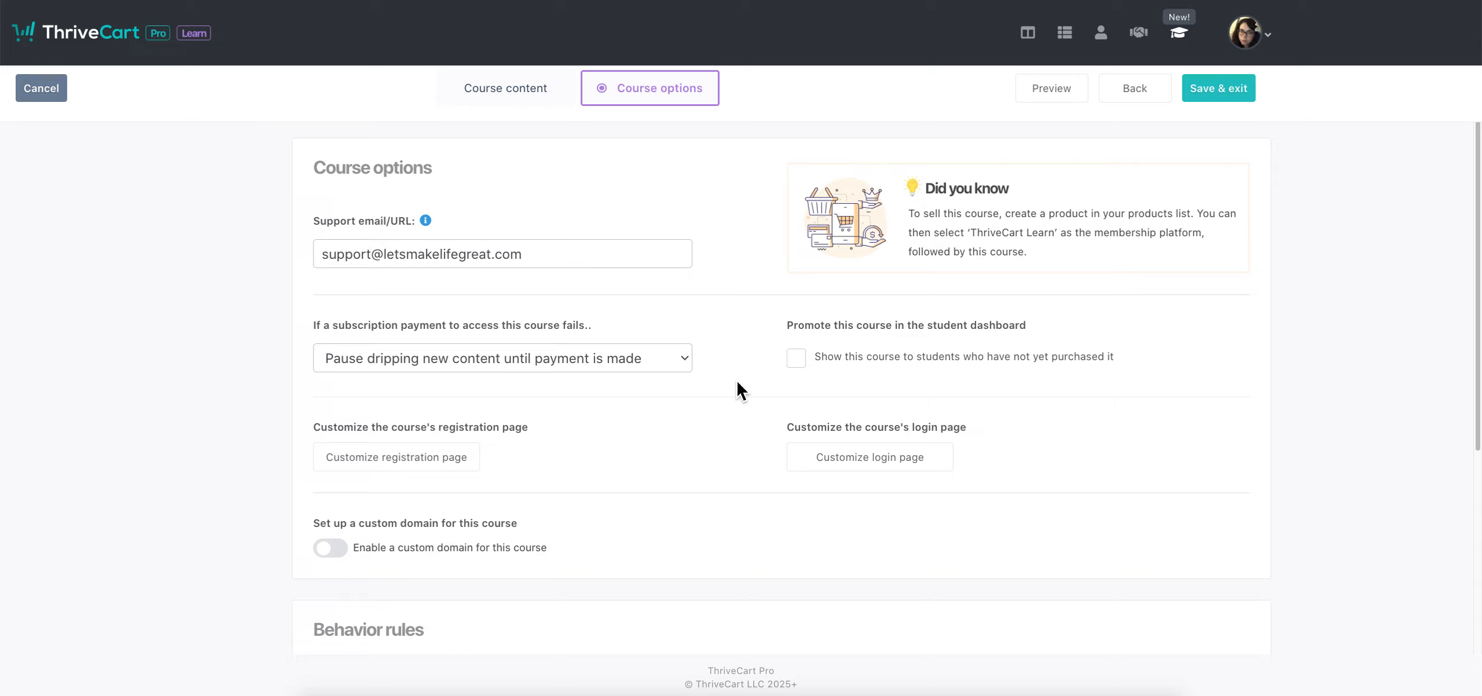
click(588, 359)
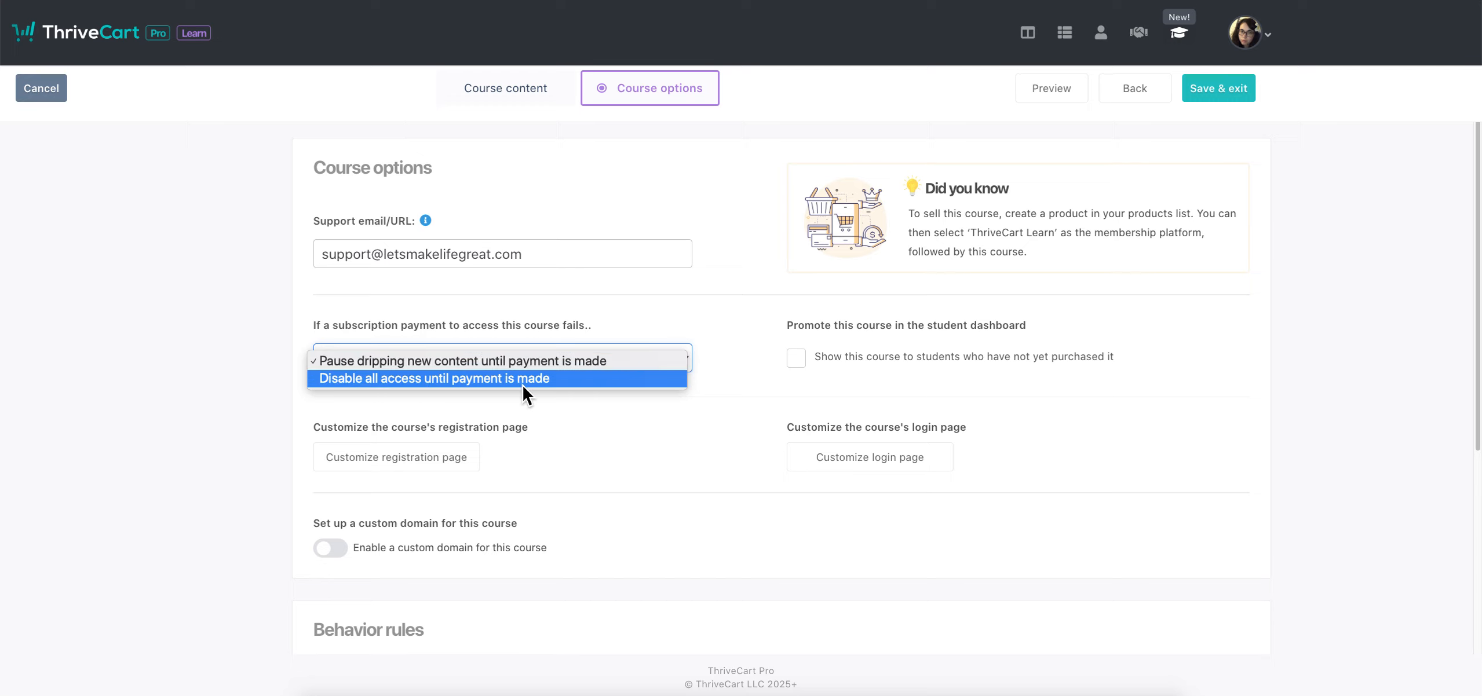
click(729, 384)
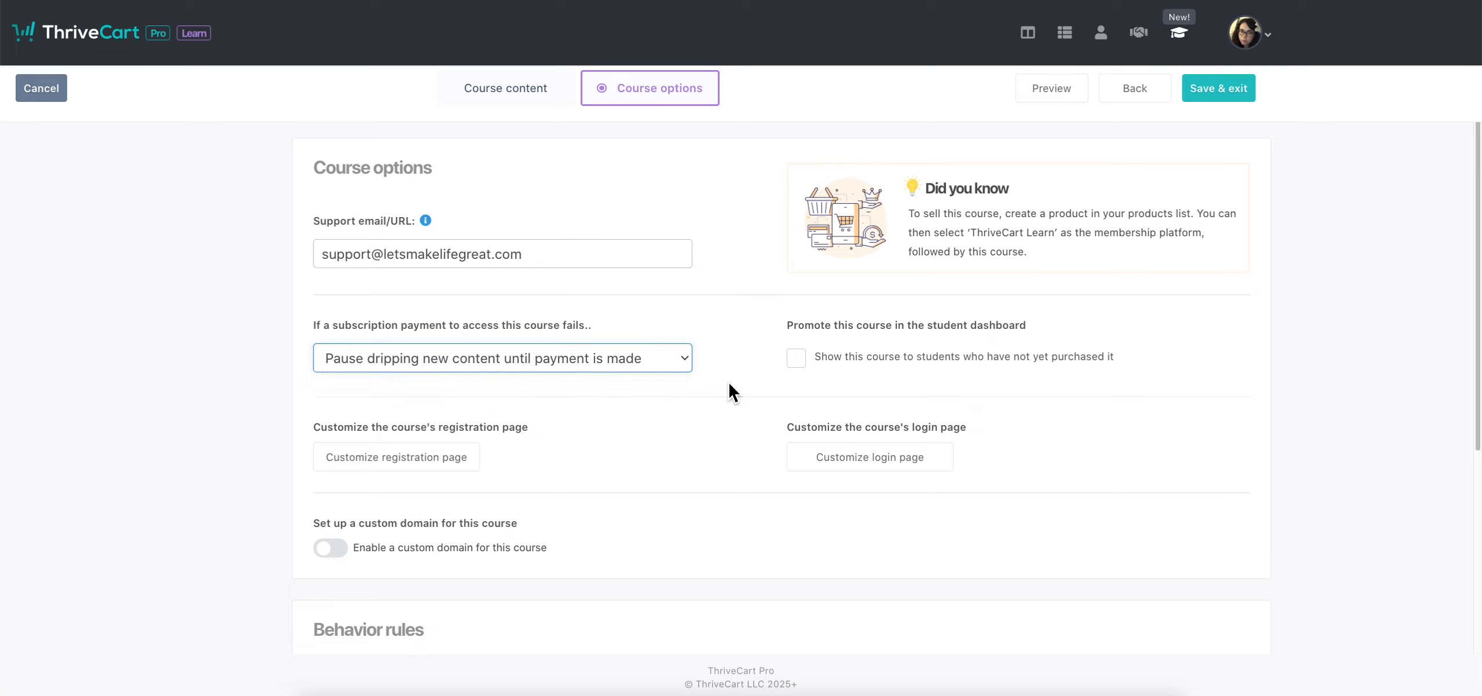
click(899, 392)
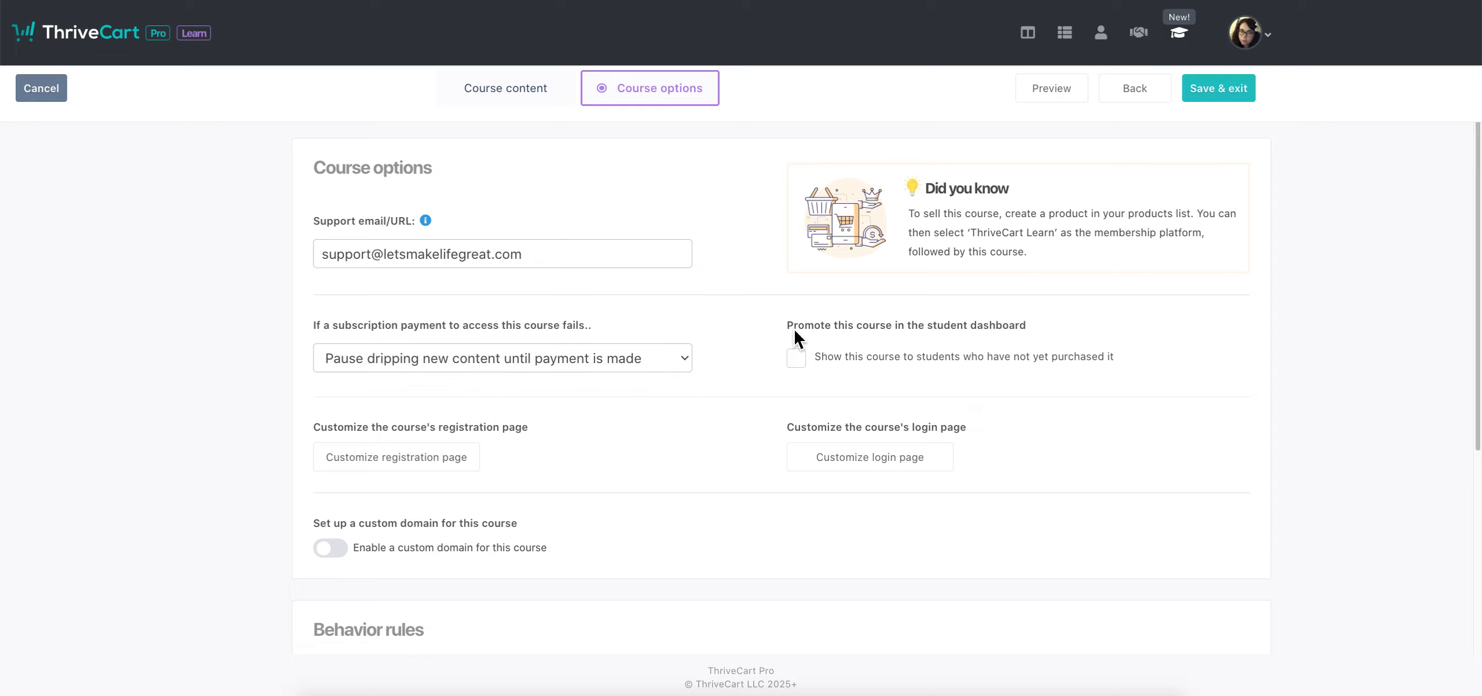
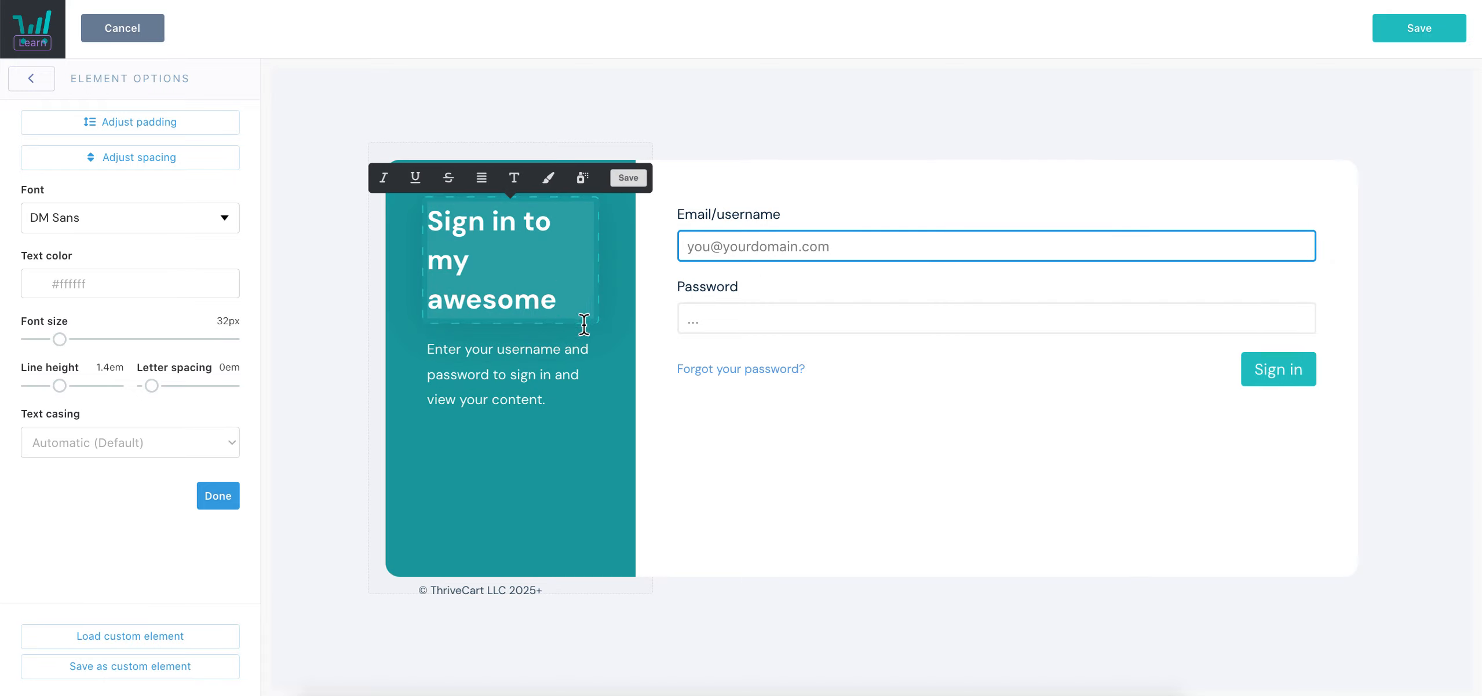
Set the login form's focused border and field label colours to pink #D794BF
click(799, 226)
click(776, 255)
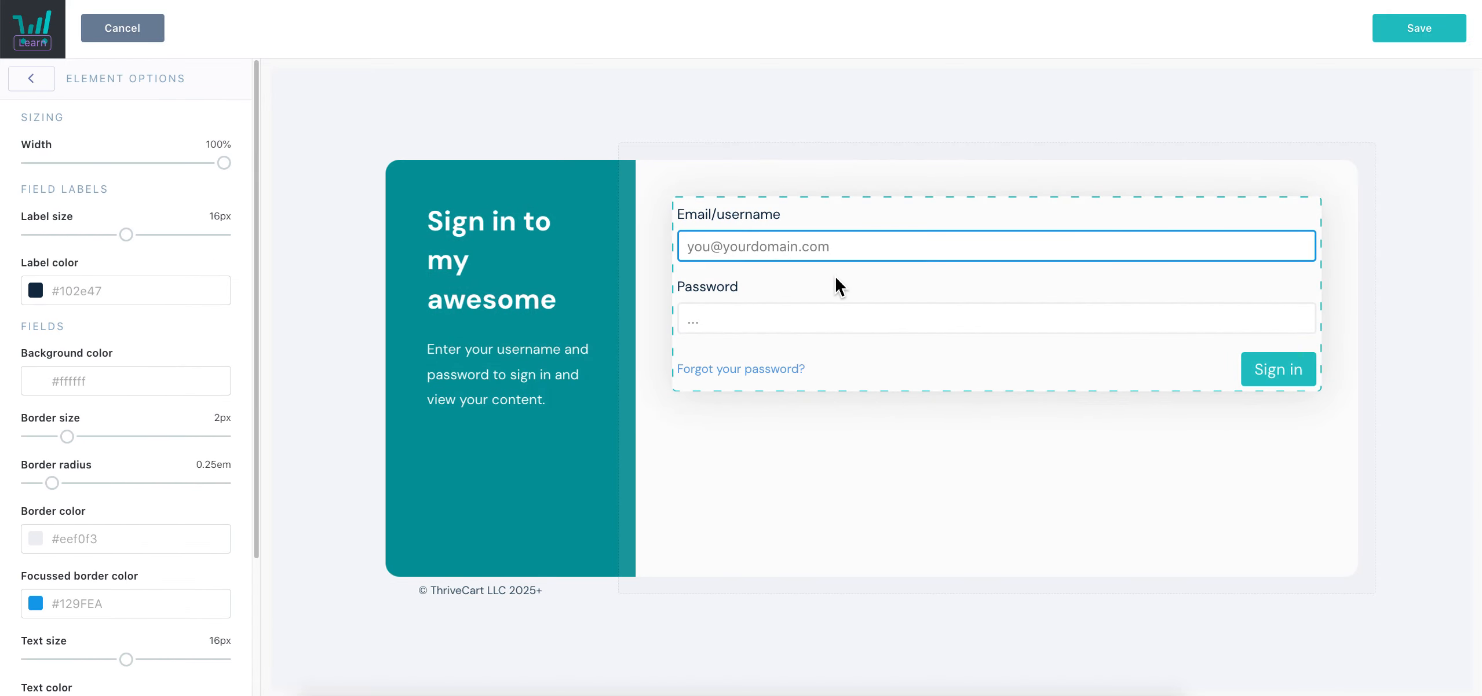
scroll(35, 417, down, 3)
click(132, 422)
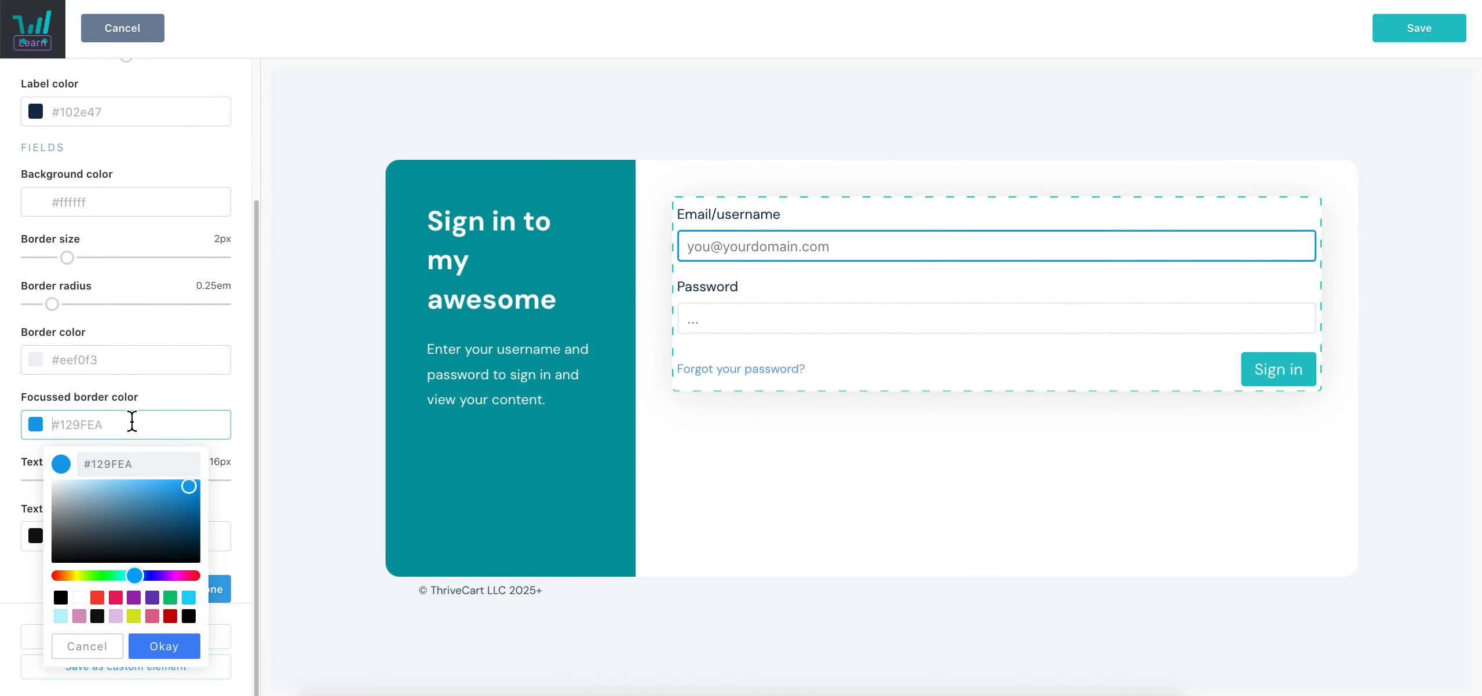
click(79, 616)
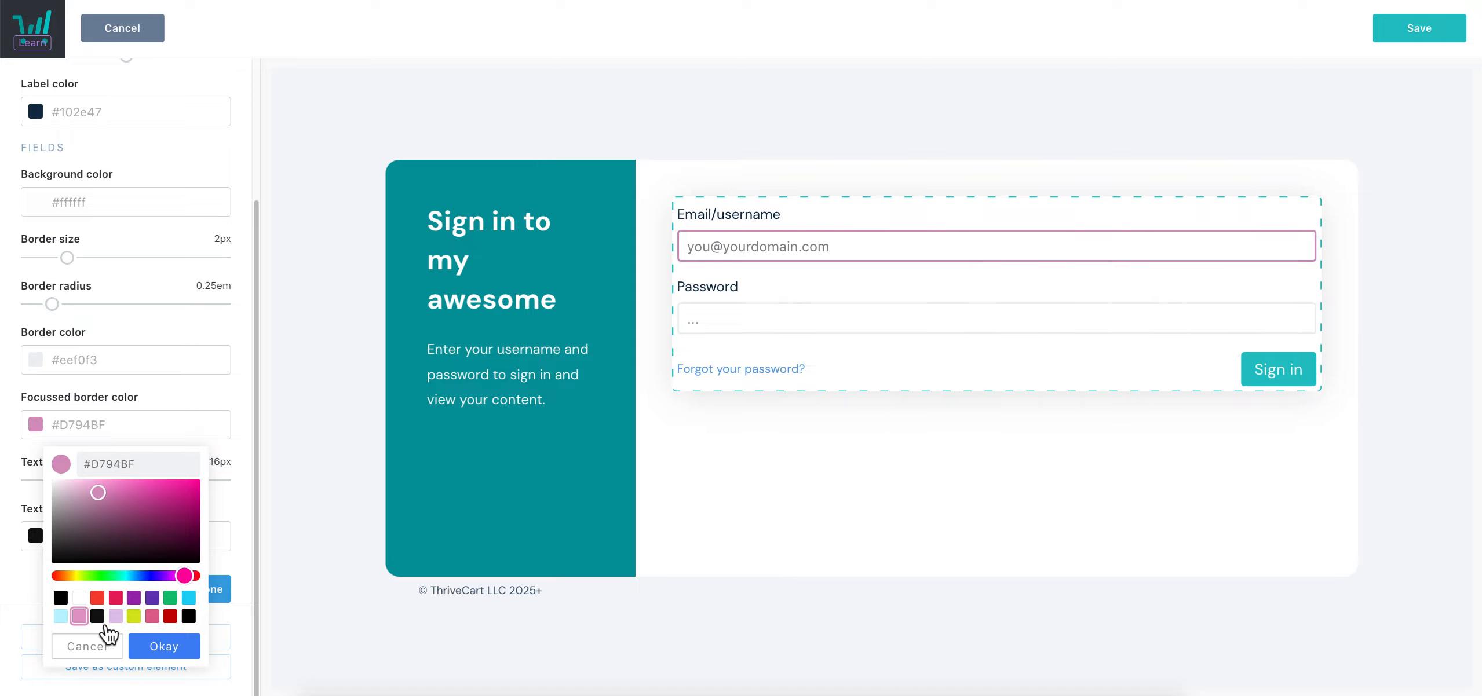
click(164, 647)
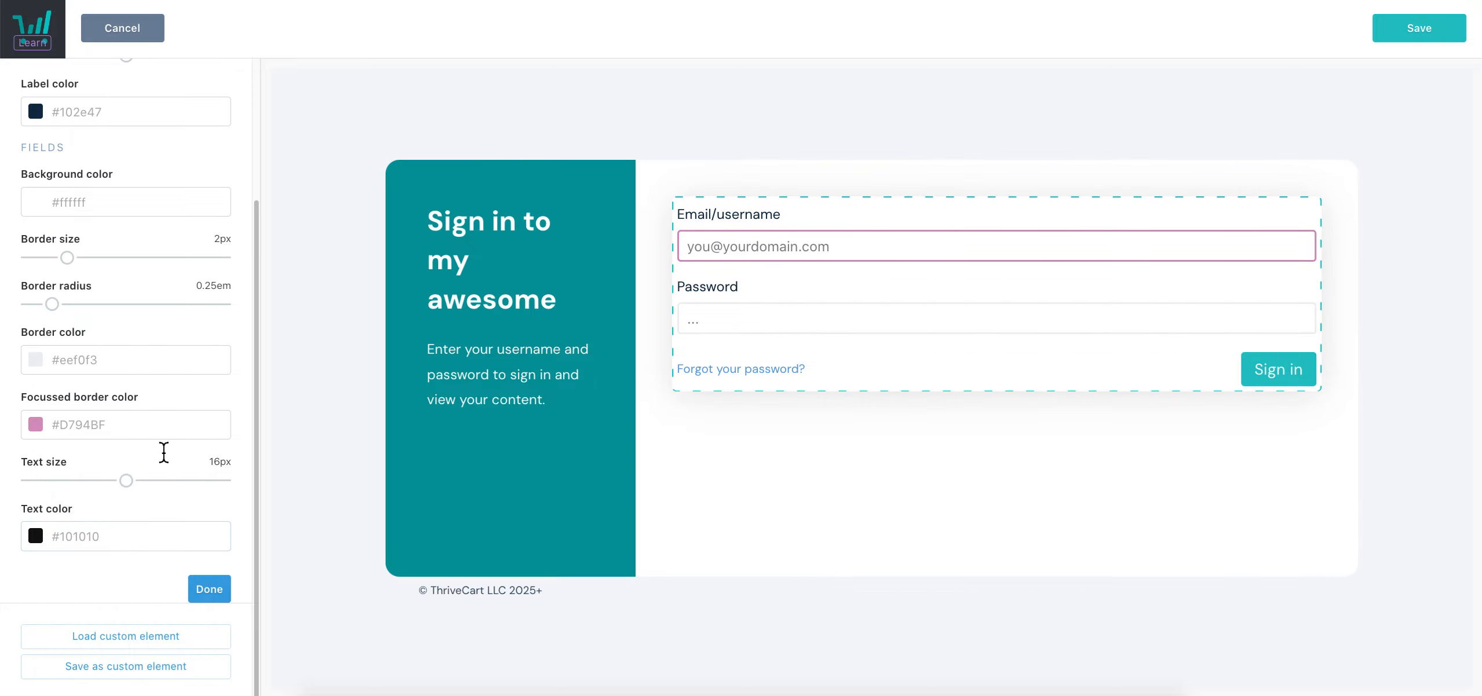
scroll(141, 510, up, 3)
click(100, 294)
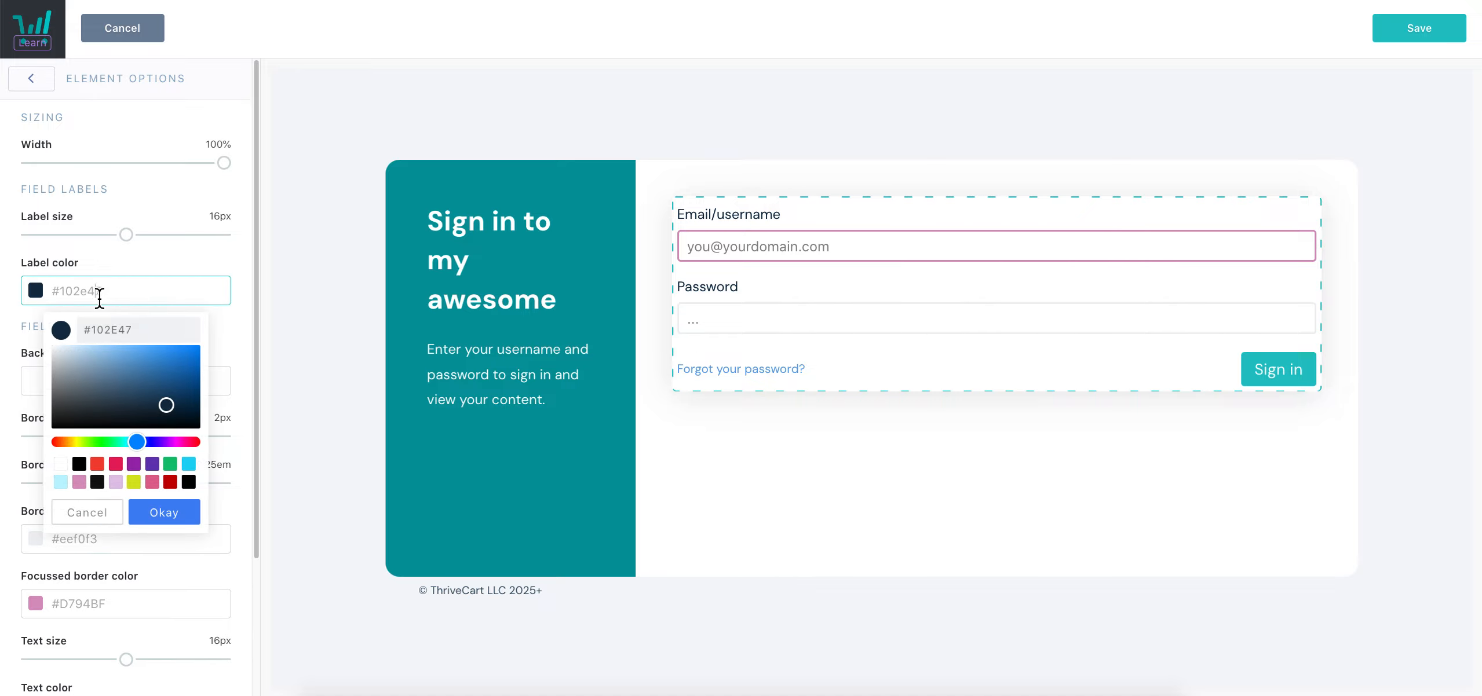
click(116, 482)
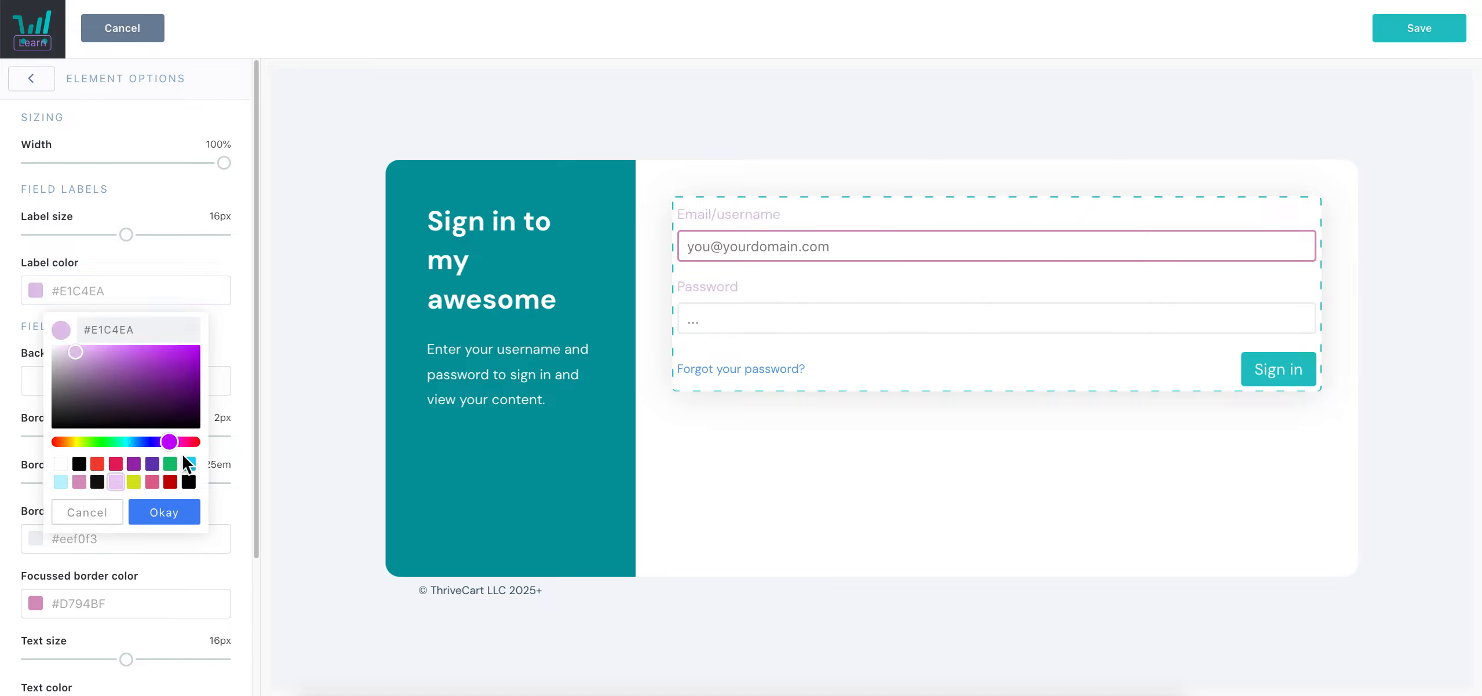
click(83, 486)
click(599, 489)
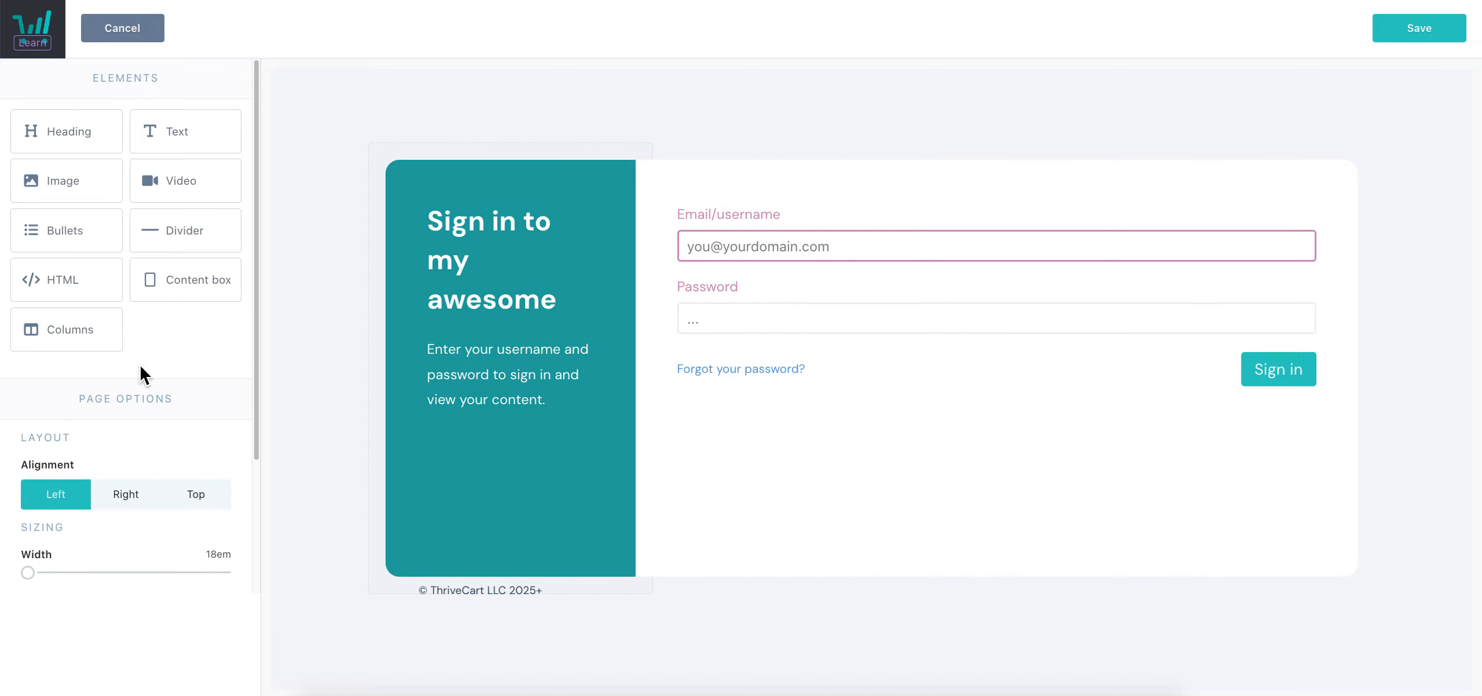
Make the side panel background pink #D794BF and add a video block below the sign-in form
scroll(140, 366, down, 3)
click(62, 545)
click(81, 472)
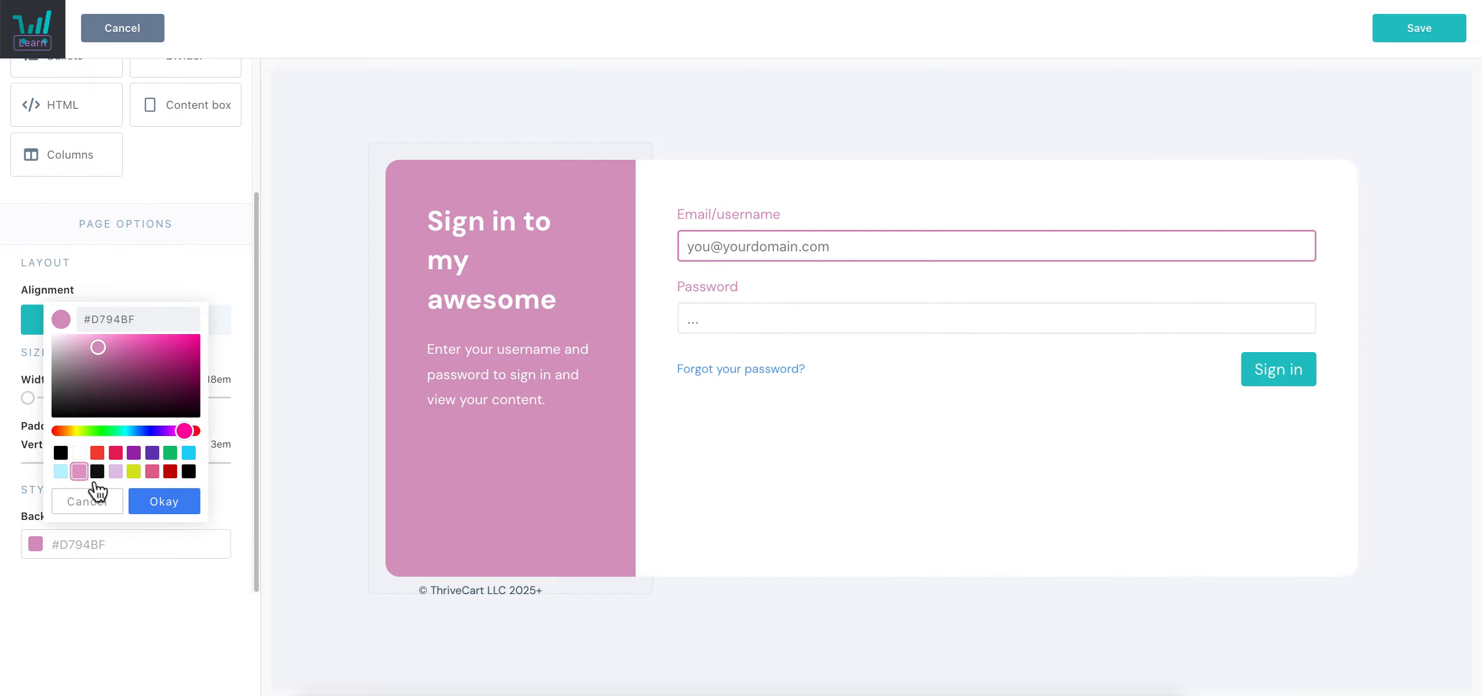
click(171, 511)
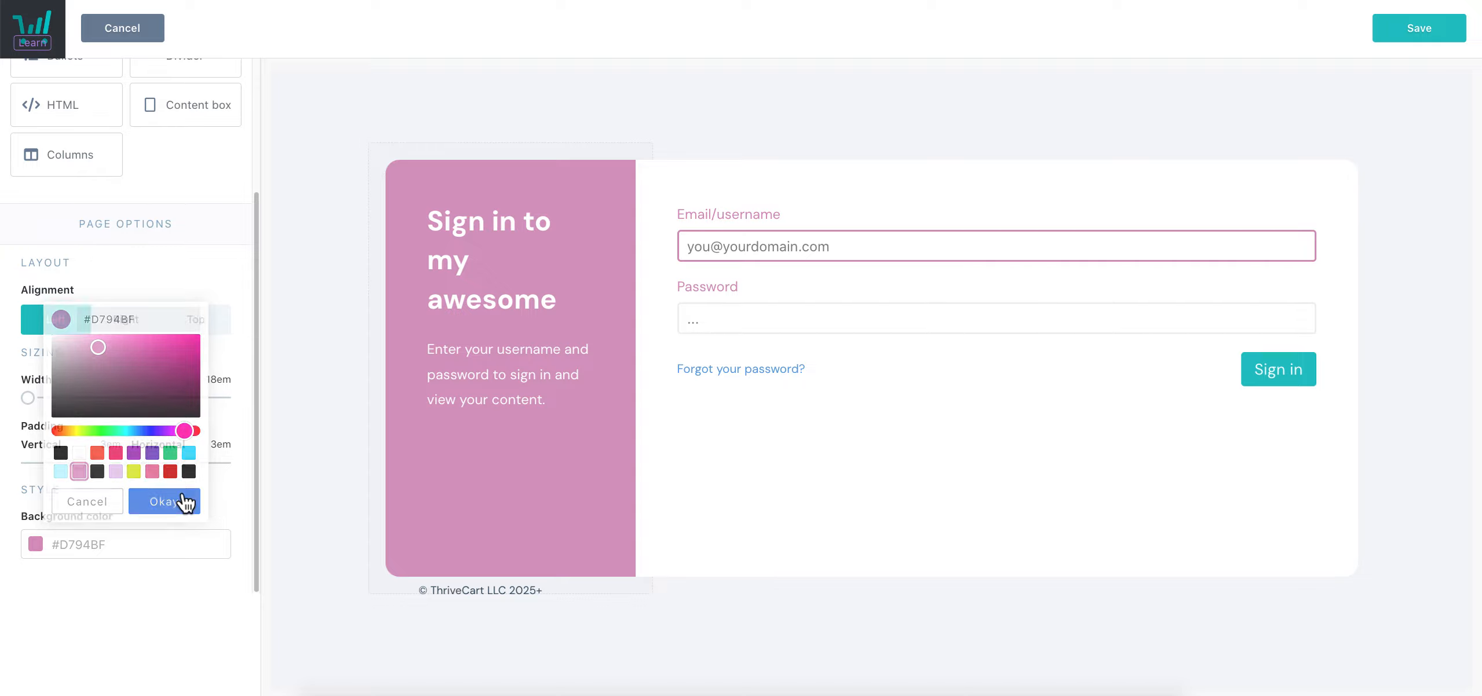
scroll(84, 350, up, 3)
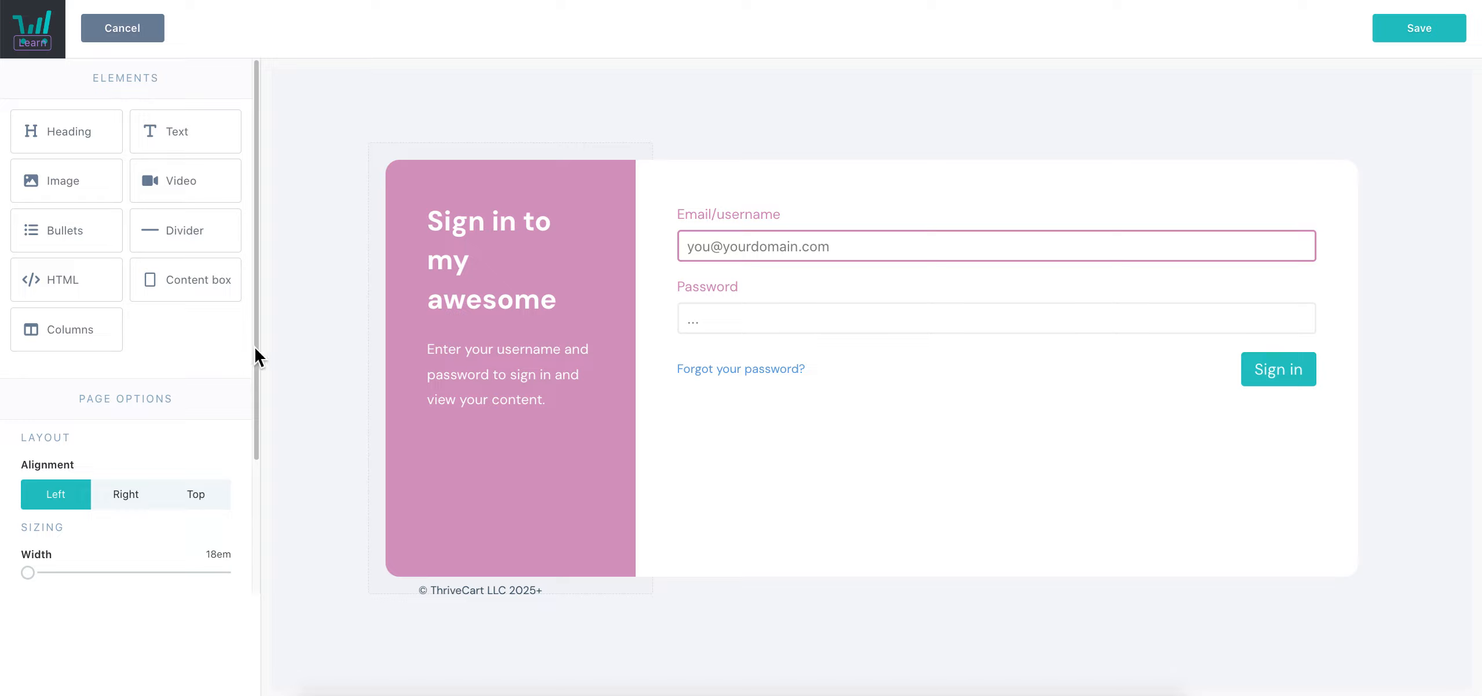
drag(188, 198, 780, 313)
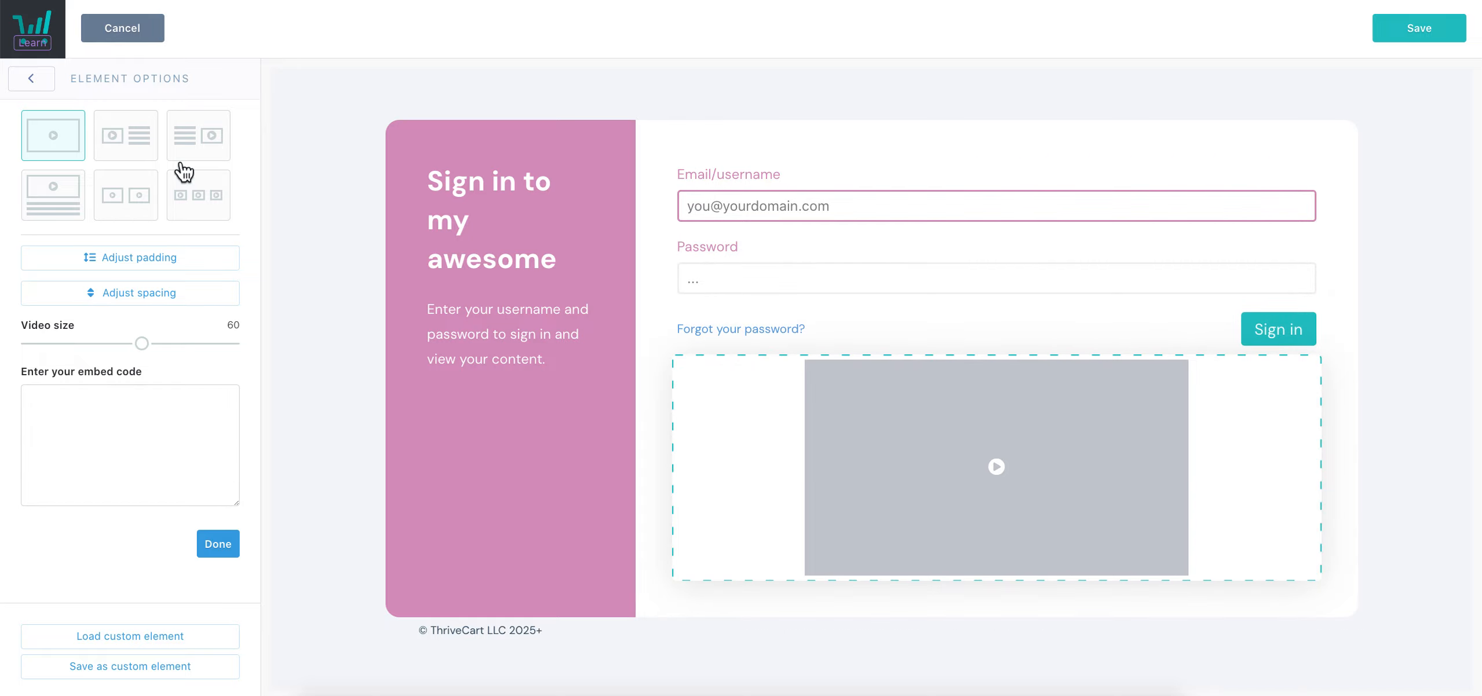
Leave the login page editor without saving its changes
click(36, 80)
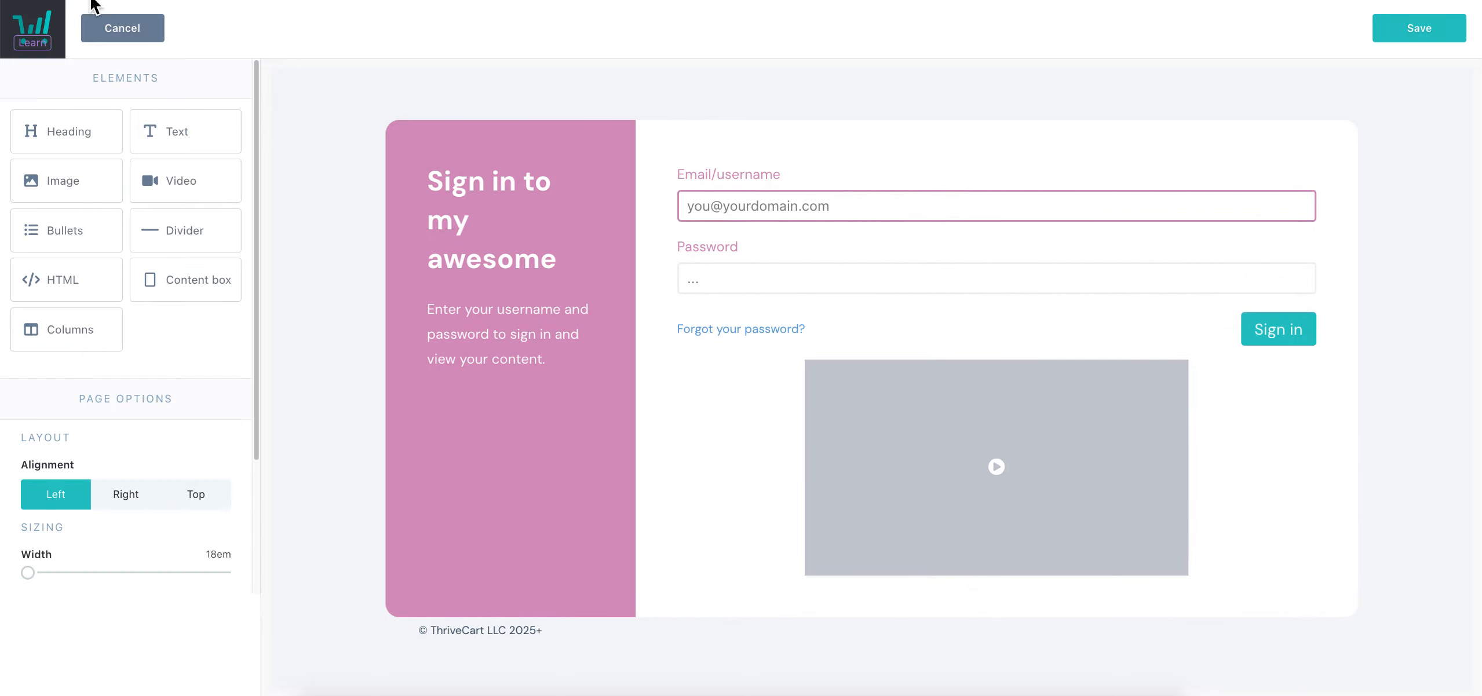
click(121, 35)
click(912, 209)
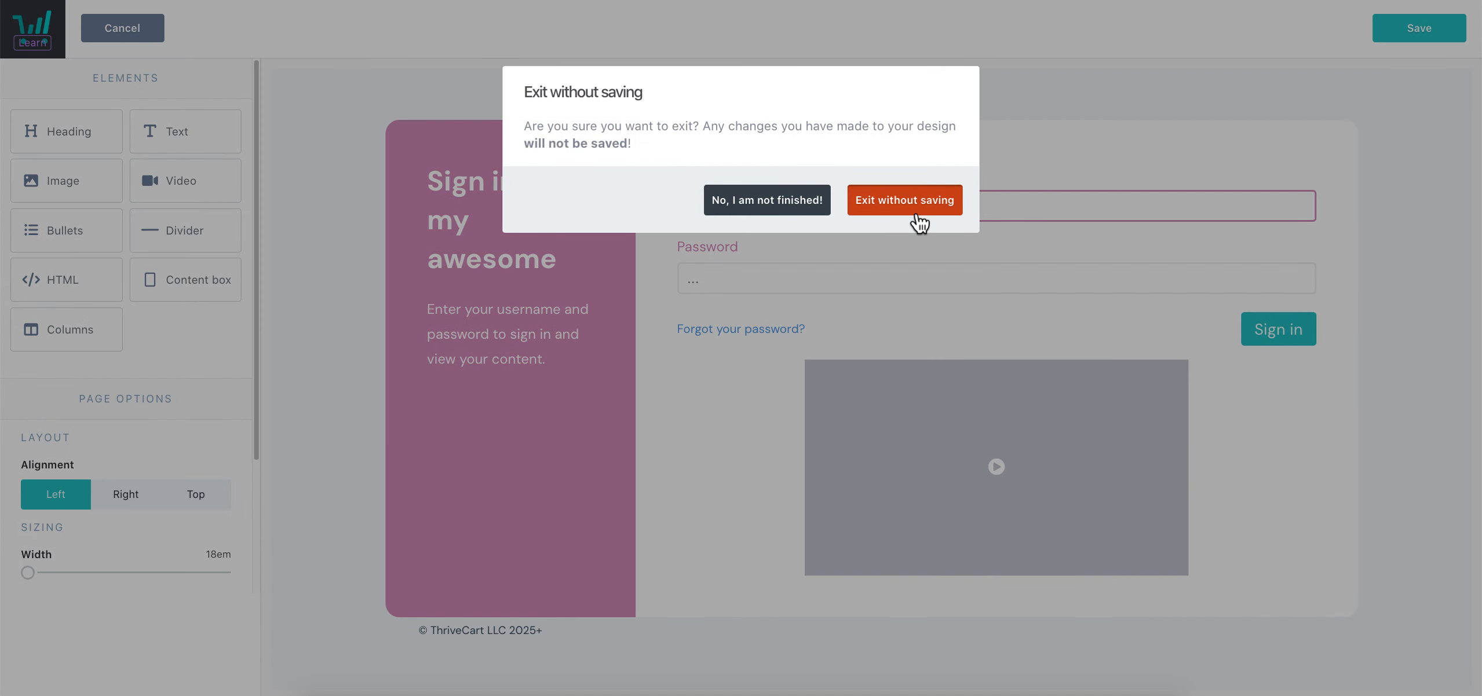
Stop showing the course to non-purchasers, save the course options, and keep editing
click(820, 365)
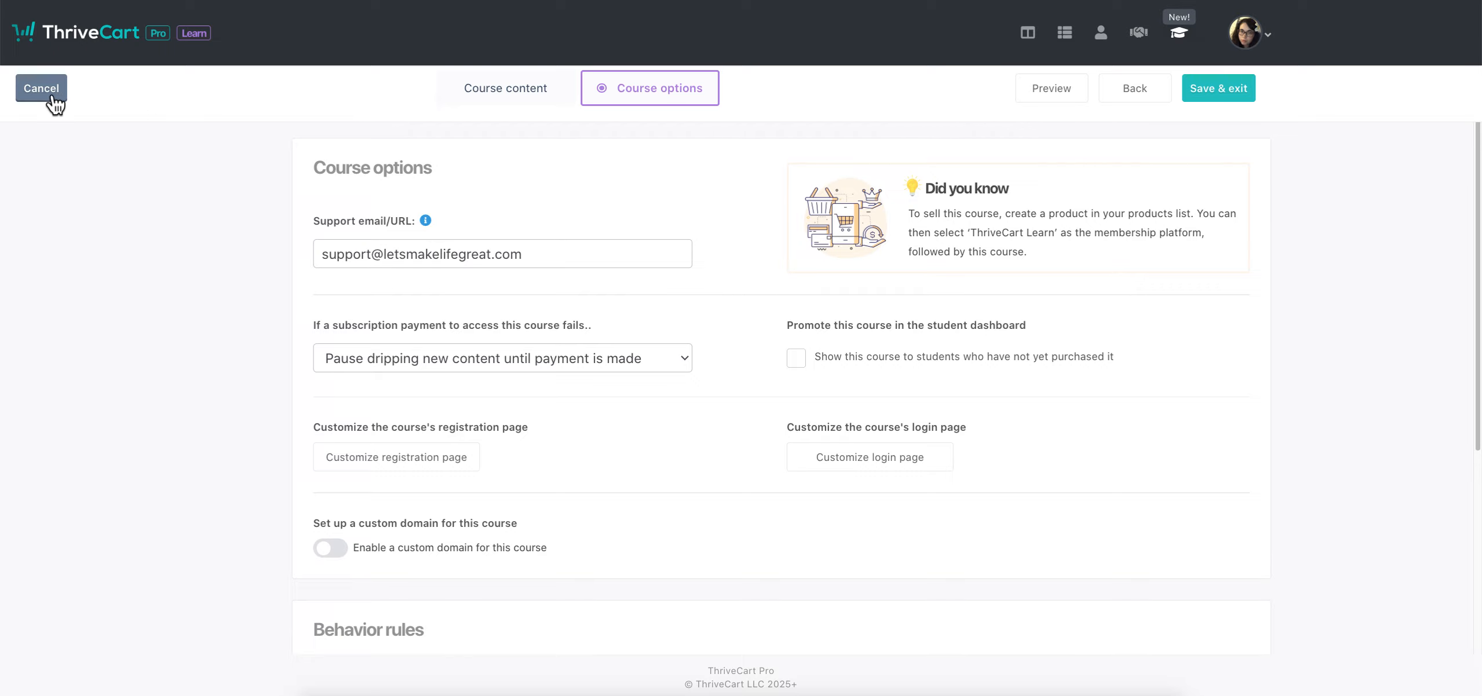
click(1211, 88)
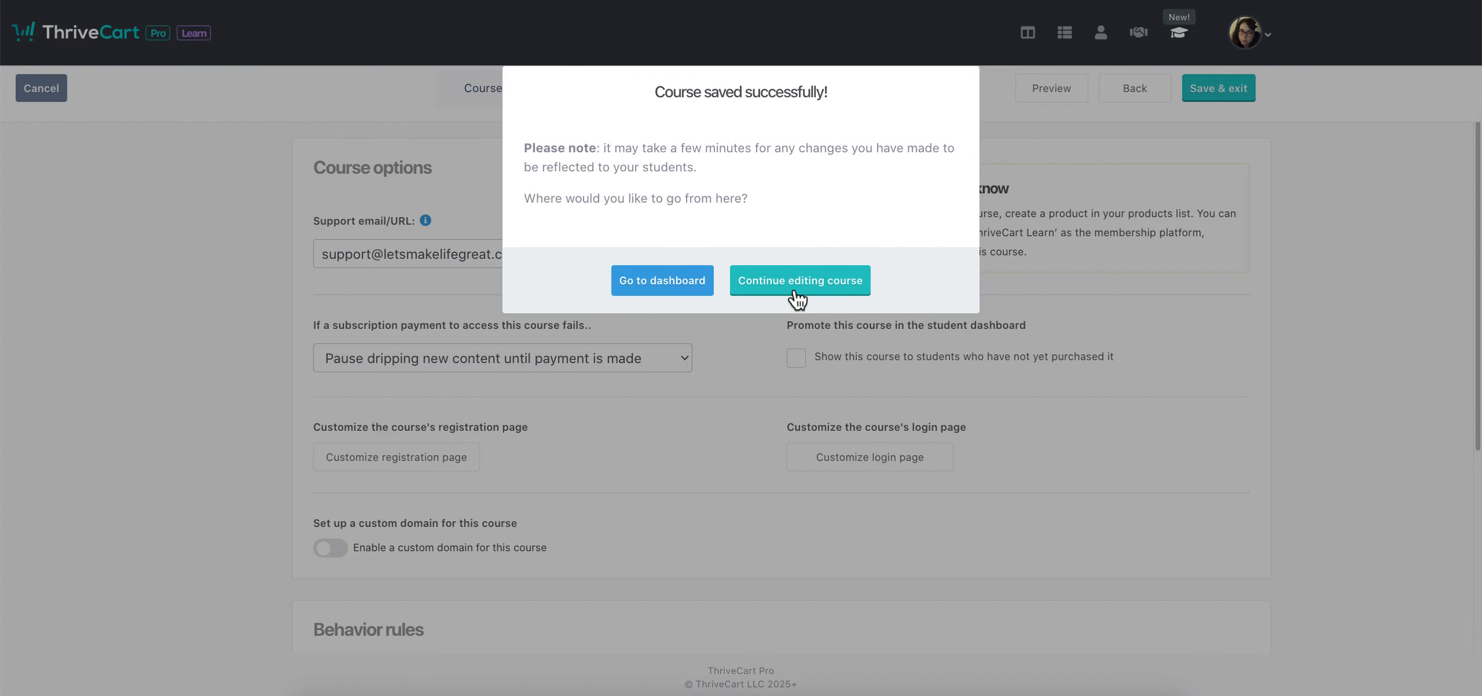
click(775, 297)
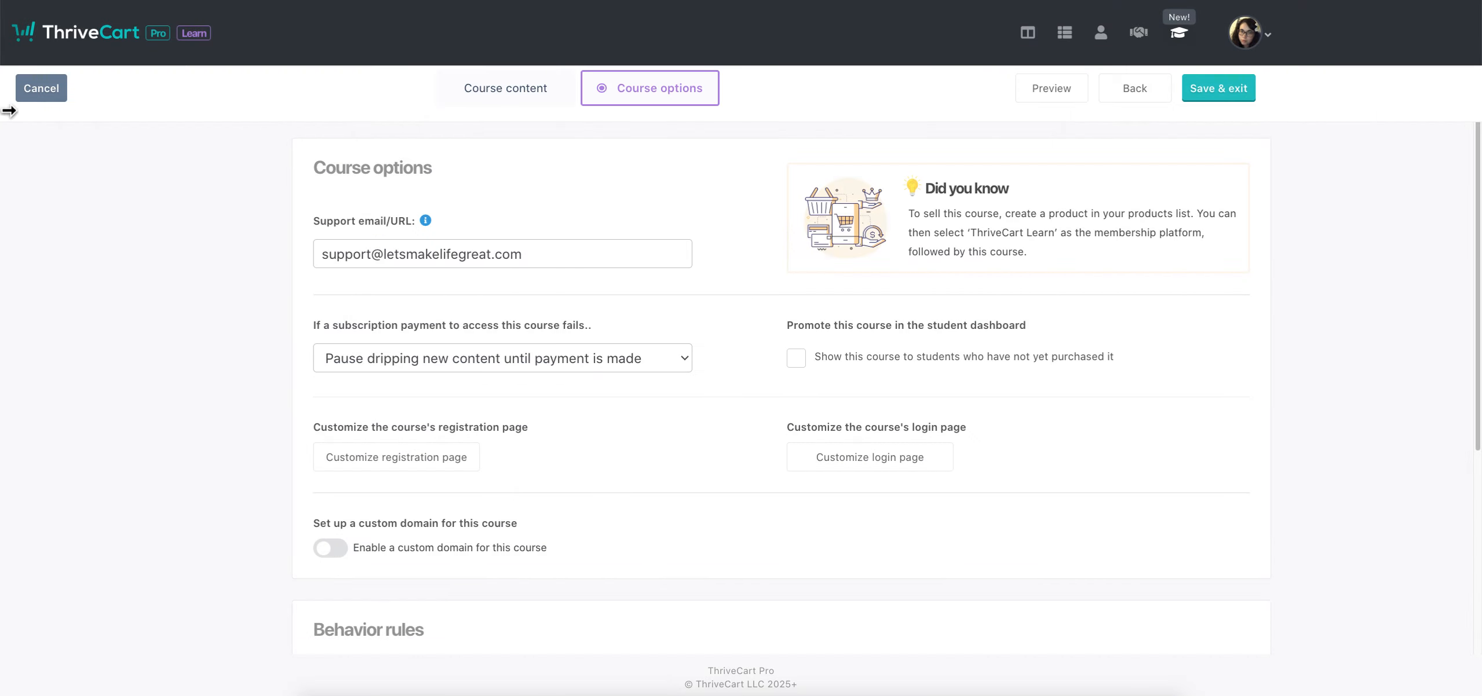
Open Course content, keep the Sidebar layout, and check the student preview before going back
click(1153, 98)
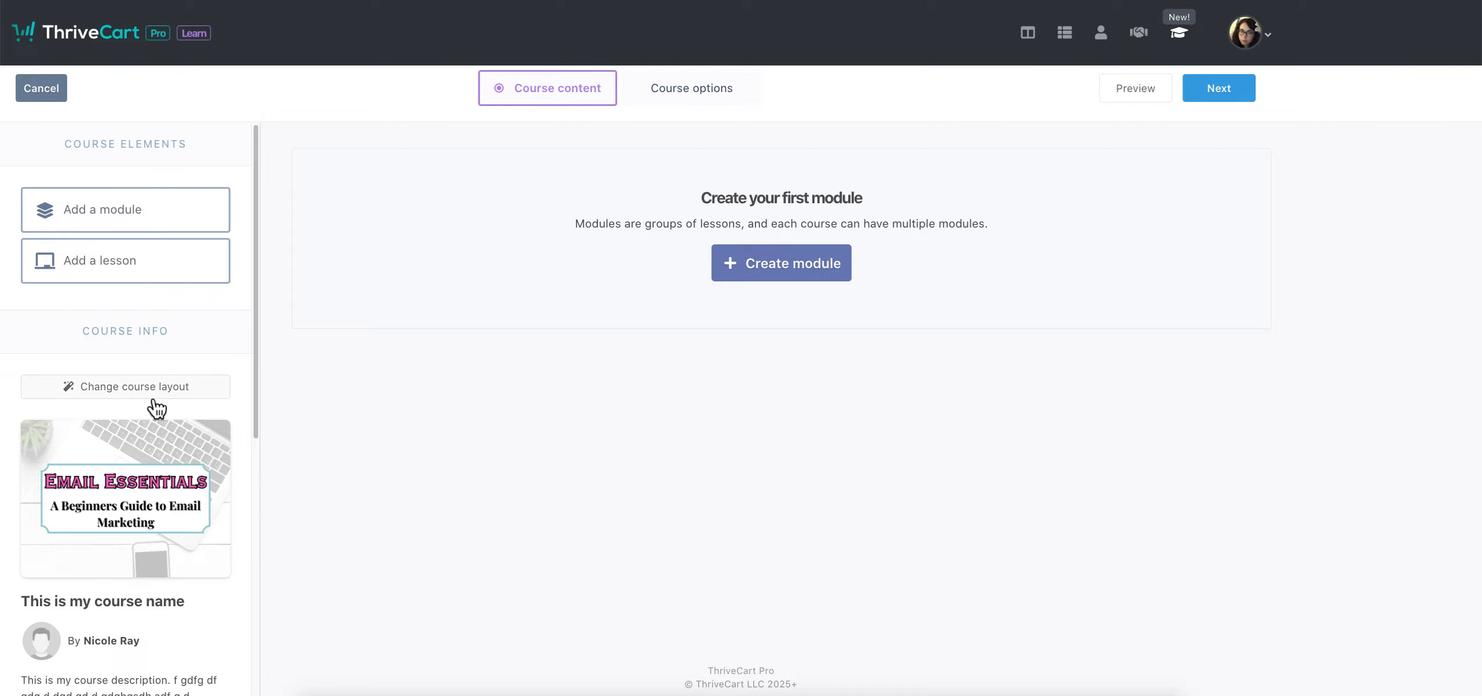
click(127, 393)
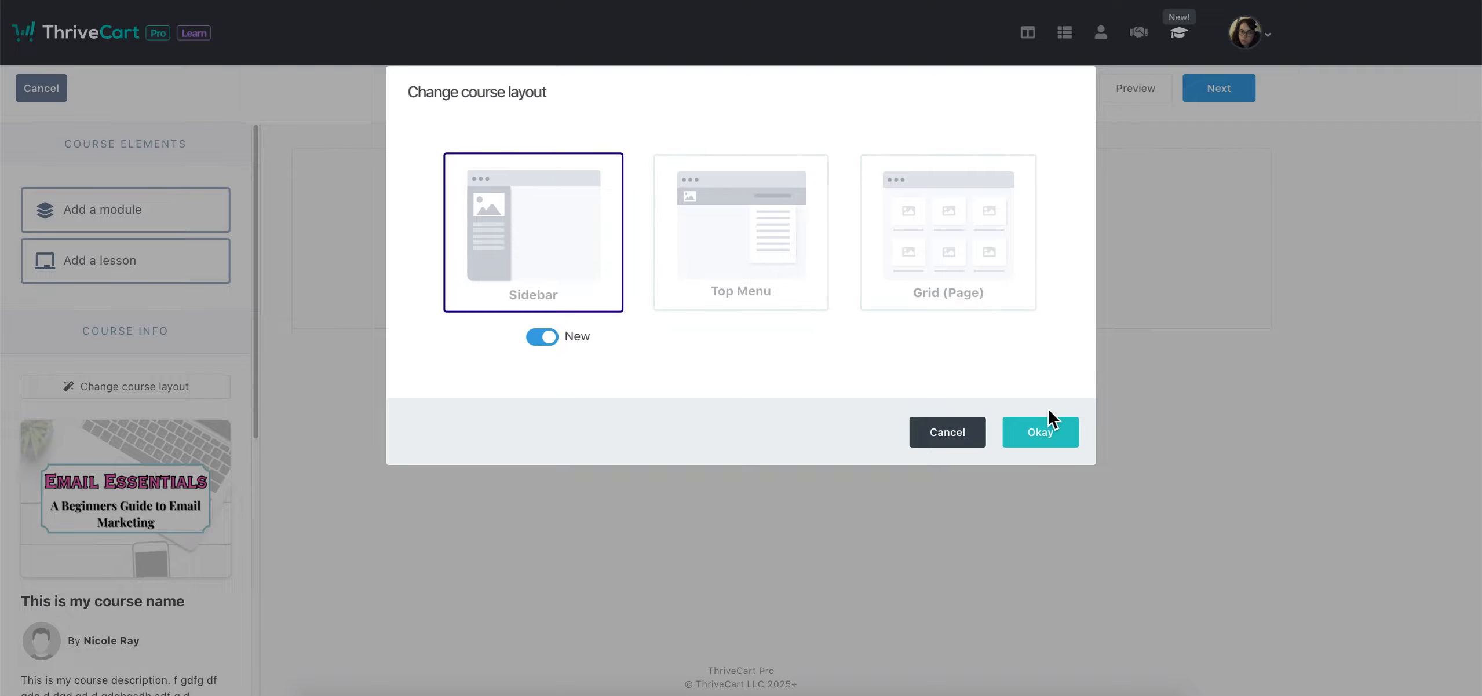
click(1062, 439)
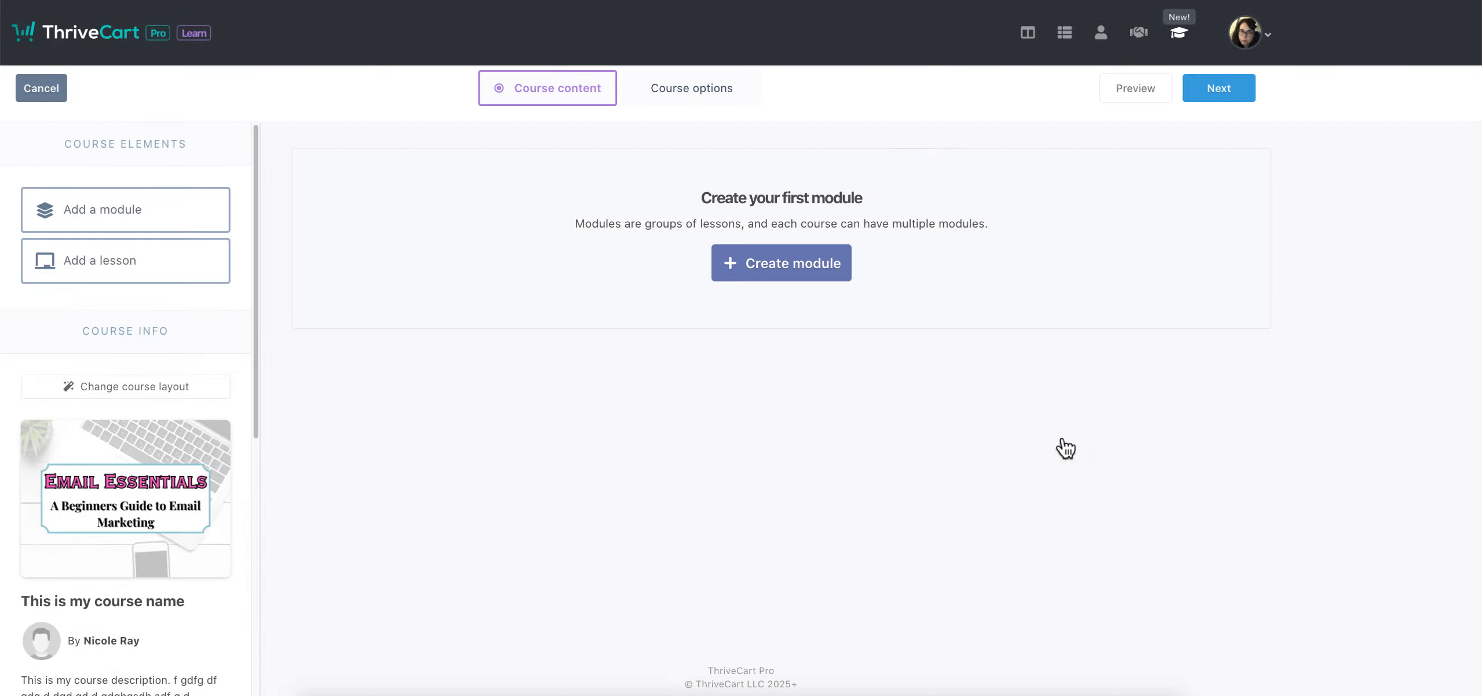
click(1133, 94)
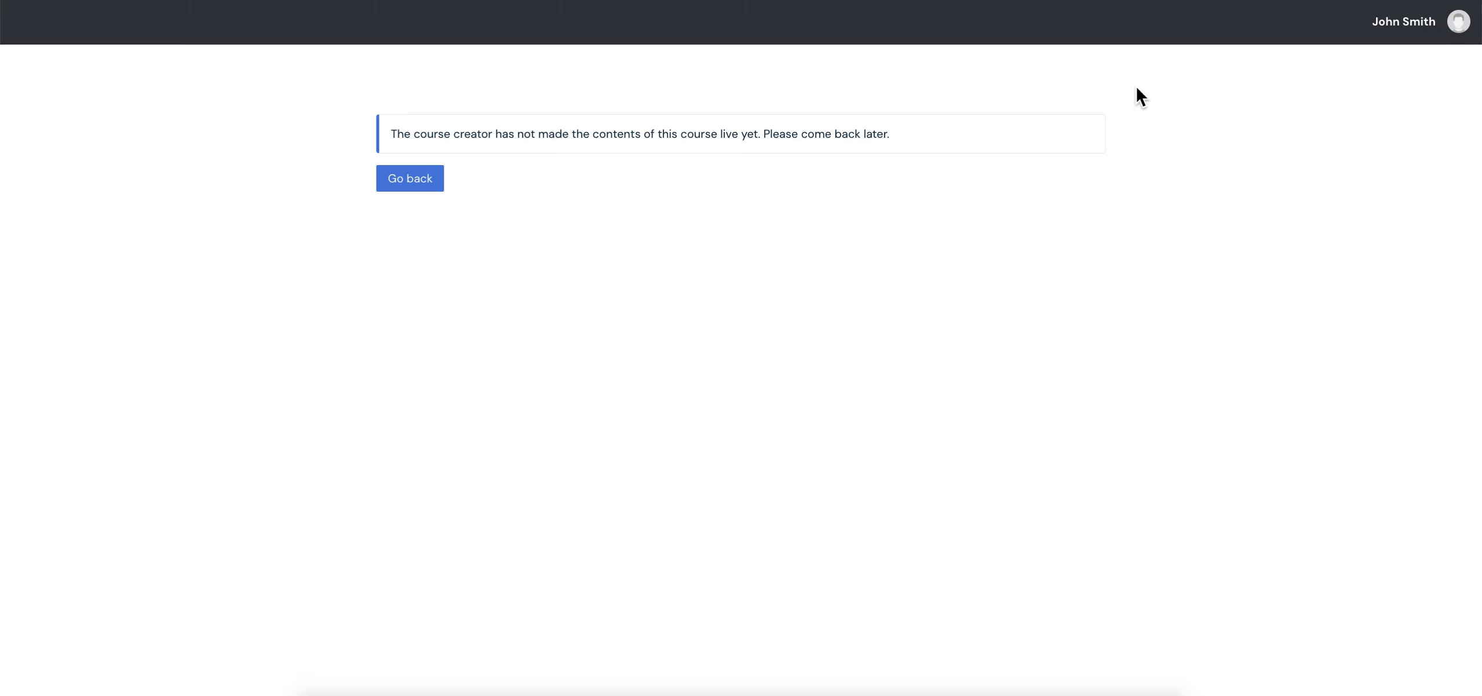
click(418, 183)
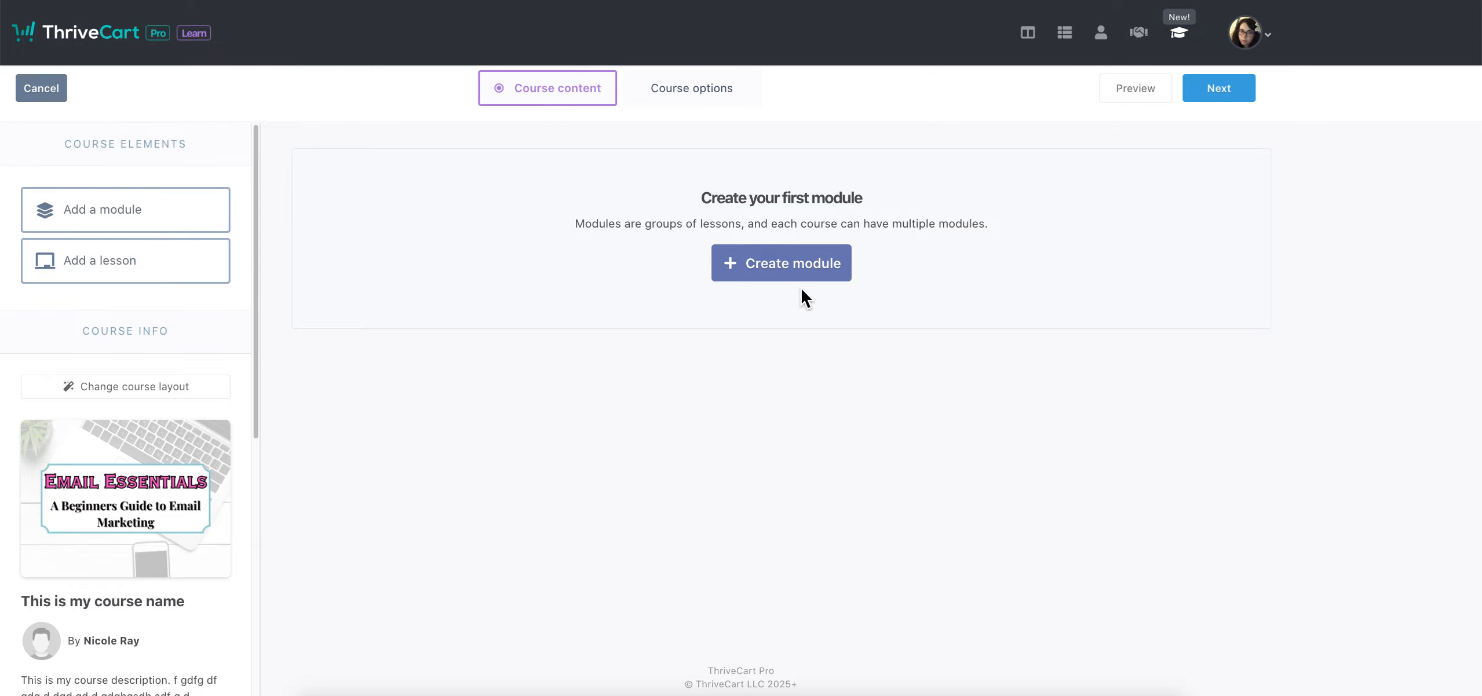
Create a module named 'Module' containing a lesson named 'Lesson 1'
click(786, 272)
text(Module)
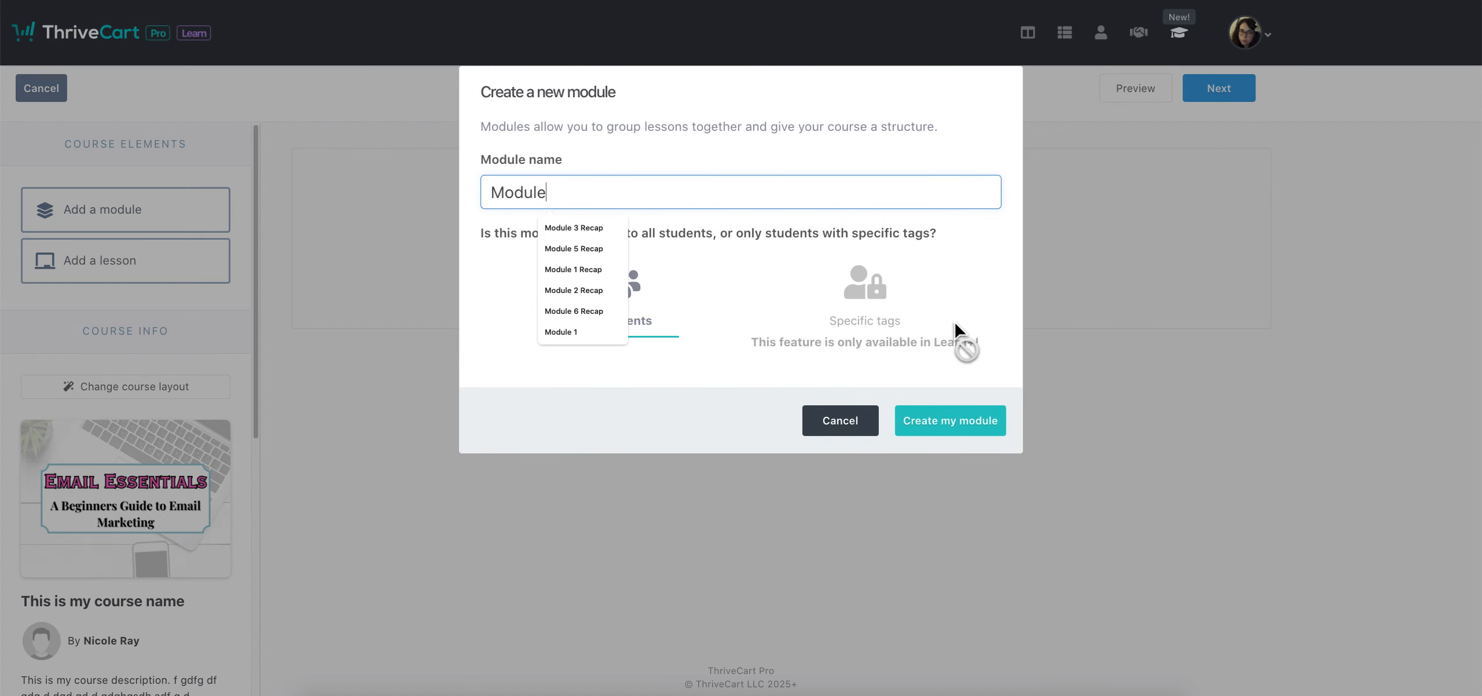
click(955, 421)
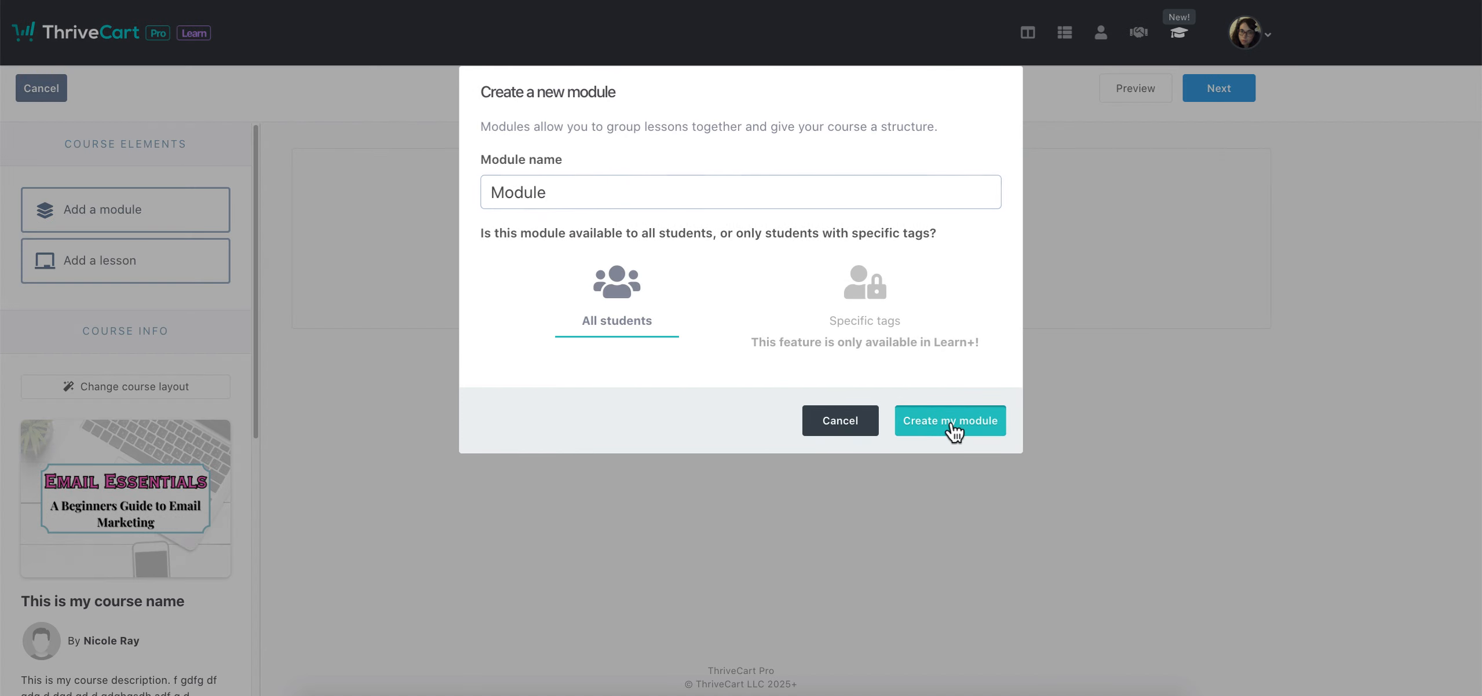
drag(250, 270, 432, 278)
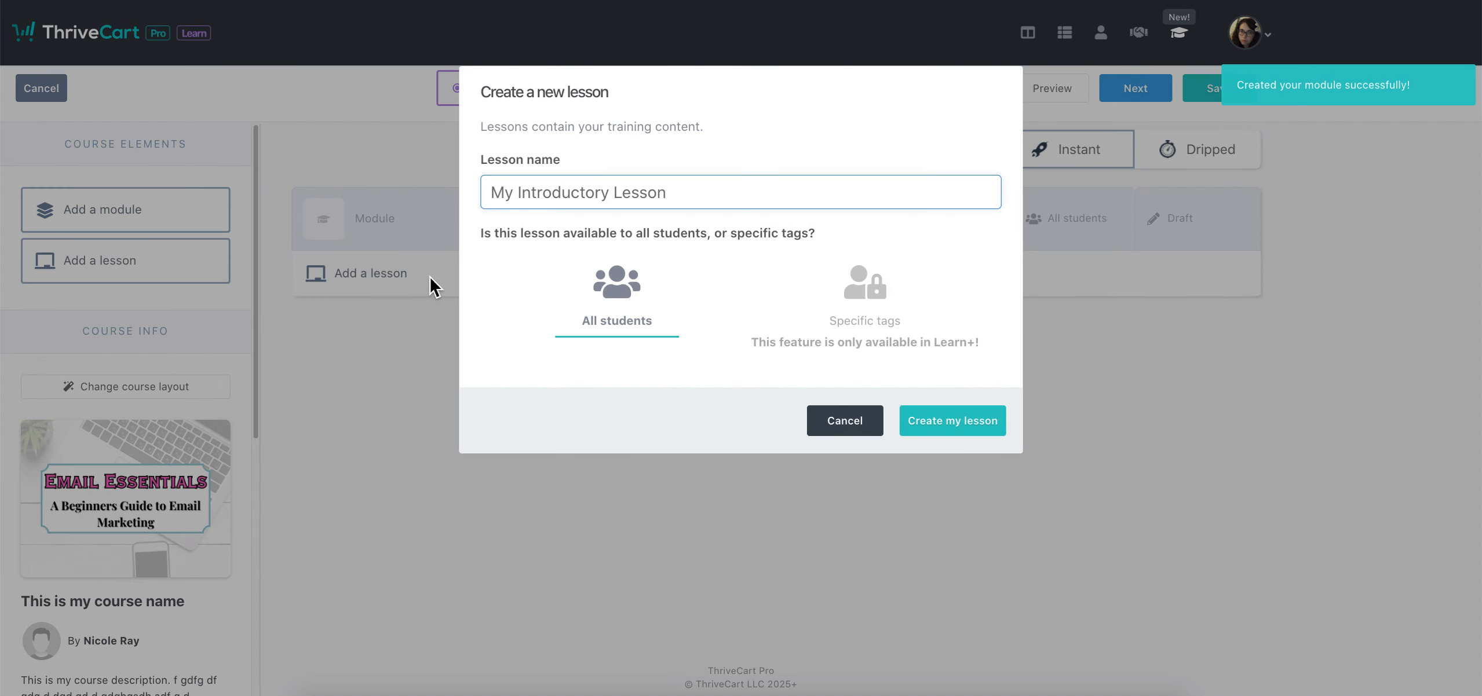
text(Les)
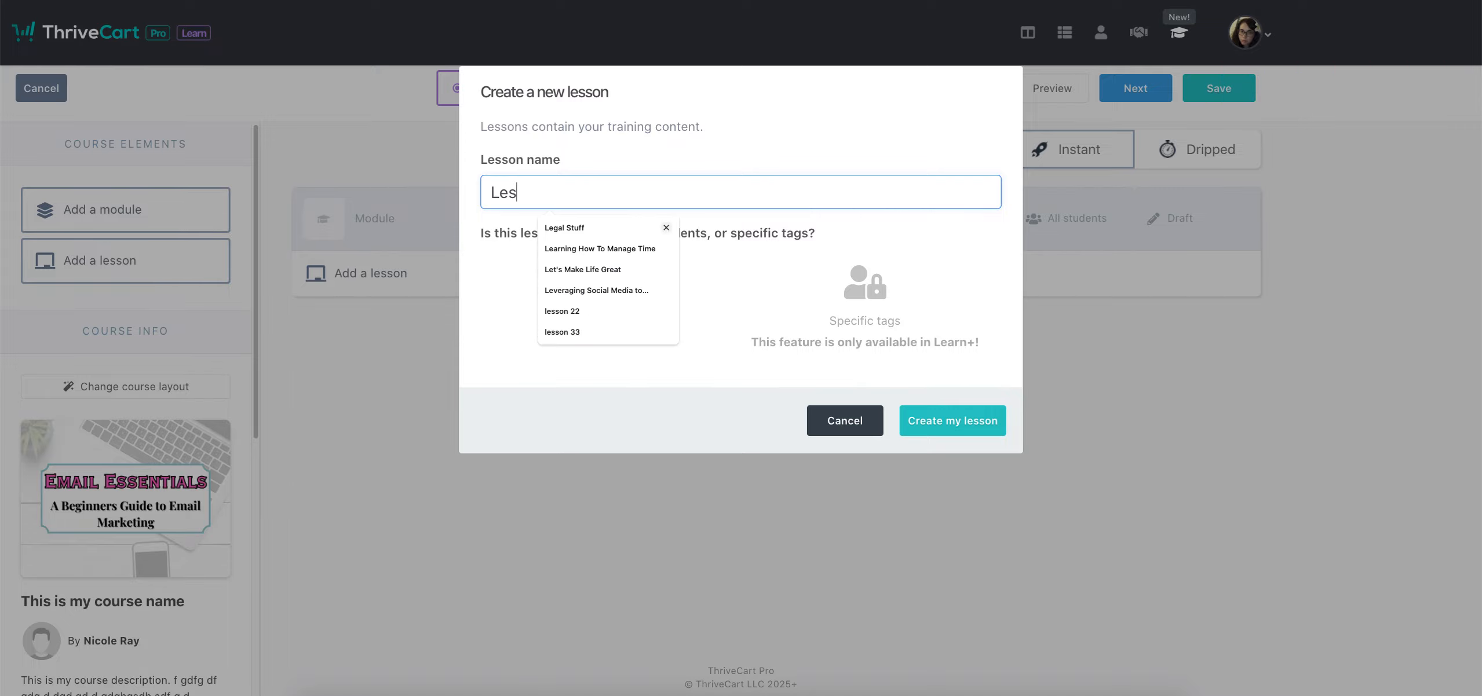
text(son 1)
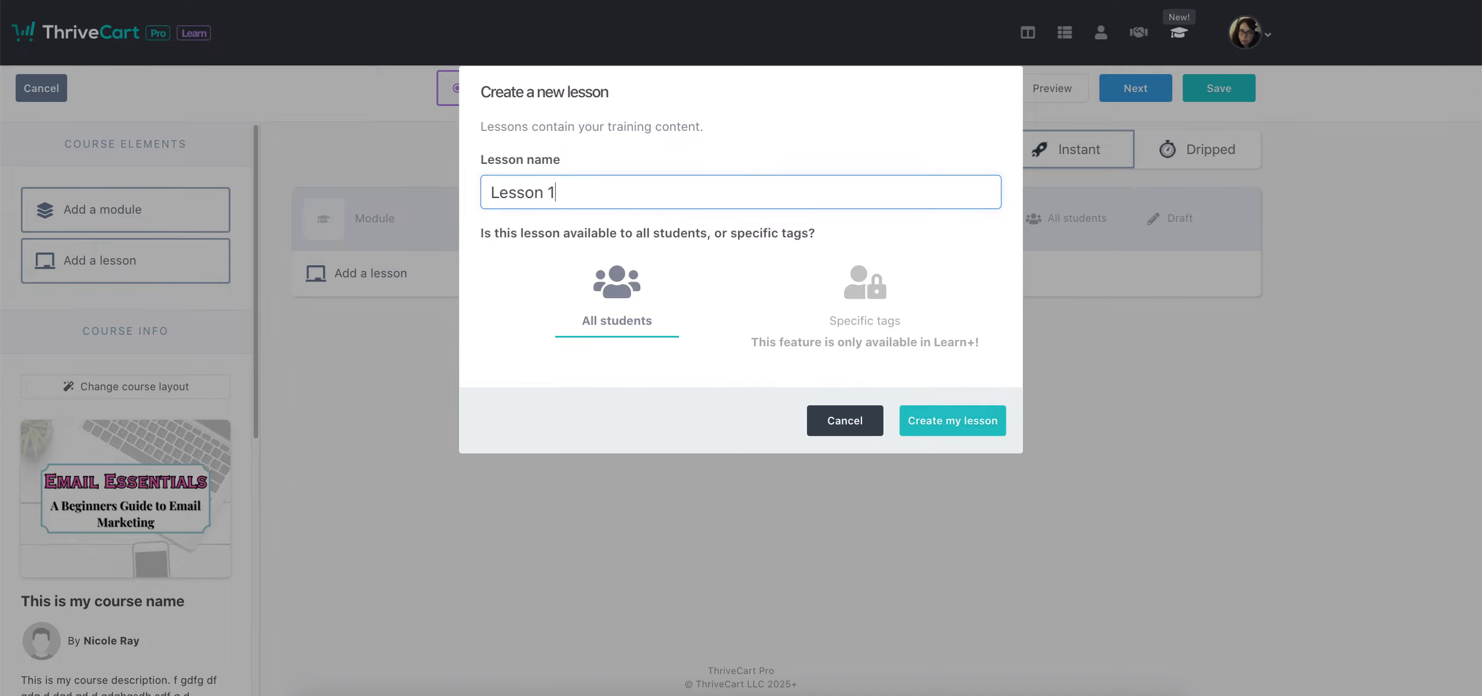
click(952, 422)
Add 'Module 2' with 'Lesson 2' inside it and save the course outline
drag(95, 236, 510, 371)
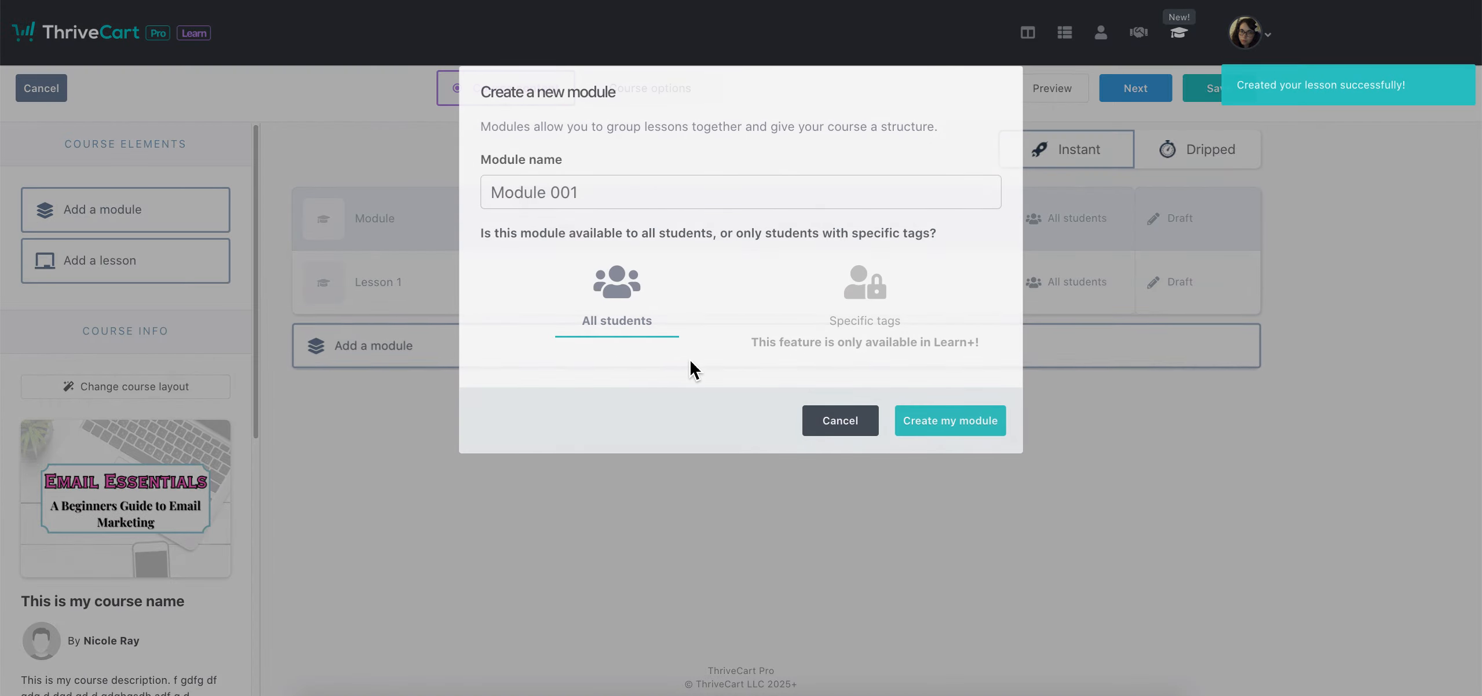
text(Module 2)
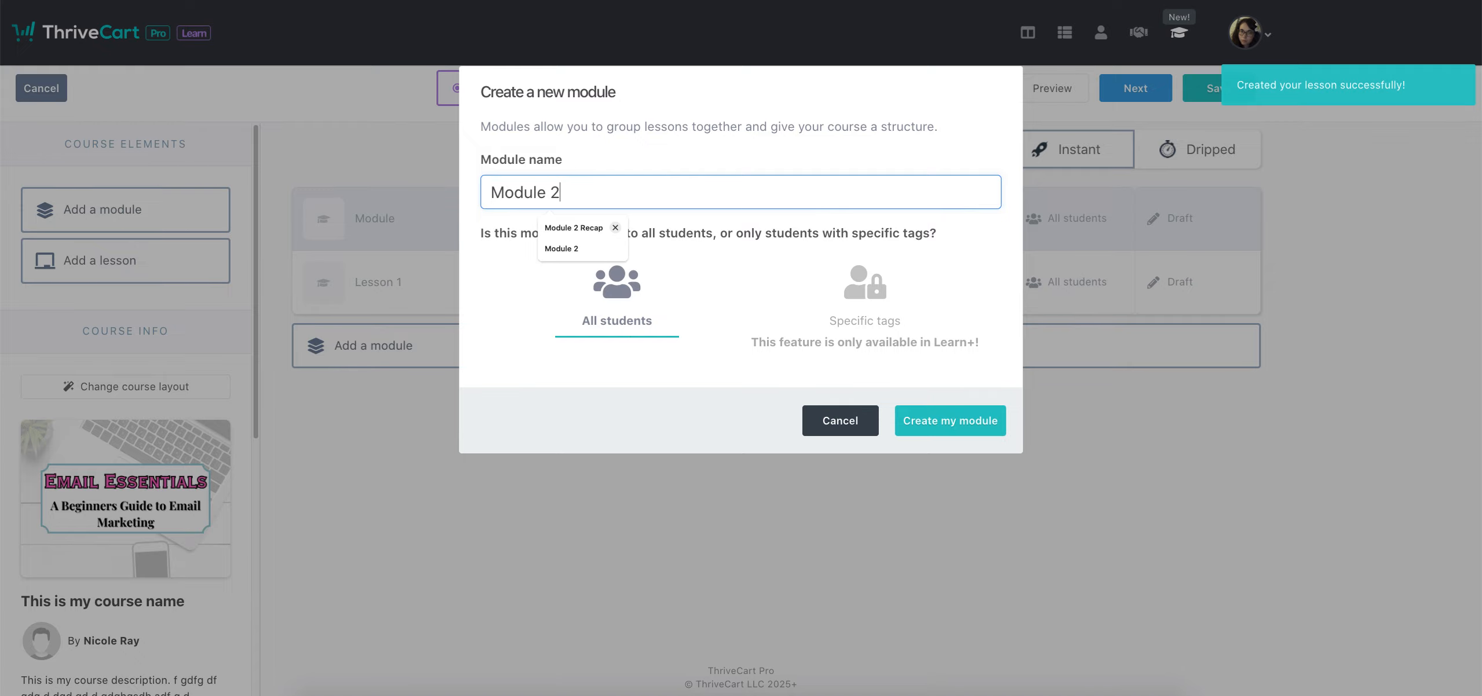
click(967, 420)
drag(175, 258, 490, 429)
click(617, 191)
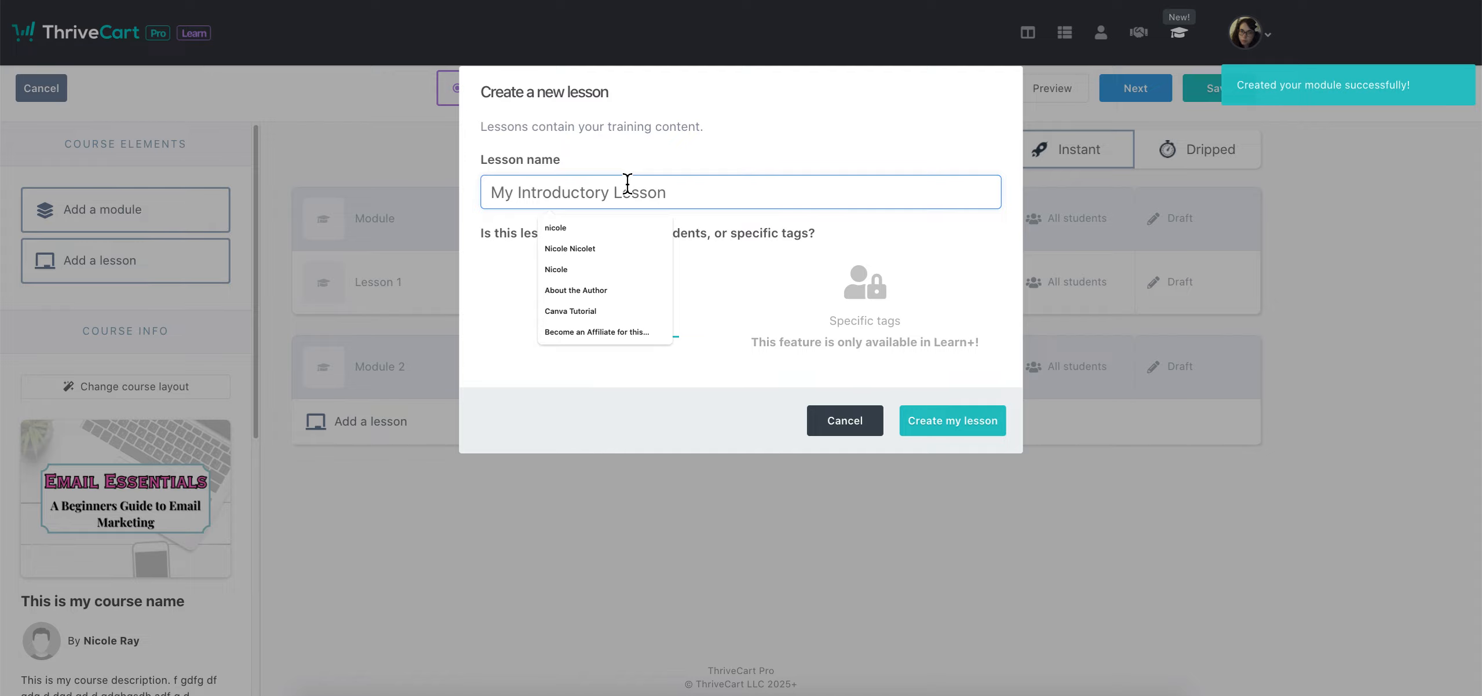
text(Lesson 2)
click(953, 427)
click(1191, 95)
click(769, 288)
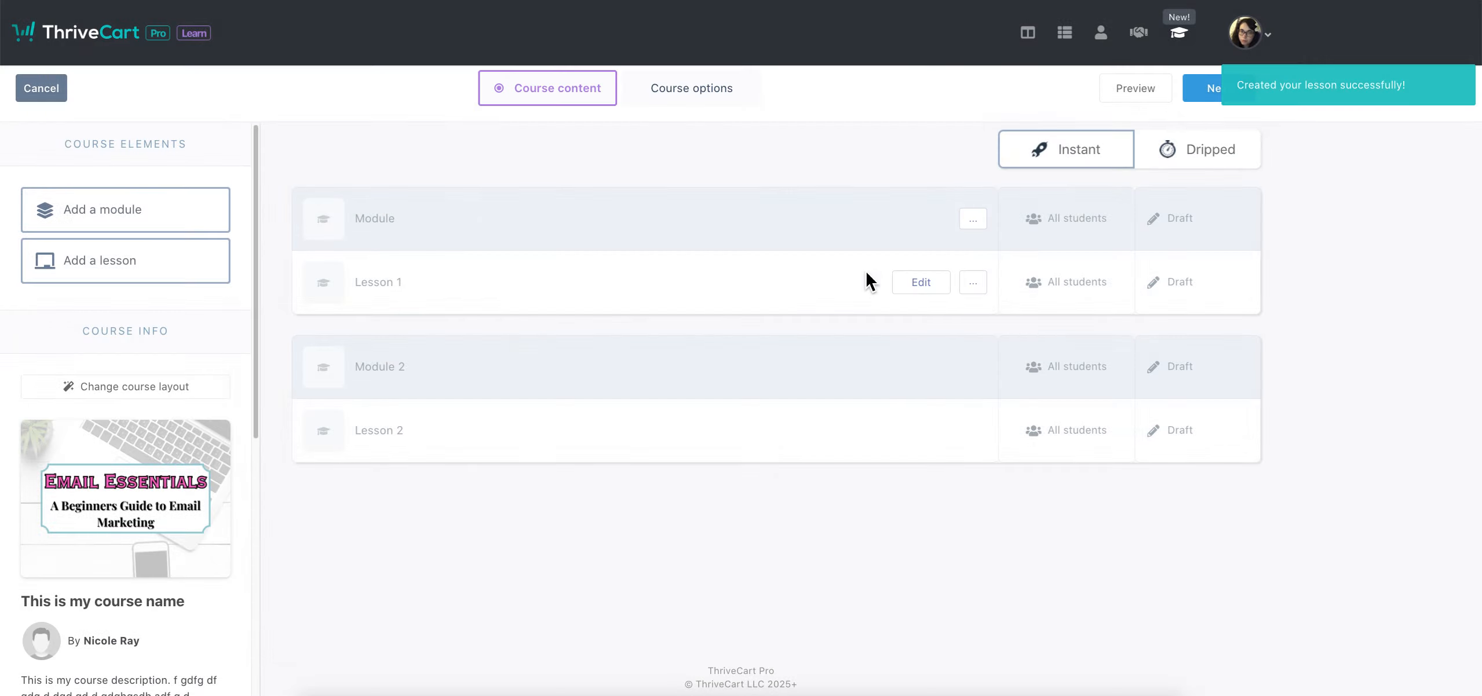
Preview the course past Lesson 1, then return and bring up the course layout choices
click(1135, 90)
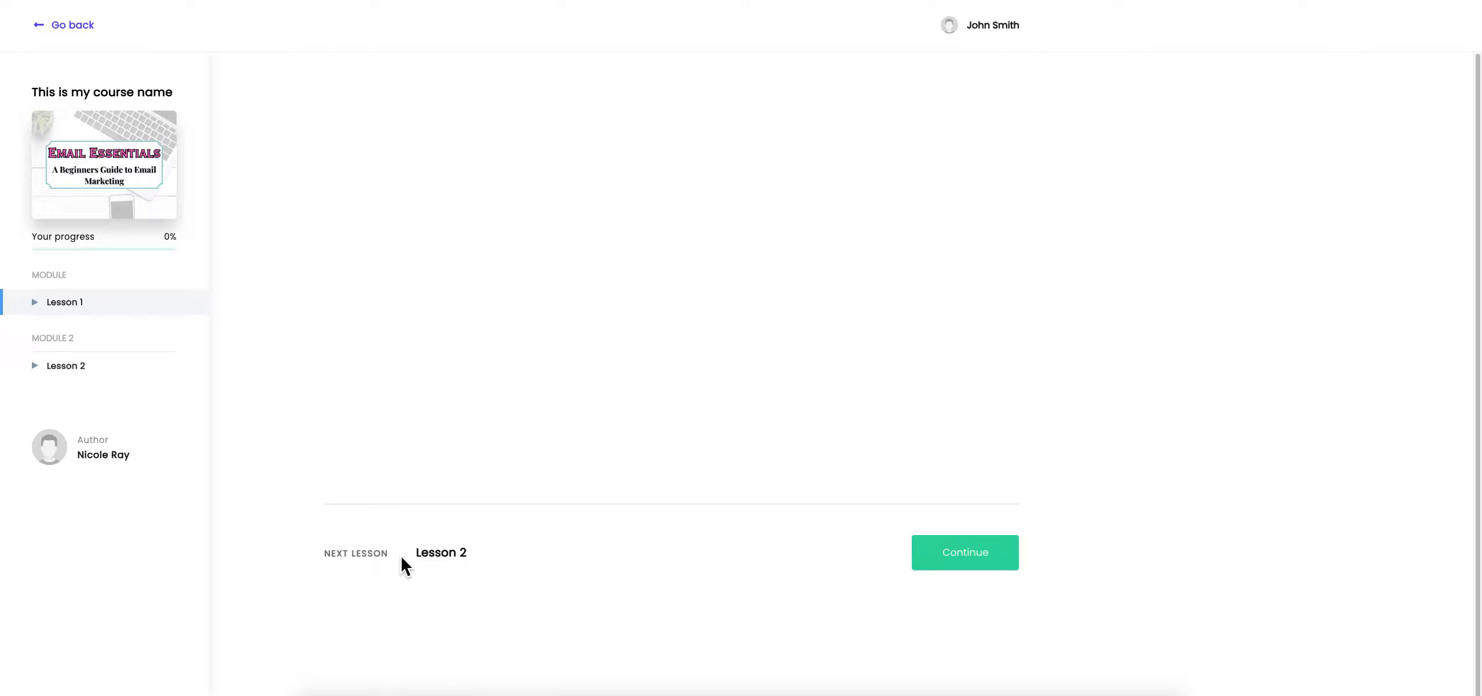
click(985, 571)
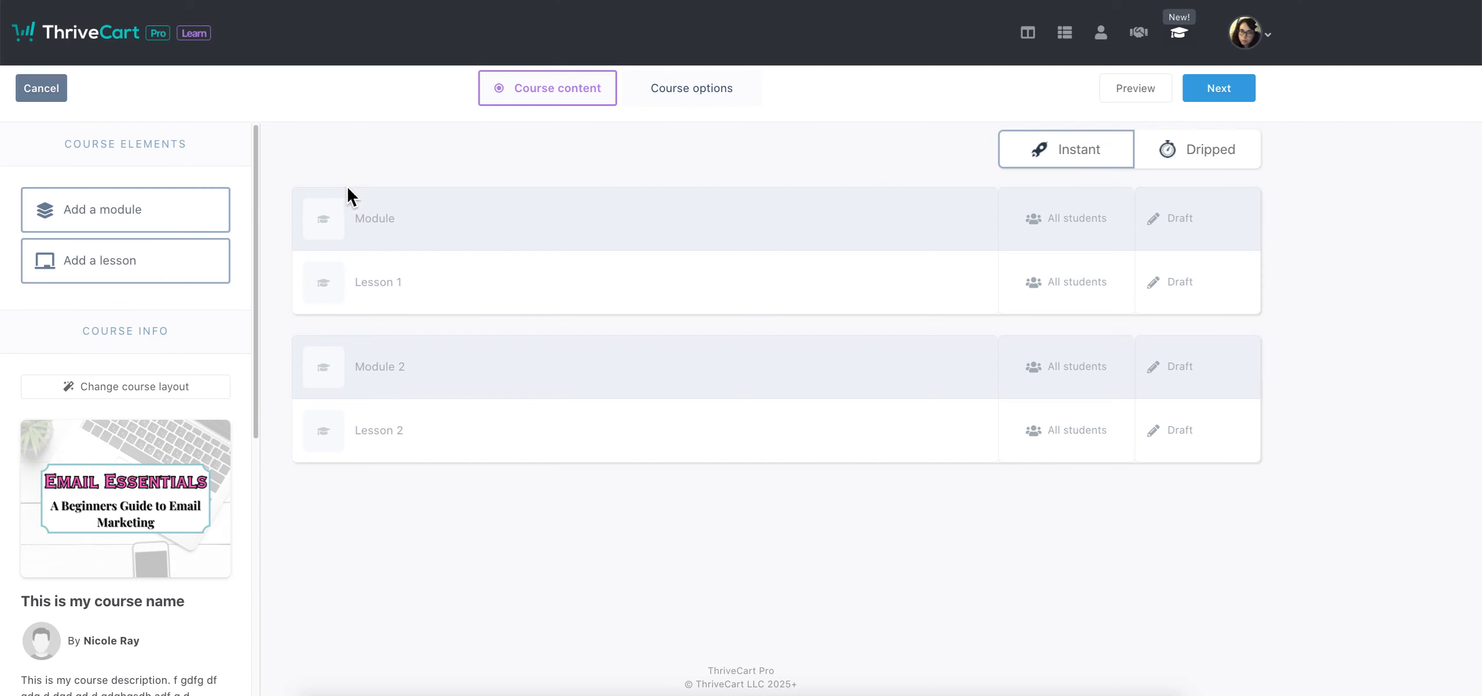
click(134, 387)
Switch the course layout to Top Menu and confirm the change
click(747, 279)
click(1019, 417)
click(791, 306)
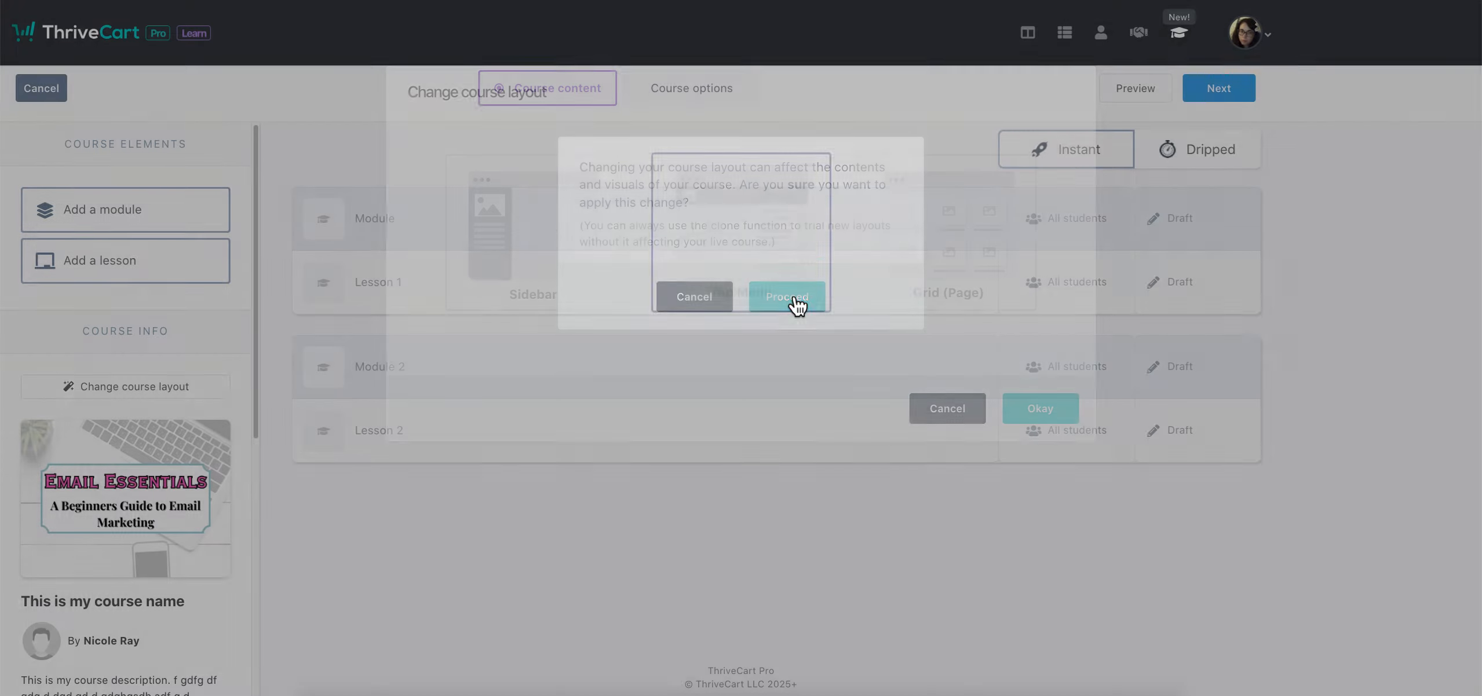
Preview the course and open then close the module's lesson dropdown
click(1122, 100)
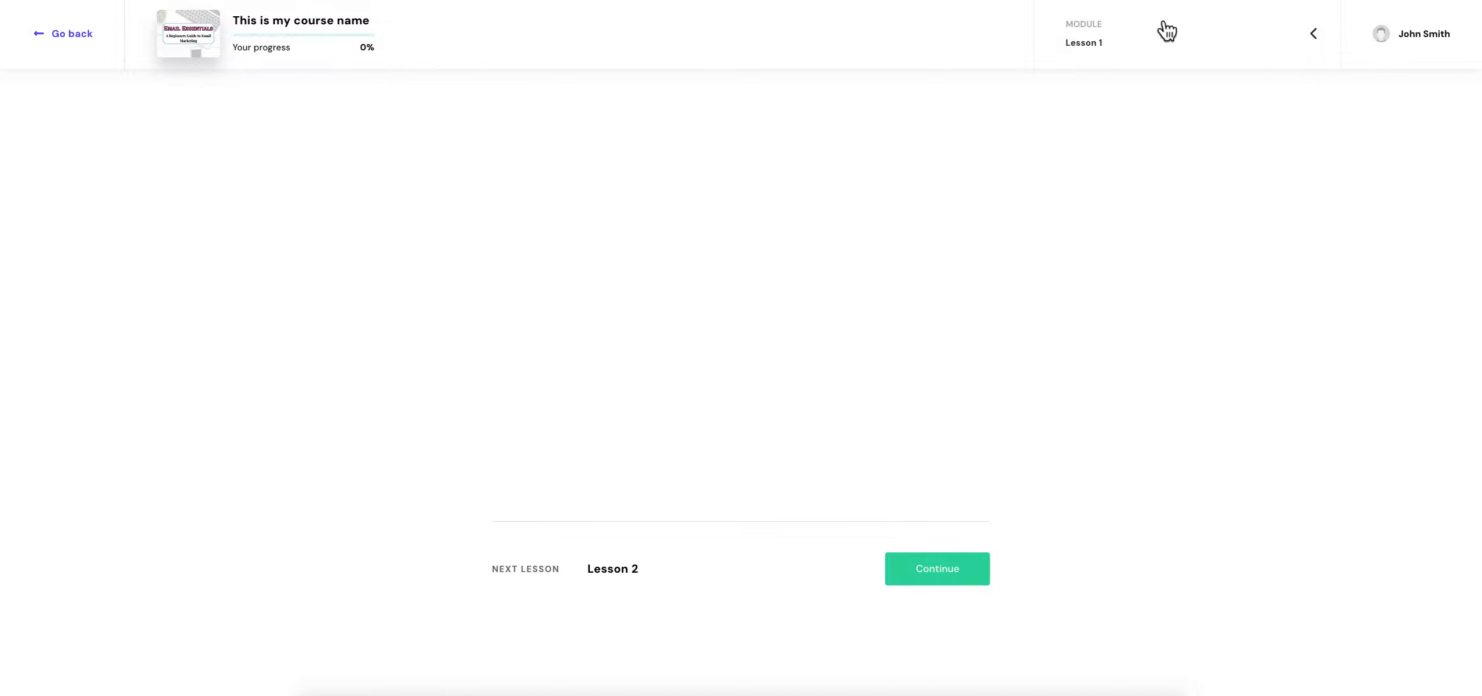
click(1317, 36)
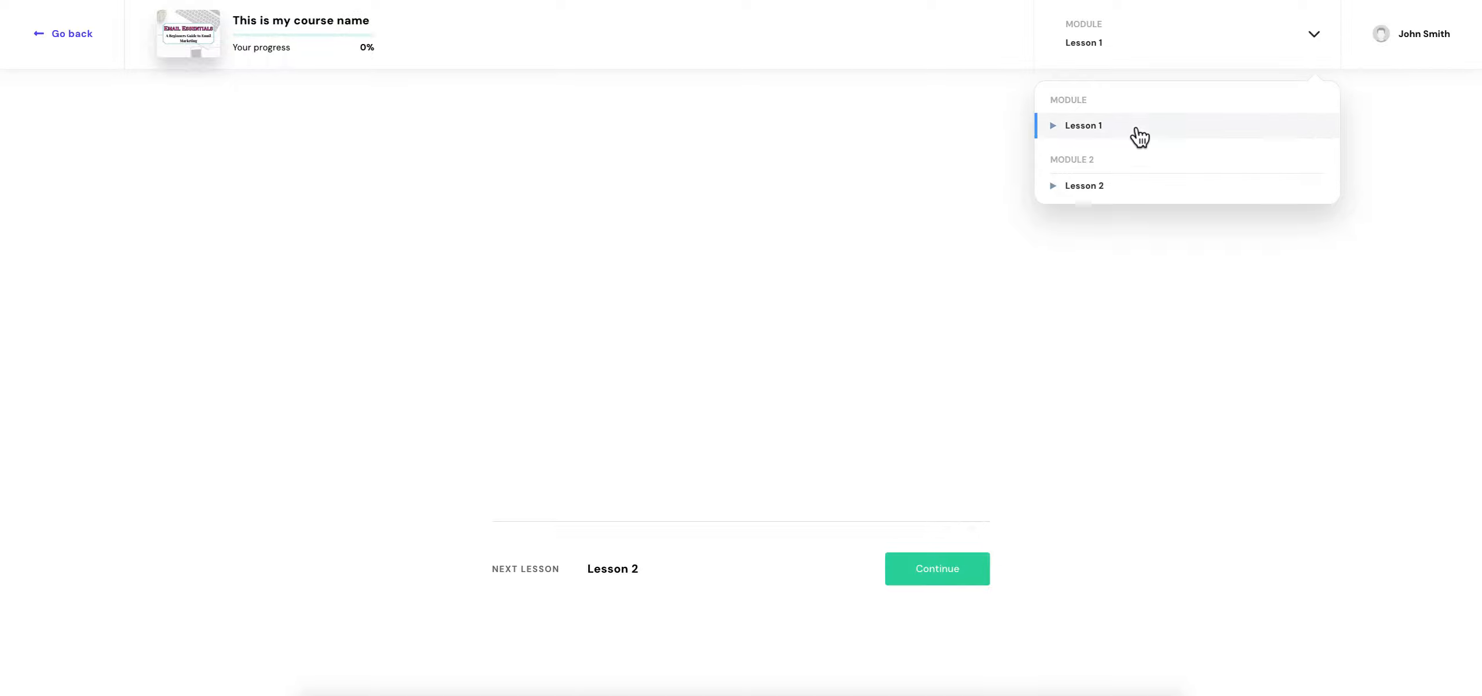
click(1311, 36)
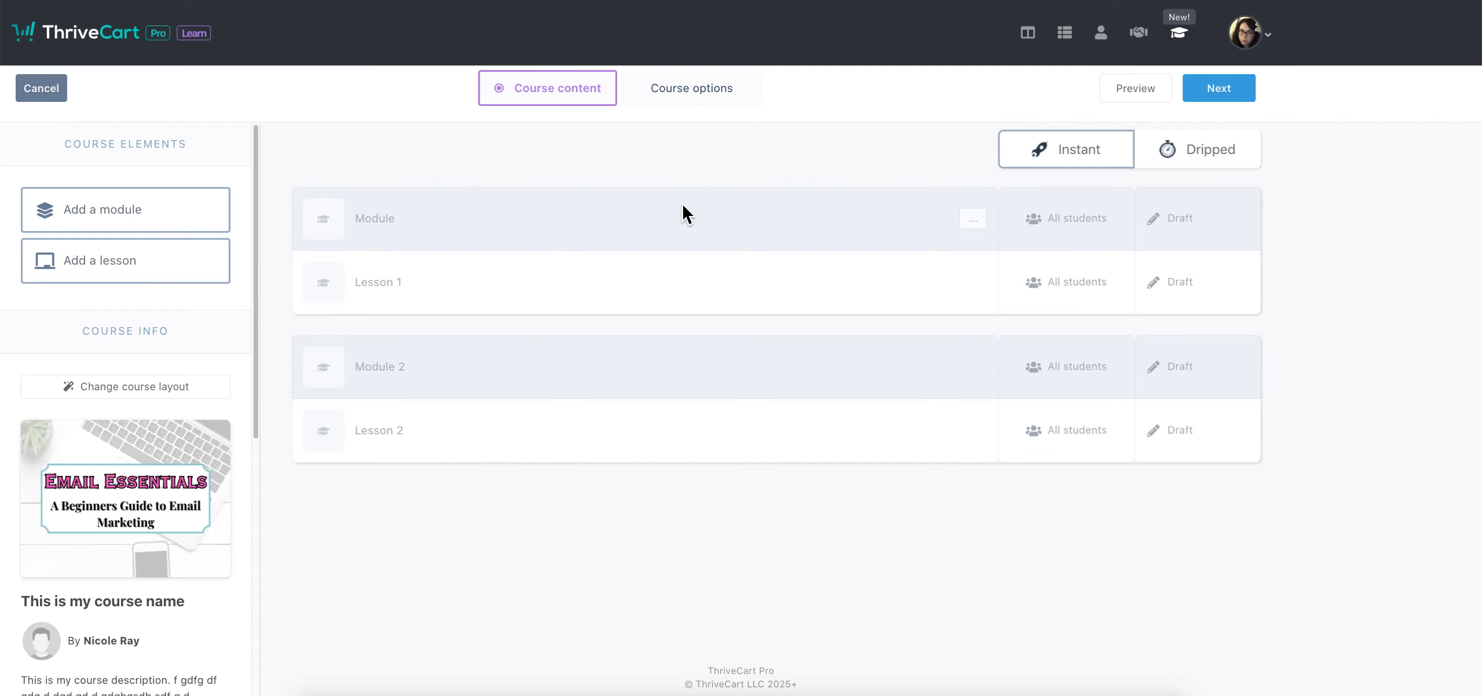
Change the course layout to Grid (Page) and confirm the change
click(132, 387)
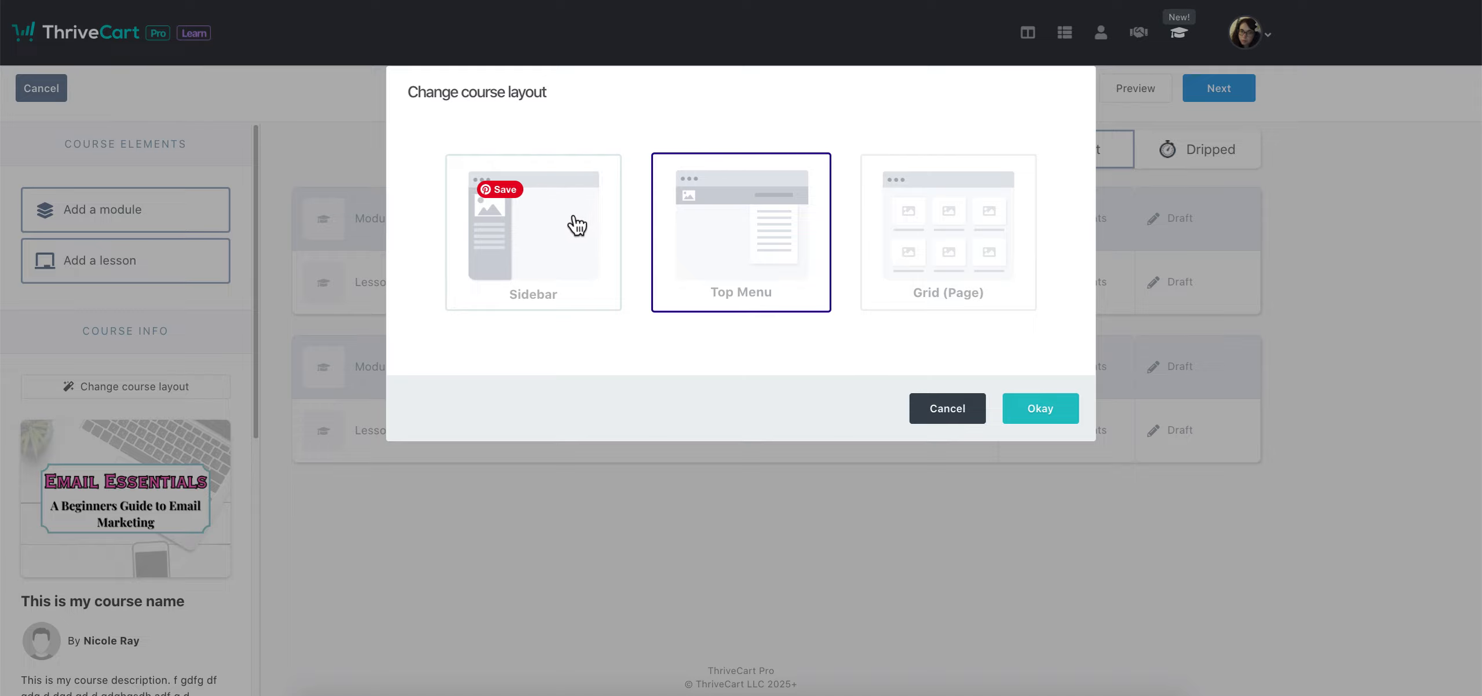
click(915, 257)
click(1042, 411)
click(783, 302)
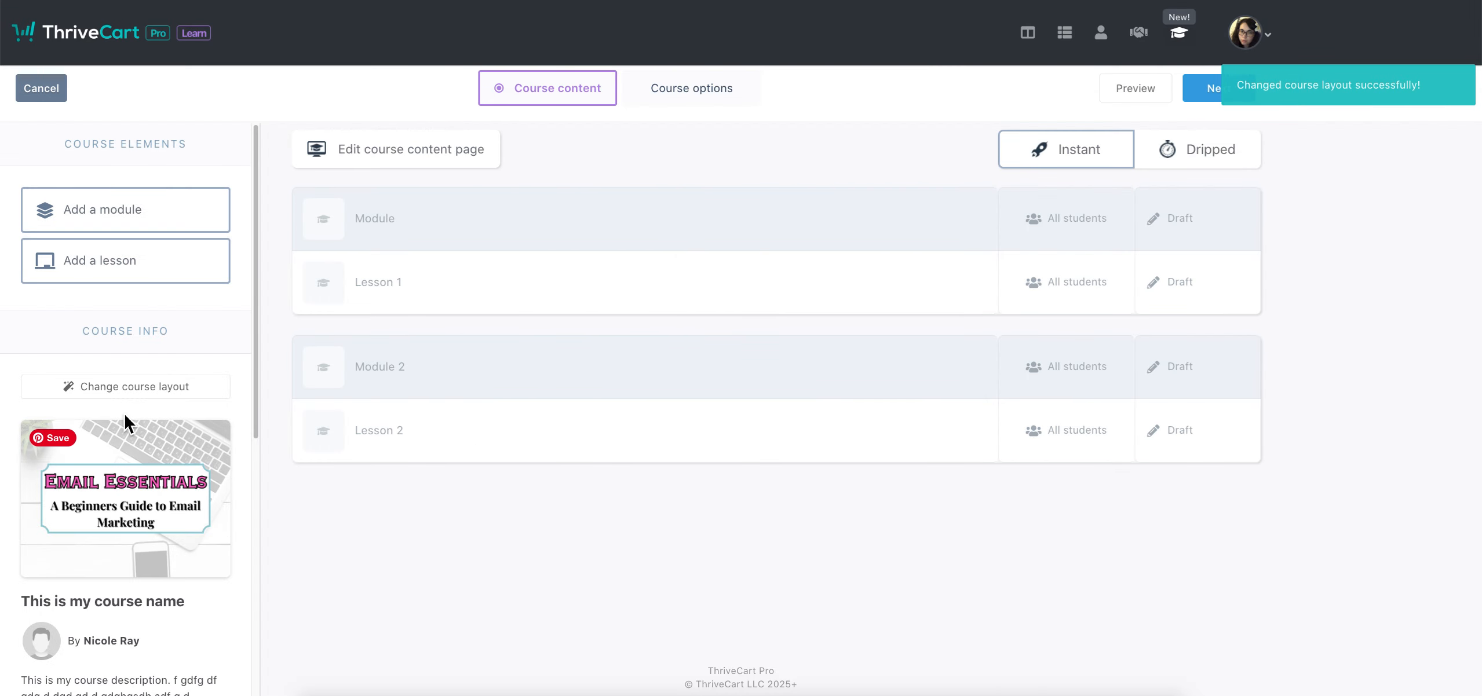
Preview the course, open the Module card and Lesson 1, then go back
click(1135, 88)
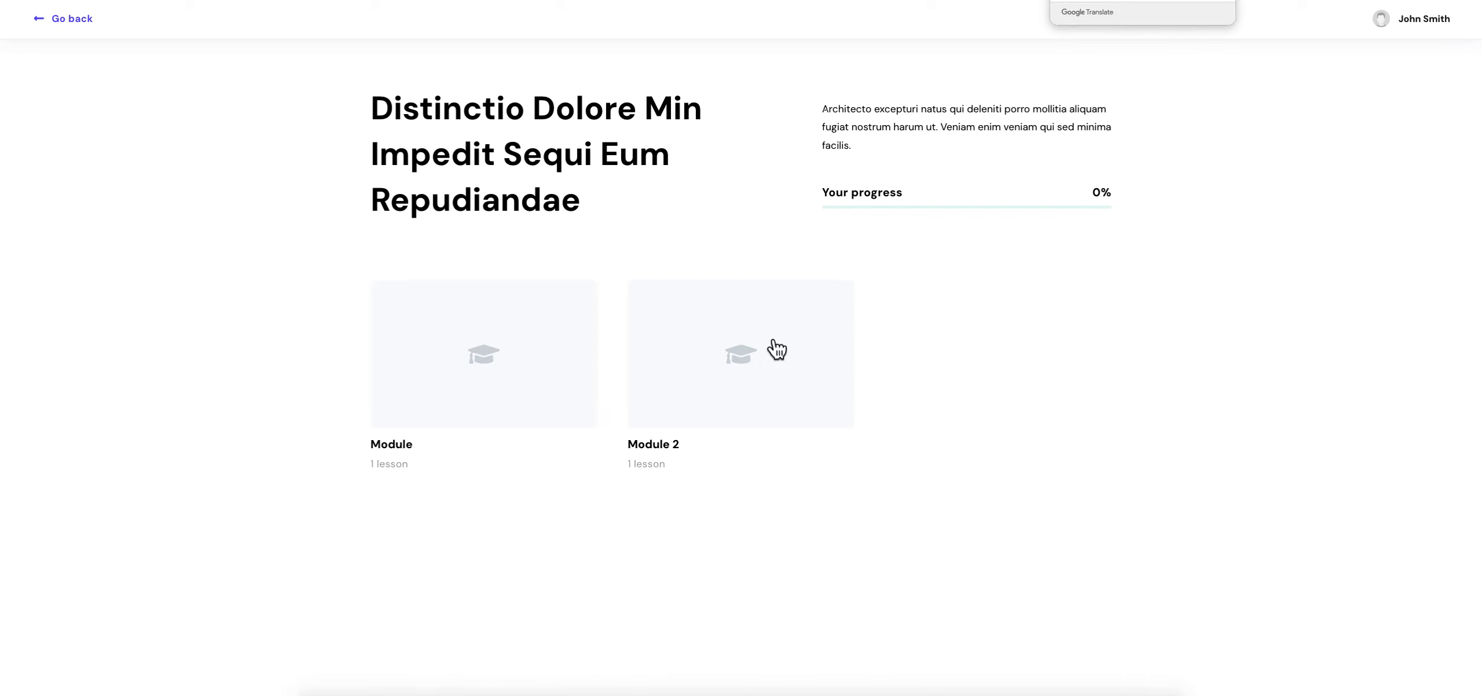
click(469, 362)
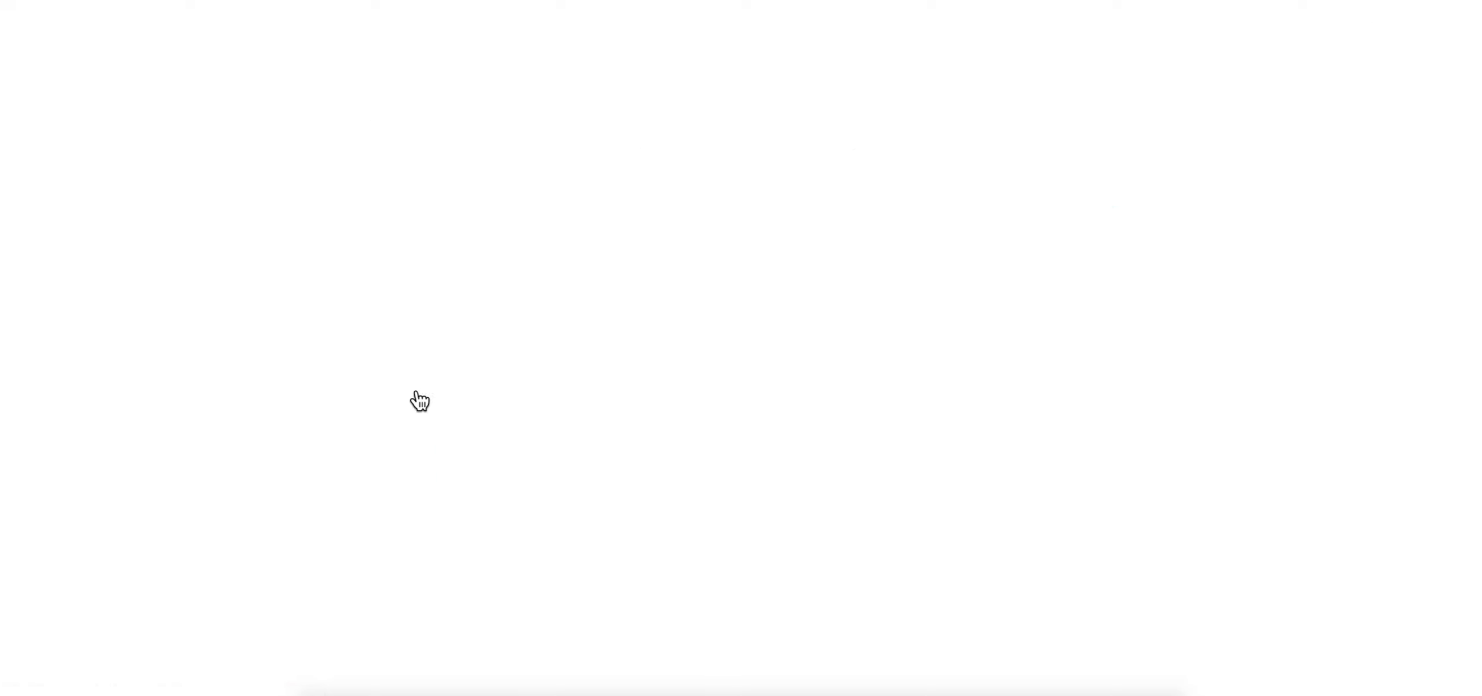
click(1043, 150)
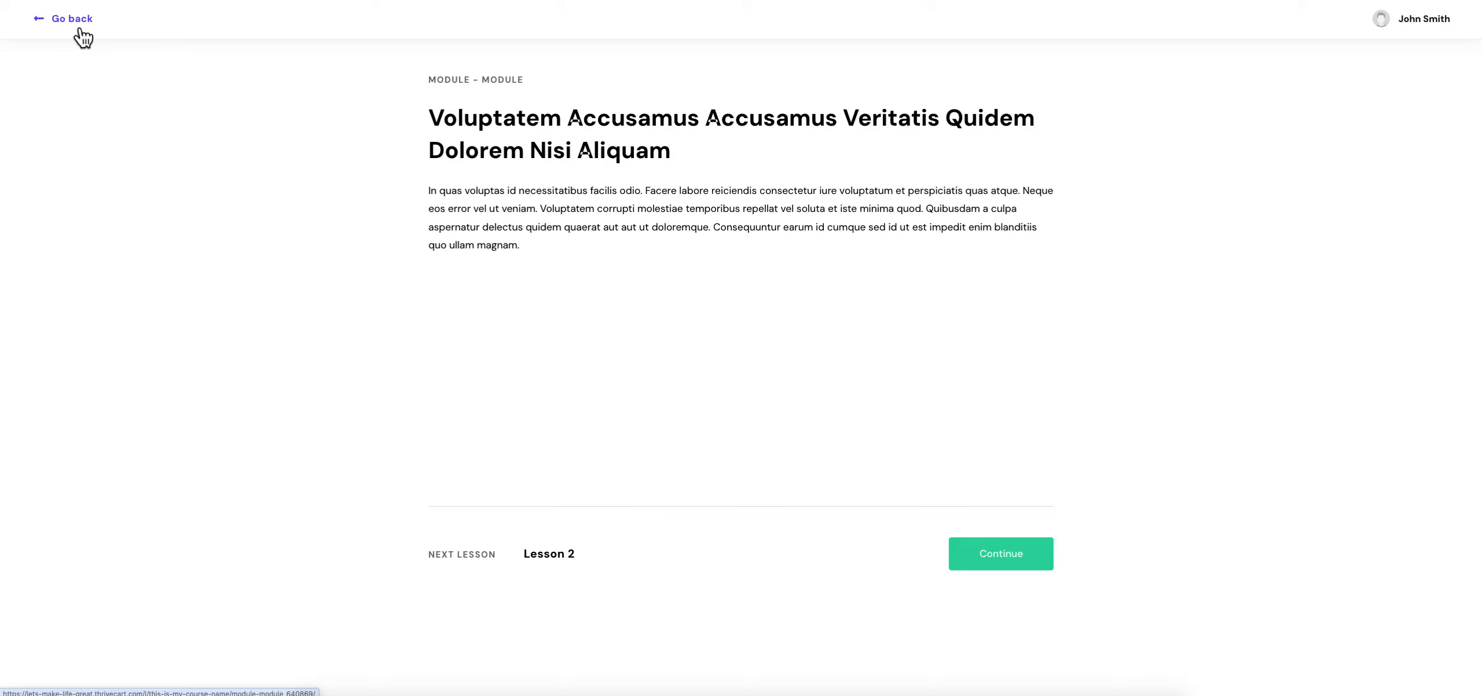
click(74, 24)
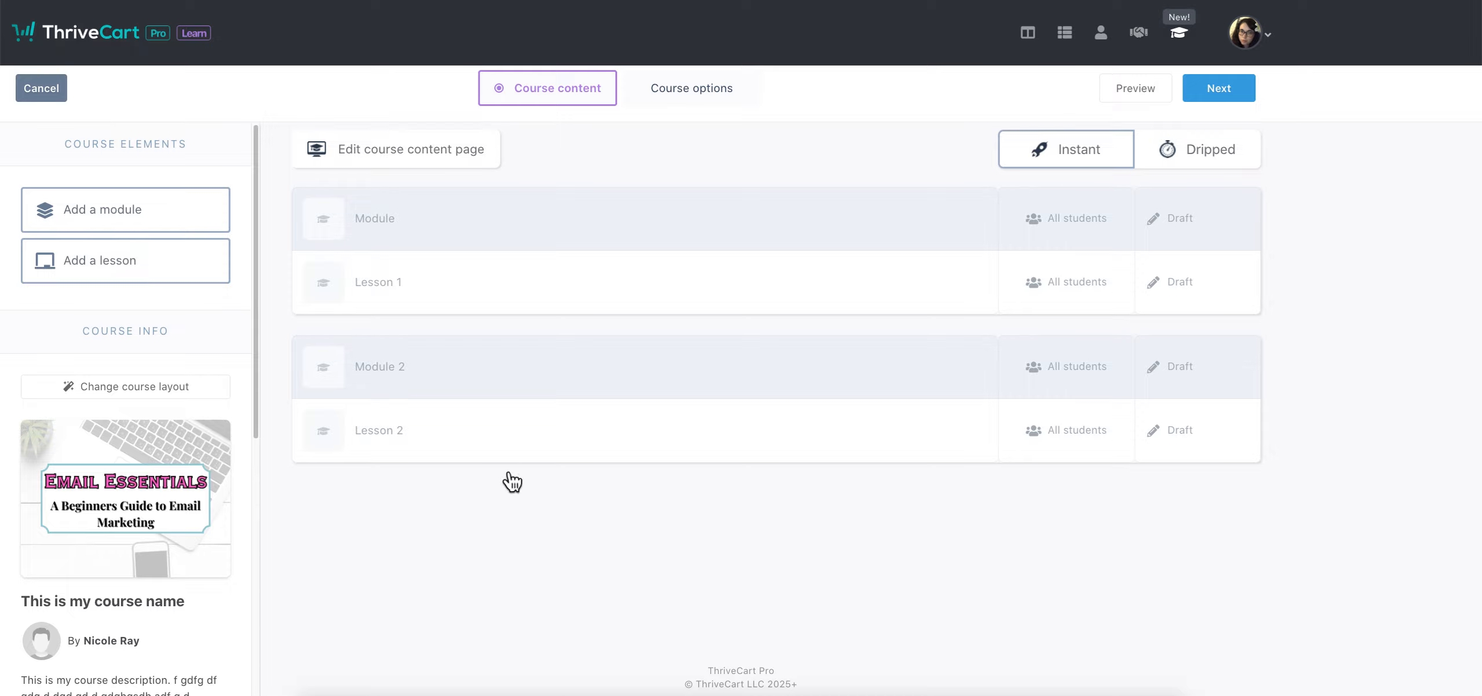
Switch the course layout back to Sidebar and confirm the change
click(152, 389)
click(533, 282)
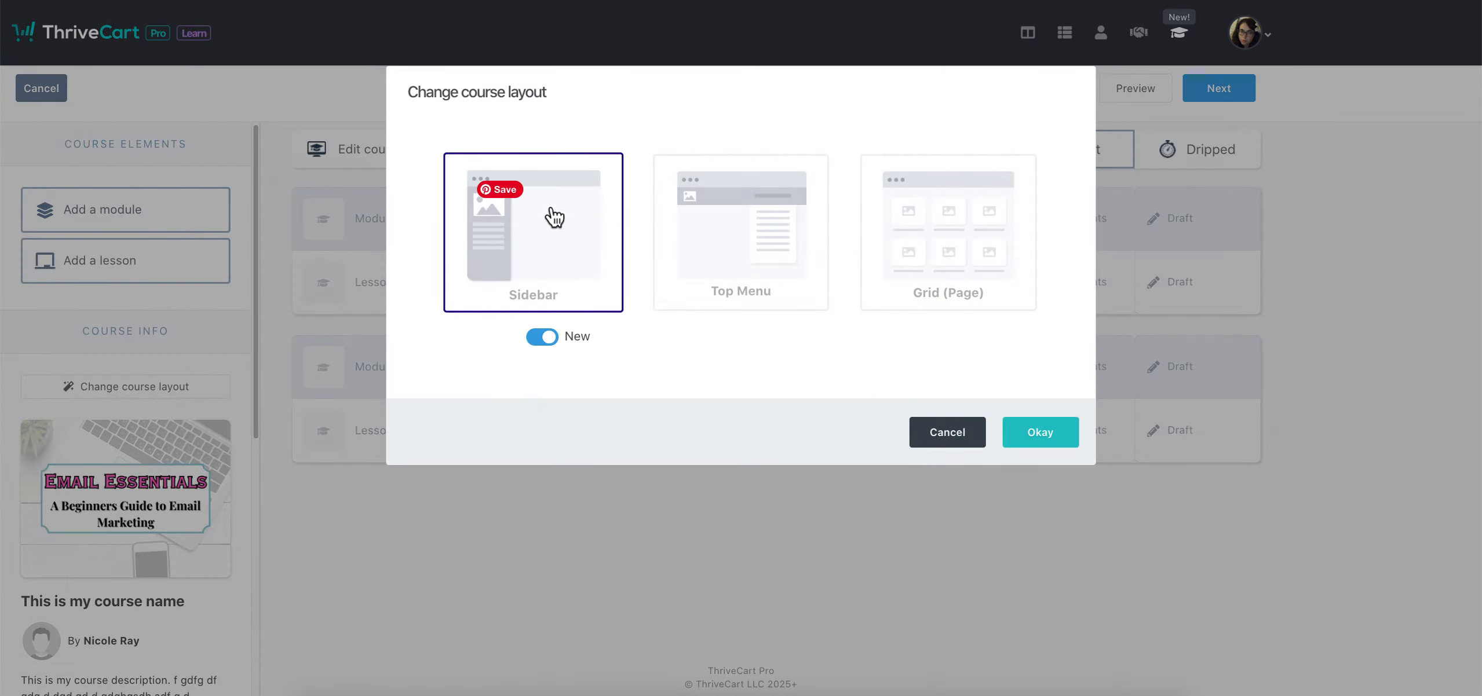
click(1076, 429)
click(784, 307)
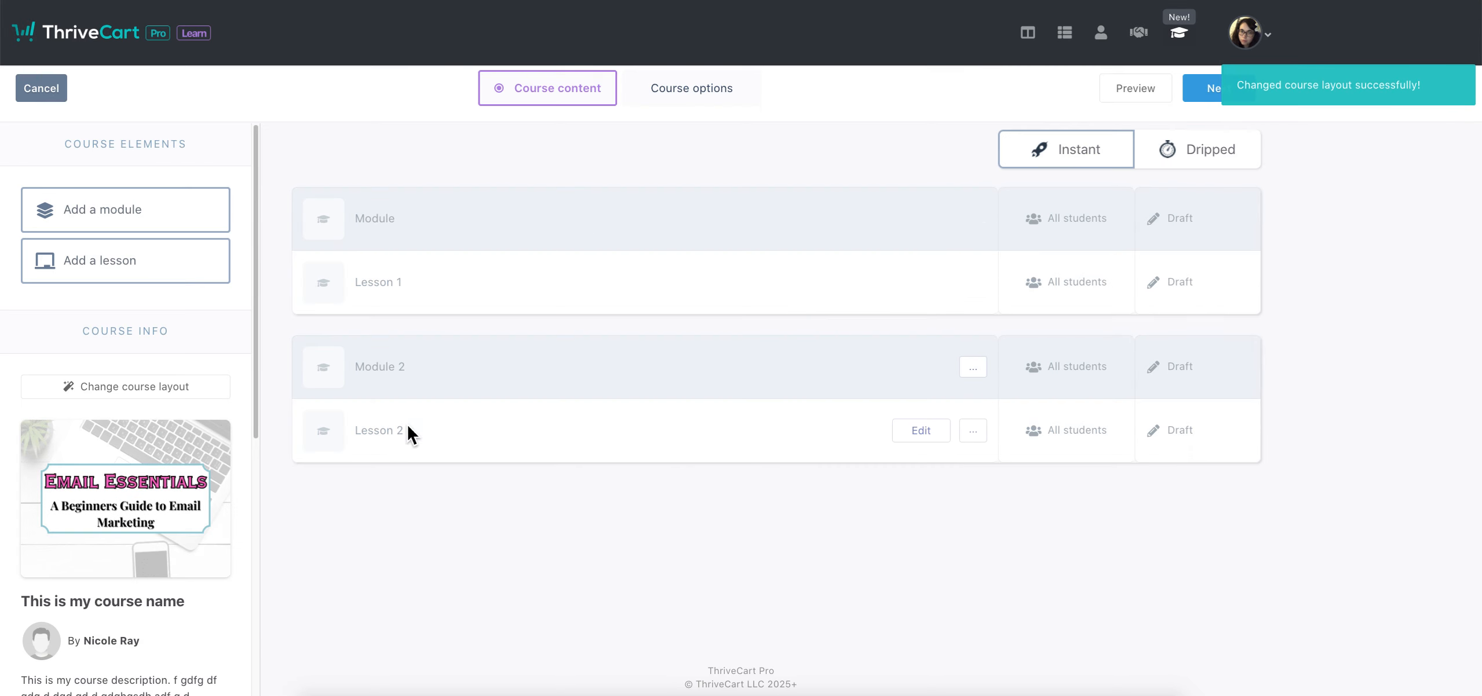
Add 'Module 3' below Module 2 with a new 'Lesson 3' inside it
drag(79, 225, 478, 537)
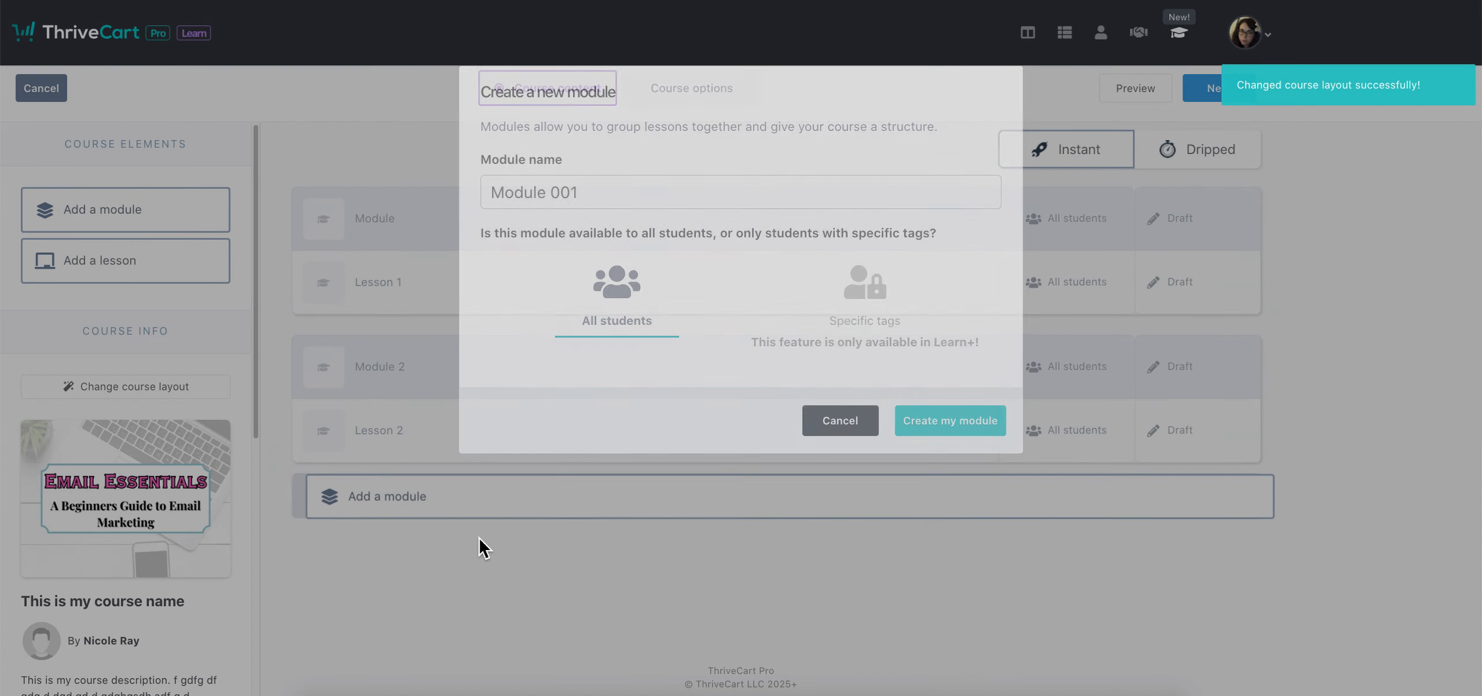
text(Module 3)
click(973, 431)
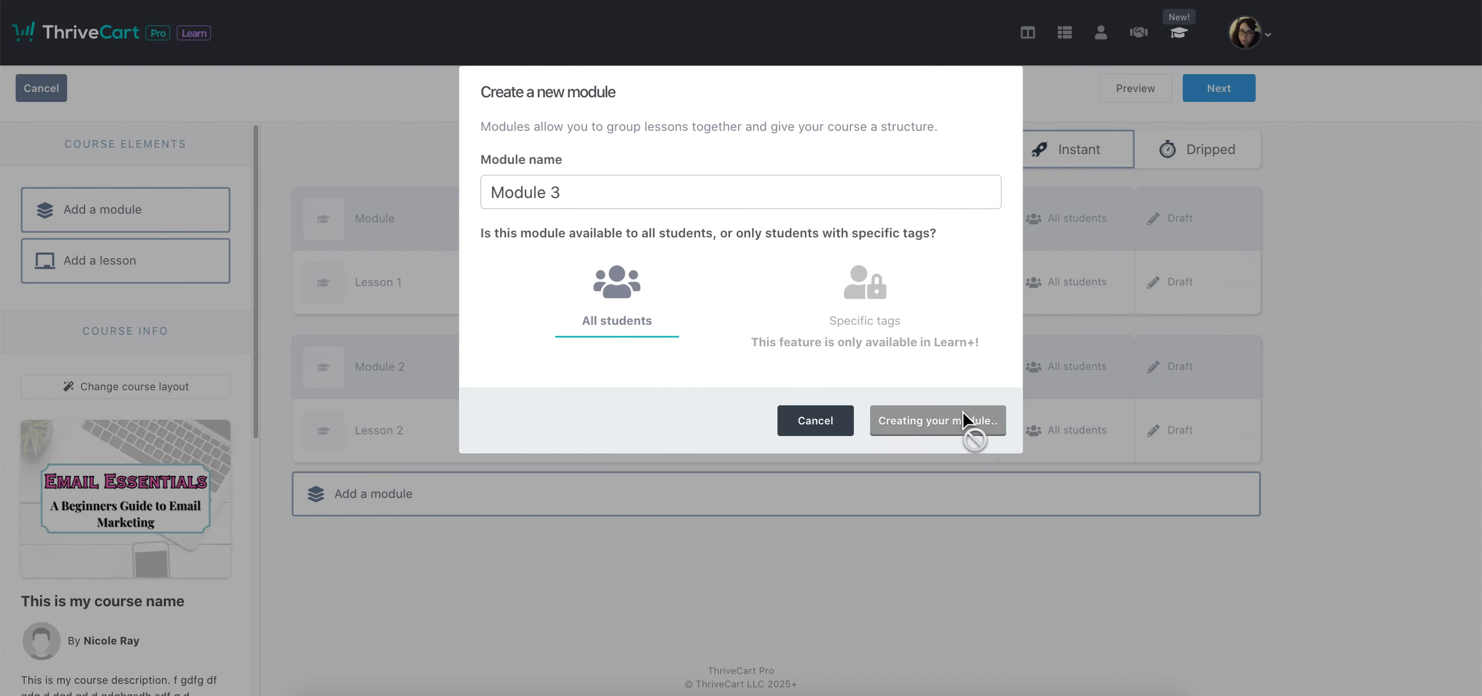
click(362, 574)
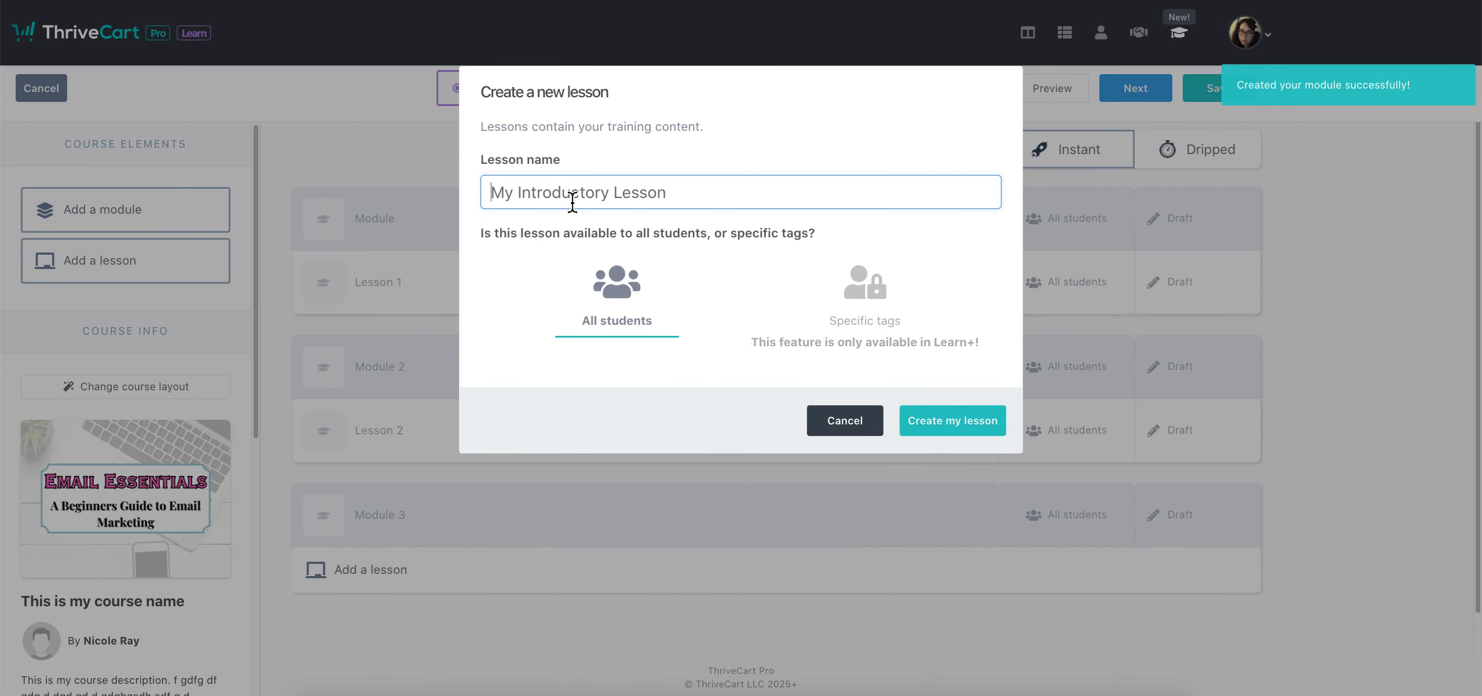
text(Lesson 3)
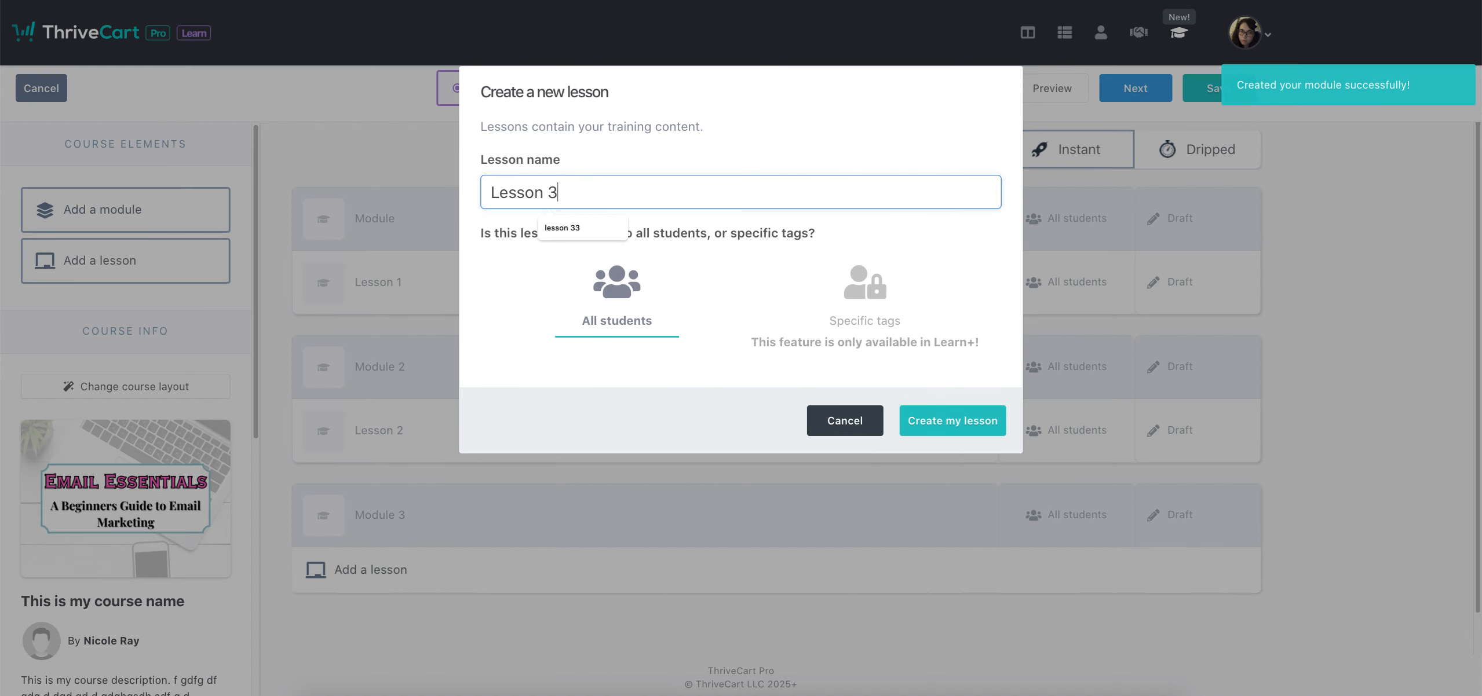
click(948, 430)
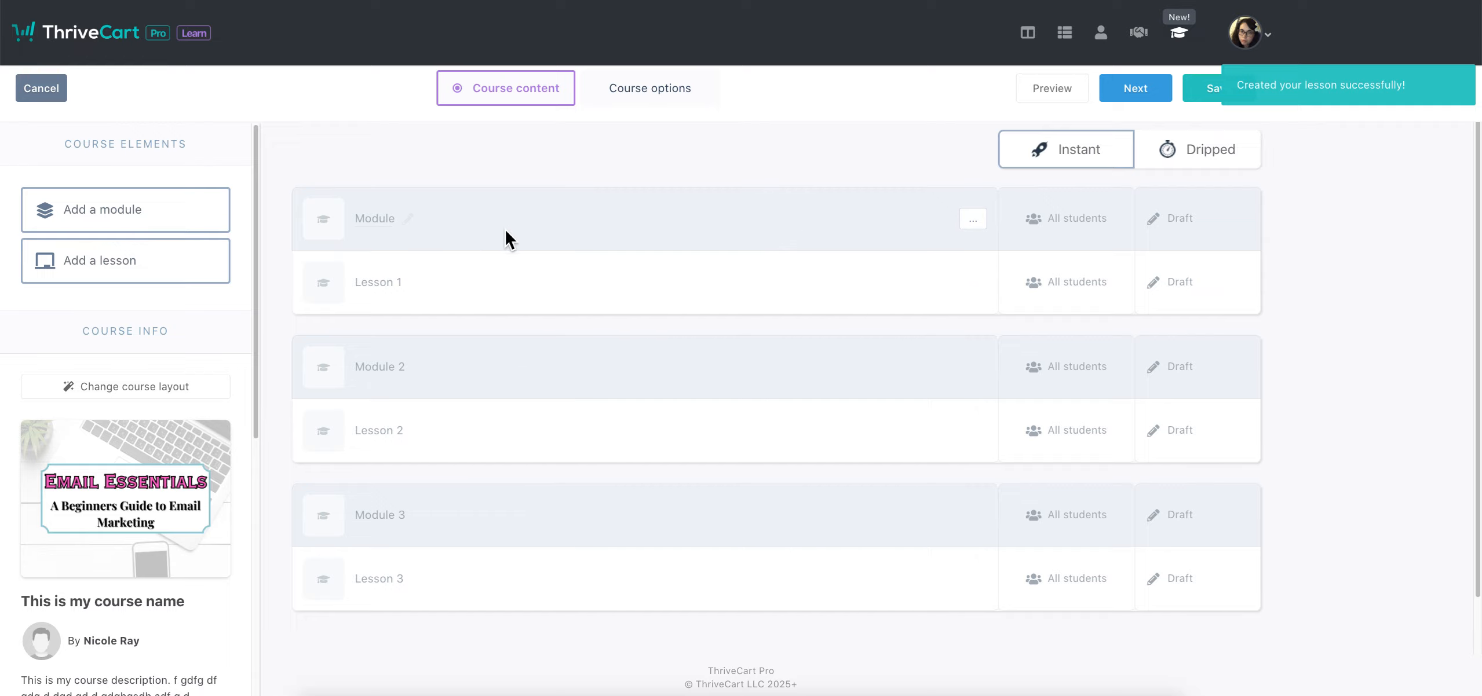
Rename Lesson 1 to 'Lesson 1 hit the enter or return key to keep the name', discarding a first attempt
mouse_move(353, 280)
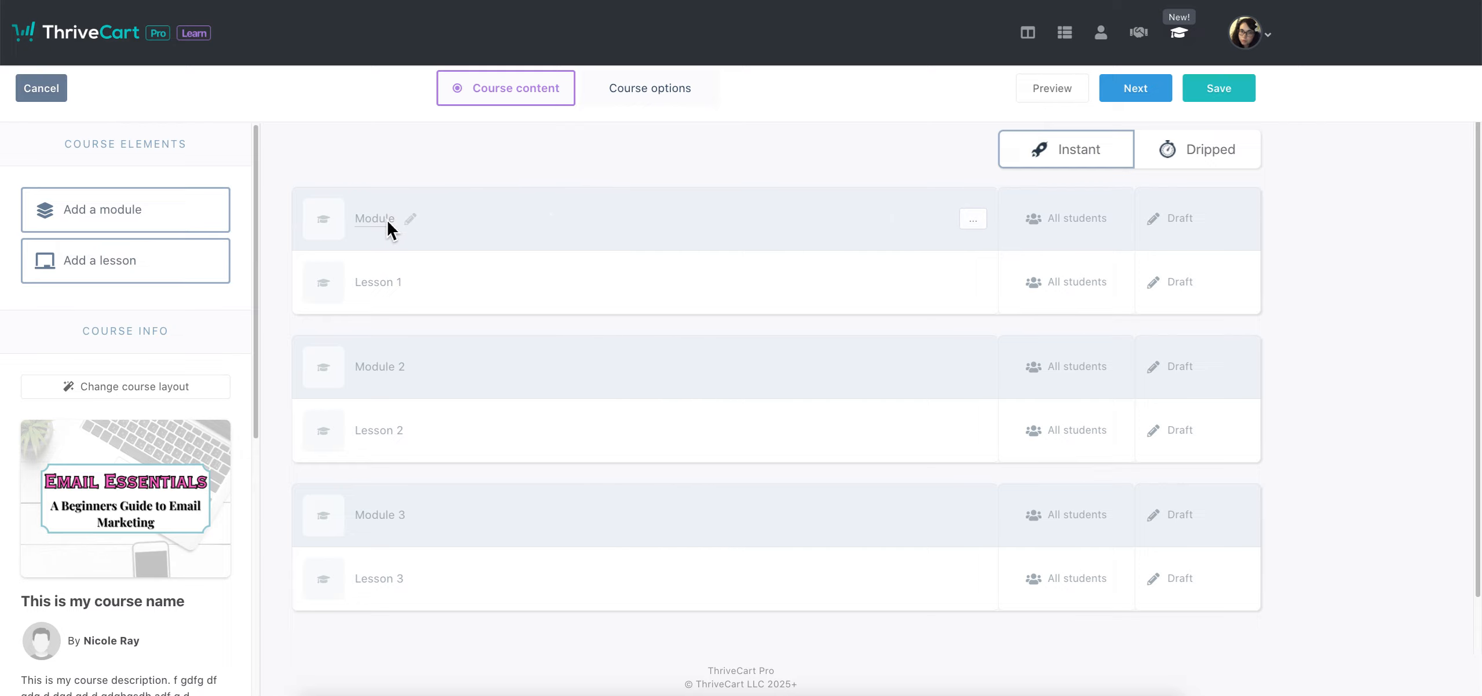
double_click(414, 223)
click(409, 284)
click(382, 281)
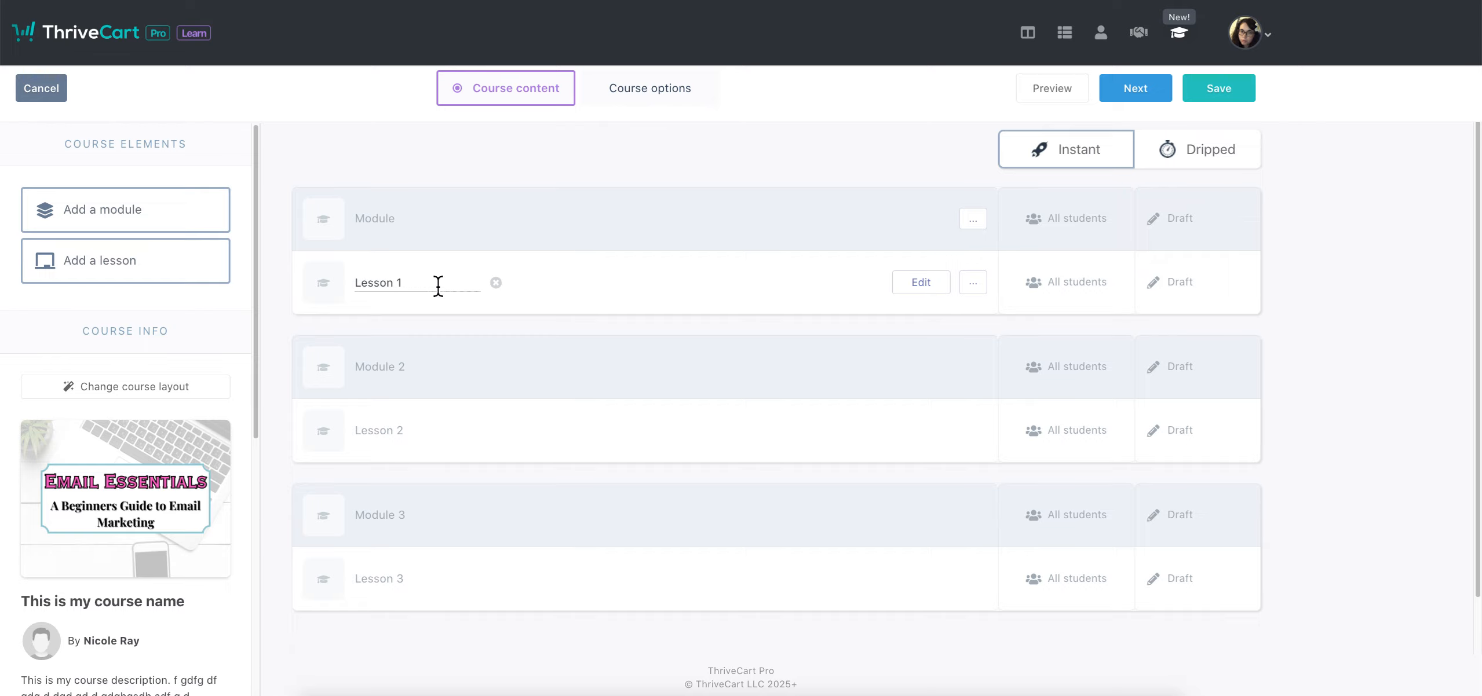
text(fgmjbfkjdfbgagbsdfgjbdaf)
key(Escape)
click(419, 284)
text(hit the enter or return k)
text(ey to keep the name)
key(Return)
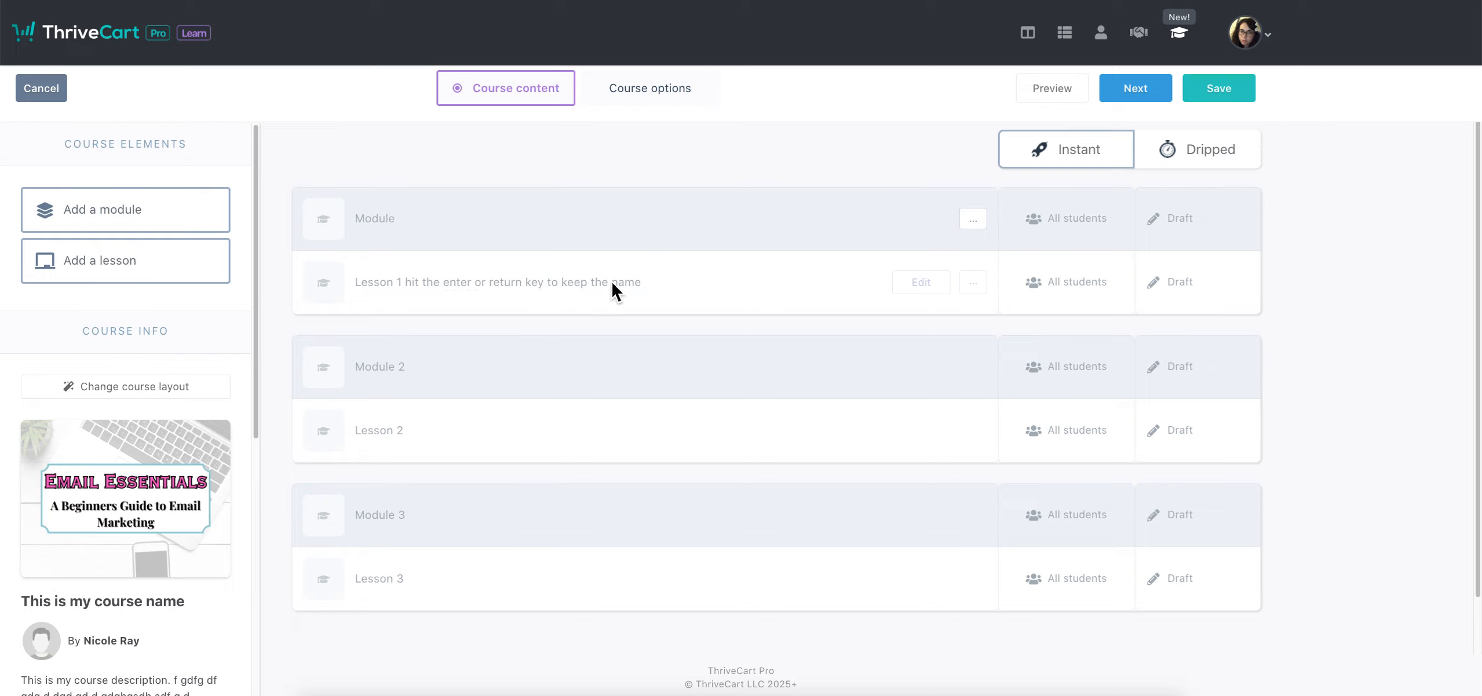
Open the Lesson 1 title for editing and leave it unchanged
click(513, 290)
click(464, 303)
click(455, 290)
click(554, 302)
click(453, 290)
click(545, 317)
Dismiss the lesson image dialog unchanged and open Lesson 1 in the page editor
click(325, 284)
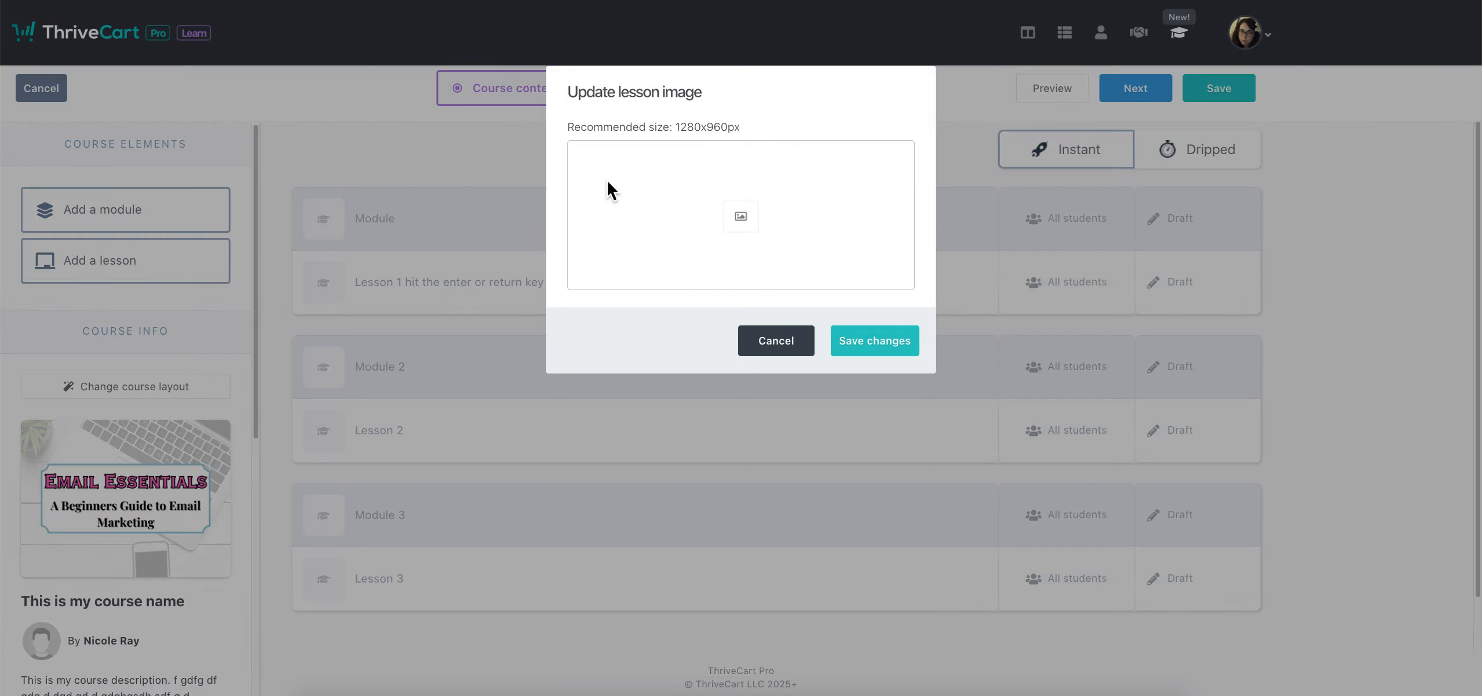
click(791, 351)
click(918, 284)
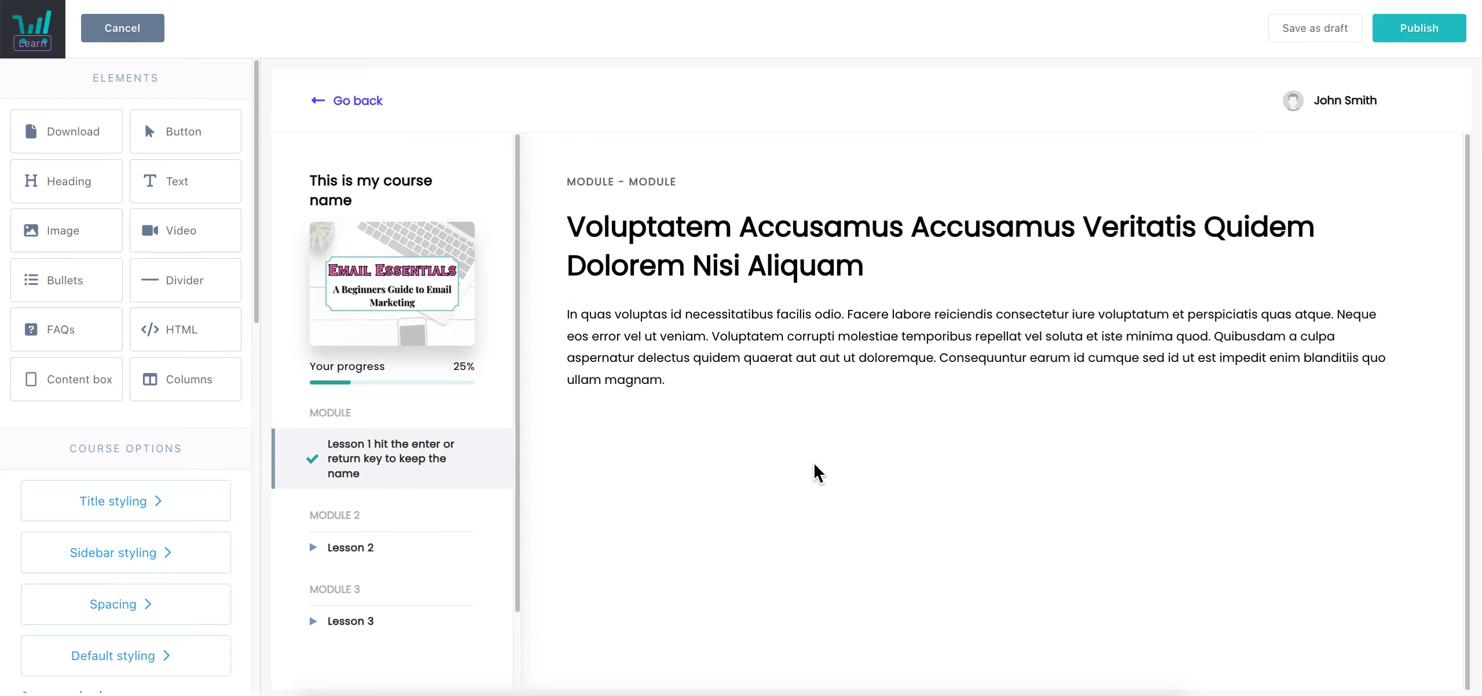
Set the course navigation bar colour to the pink swatch #D794BF
scroll(174, 399, down, 10)
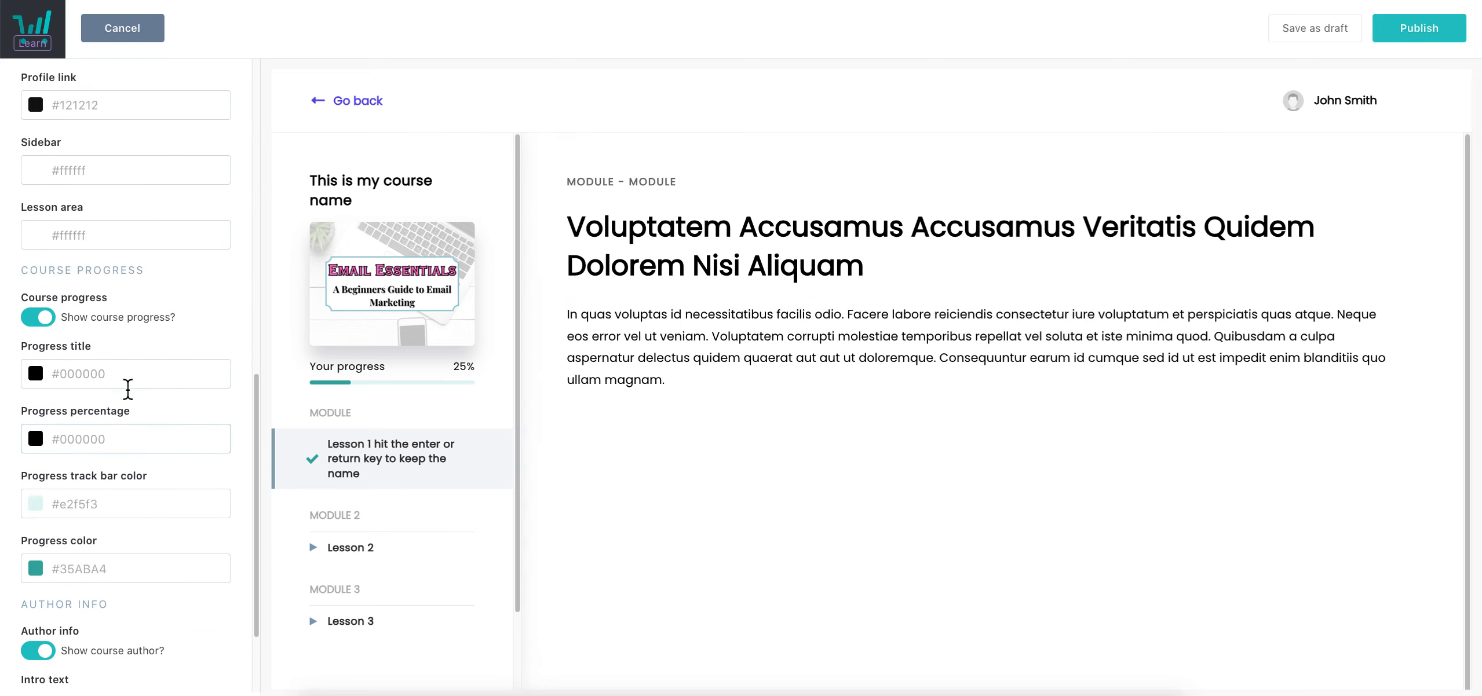
scroll(126, 391, up, 15)
mouse_move(1367, 313)
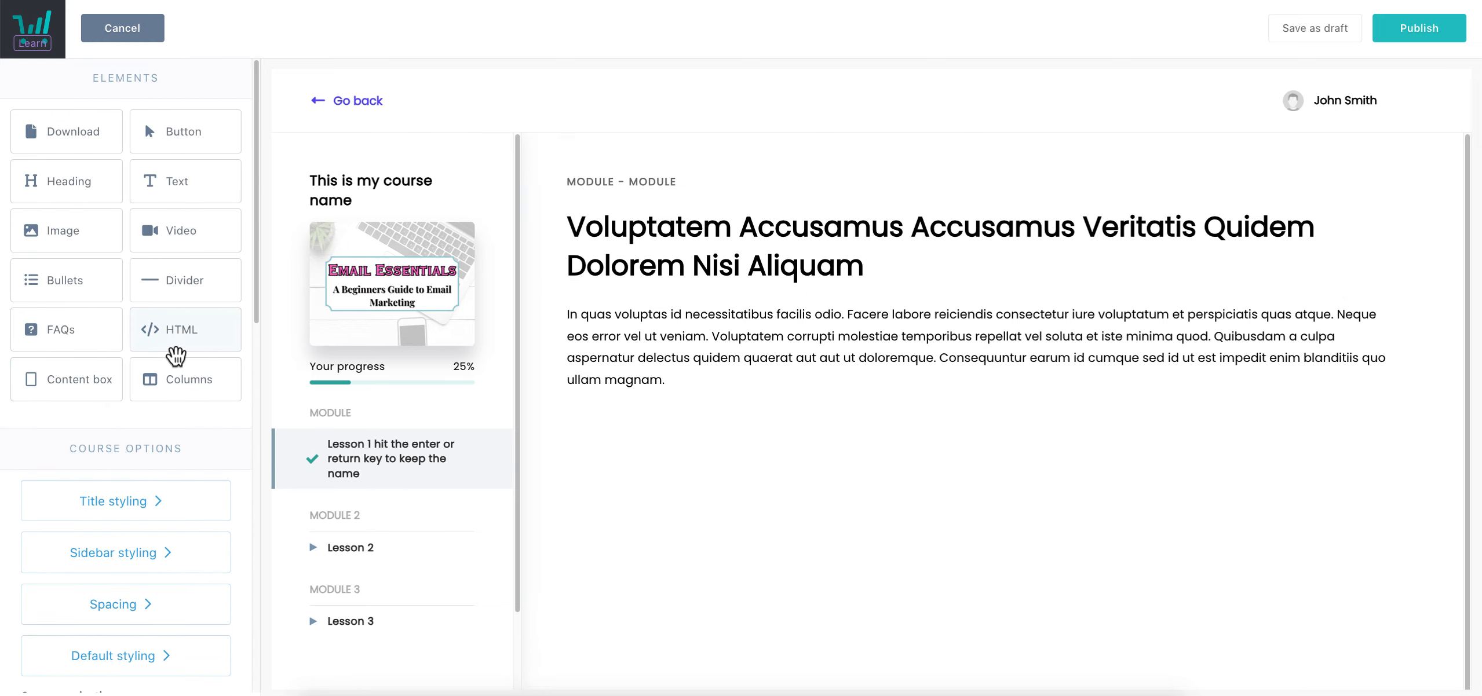
scroll(171, 405, down, 10)
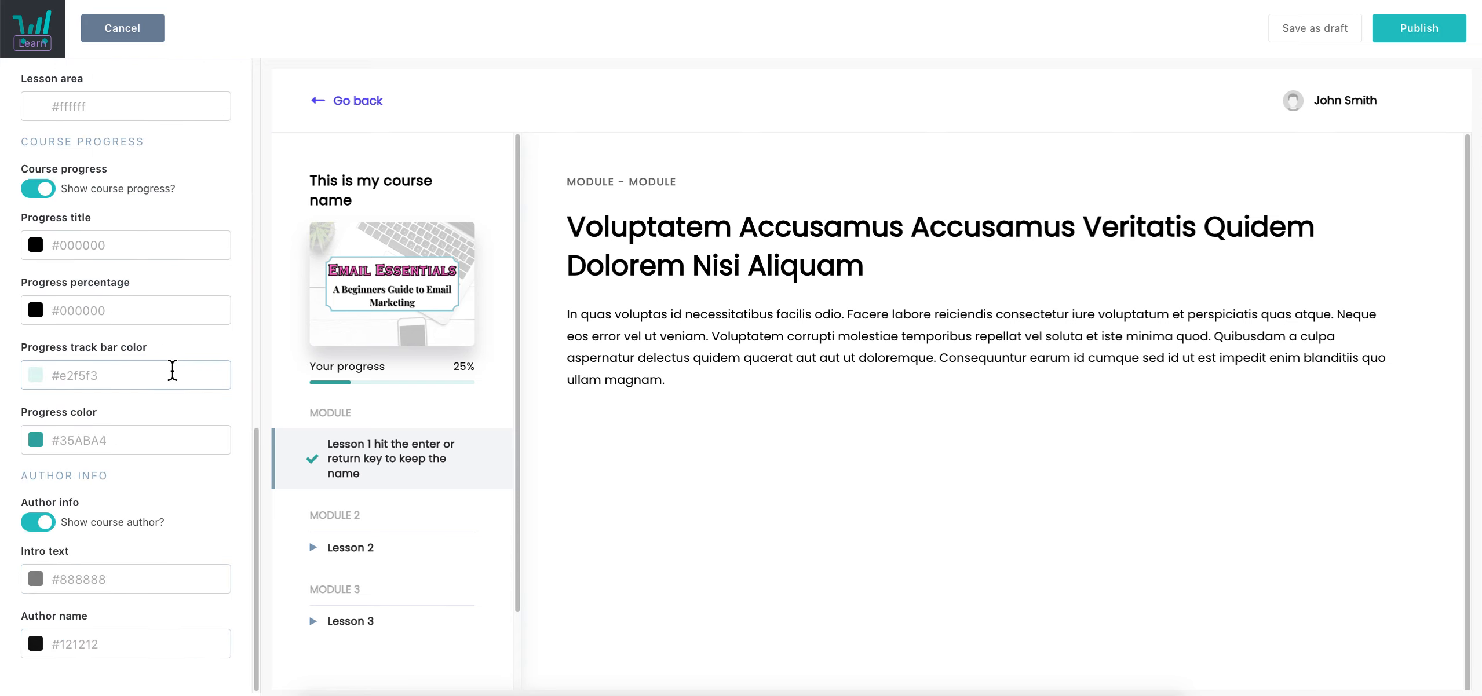
scroll(173, 371, up, 1)
scroll(122, 342, up, 6)
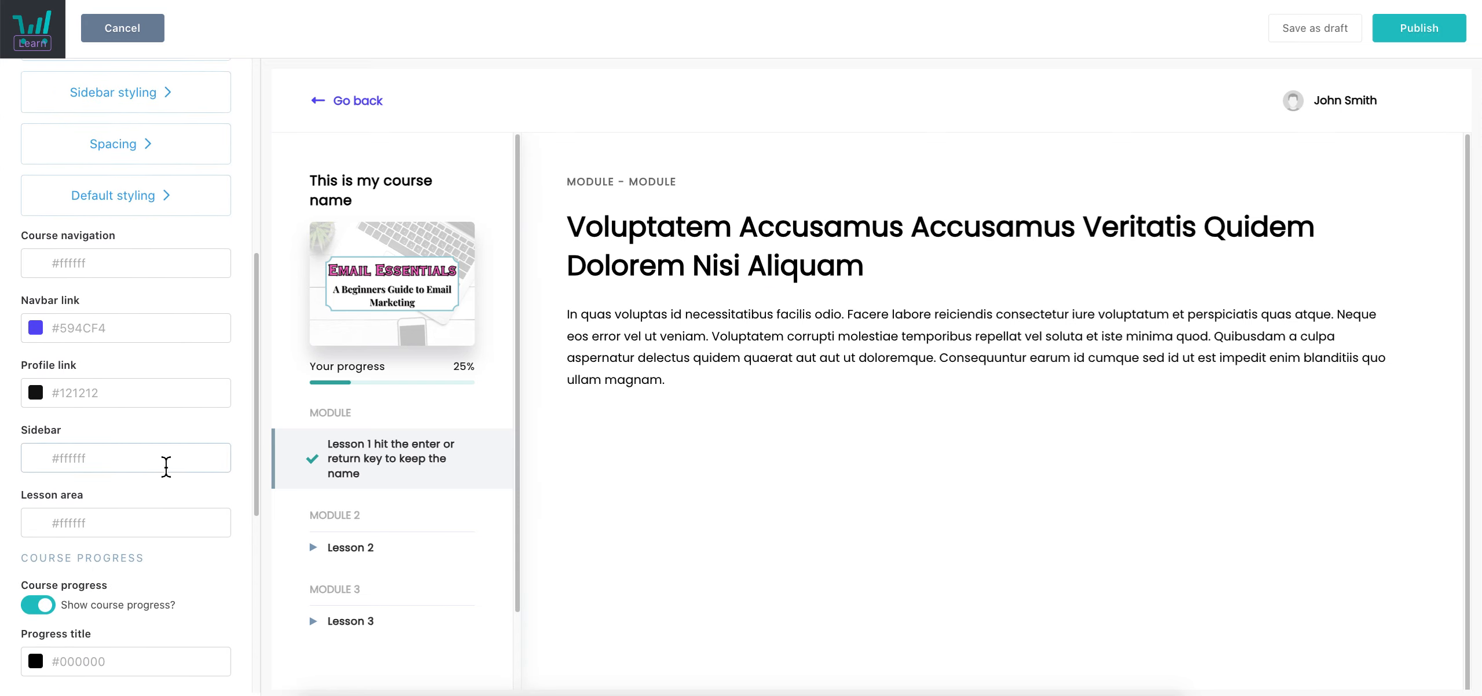
click(155, 322)
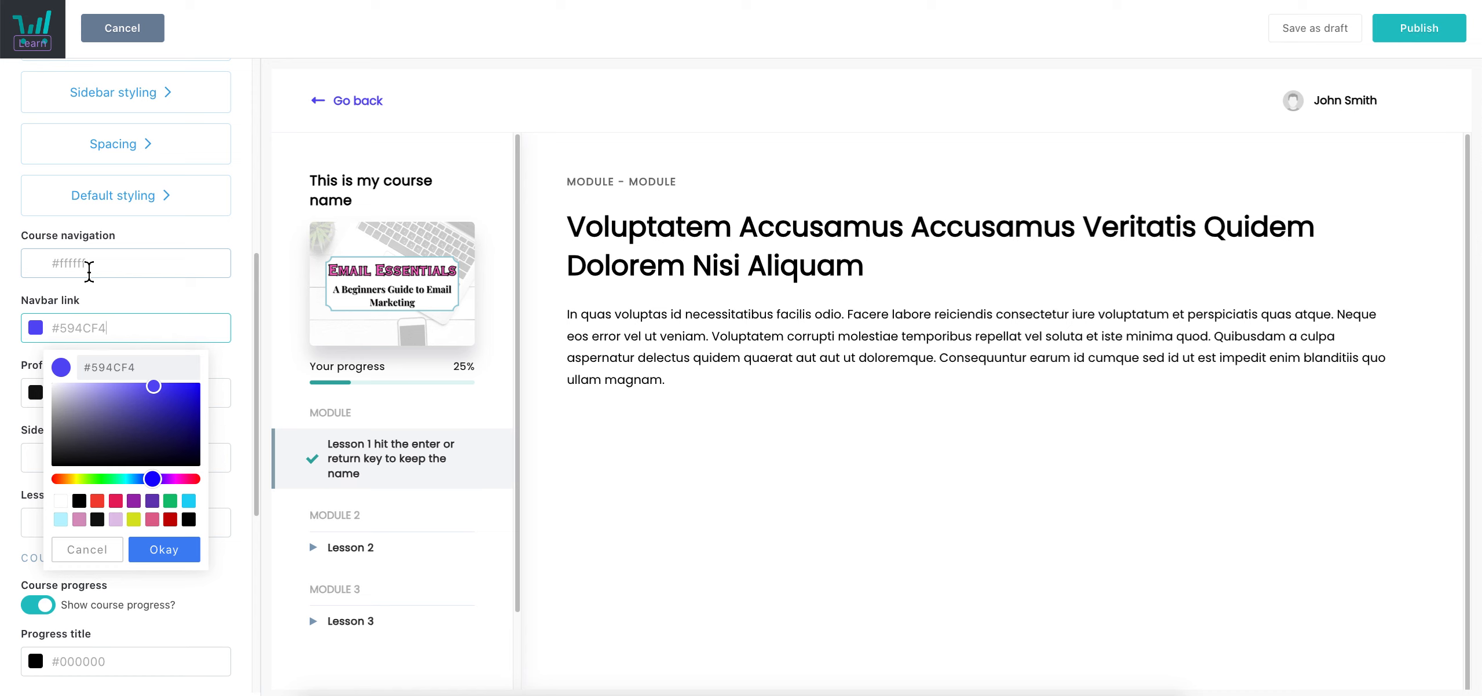
click(88, 270)
click(61, 455)
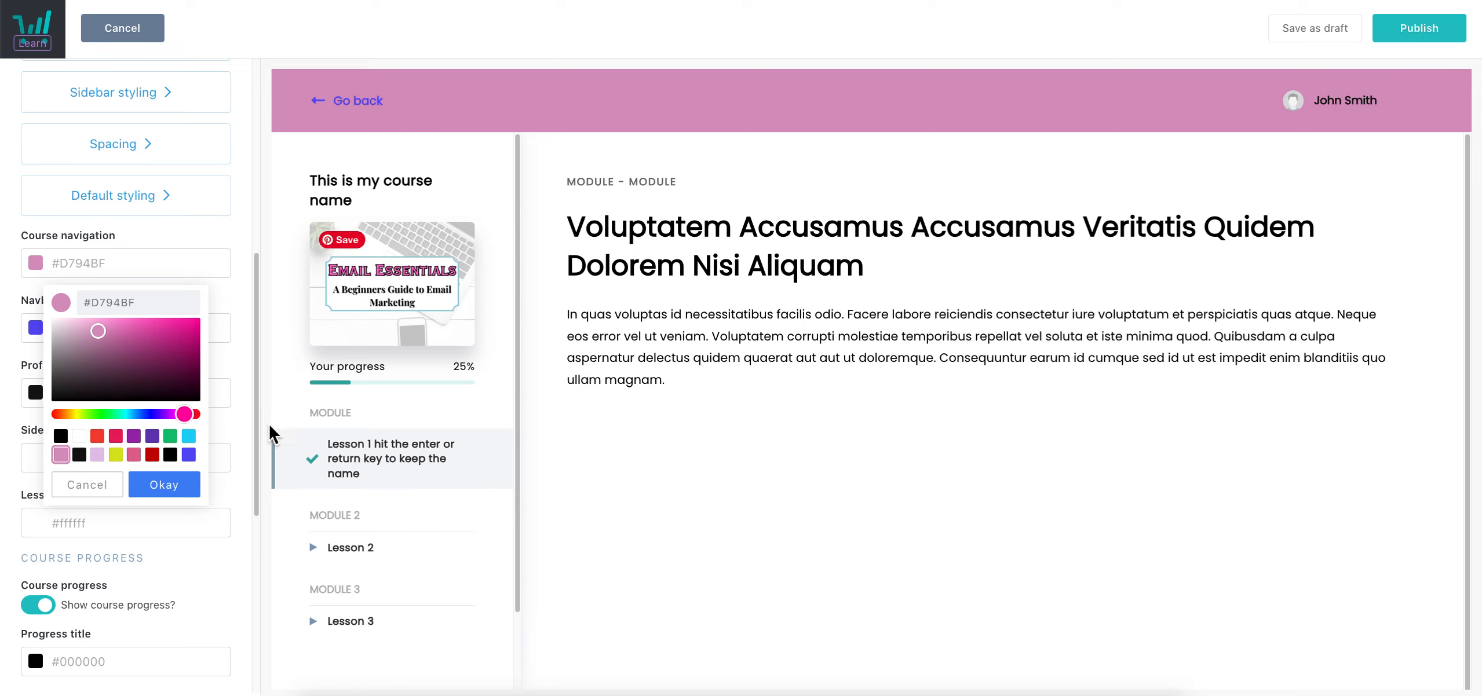
click(191, 493)
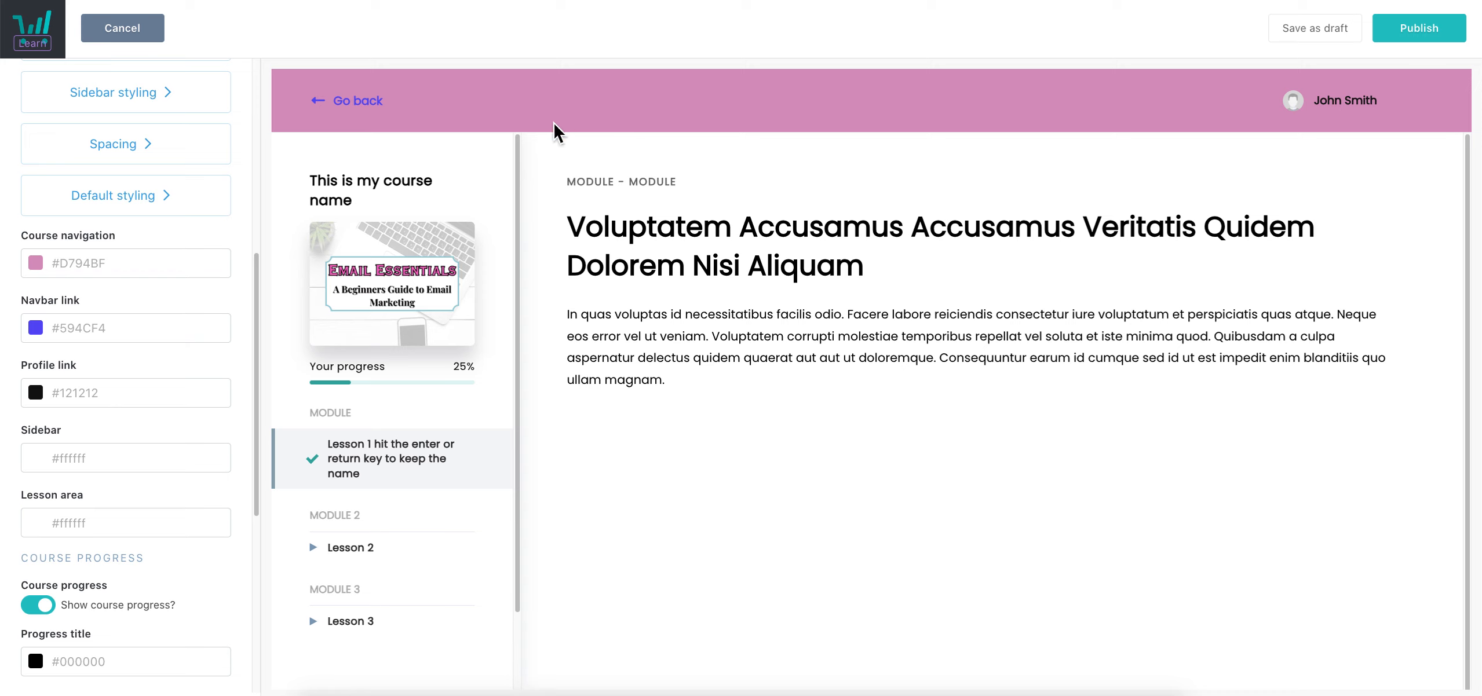
Make the Go back navbar link and the profile link white (#FFFFFF)
click(99, 336)
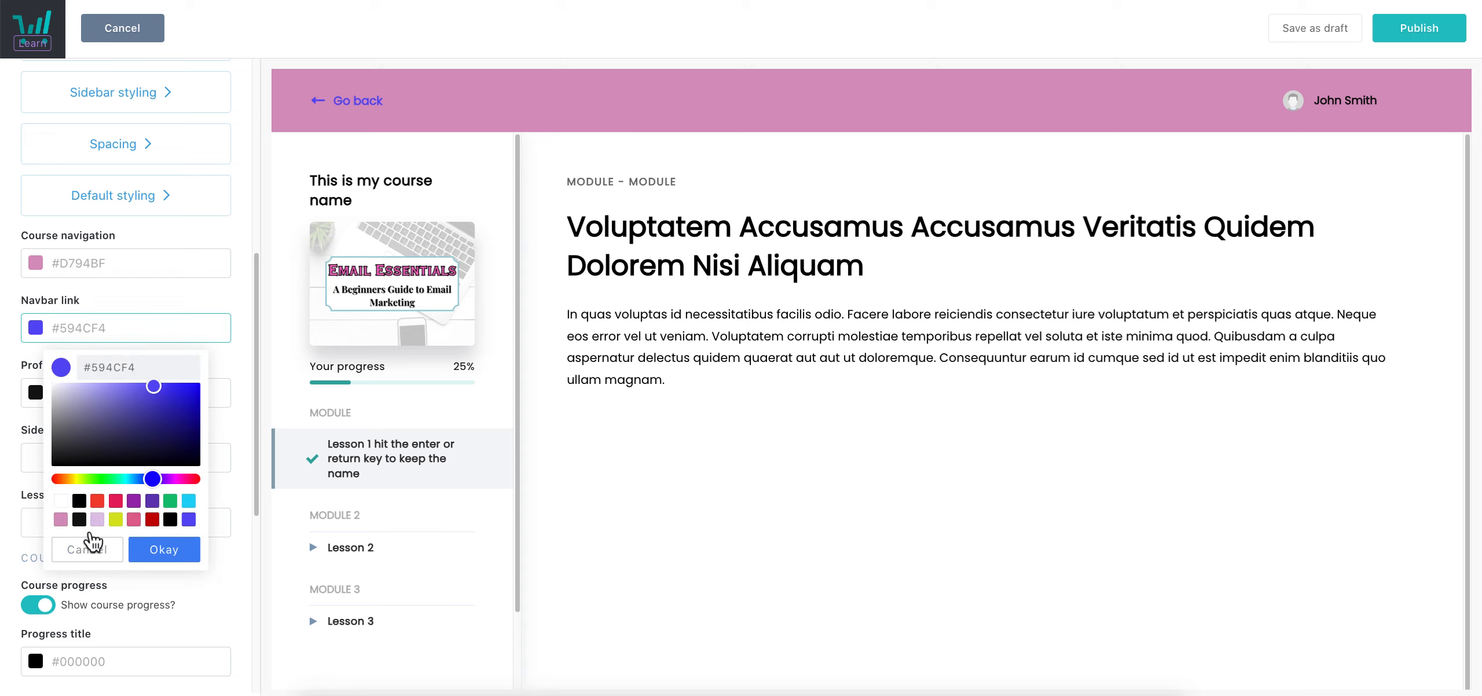
click(77, 518)
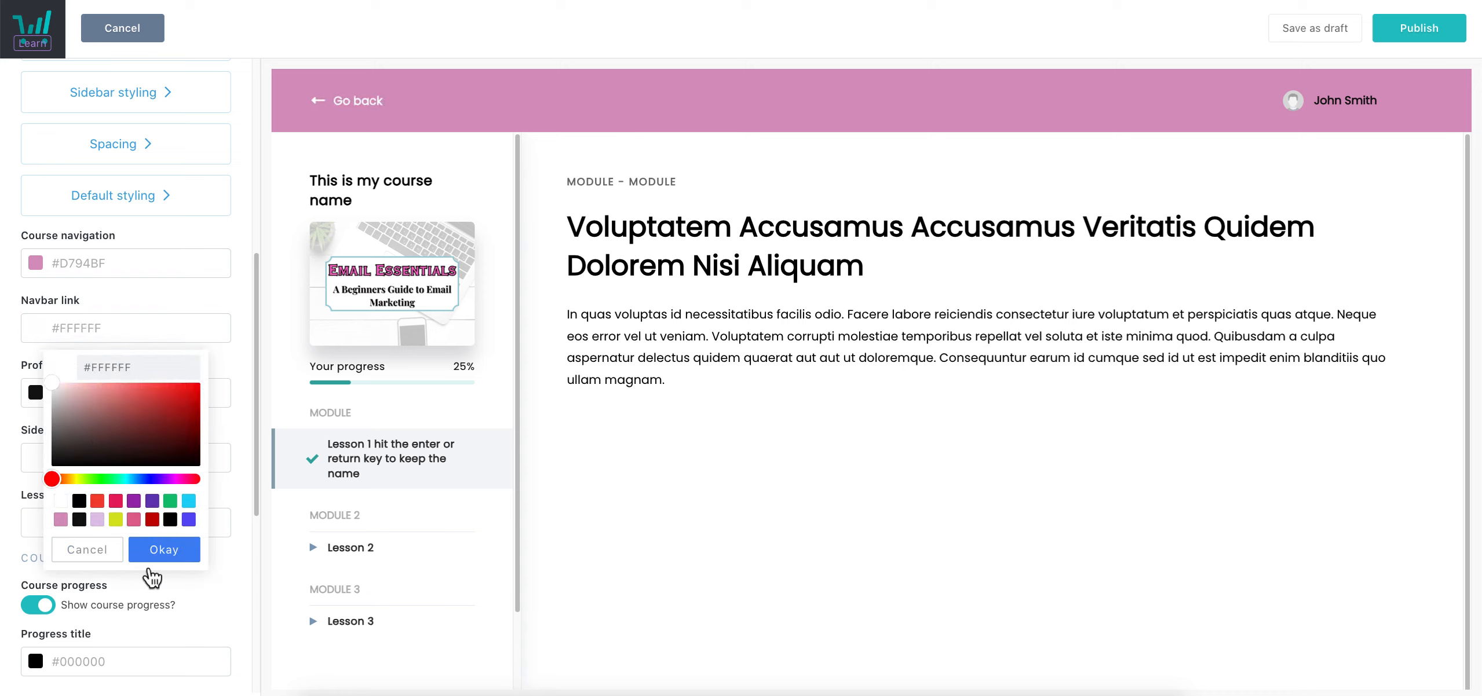
click(155, 556)
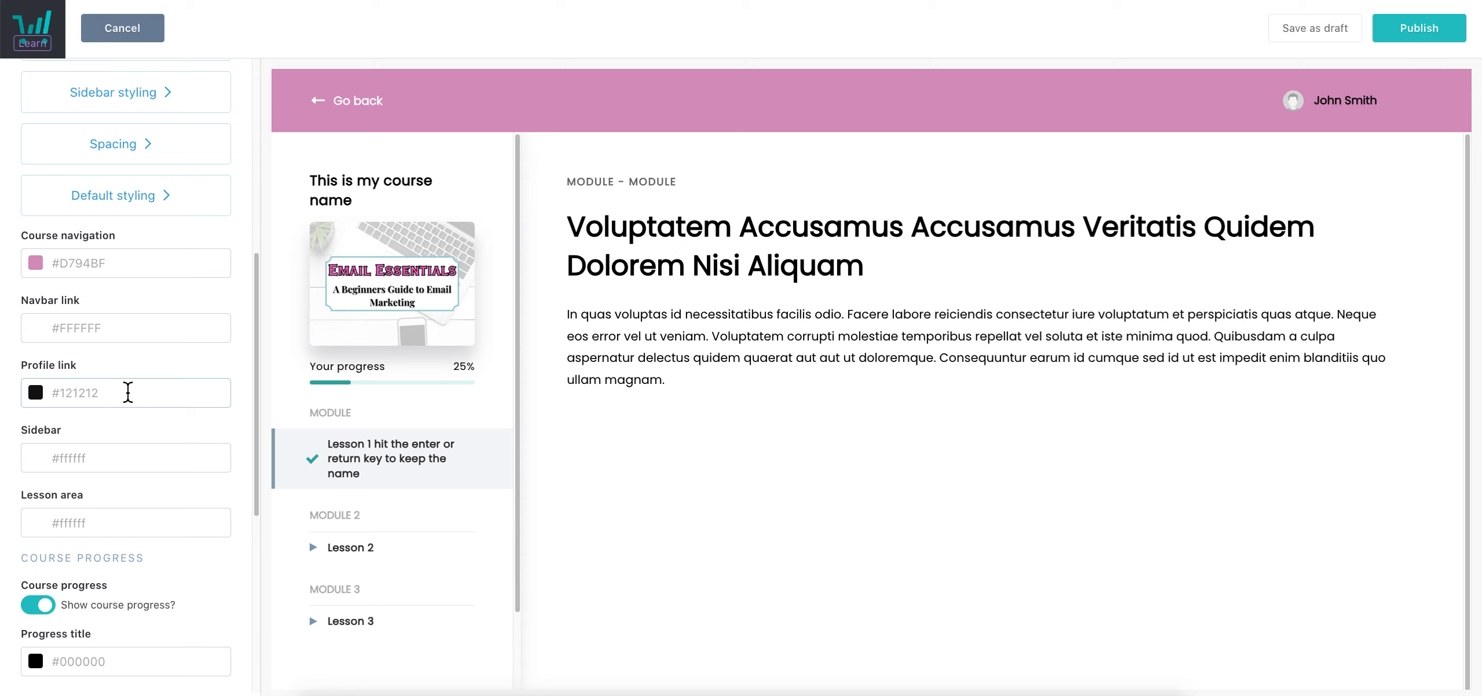
click(128, 393)
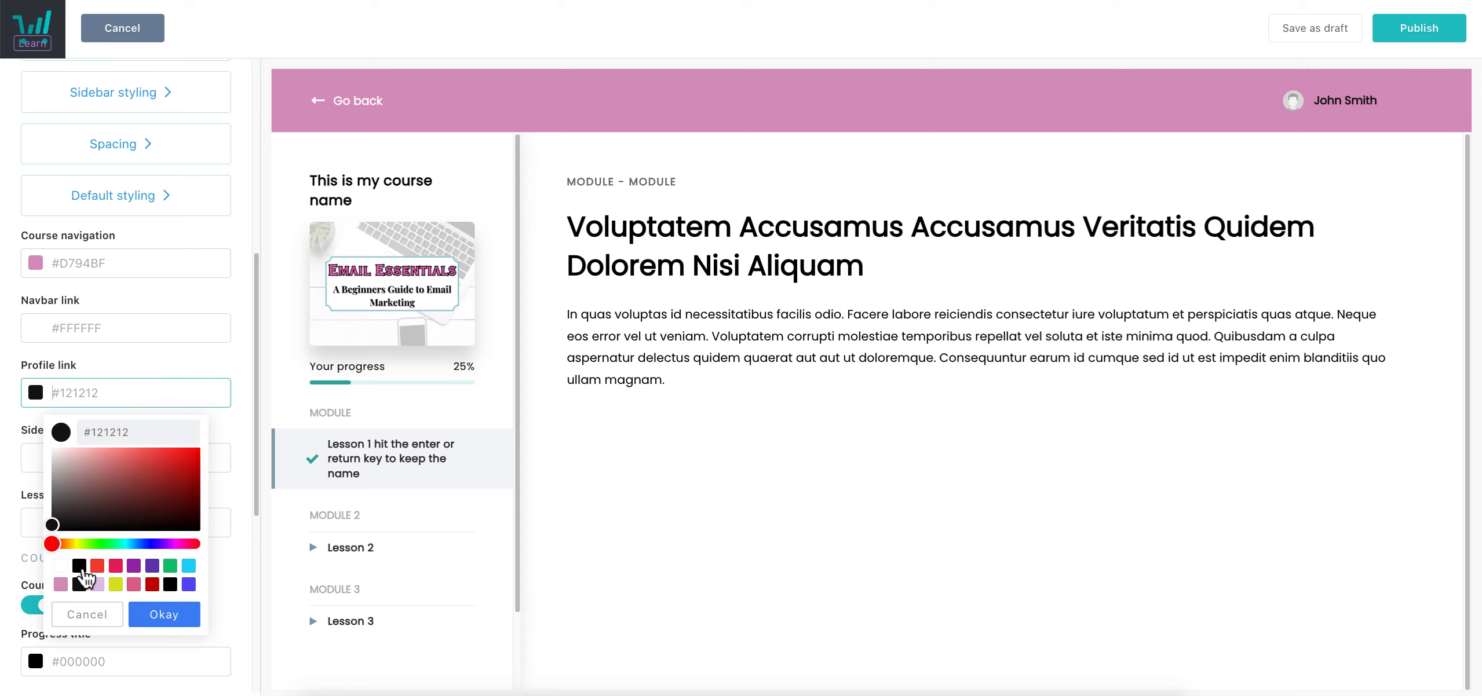
click(61, 566)
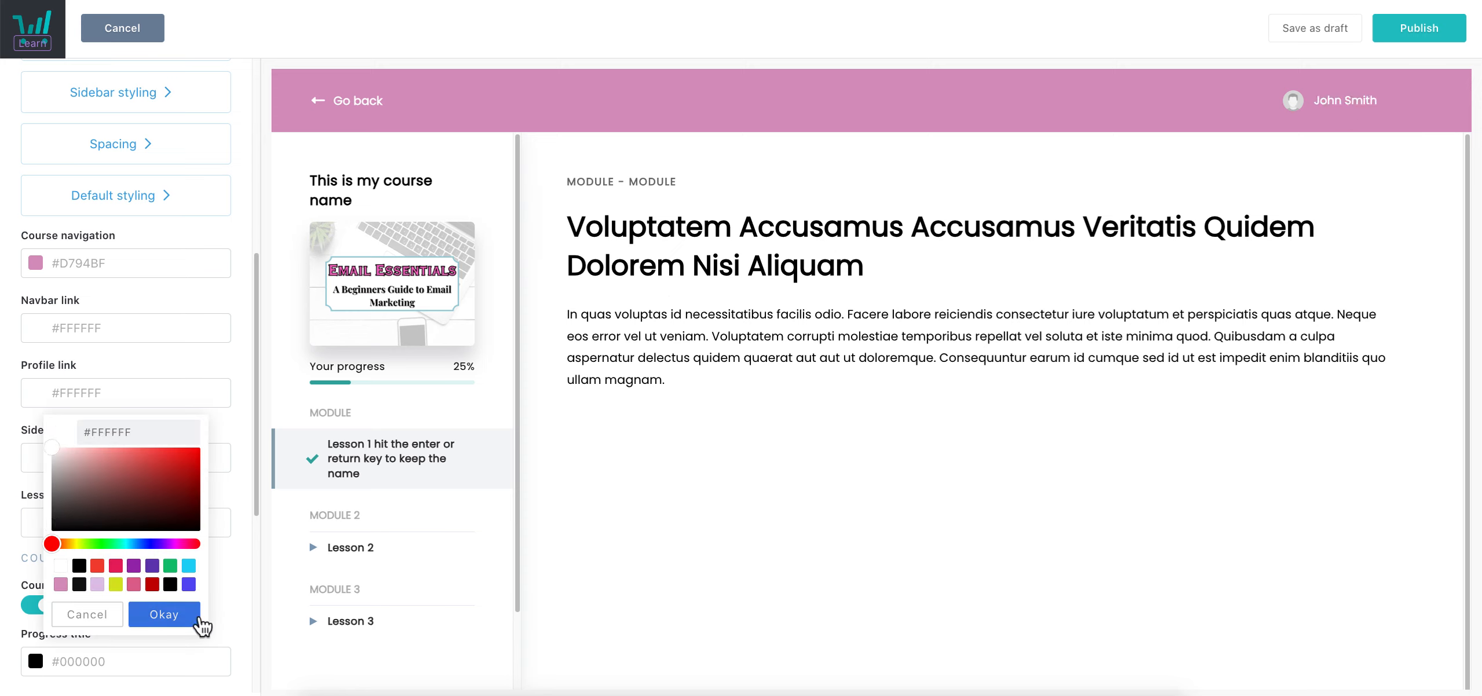
click(164, 614)
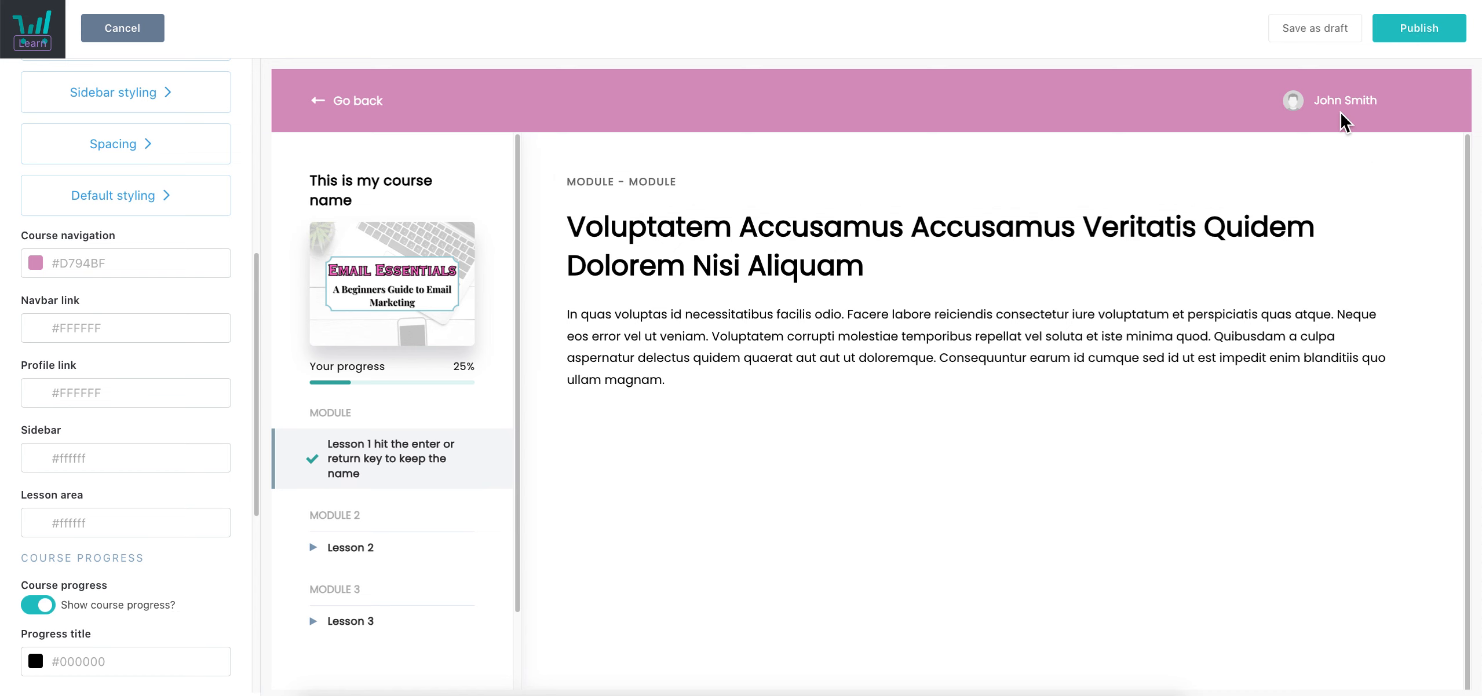
Give the sidebar a lilac #E1C4EA background and keep the lesson area white #FFFFFF
scroll(106, 440, down, 1)
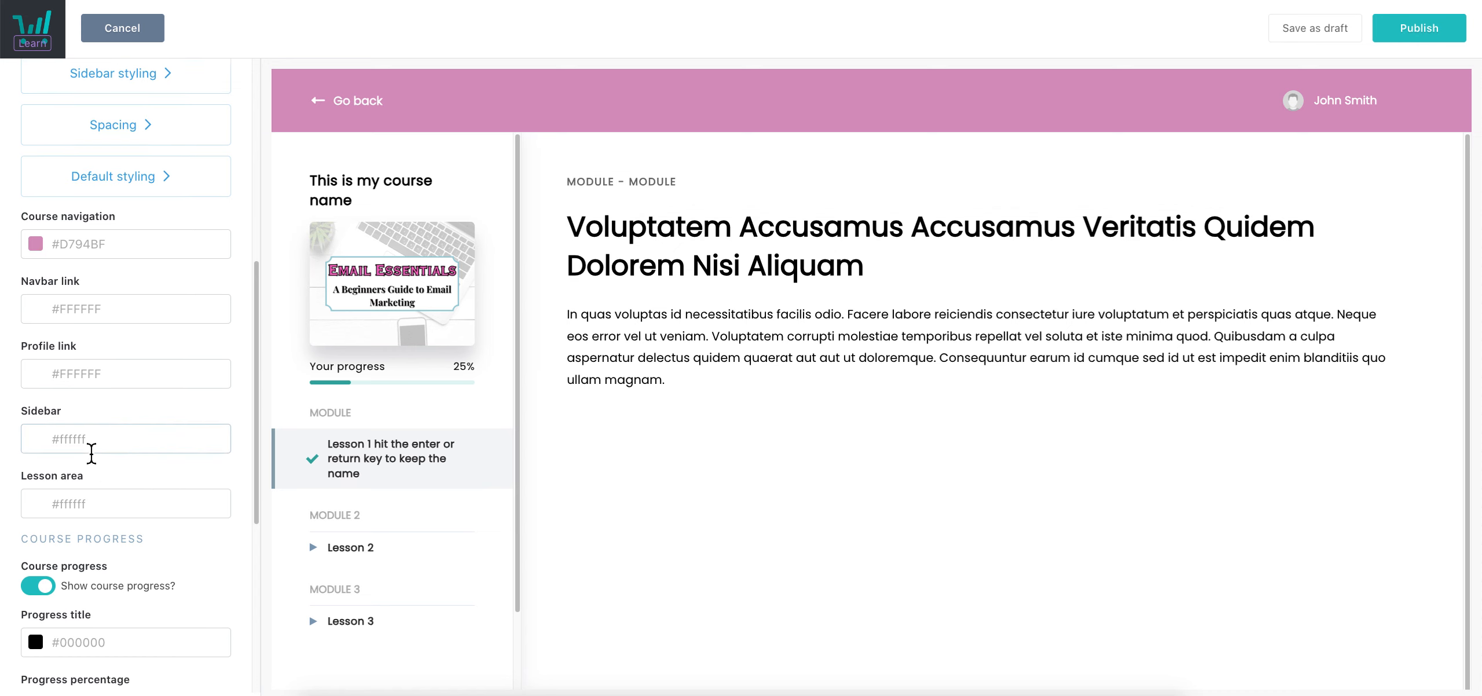
click(92, 452)
click(99, 633)
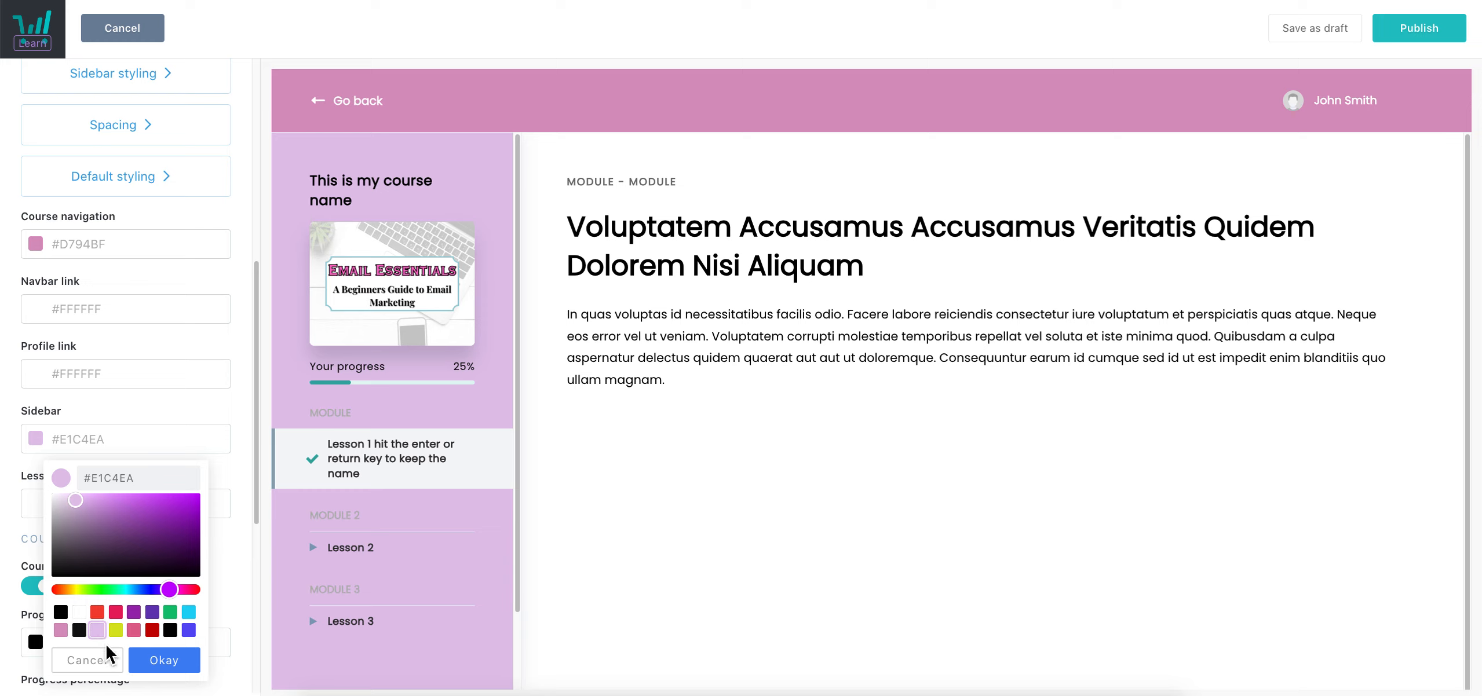
click(176, 664)
scroll(208, 379, down, 5)
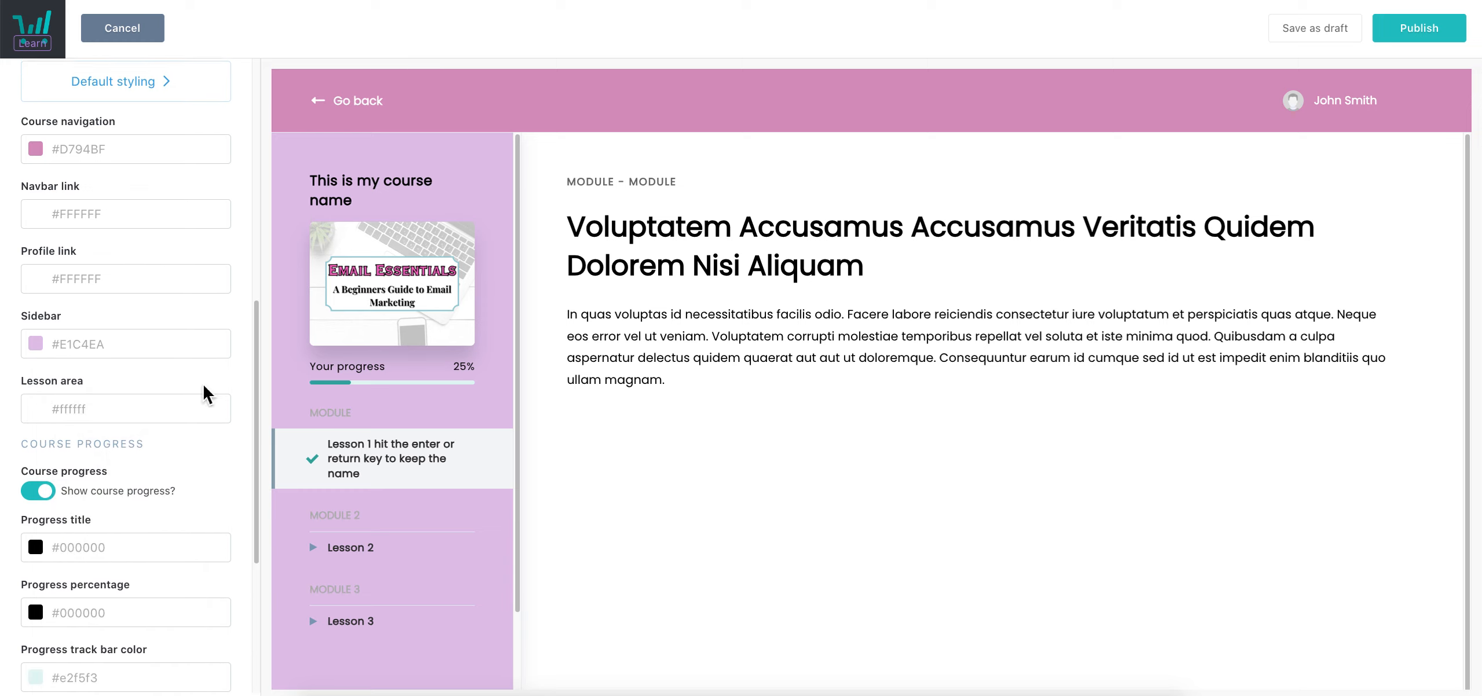
click(120, 364)
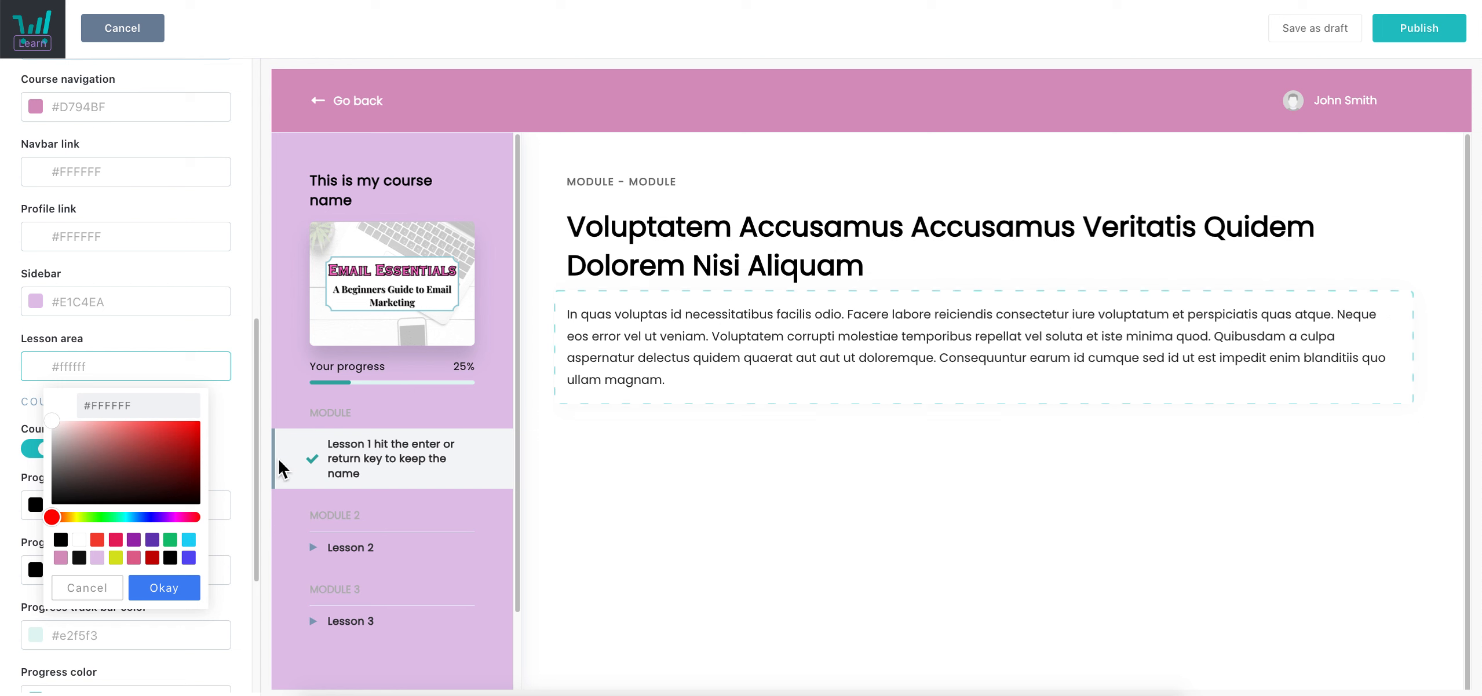
click(123, 545)
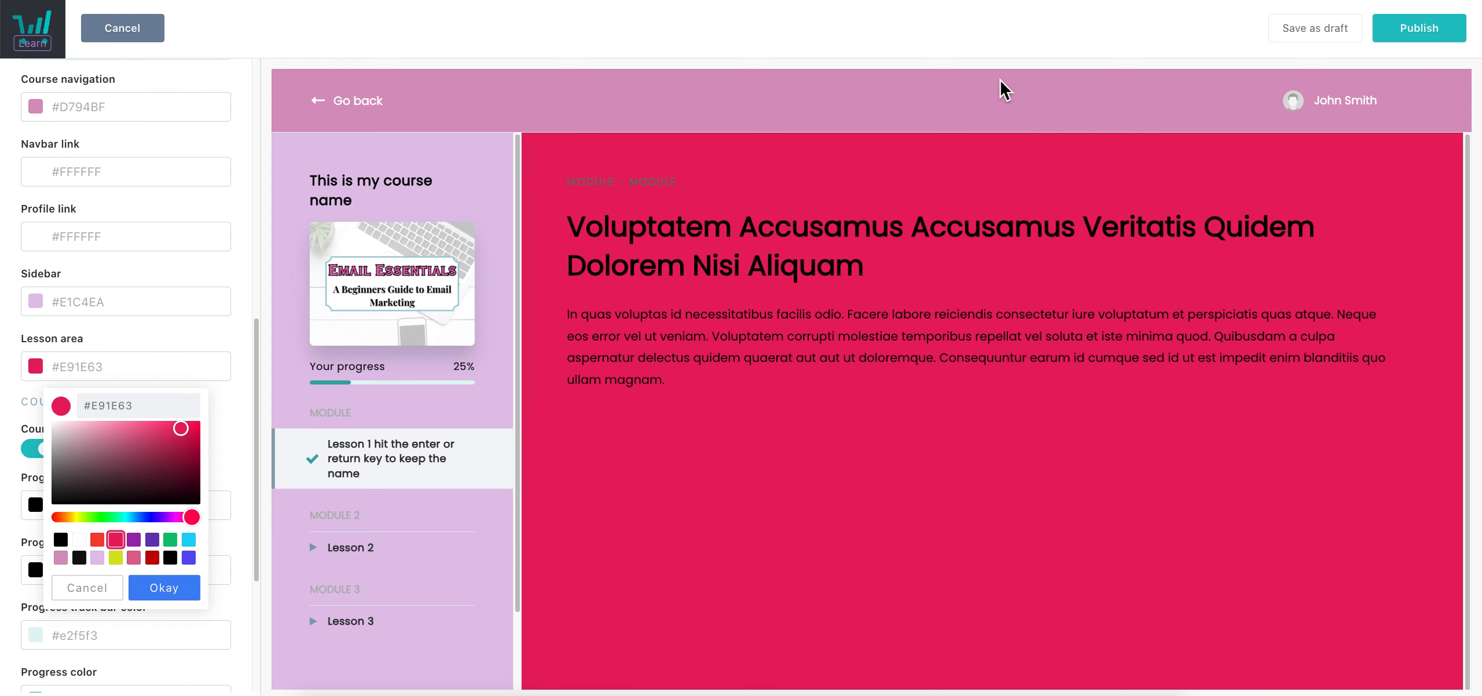
click(79, 540)
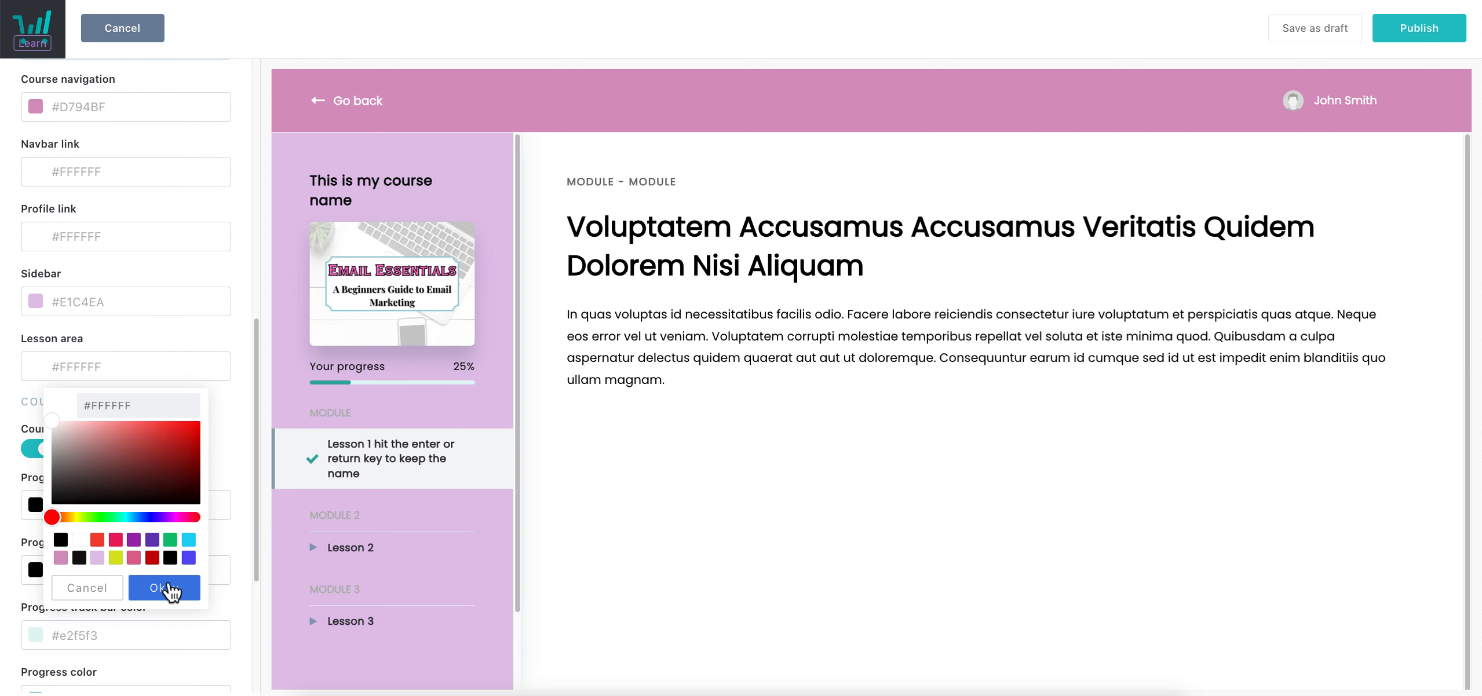
click(169, 589)
scroll(234, 457, down, 3)
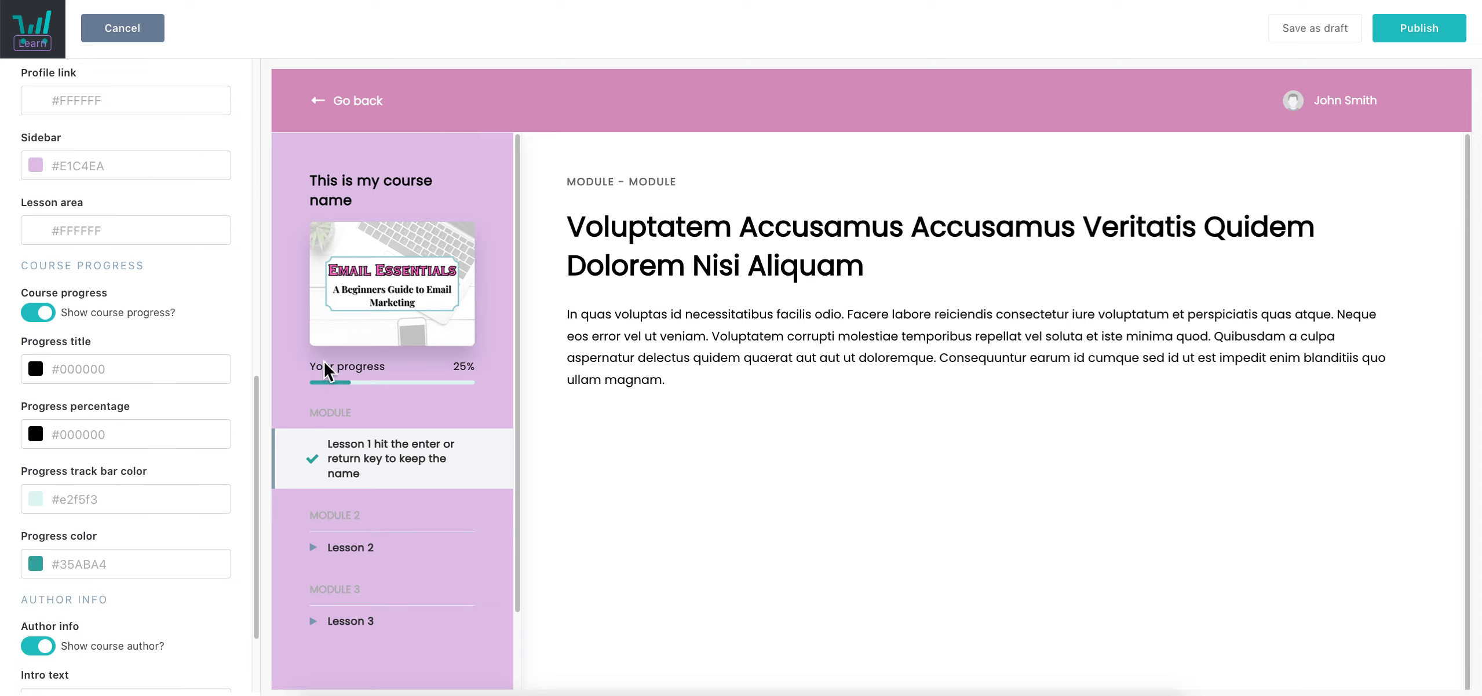
Make the 'Your progress' title and the progress percentage white
click(66, 369)
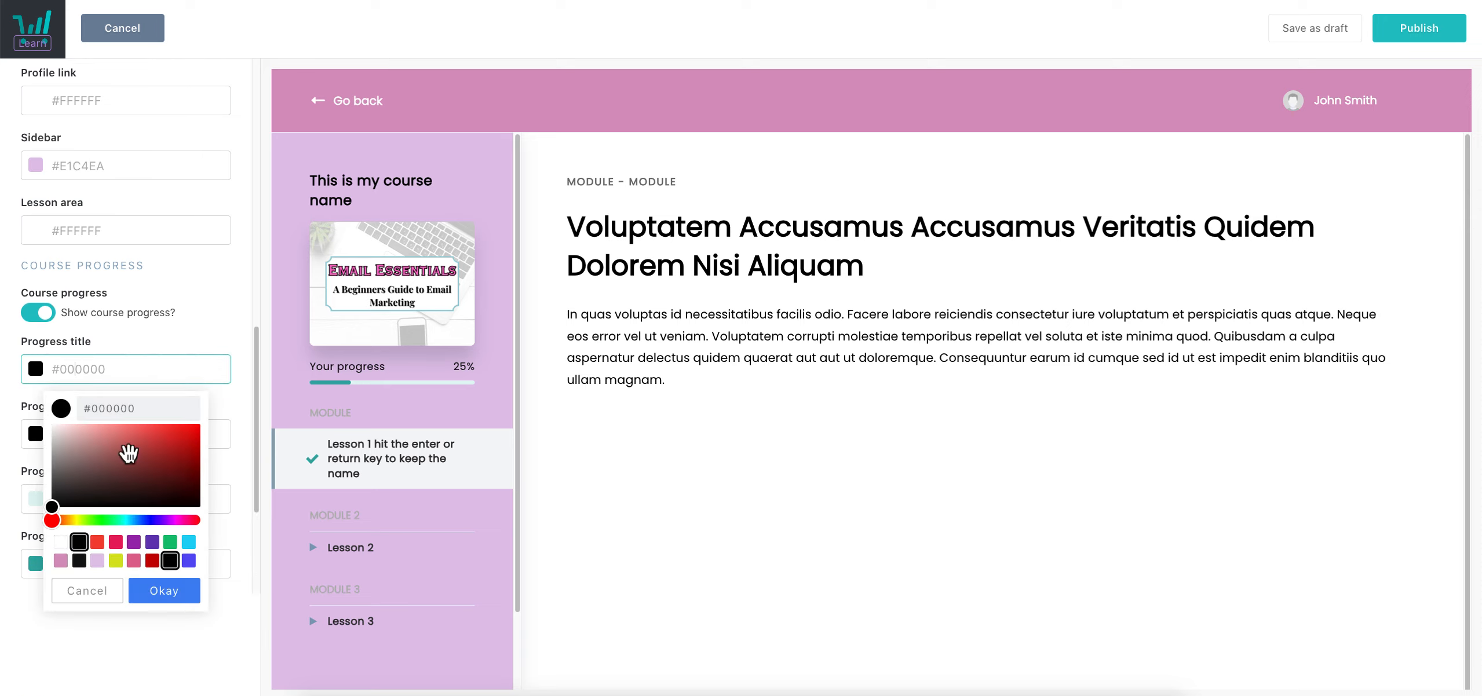
click(61, 560)
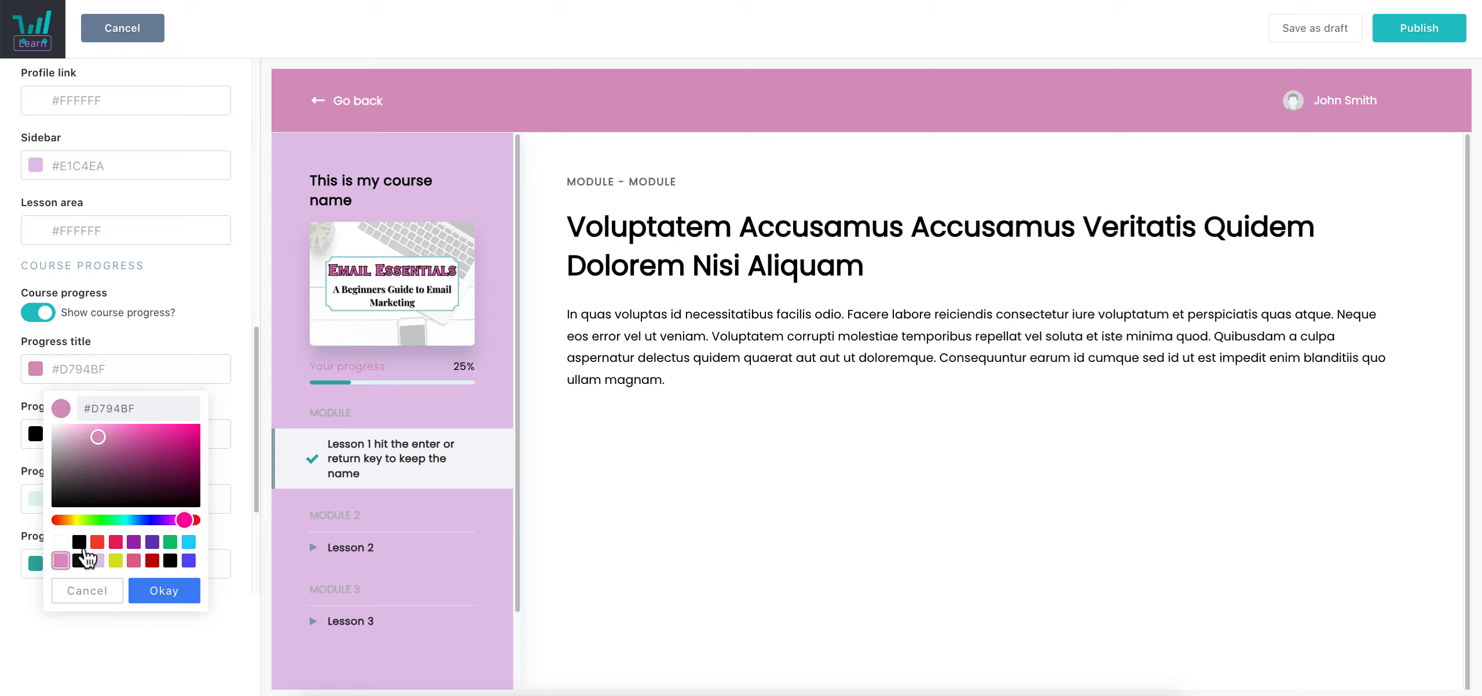
click(60, 542)
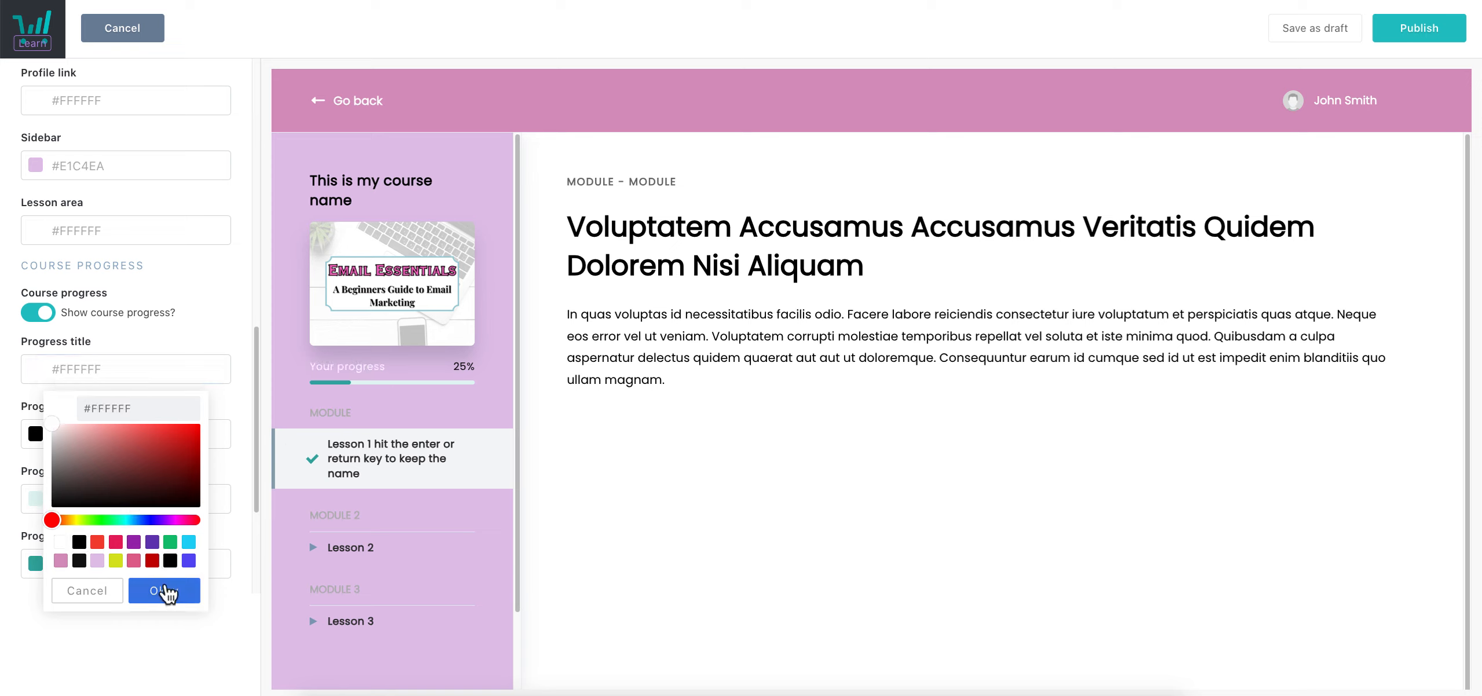
click(165, 592)
click(140, 437)
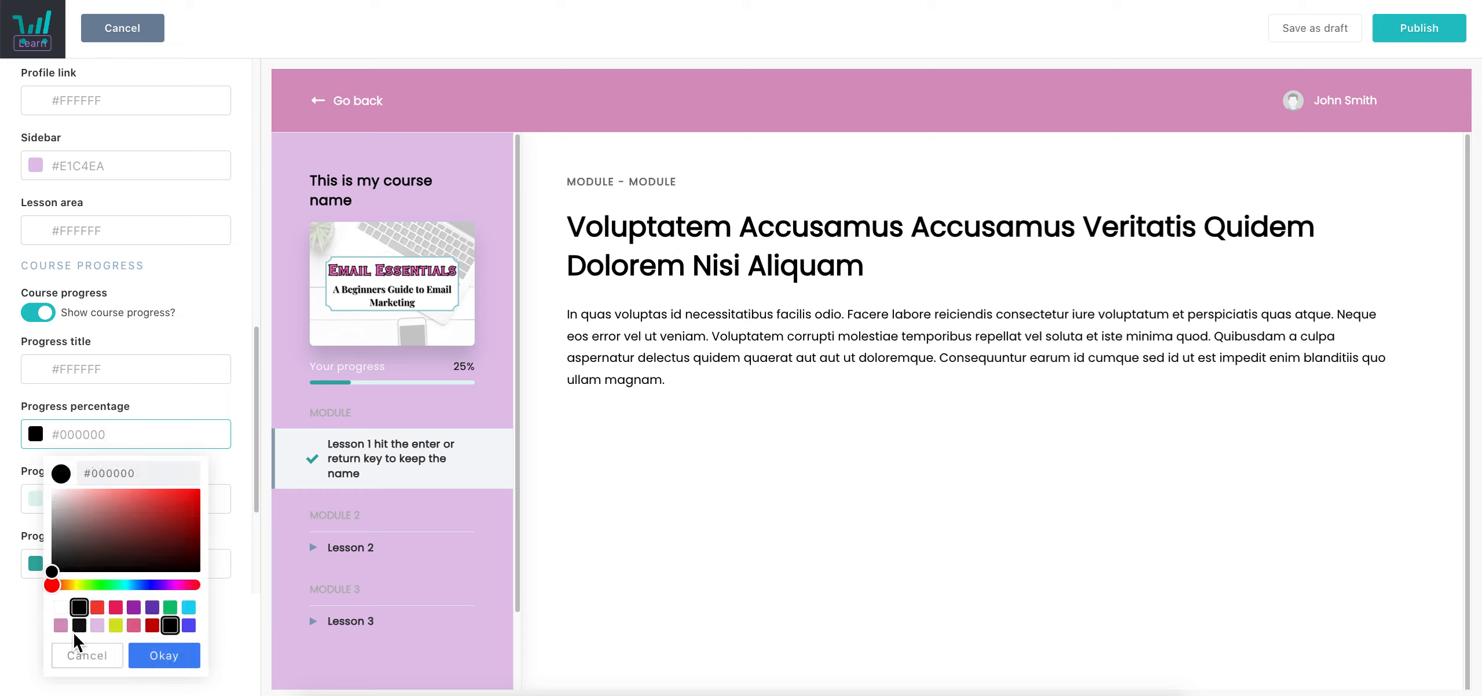
click(60, 607)
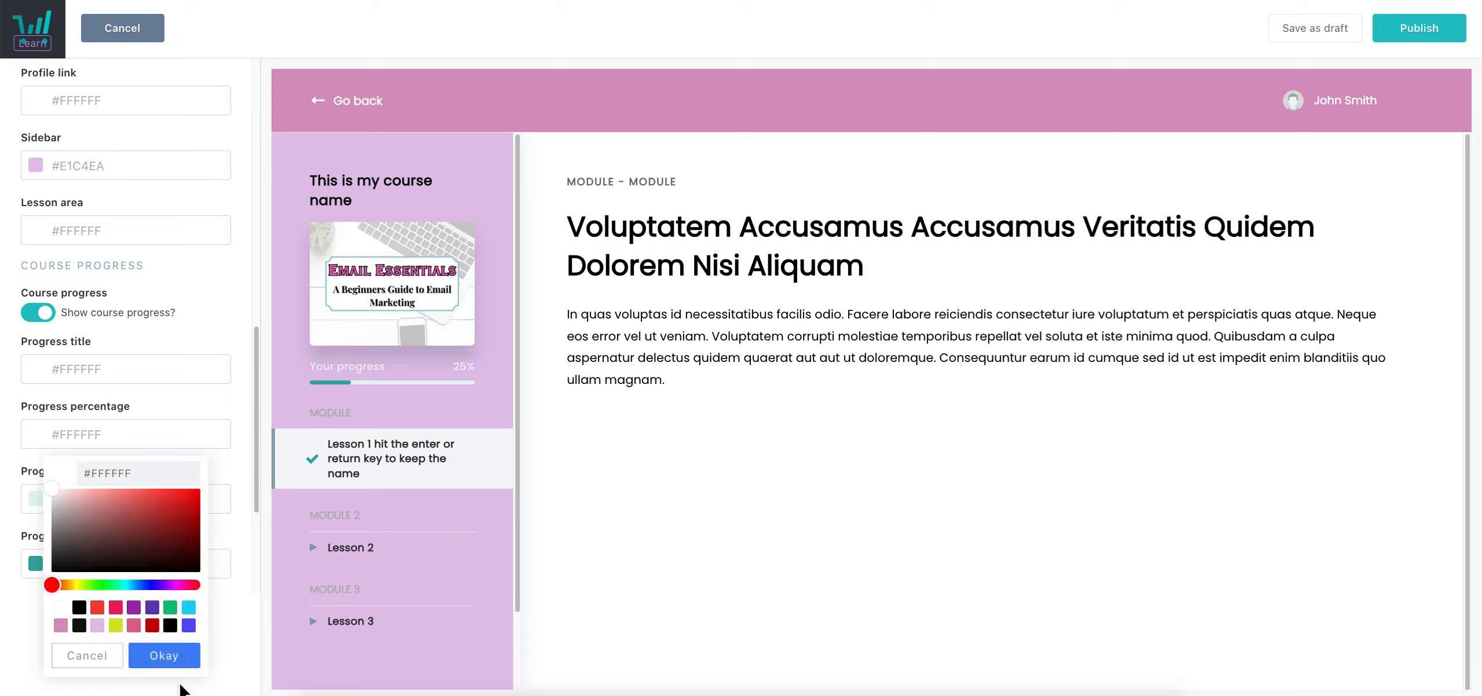
click(164, 655)
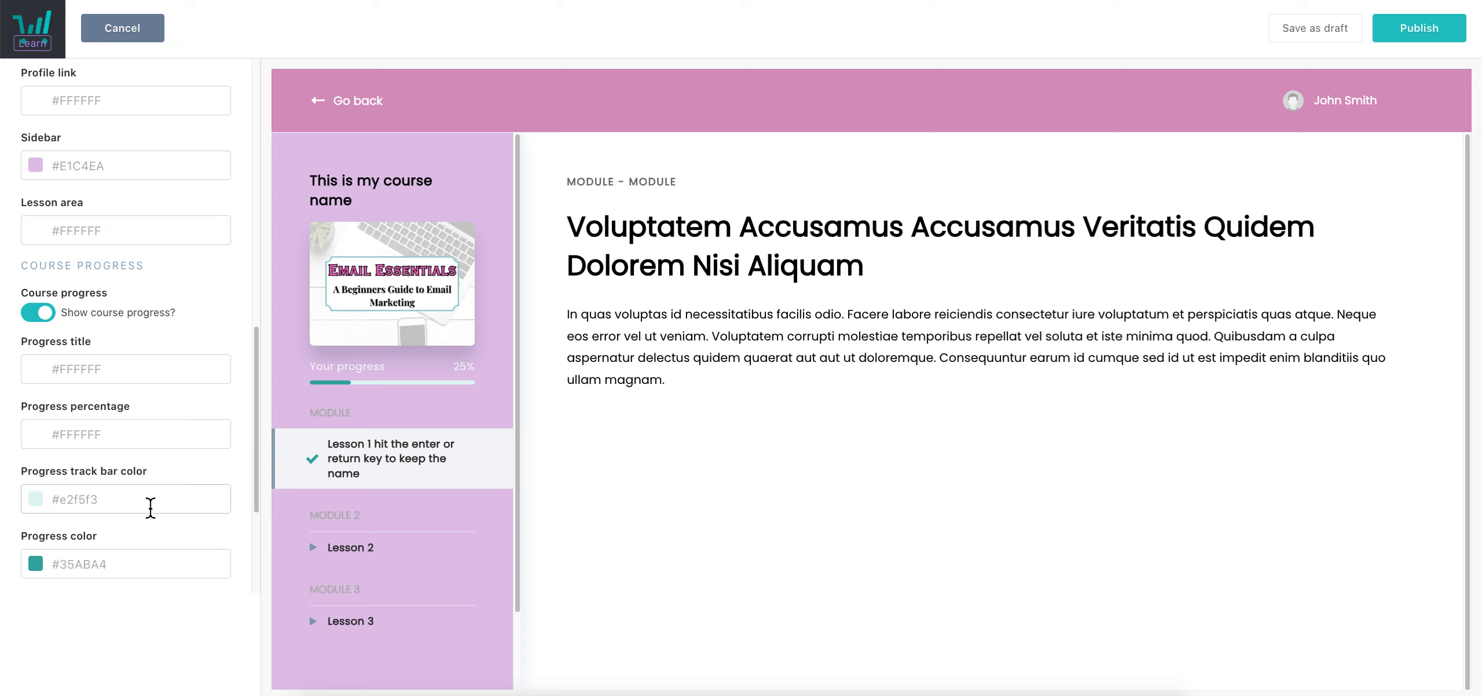
Set the progress track to white and the progress bar to pink #E06592
click(150, 508)
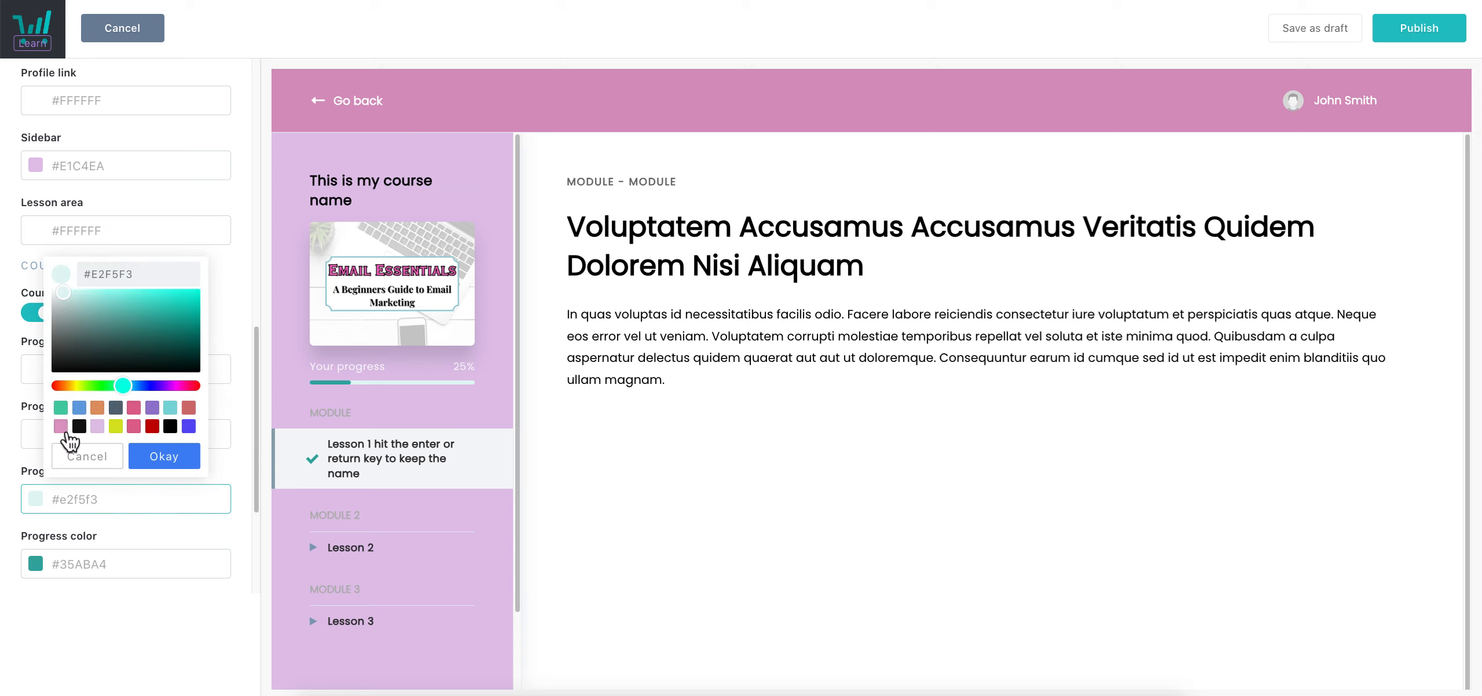
click(61, 427)
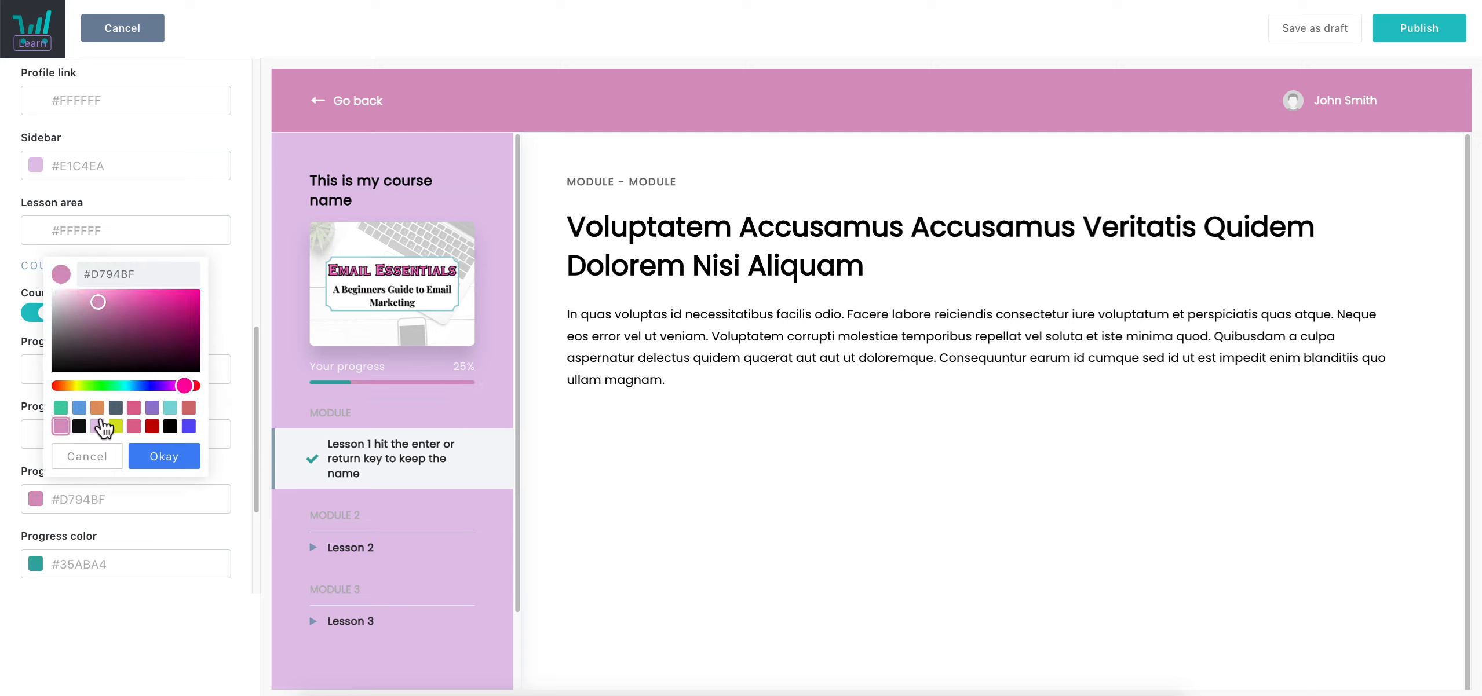
drag(110, 326, 32, 283)
click(163, 440)
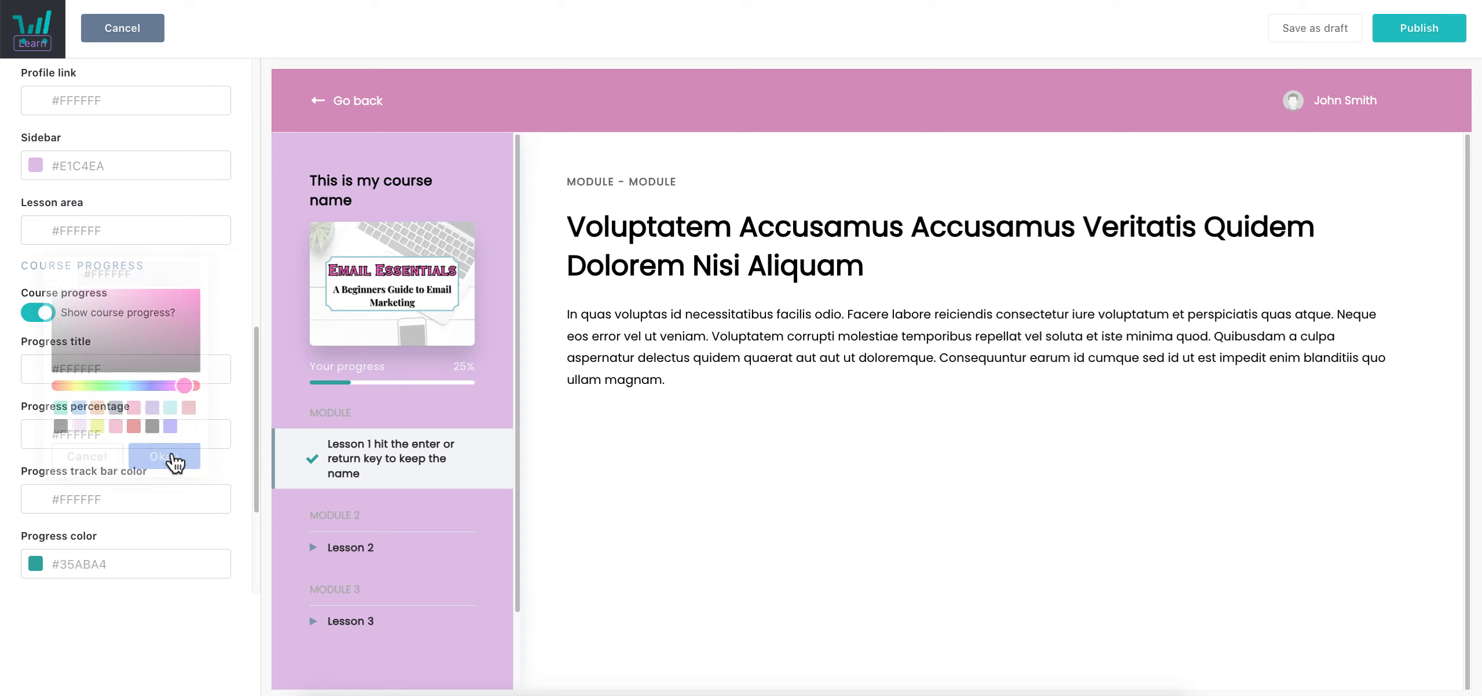
click(102, 569)
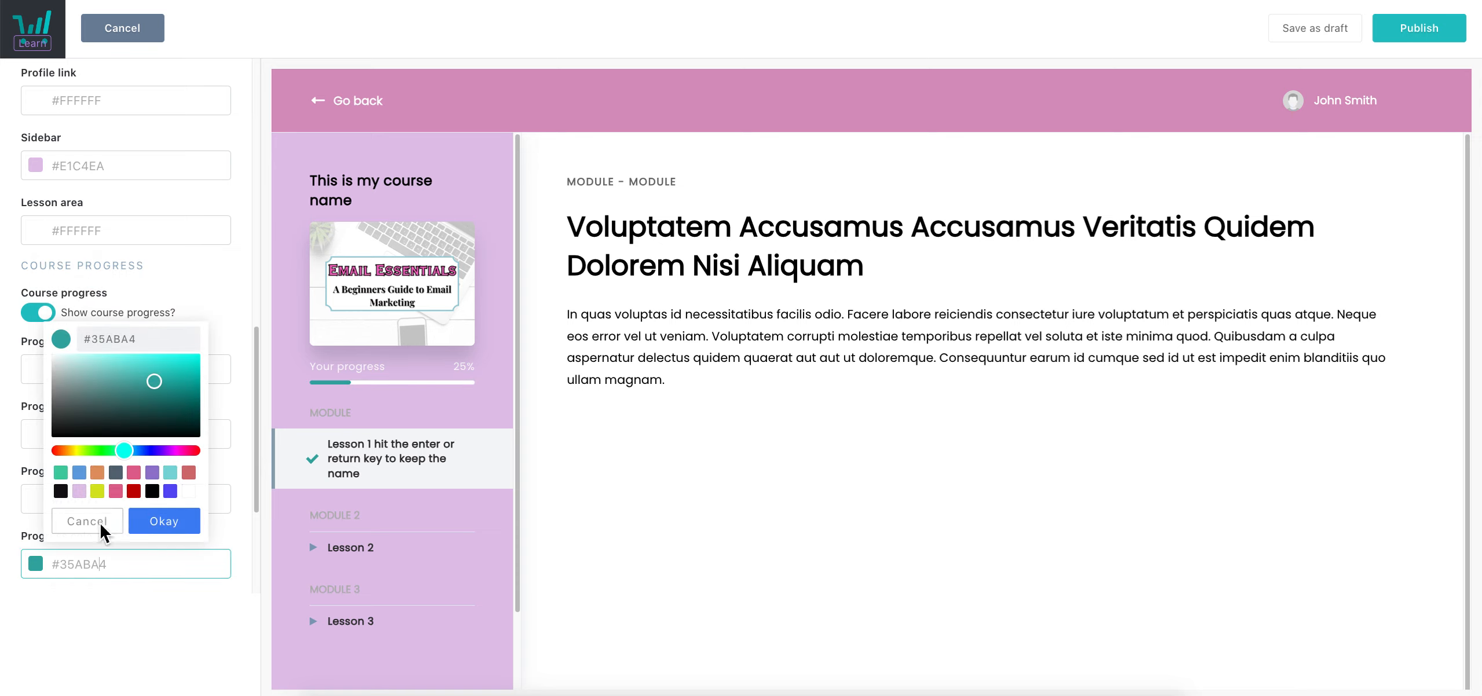
click(135, 477)
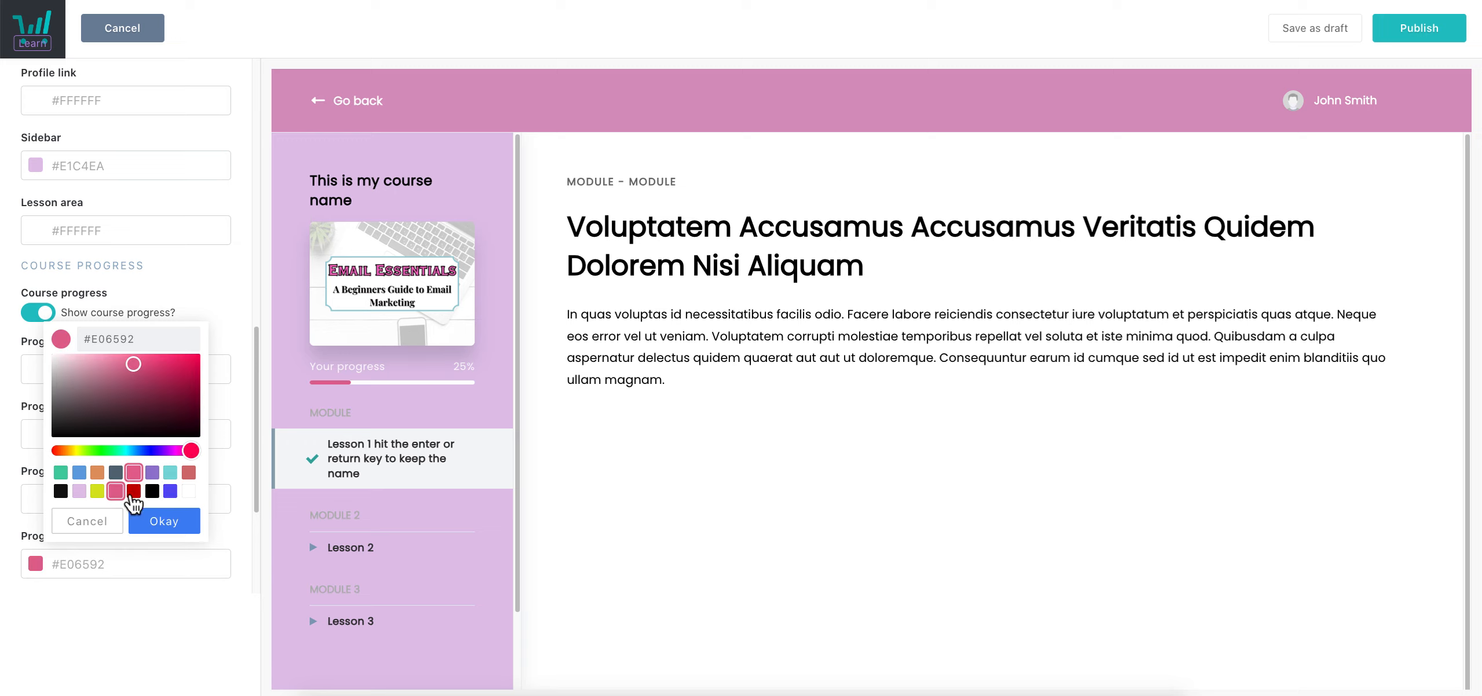
click(164, 521)
Darken the author intro text to #101010, leaving the author name colour unchanged
scroll(442, 434, down, 1)
scroll(113, 532, down, 3)
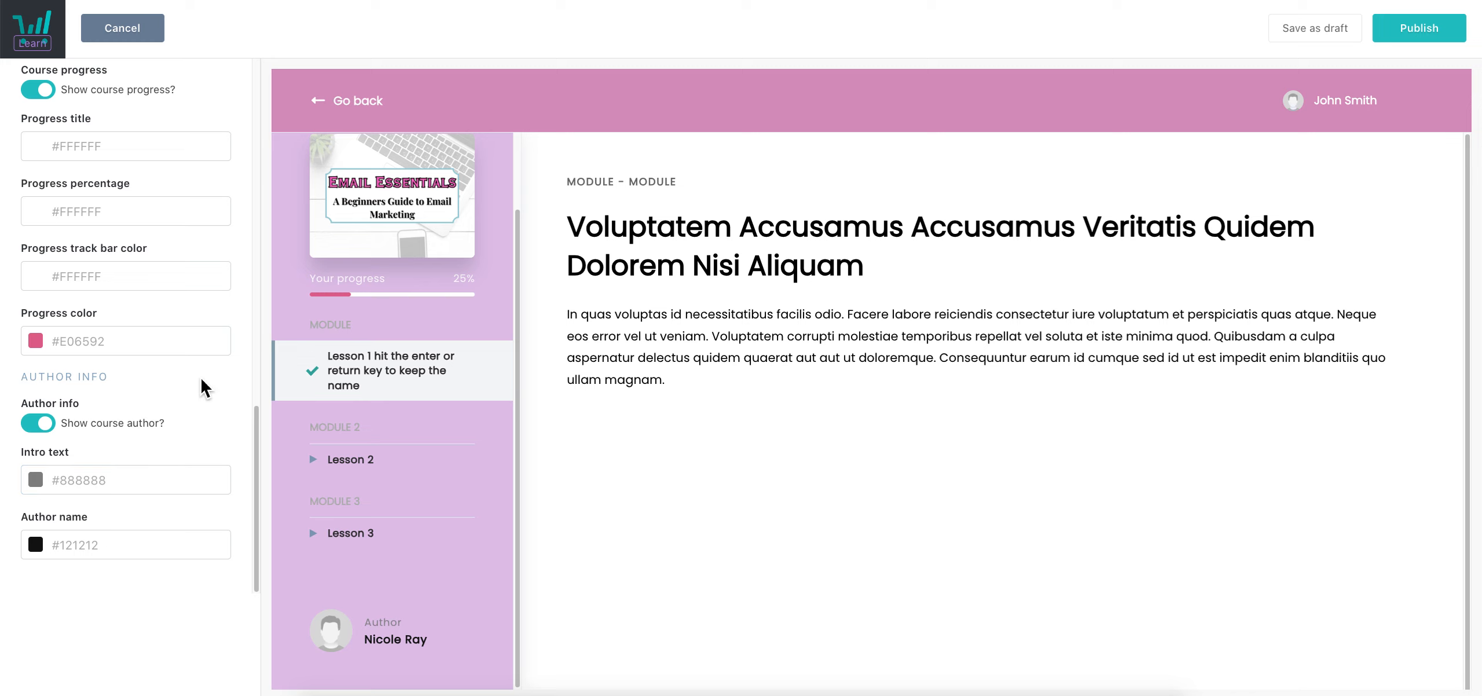
click(176, 482)
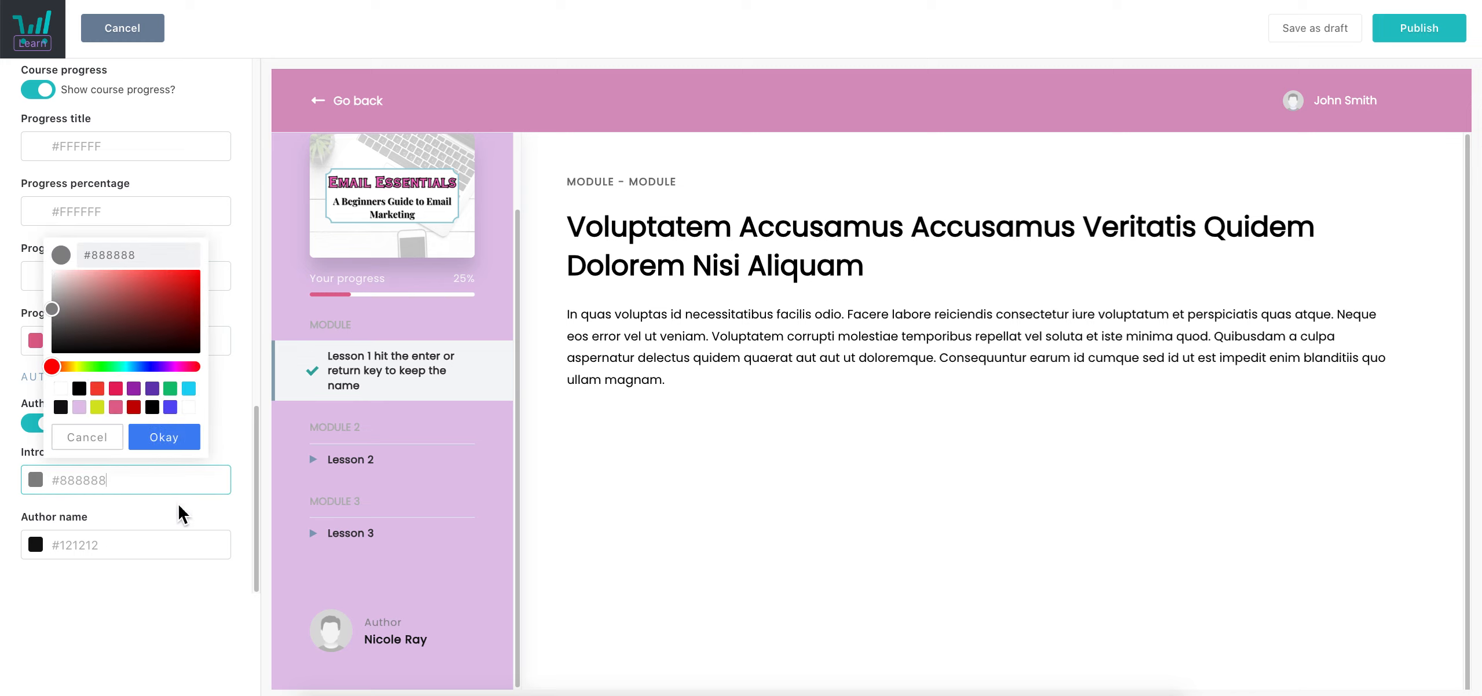
click(61, 408)
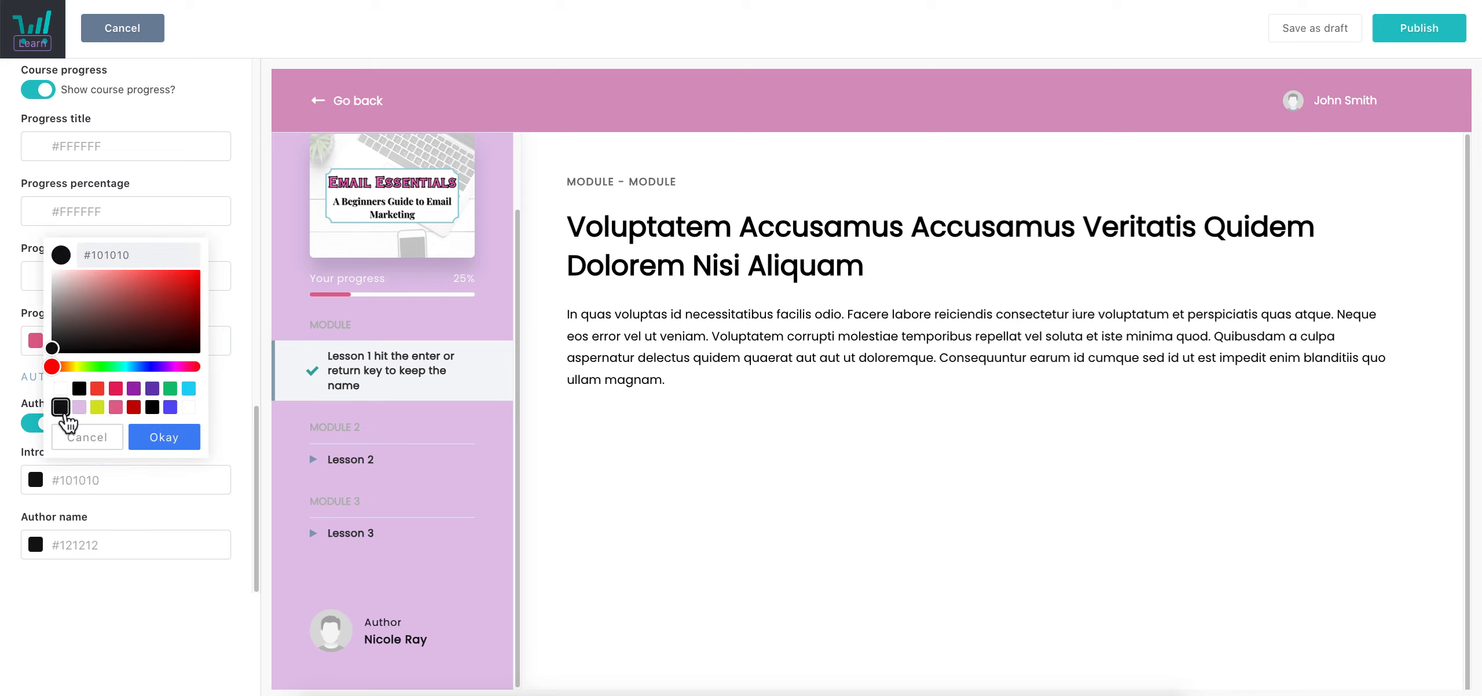
click(164, 438)
click(100, 557)
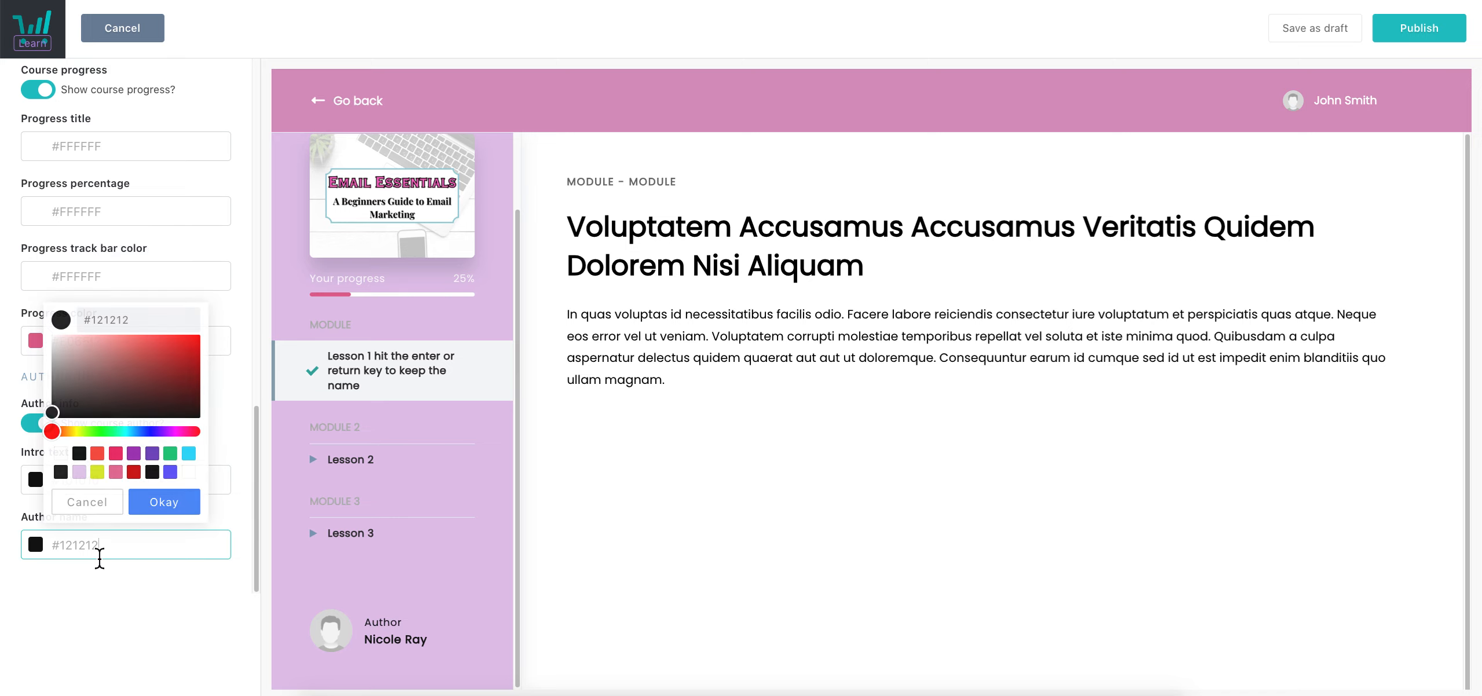
click(142, 503)
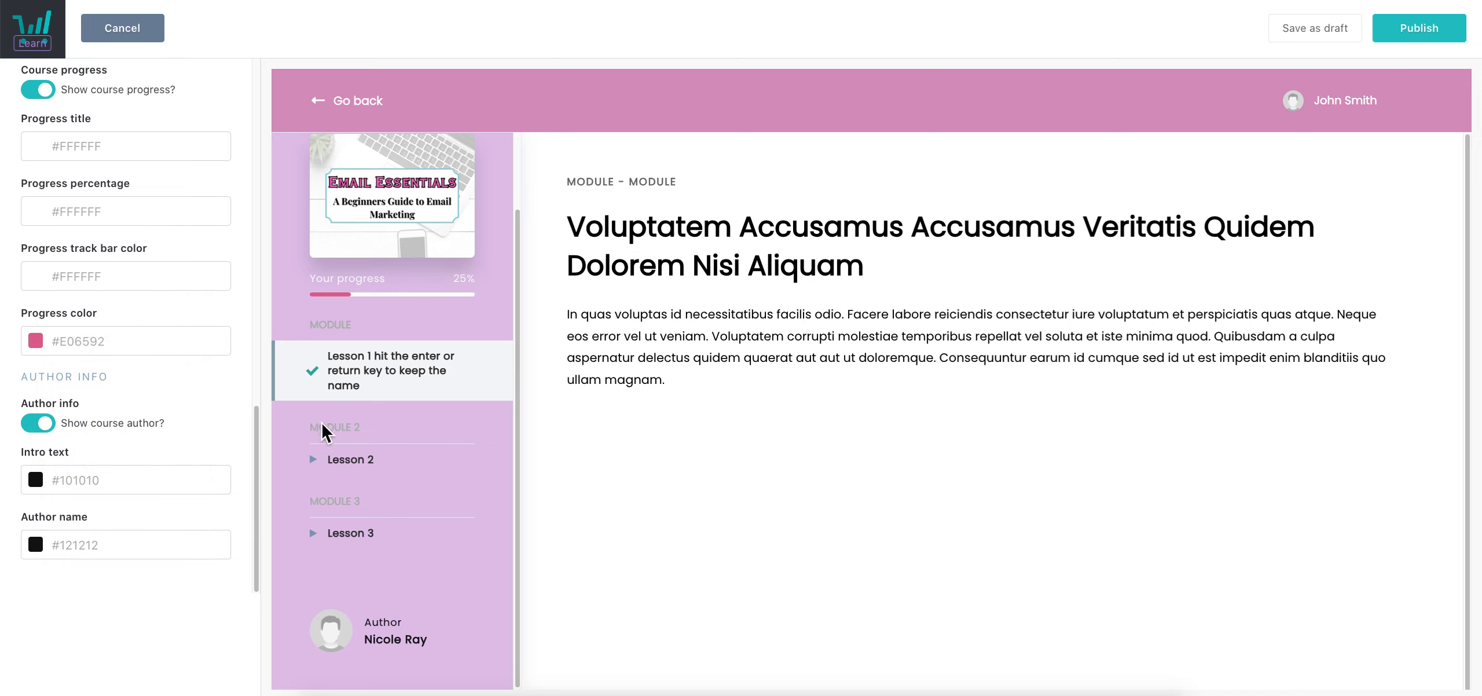
scroll(226, 432, up, 15)
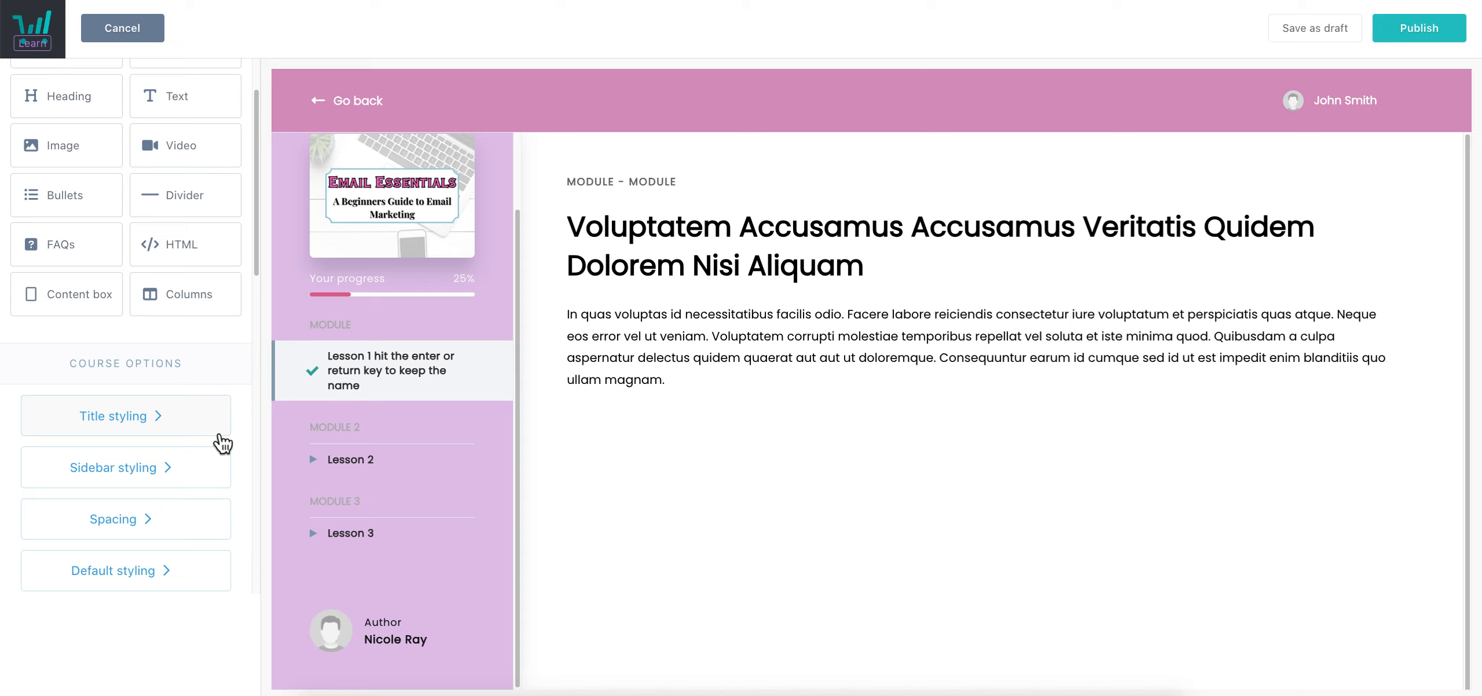
scroll(216, 448, down, 2)
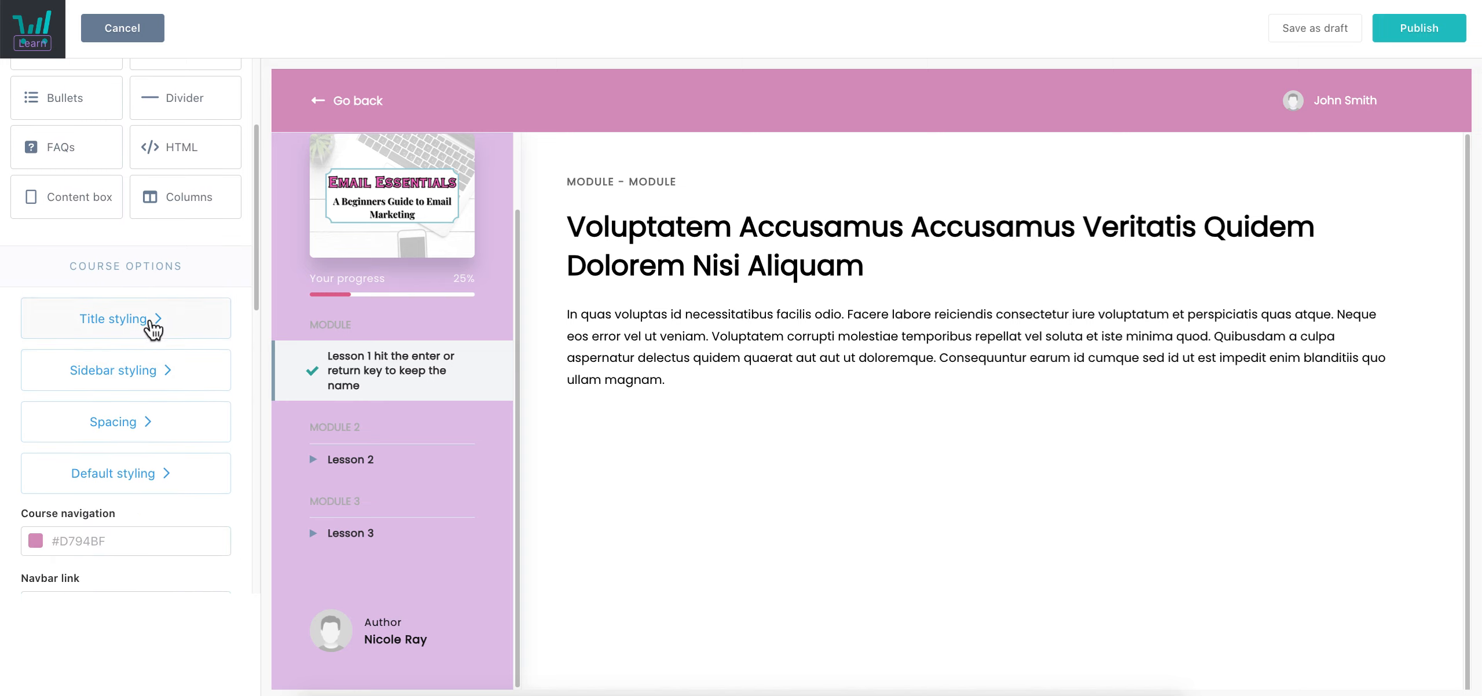
Shrink the sidebar course title 'This is my course name' to 14px in Title styling
click(152, 327)
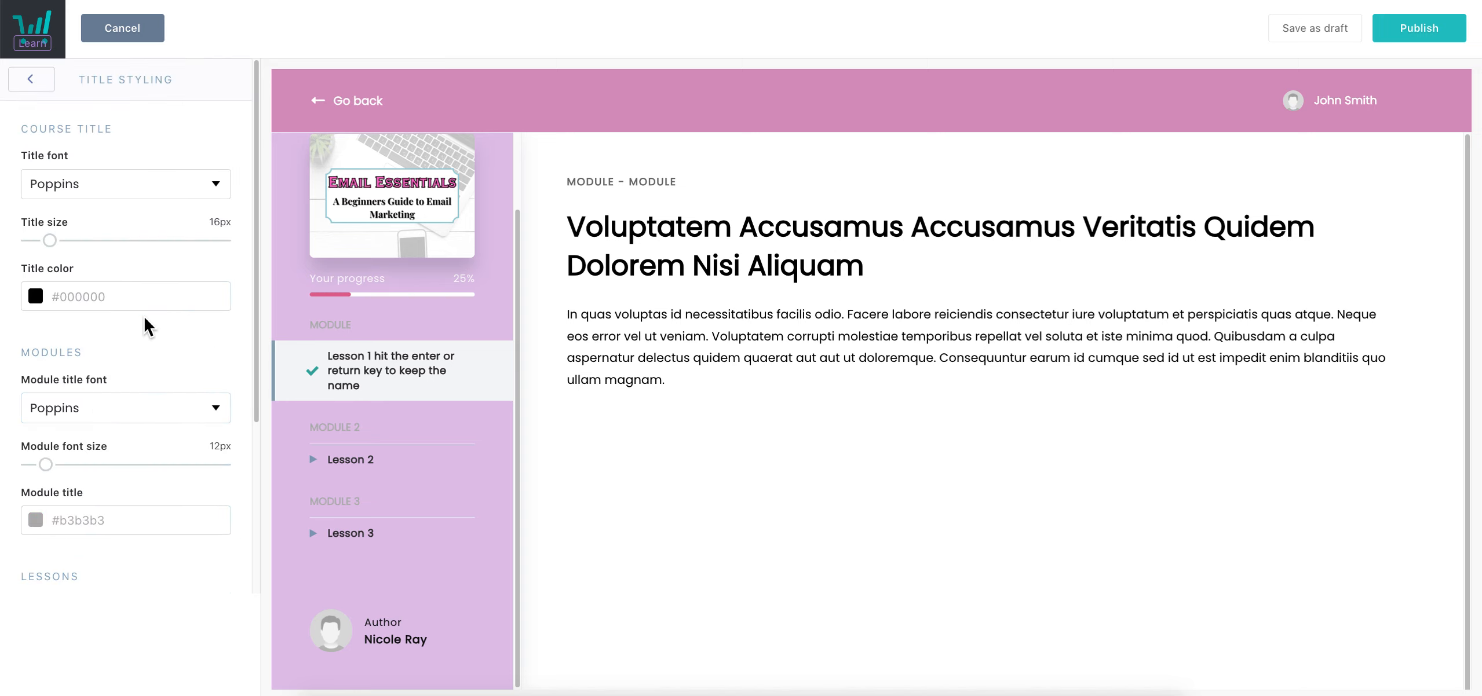
click(58, 248)
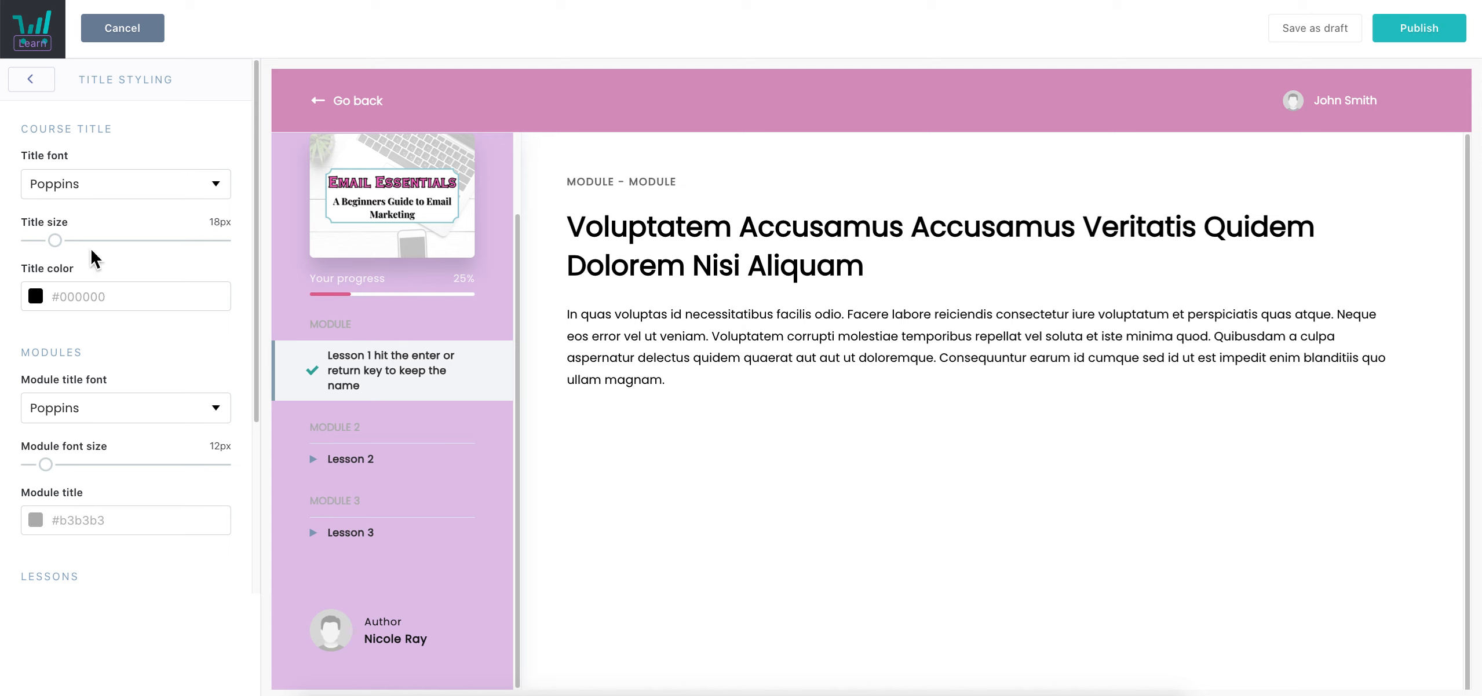
mouse_move(58, 247)
mouse_down()
mouse_move(136, 253)
mouse_move(11, 259)
mouse_move(99, 250)
mouse_move(90, 257)
mouse_move(109, 264)
mouse_move(68, 267)
mouse_move(141, 270)
mouse_move(56, 265)
mouse_up()
scroll(457, 365, up, 1)
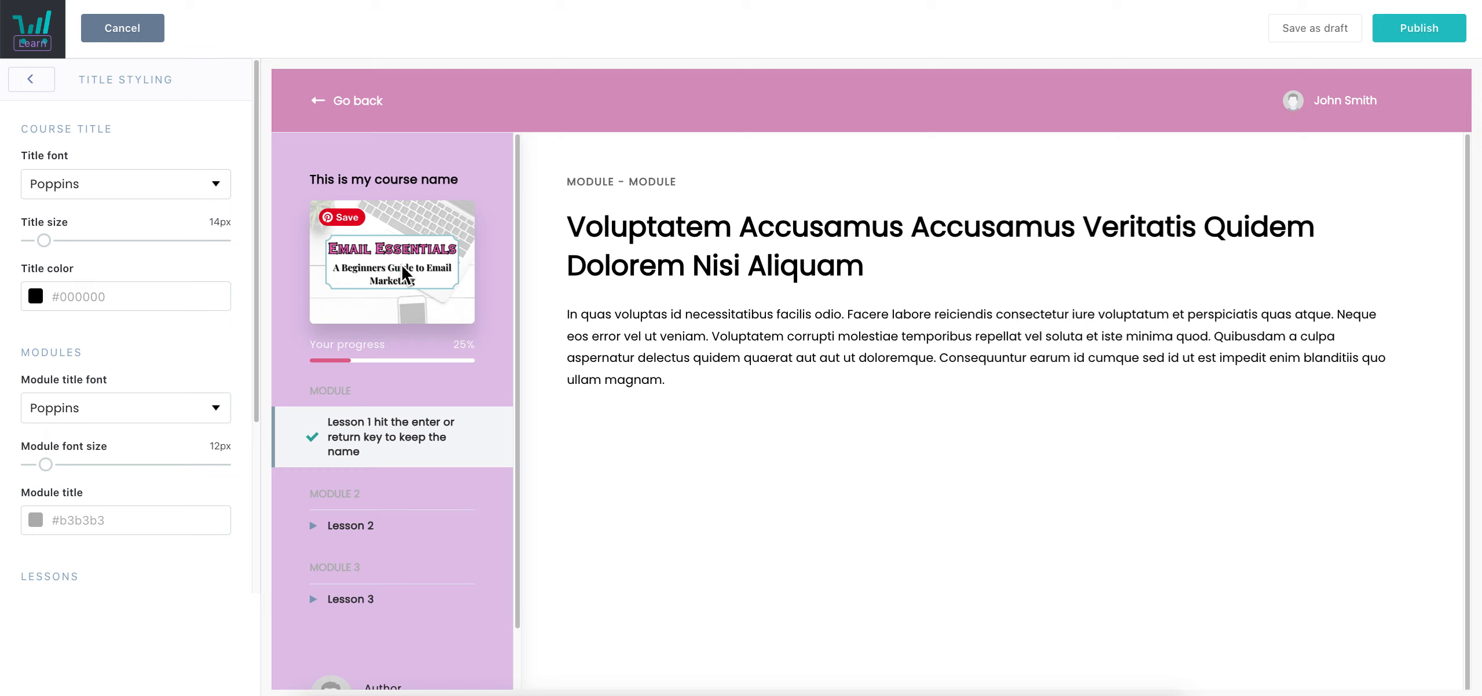
Switch the course title font to Courgette, then browse the other fonts without changing it
click(190, 192)
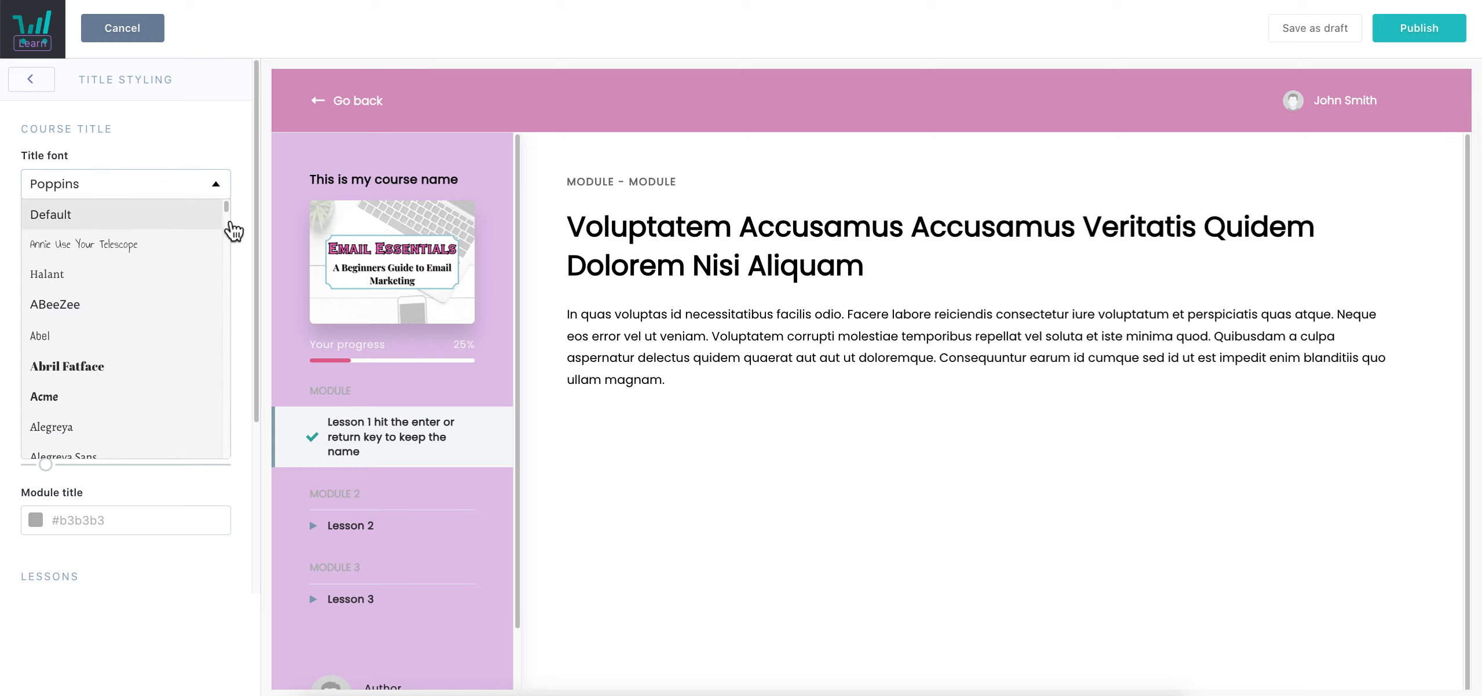
drag(227, 207, 238, 274)
click(119, 305)
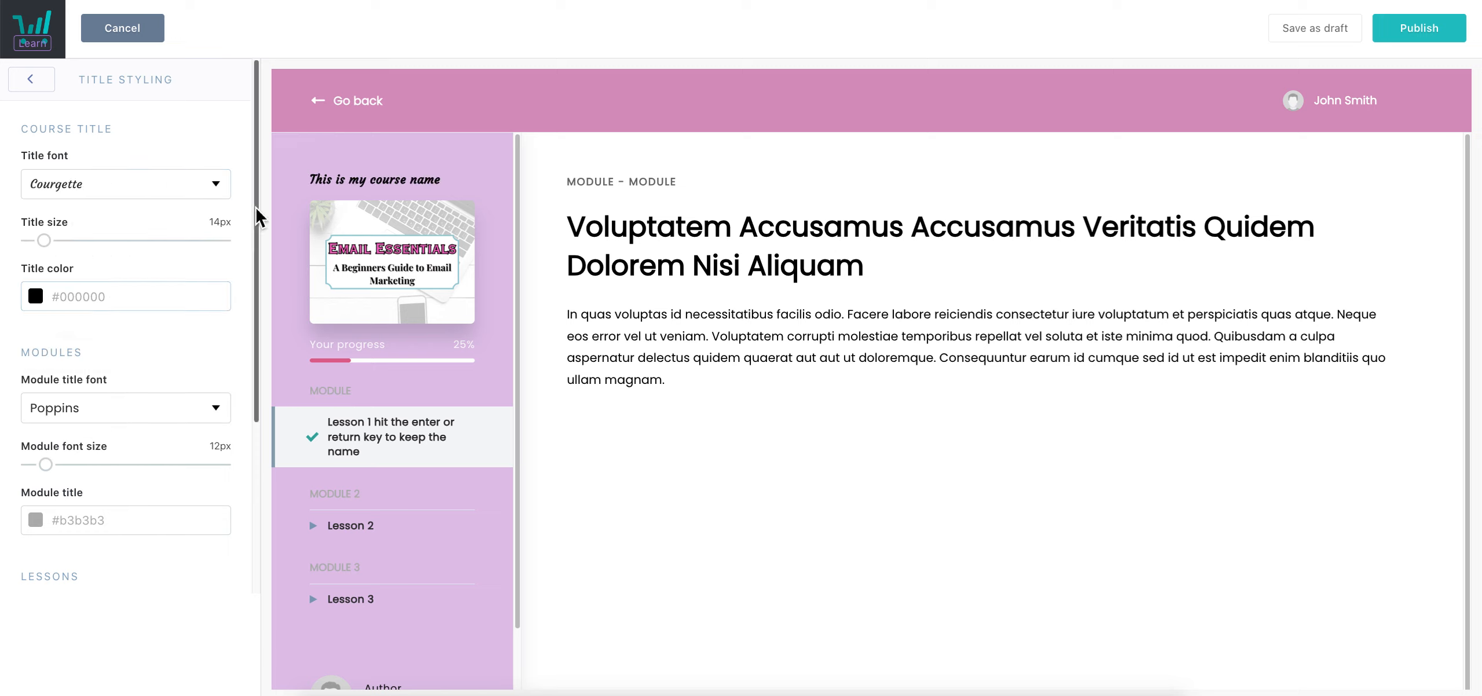
click(223, 190)
drag(227, 267, 235, 387)
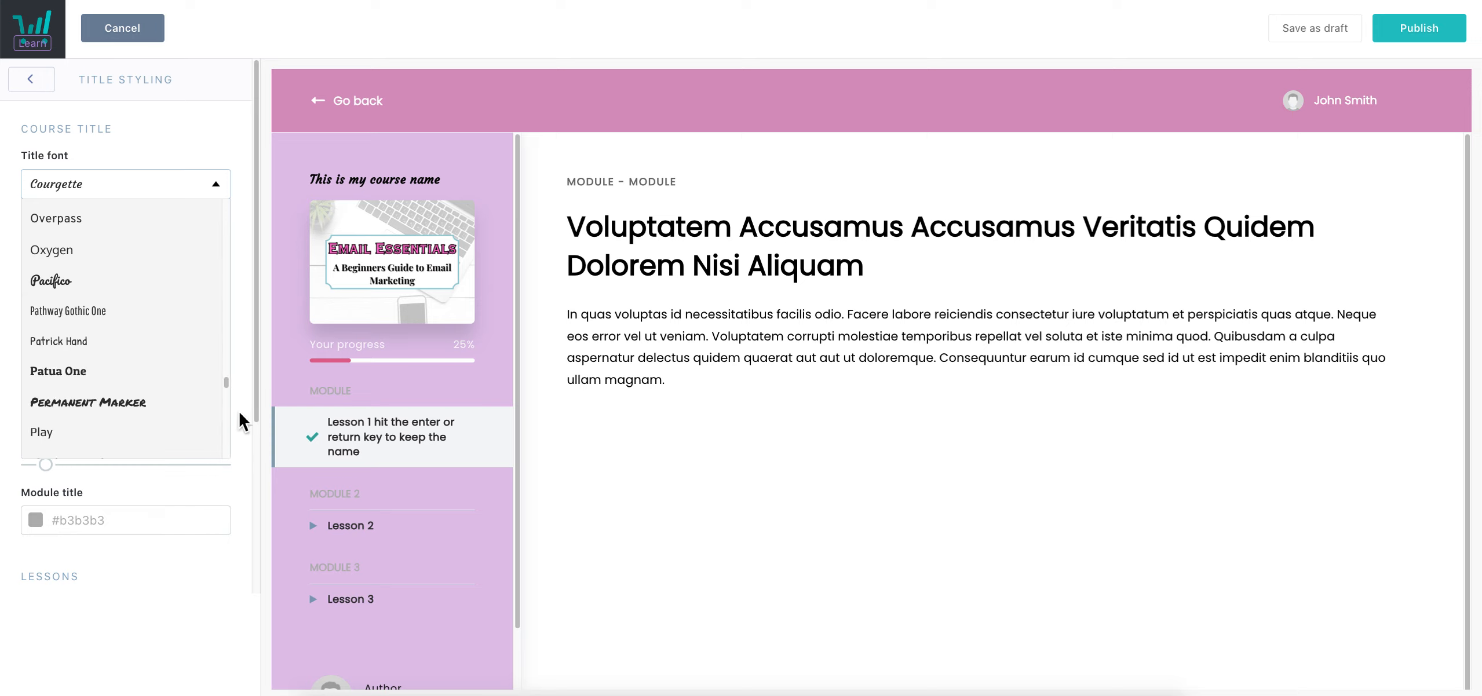
drag(232, 387, 231, 461)
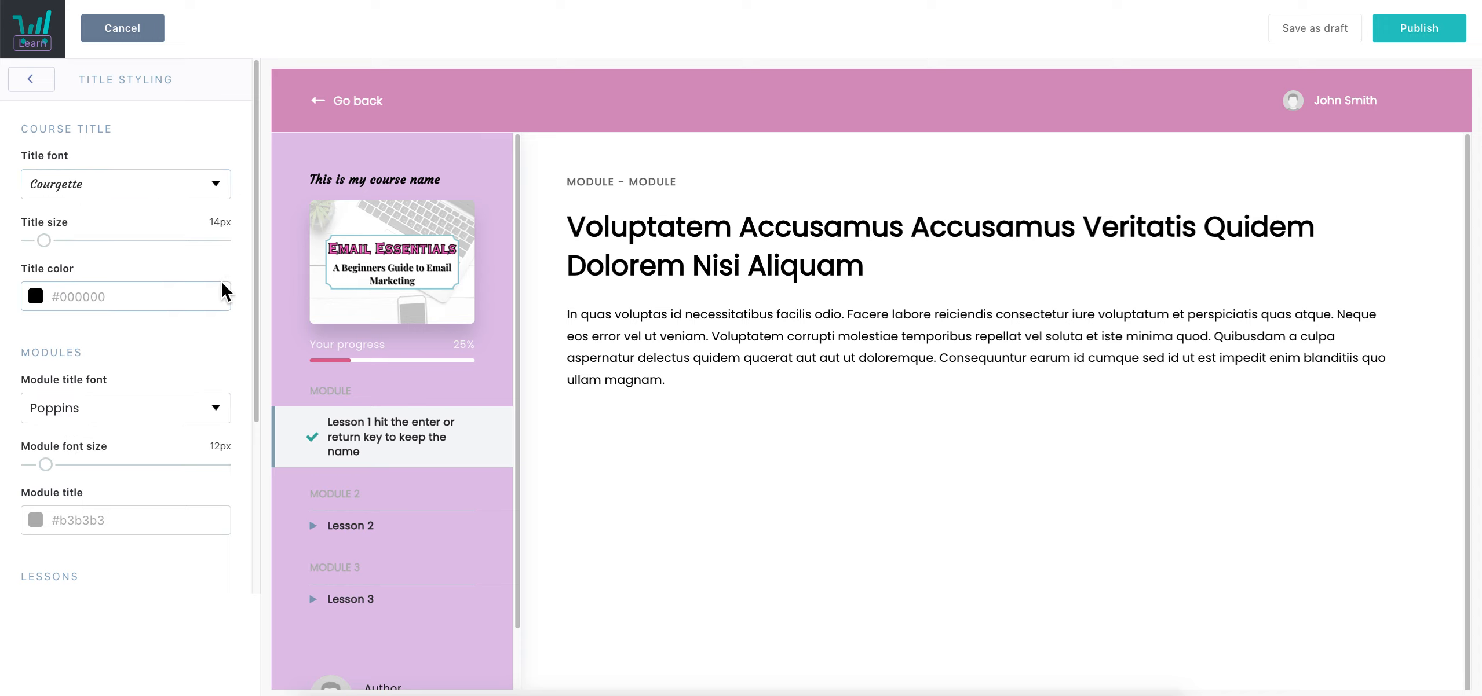
scroll(152, 352, down, 5)
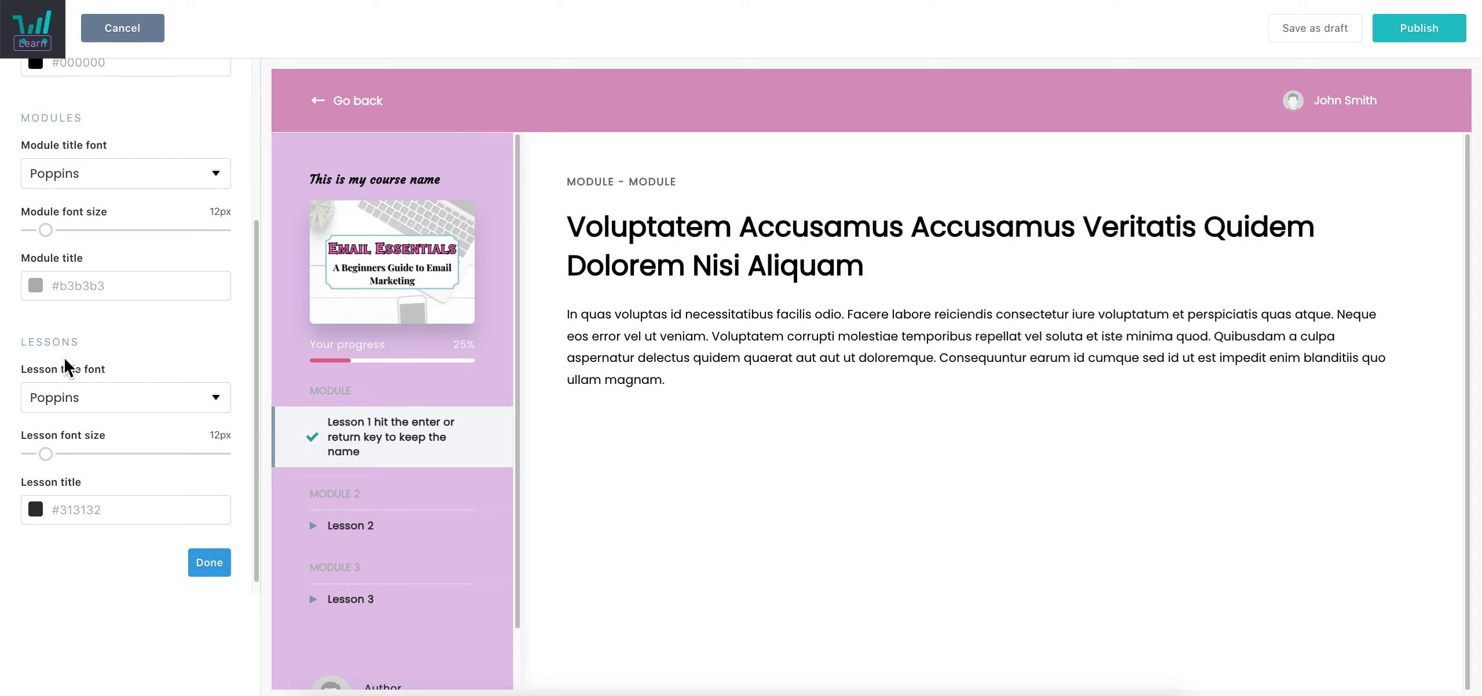
Colour the lesson titles pink #E06592 and close the title styling panel
click(89, 520)
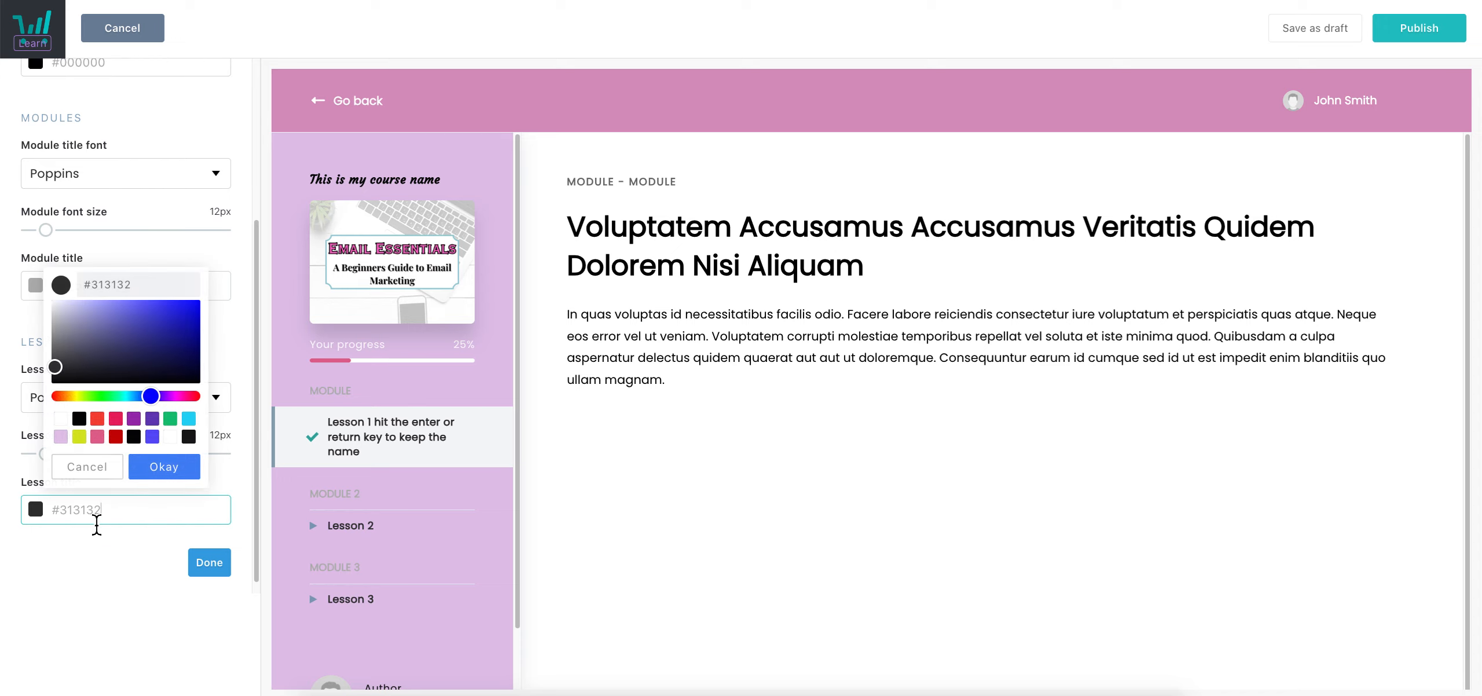
click(96, 438)
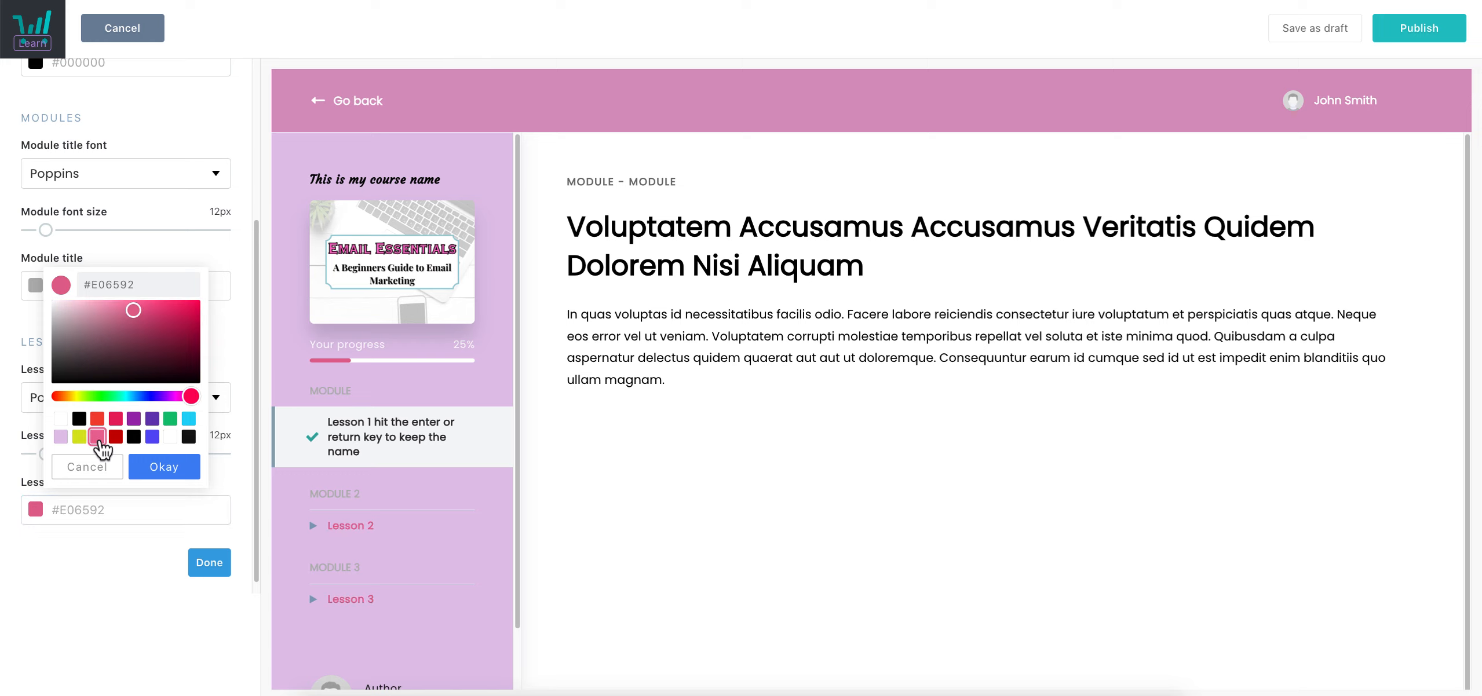
scroll(136, 423, up, 3)
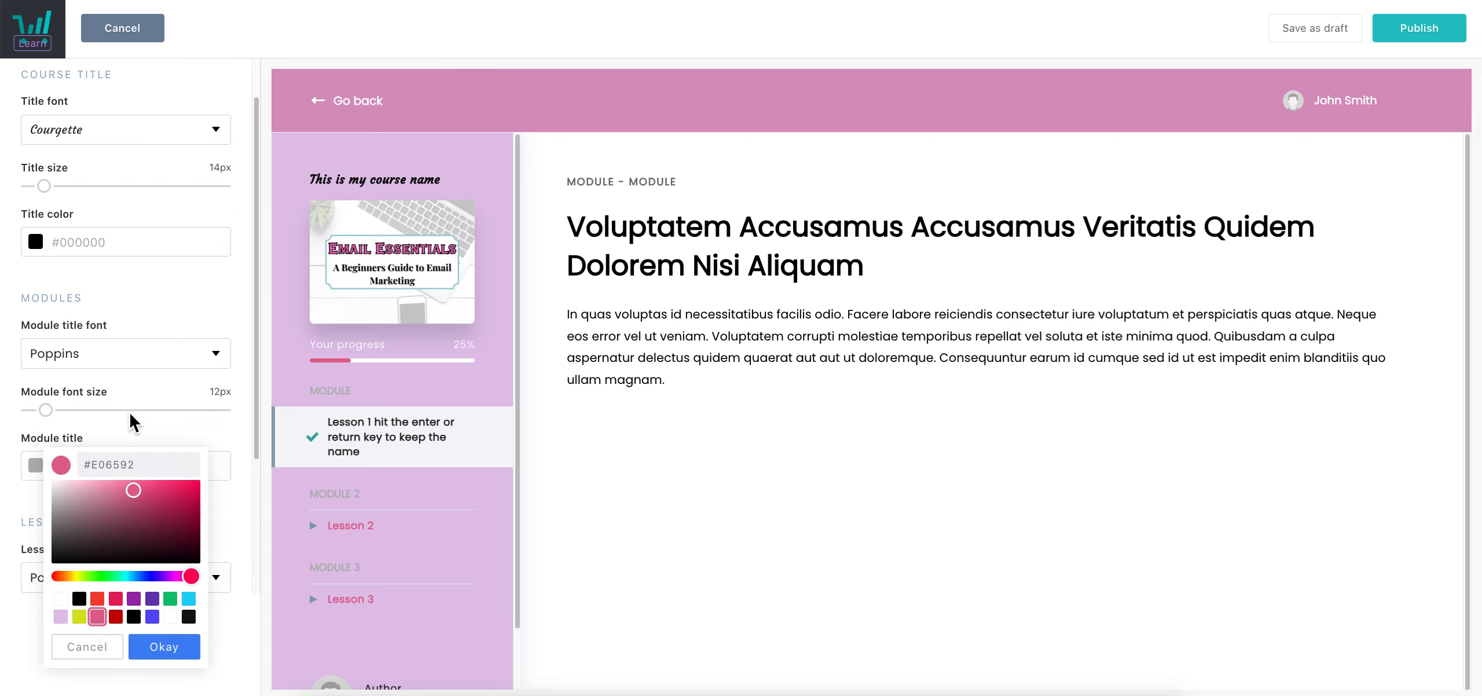
scroll(138, 452, down, 4)
click(165, 452)
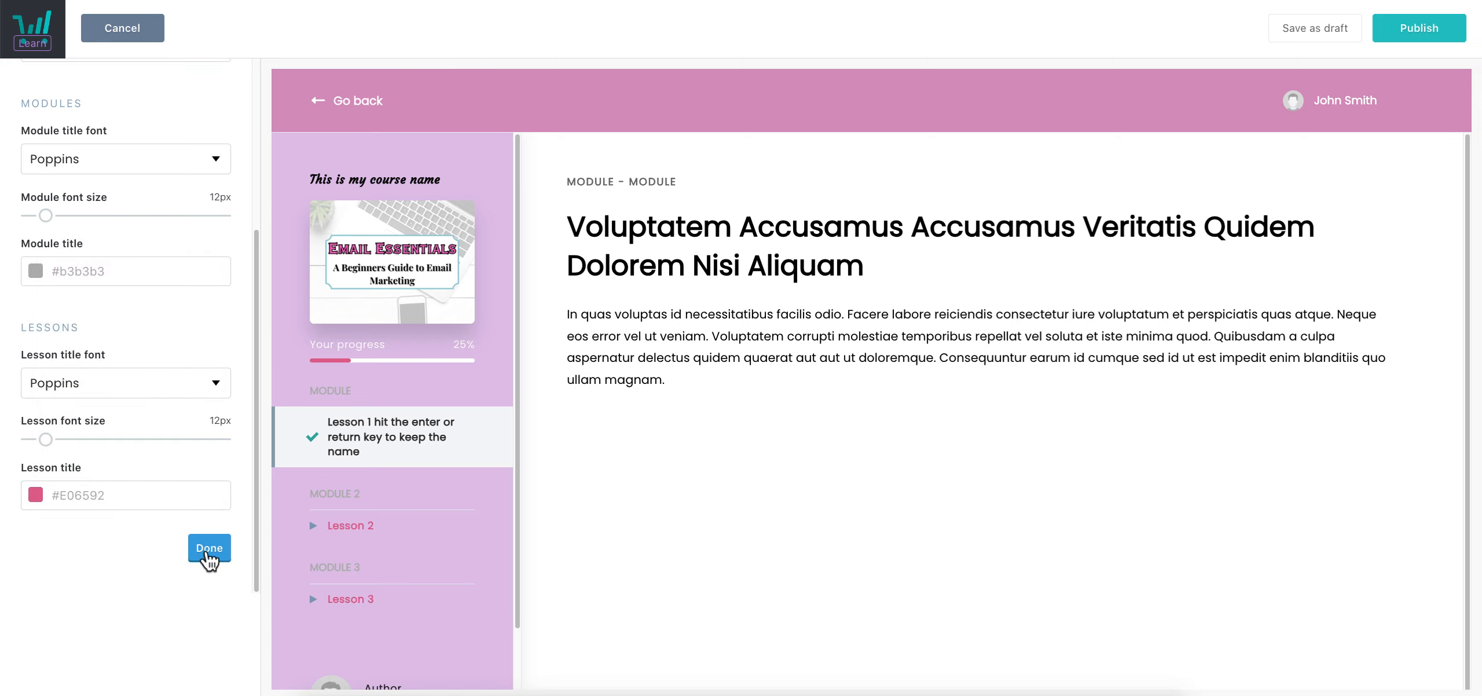
click(213, 557)
scroll(174, 359, up, 10)
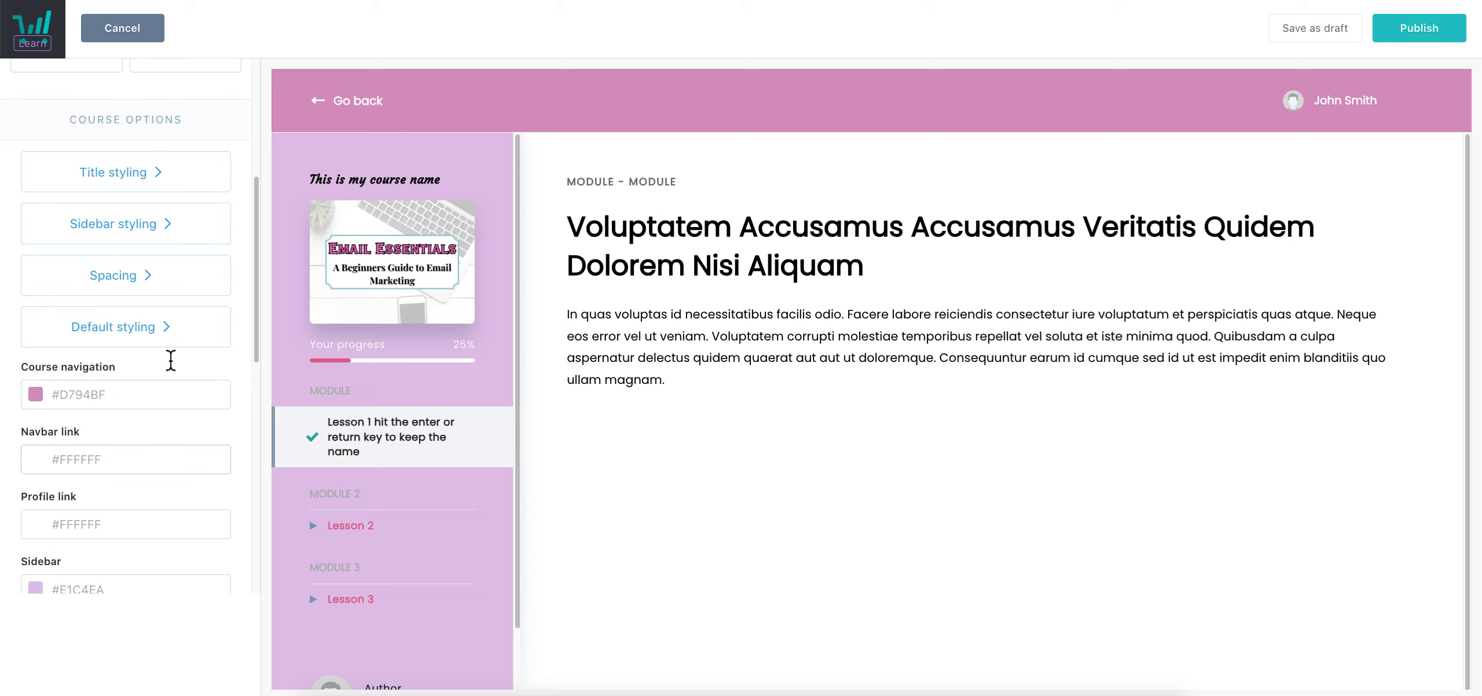
scroll(169, 393, down, 5)
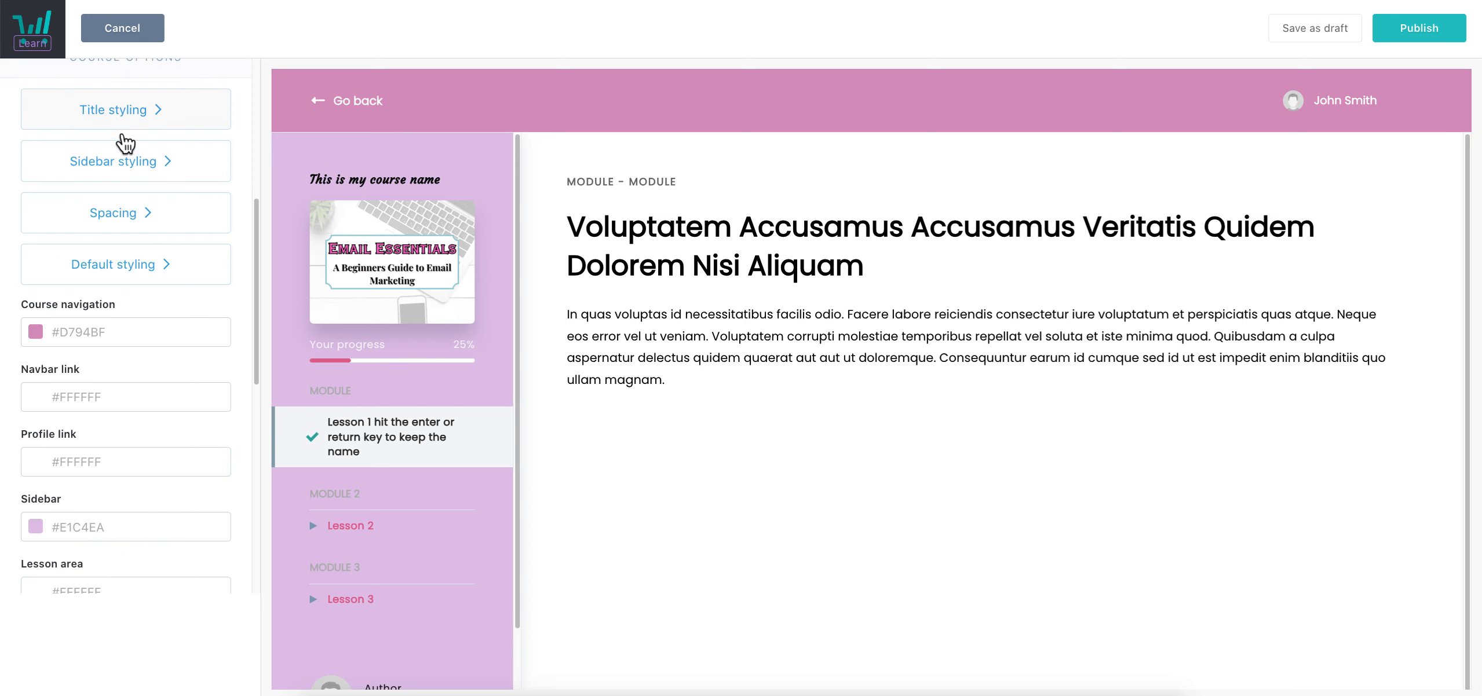
In Sidebar styling, make the active lesson tab pink #E06592
click(133, 162)
scroll(388, 455, down, 2)
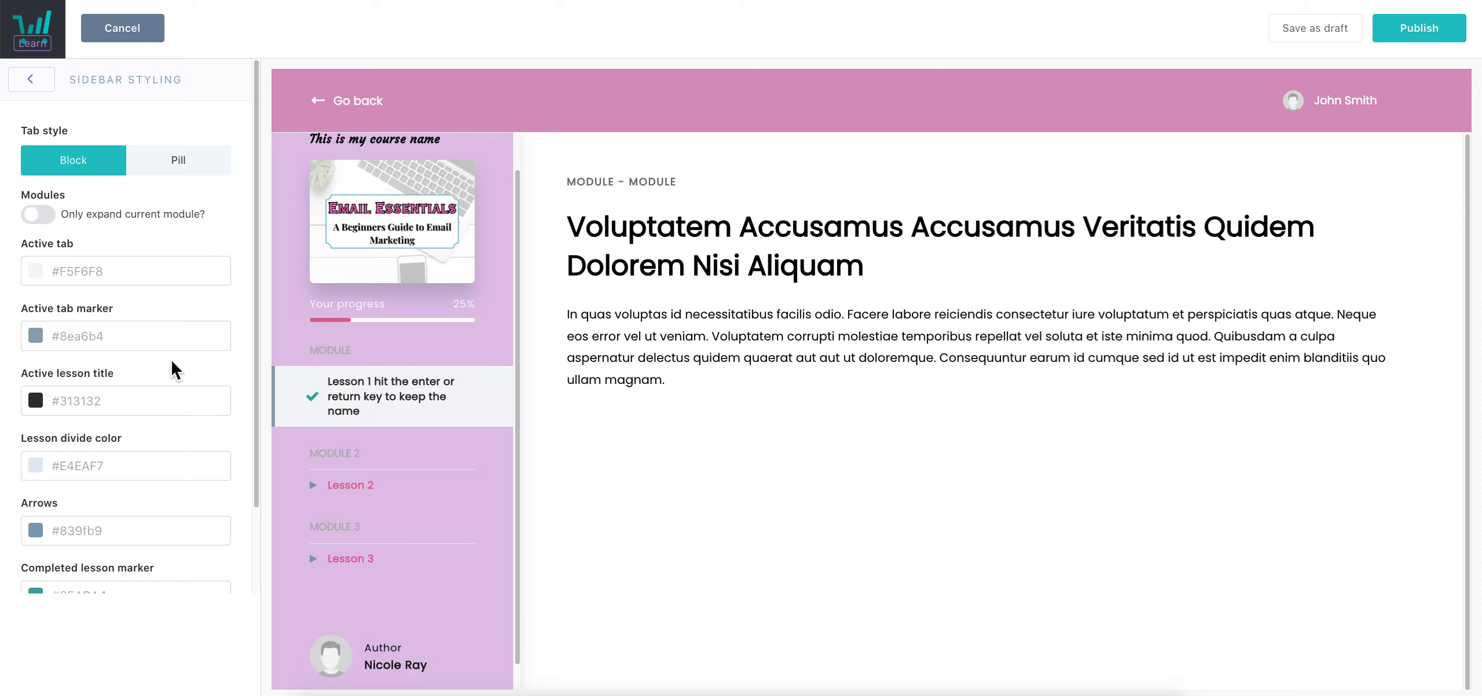
scroll(181, 356, down, 1)
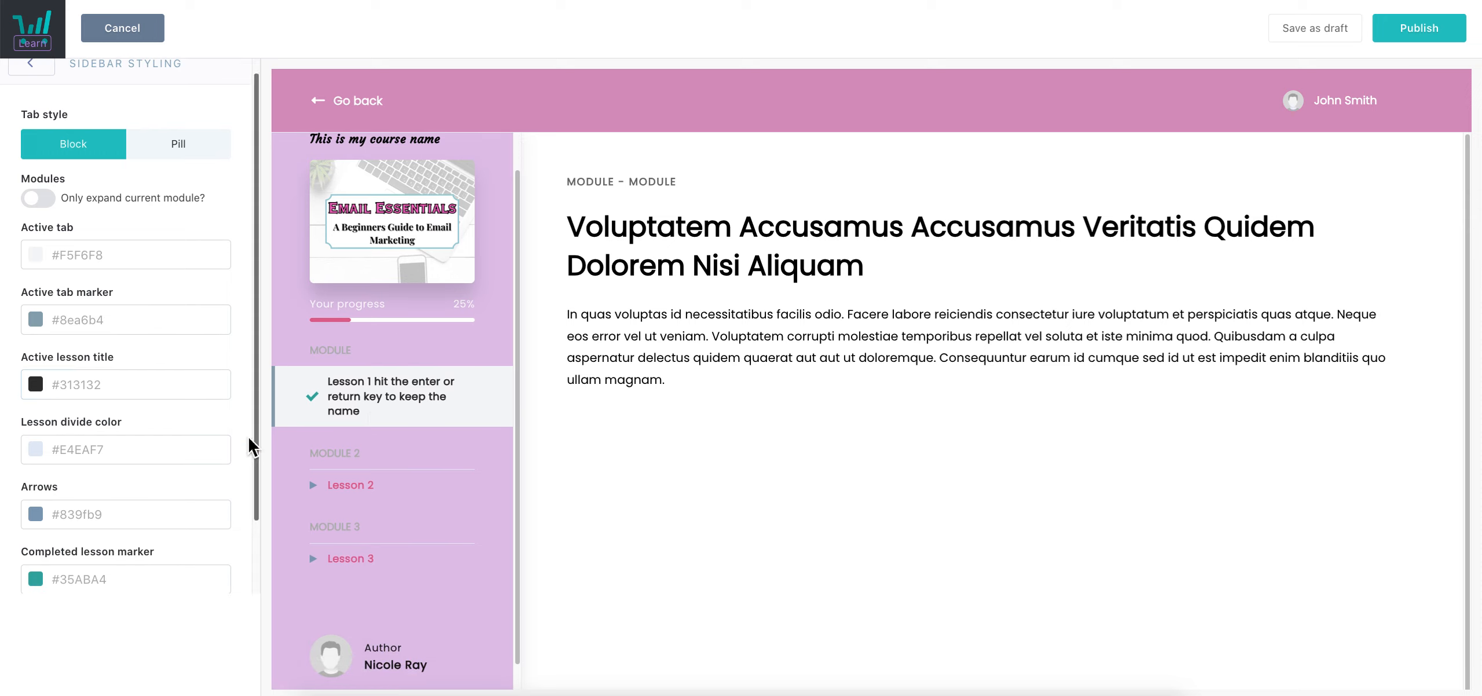
click(93, 255)
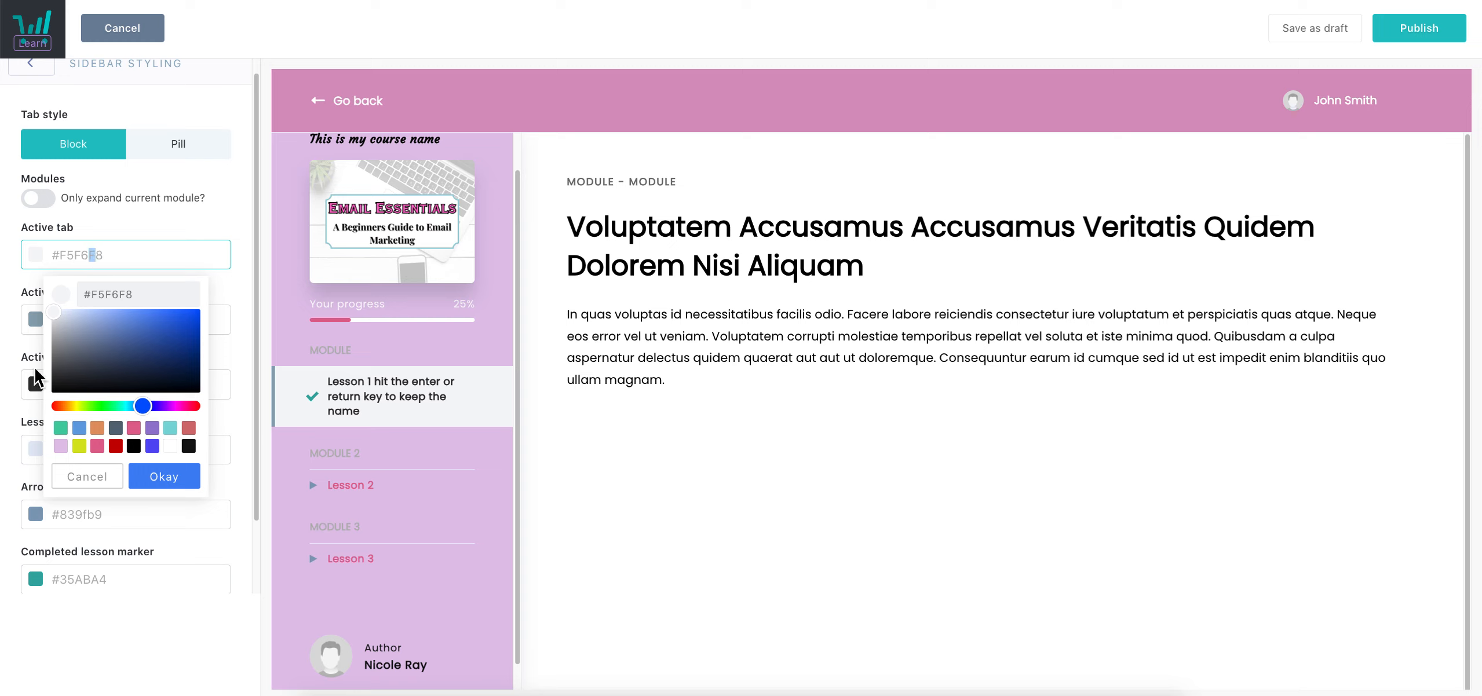
click(96, 449)
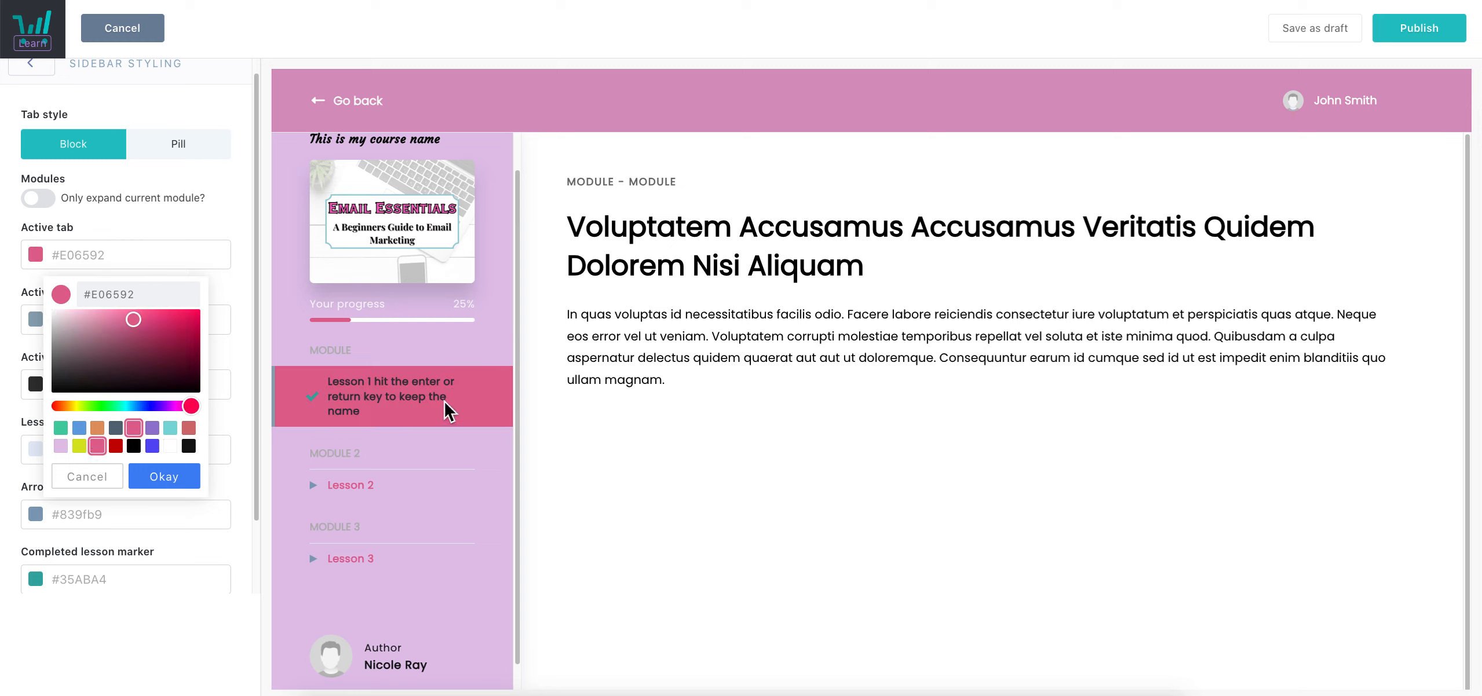
click(158, 471)
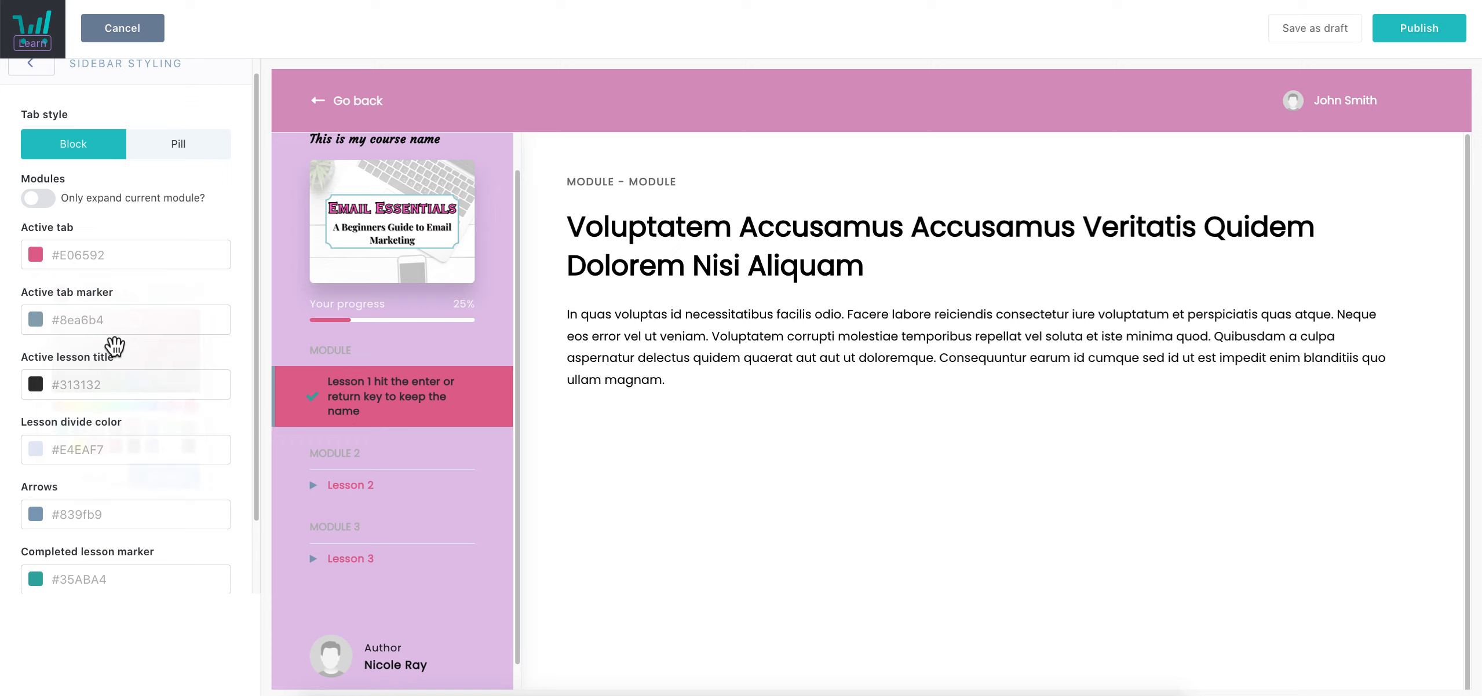
Set the active tab marker to black #121212 and the active lesson title to white
click(108, 331)
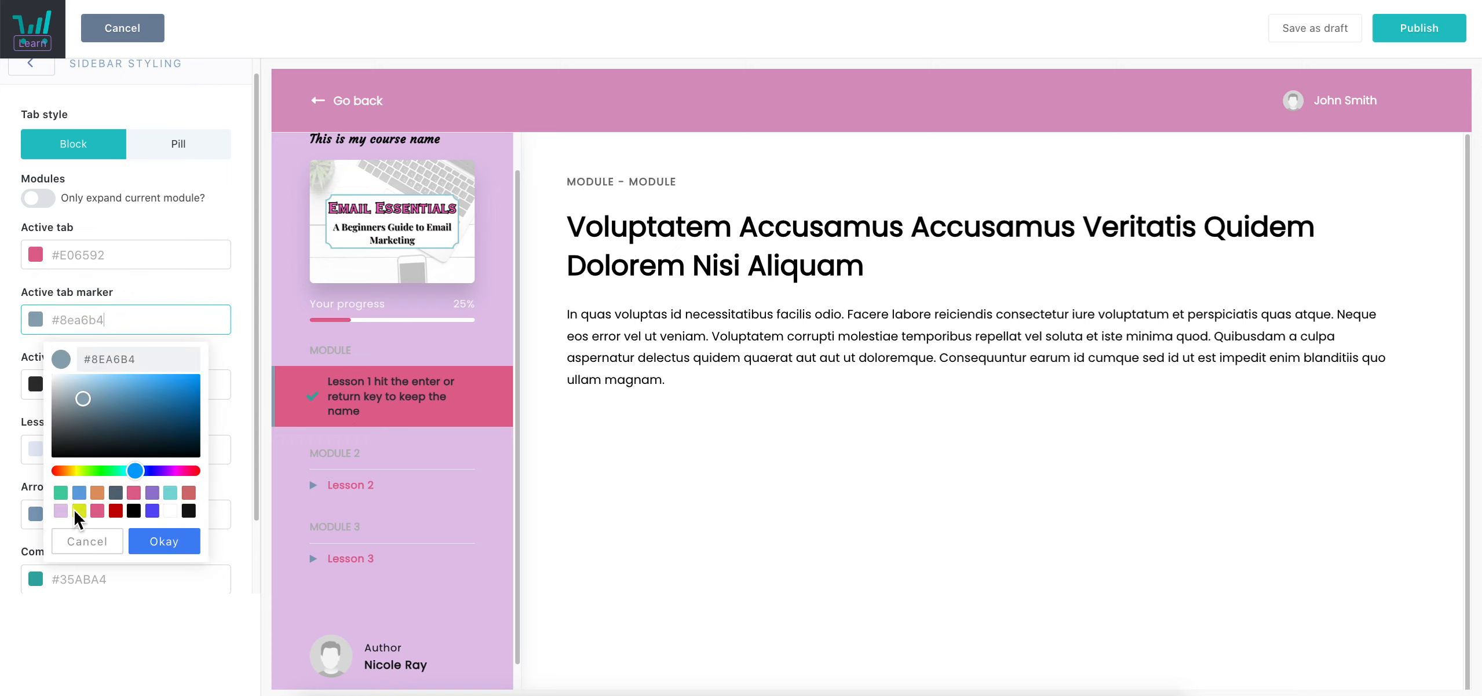
click(169, 512)
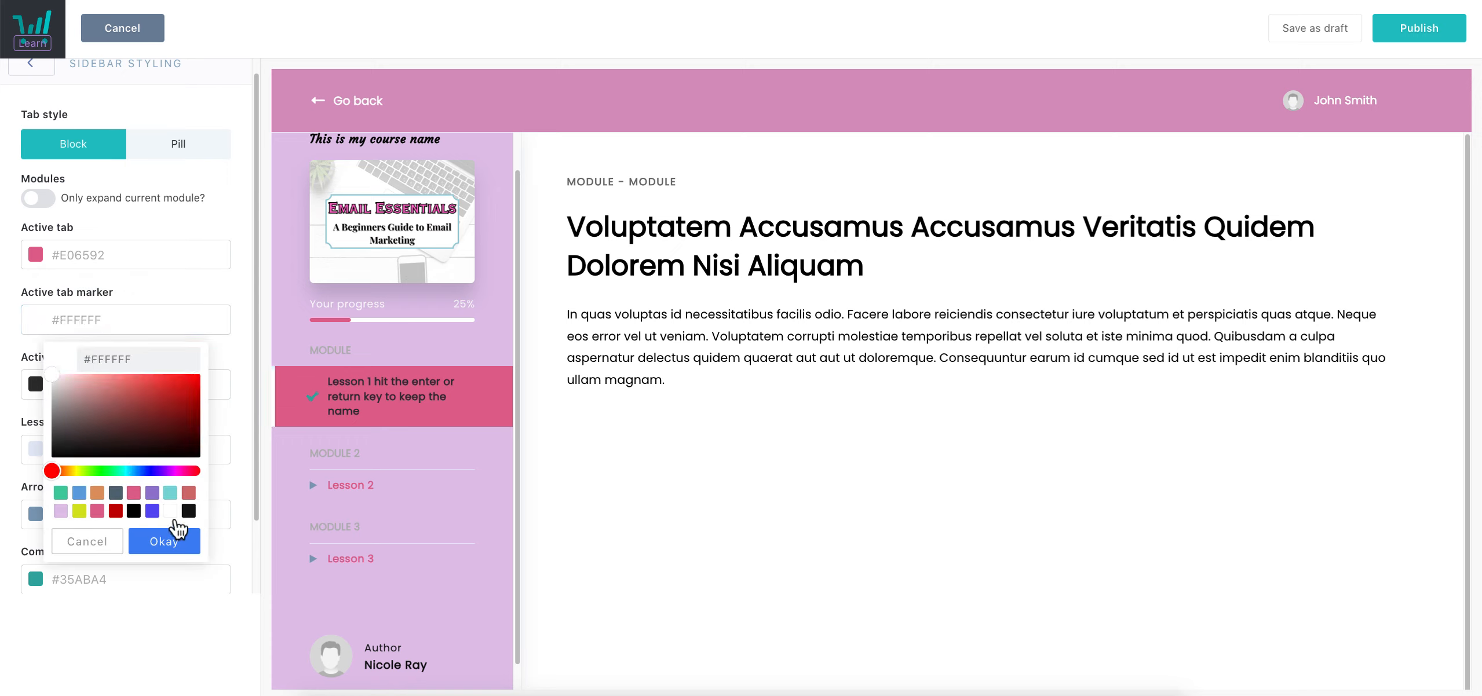
click(60, 511)
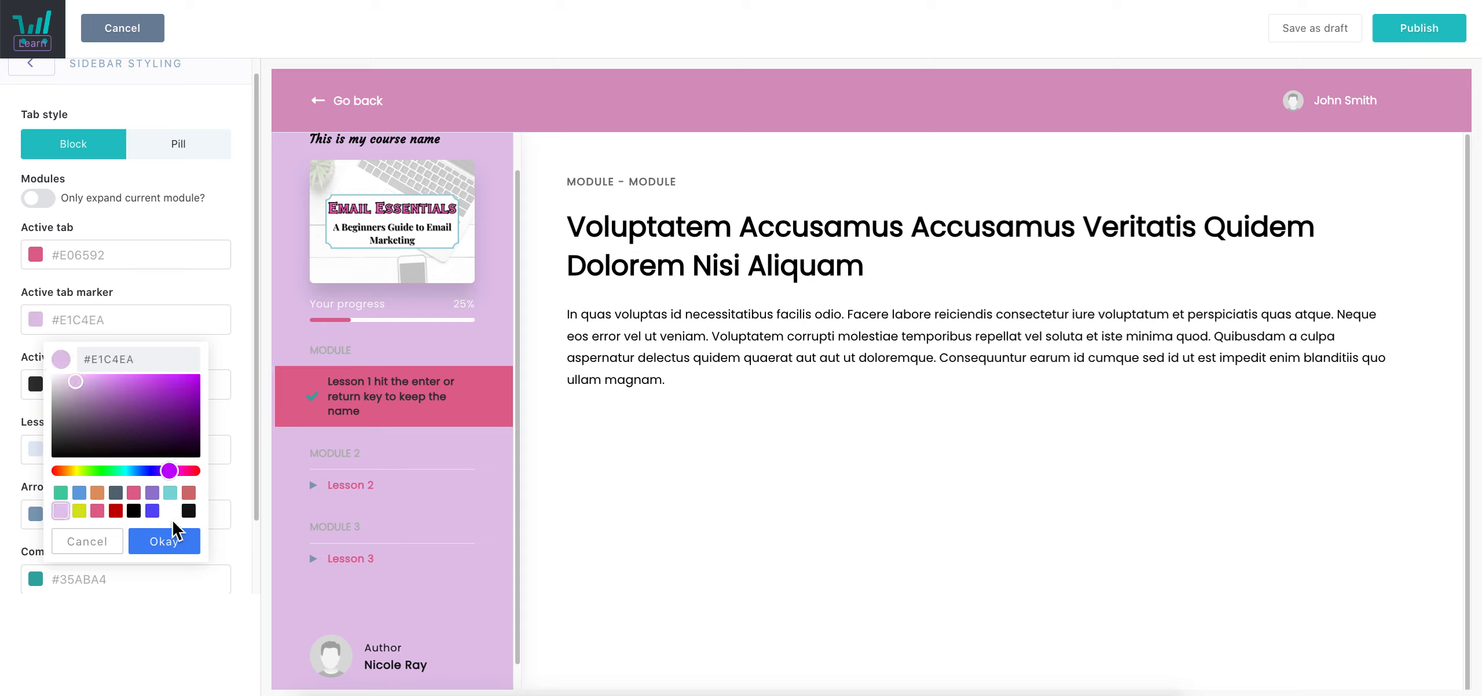
click(189, 511)
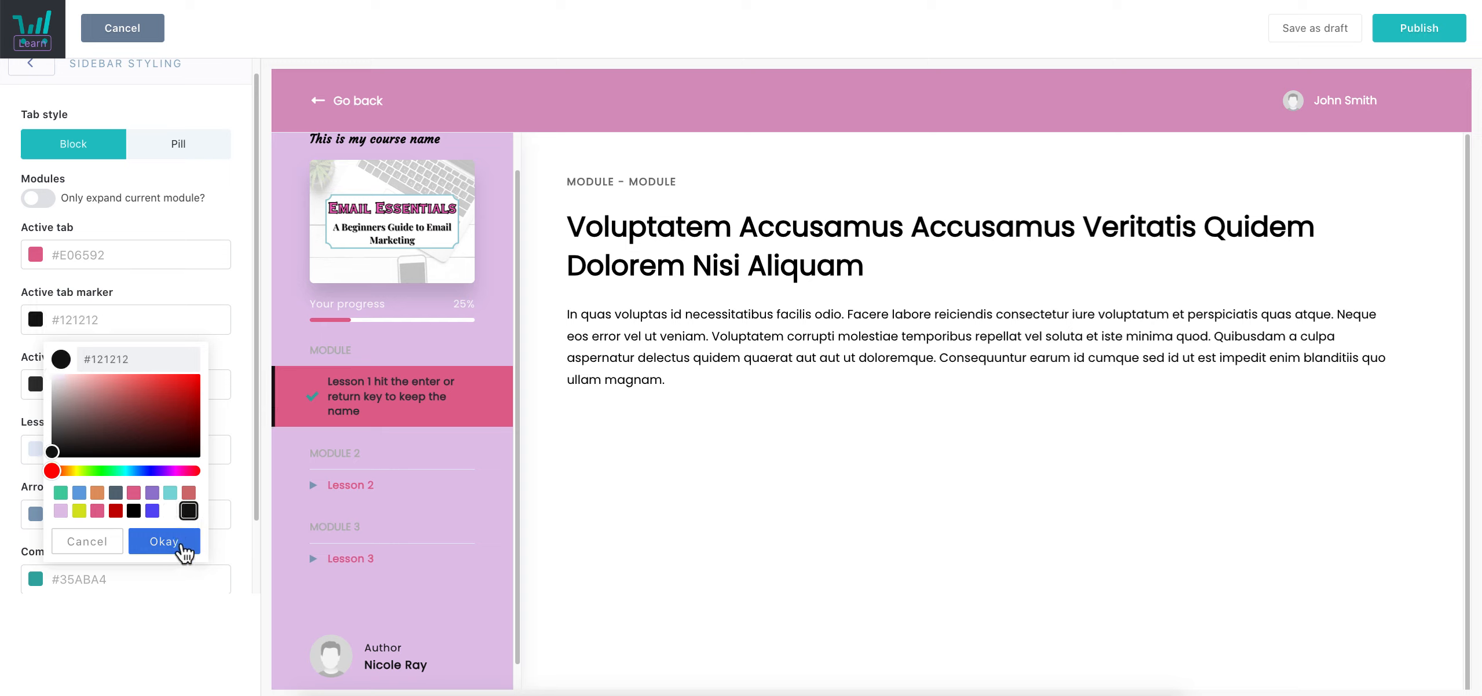
click(164, 541)
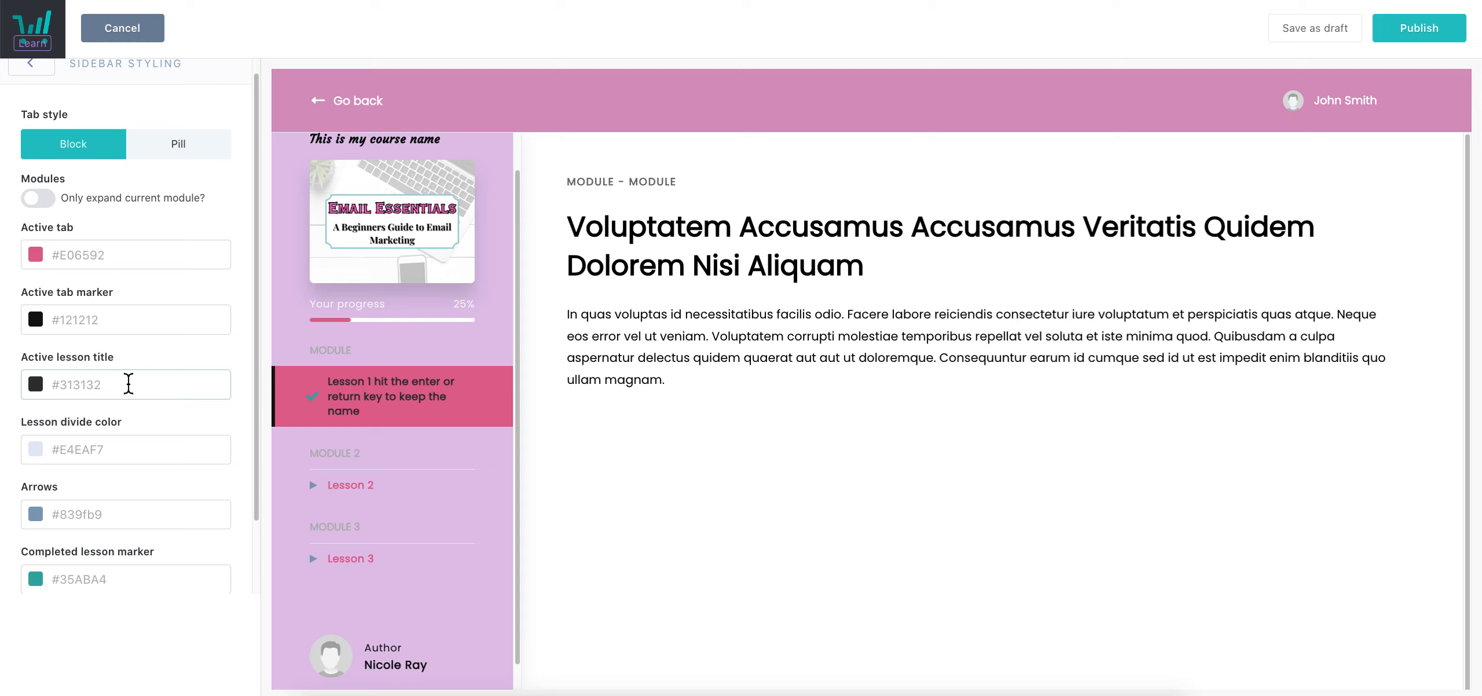
click(87, 388)
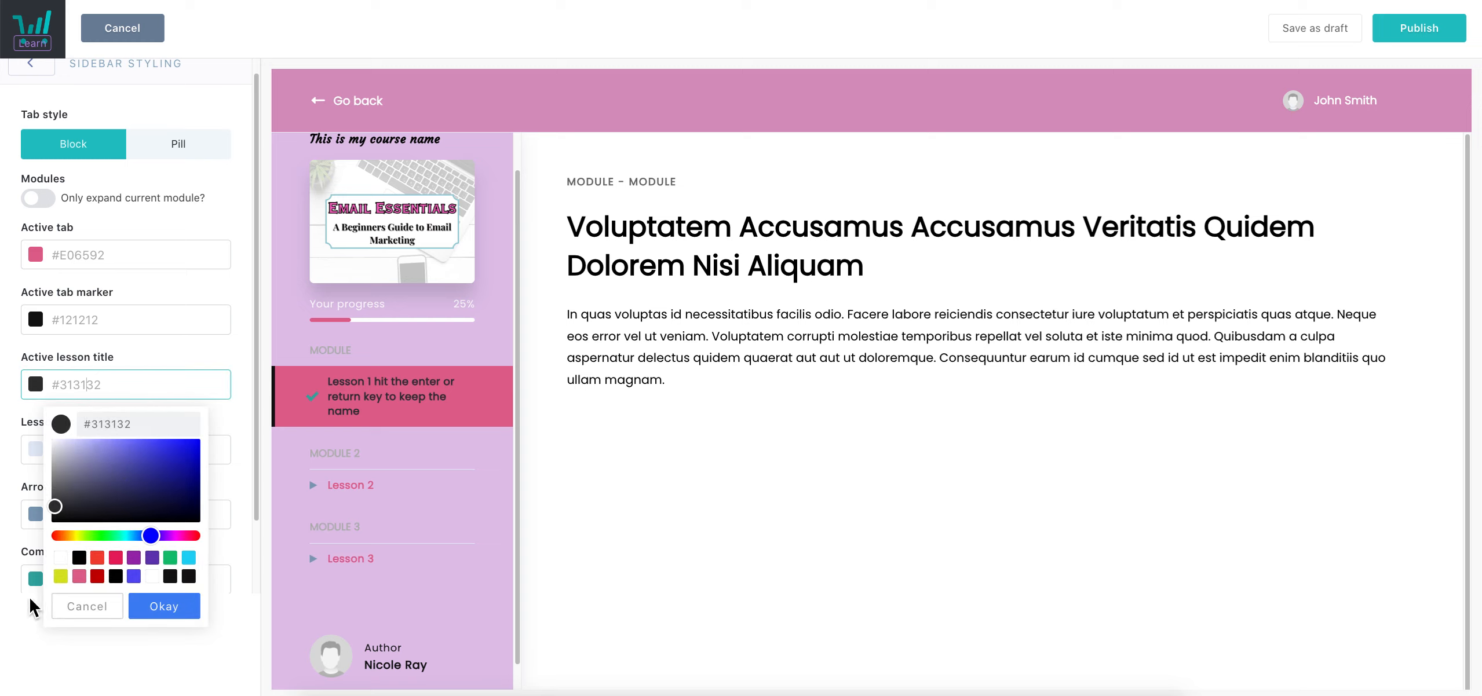
click(65, 559)
click(169, 606)
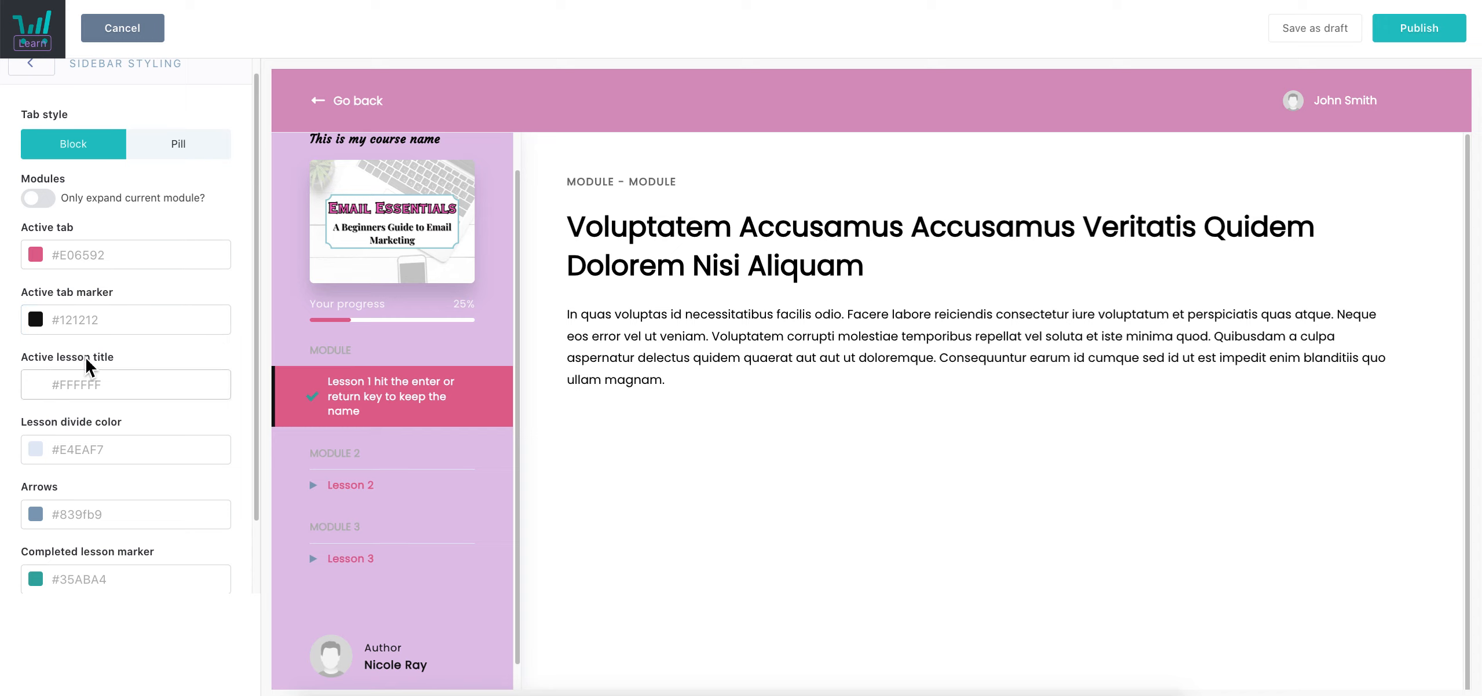
Make the sidebar lesson divider lines and lesson arrows white #FFFFFF
scroll(90, 382, down, 2)
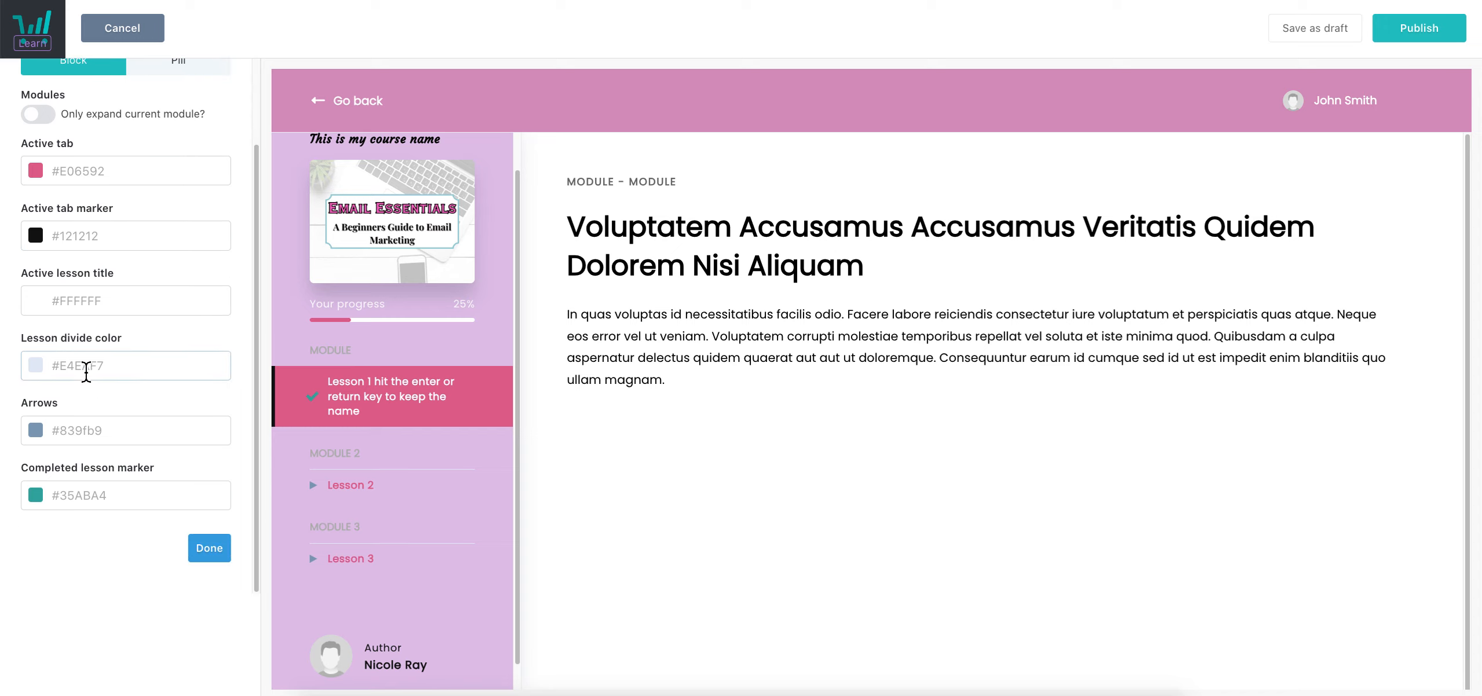
click(135, 371)
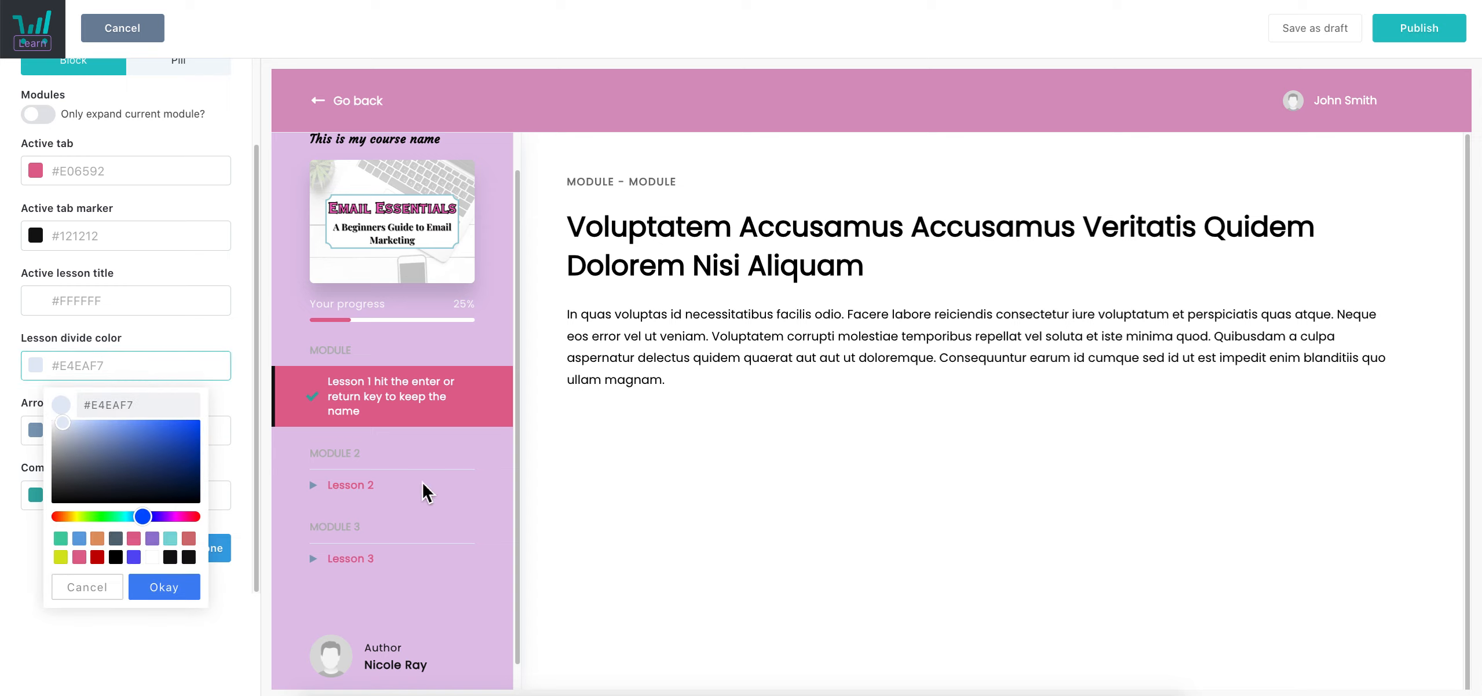
click(171, 559)
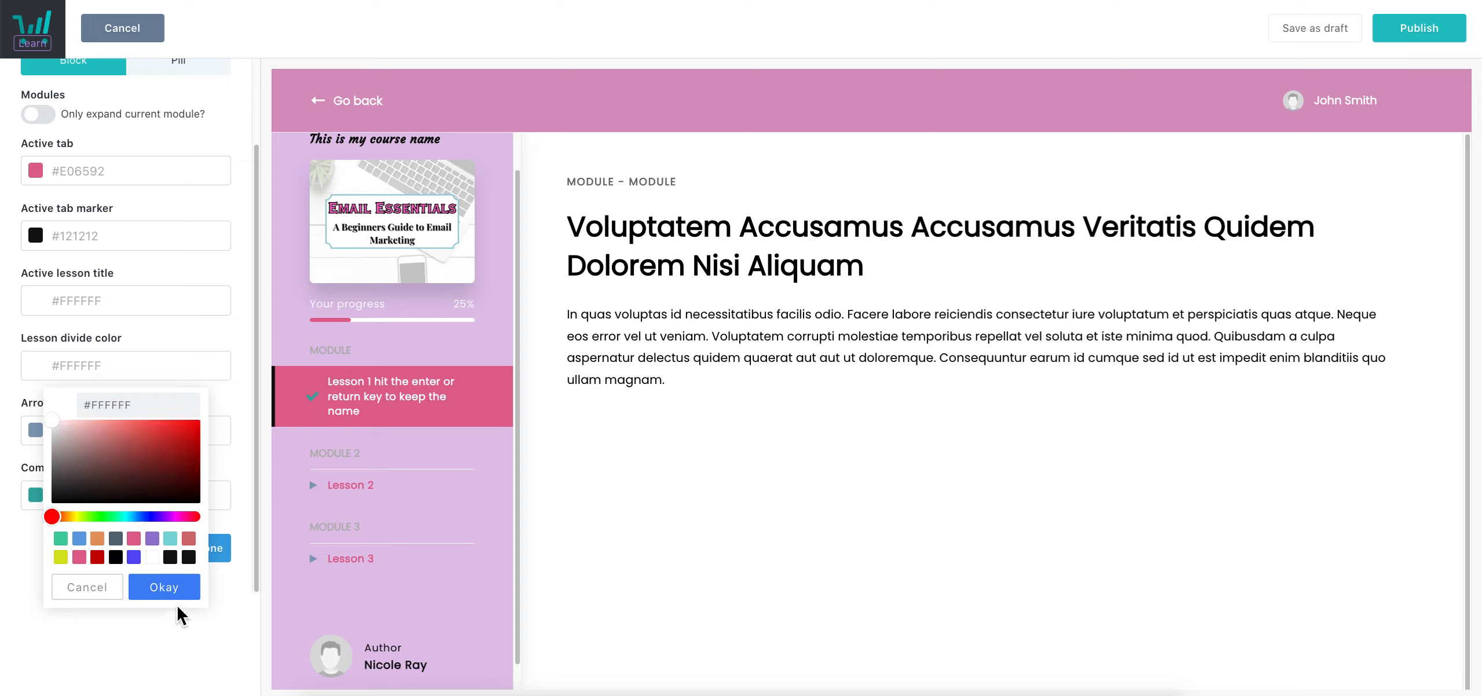
click(174, 596)
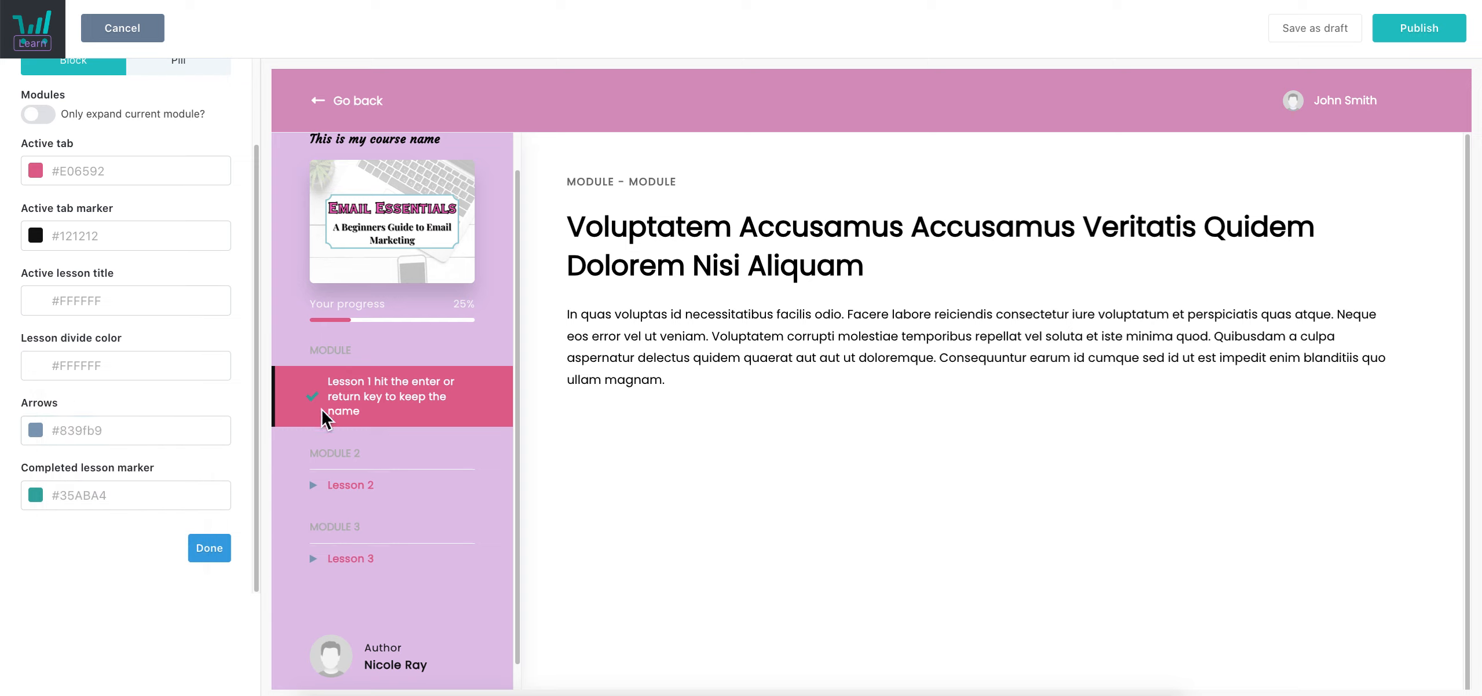
click(124, 432)
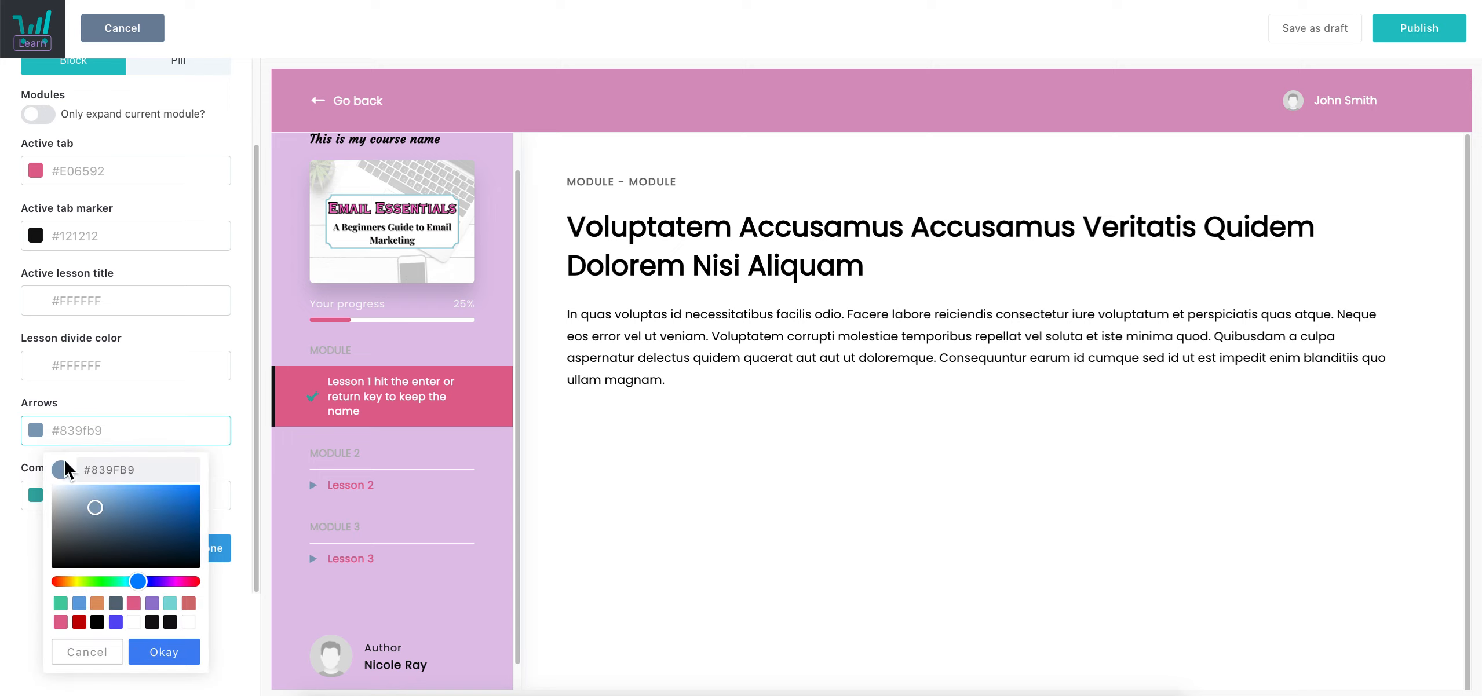
click(133, 622)
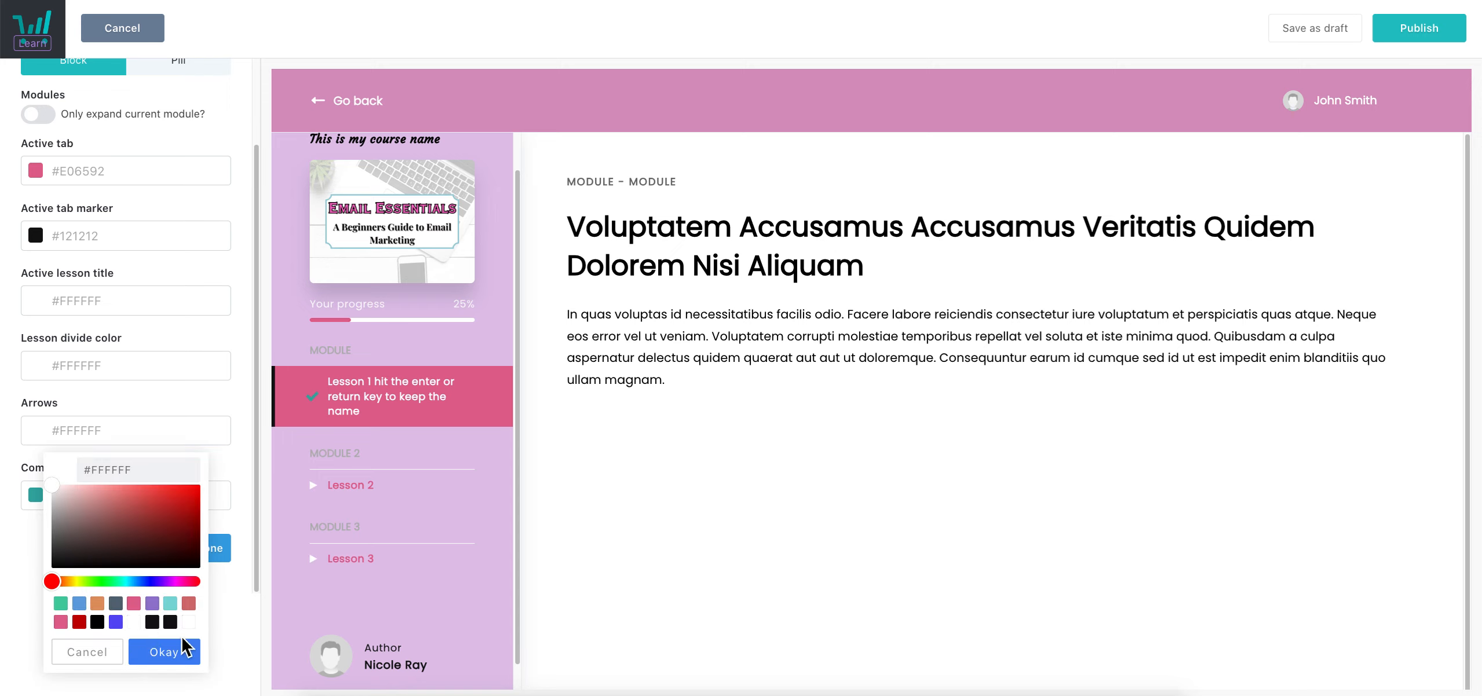
click(183, 658)
Set the completed-lesson marker to black #121212 and finish the sidebar styling
click(84, 497)
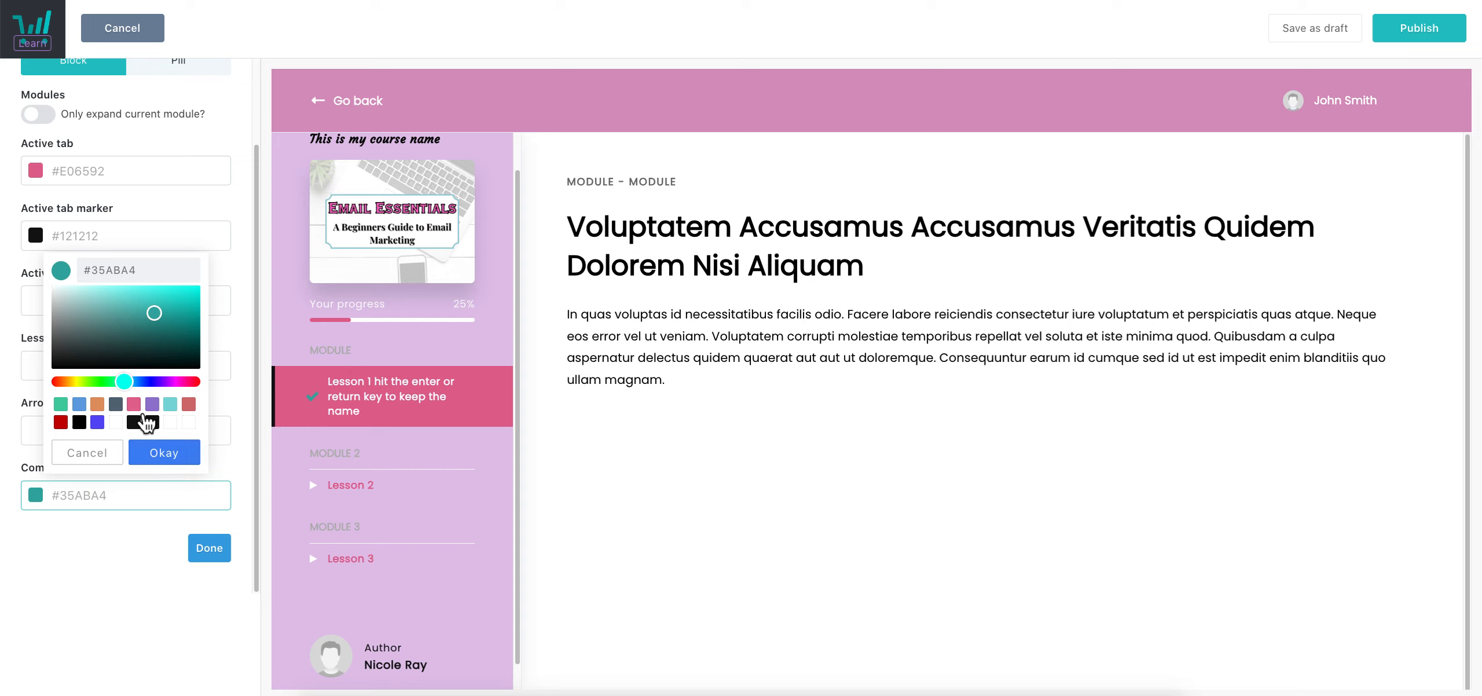
click(139, 409)
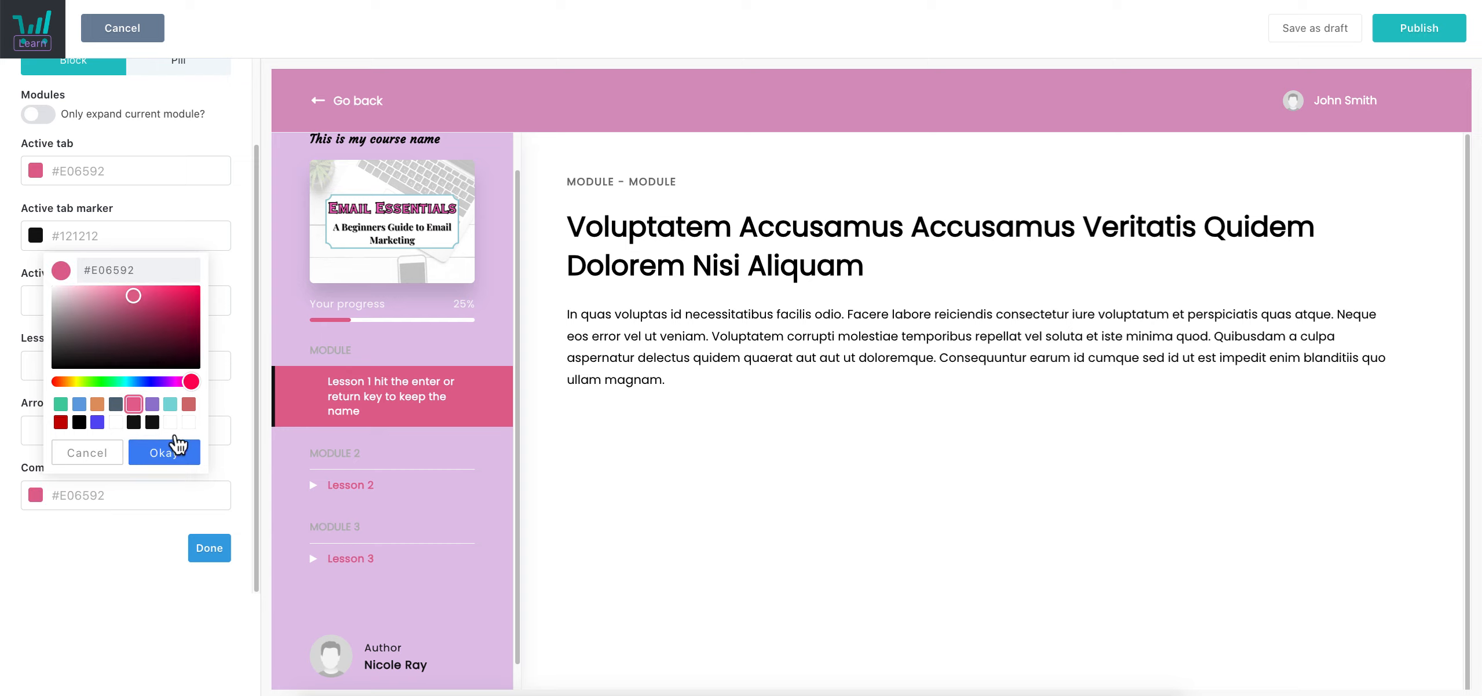
click(151, 423)
click(168, 460)
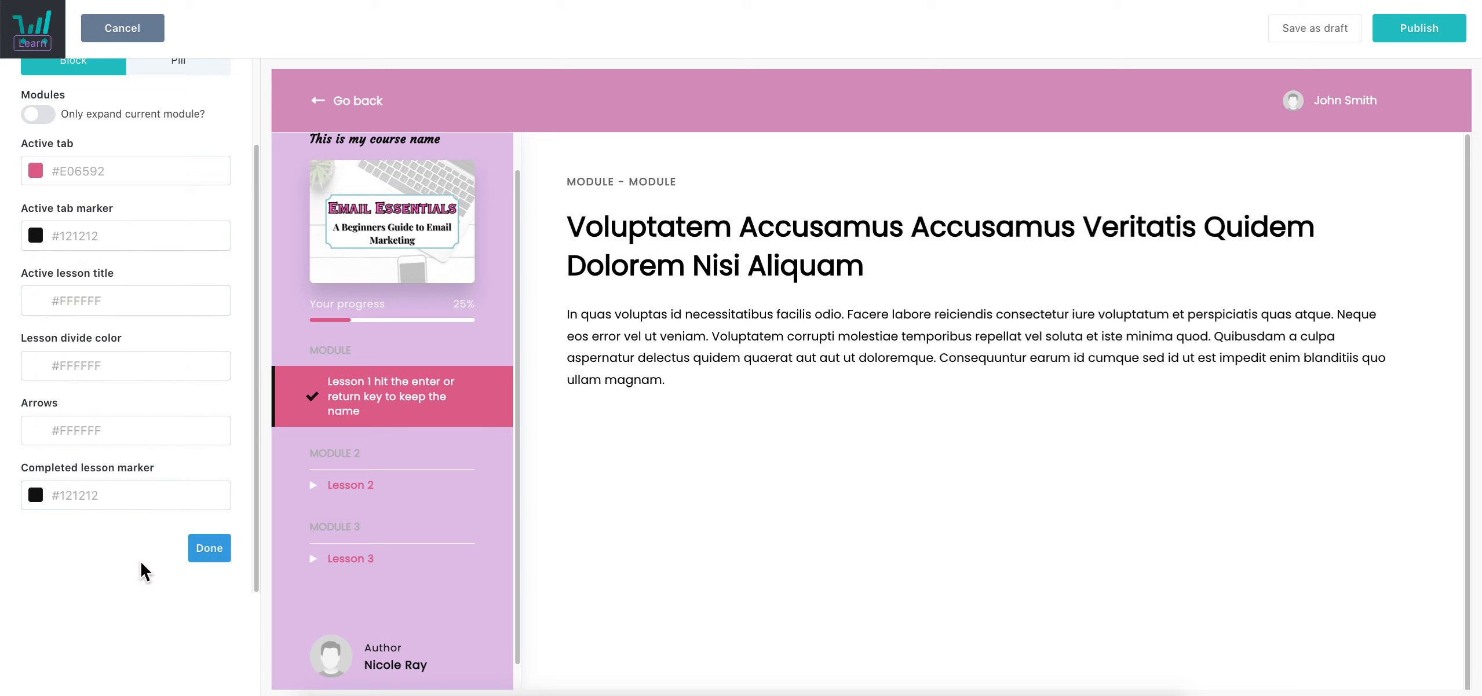
click(211, 554)
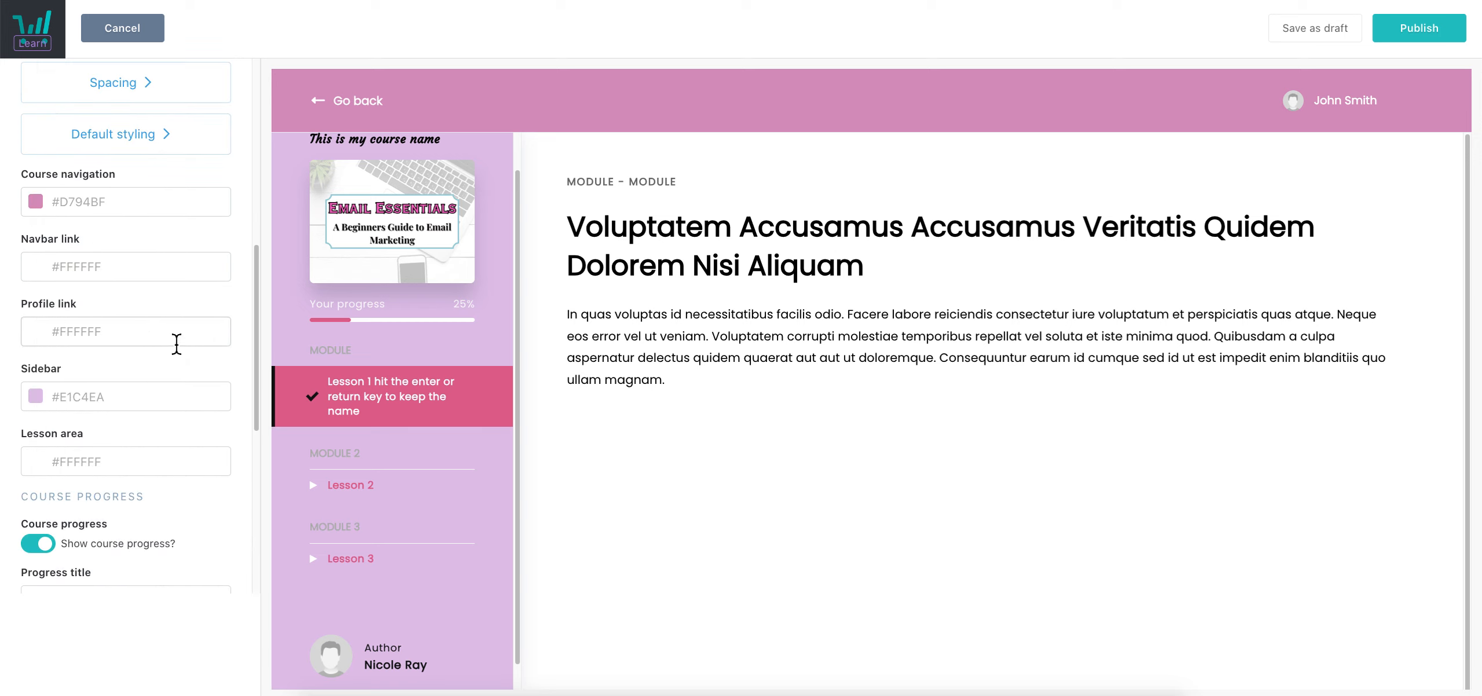
Reduce the Navbar spacing to 0.25em in the layout Spacing settings
scroll(173, 339, up, 3)
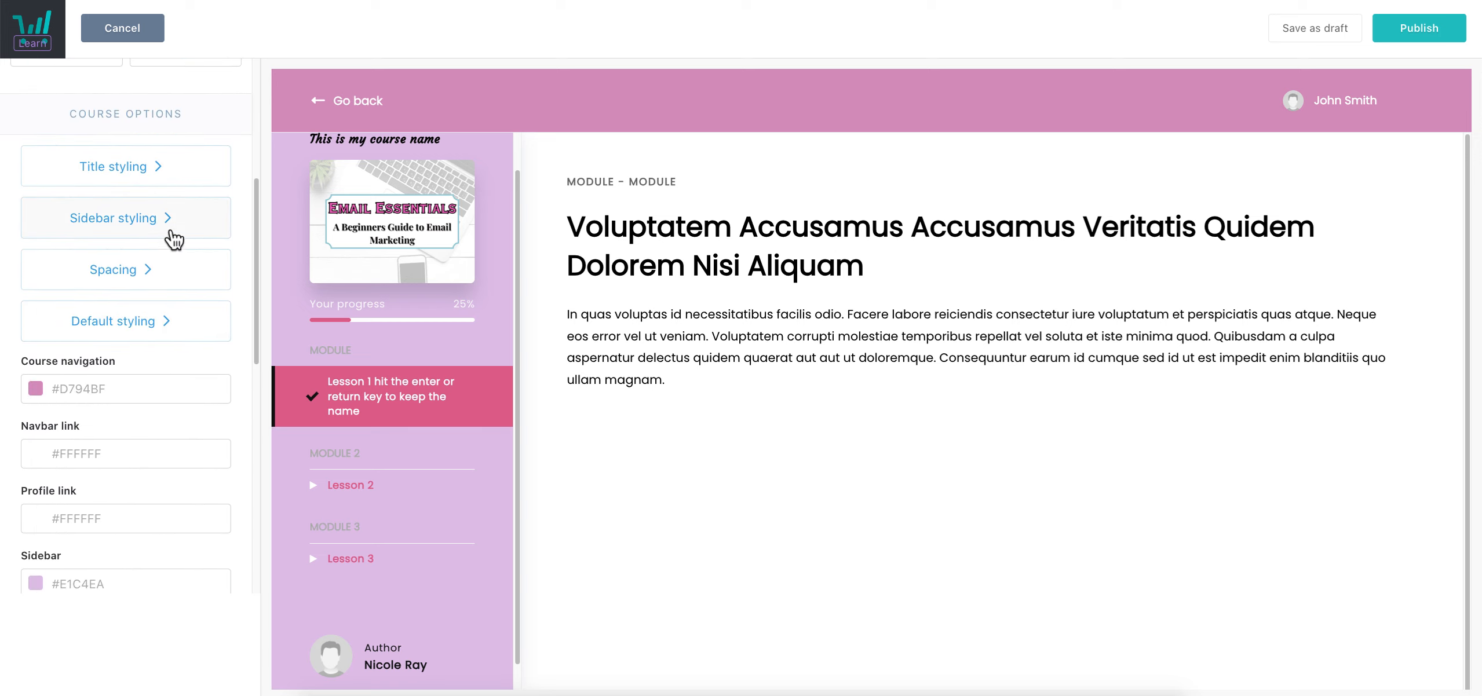
click(118, 281)
drag(85, 286, 144, 324)
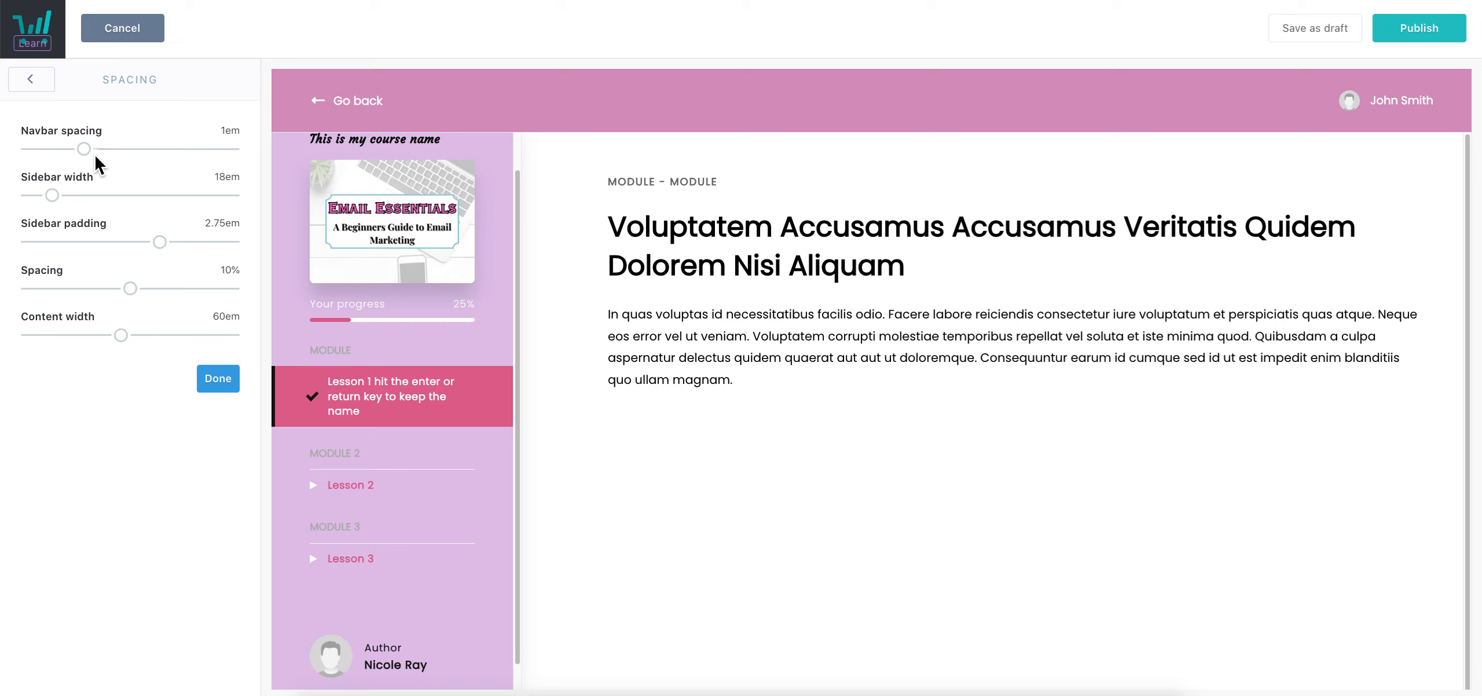
drag(104, 155, 10, 129)
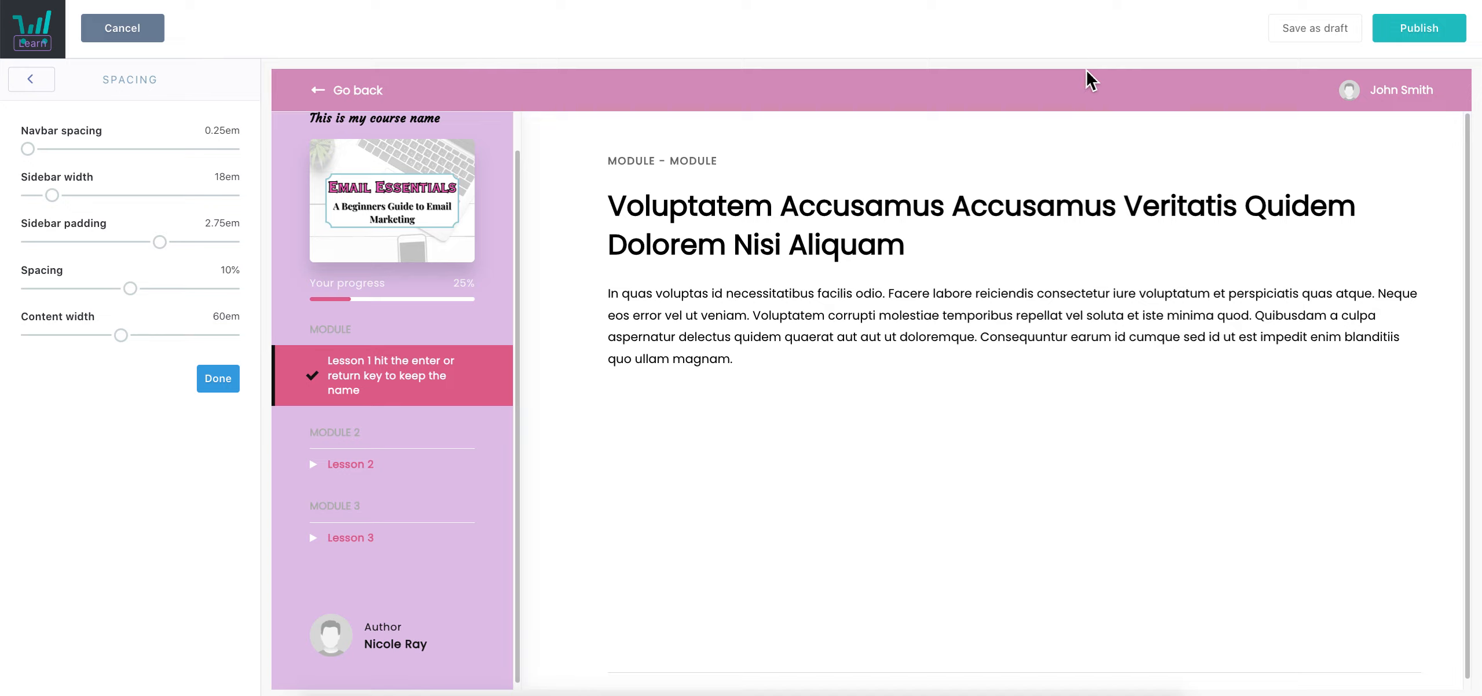
Narrow the sidebar to 15em width with 0.5em padding
mouse_move(29, 150)
mouse_down()
mouse_move(104, 163)
mouse_move(20, 155)
mouse_up()
drag(53, 197, 118, 226)
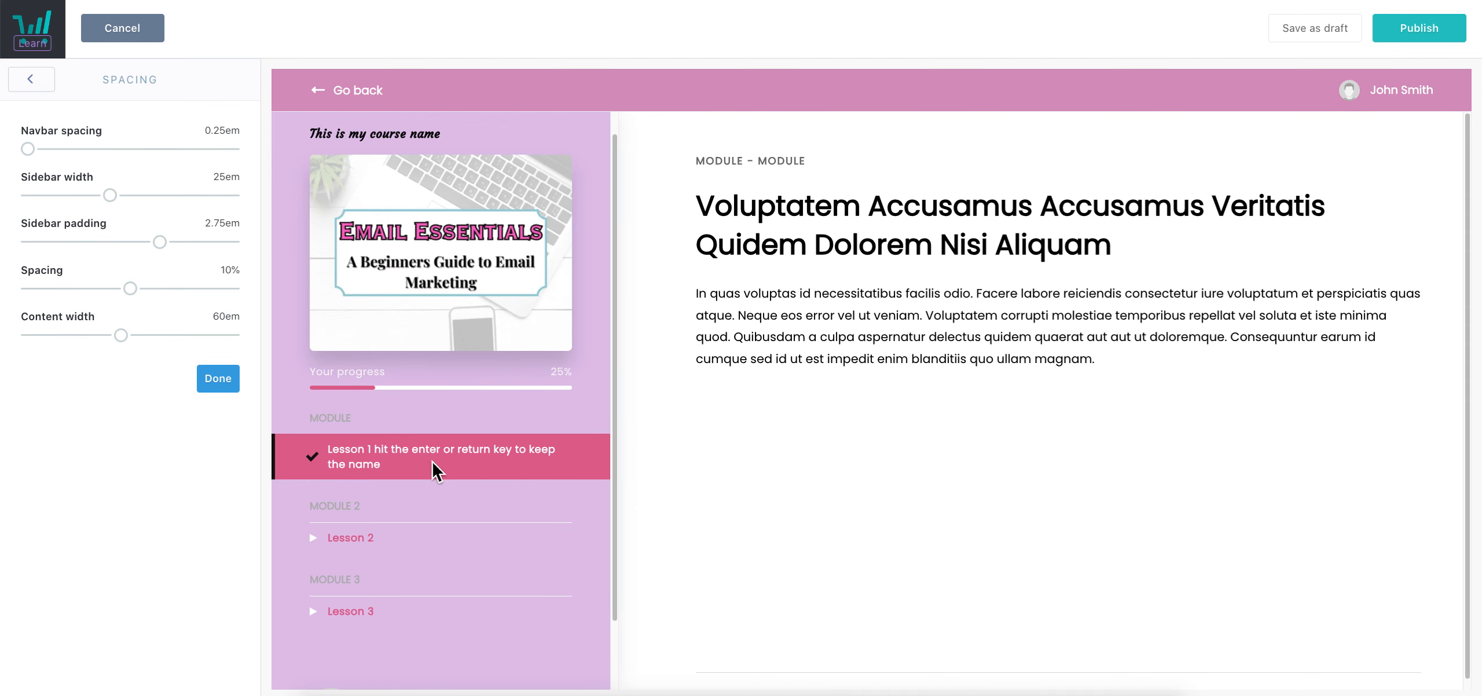
drag(132, 200, 27, 203)
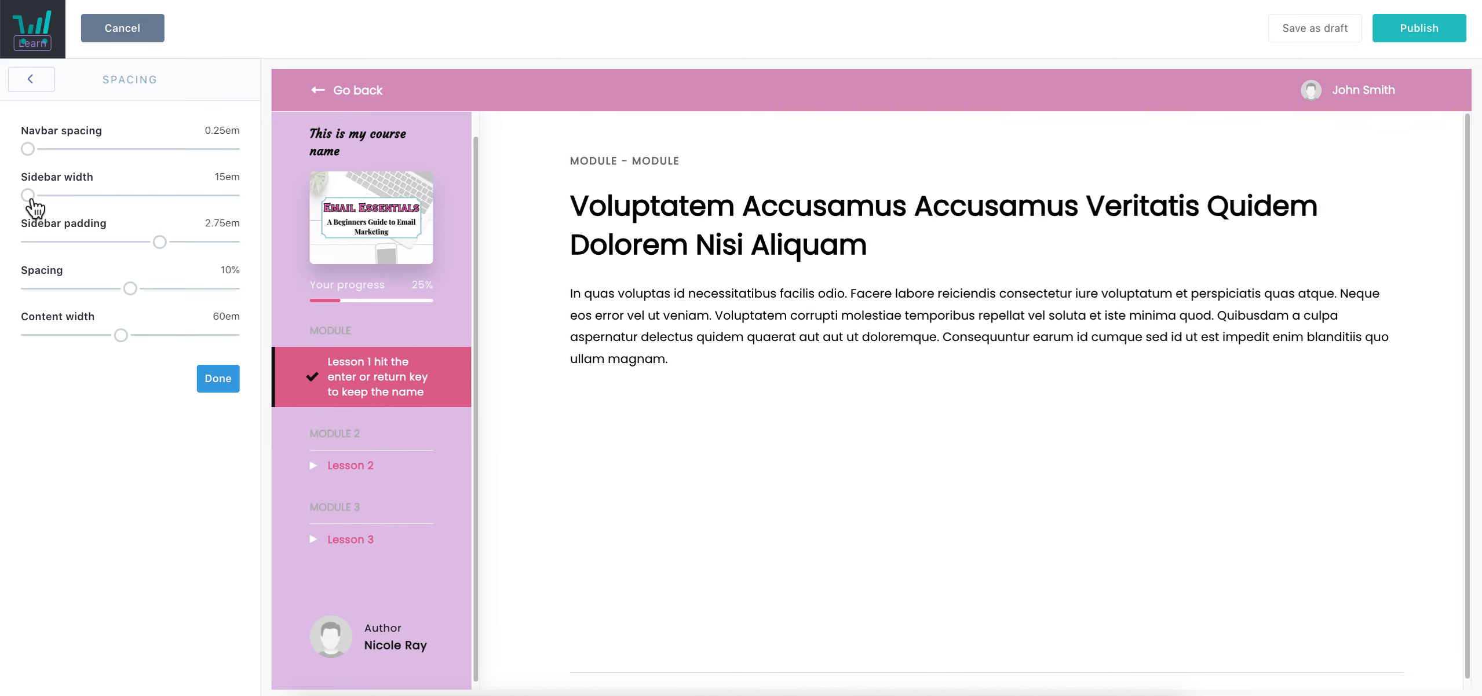
drag(161, 243, 30, 248)
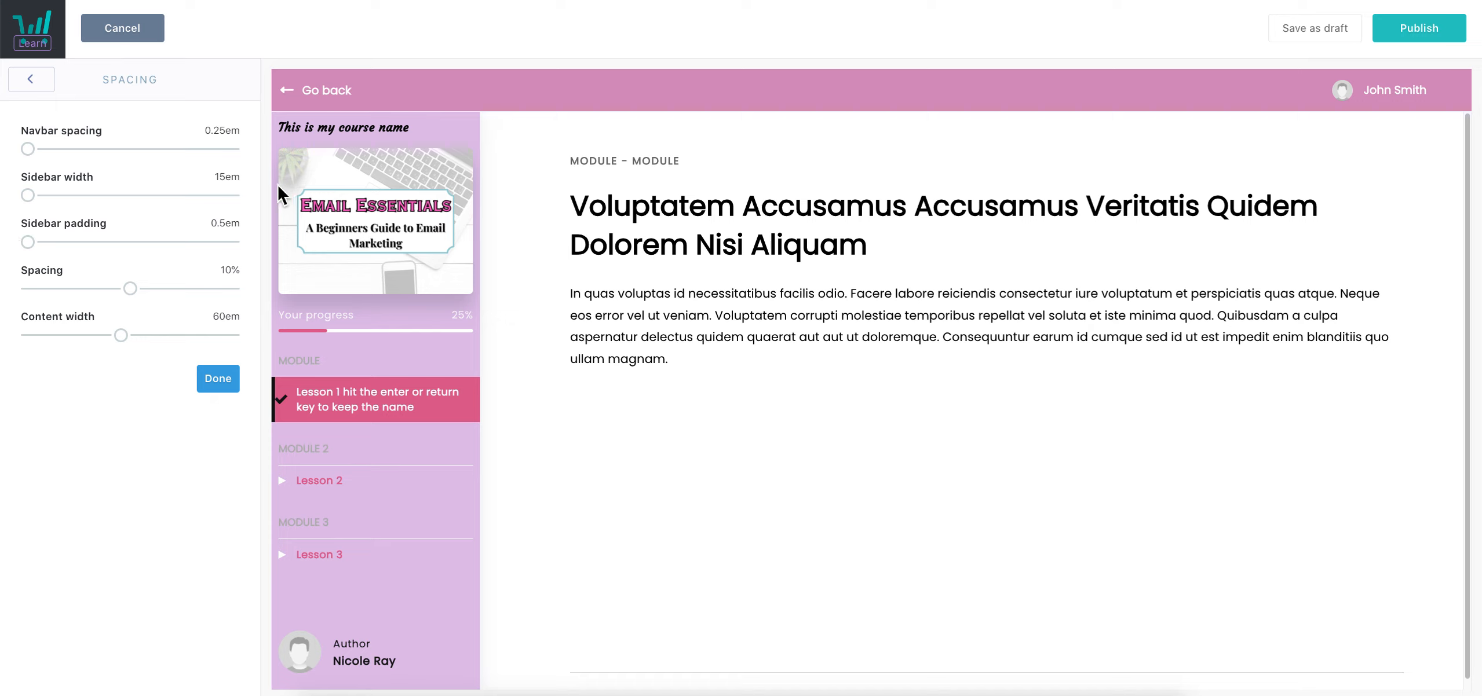
mouse_move(30, 250)
mouse_down()
mouse_move(263, 252)
mouse_move(12, 263)
mouse_up()
Set content spacing to about 5.75% and content width to 57em, then finish
drag(142, 301, 13, 325)
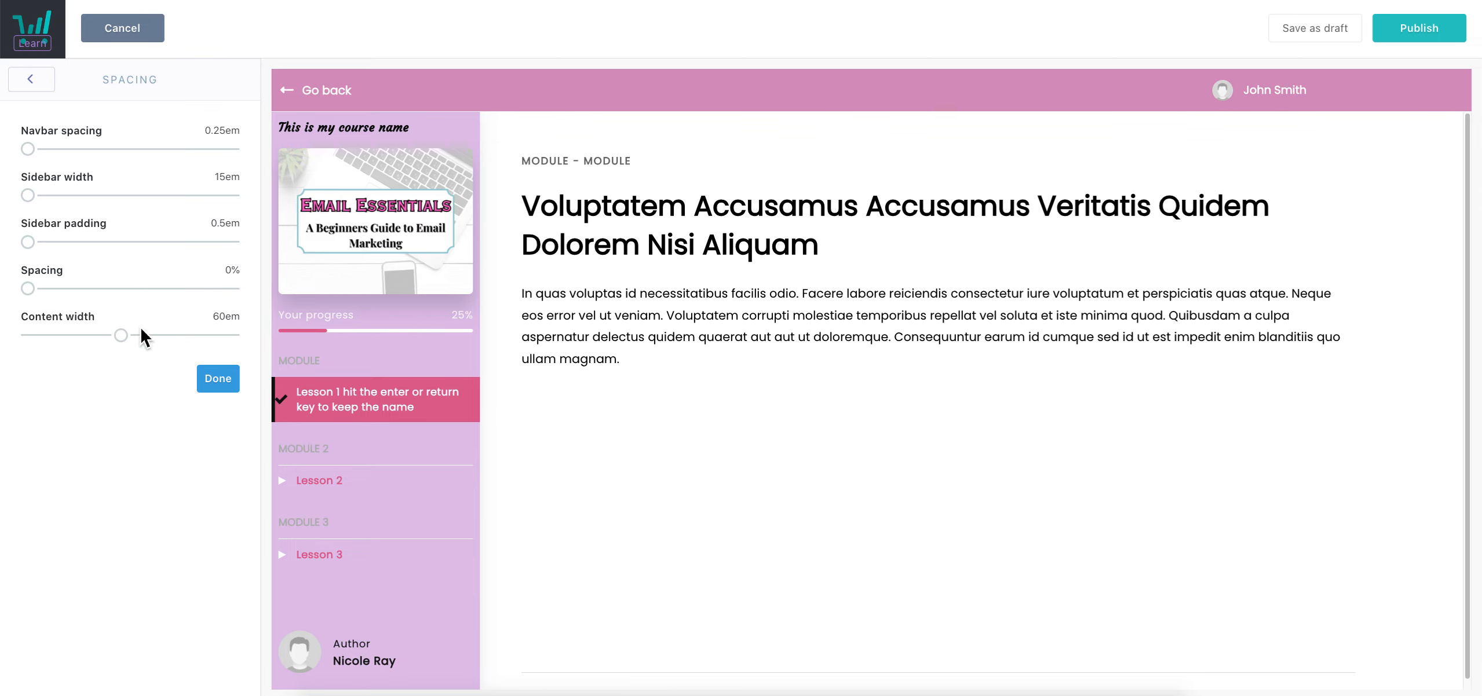
drag(133, 342, 10, 333)
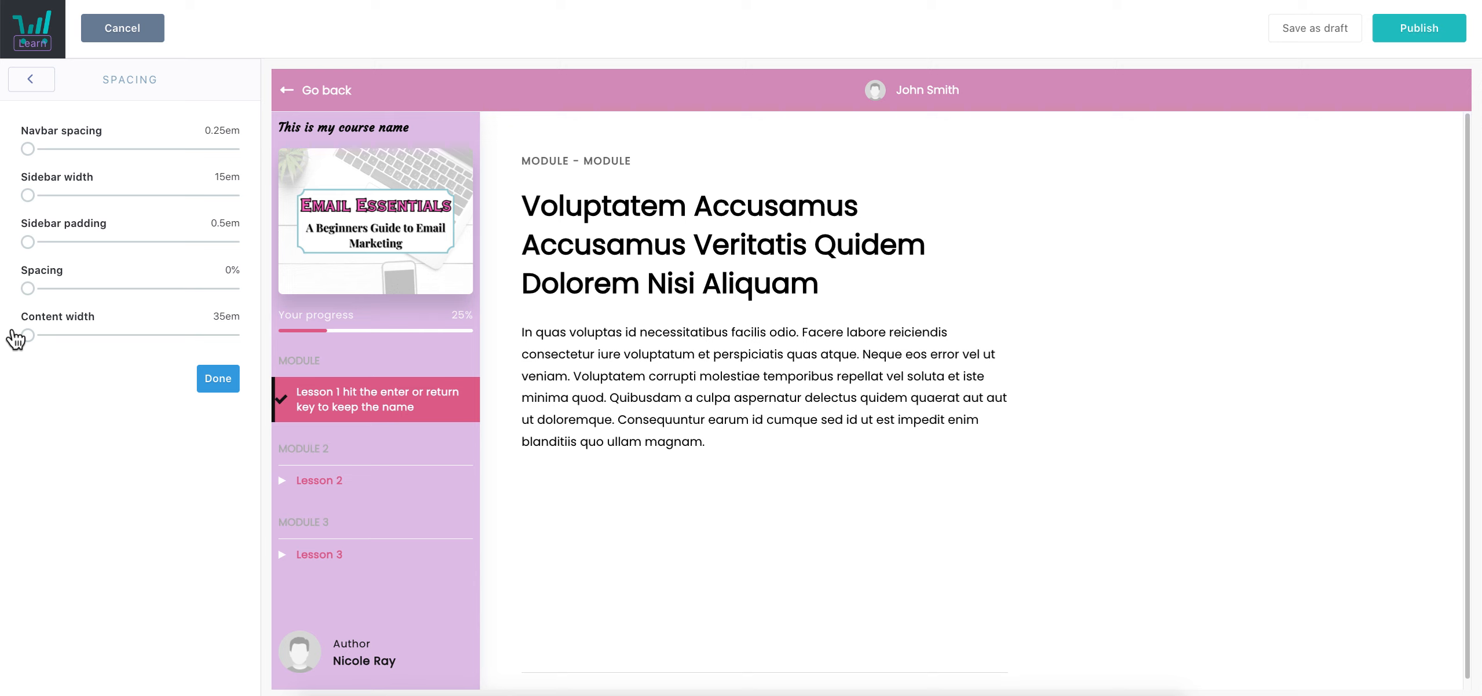
drag(15, 338, 56, 335)
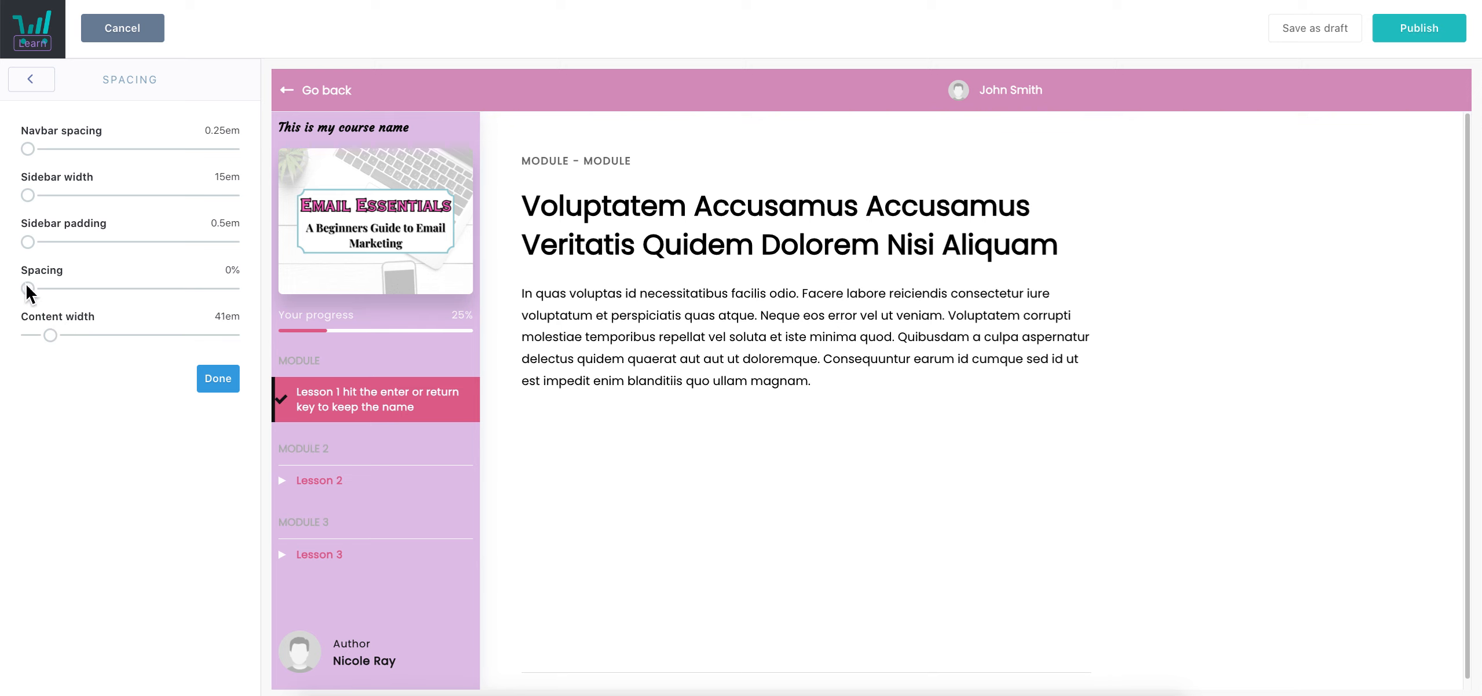
drag(28, 288, 159, 305)
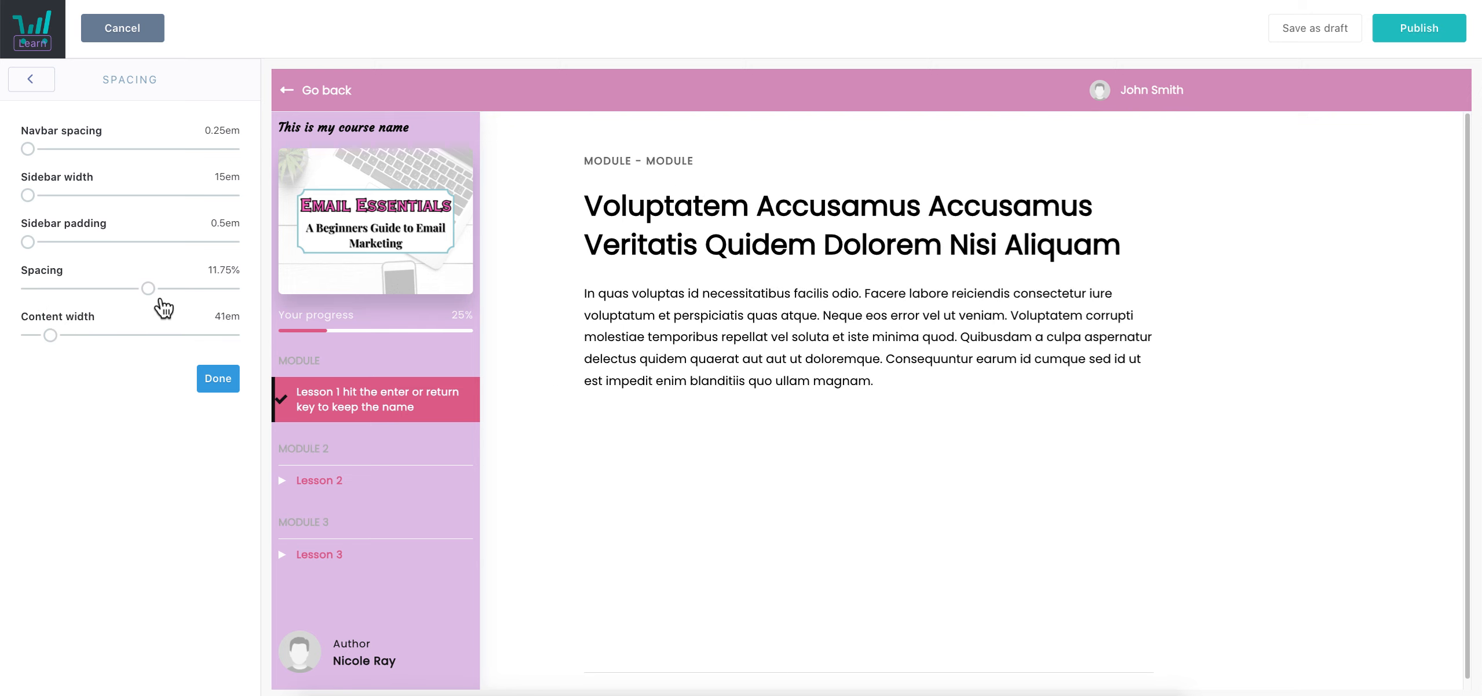
drag(55, 336, 123, 349)
drag(164, 296, 83, 302)
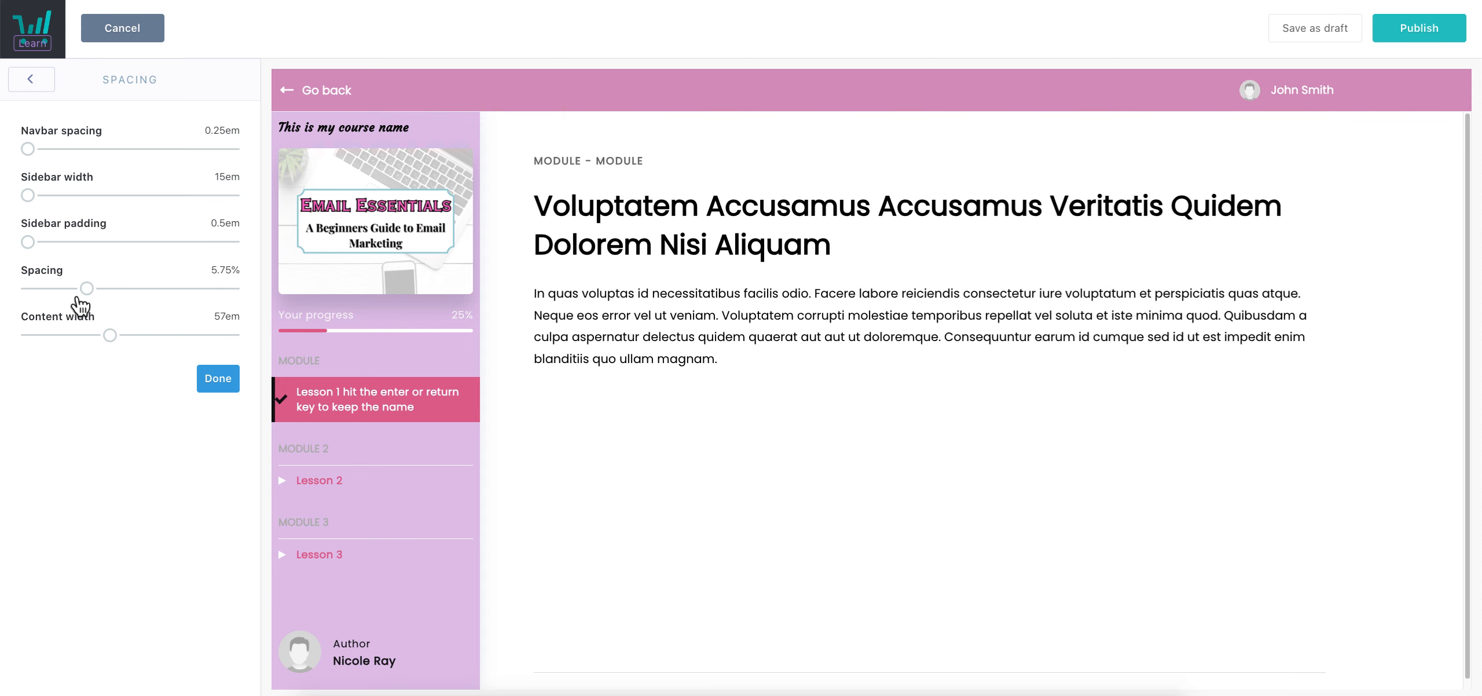
click(218, 378)
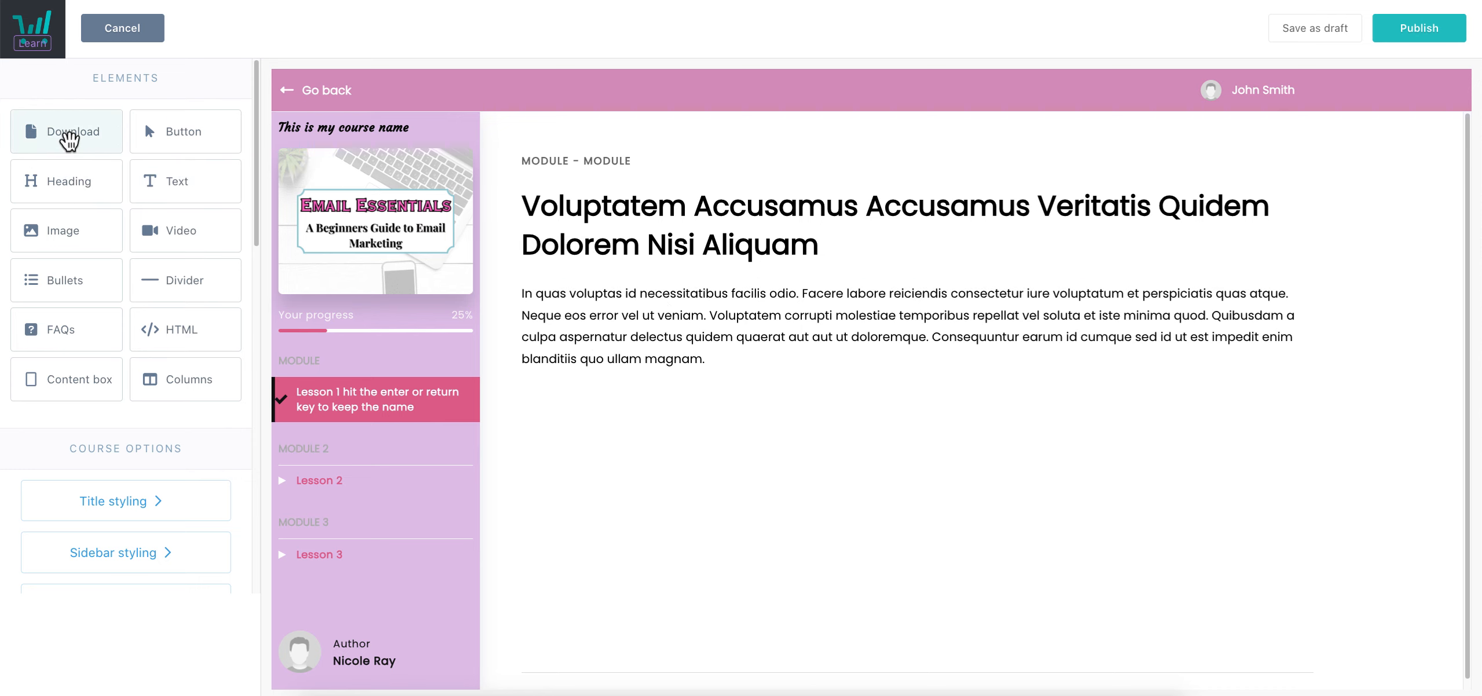
Add a Download block below the lesson paragraph and relabel its link 'Click here'
drag(168, 185, 579, 418)
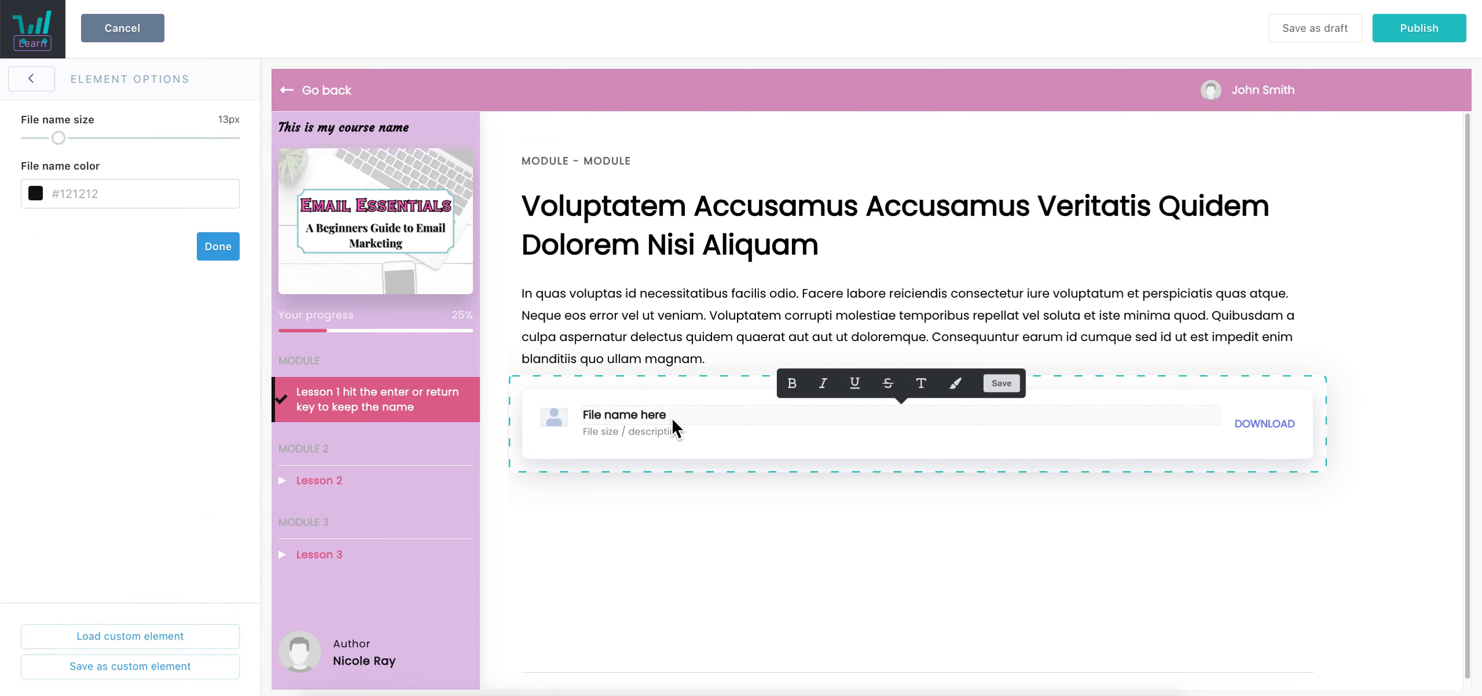
double_click(1274, 428)
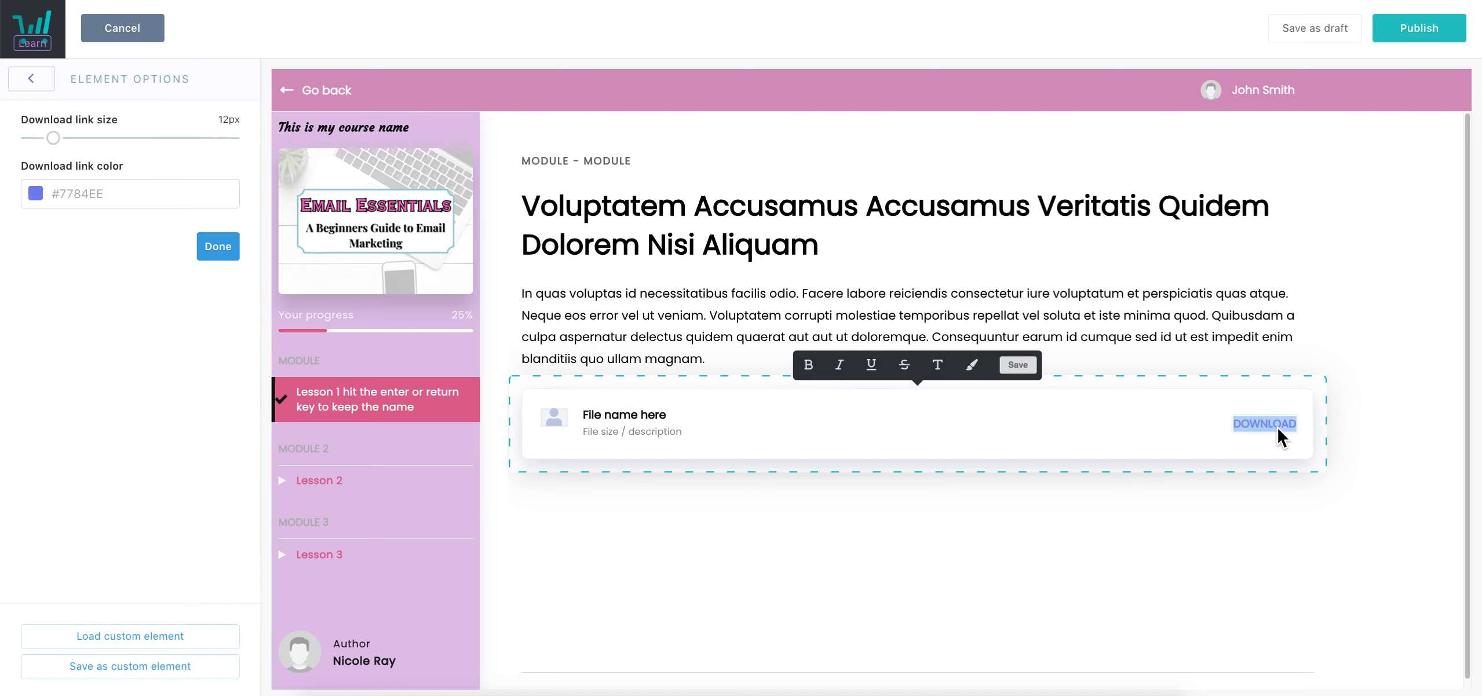
text(Click here)
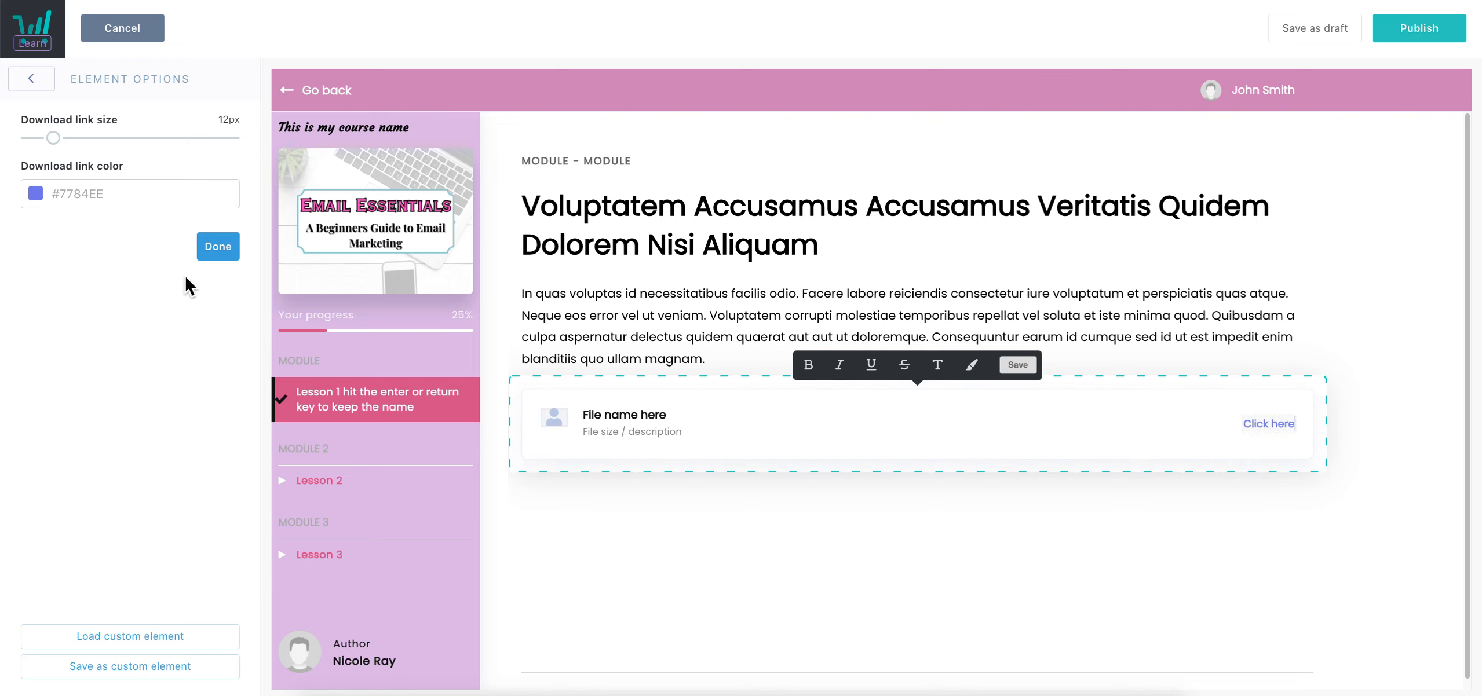
Set the download link colour to a pink swatch
click(149, 200)
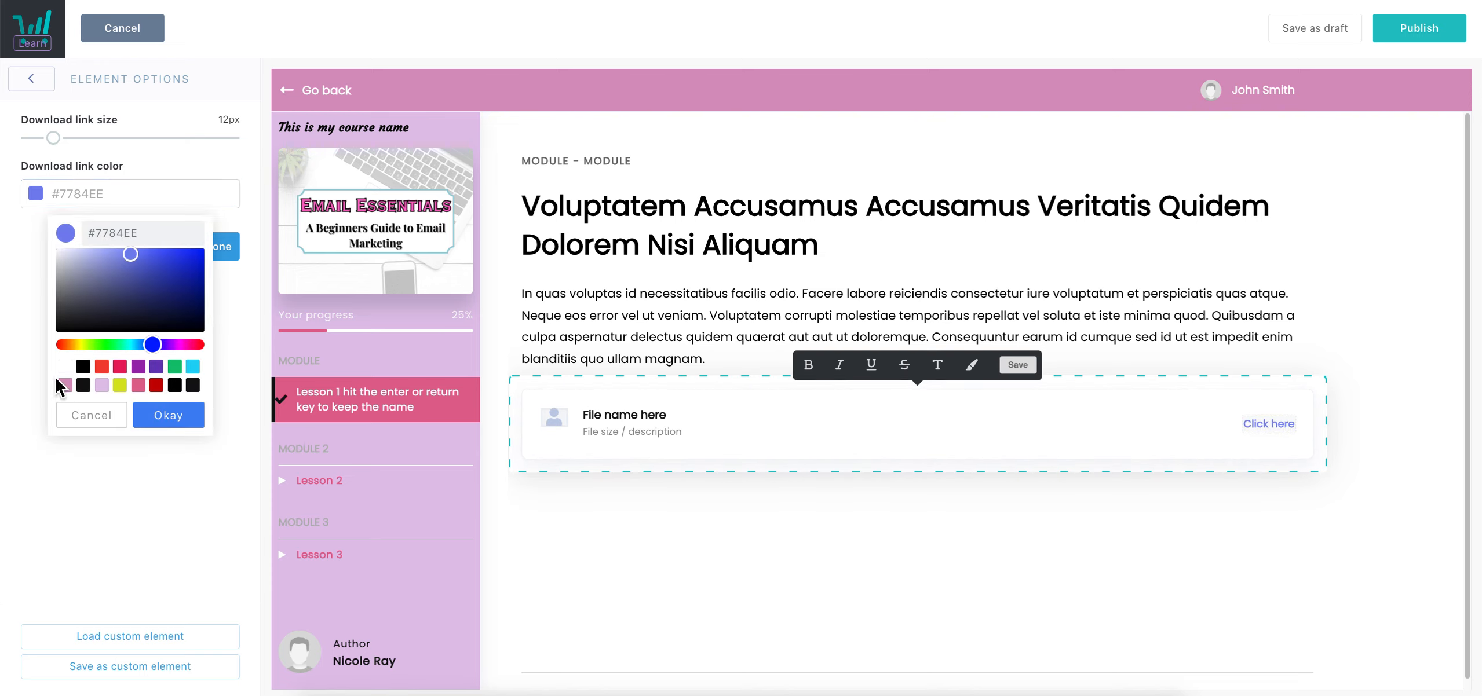
click(66, 387)
click(169, 416)
click(900, 540)
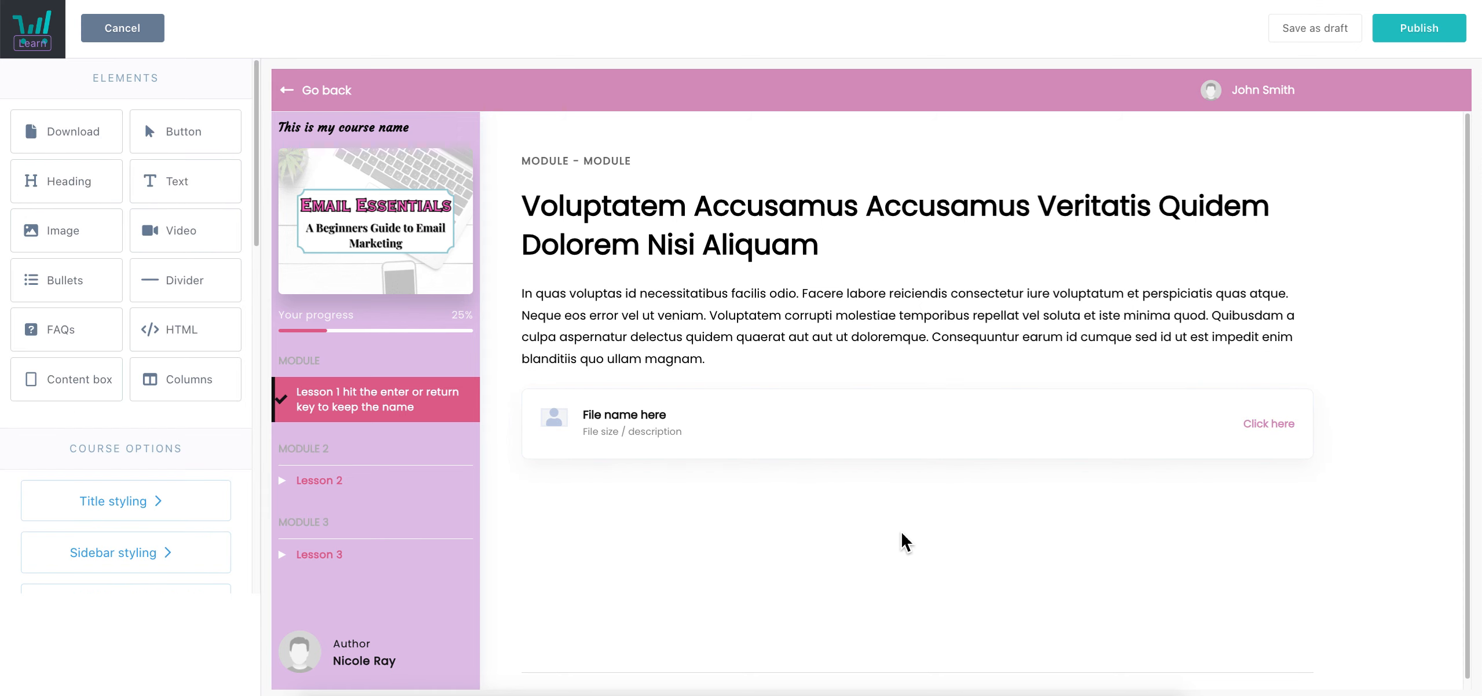
click(781, 441)
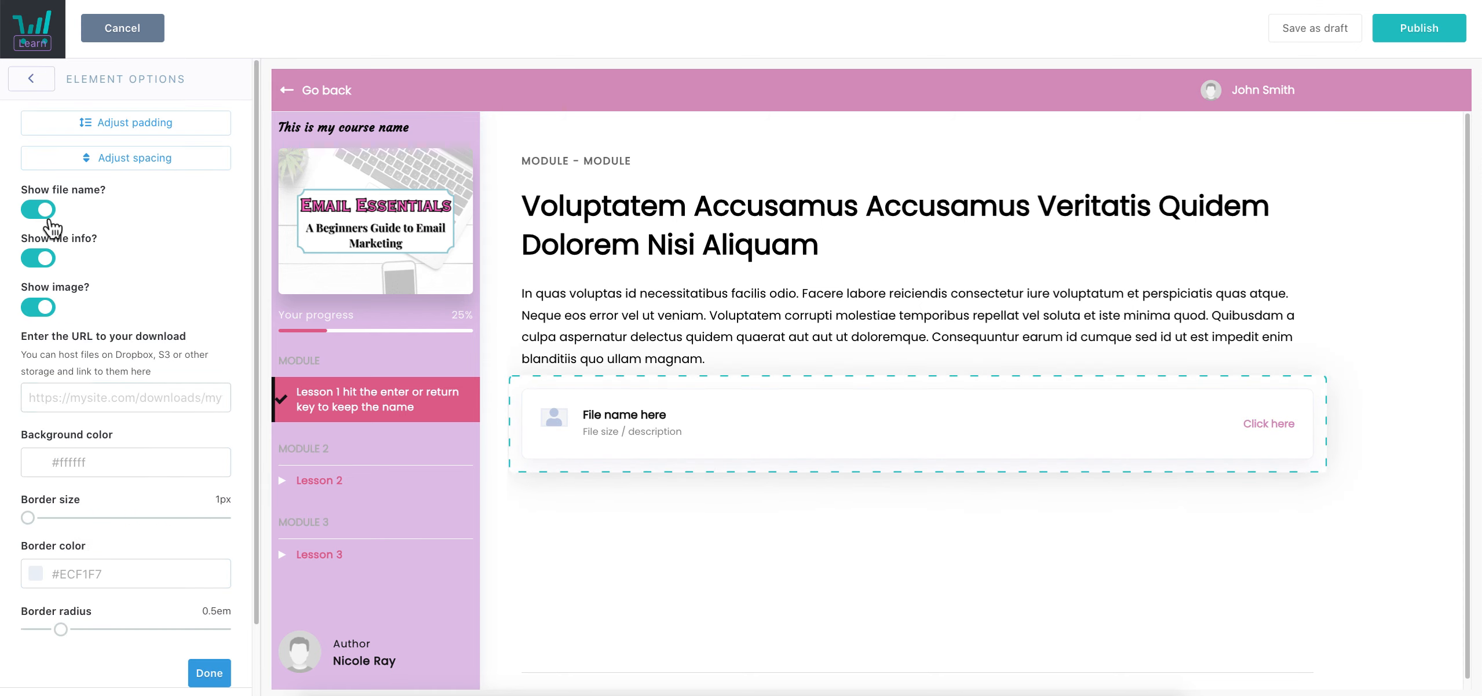
Switch the download's Show image, Show file name and Show file info options off and back on
click(41, 308)
click(42, 307)
click(45, 212)
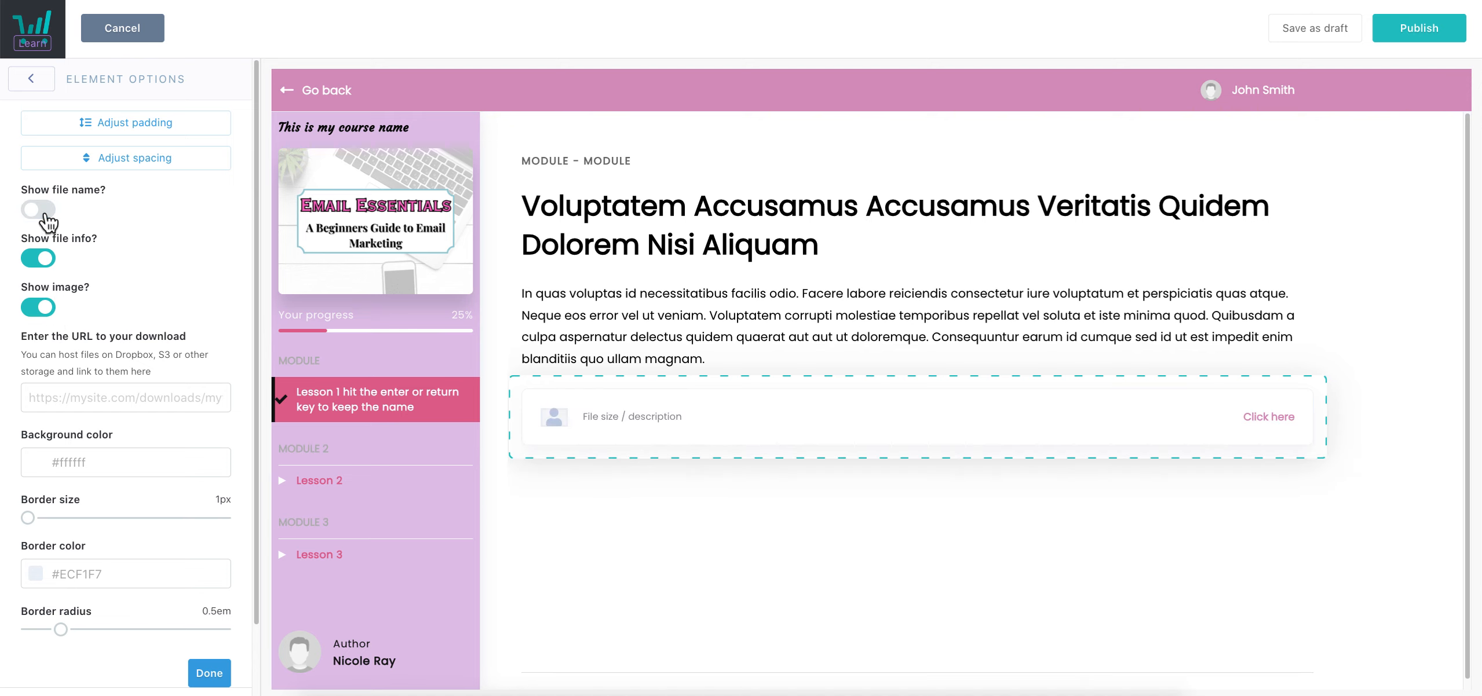
click(46, 213)
click(43, 262)
click(42, 264)
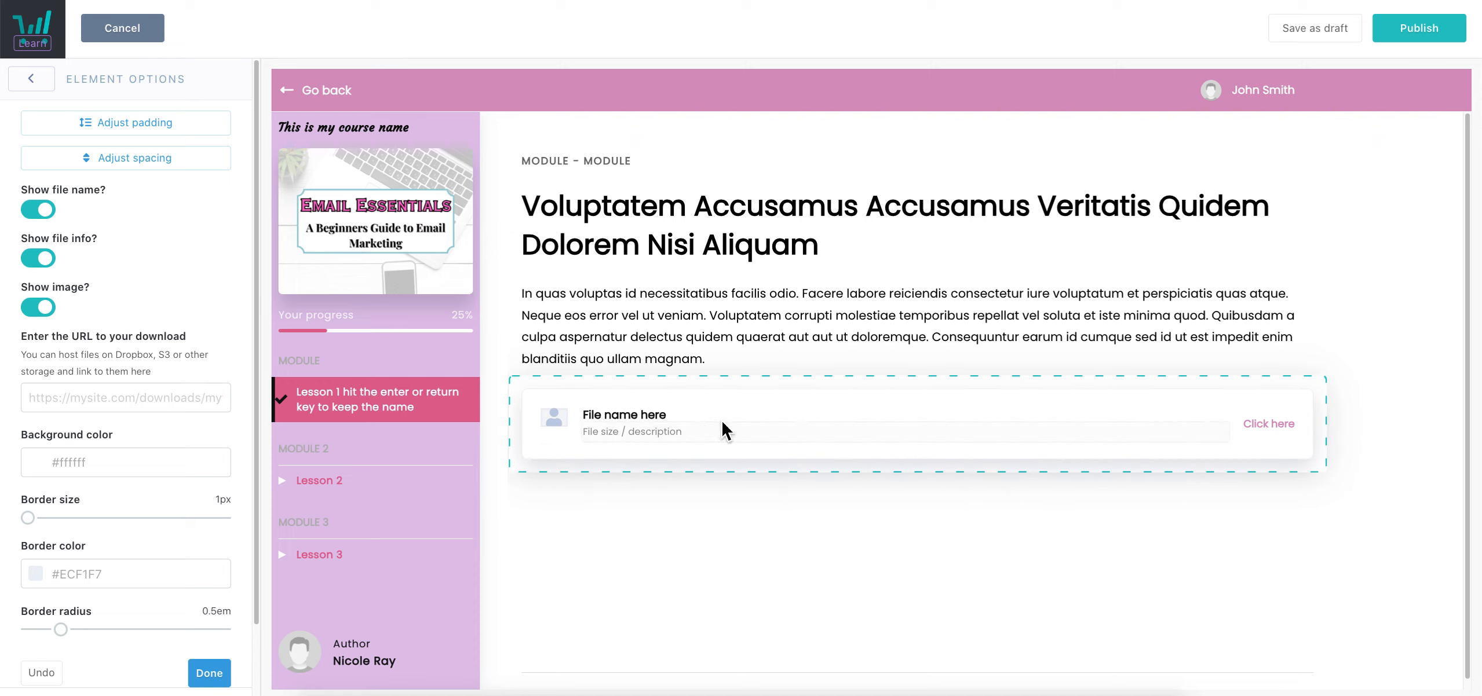
Rename the download file to 'This is my download' and turn Show image off
click(664, 419)
triple_click(664, 418)
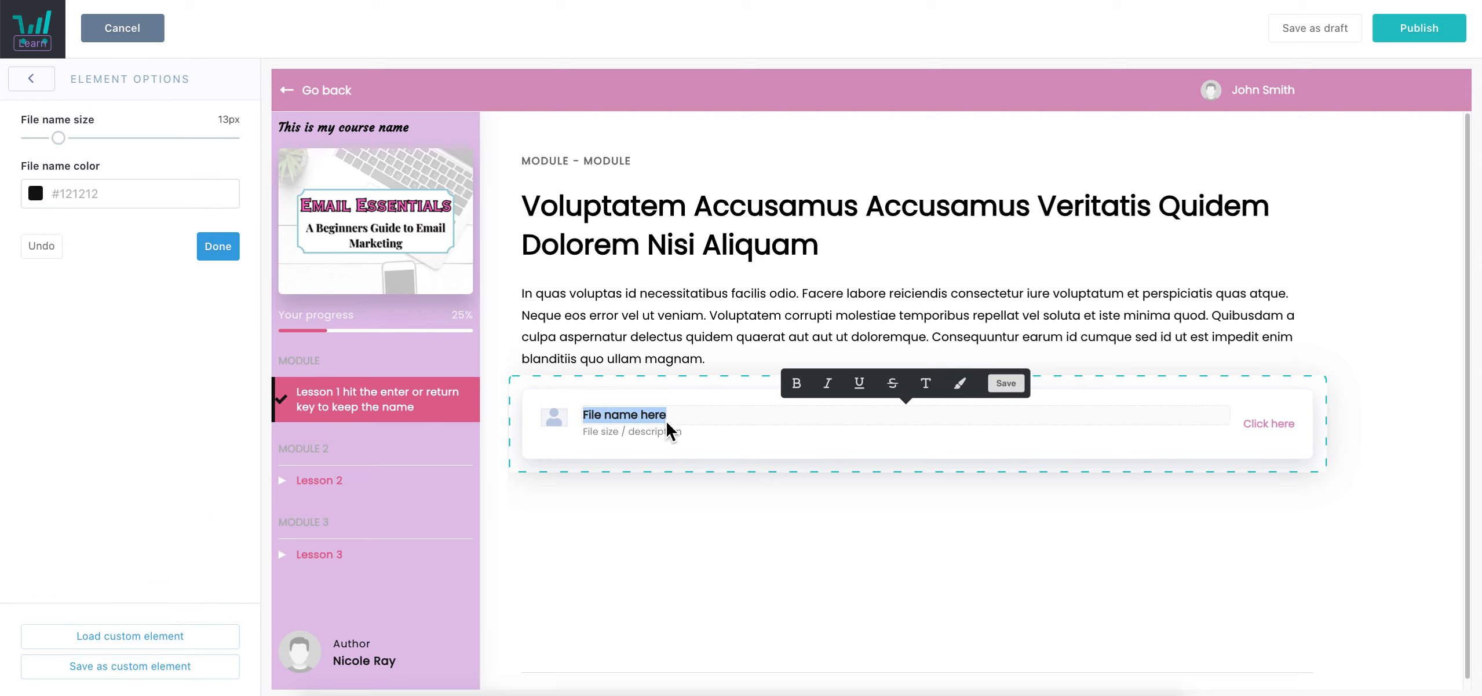
text(Thie is my)
key(super+BackSpace)
text(This is my download)
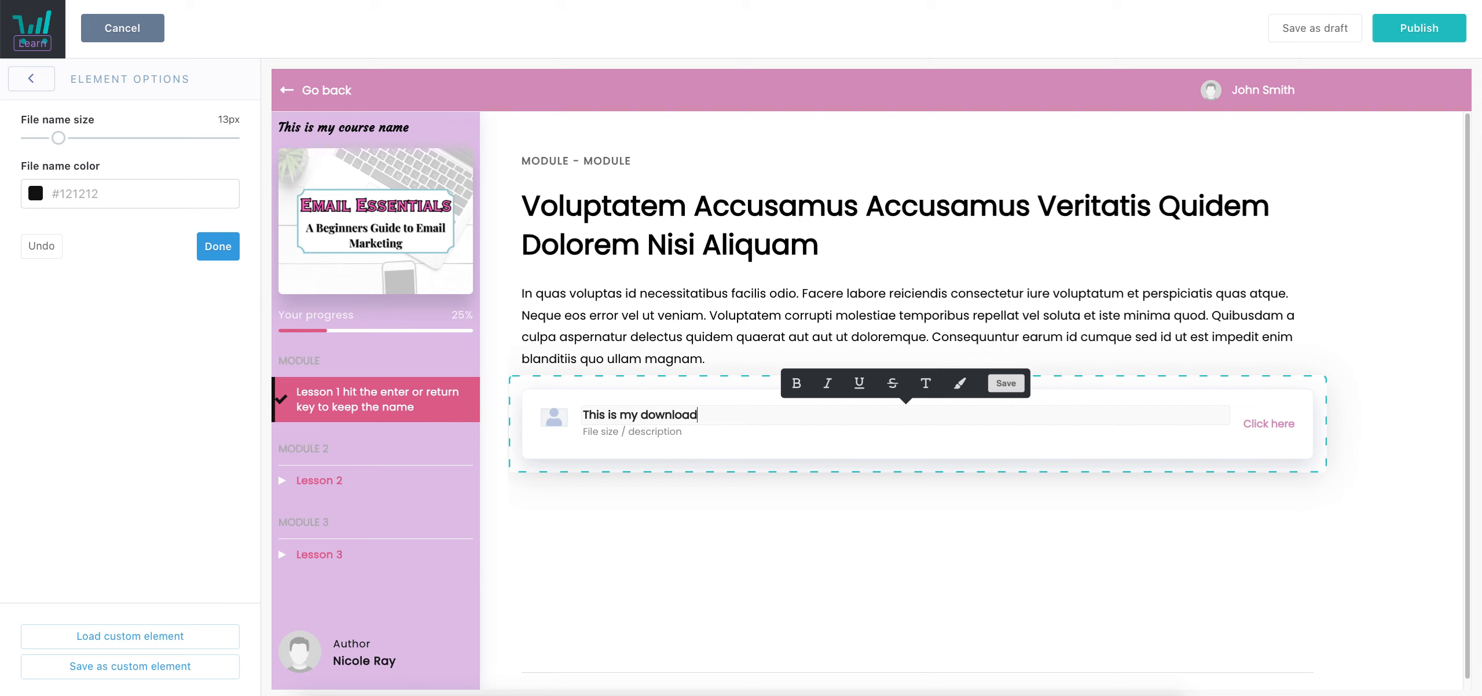
click(920, 501)
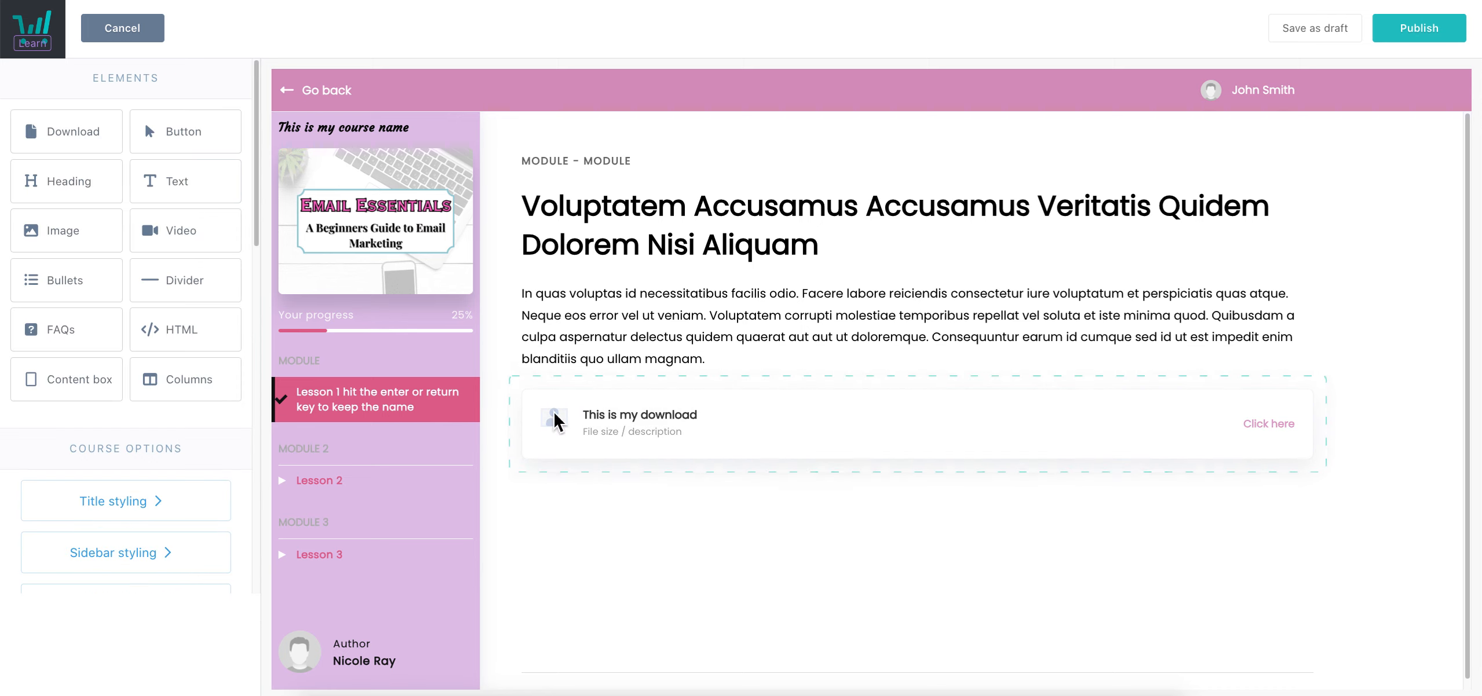
click(704, 453)
click(51, 309)
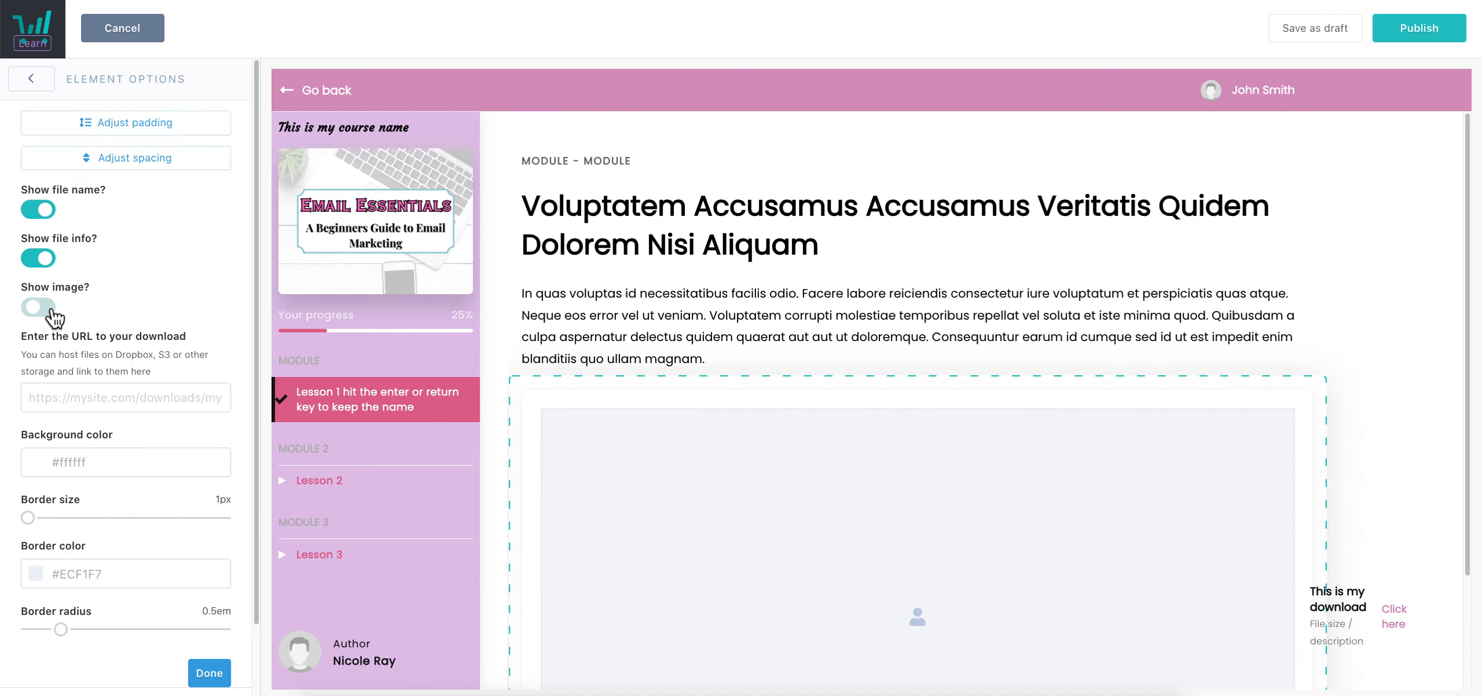
Turn the download's image back on, leaving the URL and background colour unchanged
scroll(745, 451, down, 4)
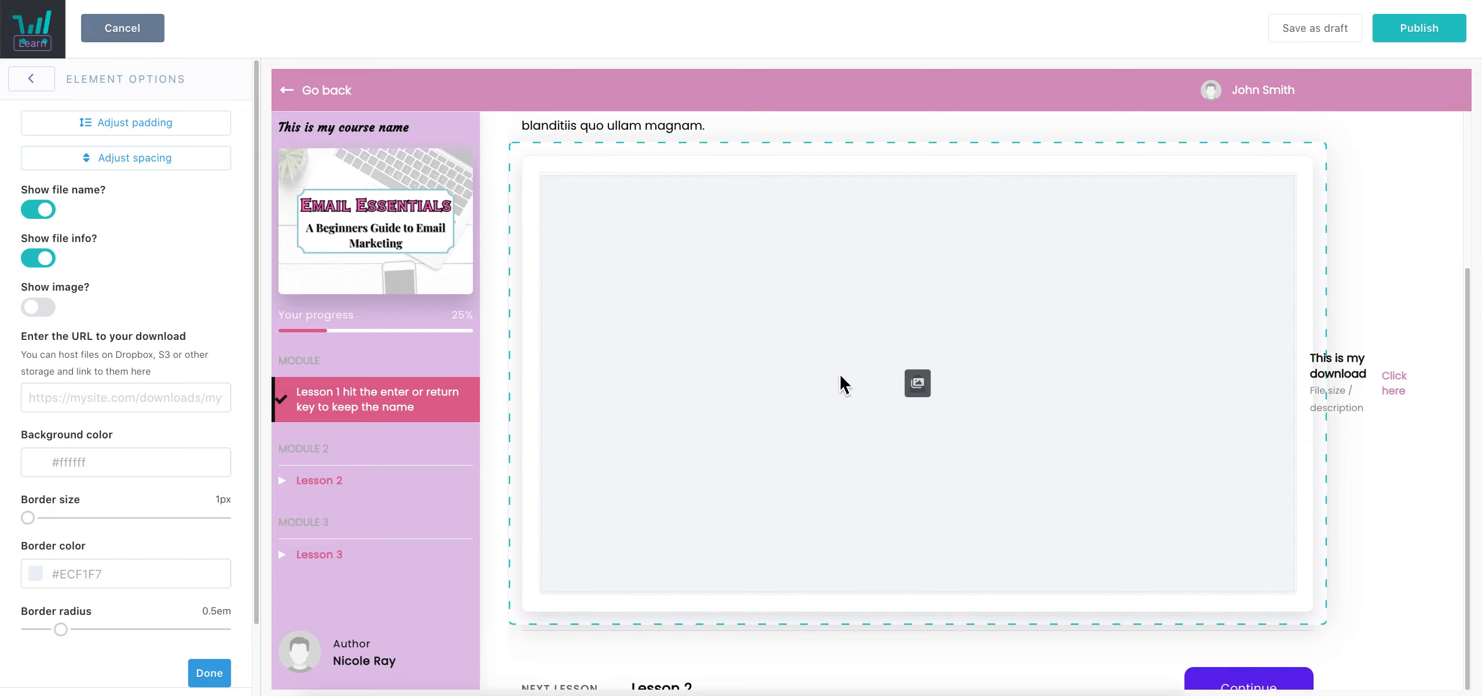
click(51, 311)
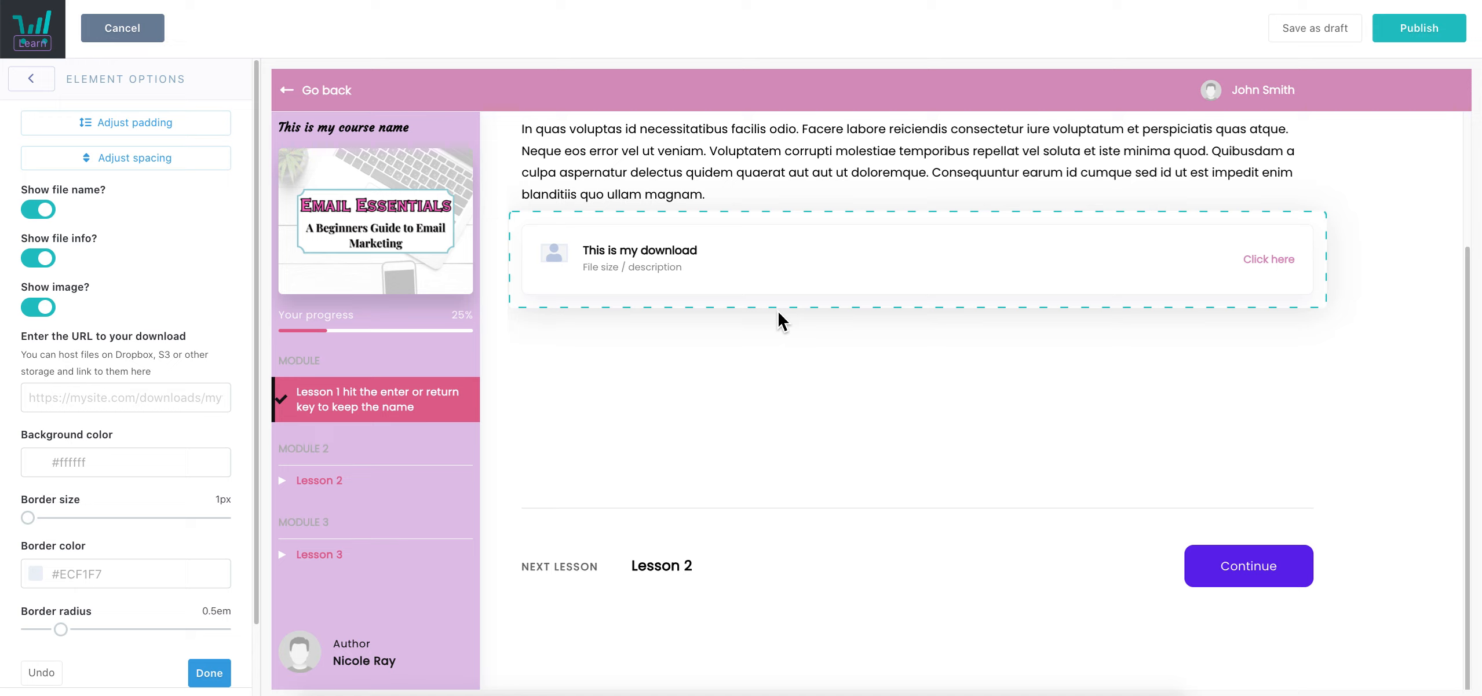
click(180, 397)
scroll(216, 394, down, 2)
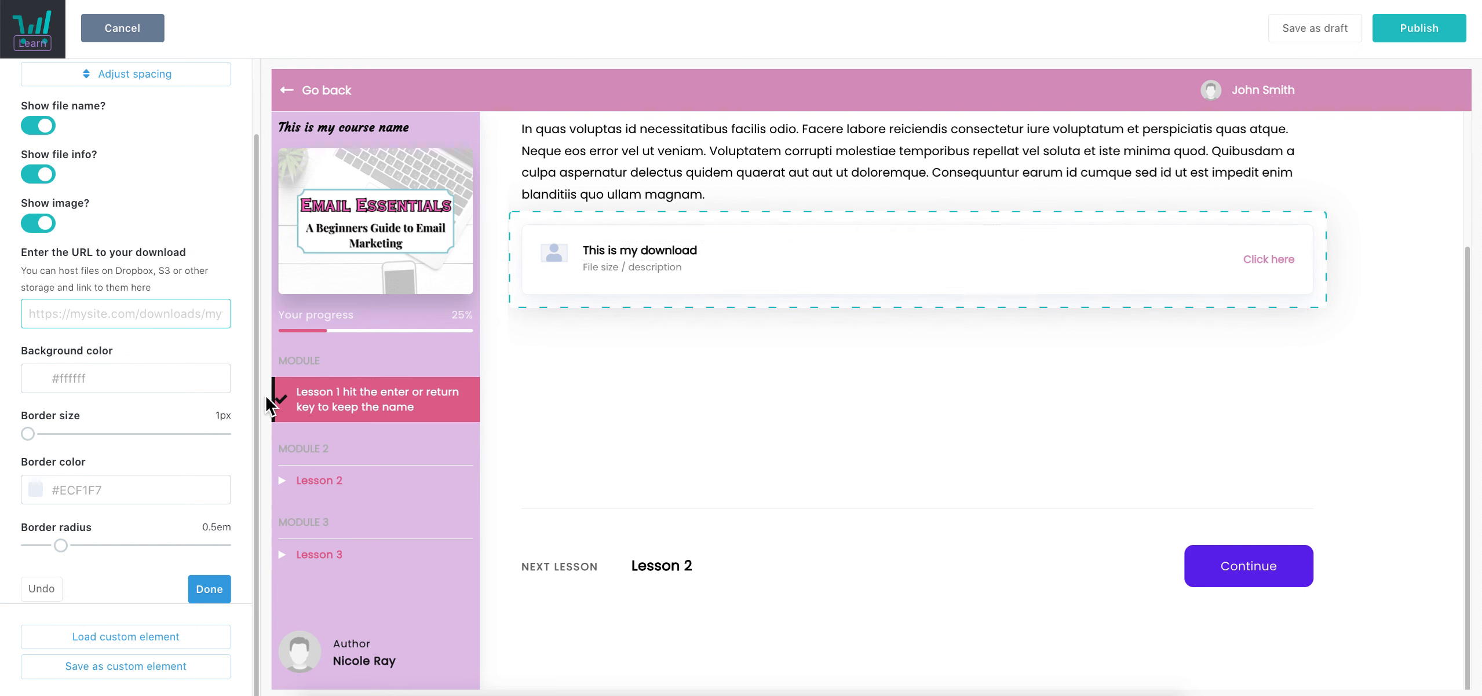
click(226, 346)
click(241, 347)
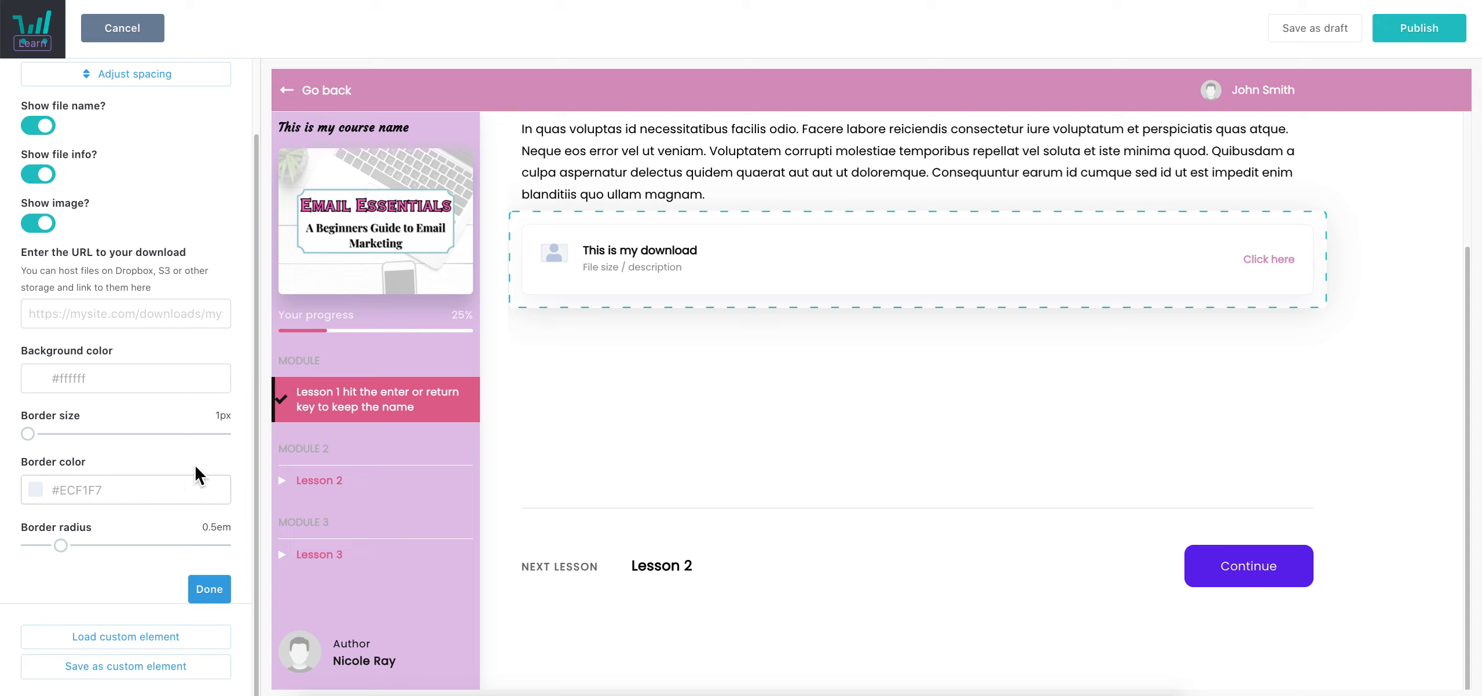
Give the download card a 3em border radius and a 4px #121212 border
click(208, 592)
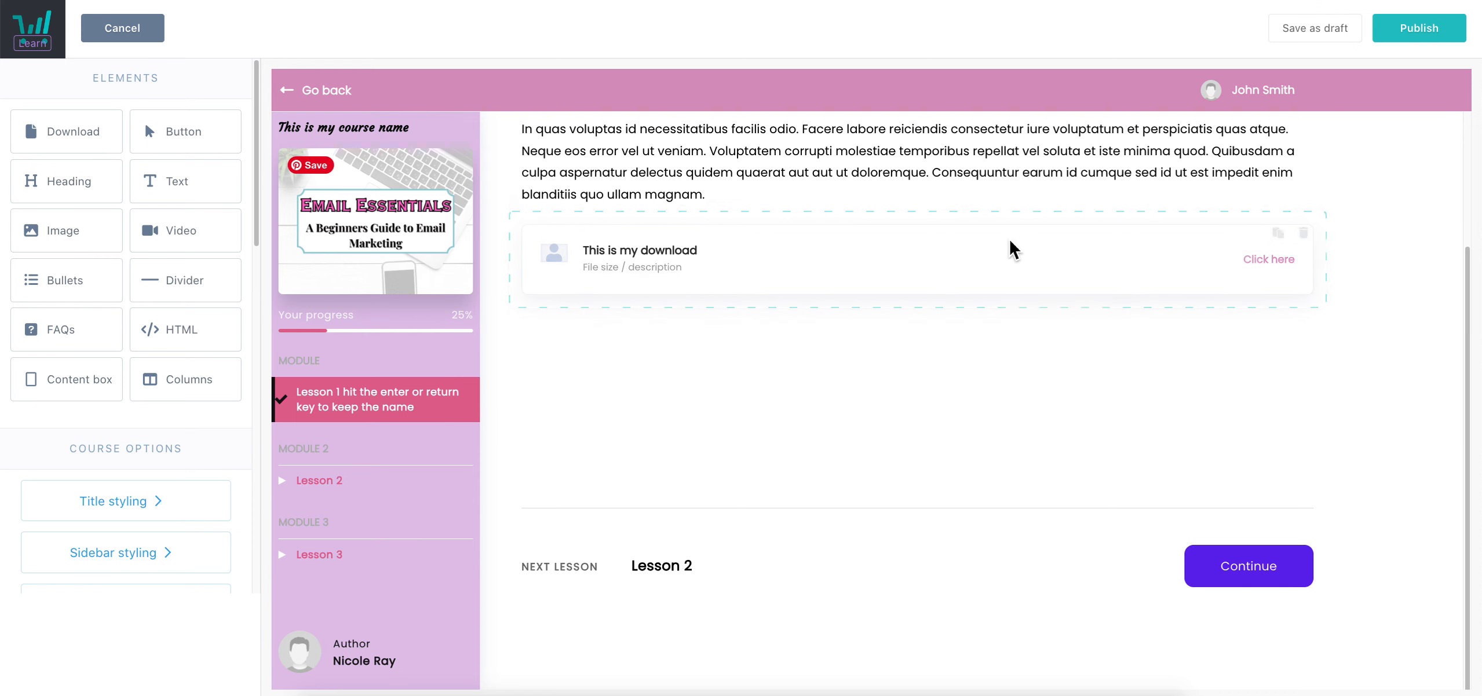
click(788, 271)
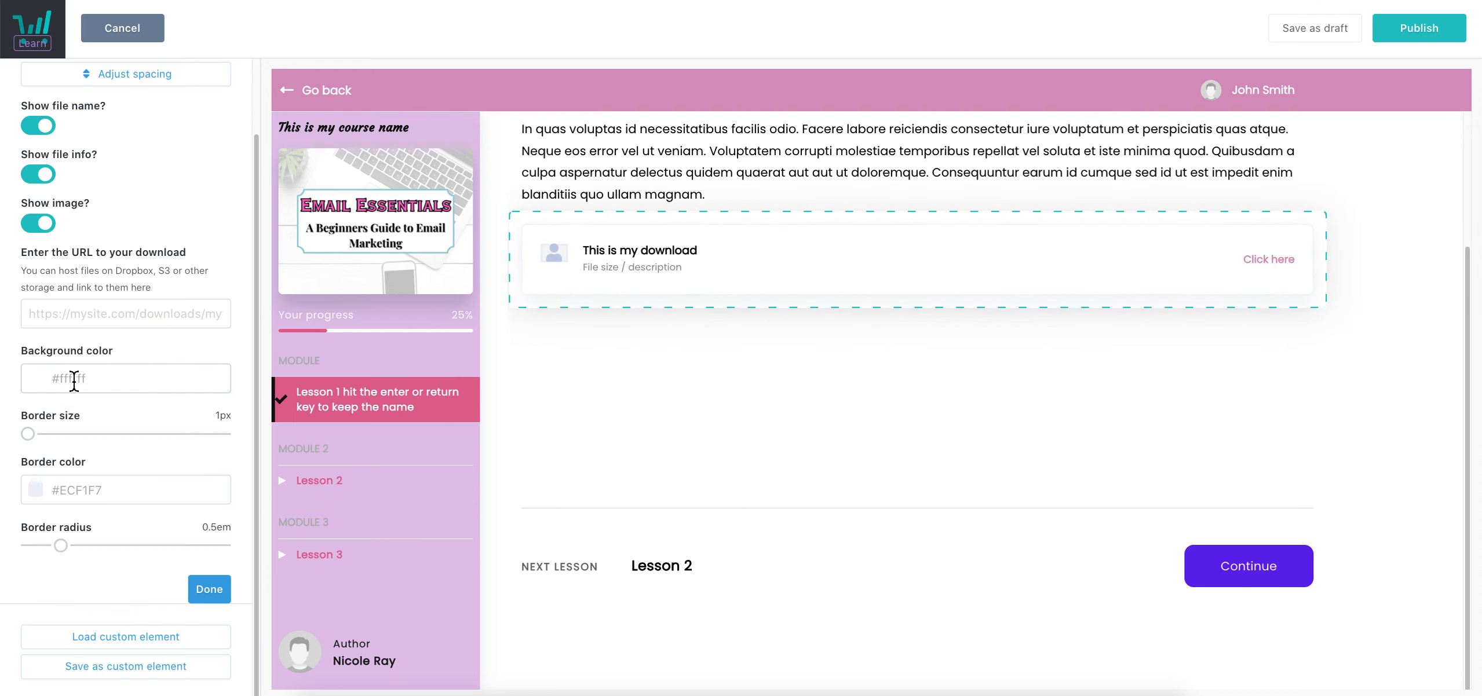
drag(28, 550, 227, 550)
click(99, 490)
click(170, 417)
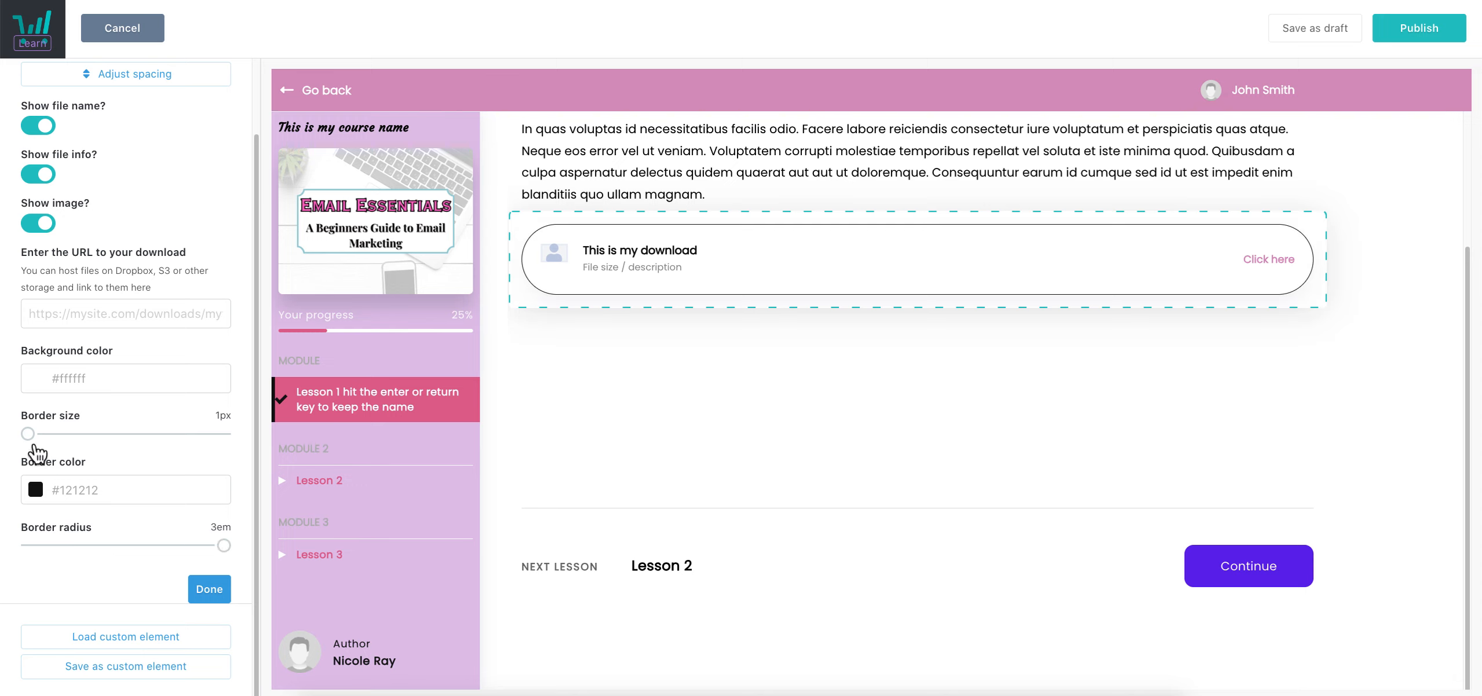
drag(28, 434, 145, 434)
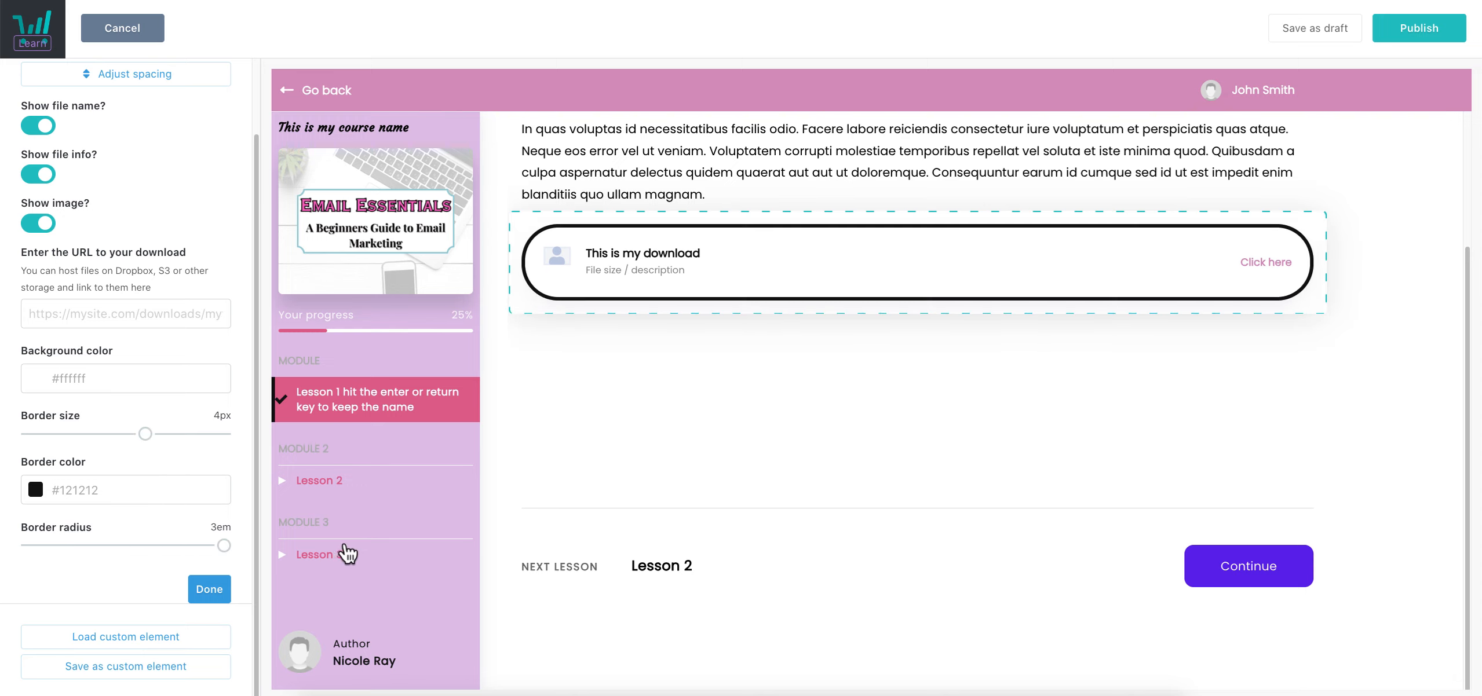
scroll(116, 405, up, 3)
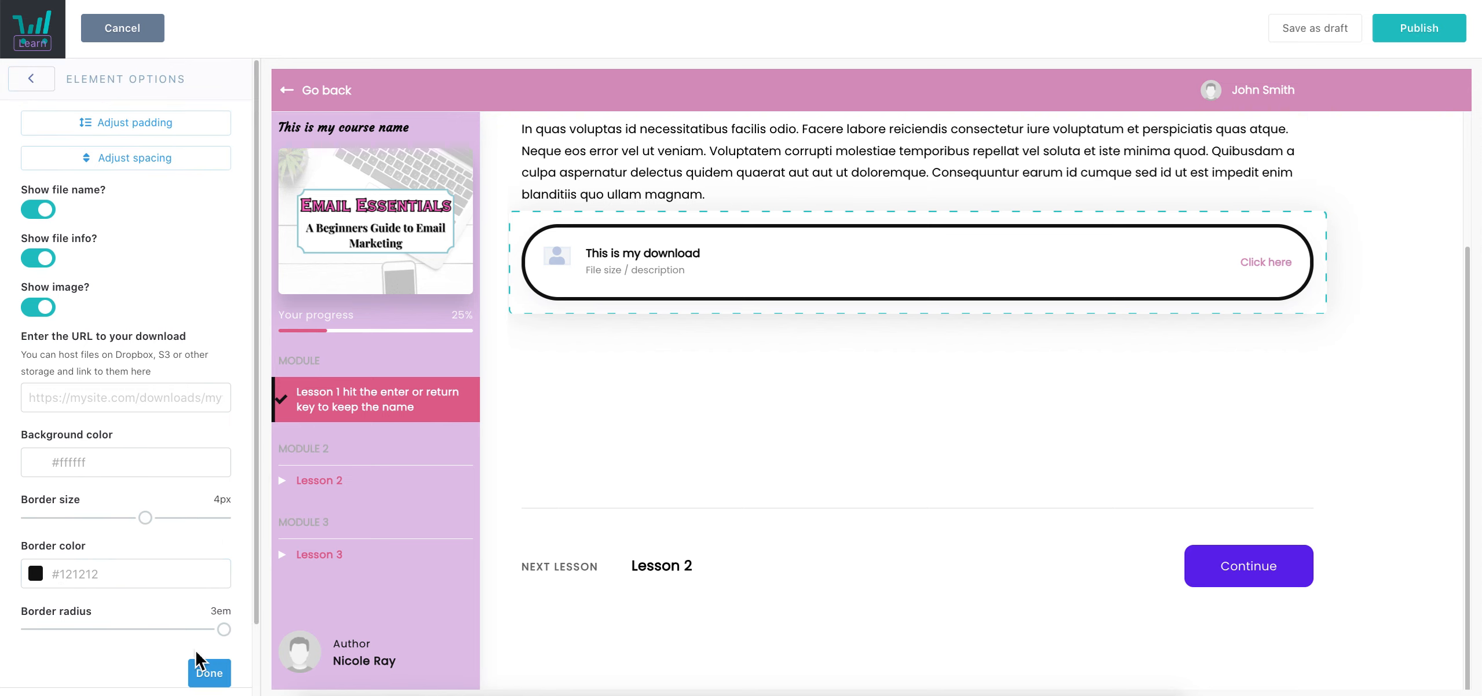
click(209, 672)
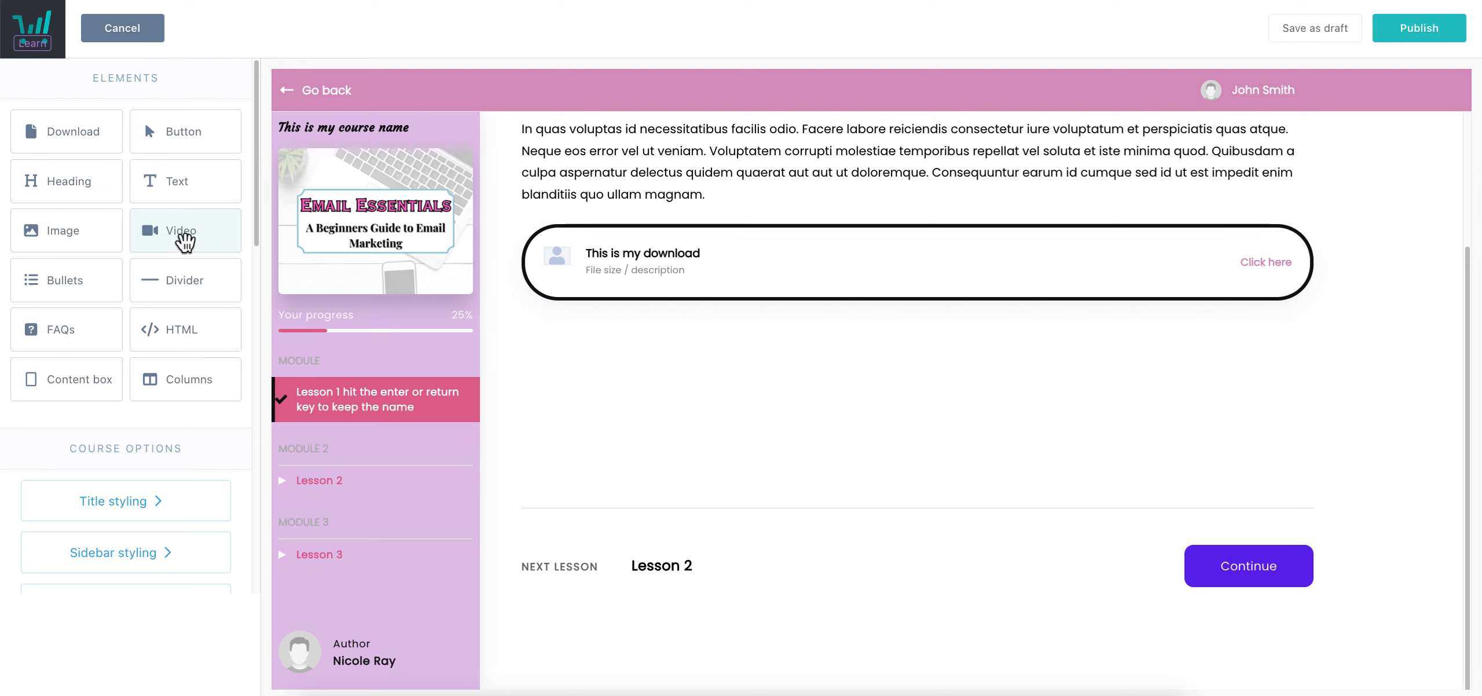
Add a plain, standard-size Button below the download card
drag(150, 139, 826, 330)
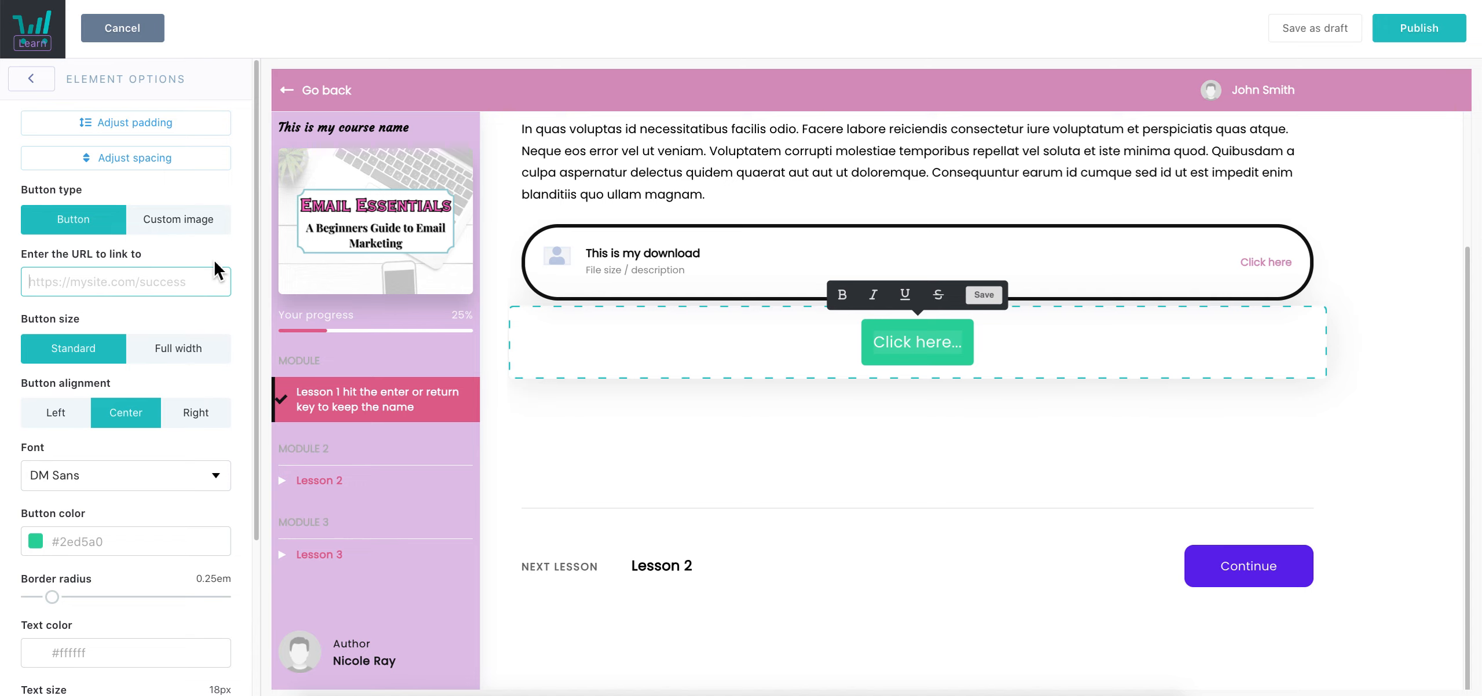
click(191, 231)
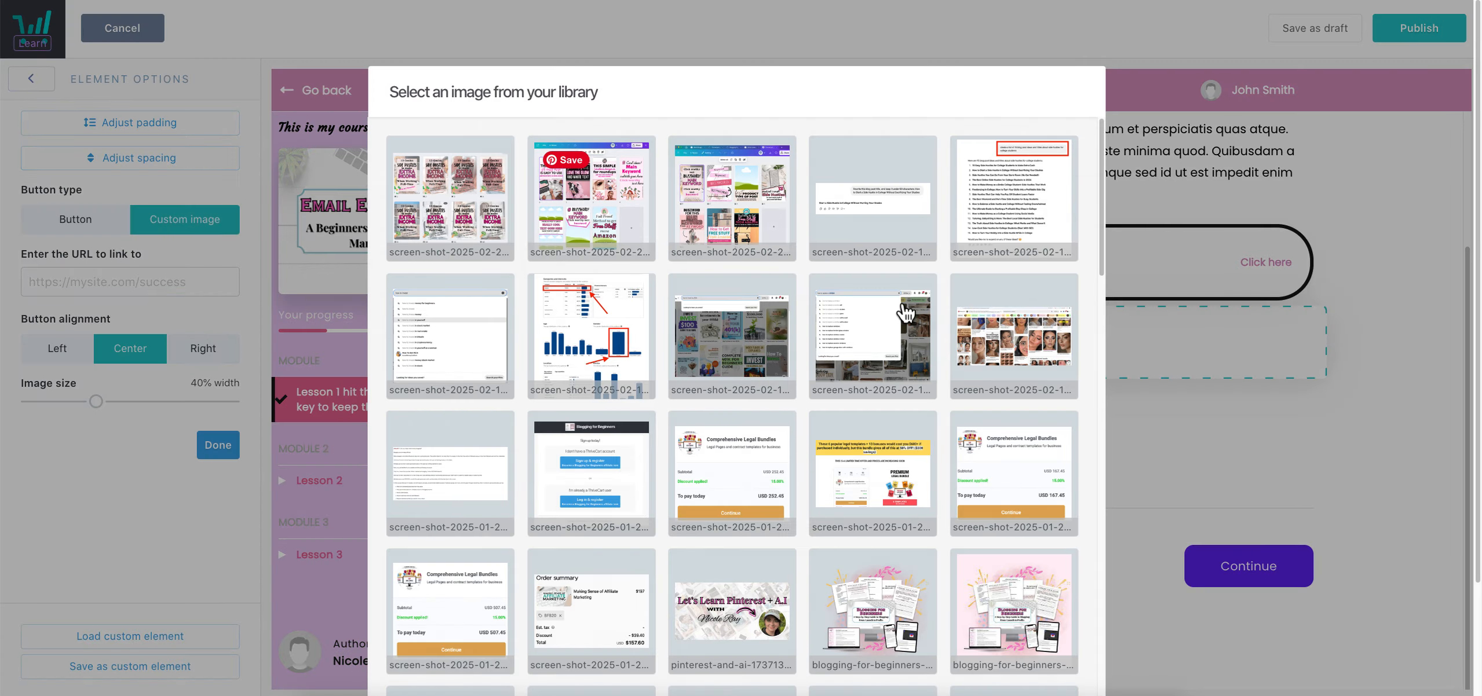
scroll(1045, 596, down, 10)
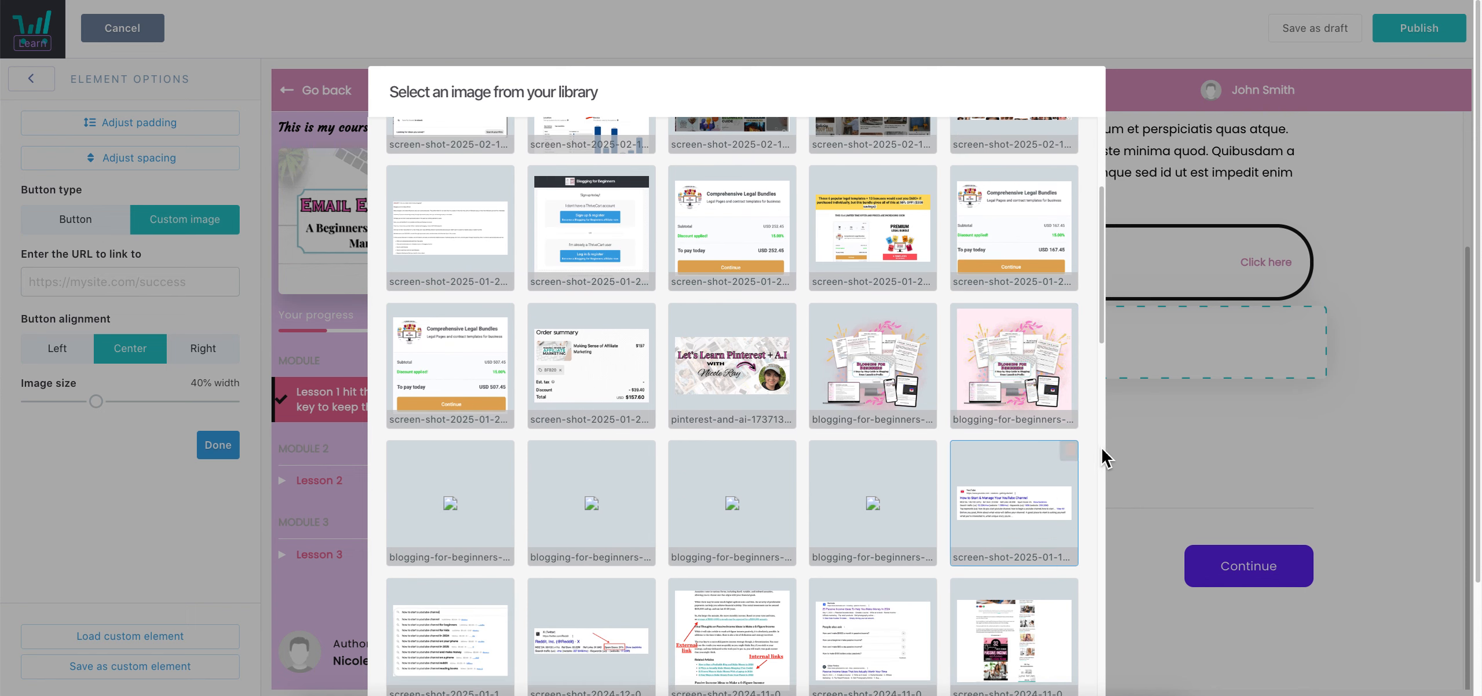
scroll(1104, 457, down, 10)
click(972, 581)
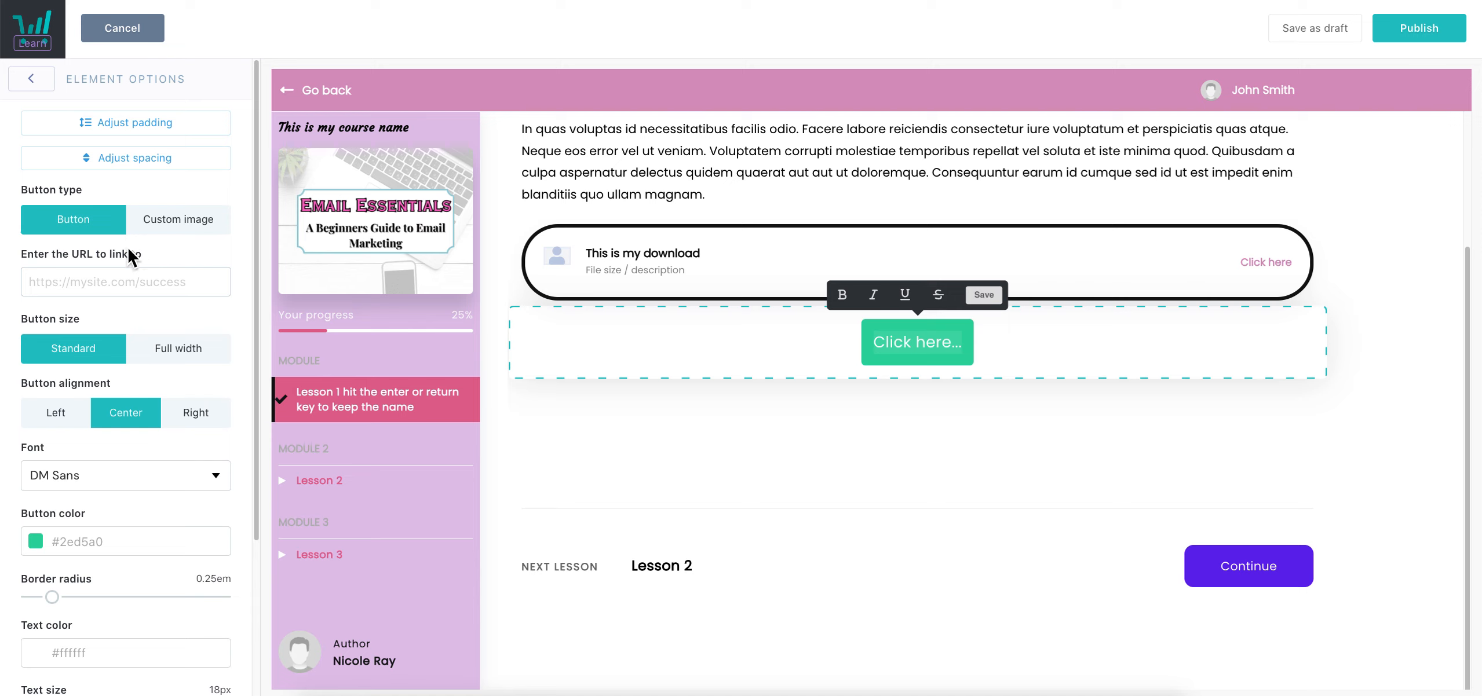
click(162, 354)
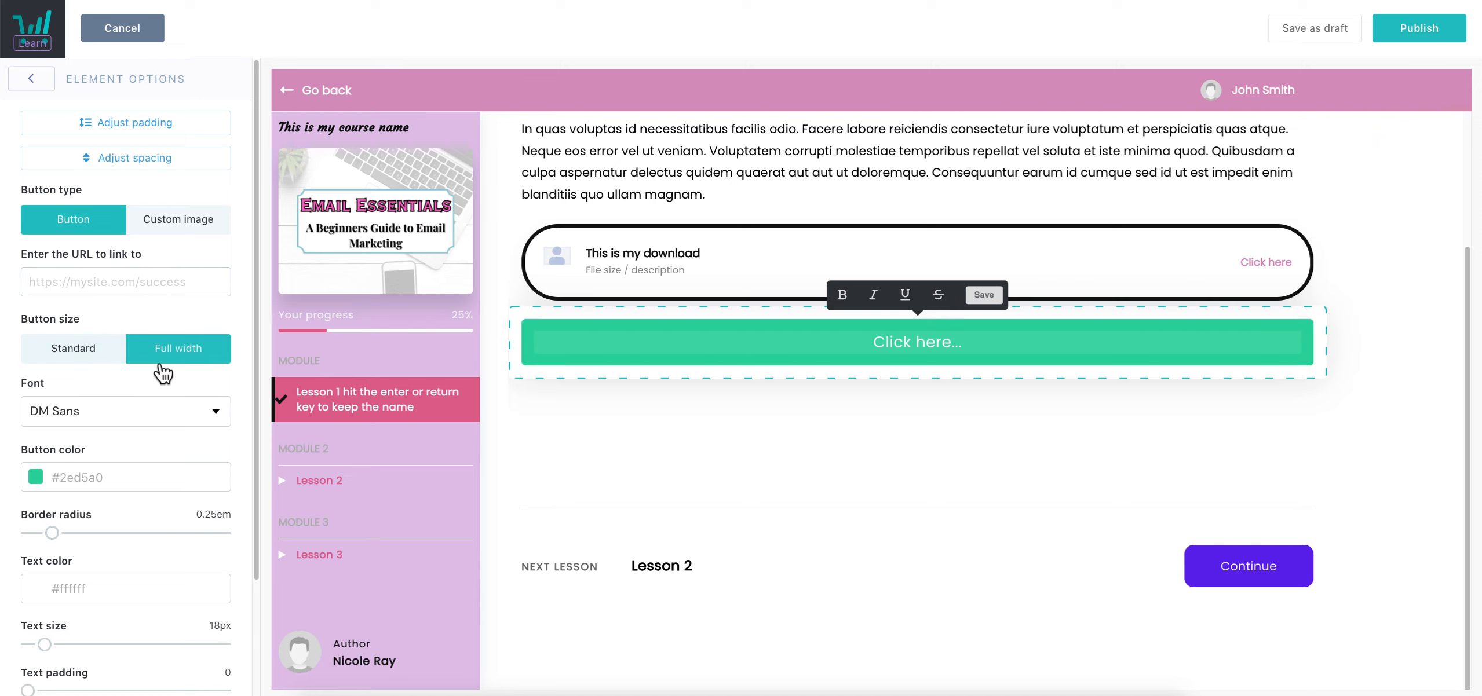
click(110, 350)
Square the button's corners to 0em and adjust its text size and padding
scroll(187, 470, down, 4)
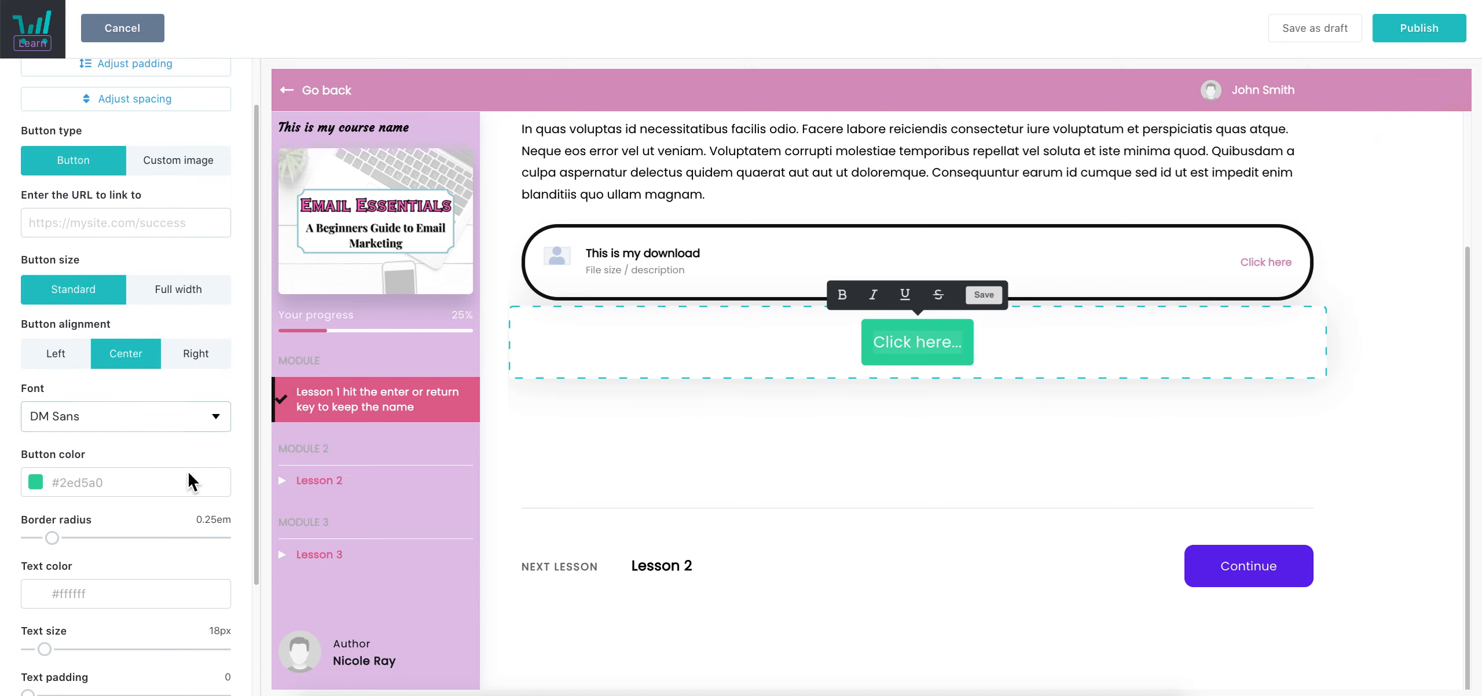
drag(57, 393, 8, 389)
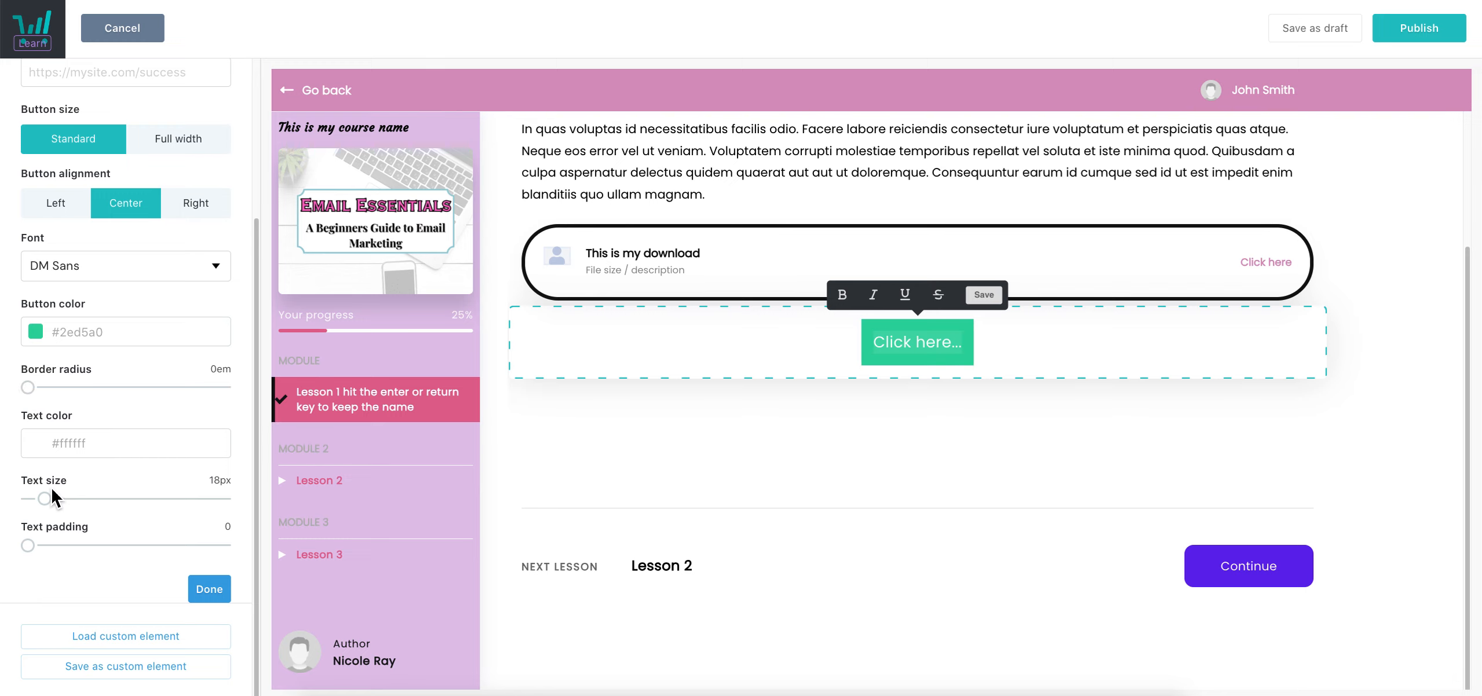
mouse_move(45, 503)
mouse_down()
mouse_move(88, 511)
mouse_move(60, 521)
mouse_move(94, 519)
mouse_move(36, 505)
mouse_move(57, 514)
mouse_up()
drag(35, 559, 10, 540)
Keep the button's default font and Center alignment, then finish editing it
scroll(167, 494, up, 4)
click(168, 477)
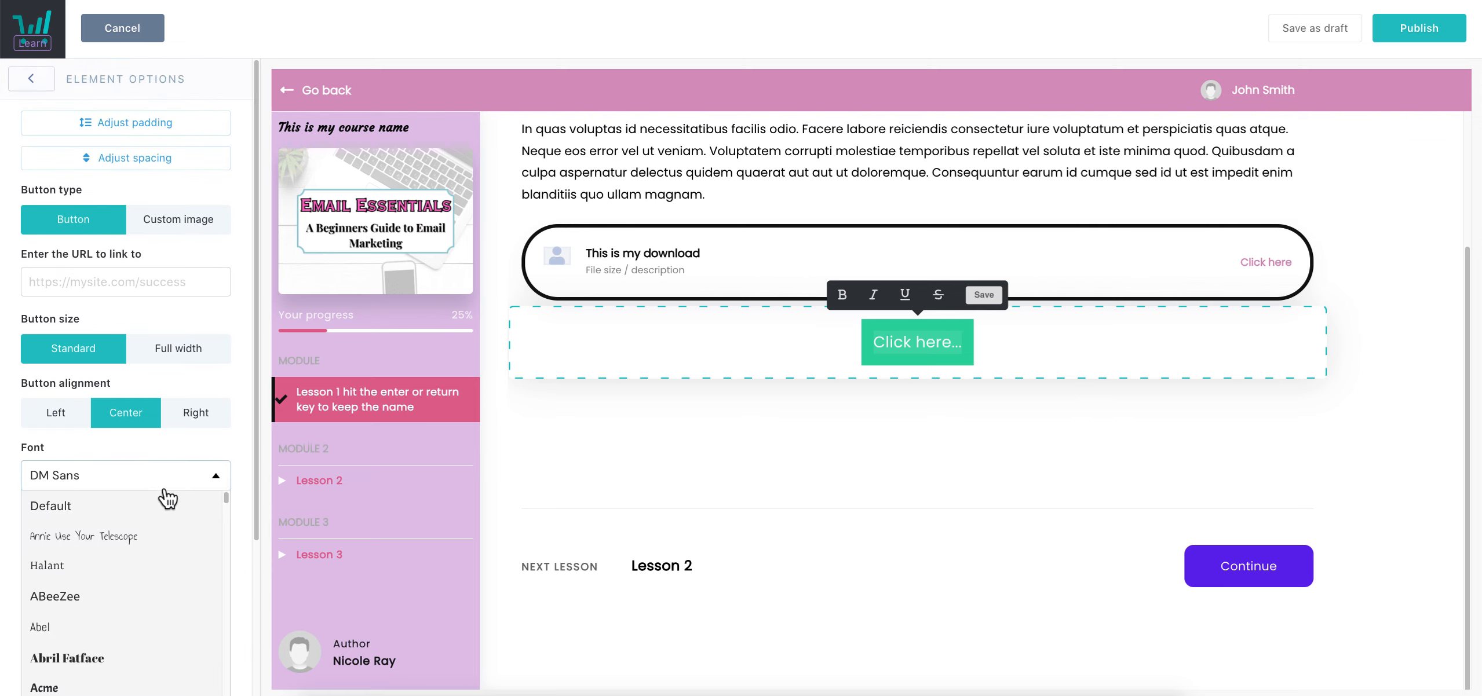
scroll(158, 634, down, 15)
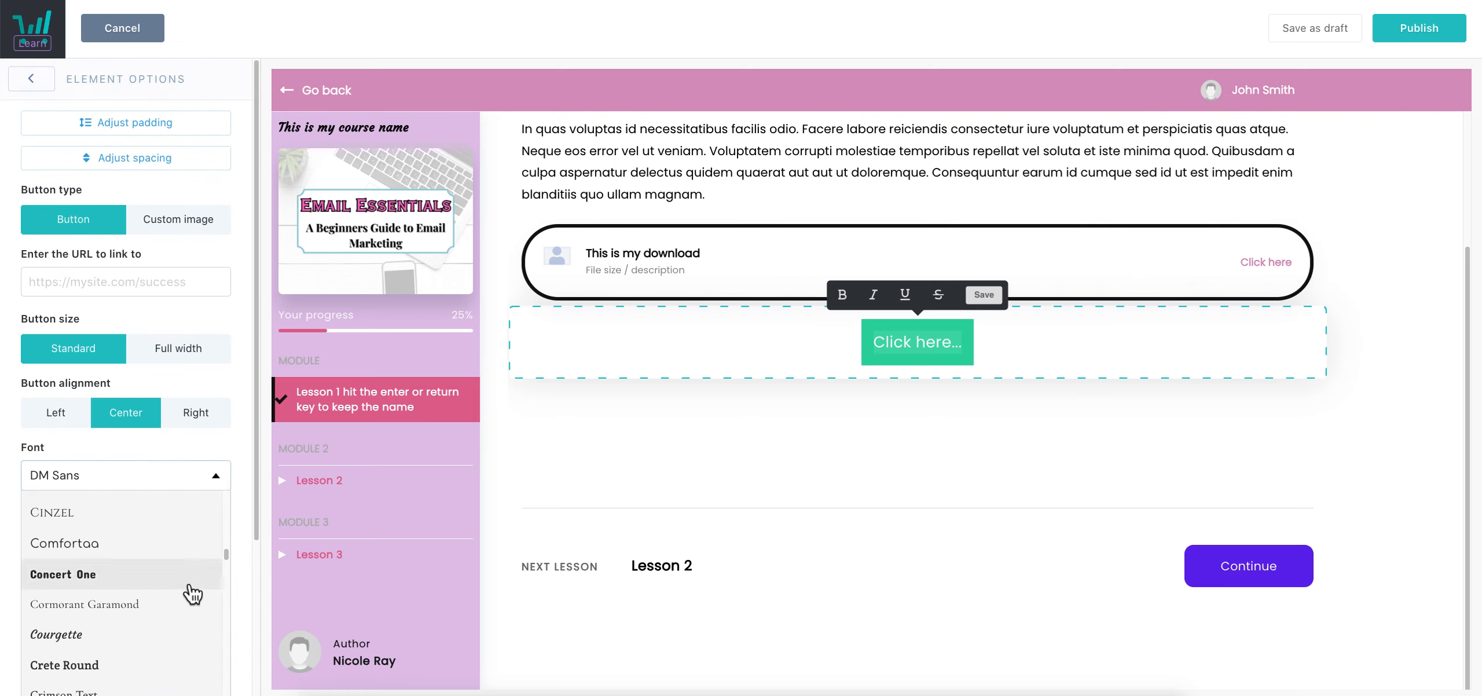
click(197, 455)
click(49, 420)
click(196, 416)
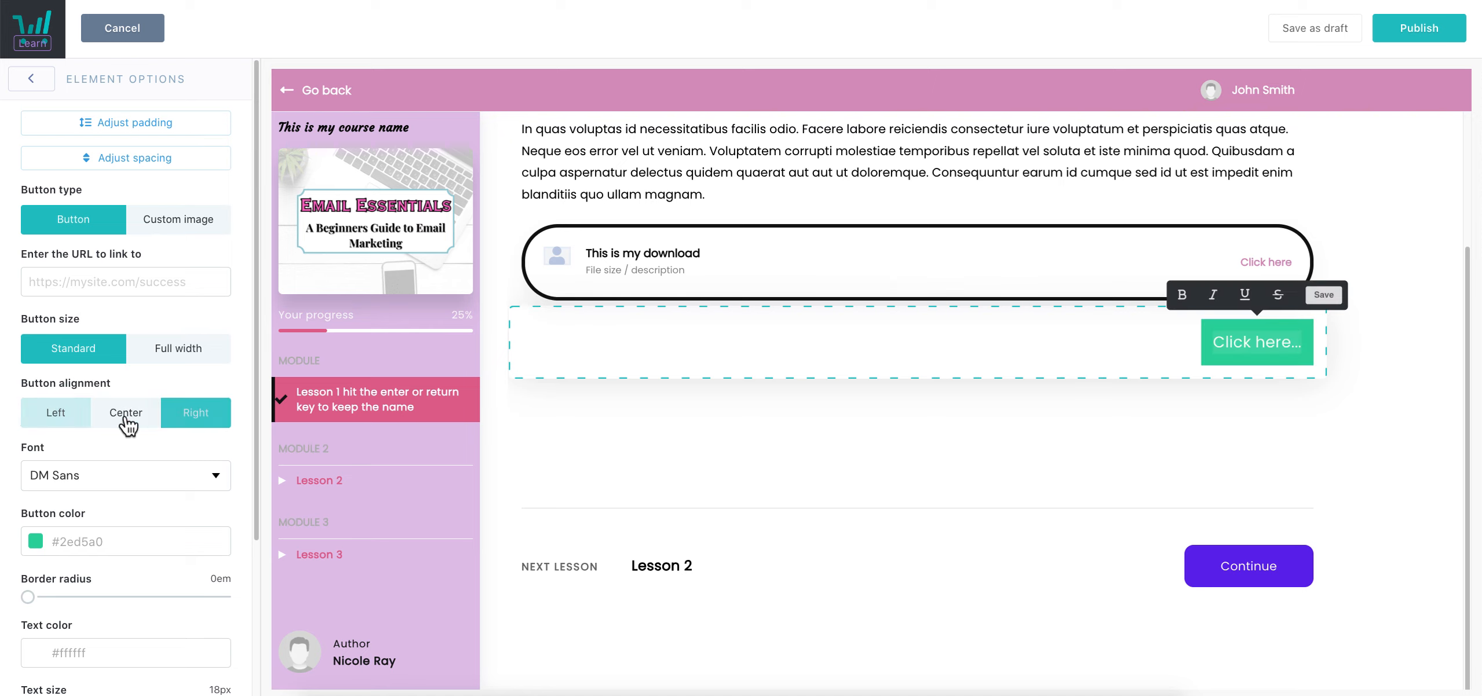
click(123, 415)
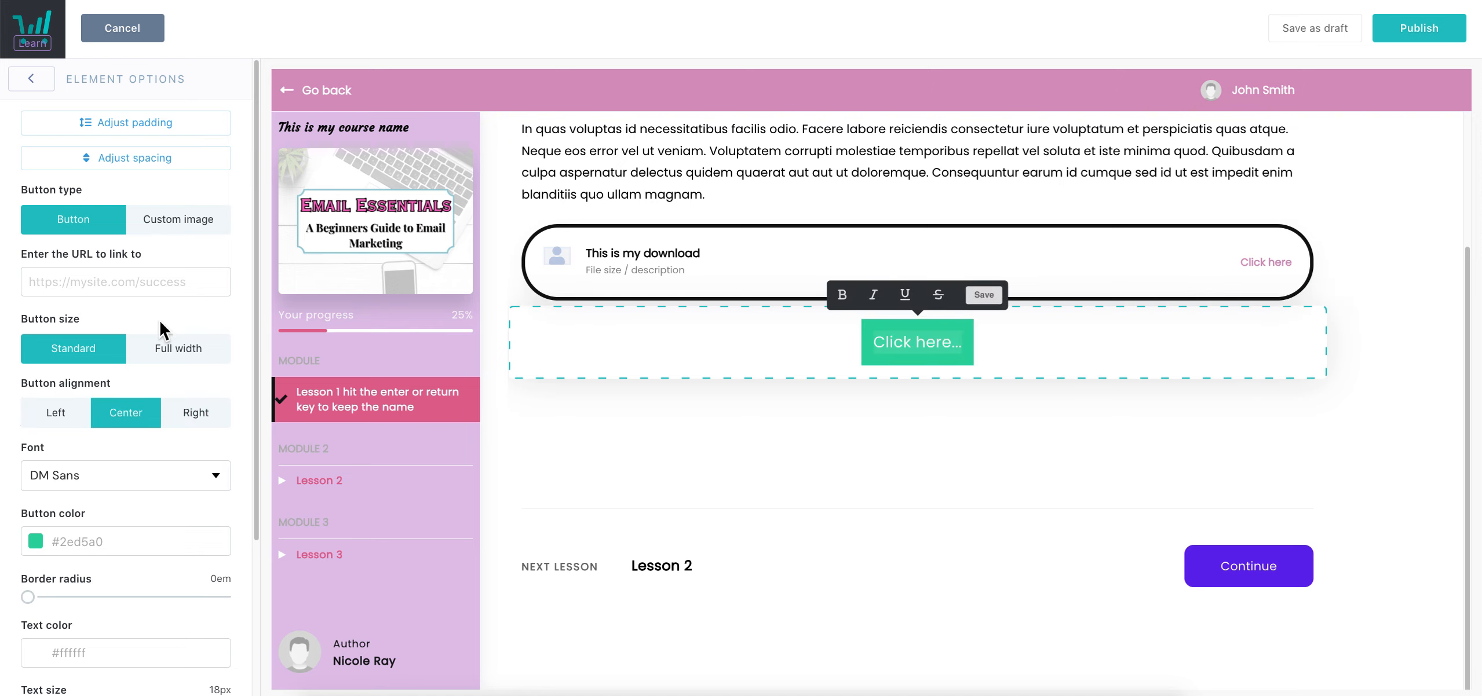
scroll(186, 353, down, 4)
scroll(213, 365, up, 4)
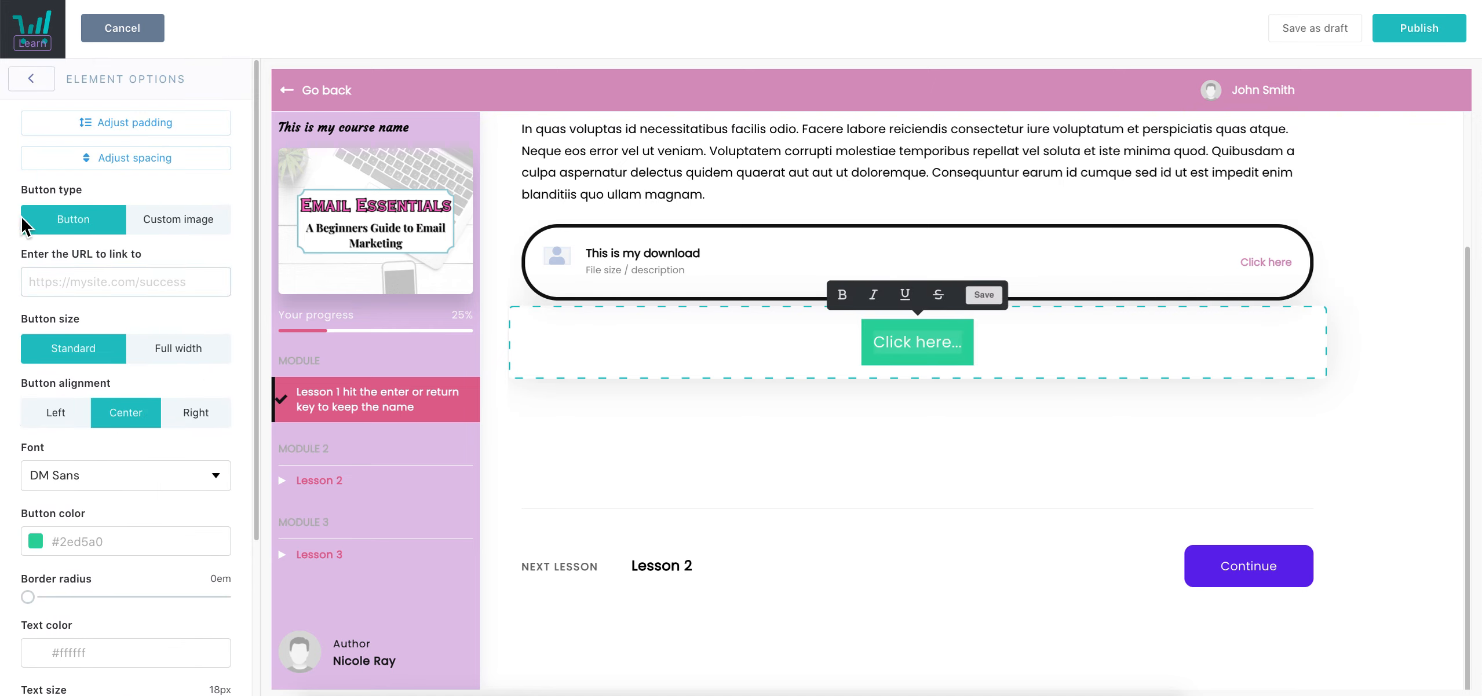
click(50, 88)
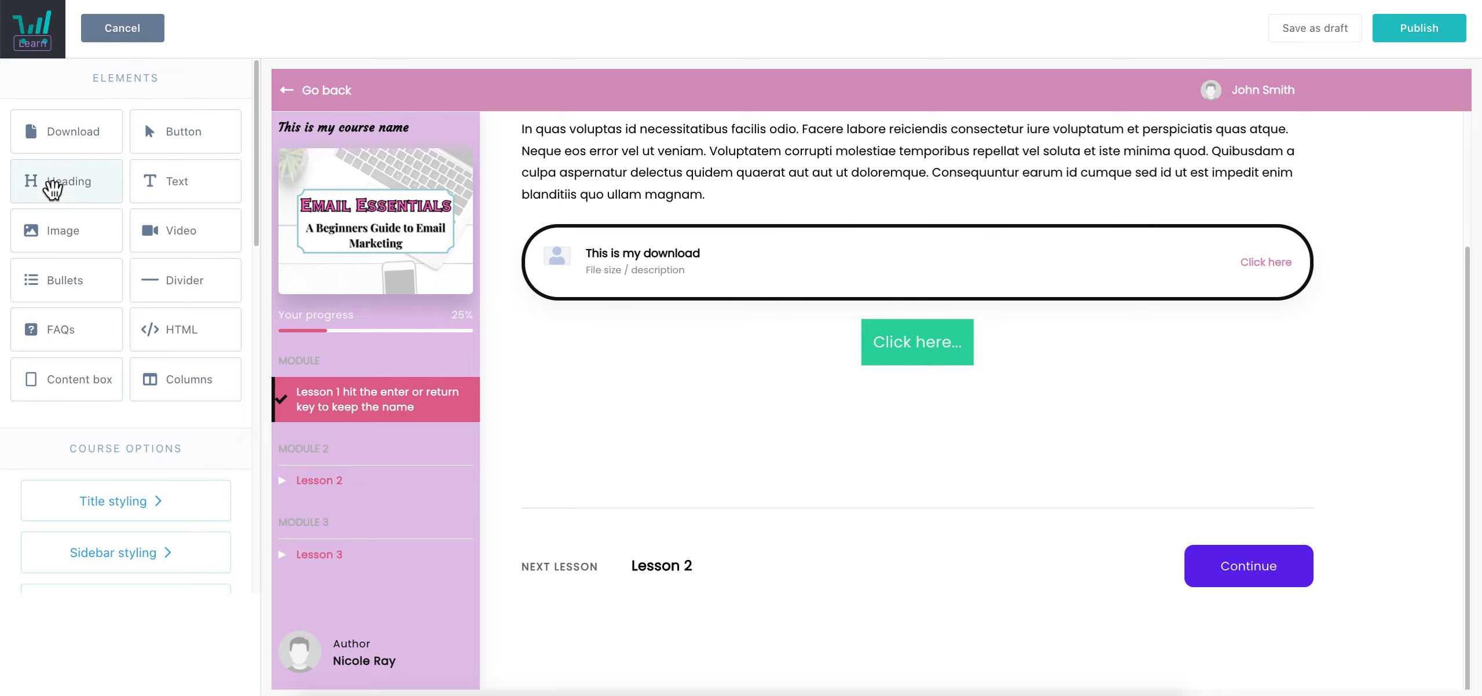
Add an Image block below the button and insert the side-hustle pin grid
drag(72, 234, 916, 473)
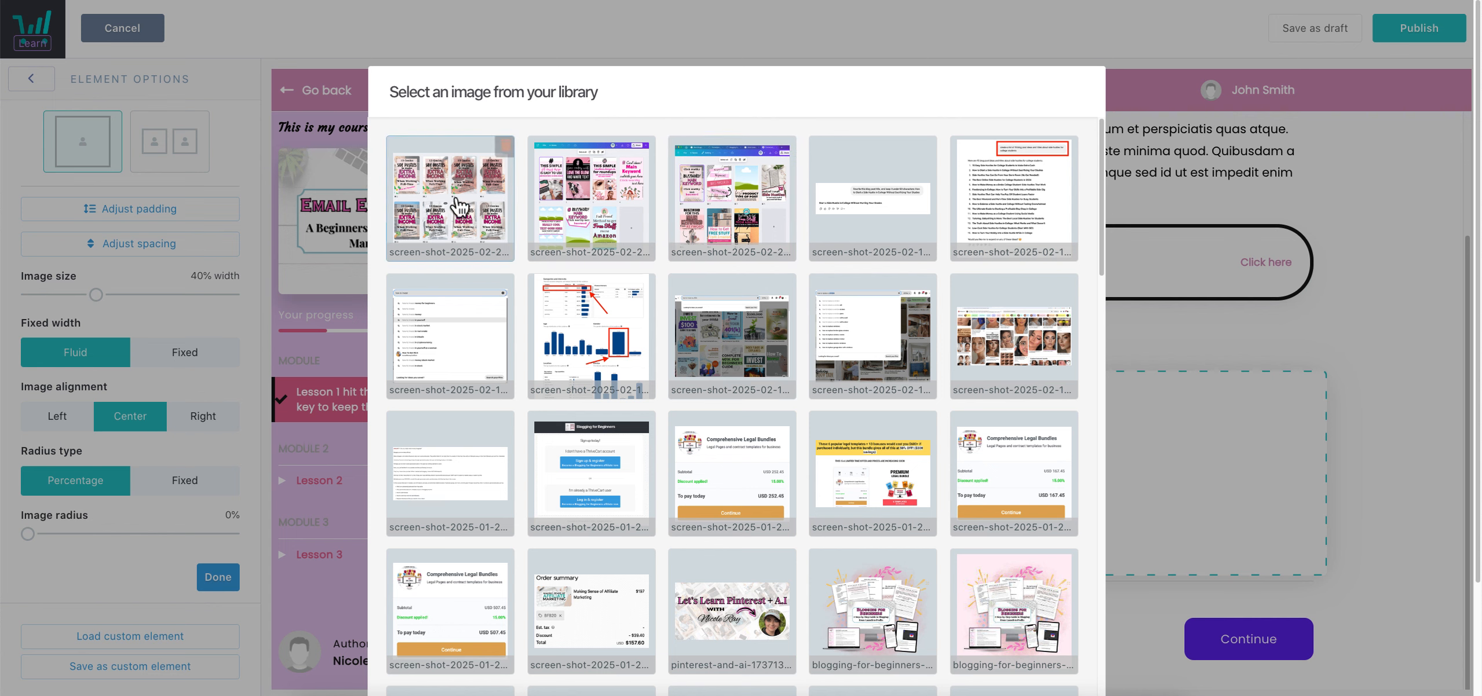
scroll(753, 597, down, 8)
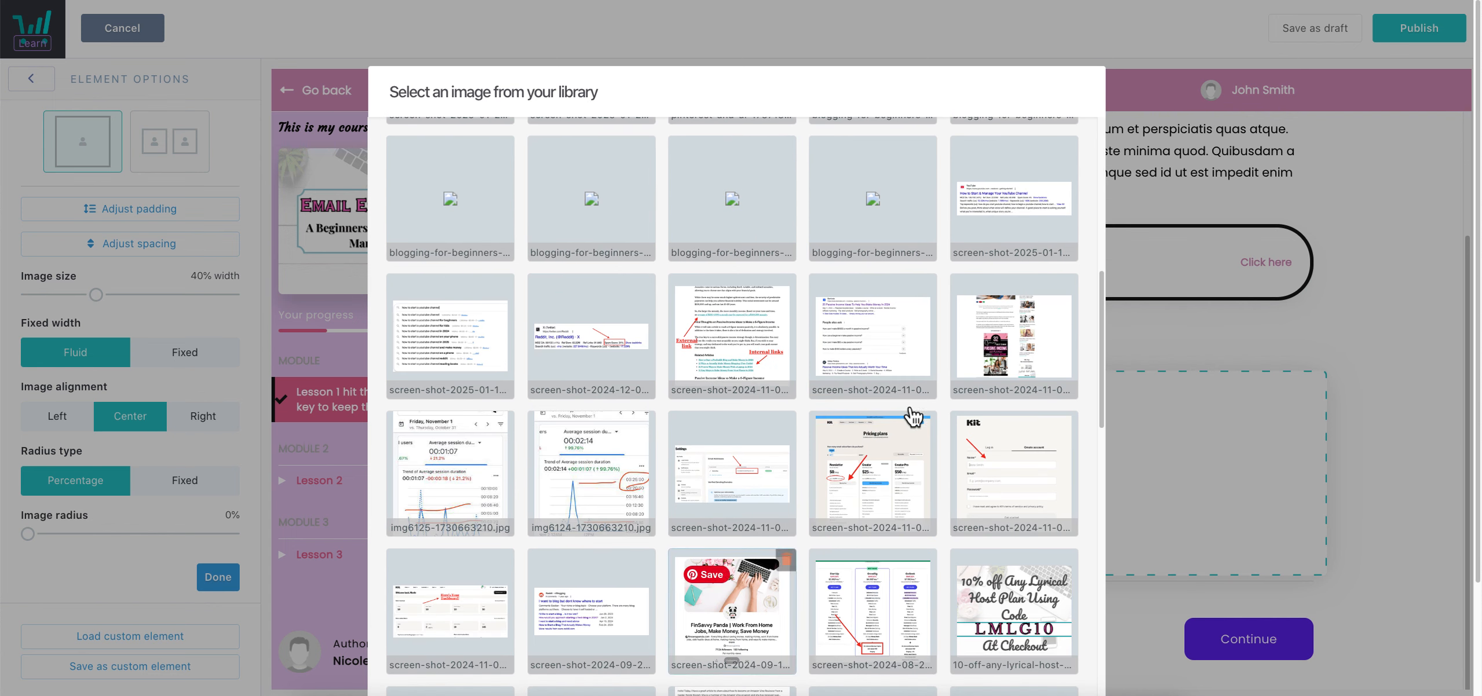
scroll(732, 603, up, 10)
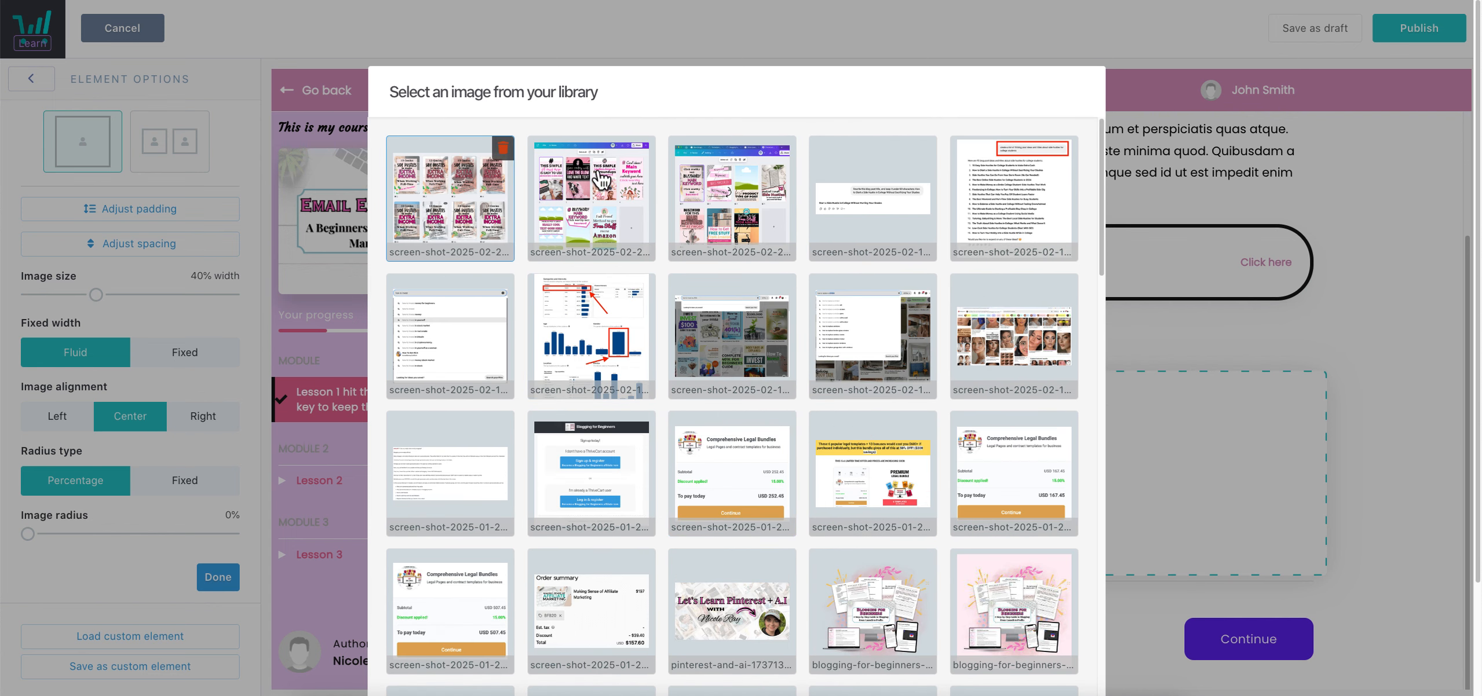
scroll(1066, 519, down, 1)
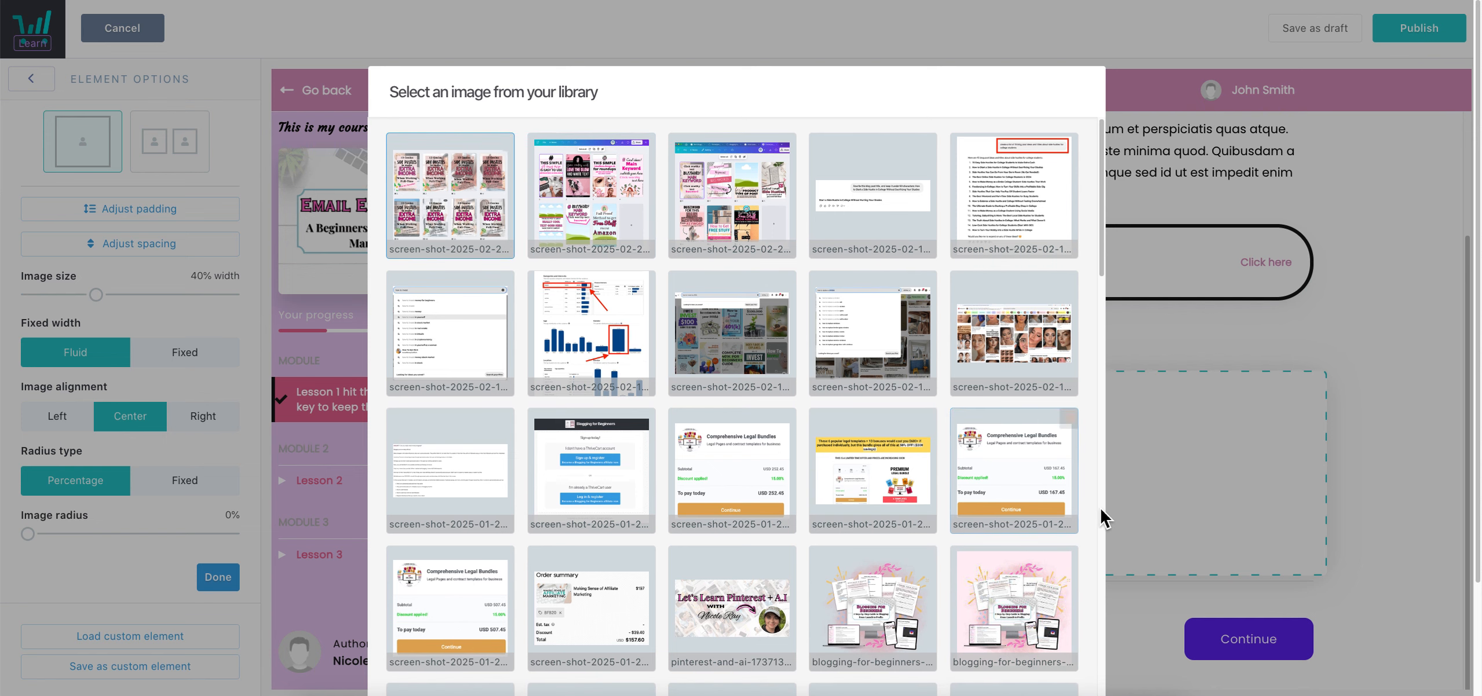
scroll(1102, 518, down, 10)
click(1067, 613)
scroll(1283, 363, down, 3)
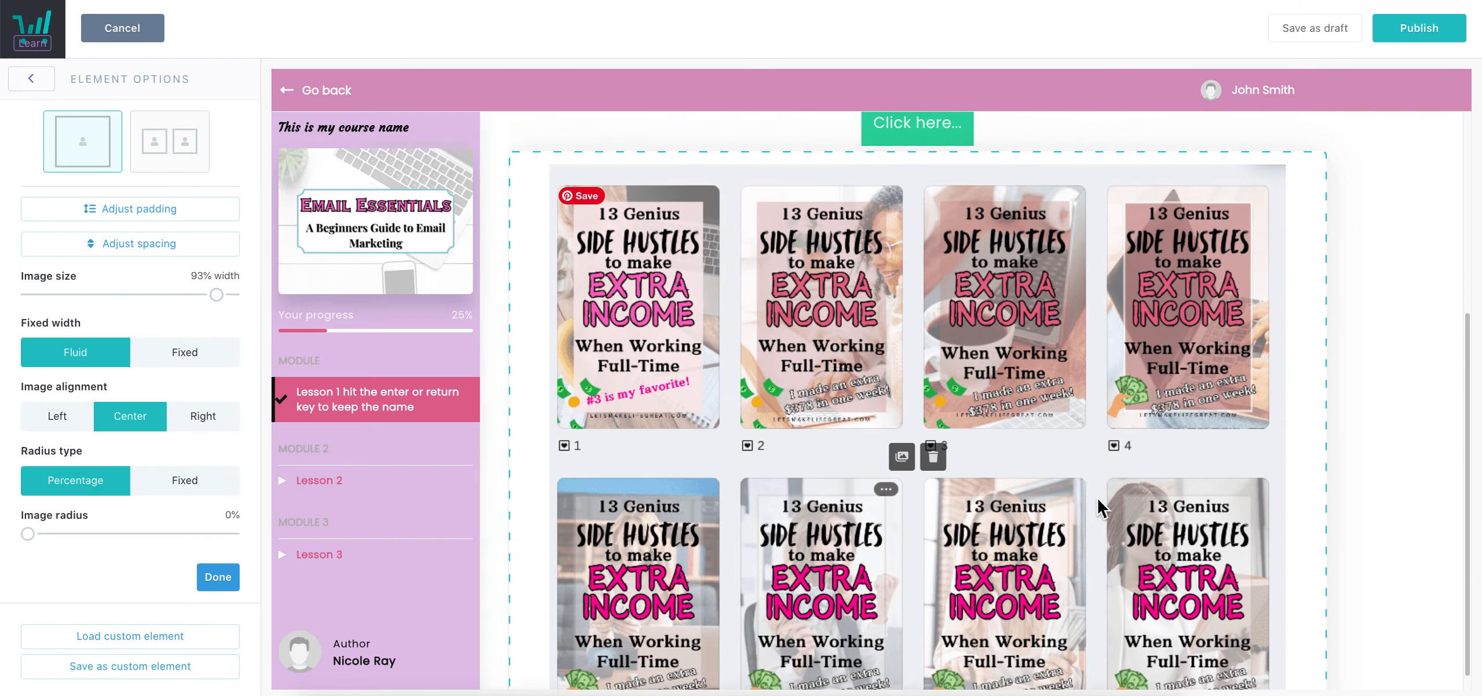
scroll(1153, 468, down, 3)
scroll(1016, 480, up, 1)
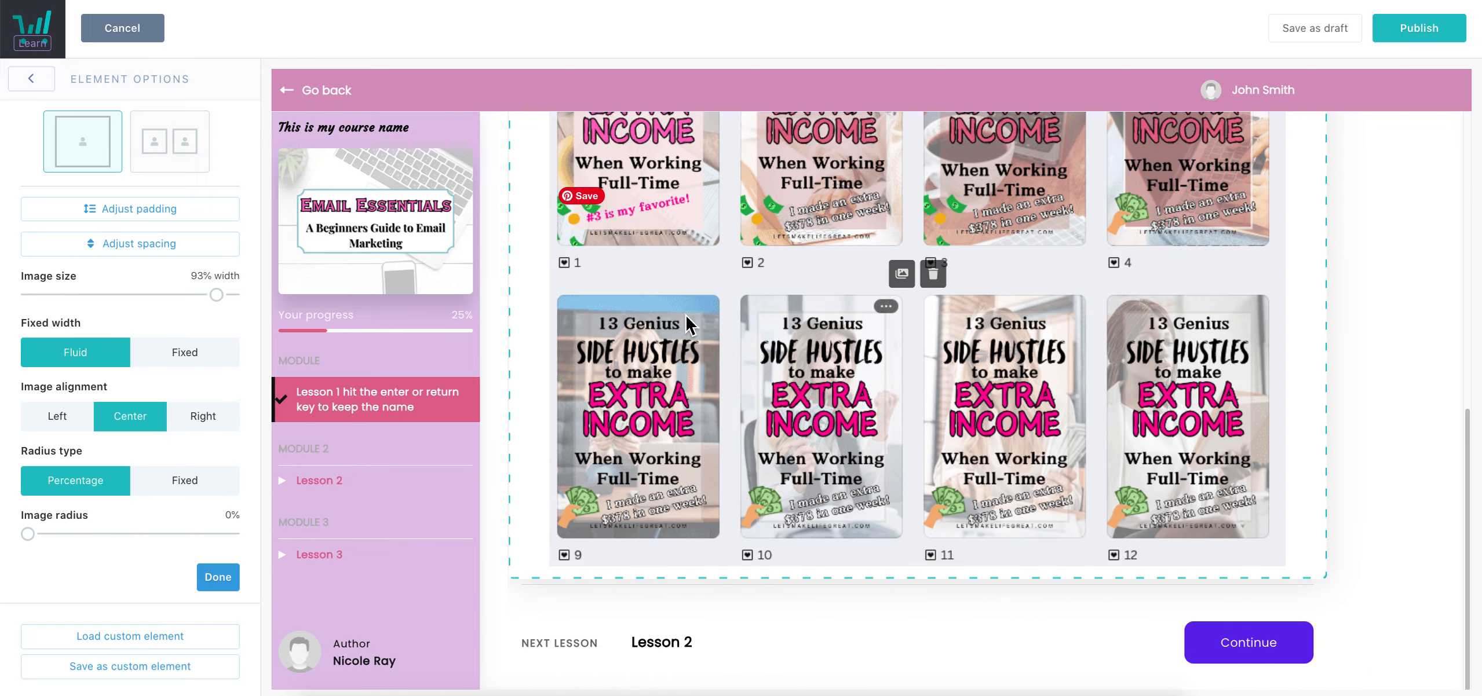
scroll(1148, 455, up, 3)
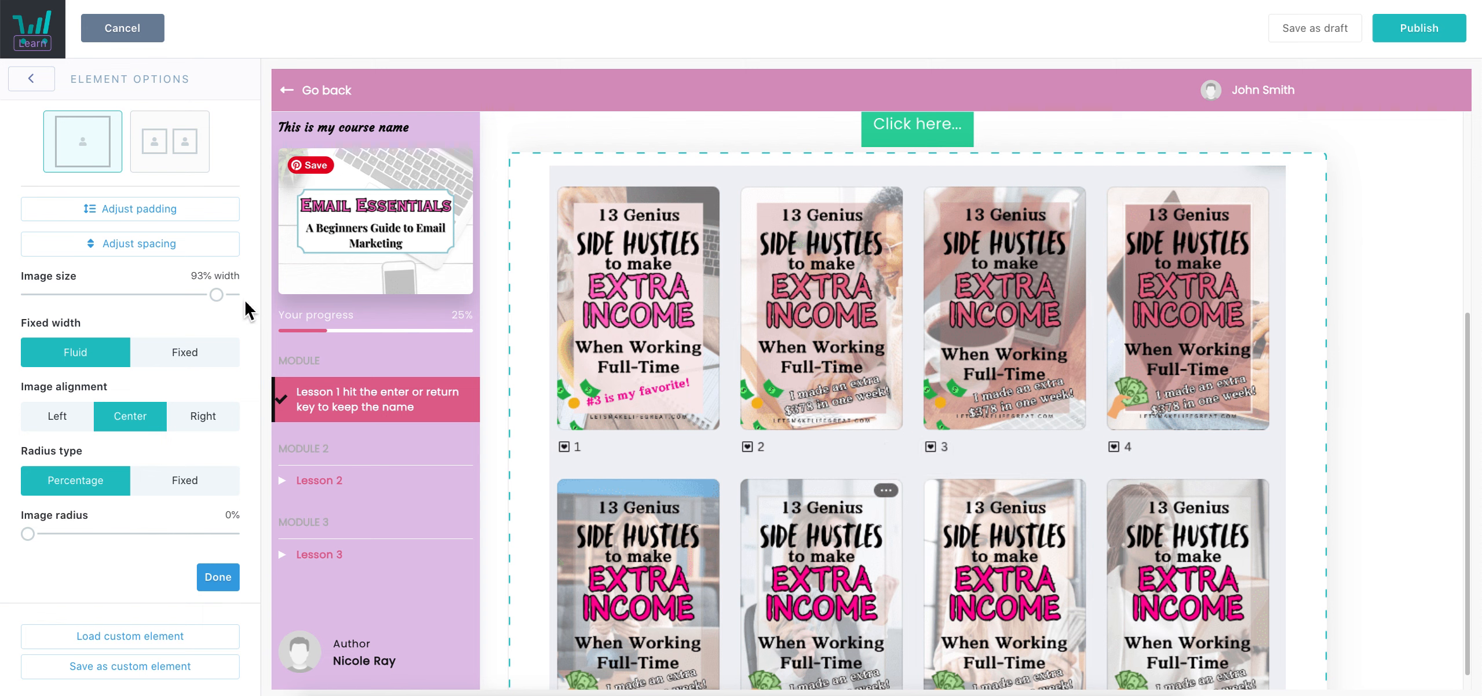
Try image widths and fixed versus fluid sizing, ending fluid at about 57%
drag(229, 303, 227, 330)
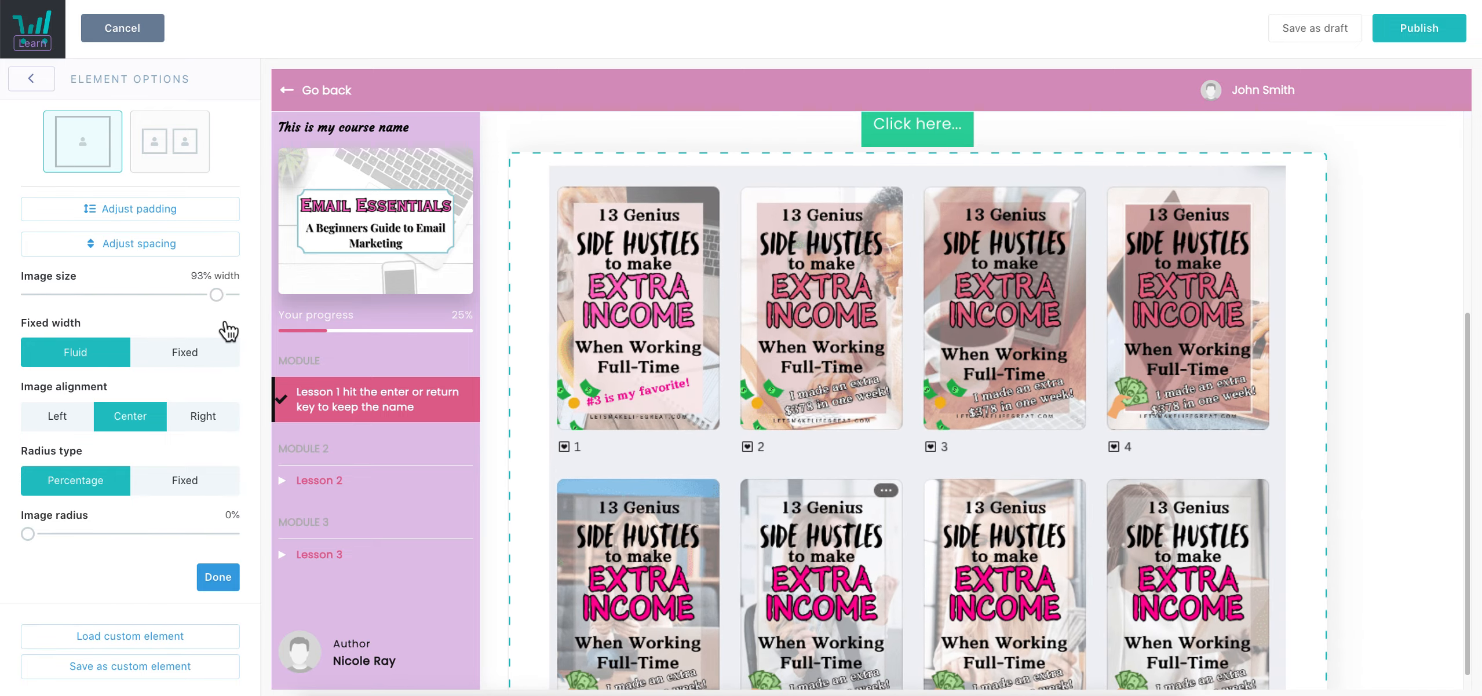
drag(230, 331, 137, 309)
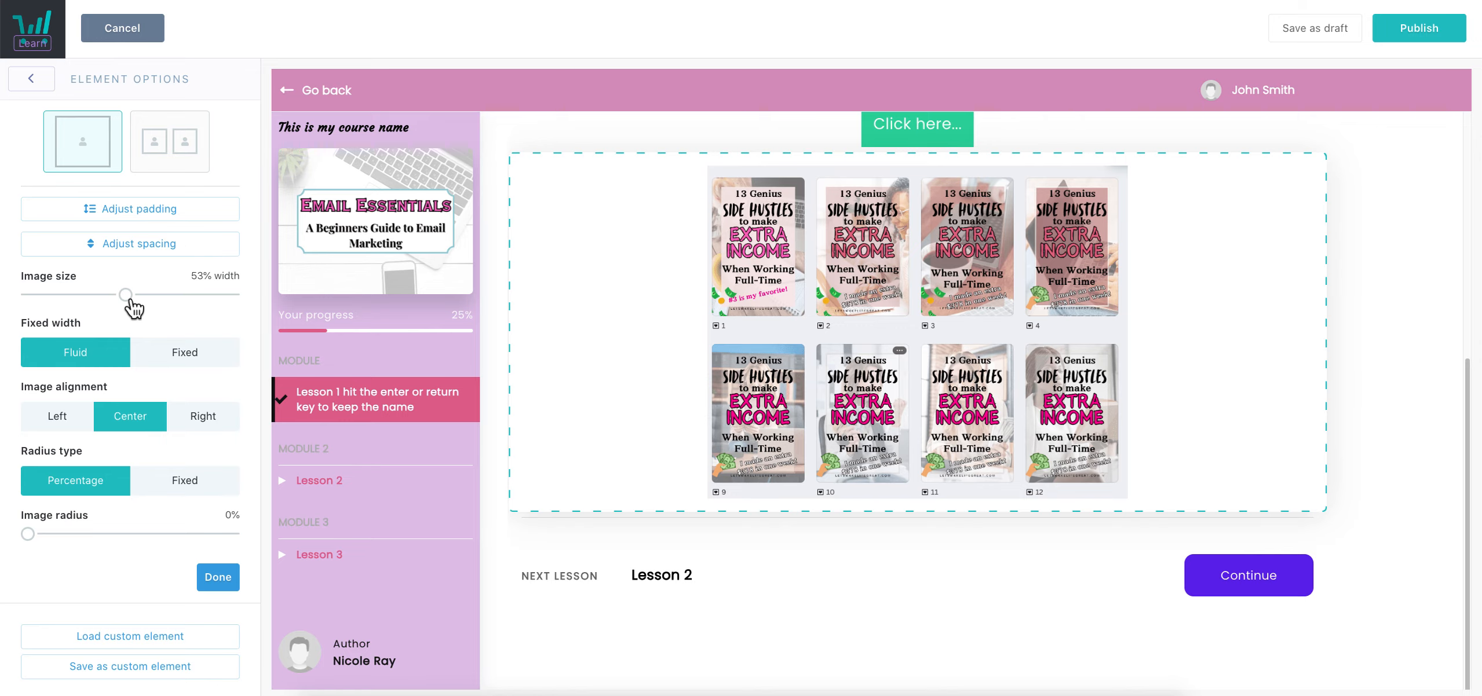
mouse_move(134, 307)
mouse_down()
mouse_move(261, 310)
mouse_move(116, 308)
mouse_move(185, 309)
mouse_move(155, 295)
mouse_move(248, 307)
mouse_move(139, 324)
mouse_up()
click(175, 353)
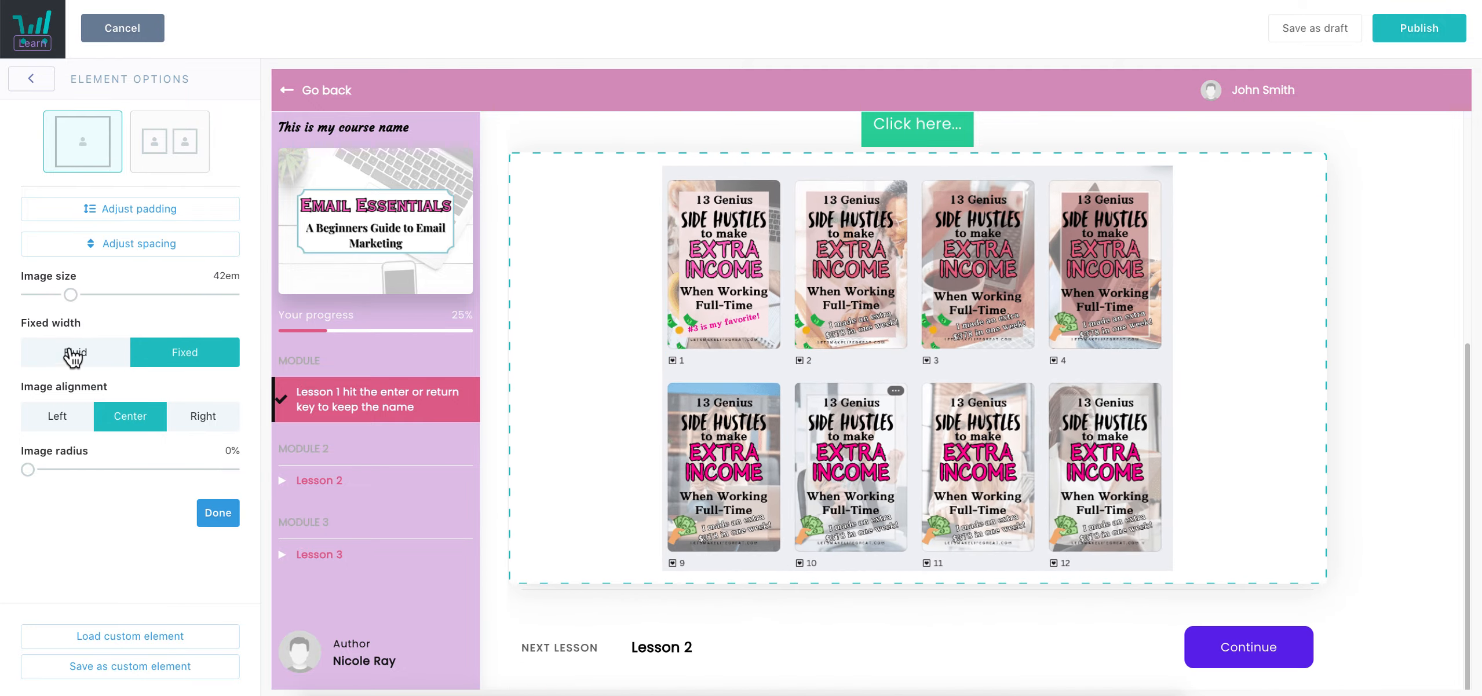
click(74, 350)
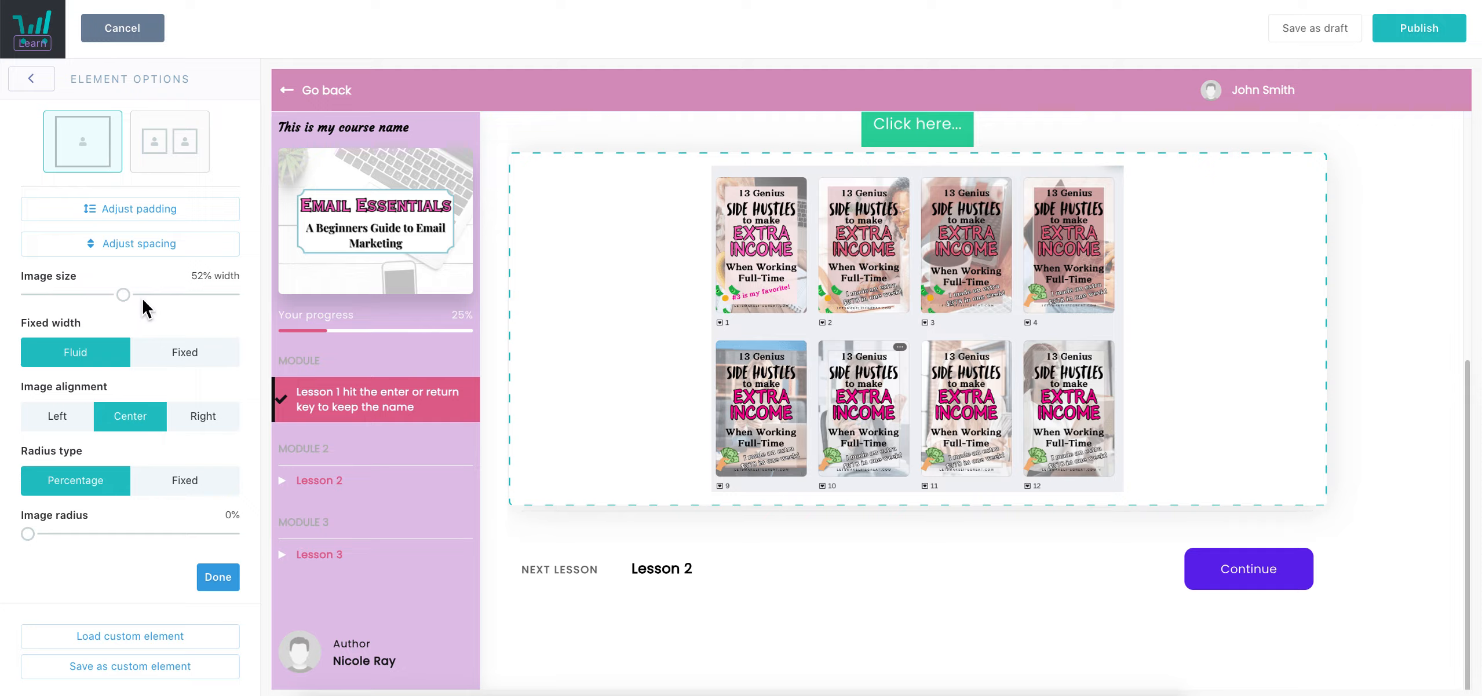
mouse_move(143, 300)
mouse_down()
mouse_move(317, 314)
mouse_move(122, 308)
mouse_up()
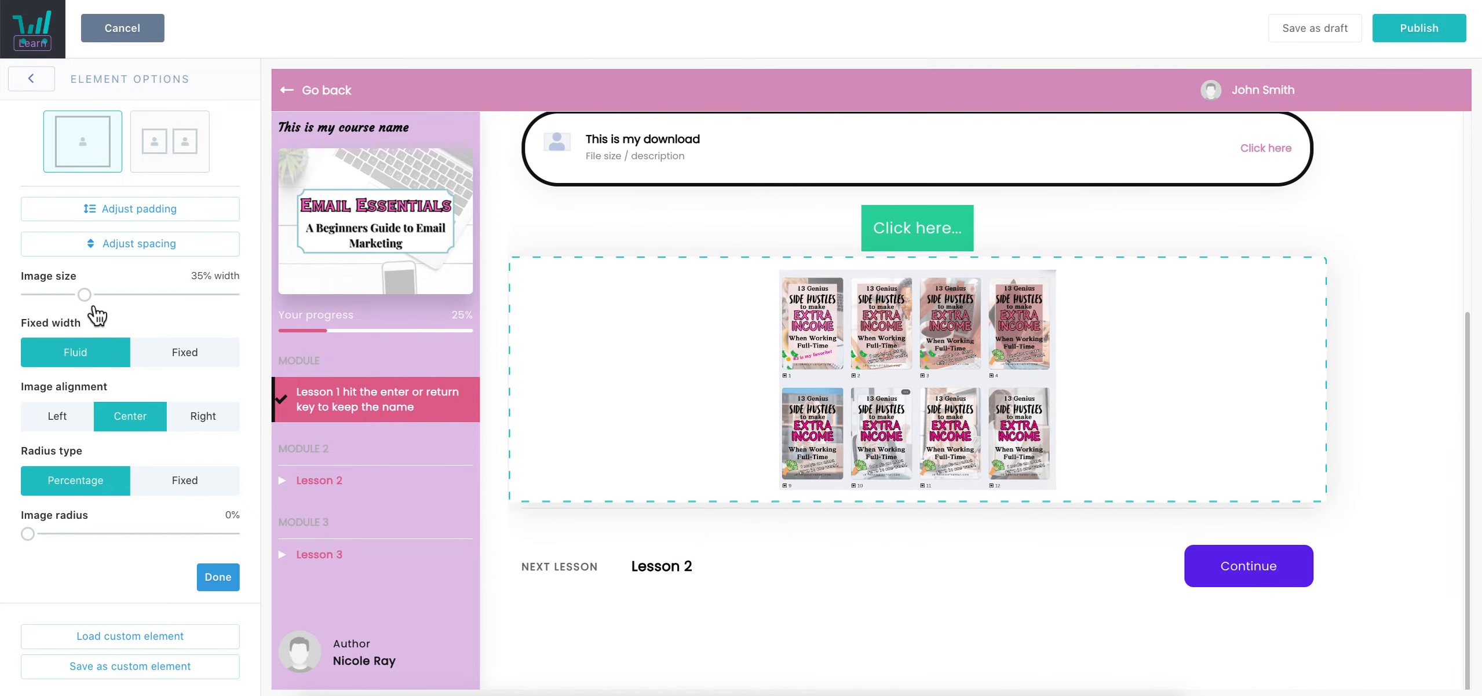
Try the two-image layout, then return to a single image at about 40% width
click(188, 154)
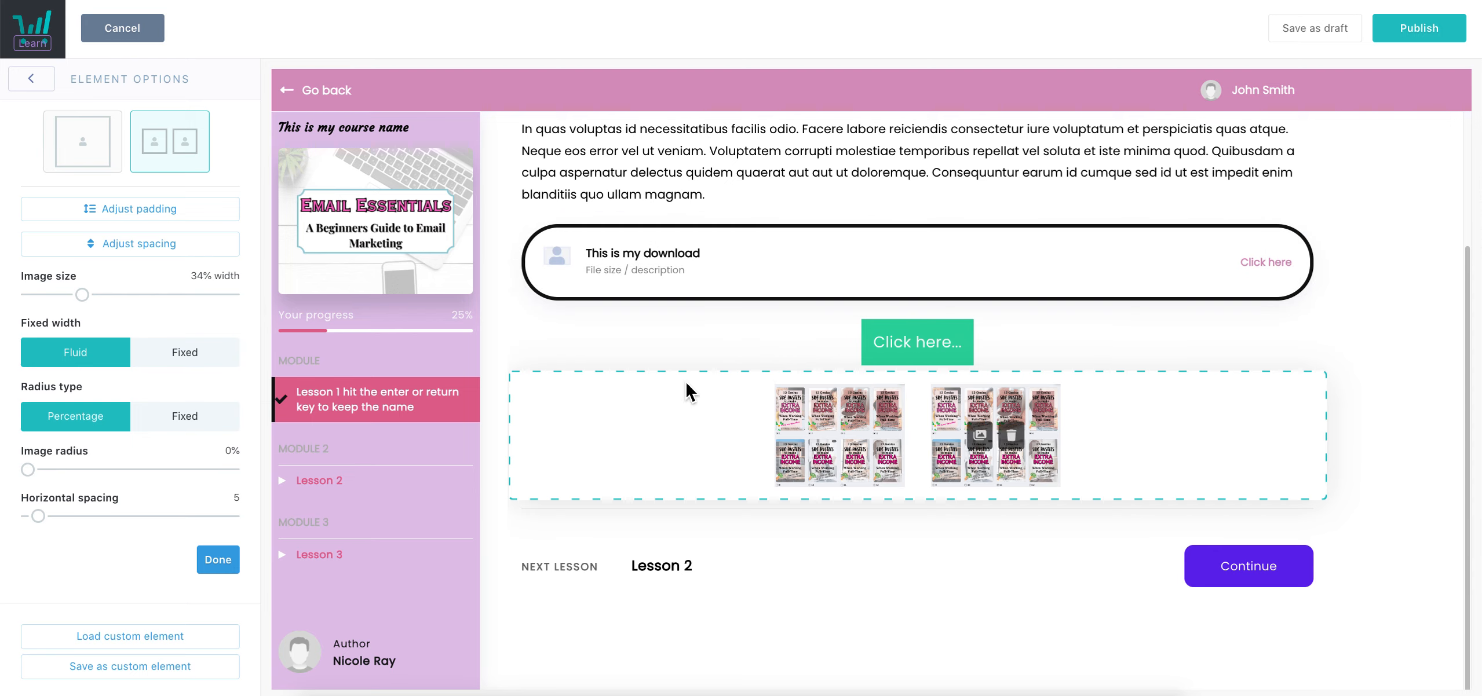
drag(82, 296, 263, 317)
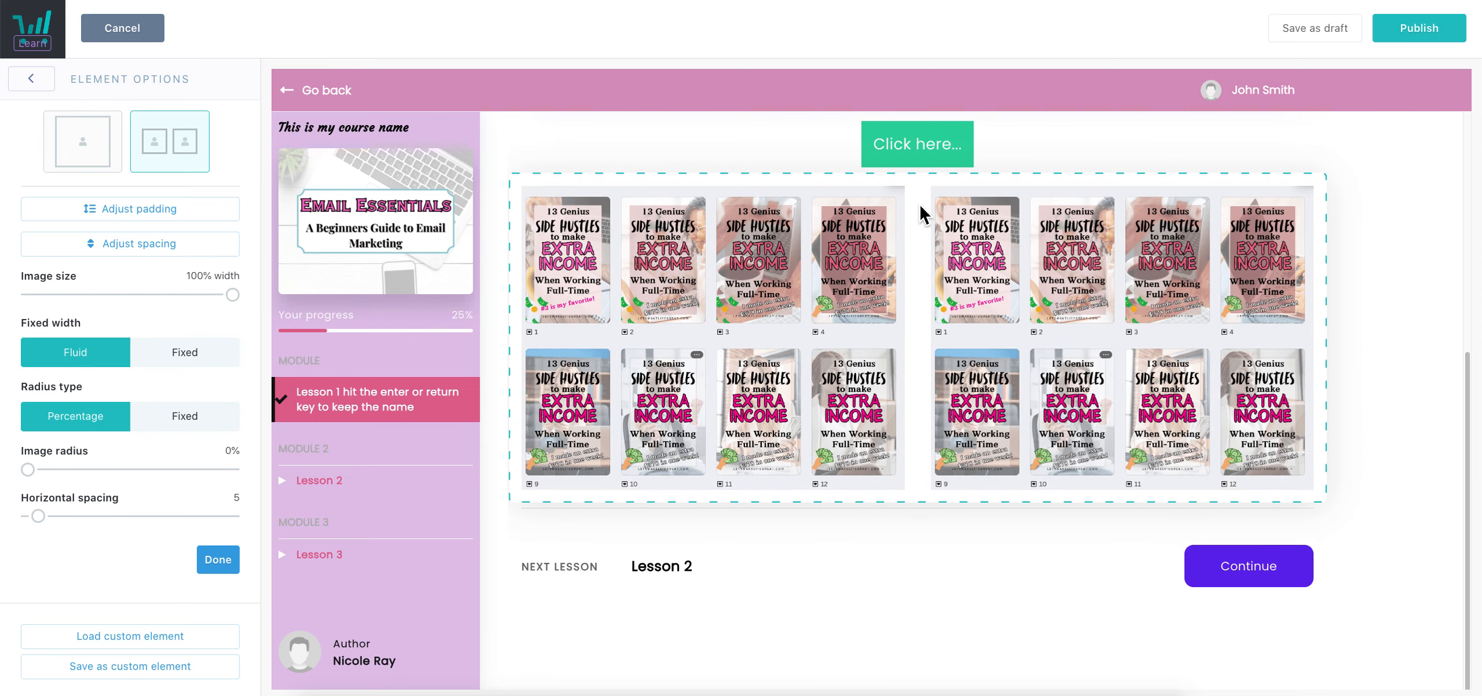
drag(27, 470, 323, 552)
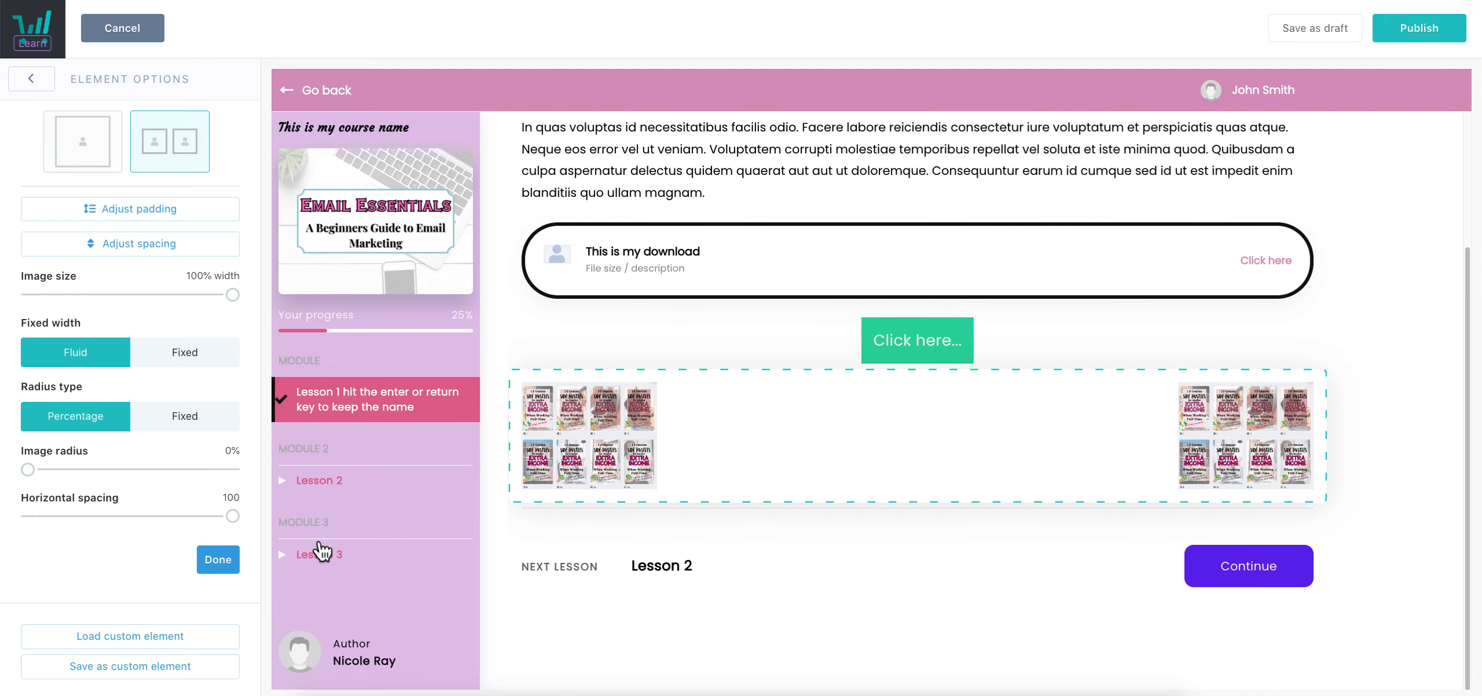
drag(232, 515, 8, 515)
click(109, 162)
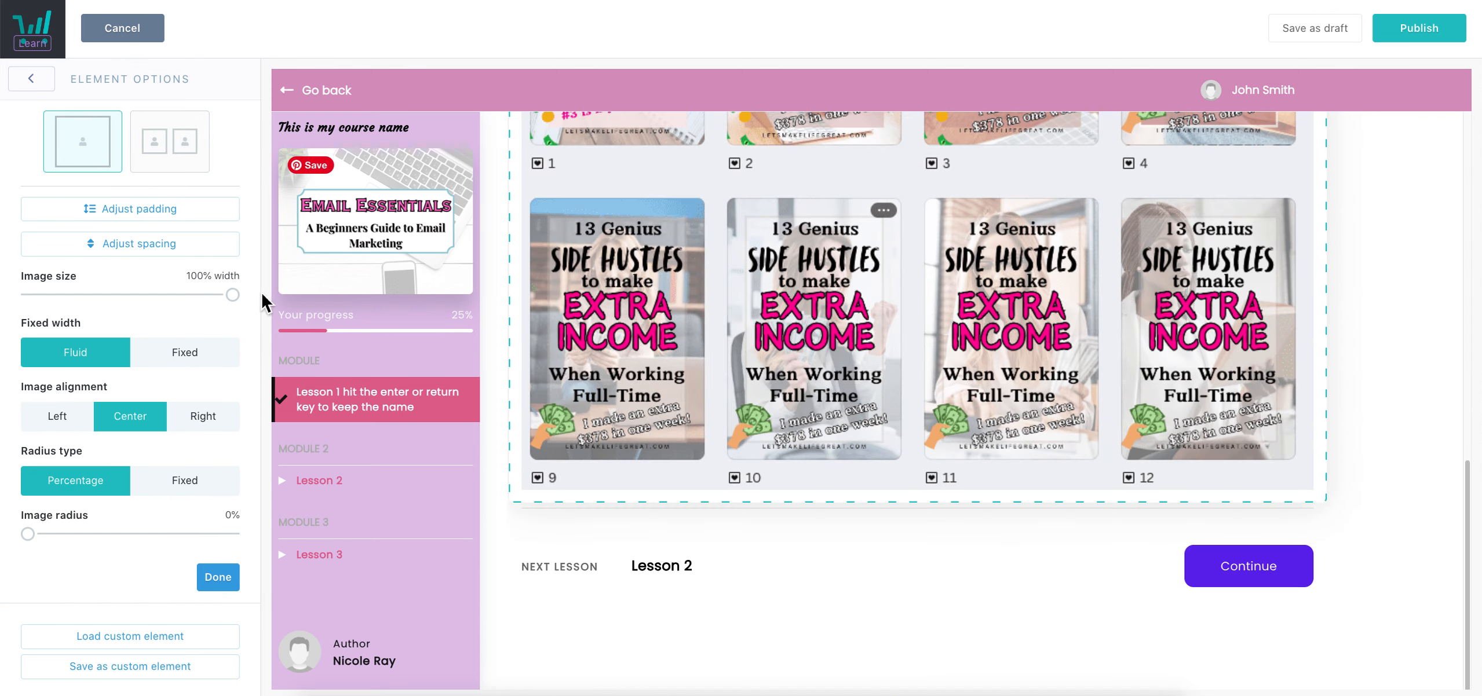
drag(233, 295, 107, 296)
click(218, 580)
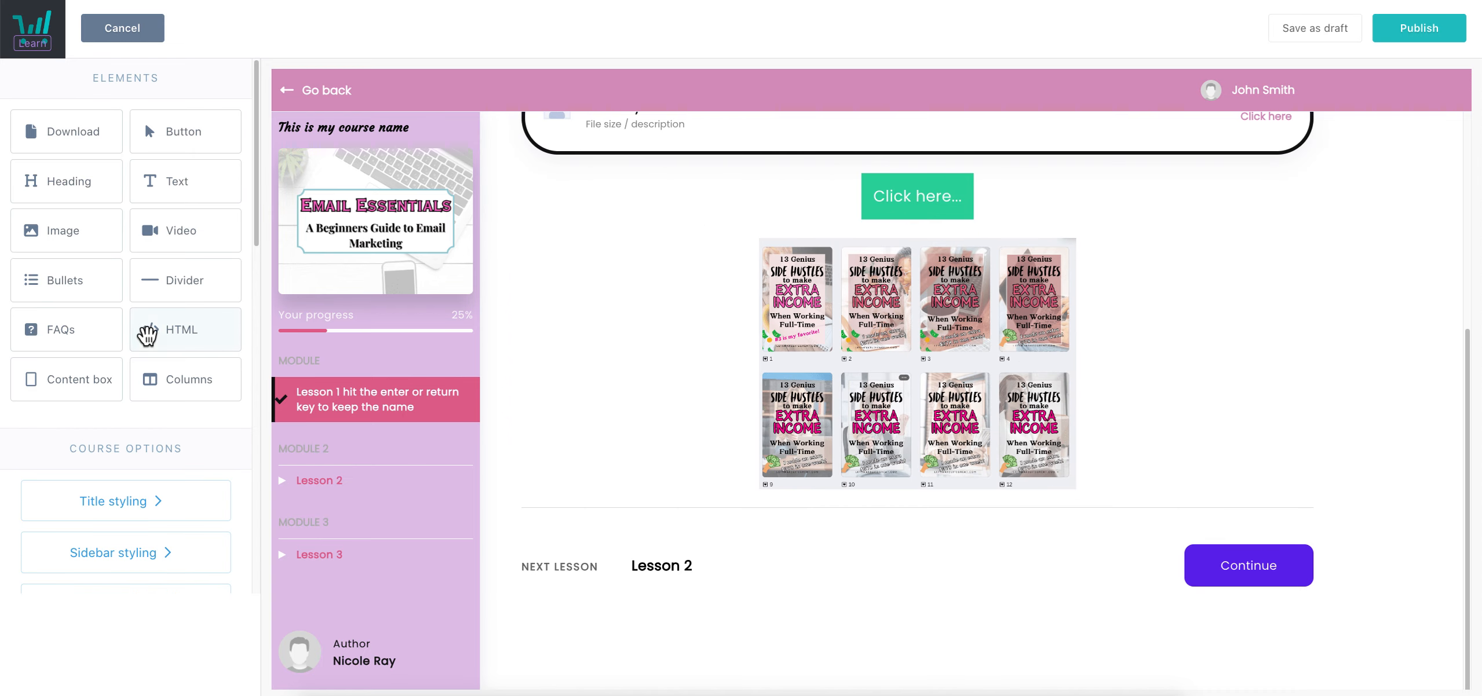
Add a Video block under the image grid and set its Video size to 76
drag(154, 246, 872, 548)
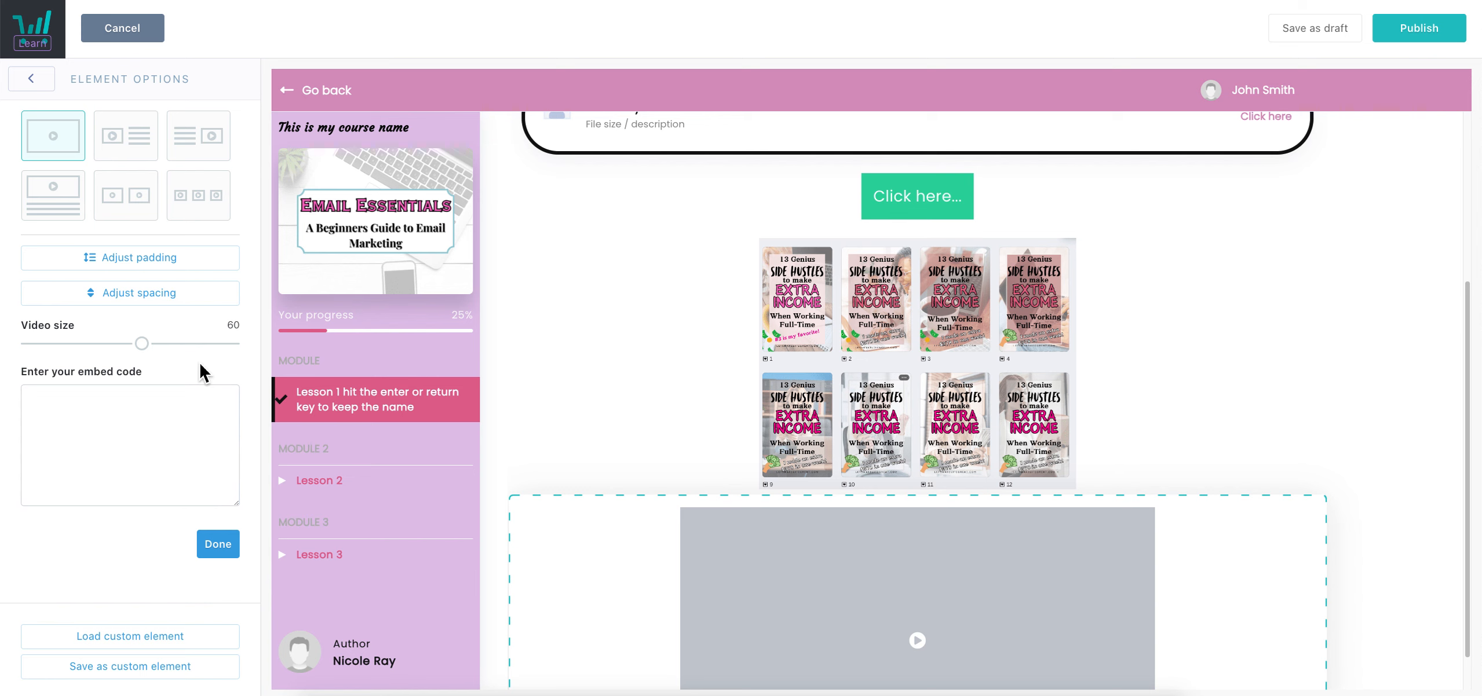
scroll(927, 423, down, 3)
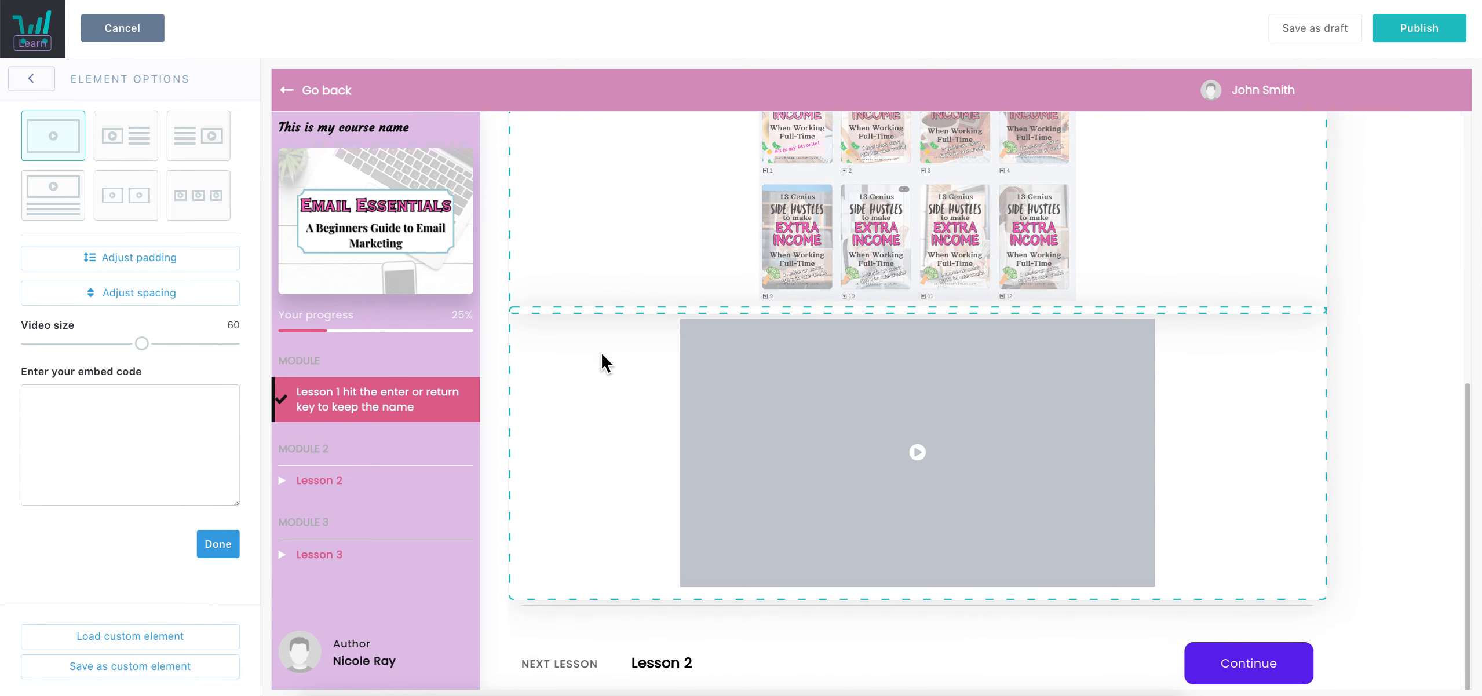
drag(146, 355, 187, 347)
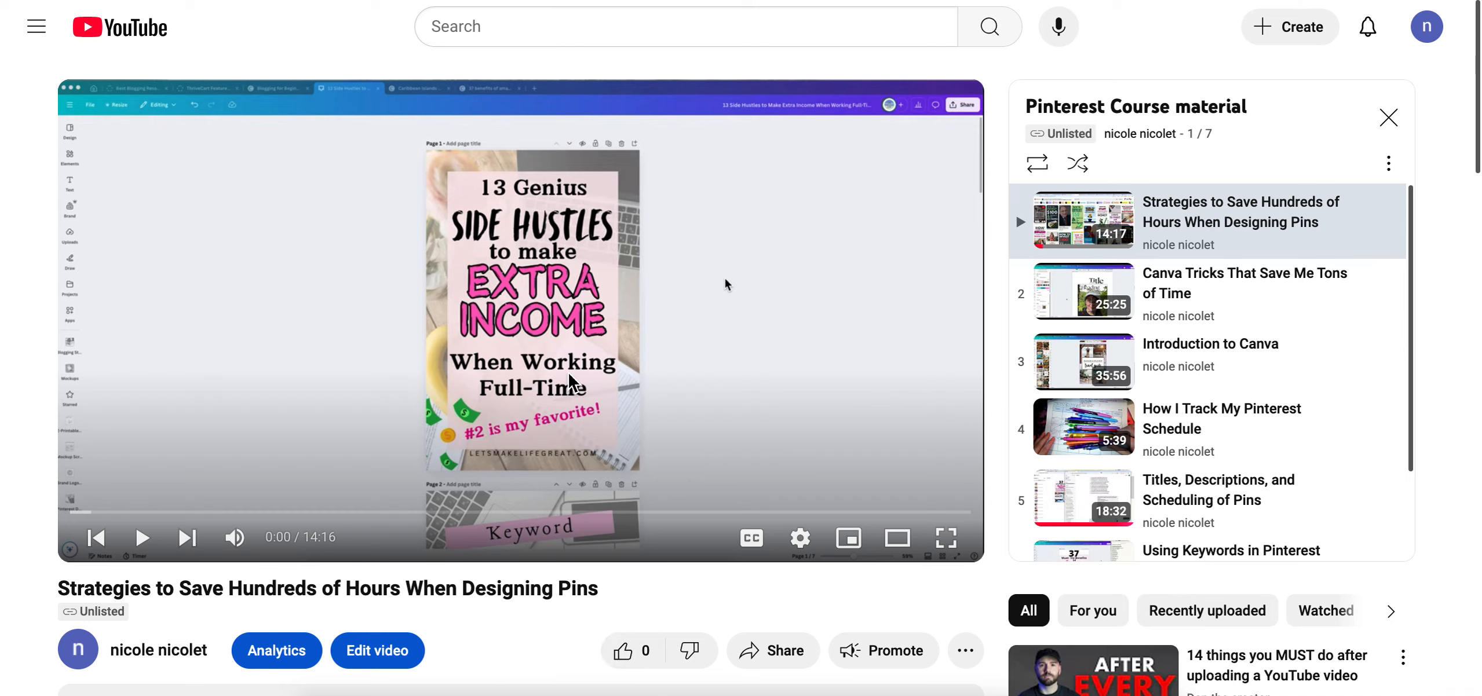
Copy the YouTube iframe embed code for the pin-design video
scroll(569, 376, down, 1)
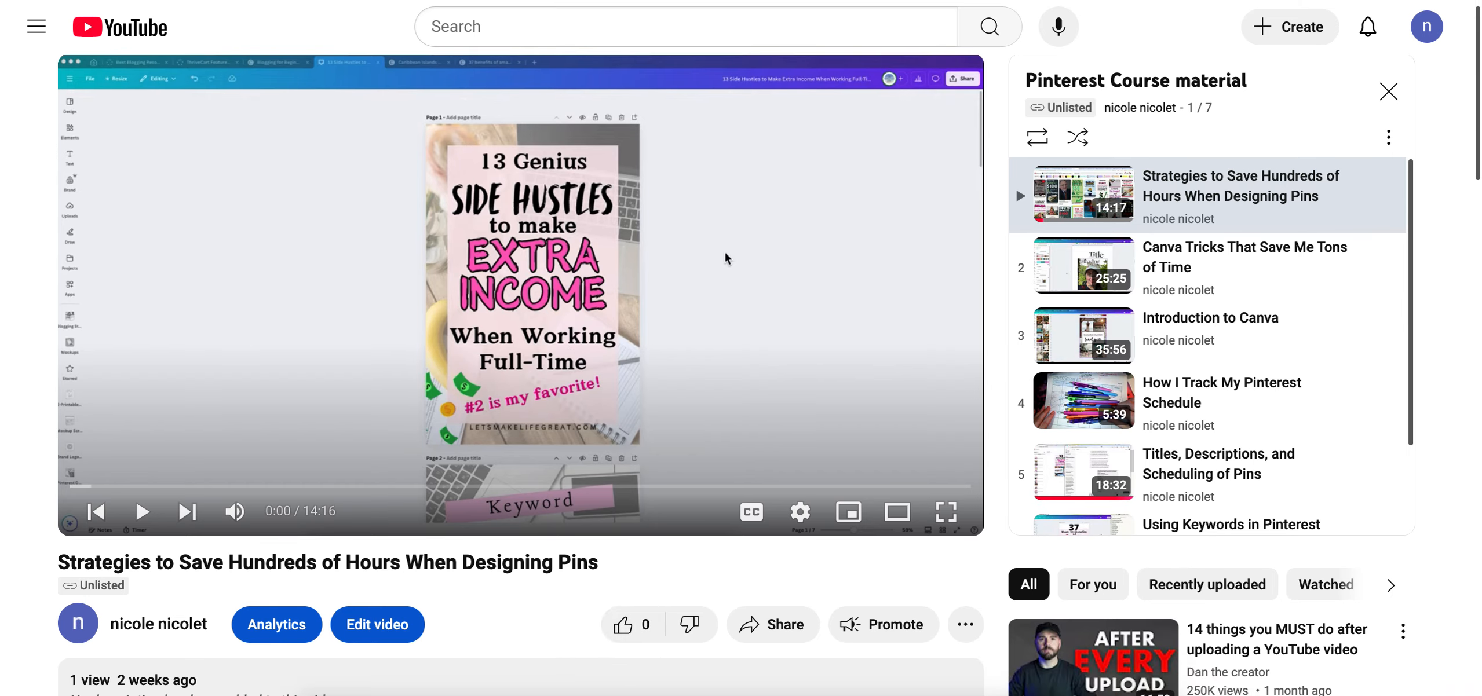
scroll(569, 560, up, 1)
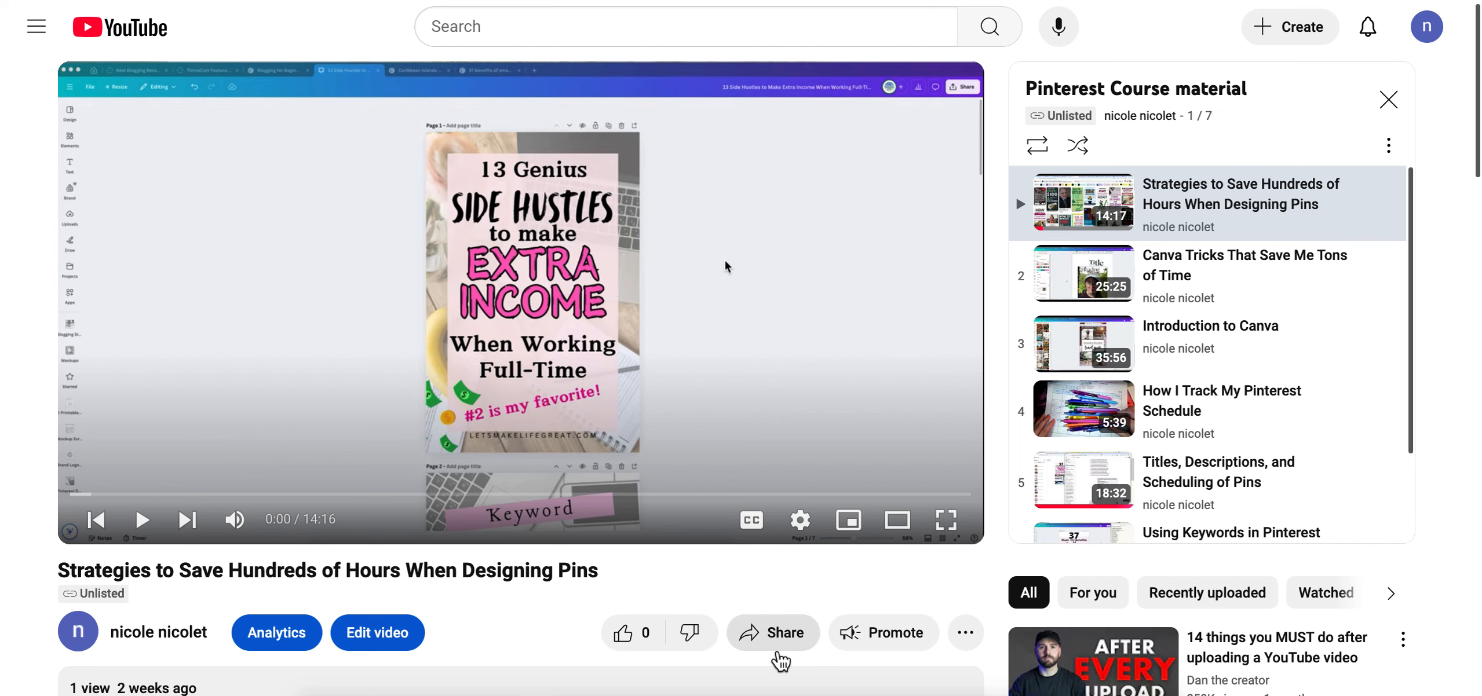
click(770, 646)
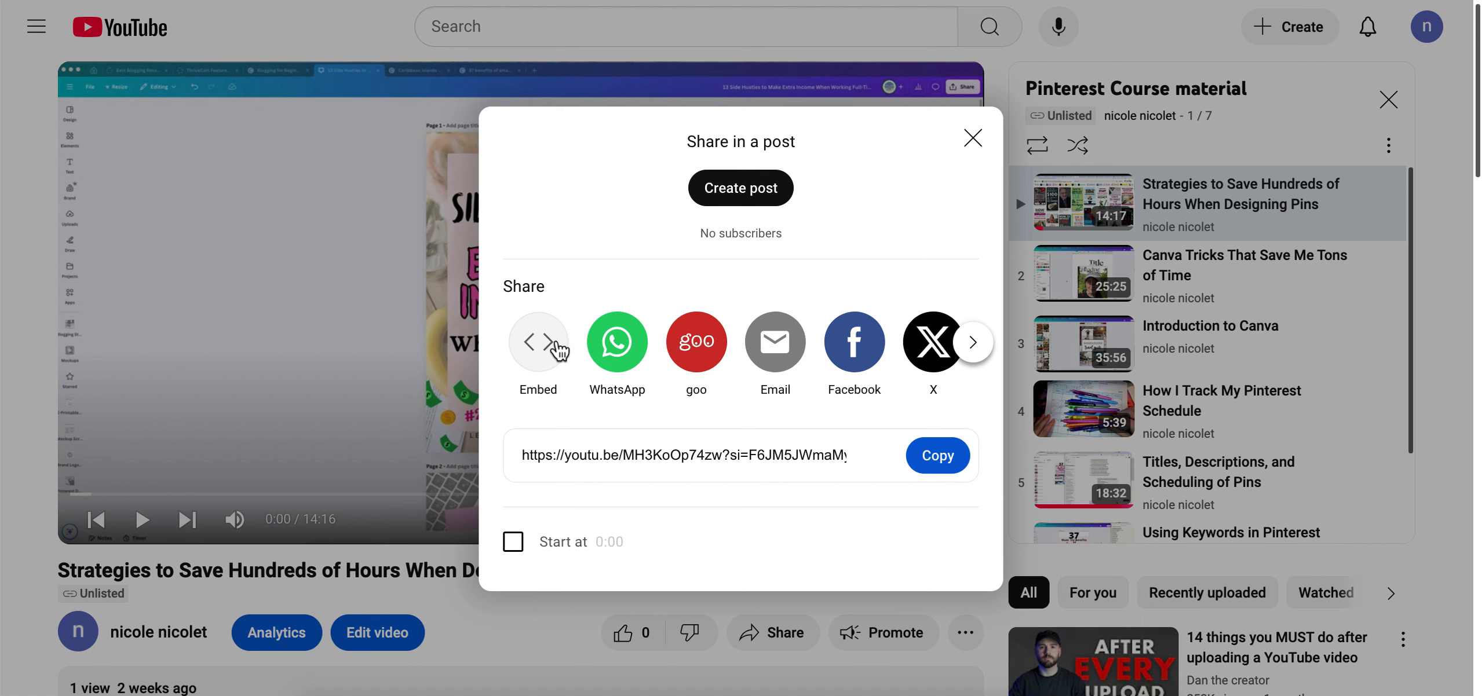
click(555, 352)
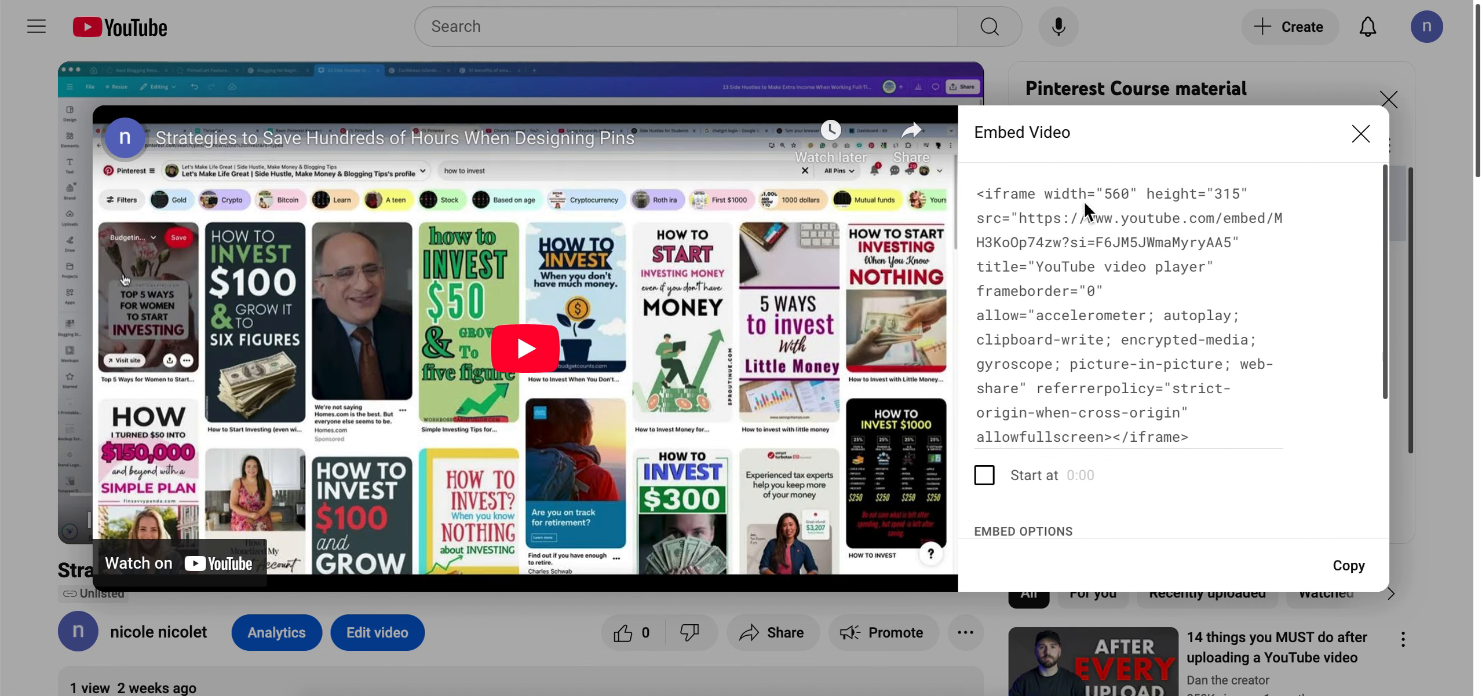
click(1348, 566)
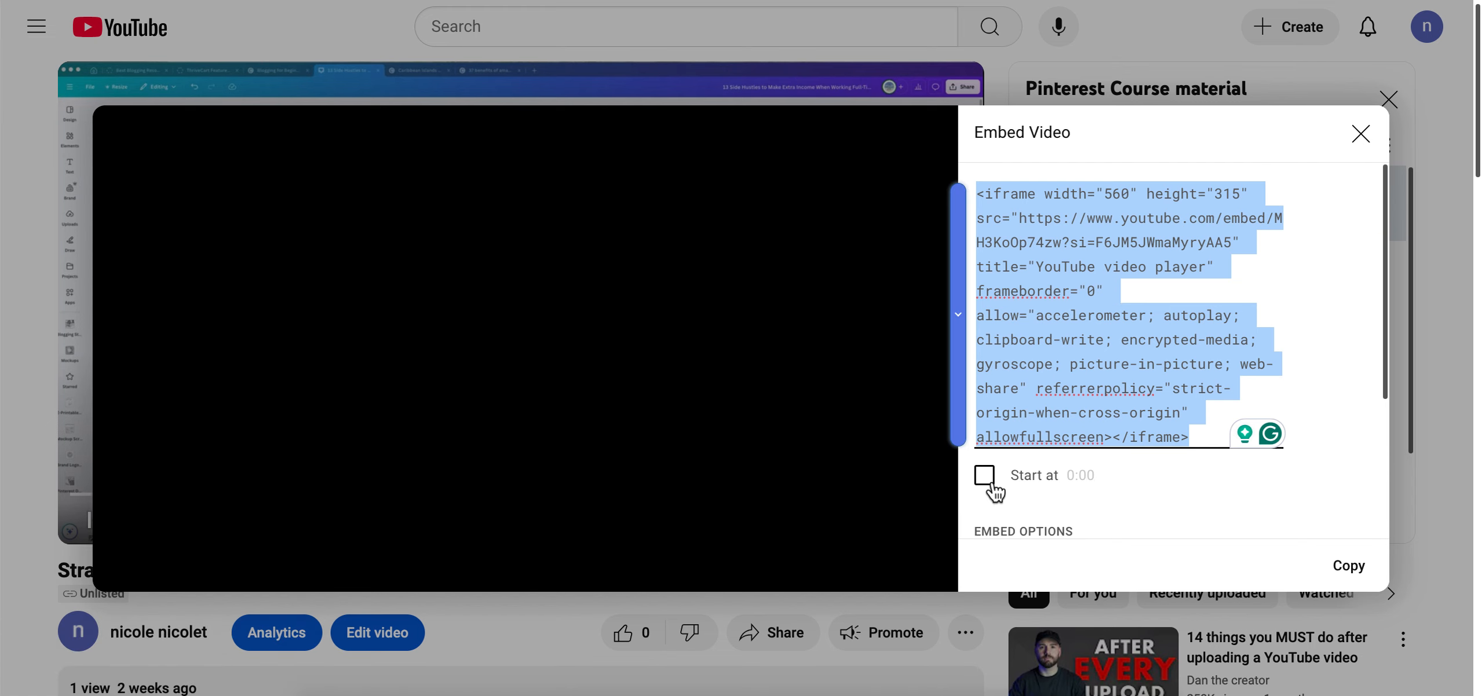
Try a custom embed start time, then leave it starting at 0:00
click(992, 483)
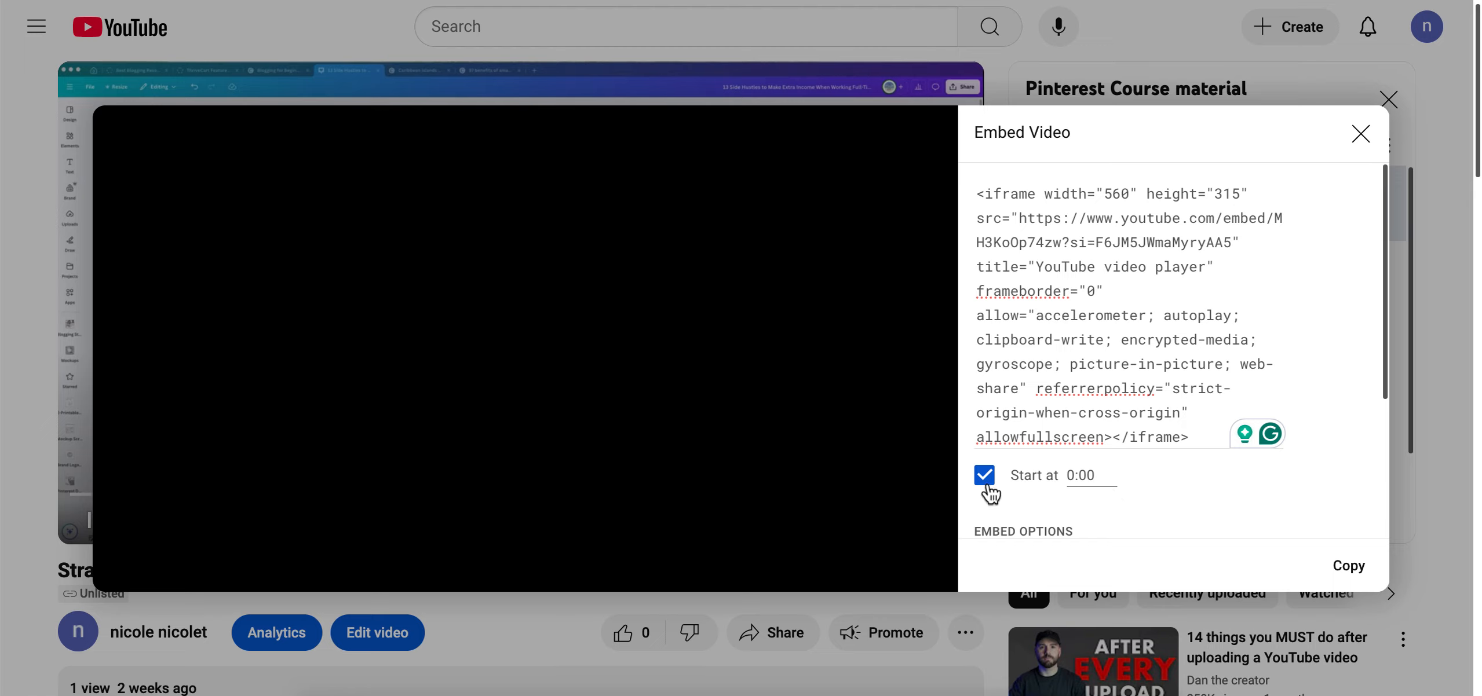
click(1076, 476)
click(987, 479)
Paste the embed code into the video block and set Video size to 80
click(1374, 584)
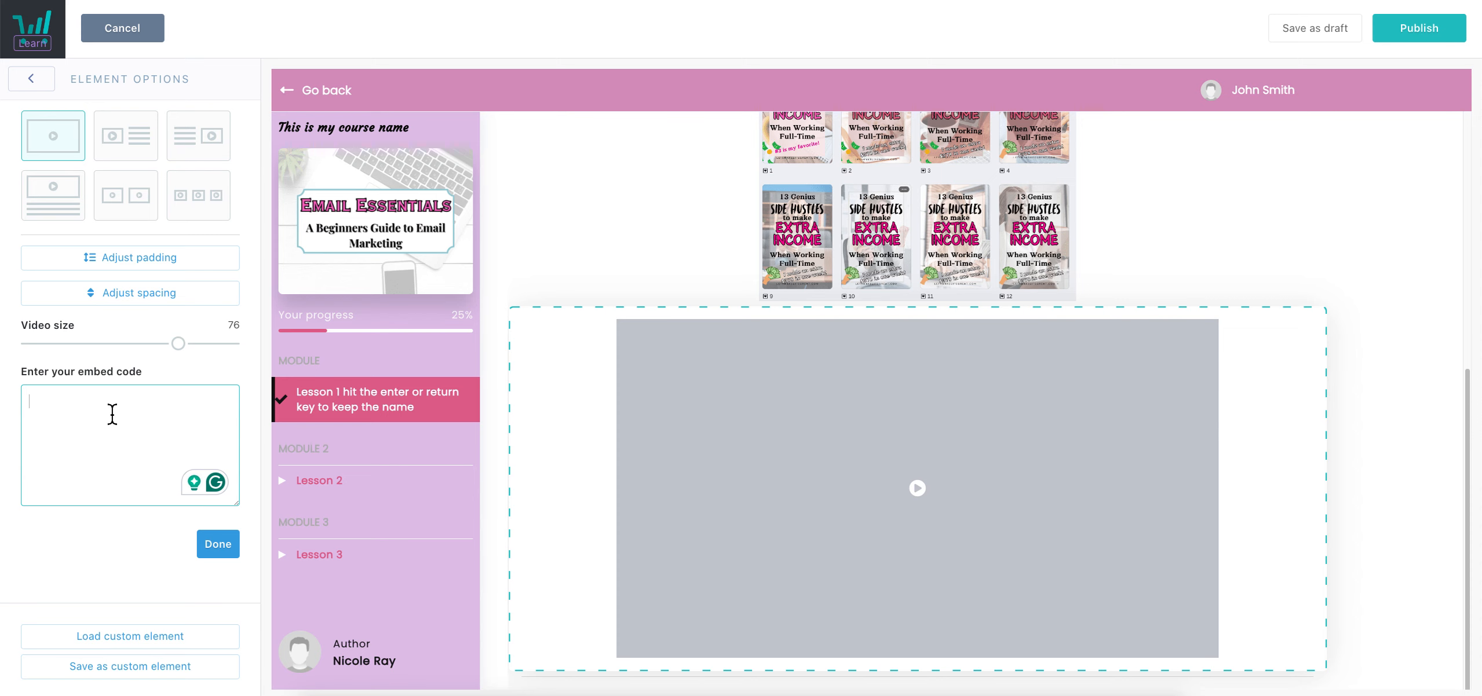
key(ctrl+v)
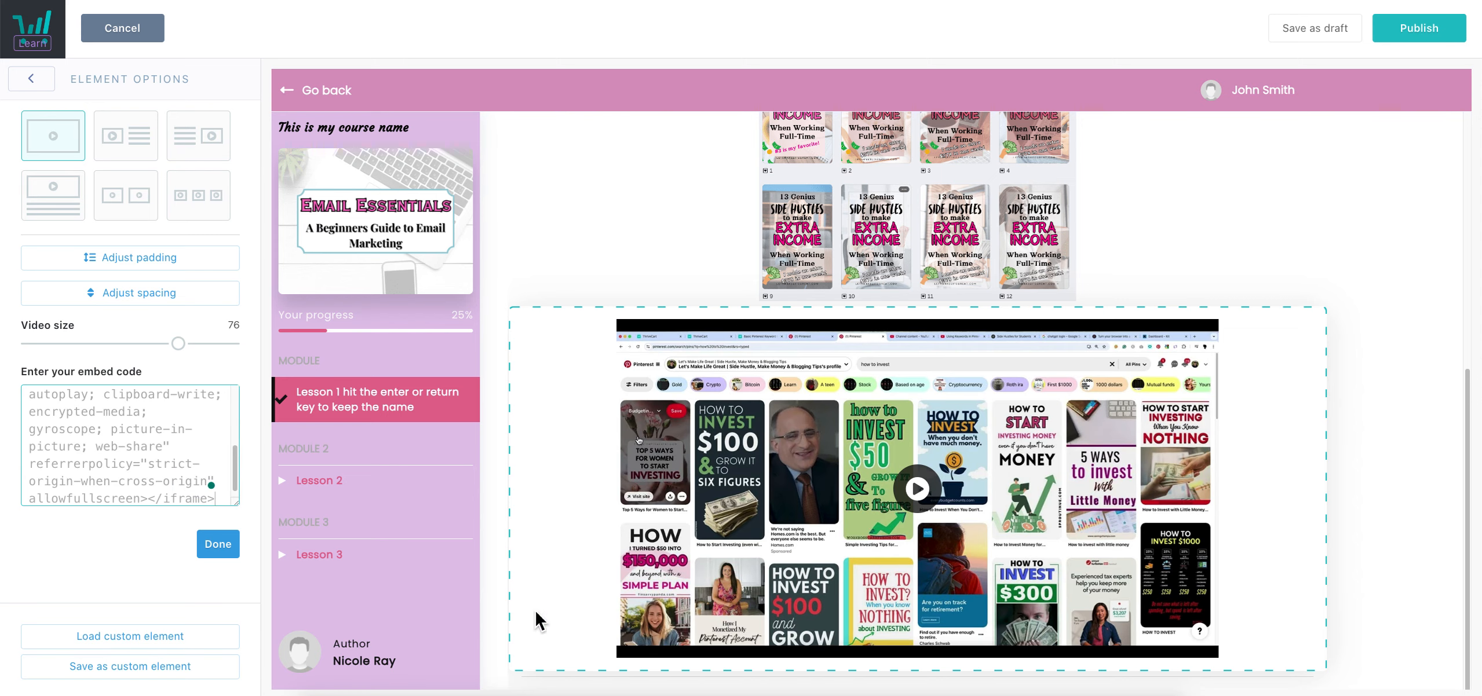
scroll(132, 461, down, 1)
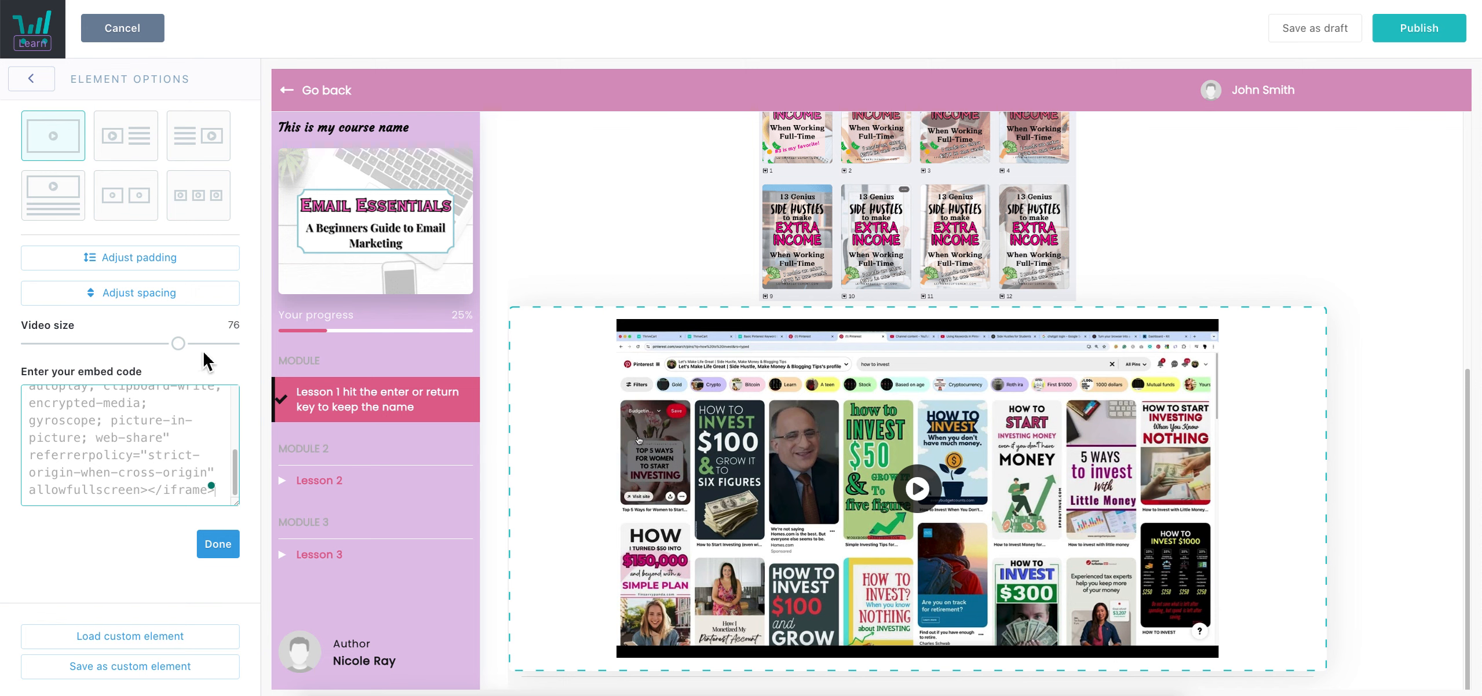
mouse_move(178, 344)
mouse_down()
mouse_move(66, 339)
mouse_move(191, 348)
mouse_up()
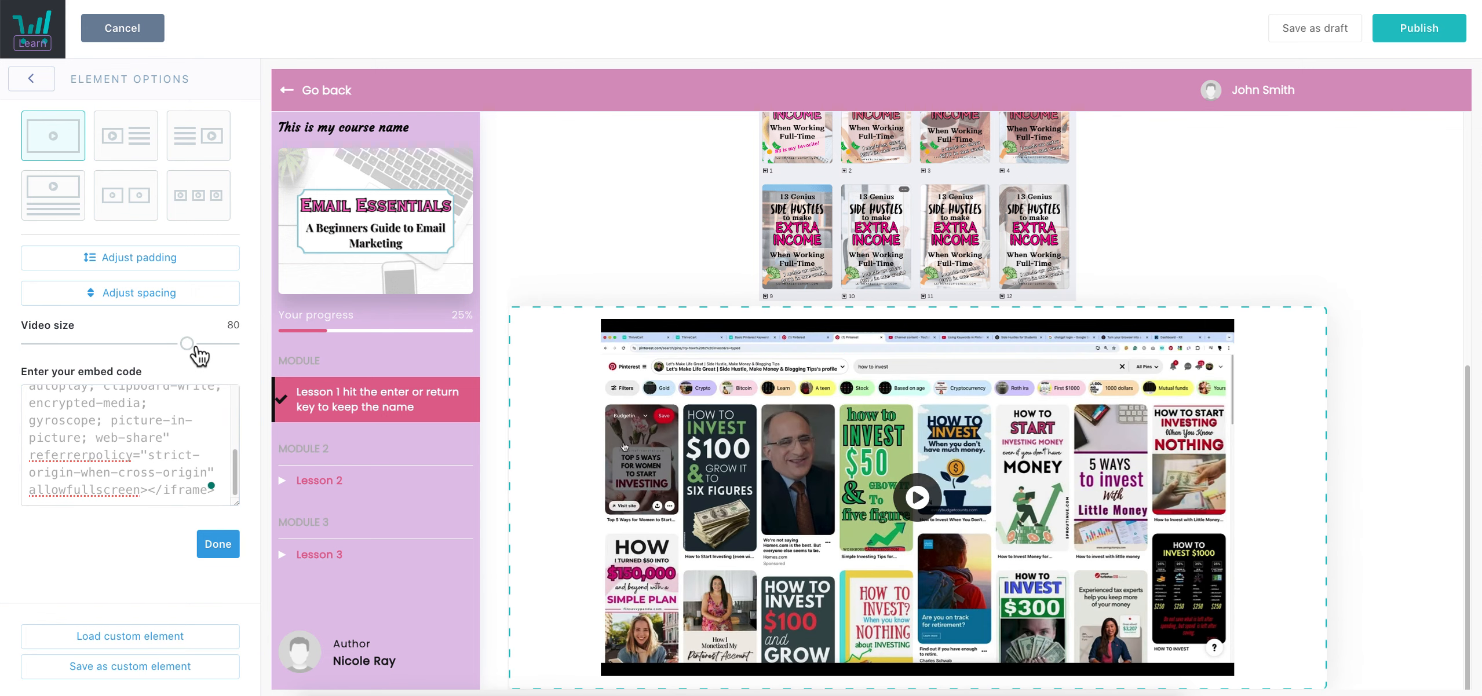
Leave the padding settings unchanged and switch to the video-beside-text layout
click(167, 262)
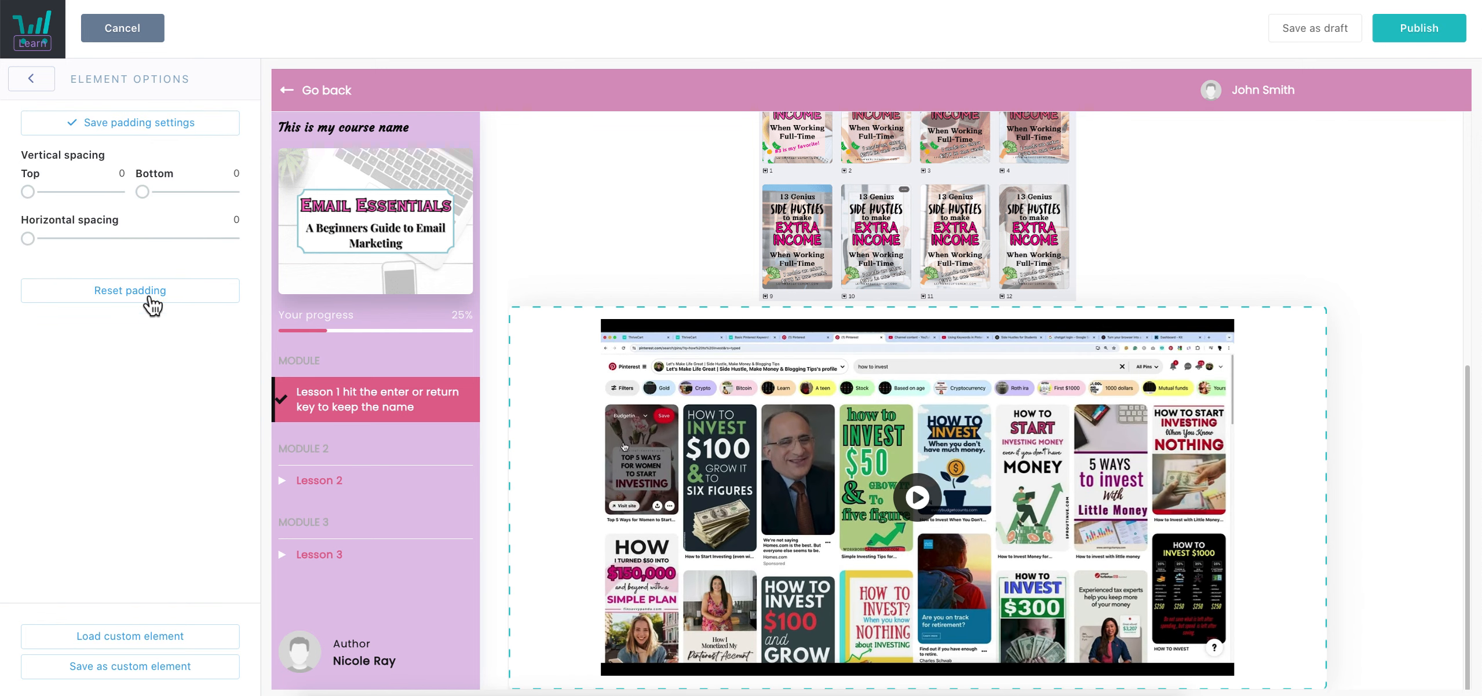
click(49, 90)
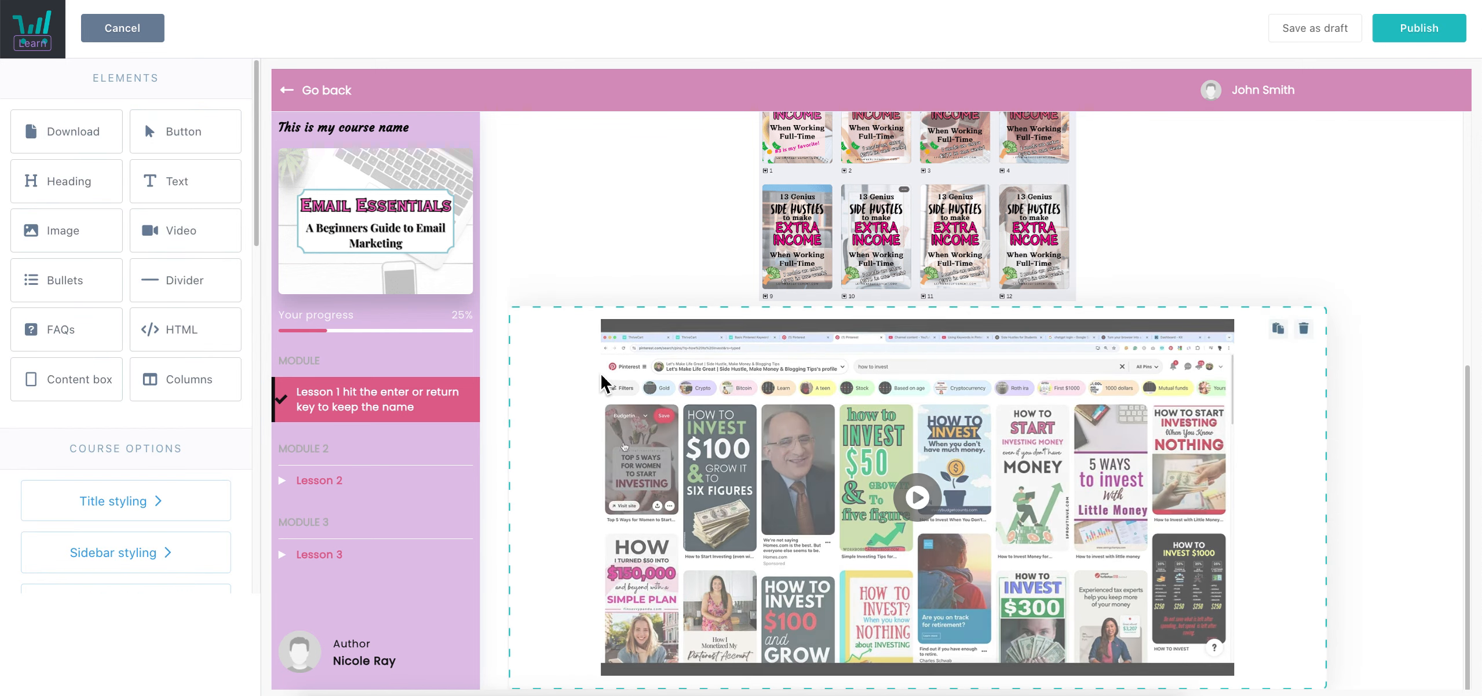
click(604, 380)
click(133, 149)
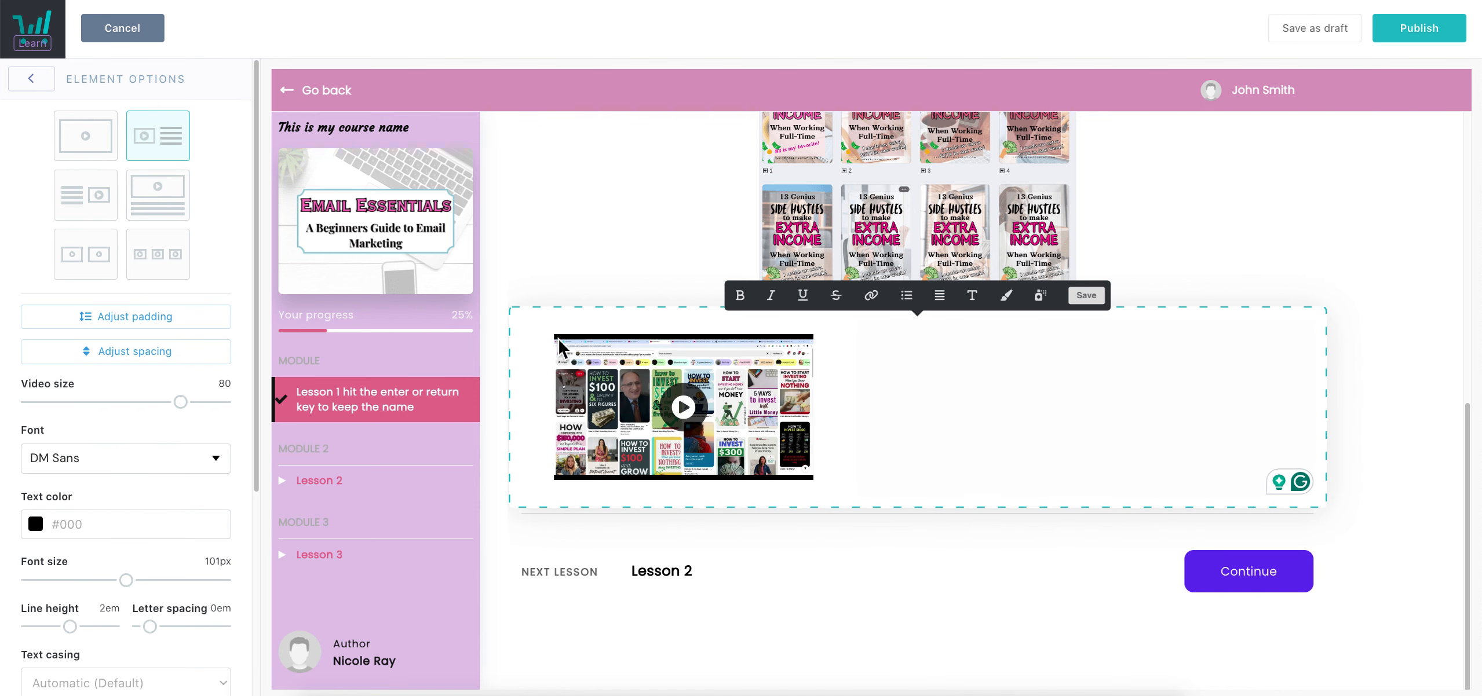
Write 'This font is really big!!' at 26px beside the video and save it
scroll(716, 385, down, 1)
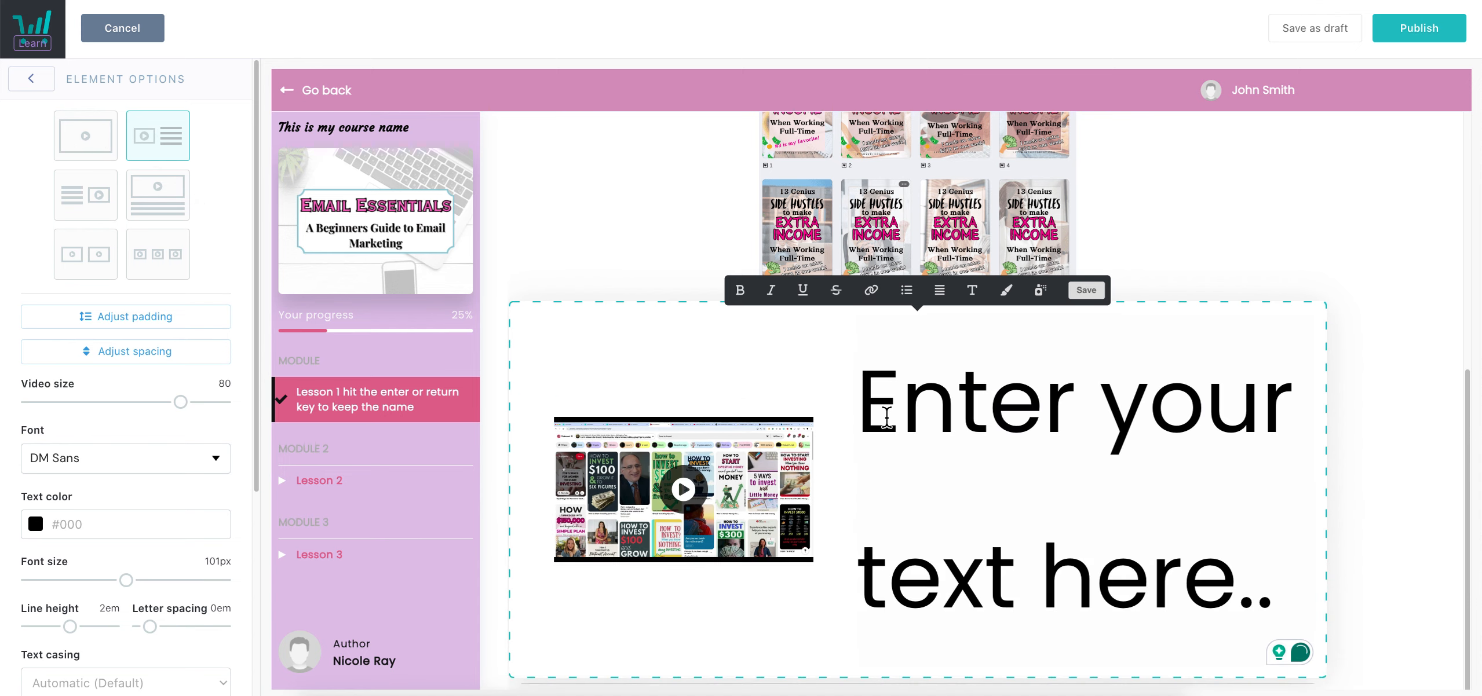
click(1018, 392)
text(sdfg)
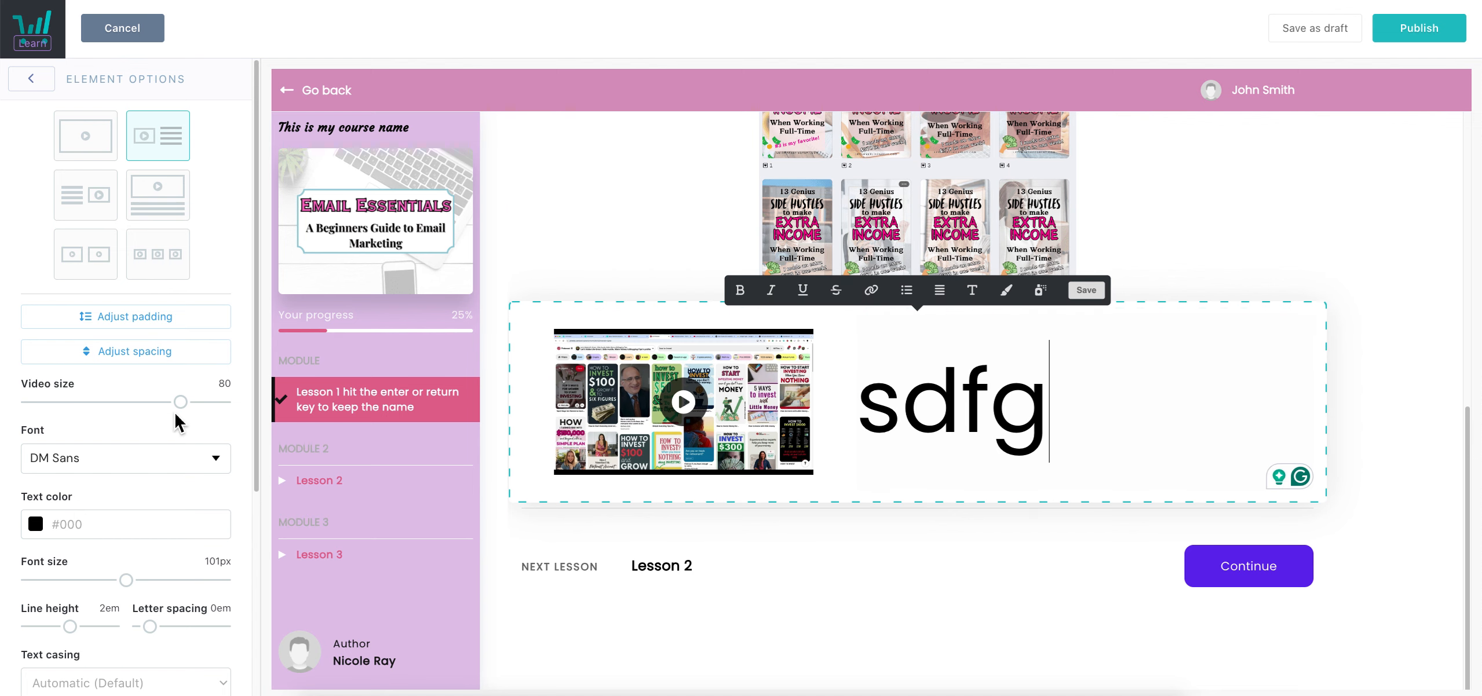
scroll(175, 463, down, 2)
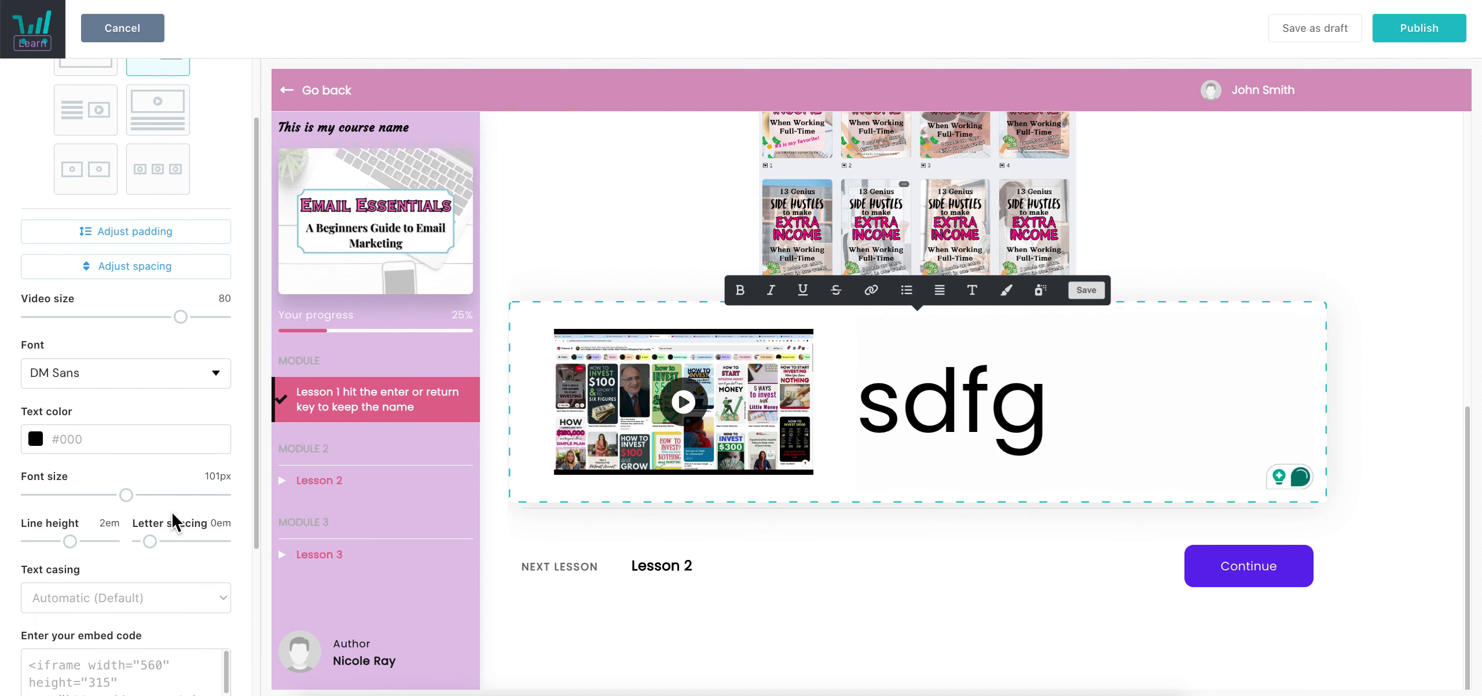
drag(139, 486, 59, 502)
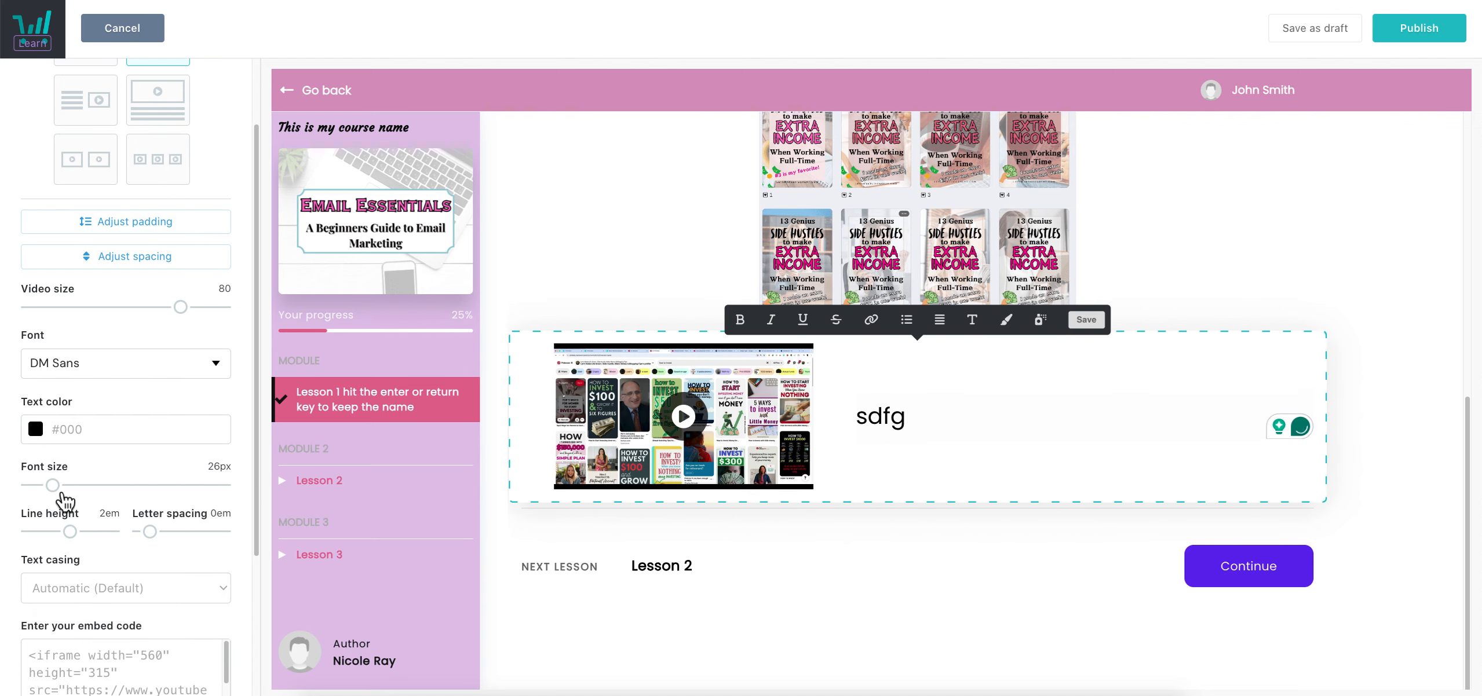
click(926, 425)
key(ctrl+a)
text(This font is )
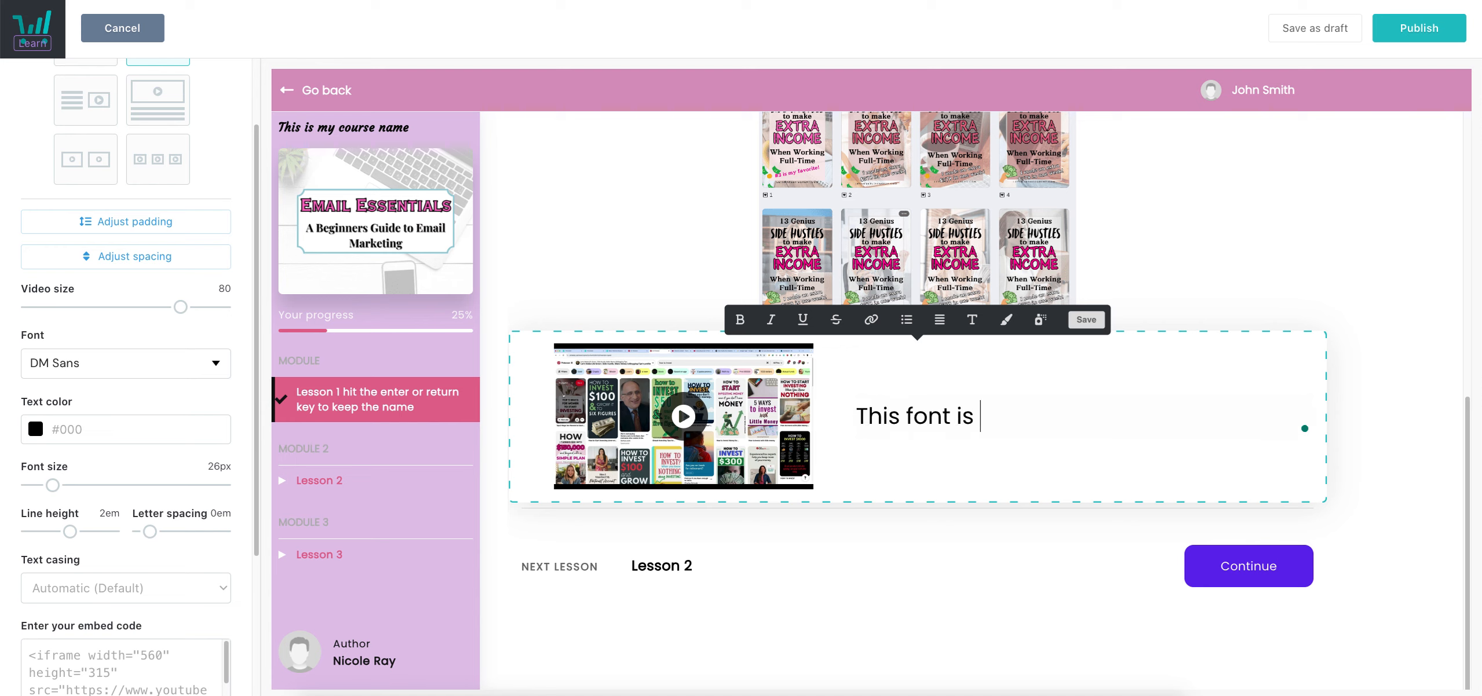
text(really big!!)
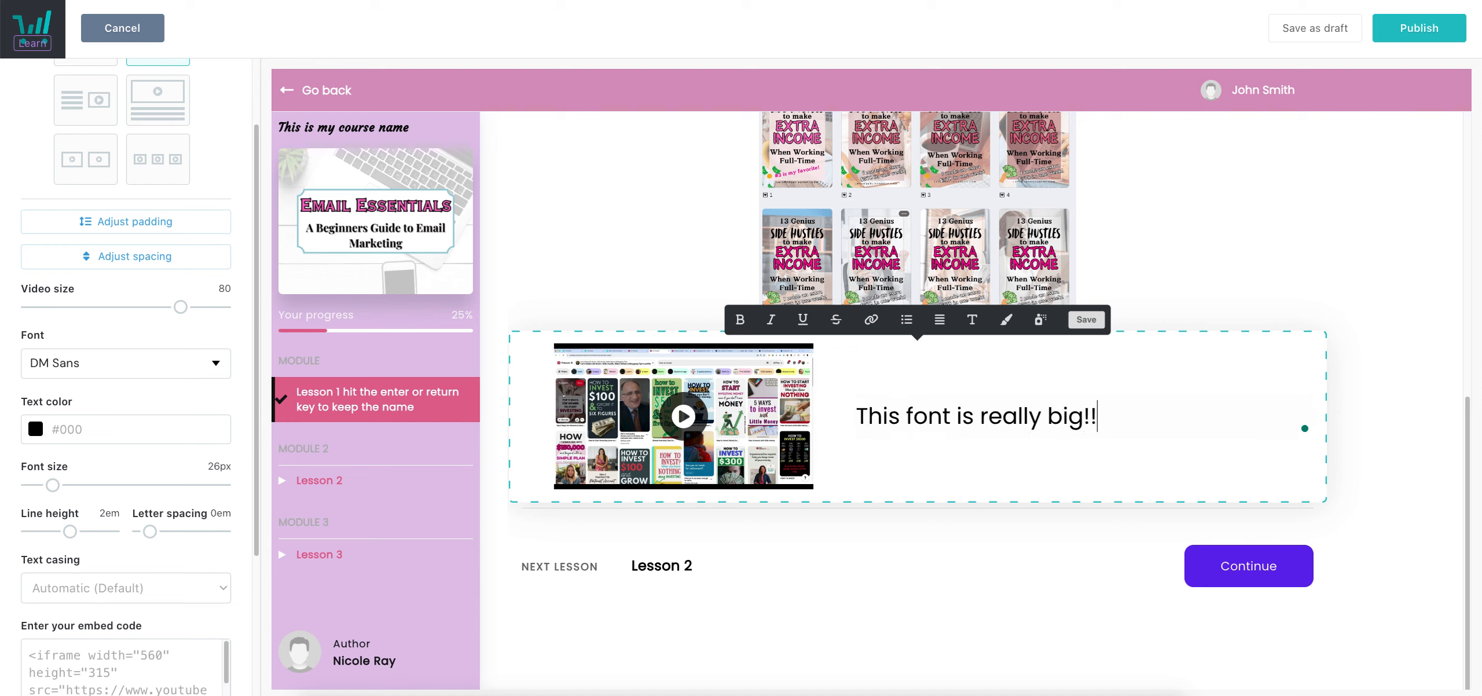
click(1086, 319)
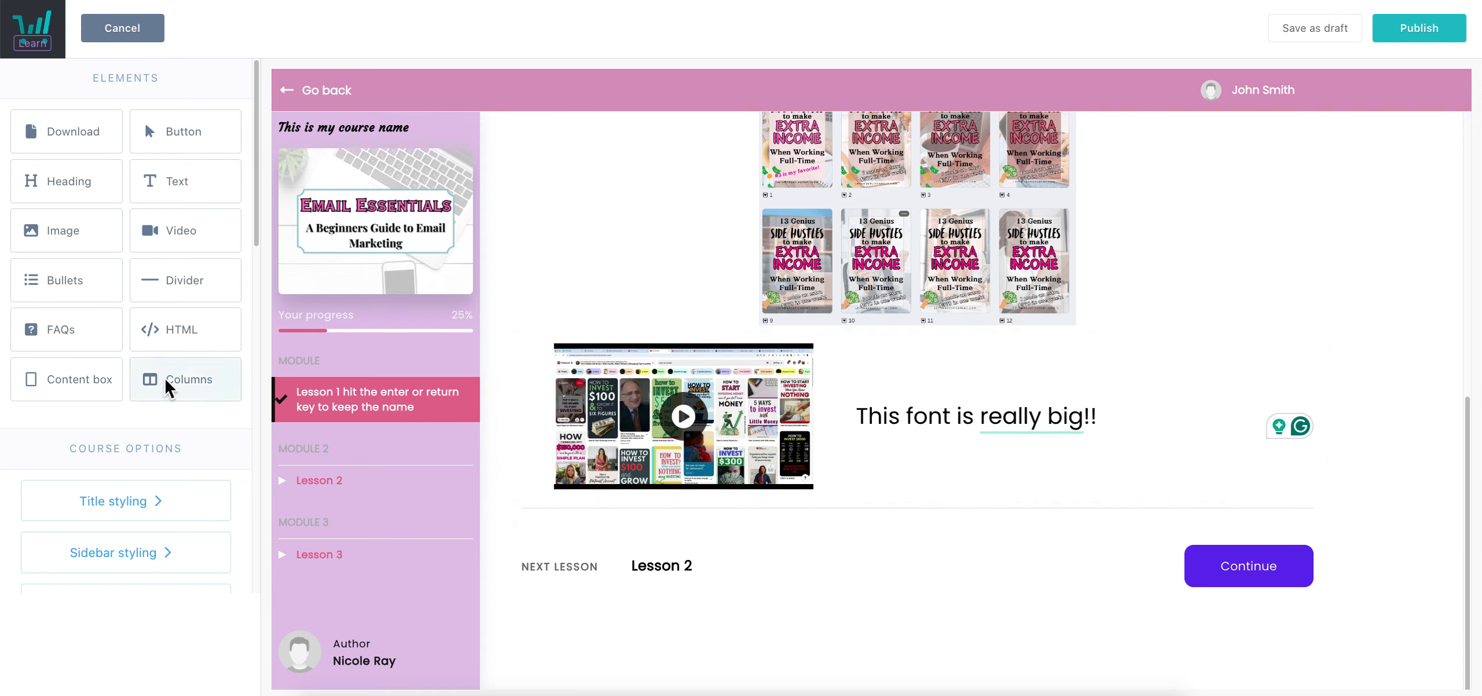
Add a two-column block below the video row at 94.5% width and adjust its column split
drag(174, 390, 951, 485)
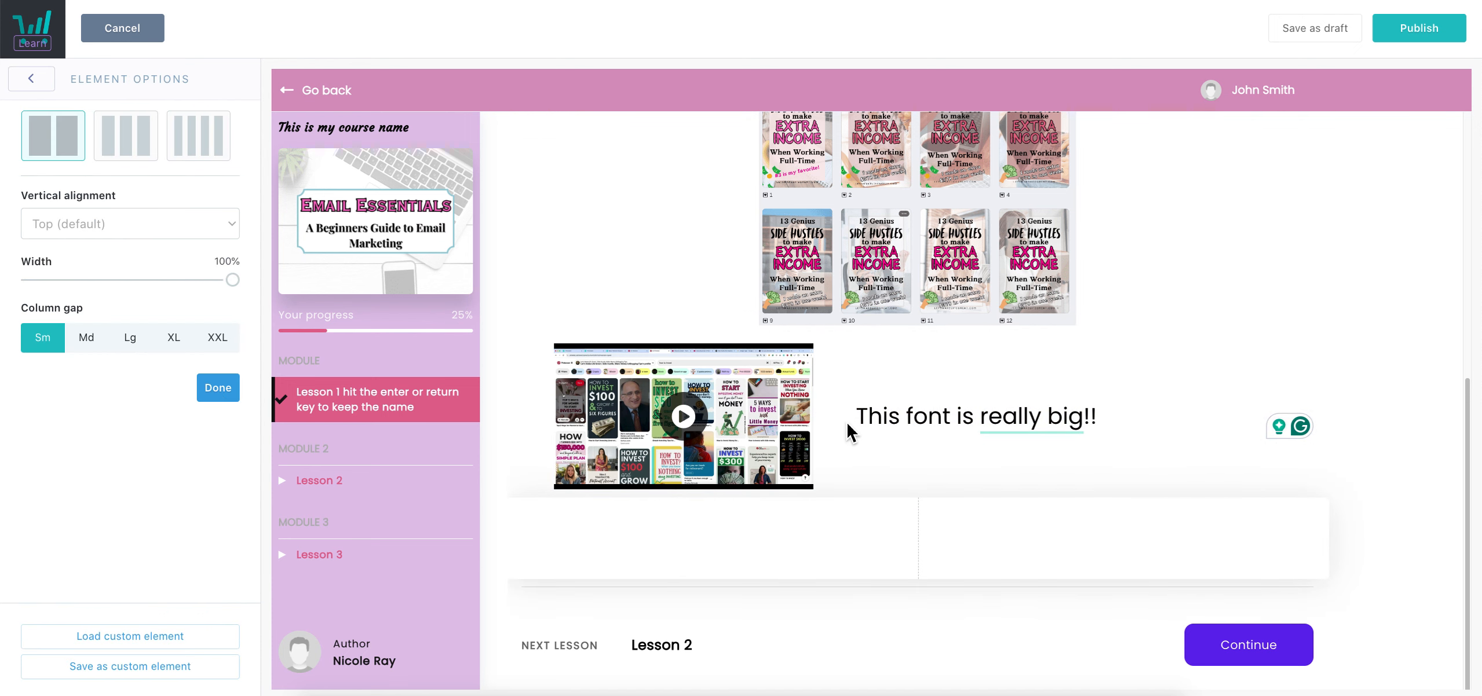
drag(241, 290, 230, 292)
click(218, 387)
drag(922, 545, 953, 533)
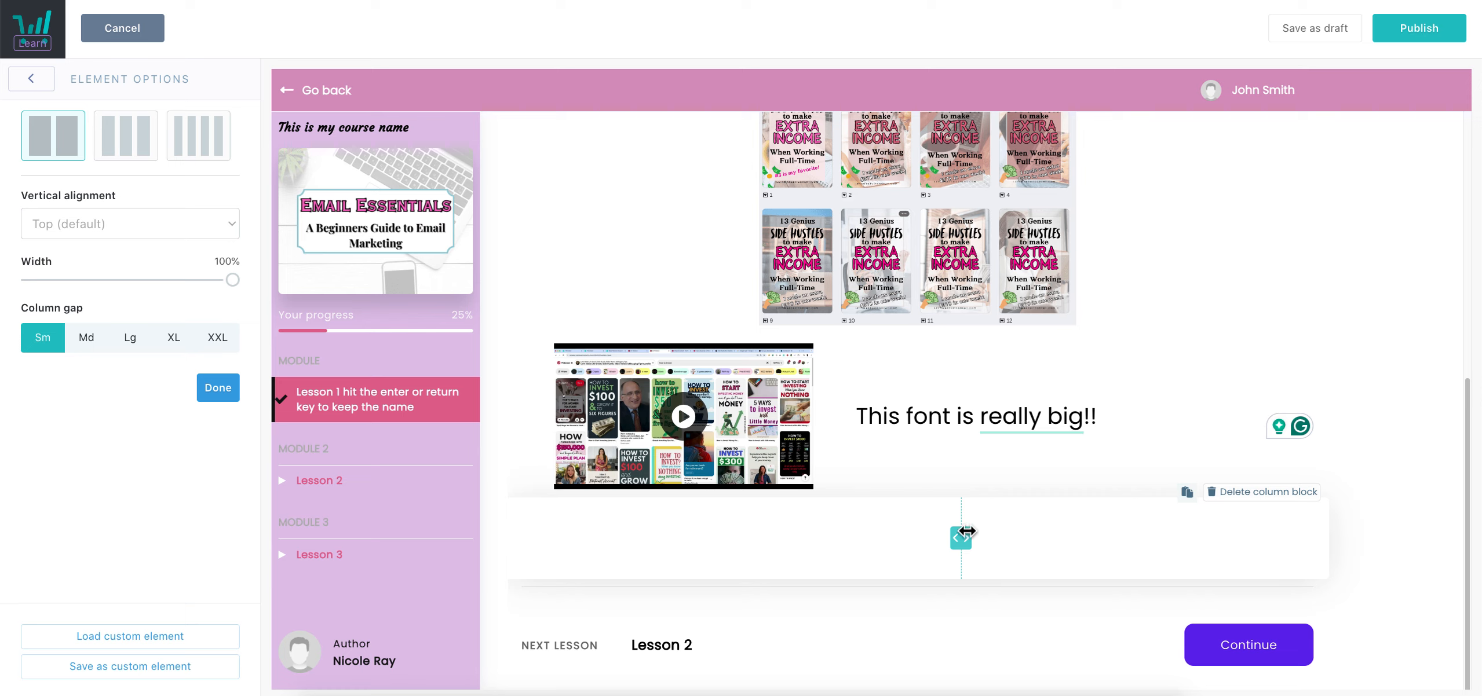
click(31, 78)
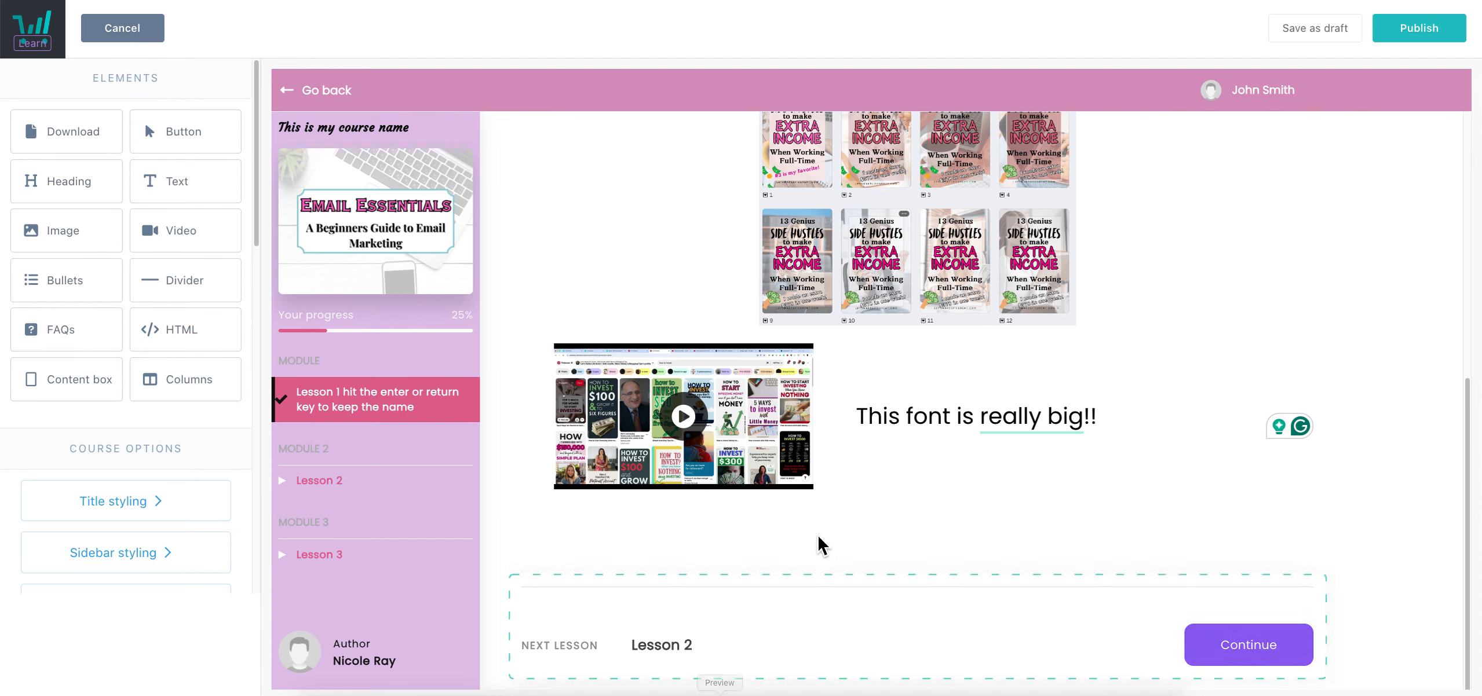
Place a video element in the new row and embed the YouTube video from pasted code
drag(190, 248, 788, 586)
click(696, 384)
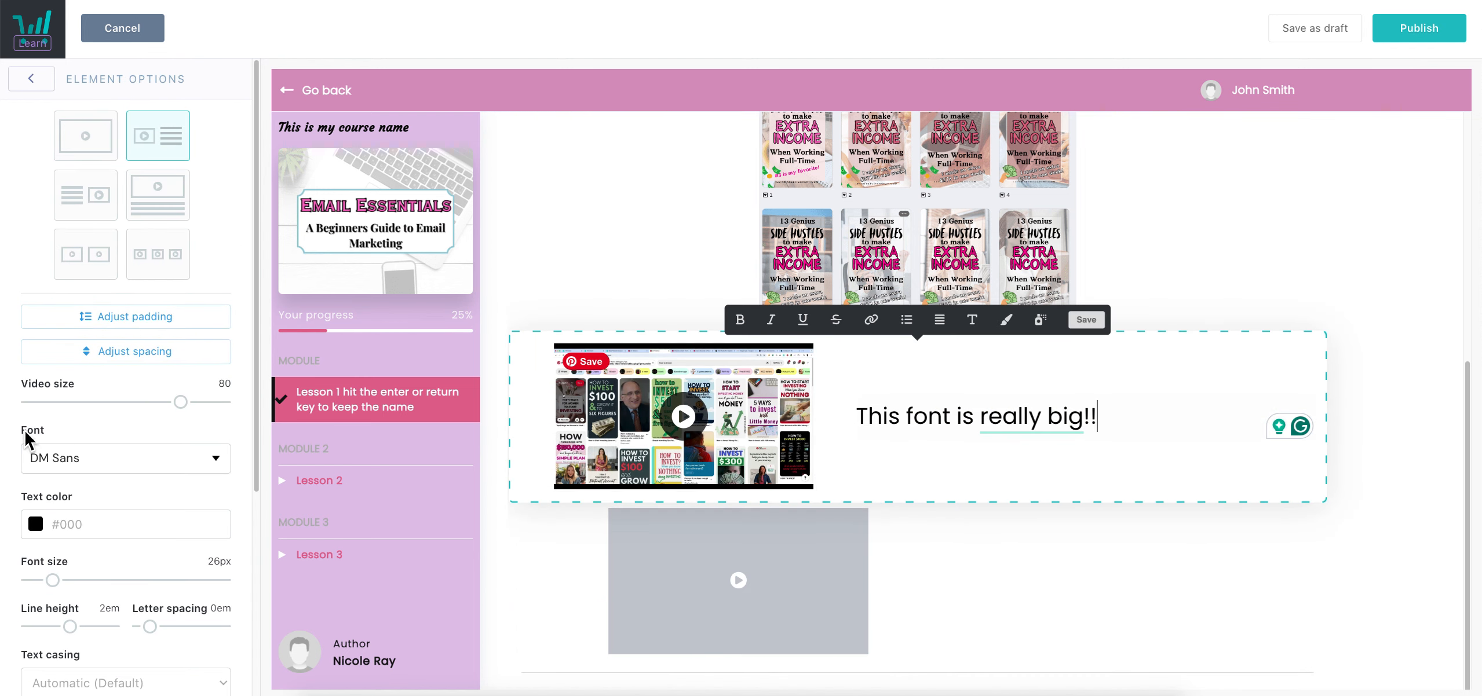
click(771, 579)
click(106, 437)
key(ctrl+v)
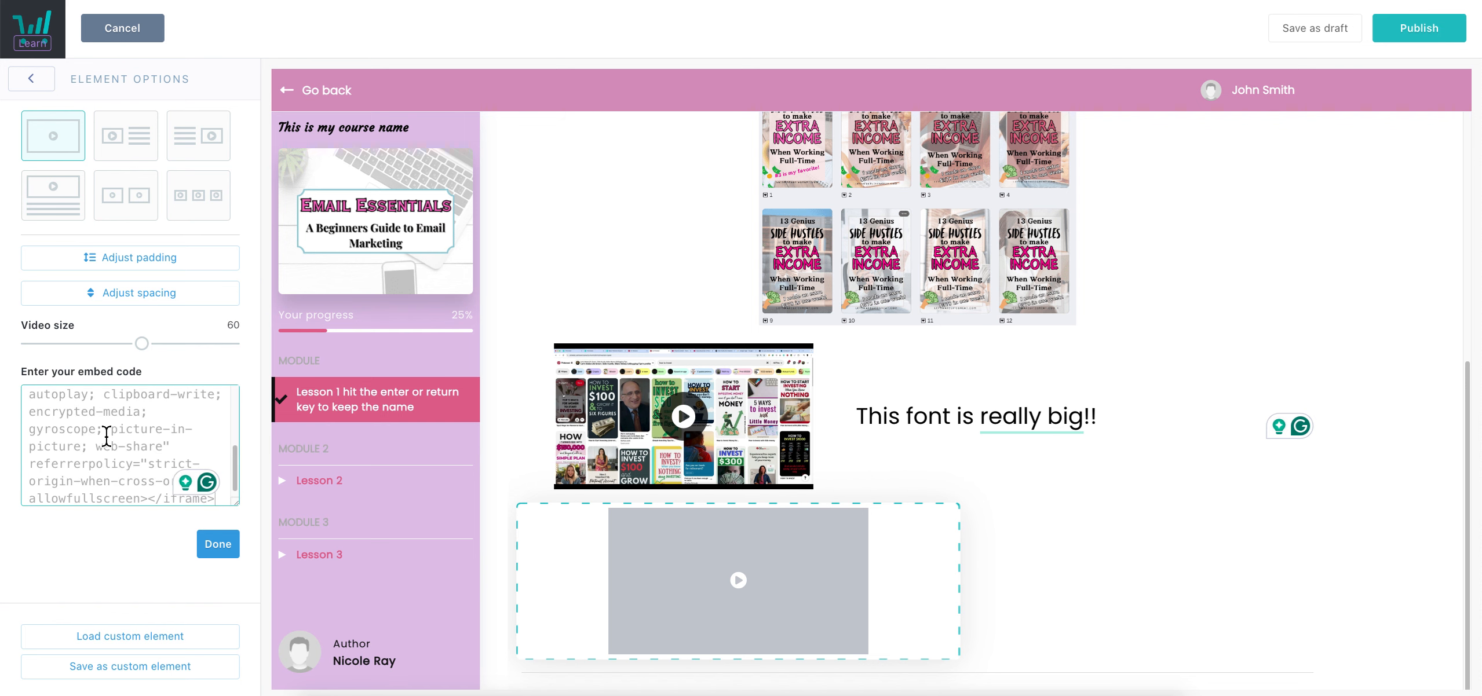
click(218, 544)
Drop a text element into Column 2 beside the video
scroll(1043, 427, down, 3)
click(1043, 419)
click(226, 383)
drag(194, 195, 1085, 479)
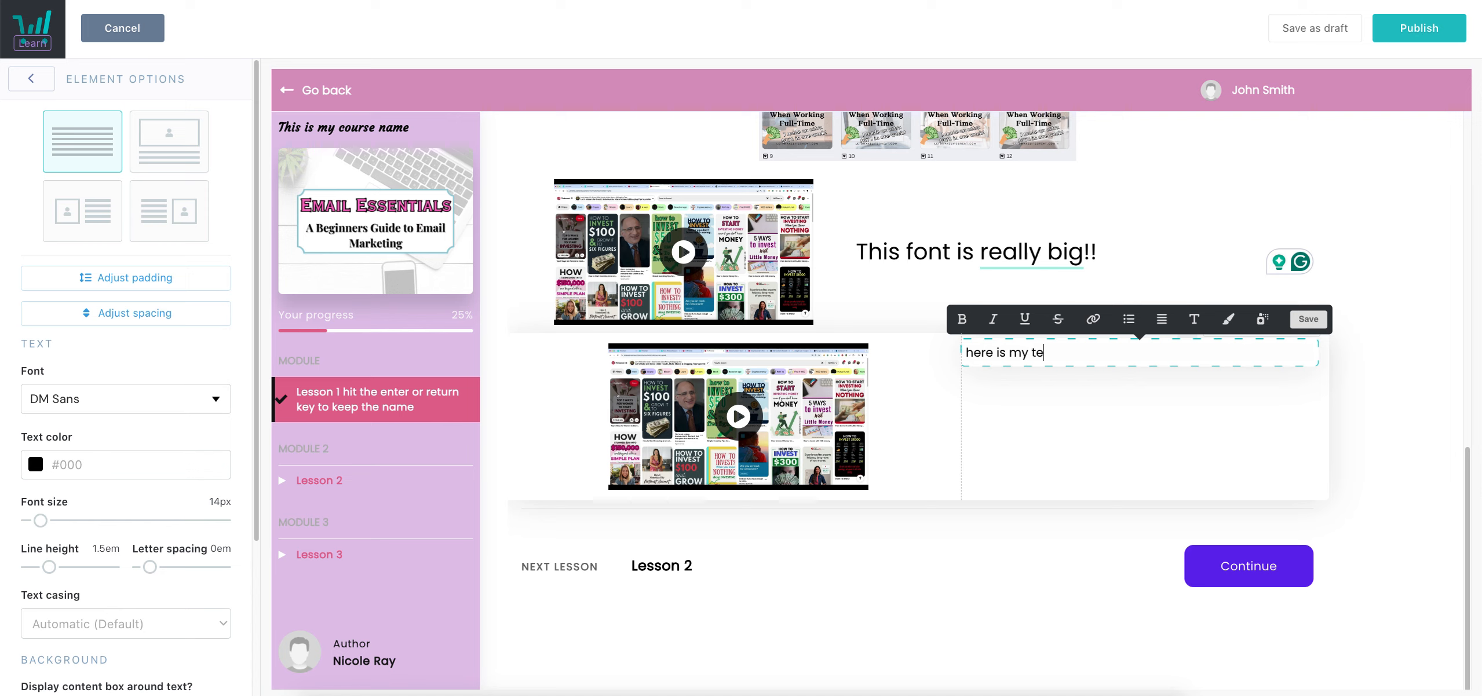
Continue typing the text block content onto new lines
key(Return)
key(Return)
key(Return)
key(Return)
text(fdfg)
key(Return)
text(dfg)
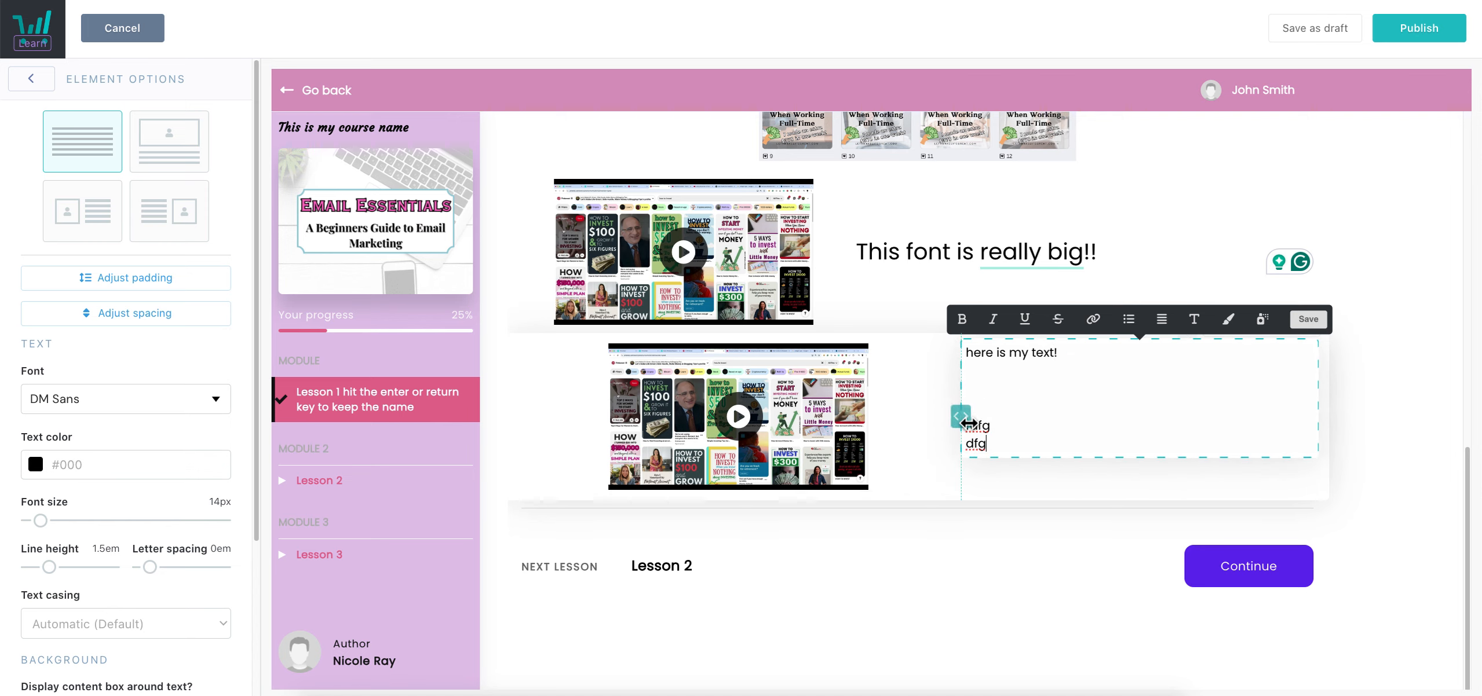
Widen the video column and set the video size to 100 so it fills its column
drag(974, 424, 1076, 424)
click(847, 429)
drag(149, 346, 308, 362)
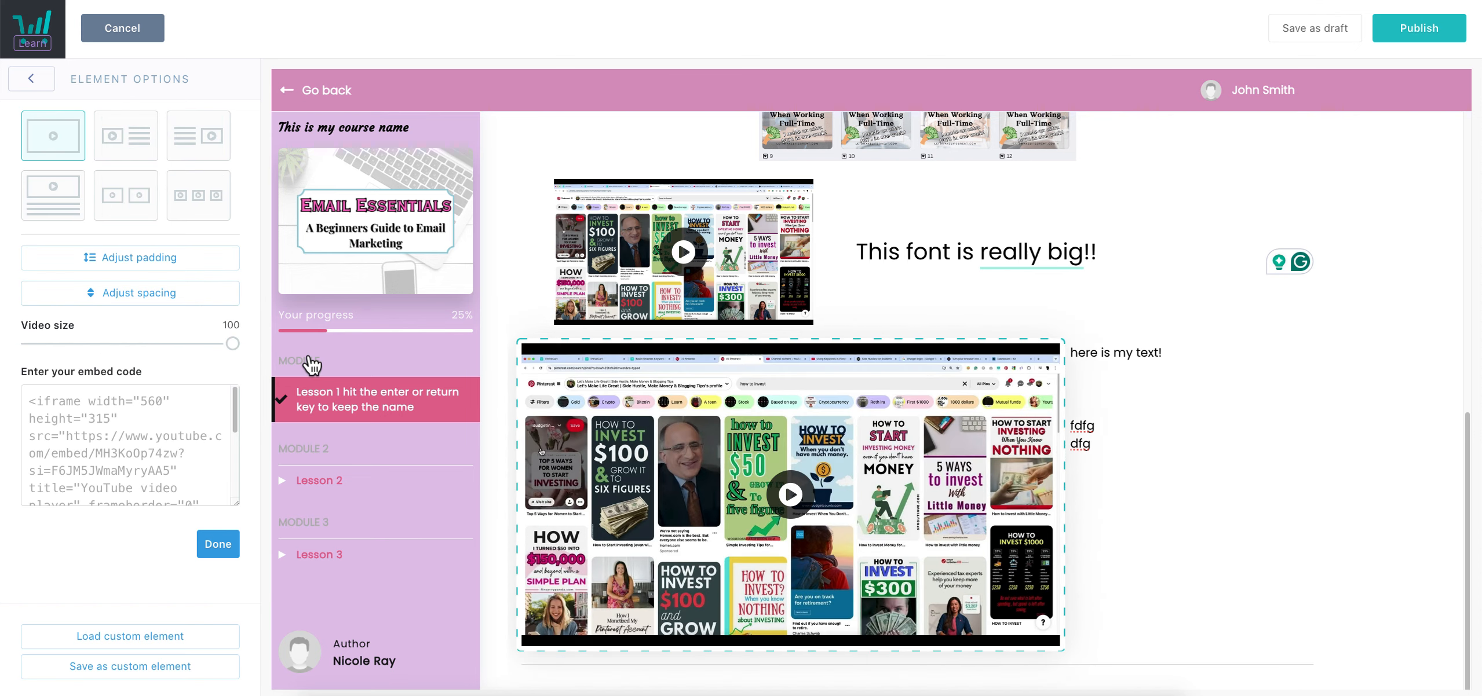
click(1264, 452)
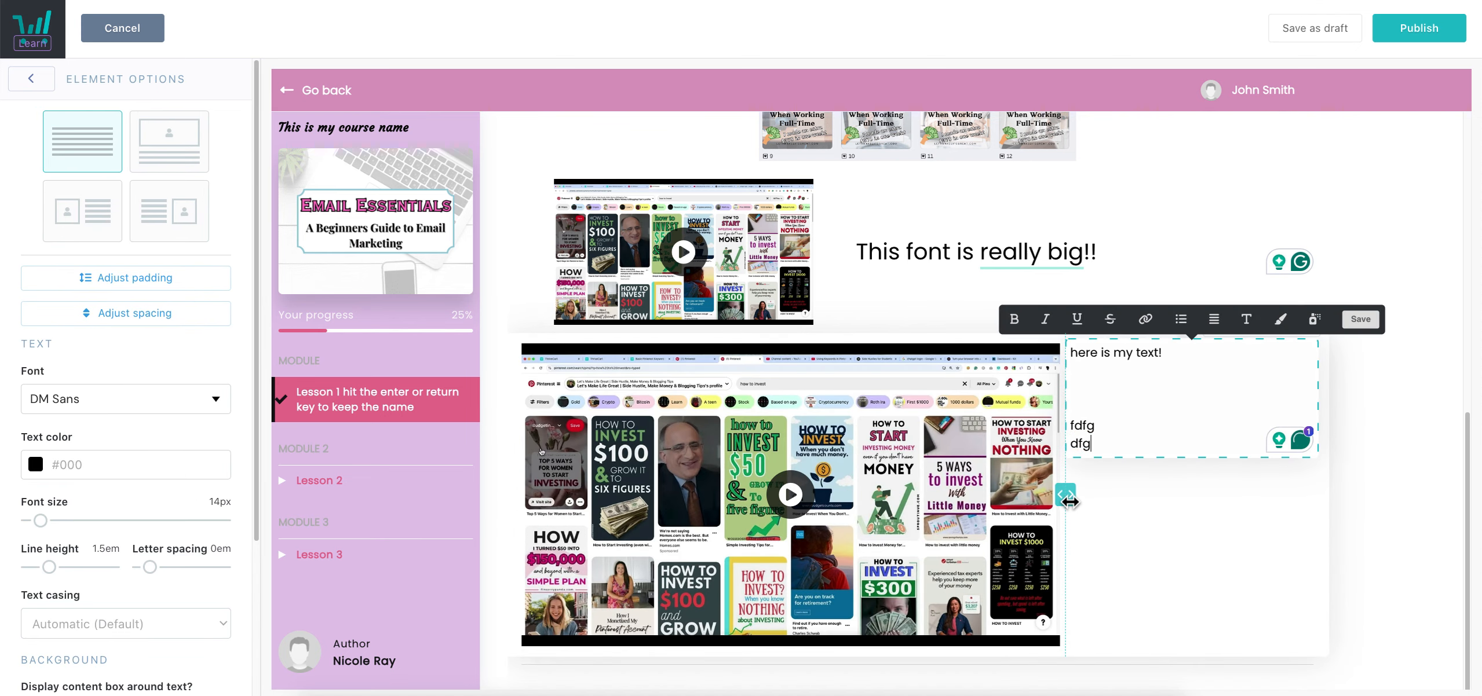
drag(1076, 502, 1059, 501)
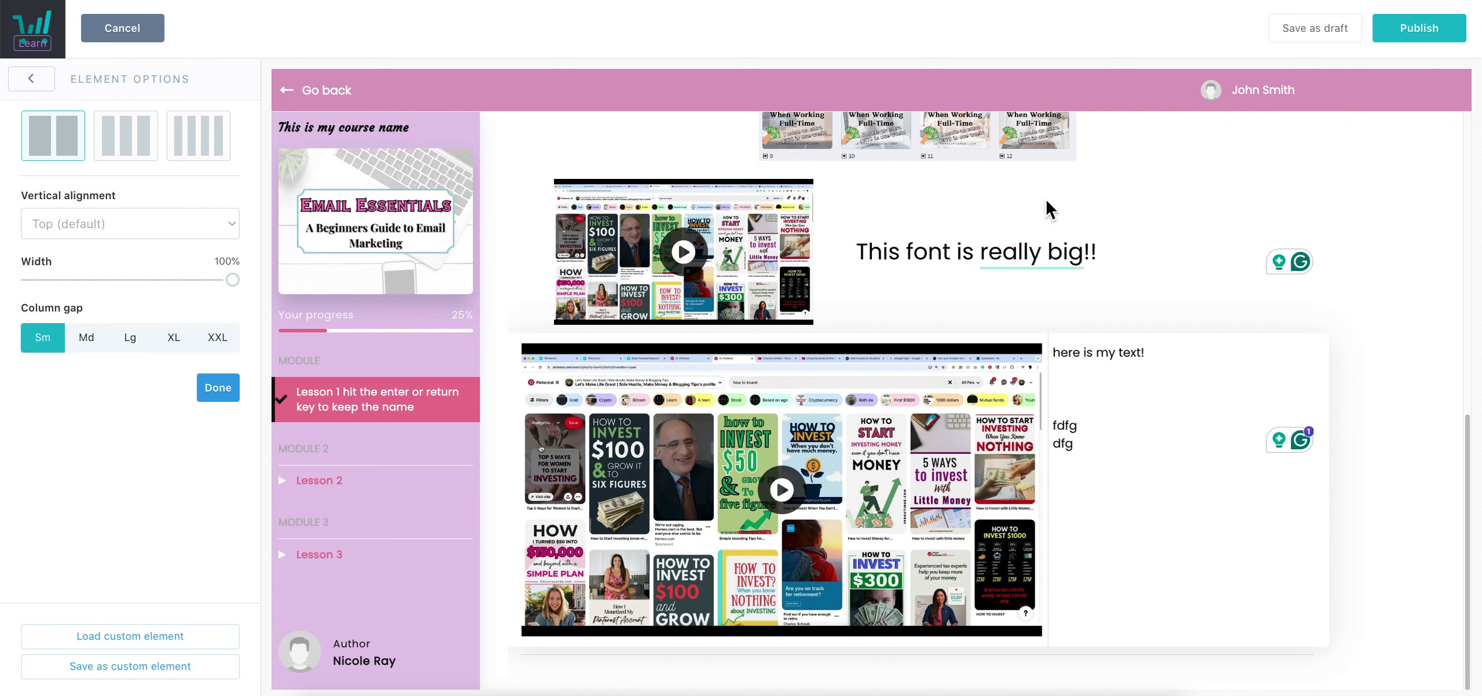
scroll(1043, 400, down, 2)
click(203, 389)
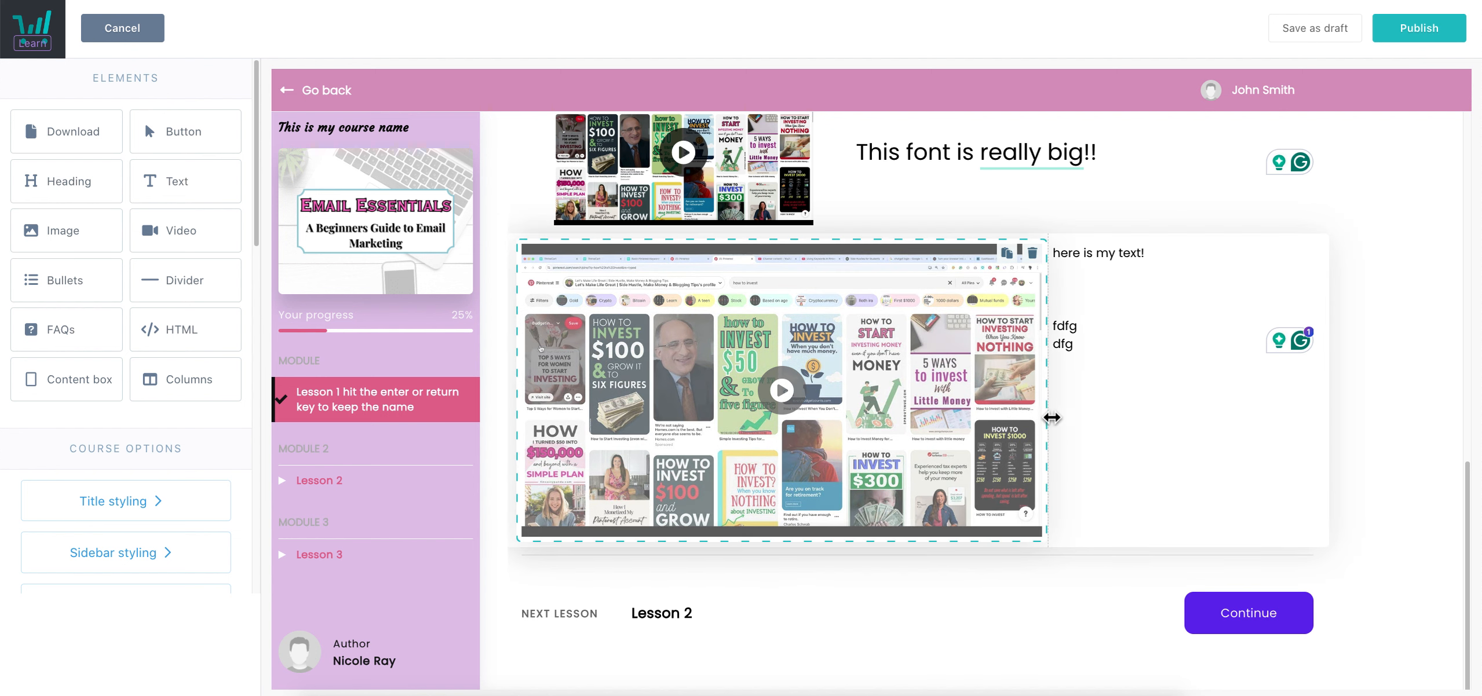
Switch the row to the four-column layout
drag(1050, 419, 1045, 416)
click(198, 136)
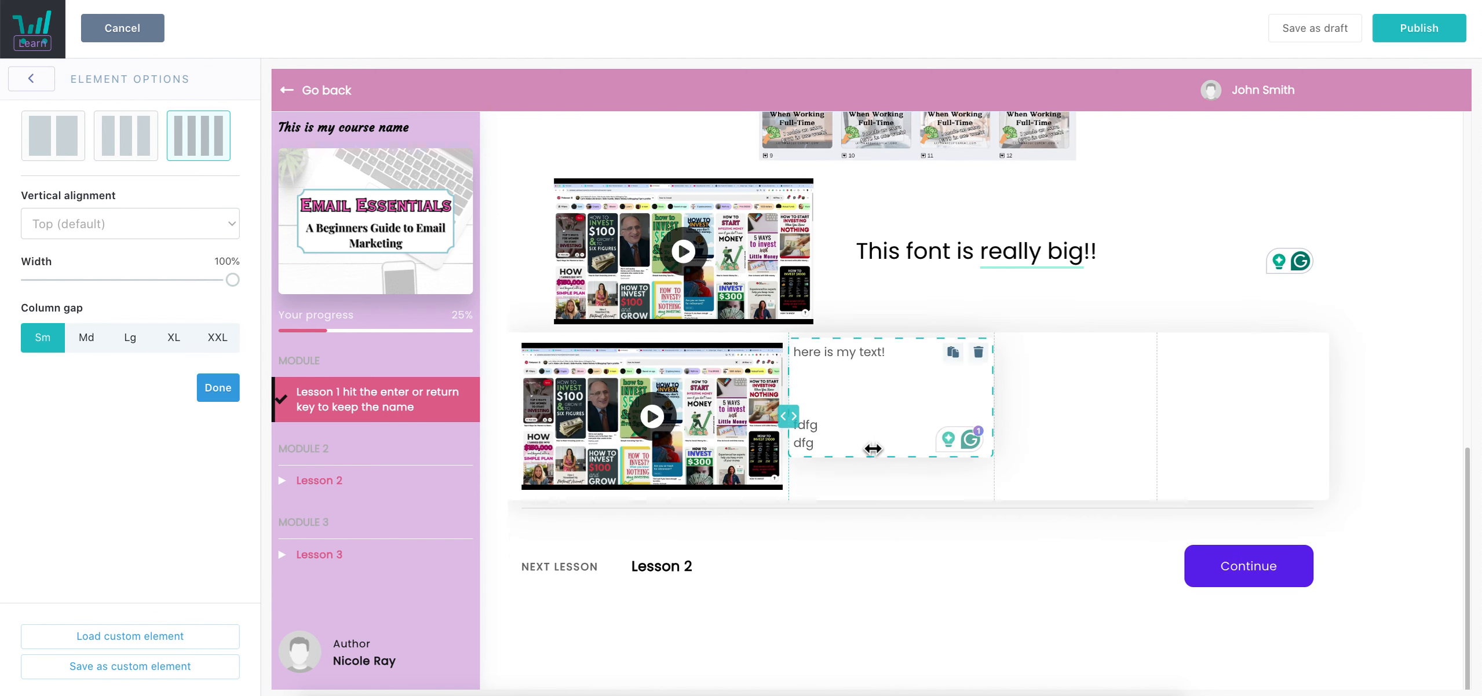
click(869, 446)
click(31, 79)
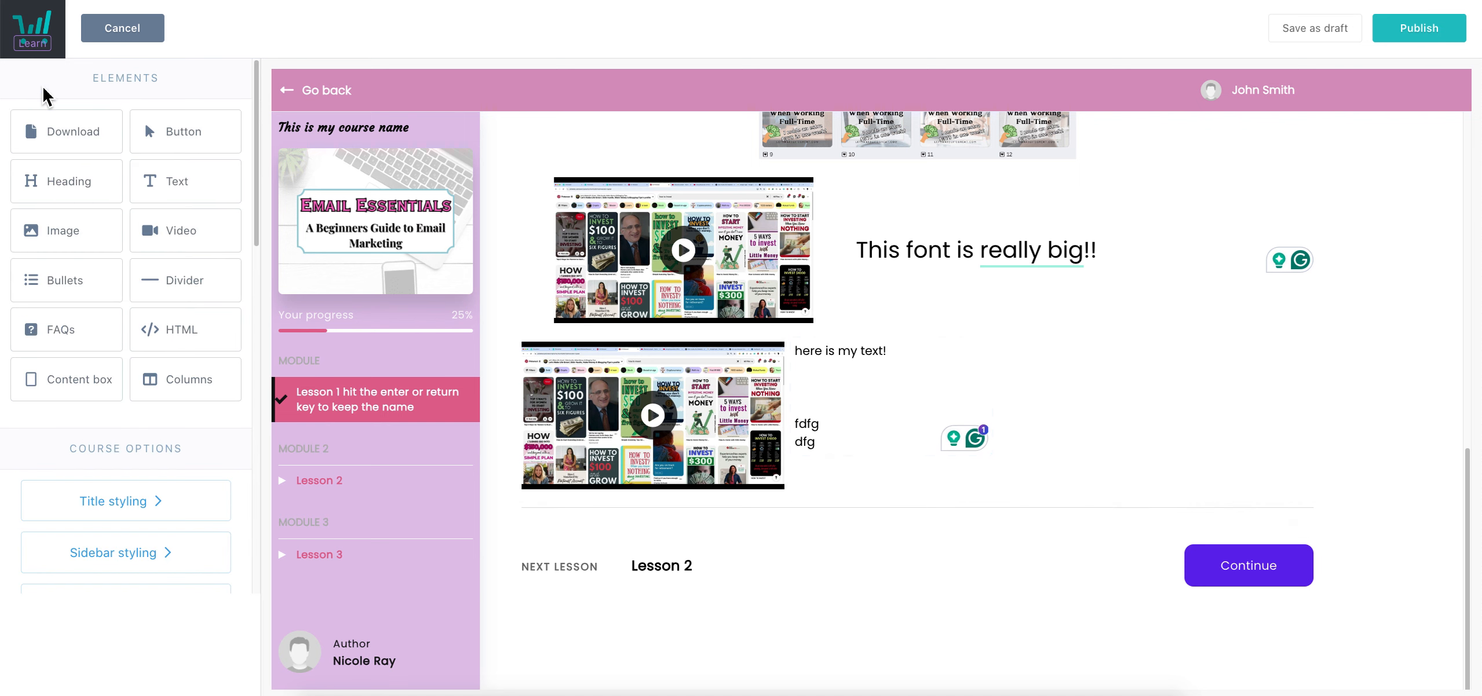
Drop a bullet list element into the third column and select its default text
click(100, 293)
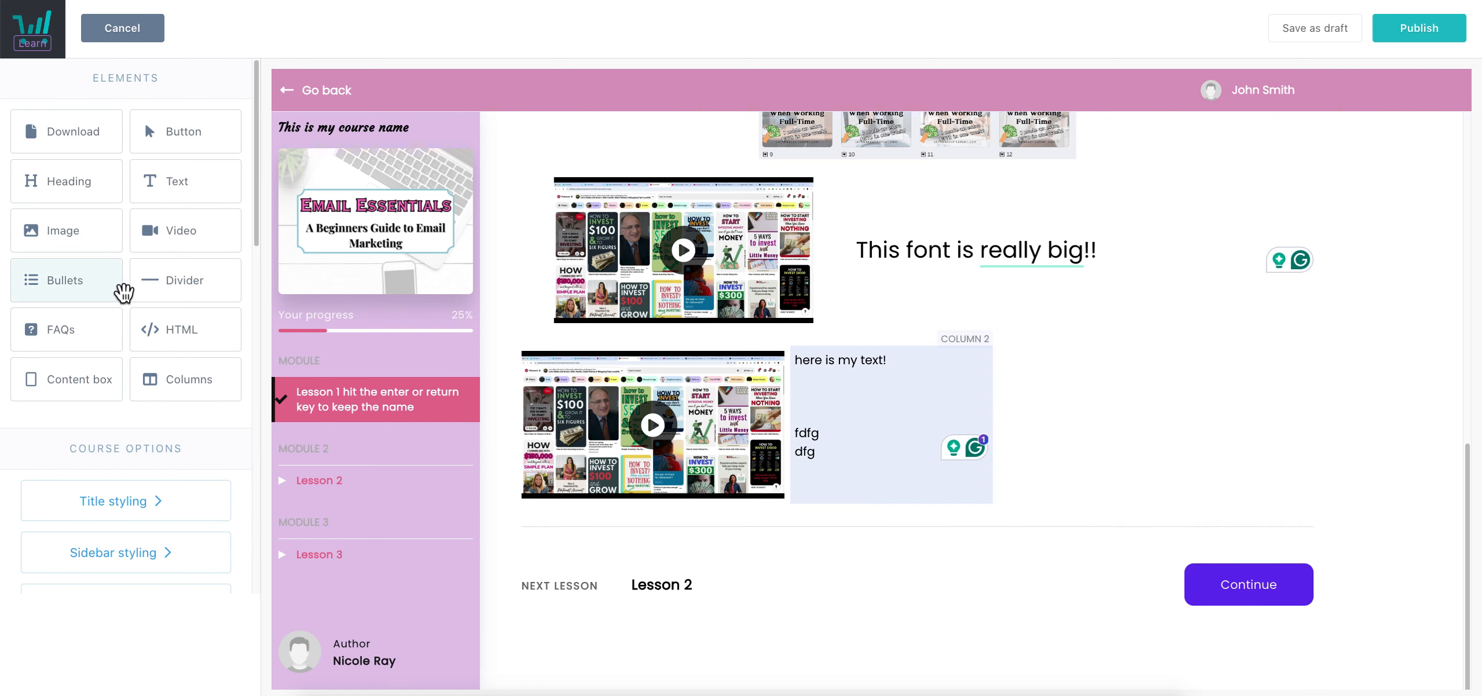
drag(492, 336, 1052, 417)
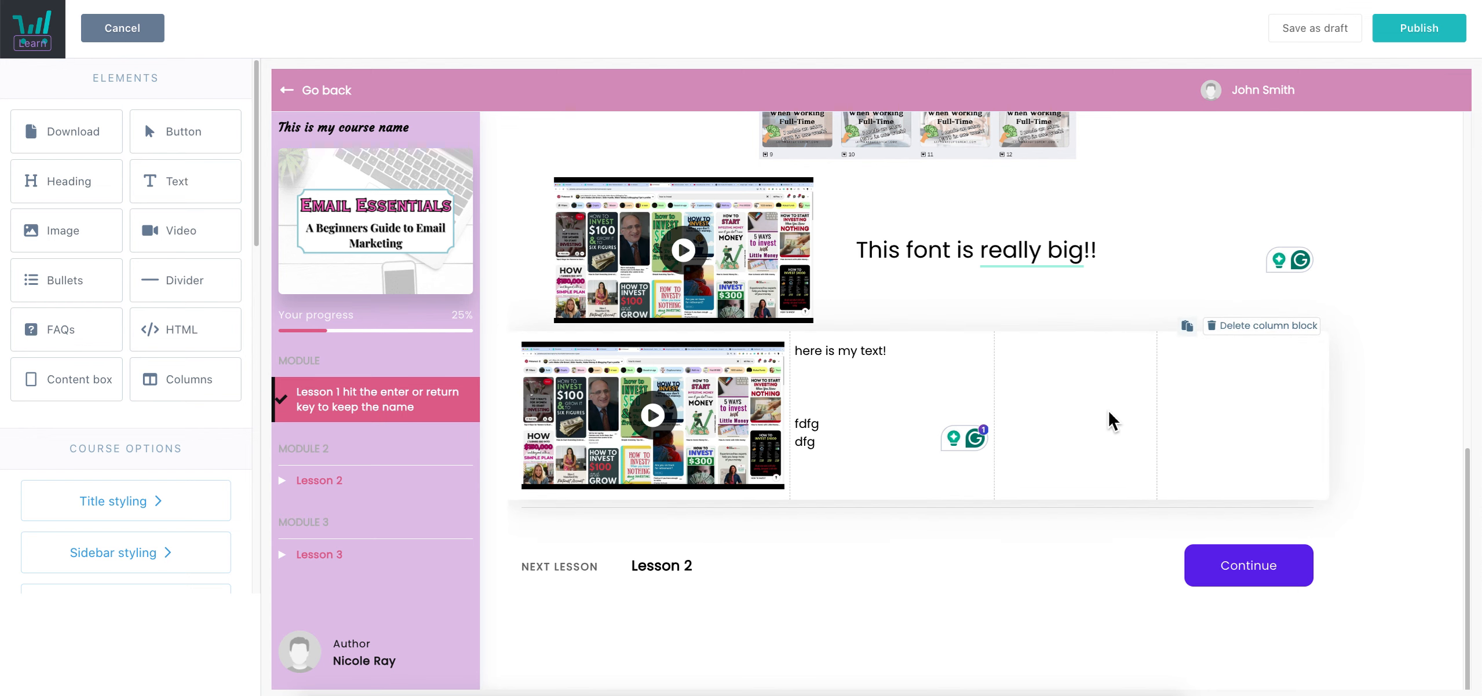
click(1055, 417)
triple_click(1065, 367)
Type the bullets here, is, my, bullet, list, removing the empty extra bullet
text(her)
key(Return)
text(is)
key(Return)
text(y)
key(Return)
key(BackSpace)
key(BackSpace)
text(t)
key(Return)
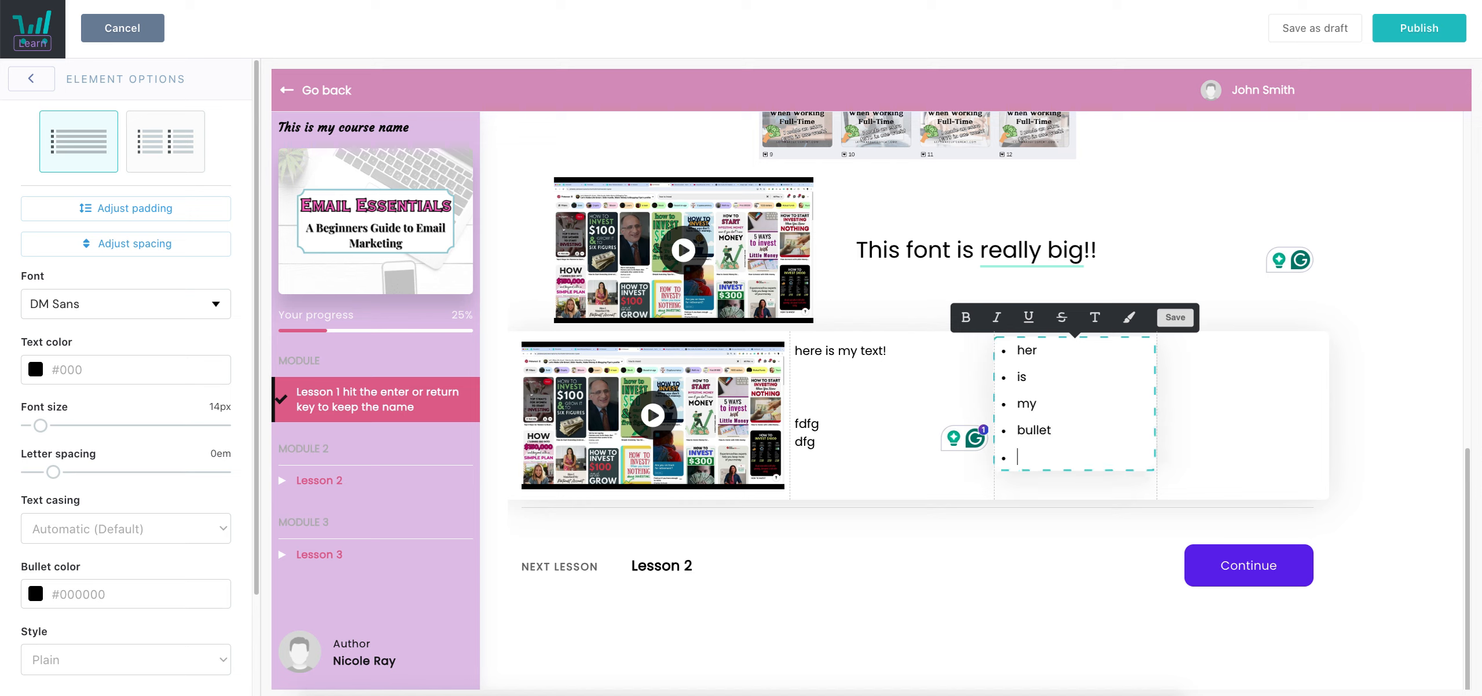
key(Return)
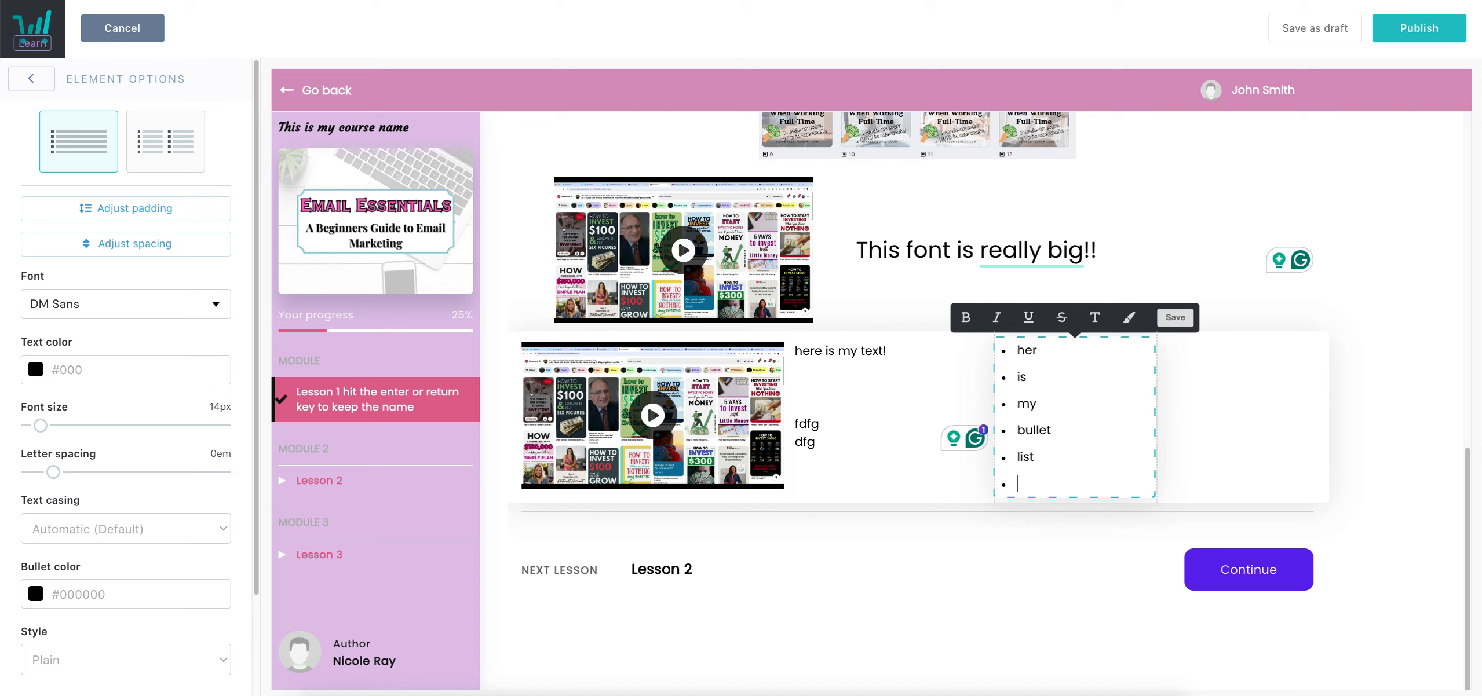
key(BackSpace)
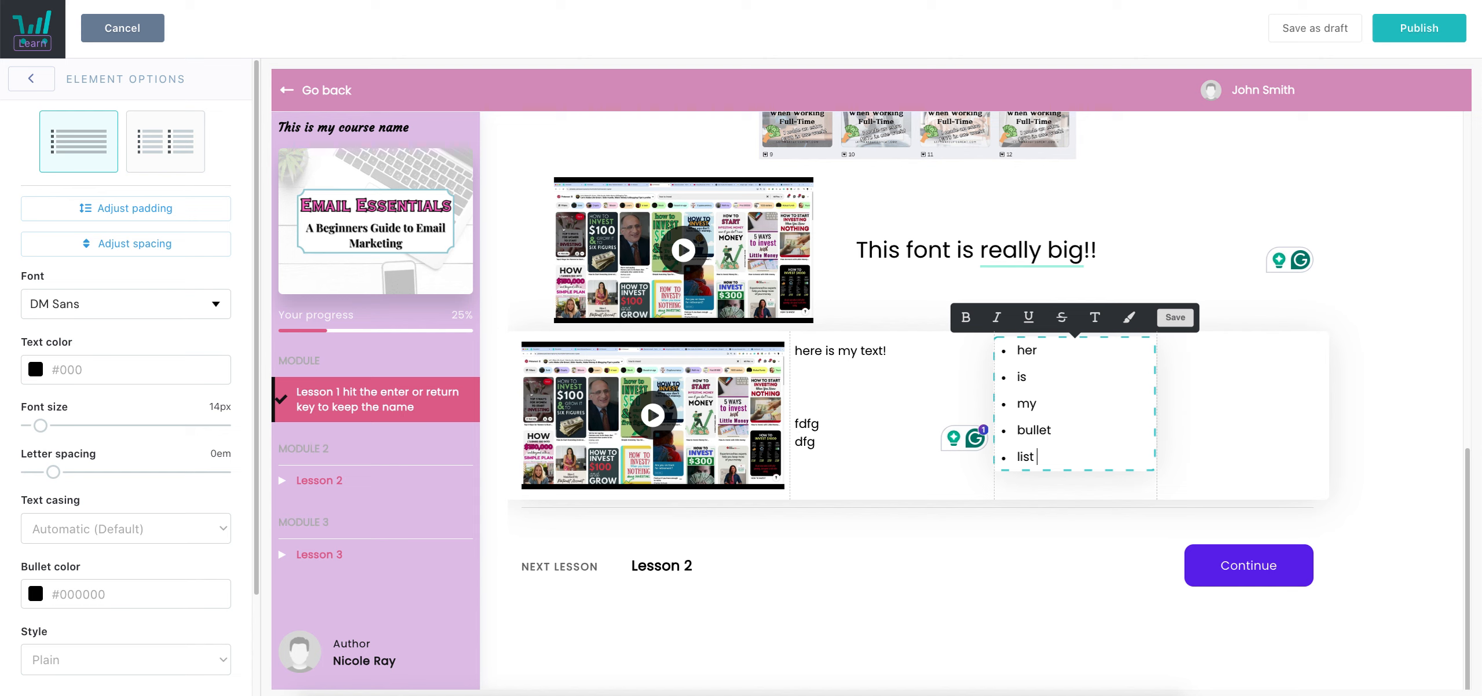
click(1039, 352)
click(1260, 394)
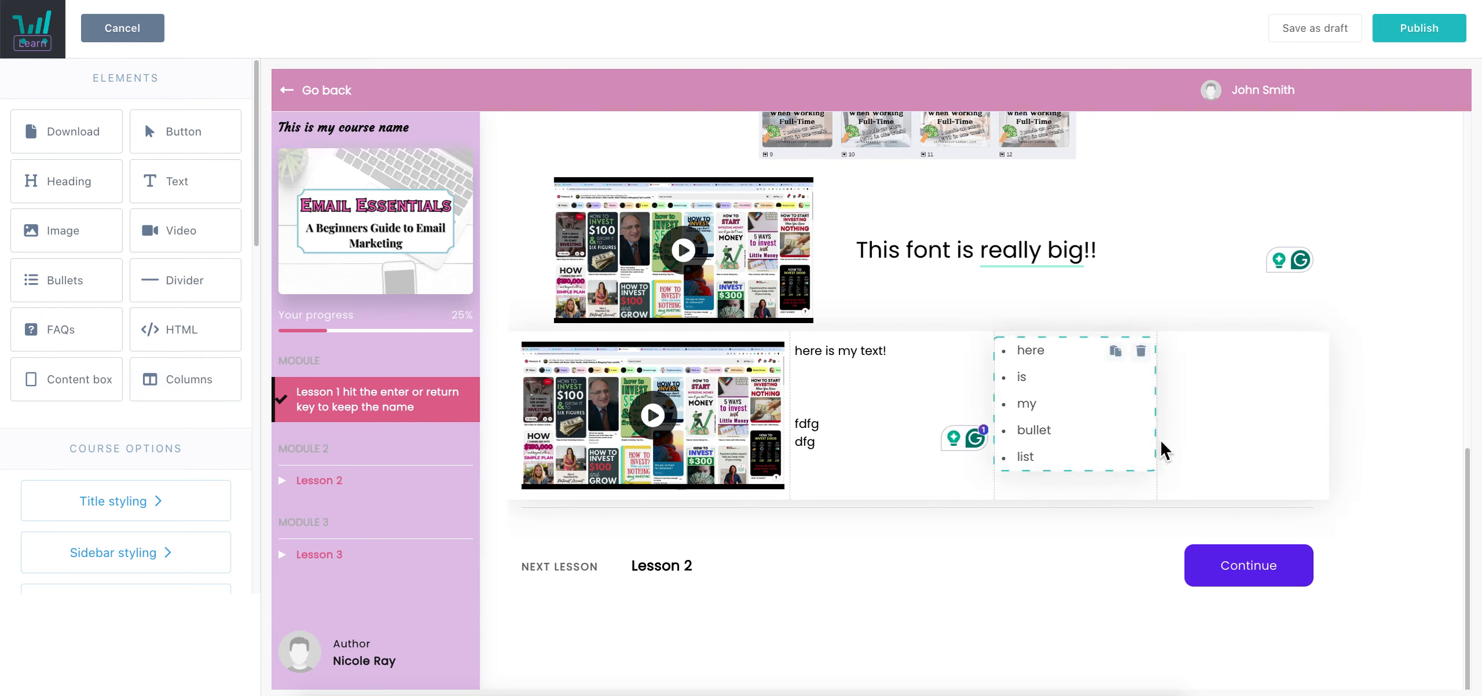
Place a divider between the two rows and colour it pink #E91E63
drag(224, 283, 826, 362)
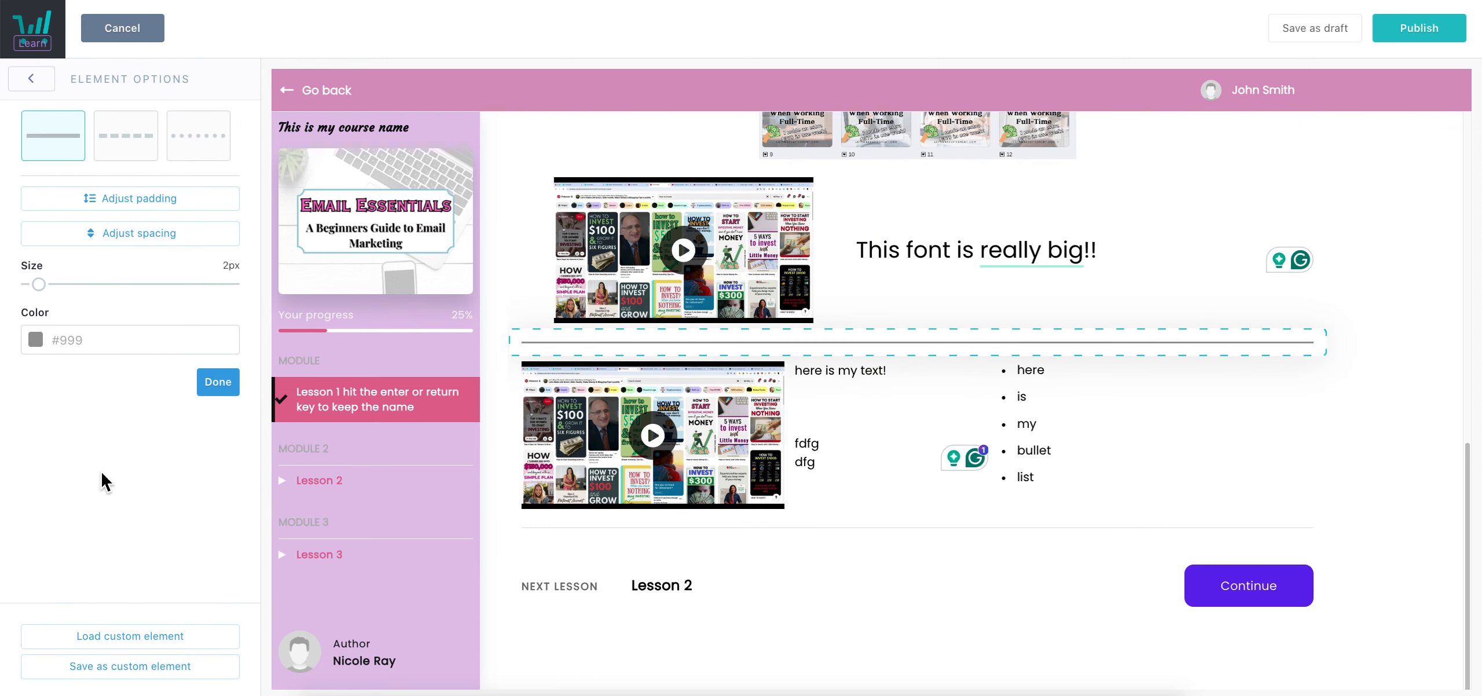
click(60, 347)
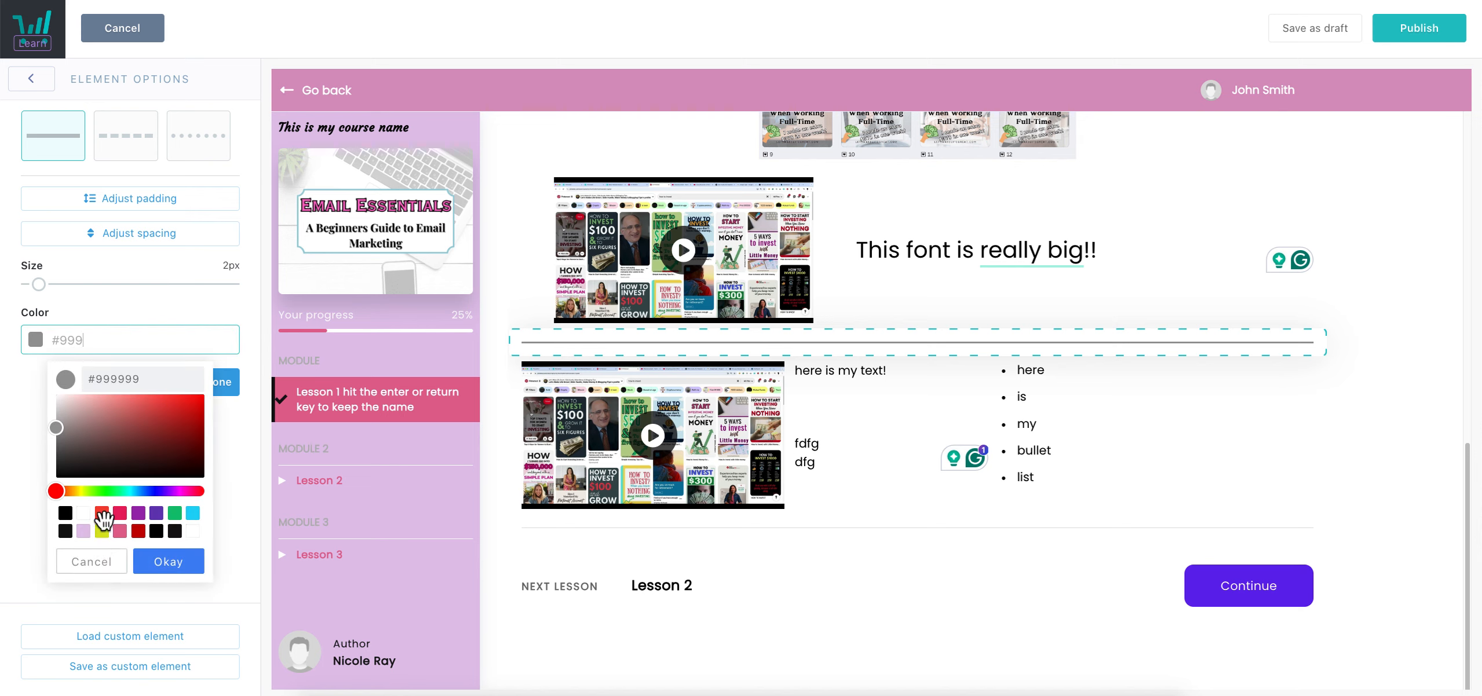
click(84, 532)
click(120, 512)
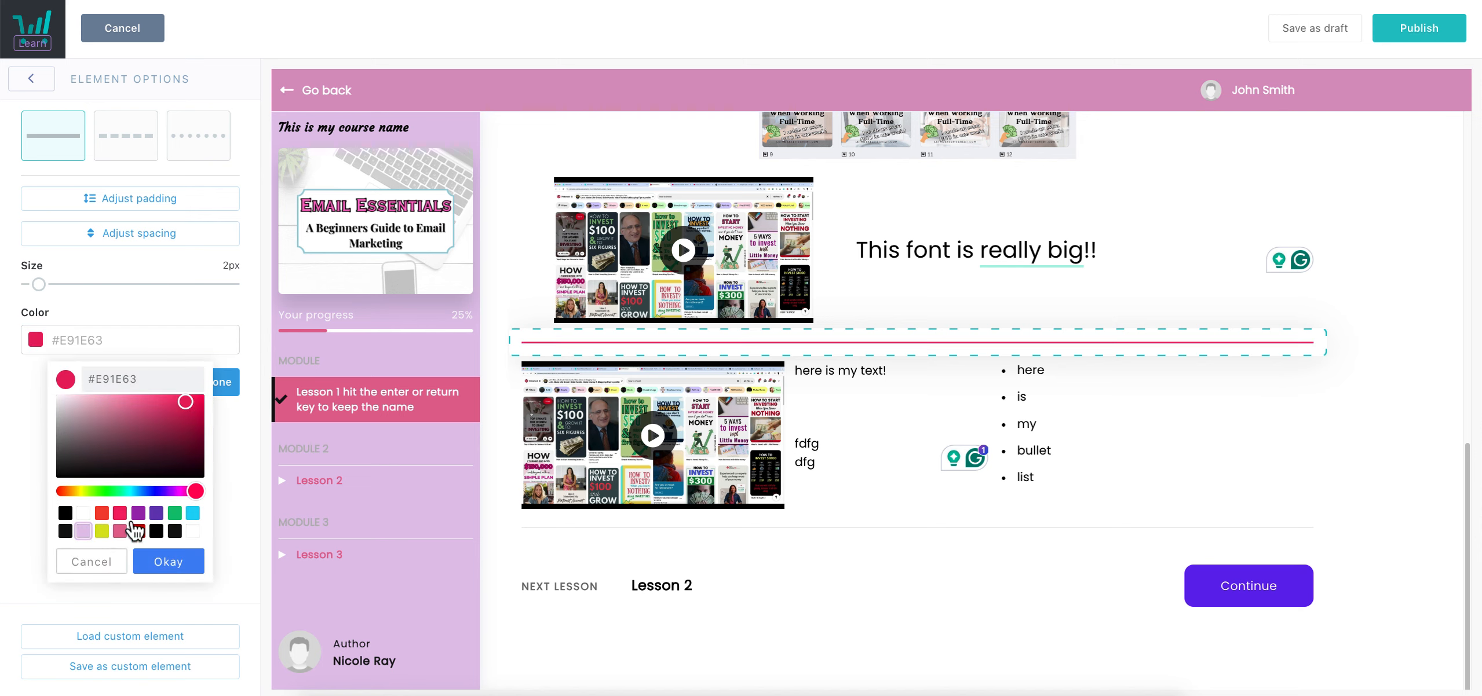
click(169, 562)
Make the pink divider a dashed 1px line
drag(49, 300, 76, 315)
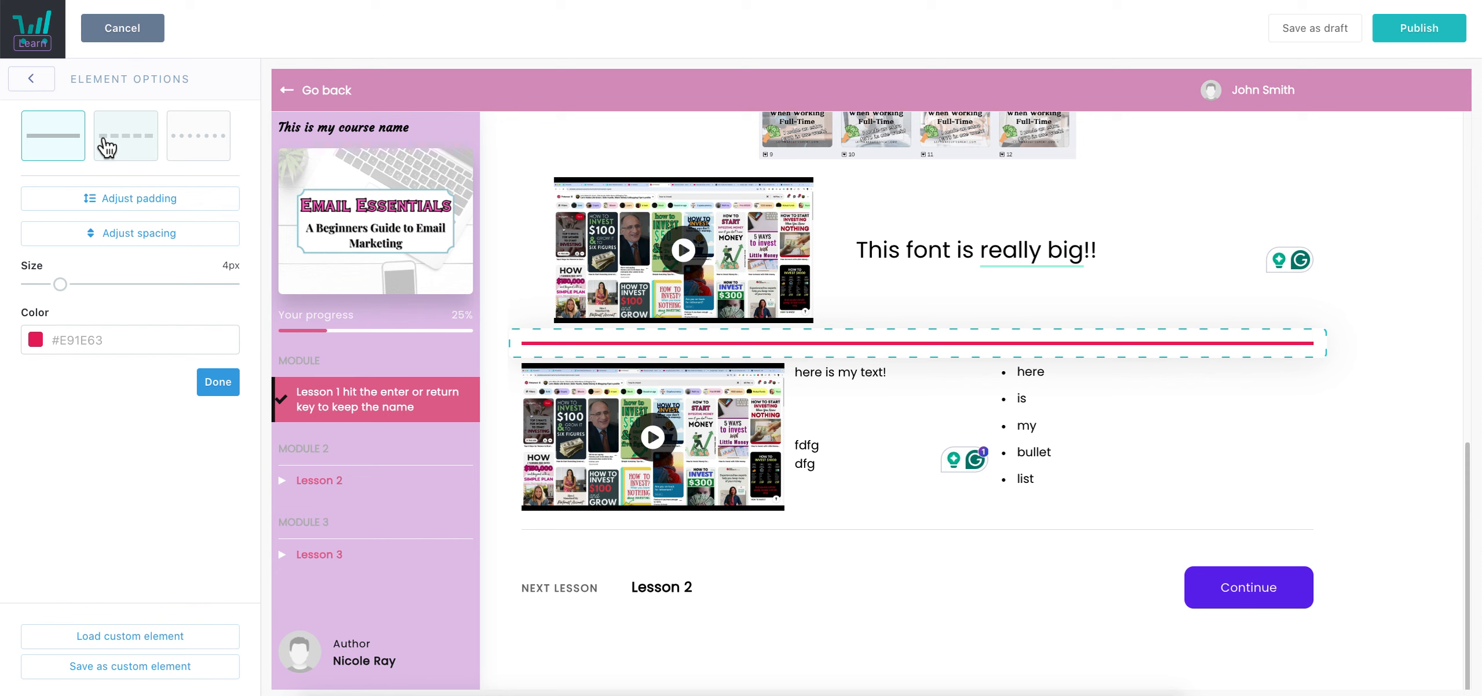
click(130, 155)
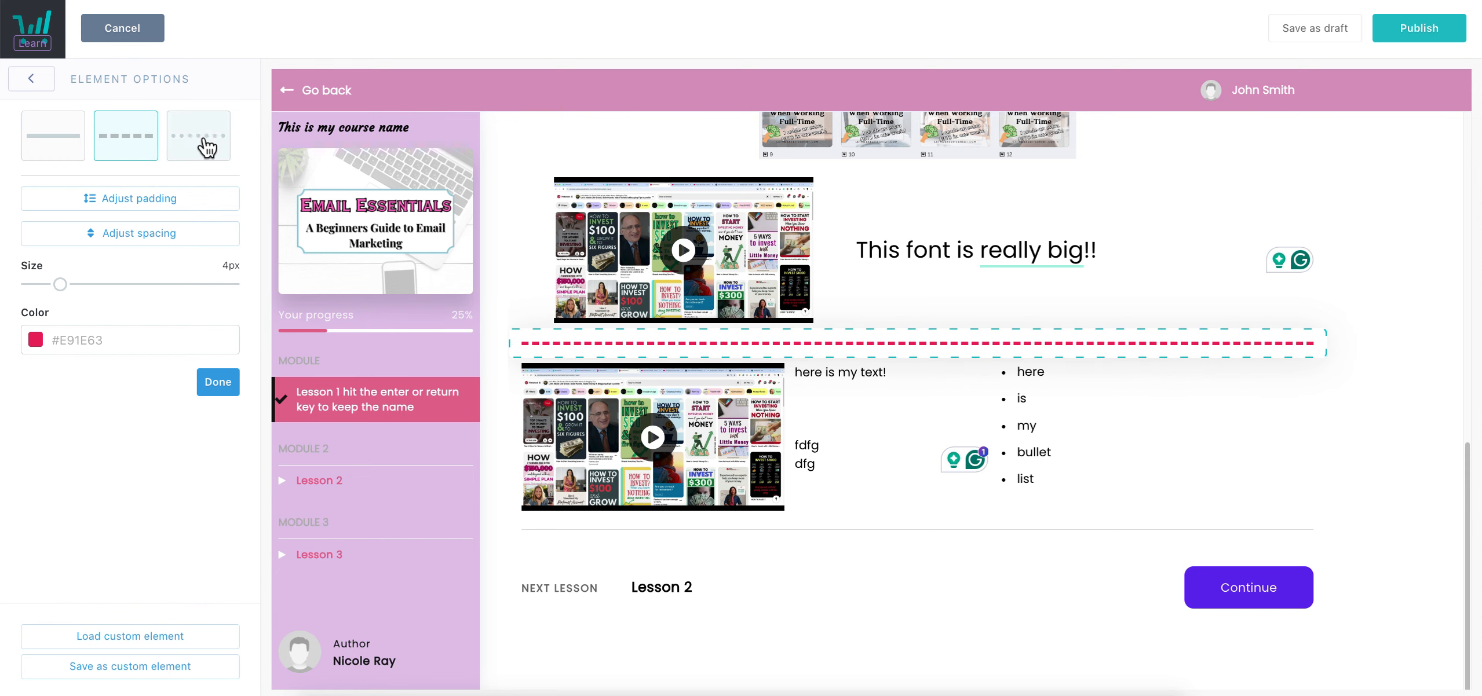
click(209, 148)
click(116, 142)
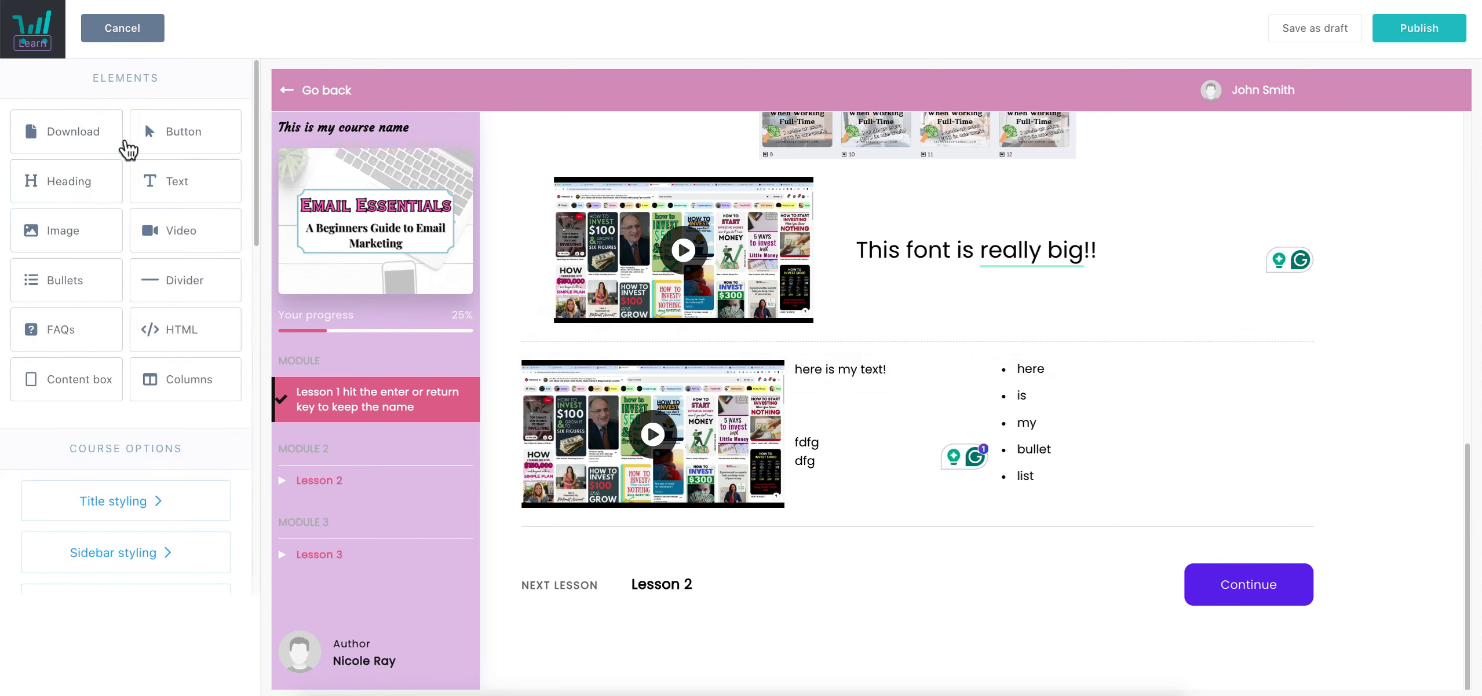
mouse_move(59, 284)
mouse_down()
mouse_move(29, 284)
mouse_move(165, 294)
mouse_move(55, 301)
mouse_up()
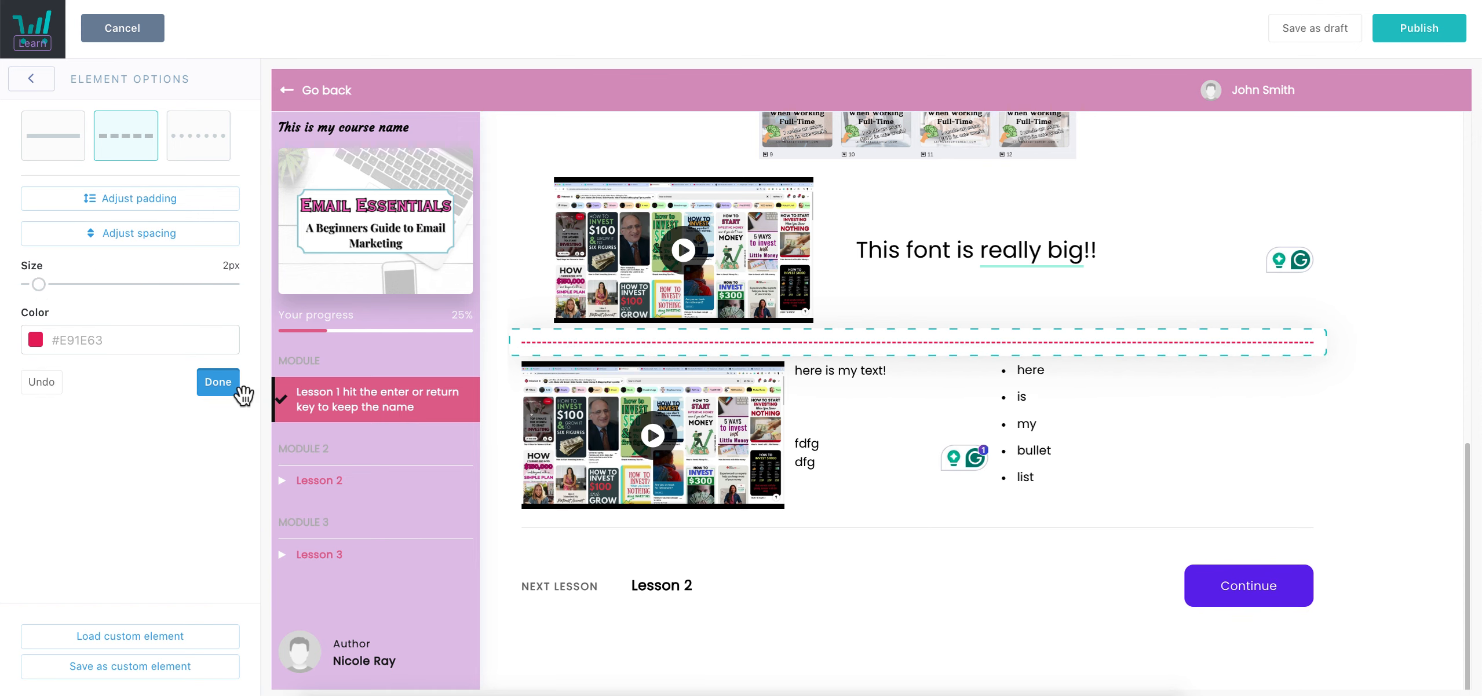
click(212, 384)
Add a plain divider at the top of the lesson and drop an FAQ block below the rows
drag(189, 296, 799, 197)
click(231, 382)
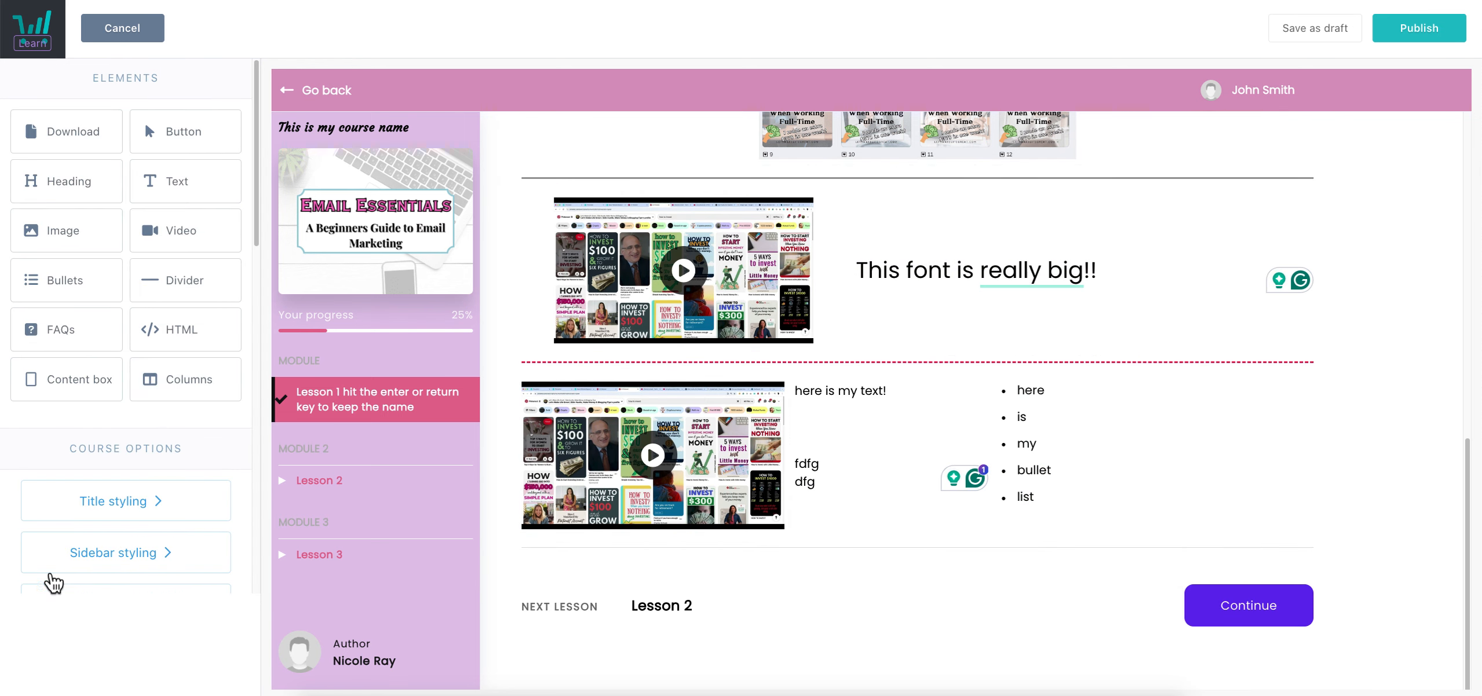
drag(44, 339, 712, 522)
Expand and collapse the default FAQ item to preview its answer
scroll(999, 293, down, 1)
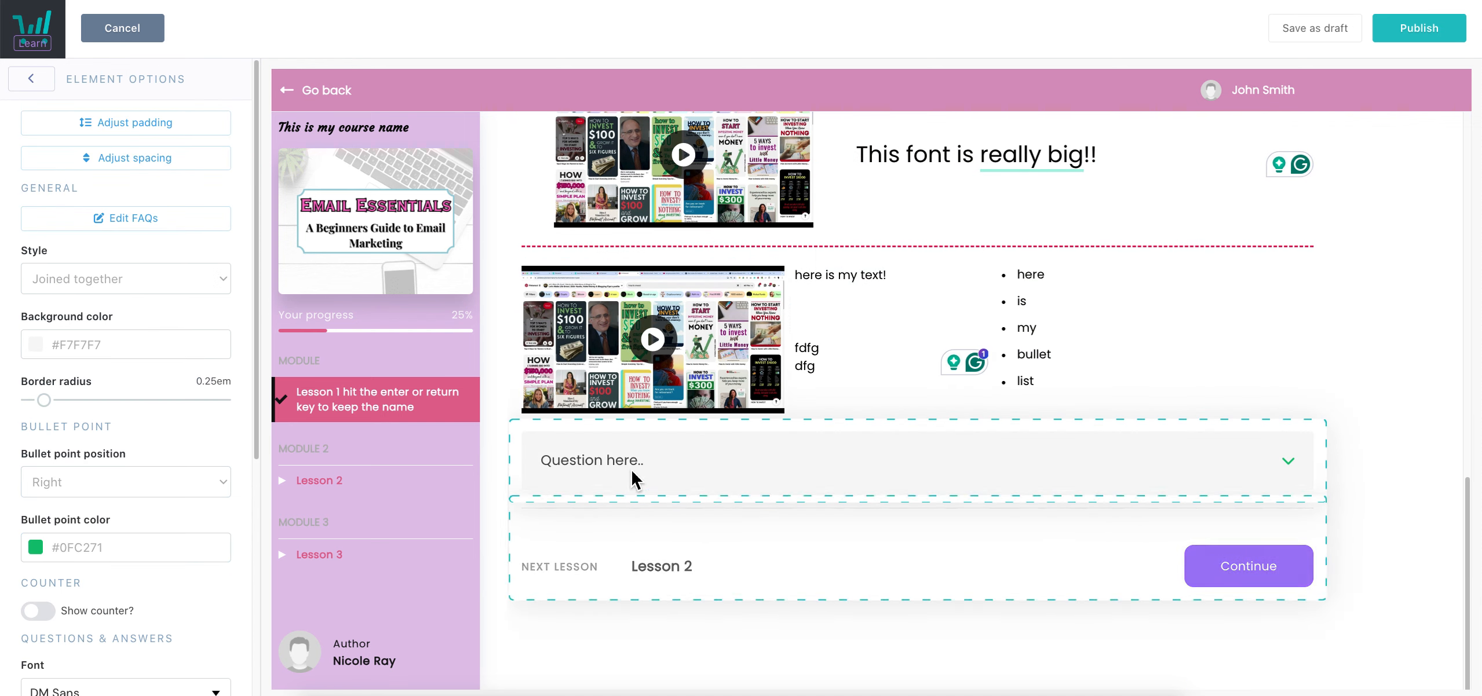
click(637, 467)
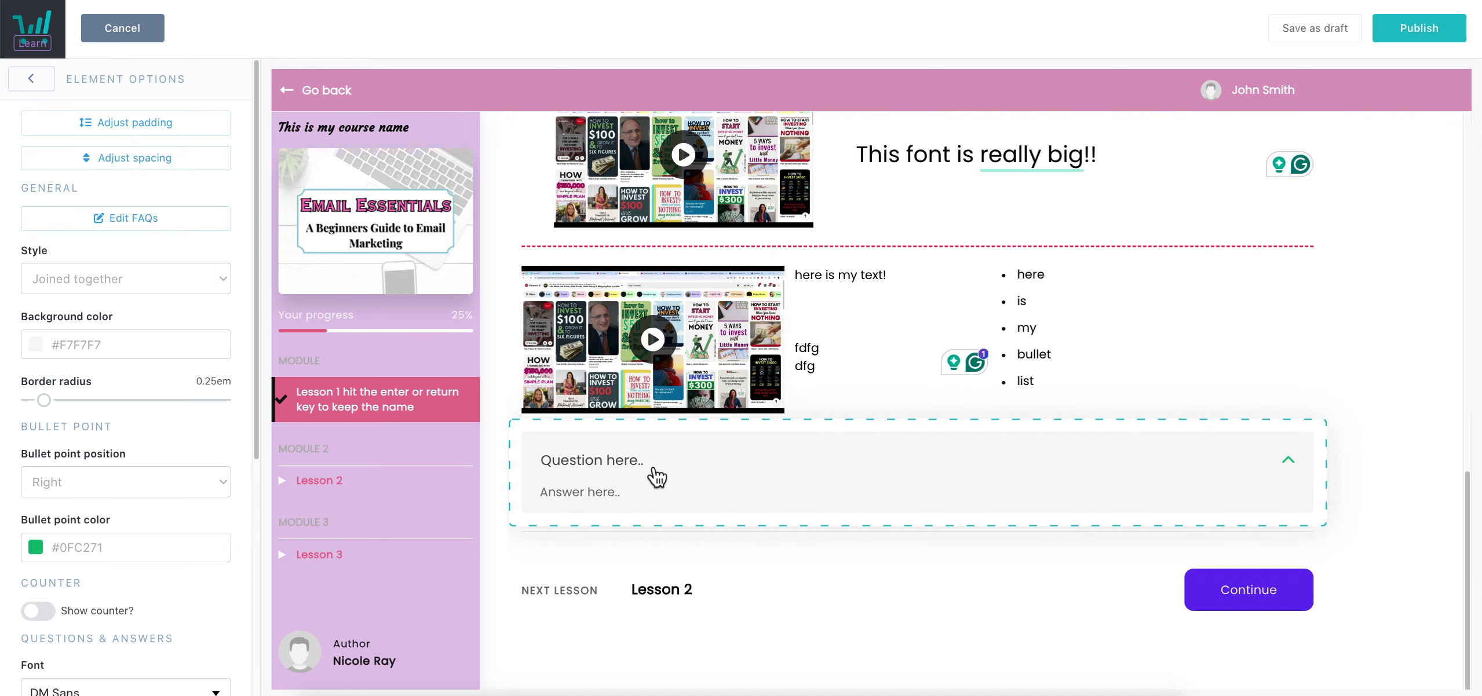
click(655, 480)
click(619, 471)
scroll(159, 393, down, 5)
scroll(170, 398, up, 5)
Enter the first FAQ's question 'Add in your question' and its answer text
click(163, 229)
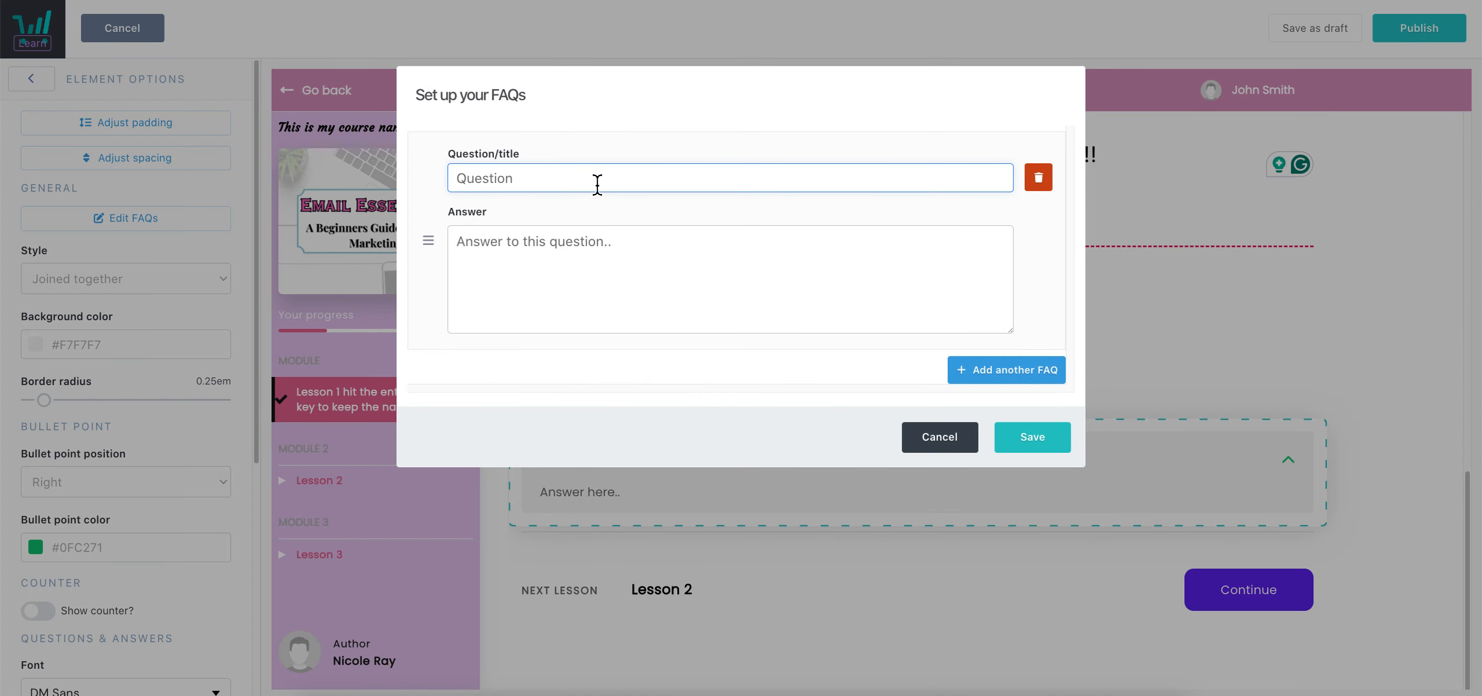
text(Ad)
click(566, 261)
text(Fill in your answer)
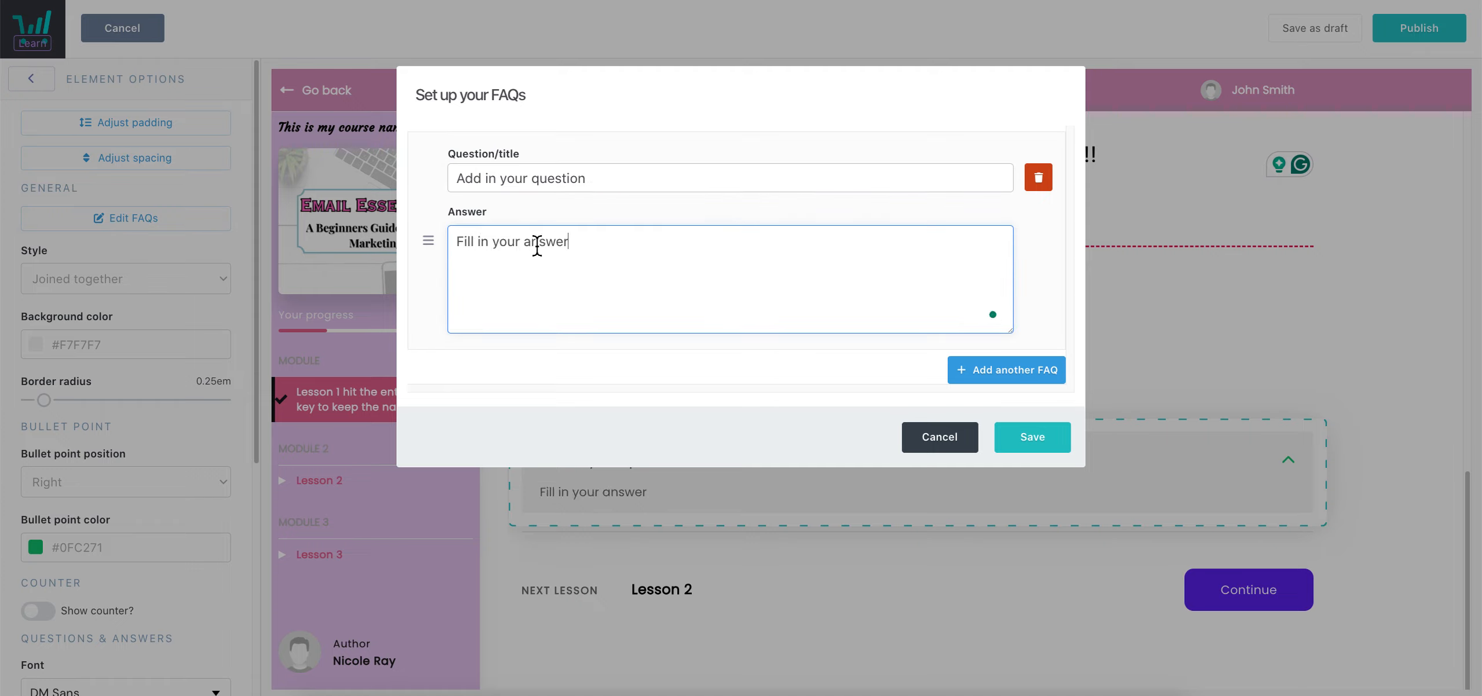
Add FAQ 'Here is question 2' with answer 'Here is answer 2' and save
click(1026, 379)
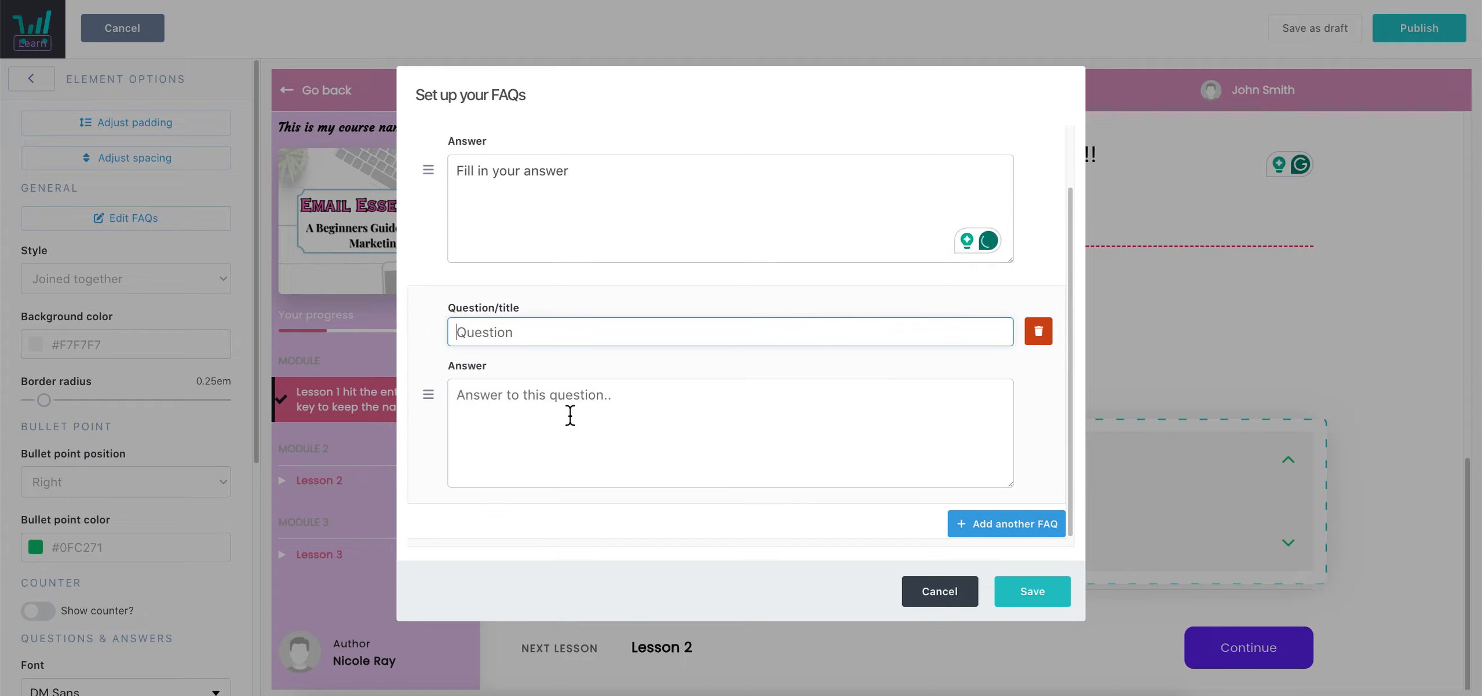
text(Here is question 2)
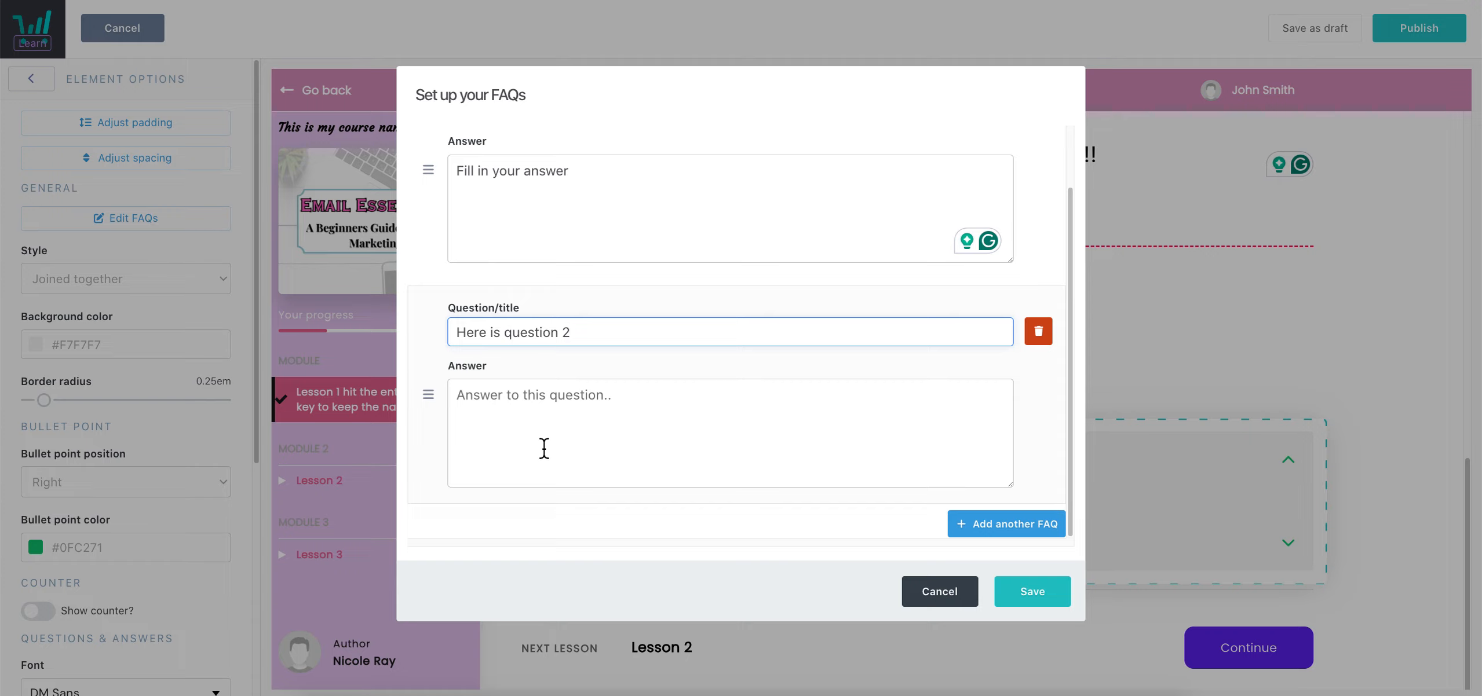
click(544, 449)
text(Her )
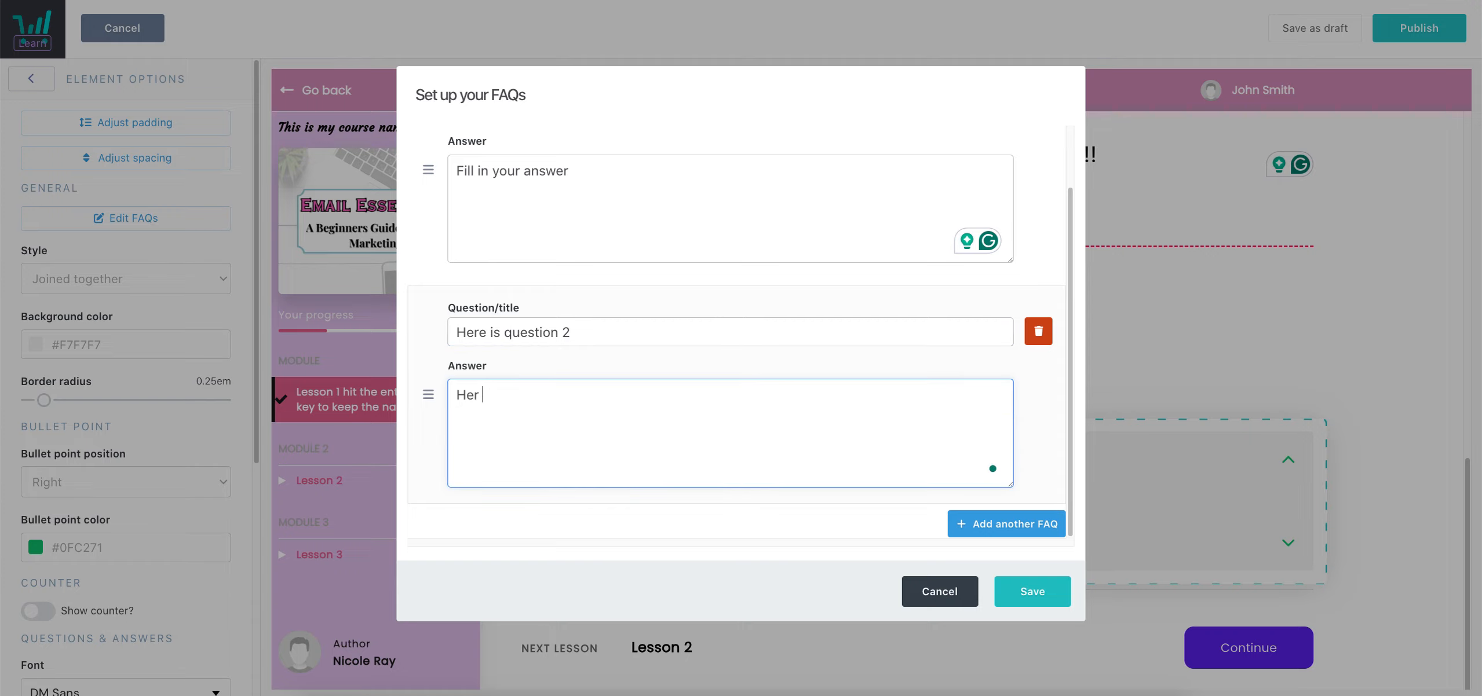
text( is answer 2)
click(1045, 594)
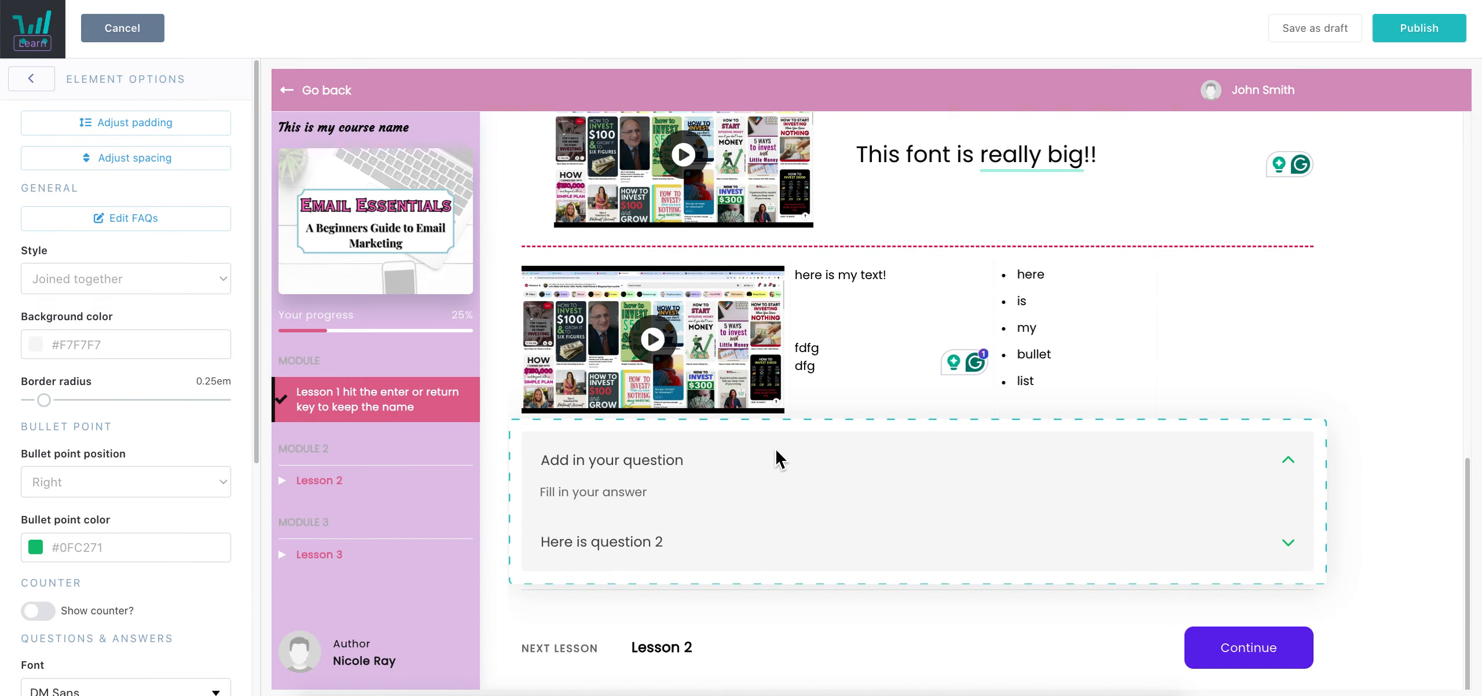
Toggle the FAQ items open and closed to preview question 2's answer
click(1291, 470)
click(1294, 469)
click(1295, 473)
click(1296, 473)
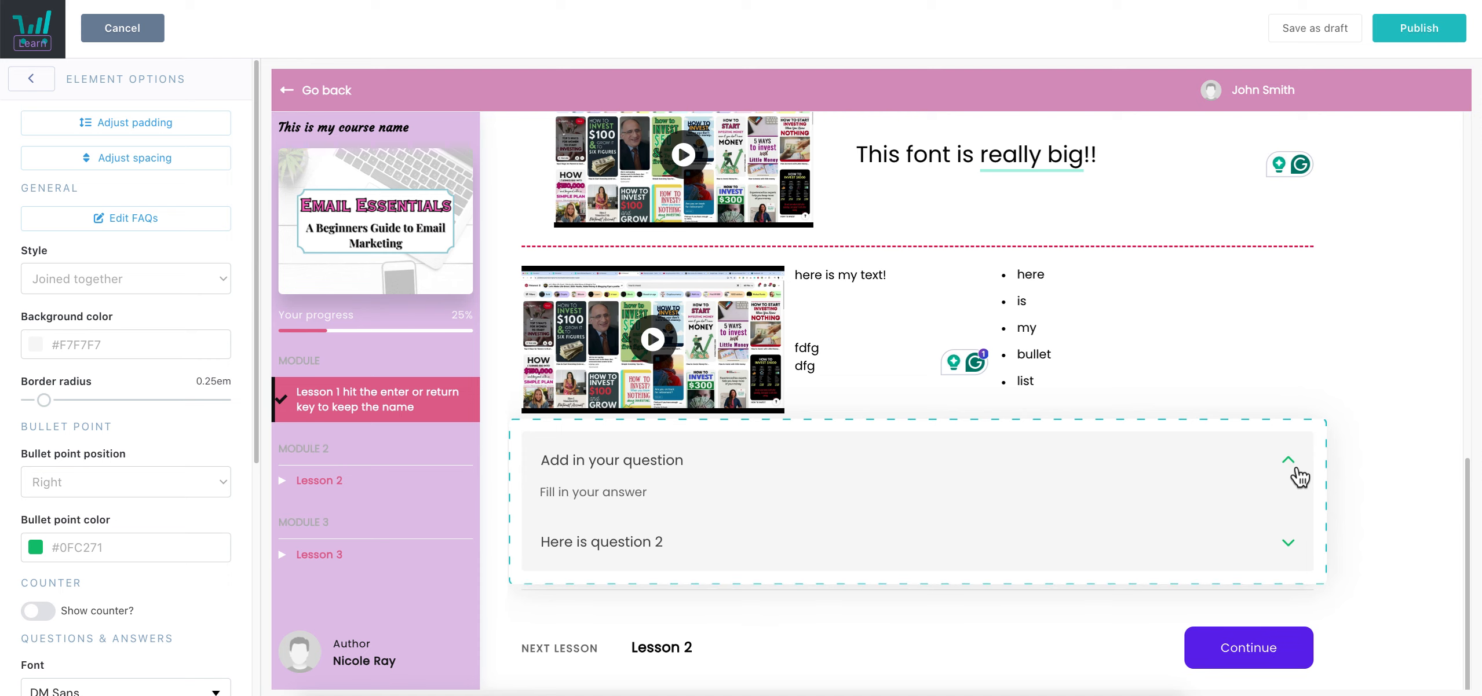
click(1291, 551)
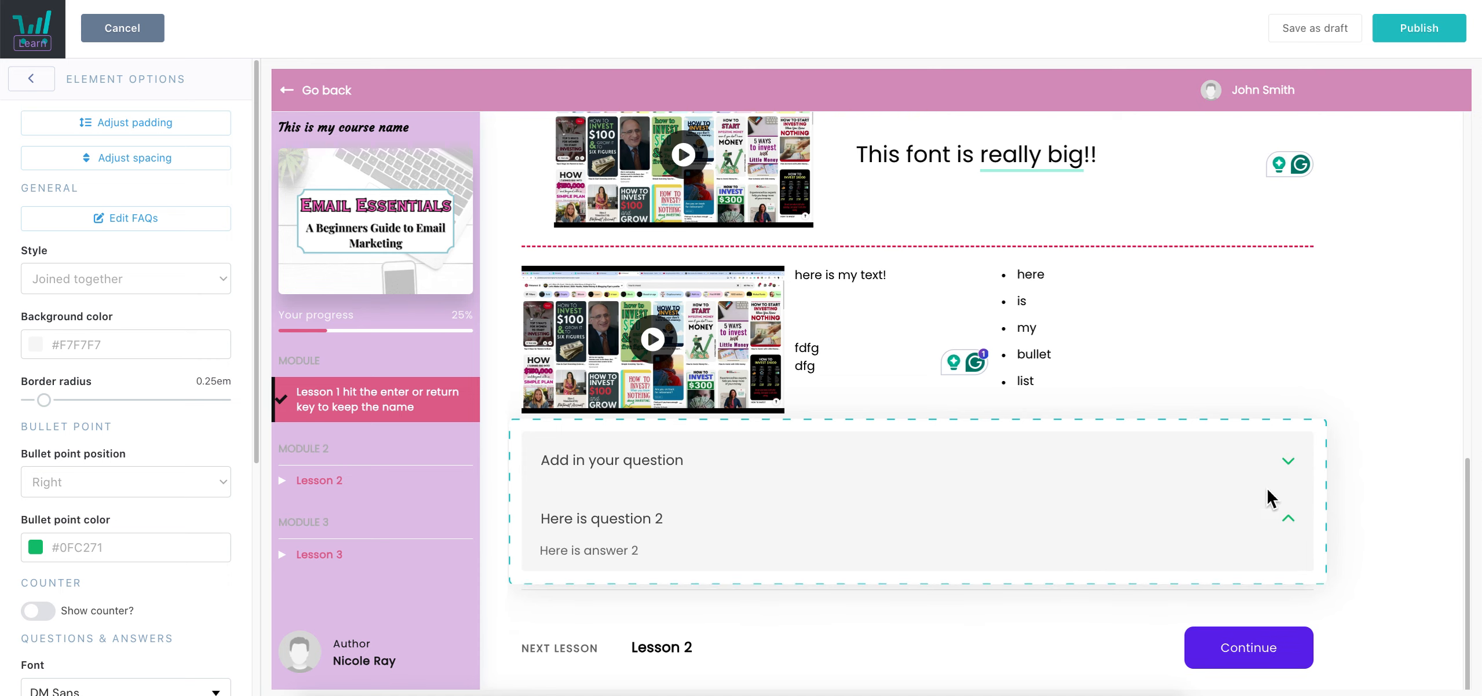
Set the FAQ style to Separate after briefly trying the joined layout
click(210, 284)
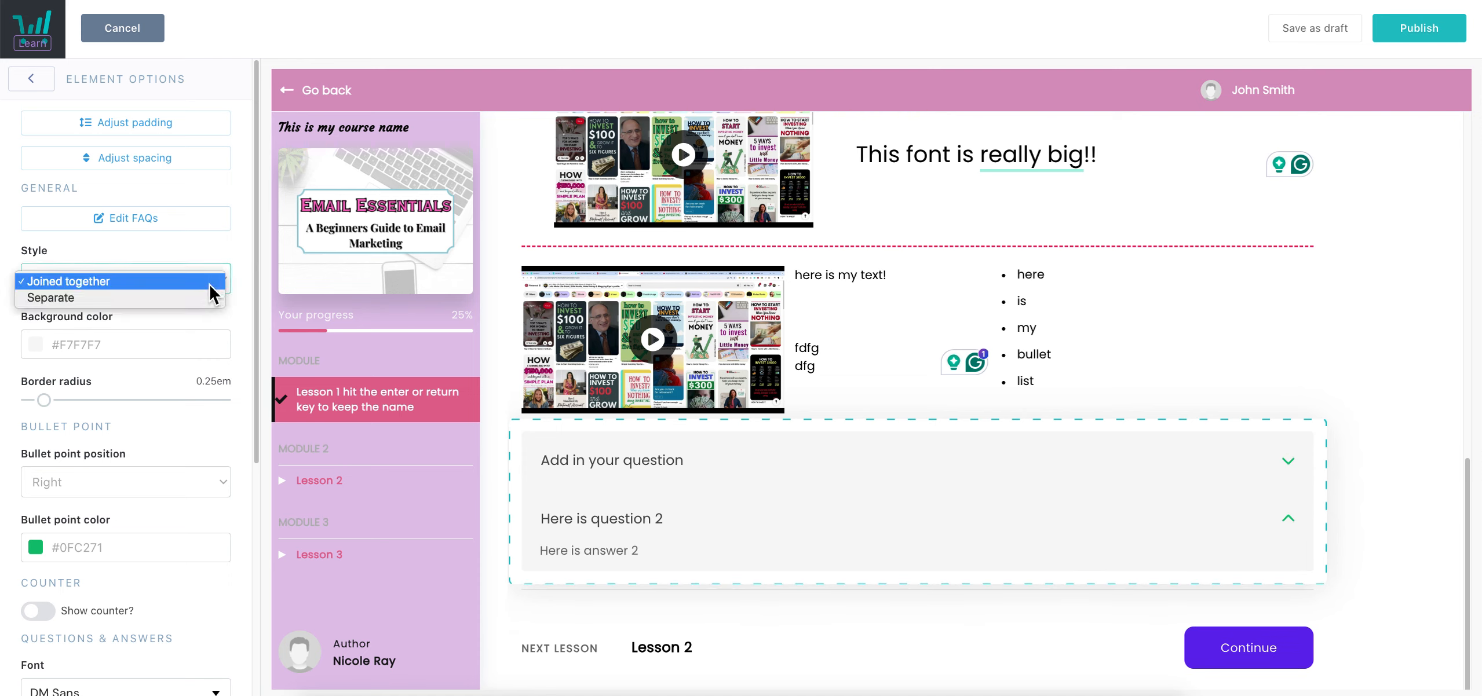
click(79, 298)
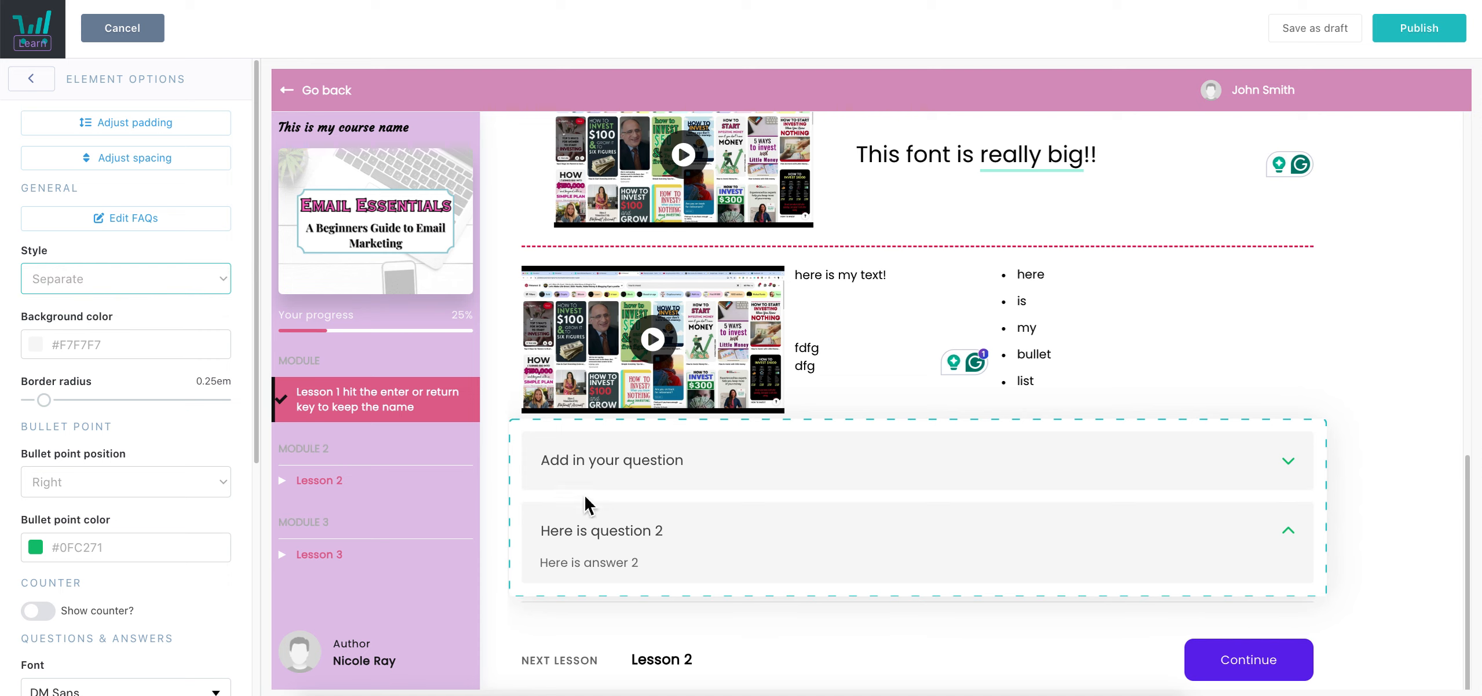
click(181, 281)
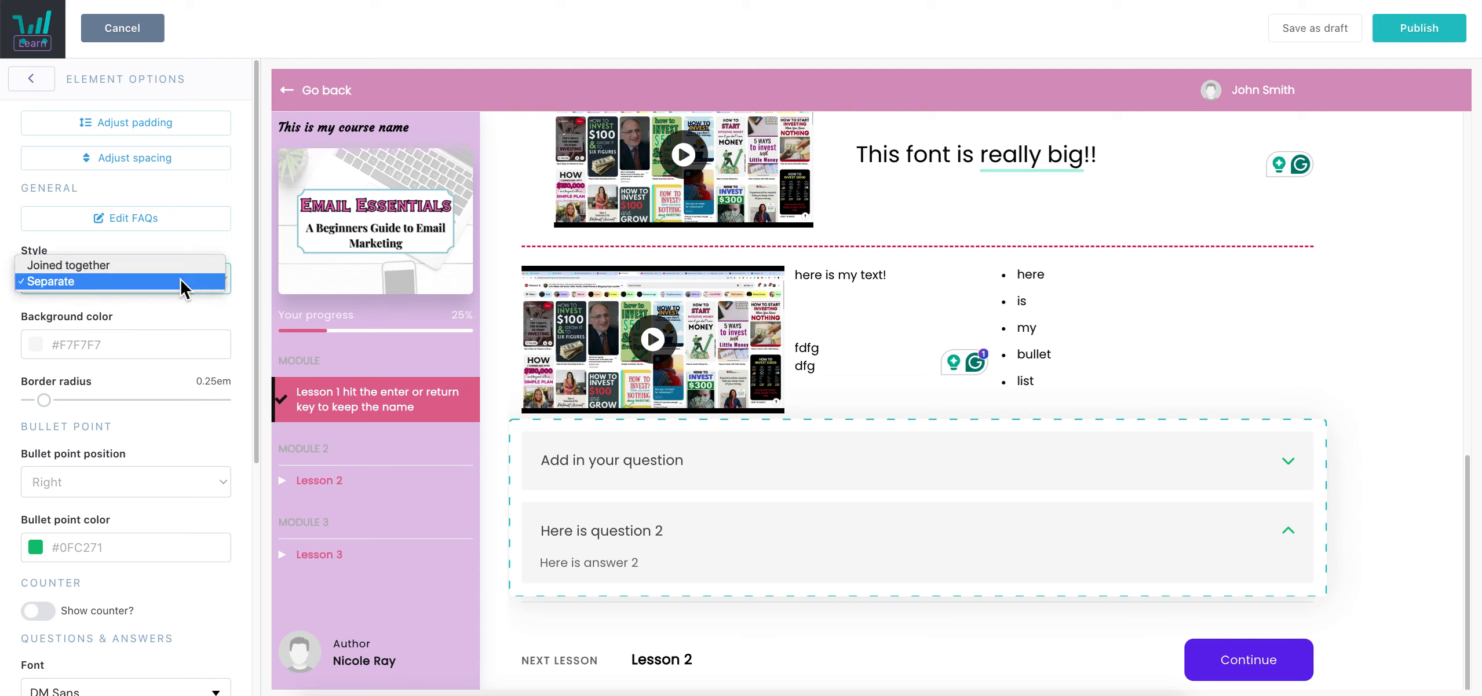
click(87, 265)
click(82, 273)
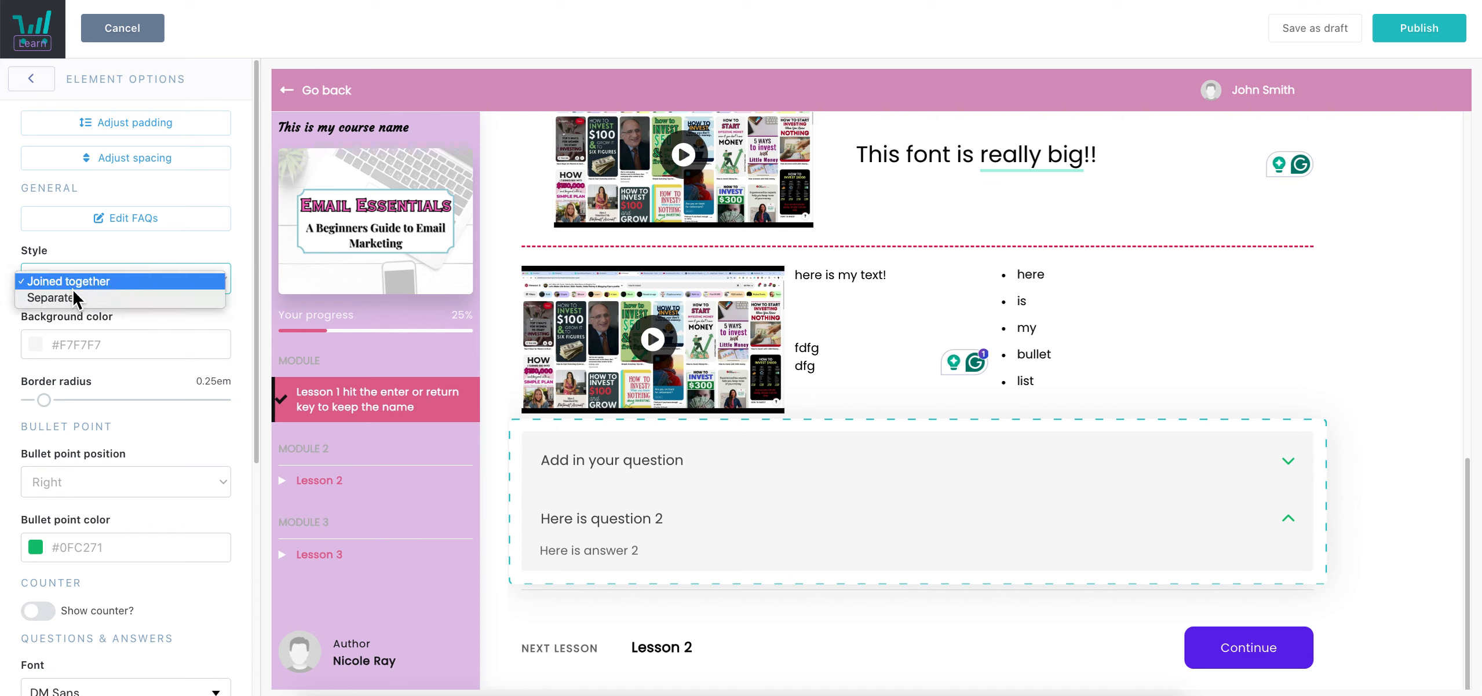
click(72, 297)
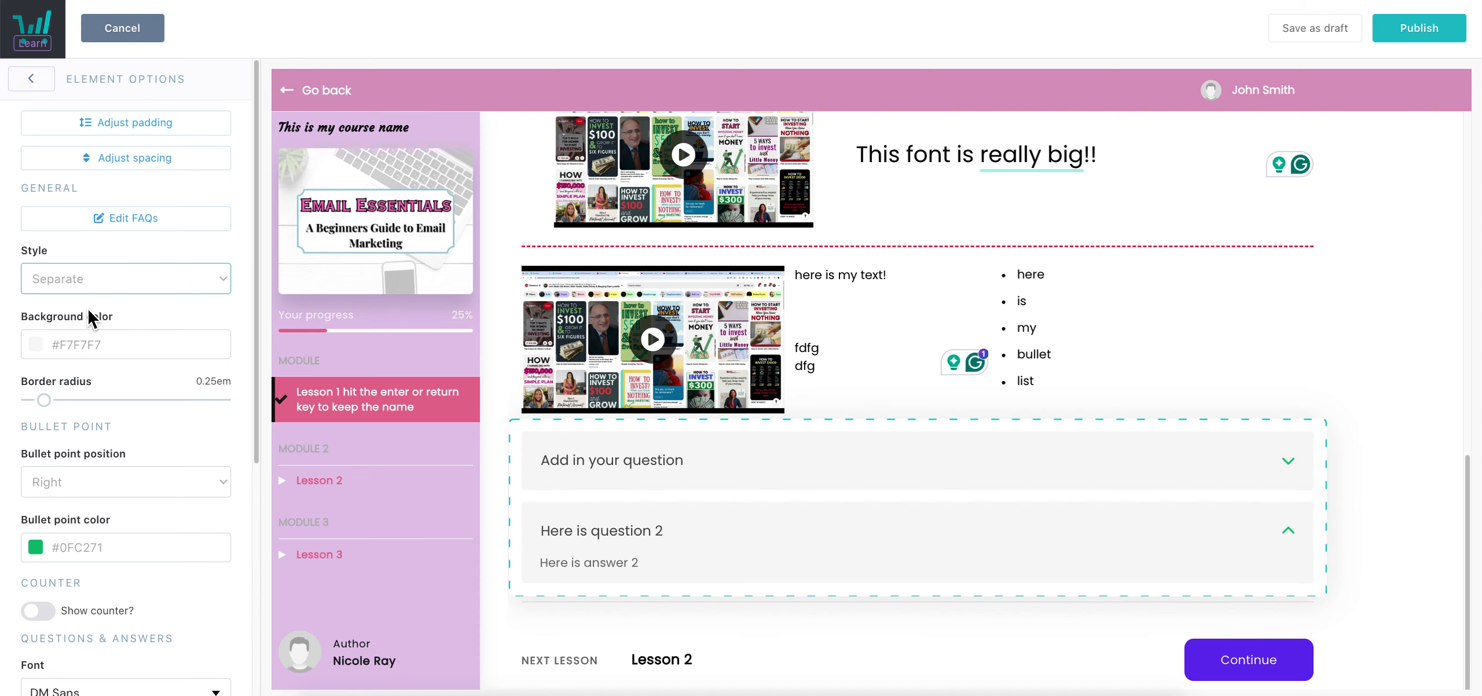
Give the FAQ items a lilac #E1C4EA background and 2.5em border radius
click(120, 343)
click(80, 518)
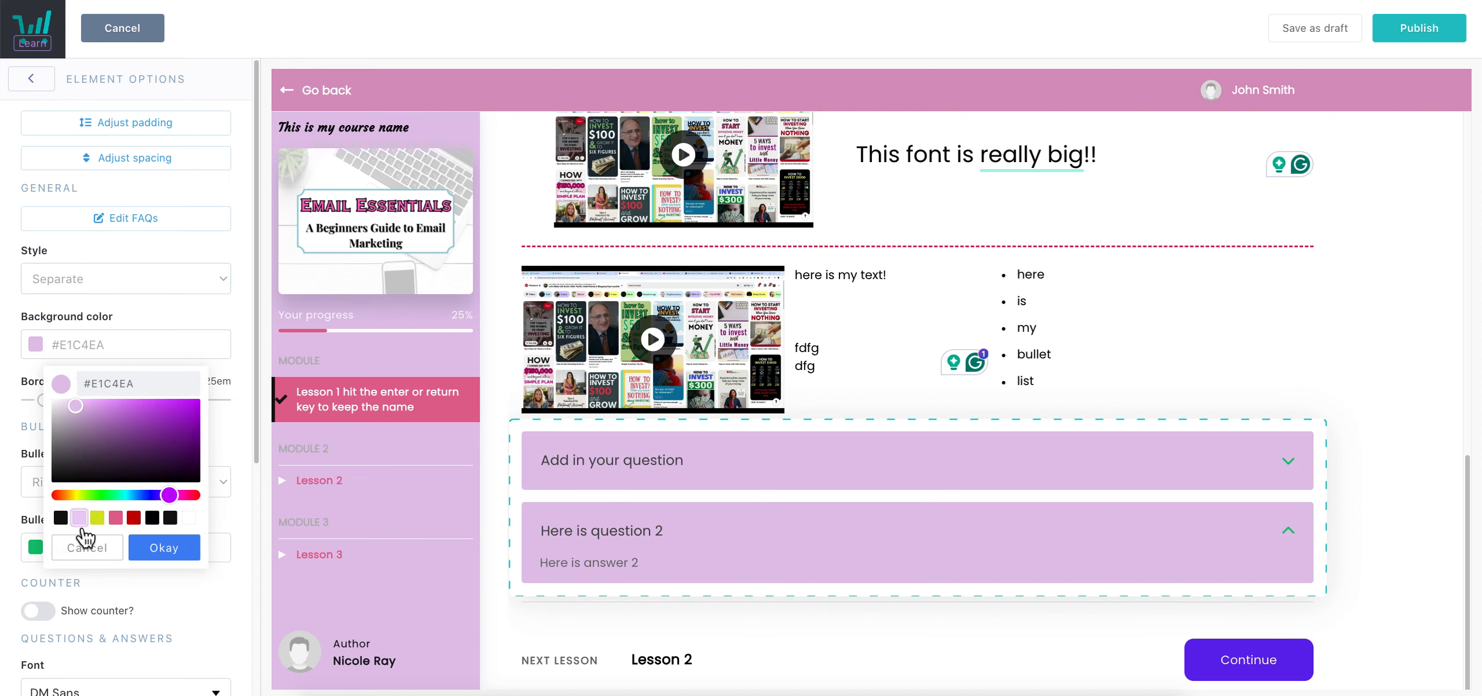
click(152, 552)
drag(51, 404, 191, 434)
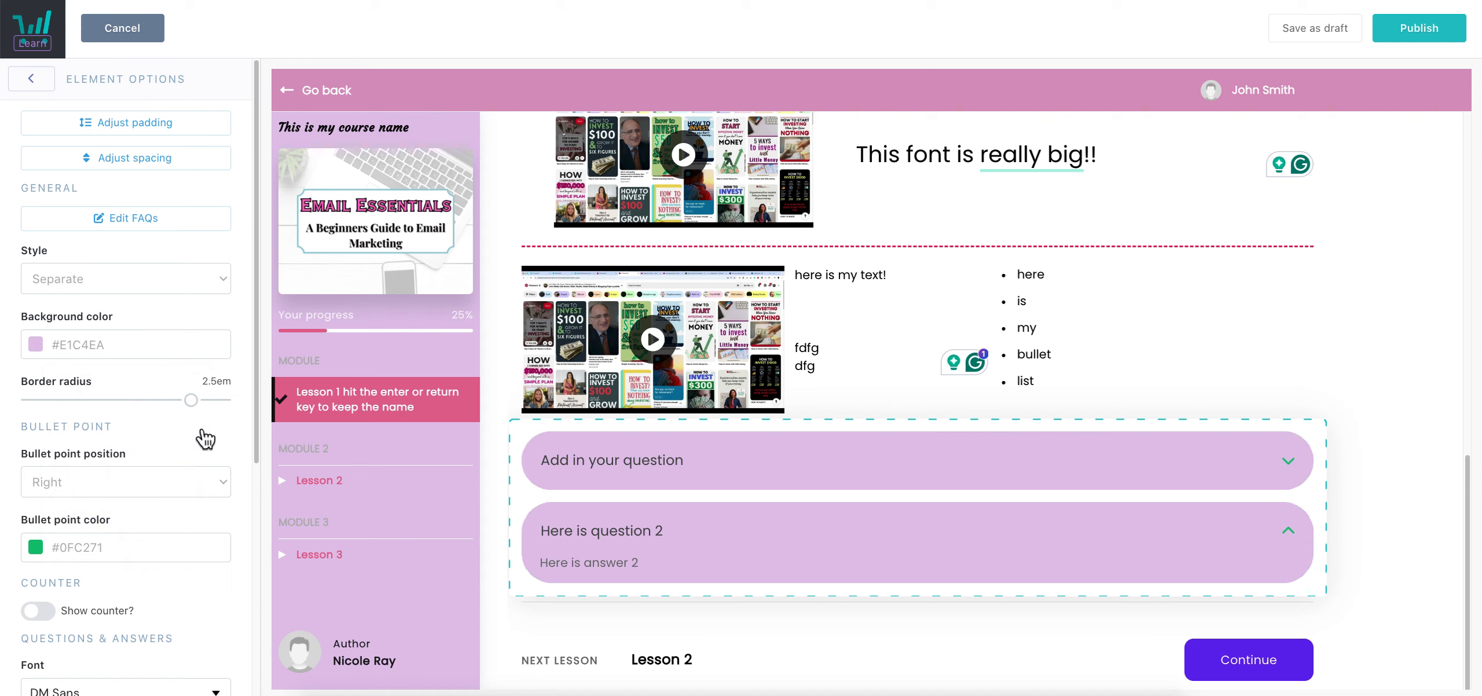
scroll(203, 380, down, 5)
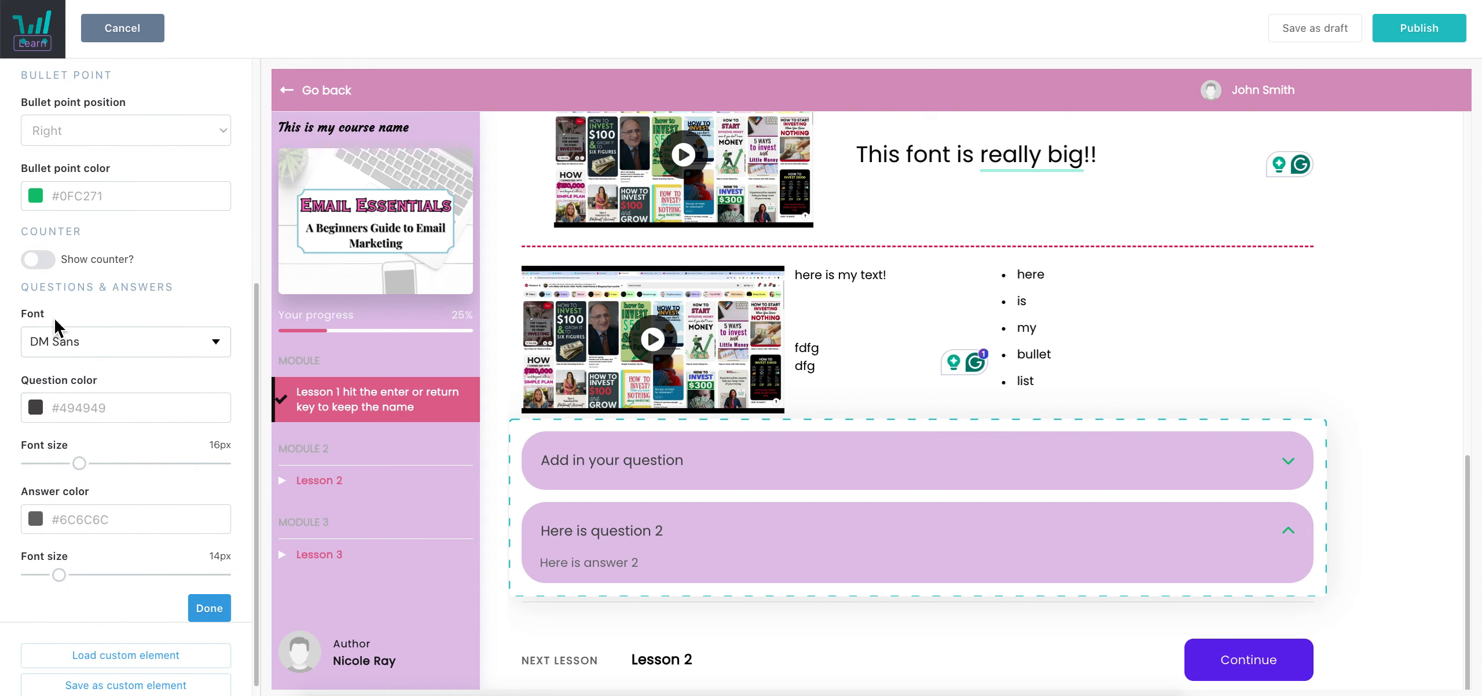
Set the FAQ bullet point colour to near-black #121212
click(129, 200)
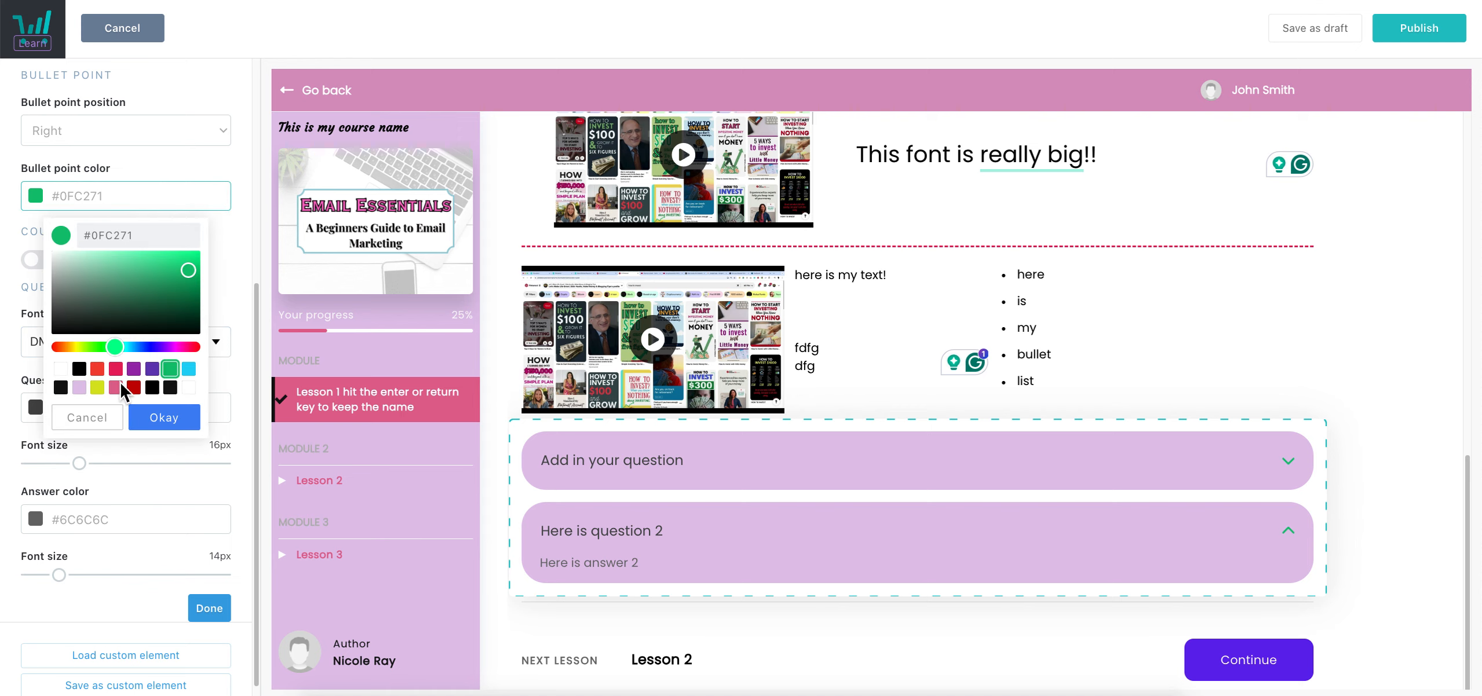
click(73, 370)
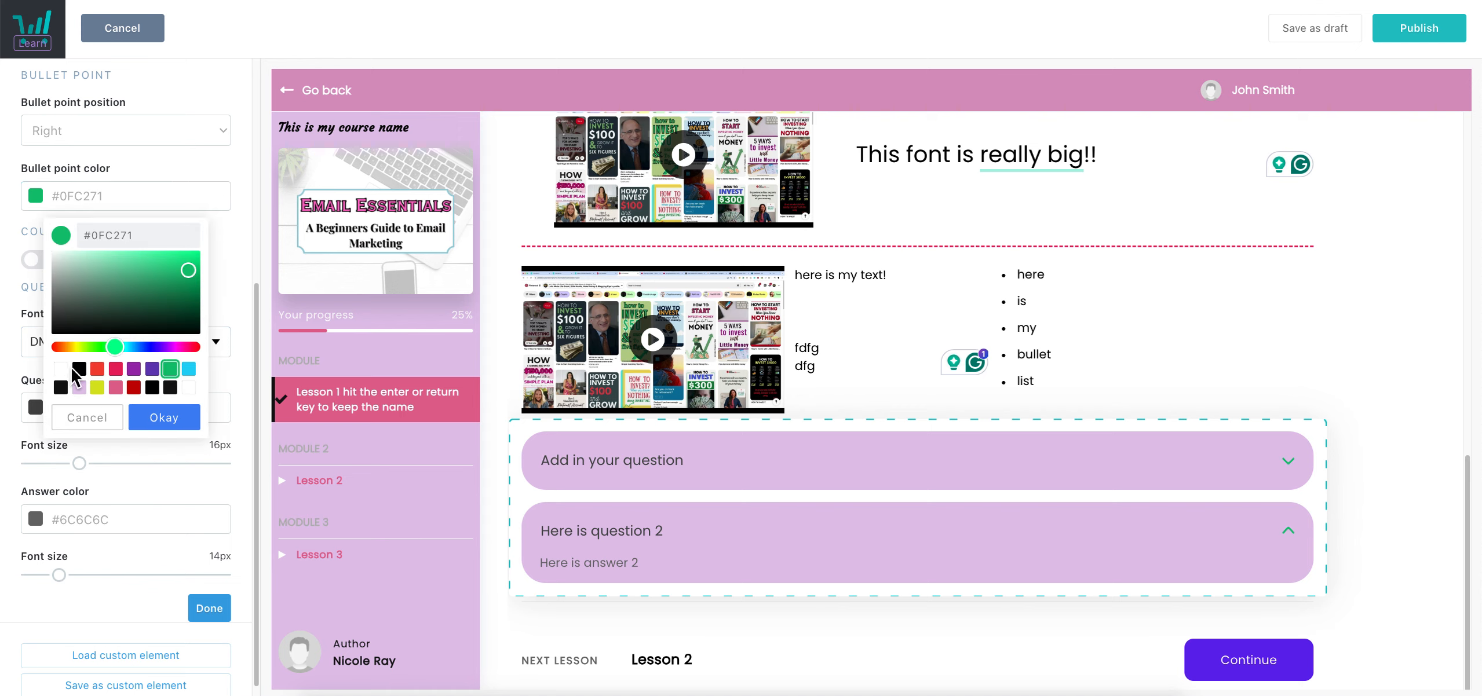
click(75, 372)
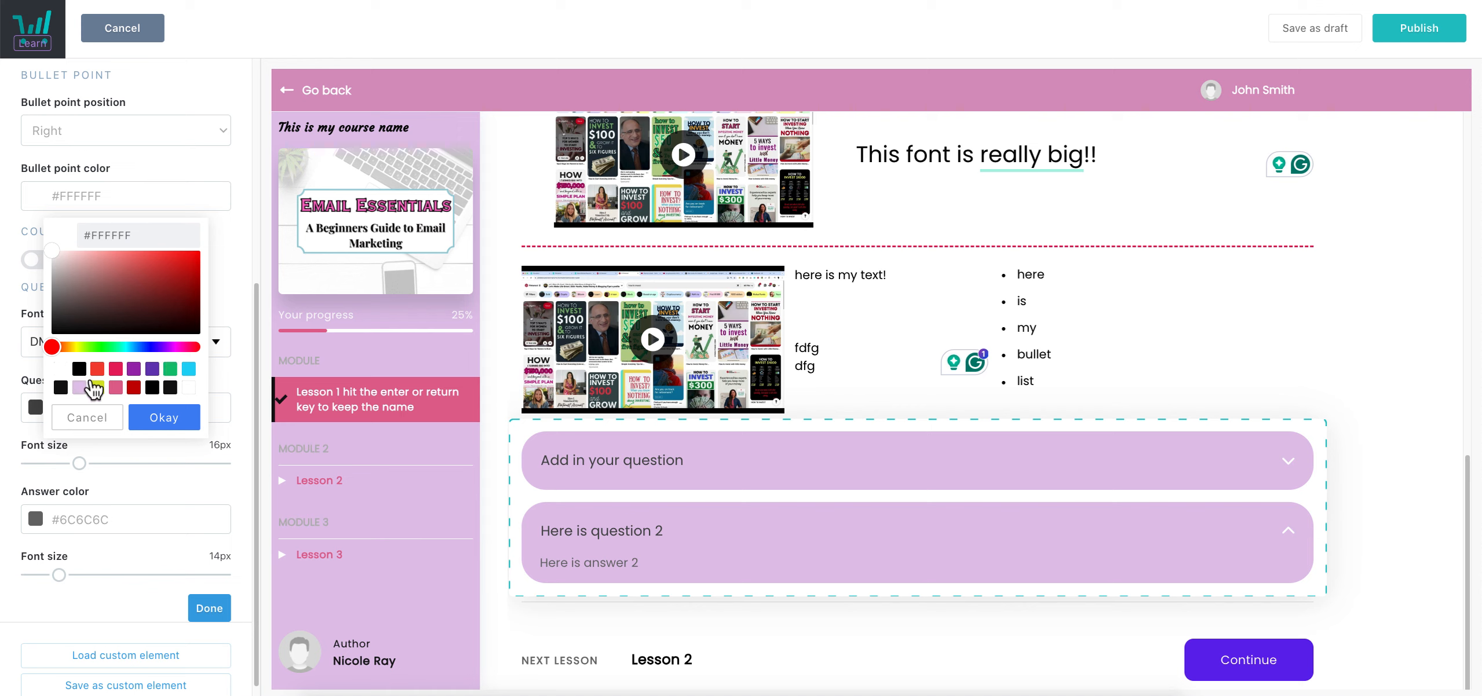
click(170, 387)
click(165, 429)
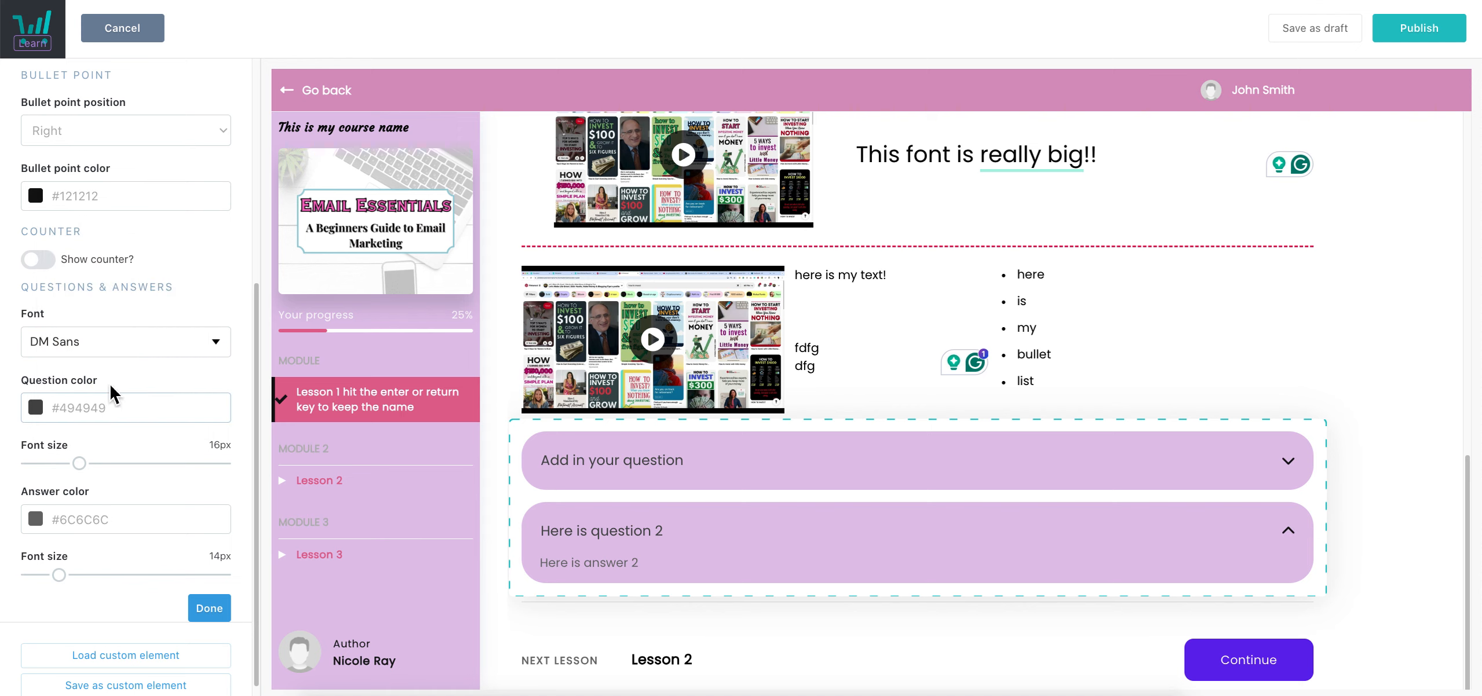
Make the question text black #000000 and the answer text white #FFFFFF
click(122, 399)
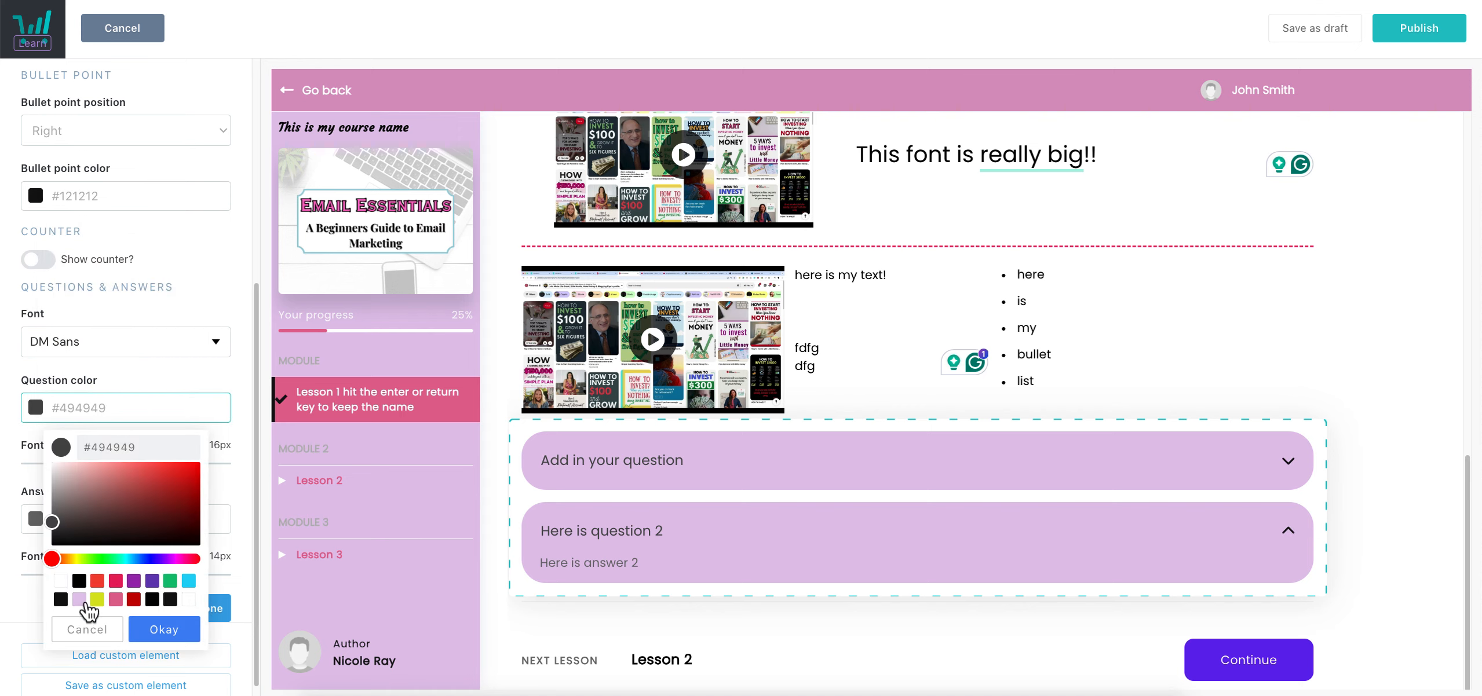
click(74, 597)
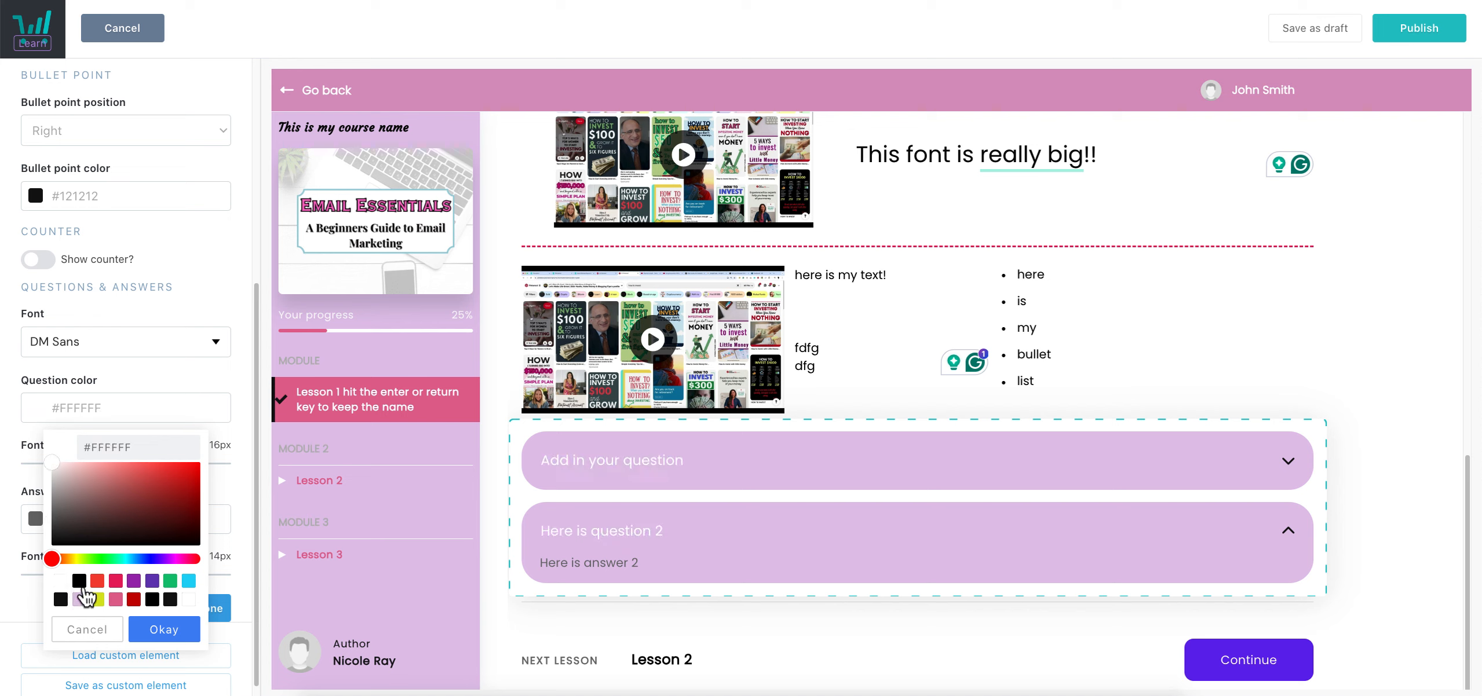
click(78, 580)
click(164, 629)
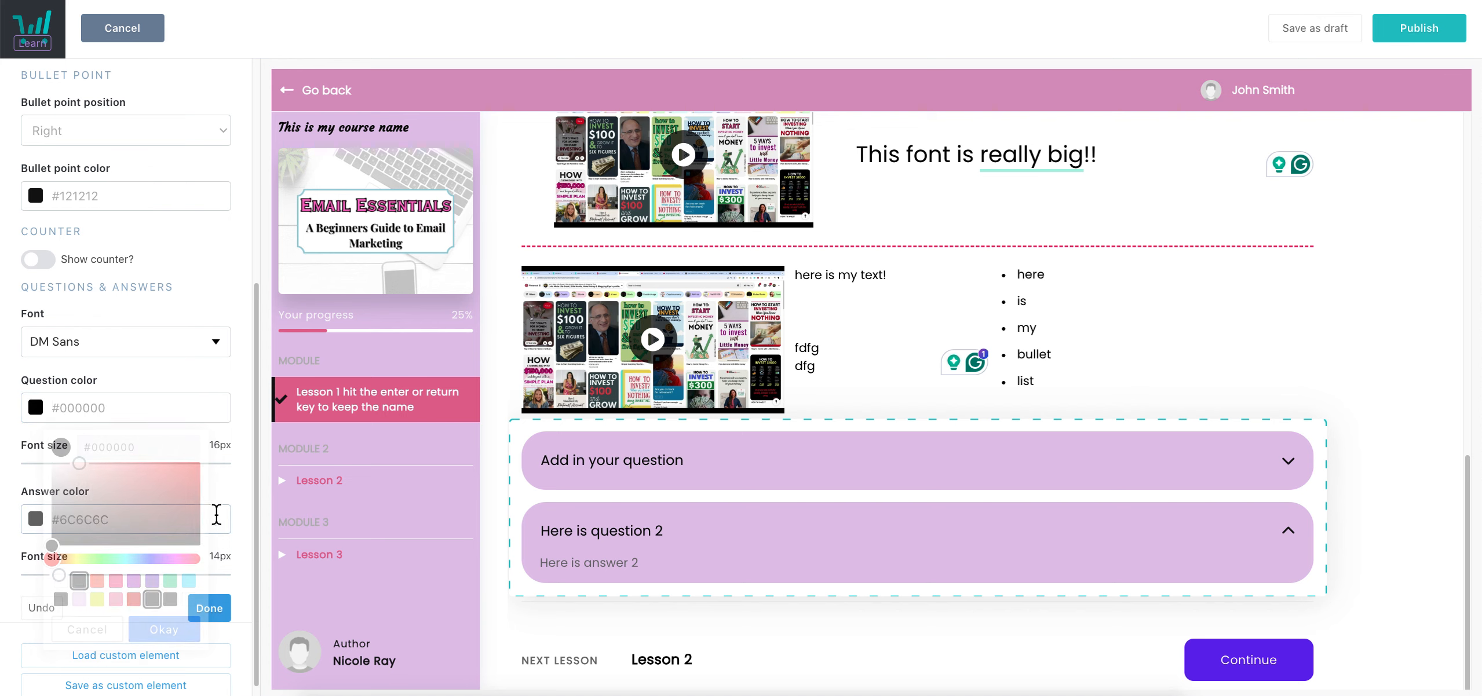
click(133, 520)
click(78, 445)
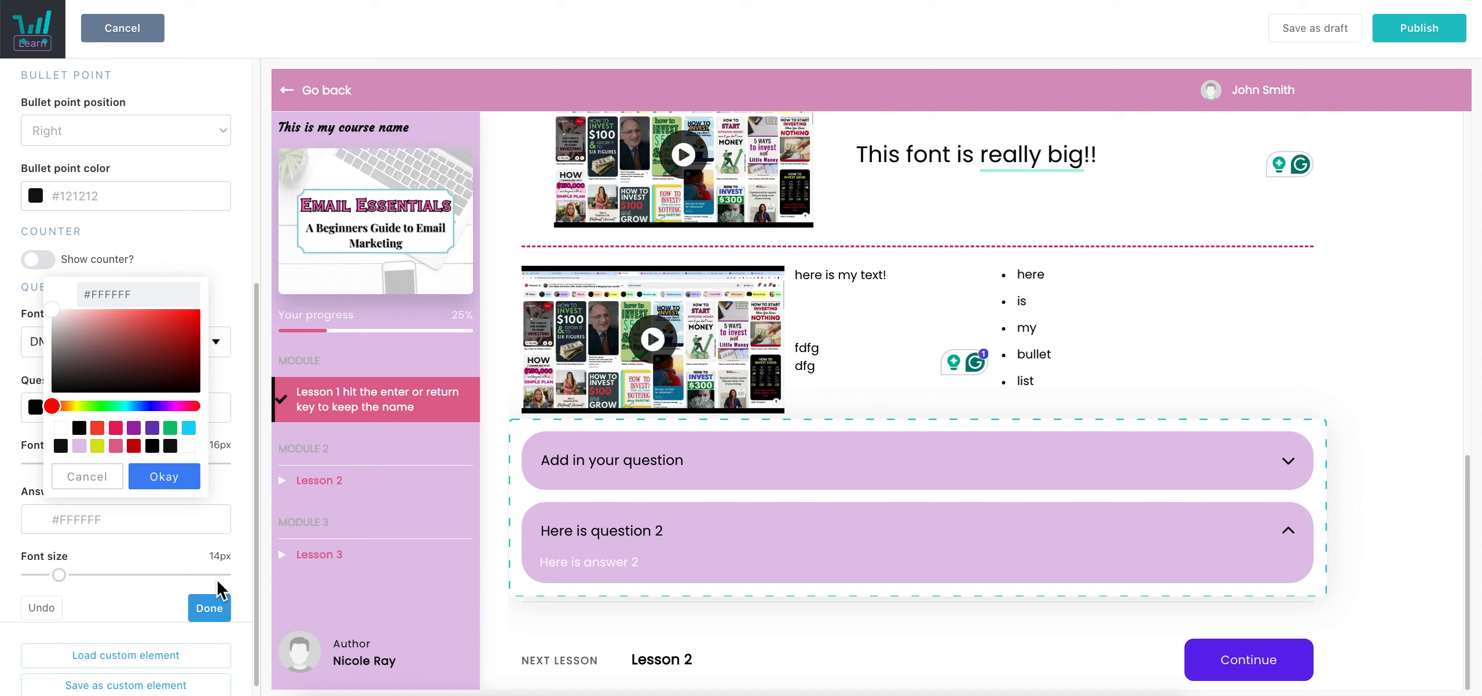
click(593, 564)
Enlarge the answer text to 17px and finish editing the FAQ block
scroll(99, 512, down, 1)
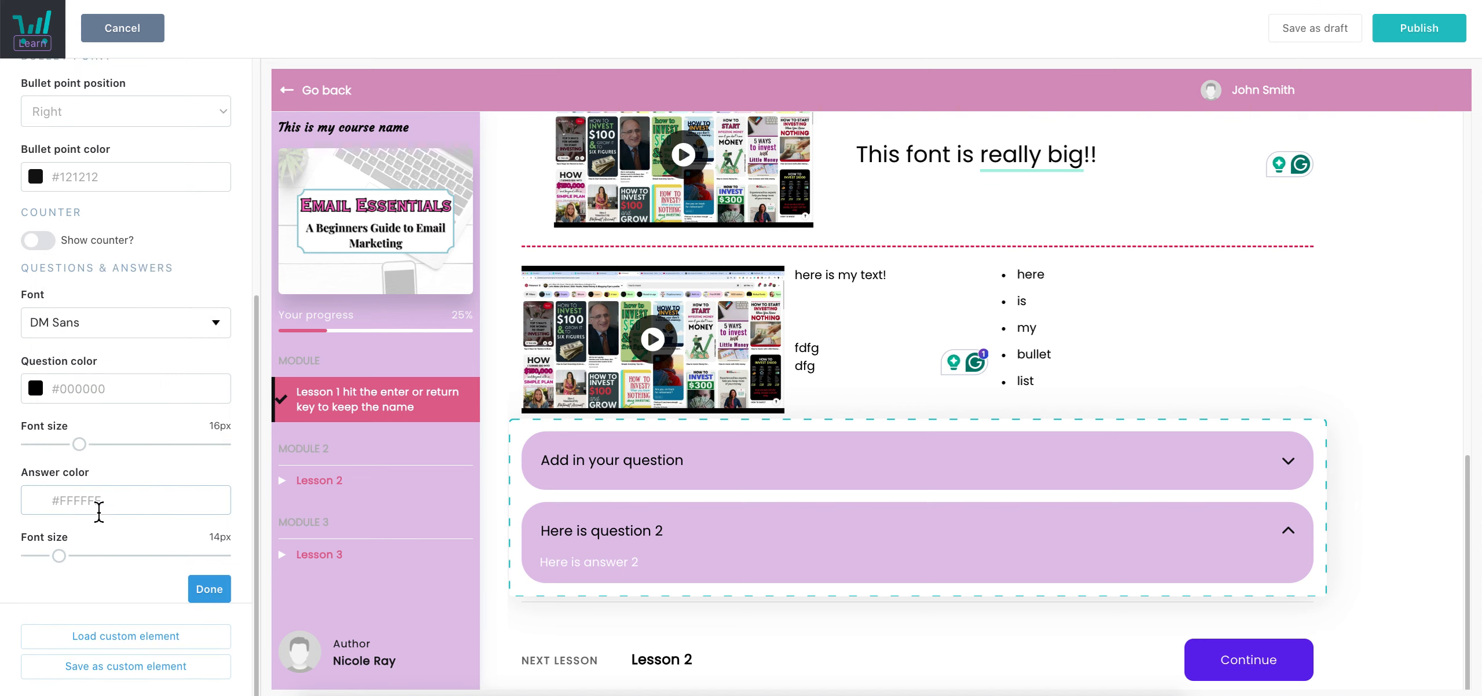
mouse_move(59, 556)
mouse_down()
mouse_move(174, 557)
mouse_move(58, 558)
mouse_up()
scroll(163, 519, up, 5)
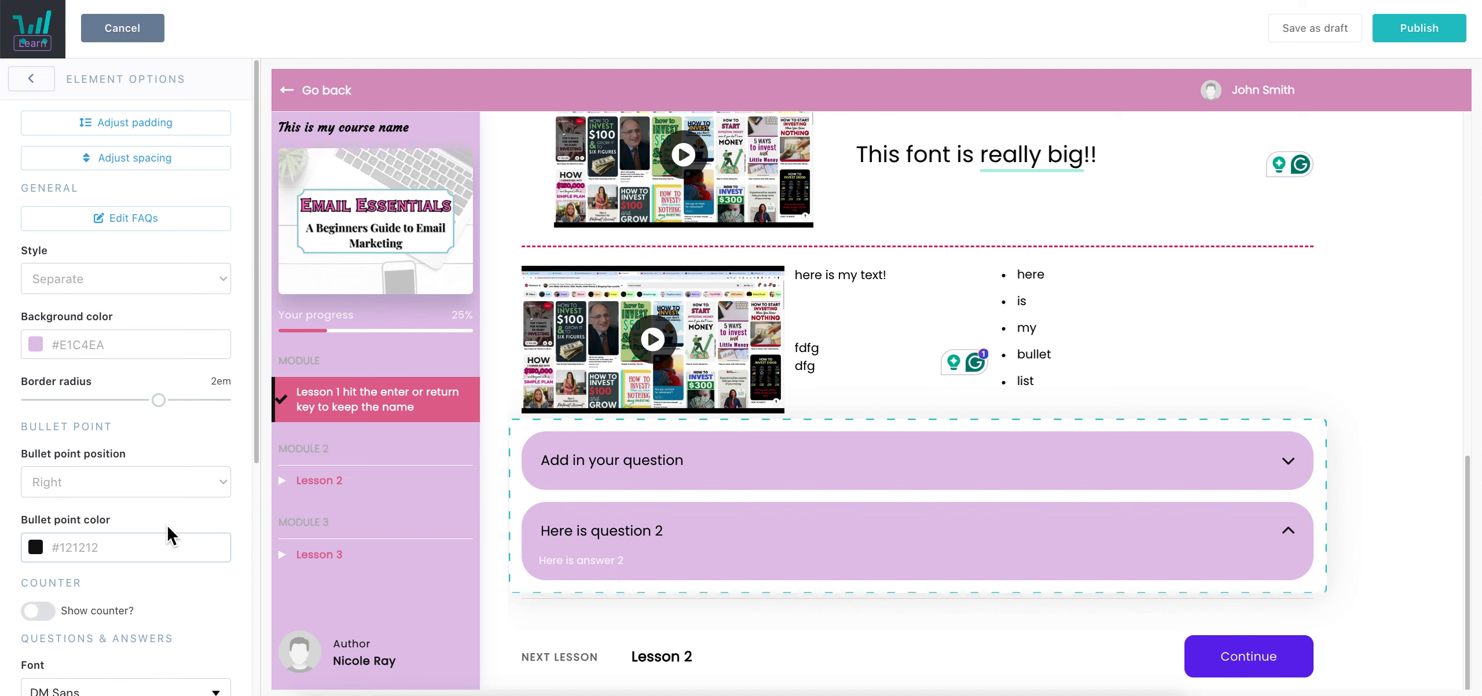
scroll(155, 440, down, 6)
scroll(158, 478, up, 6)
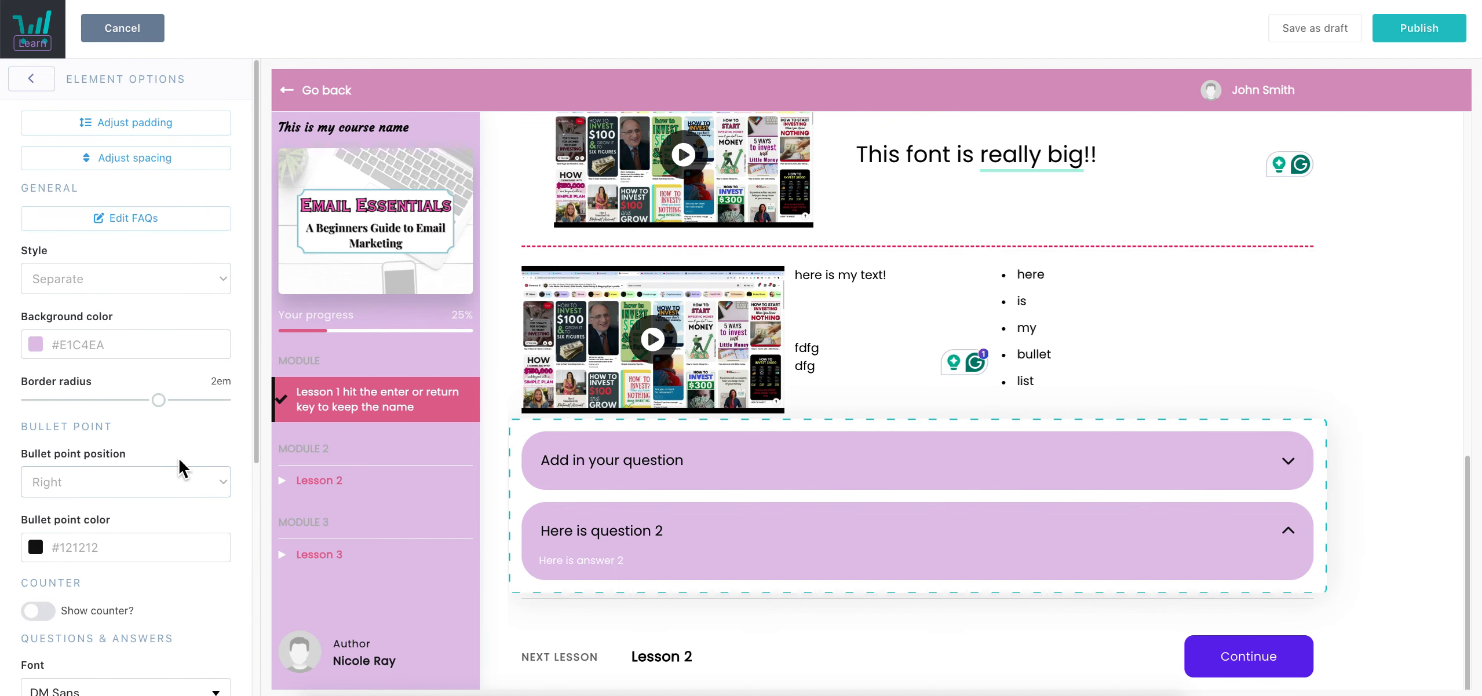
click(35, 82)
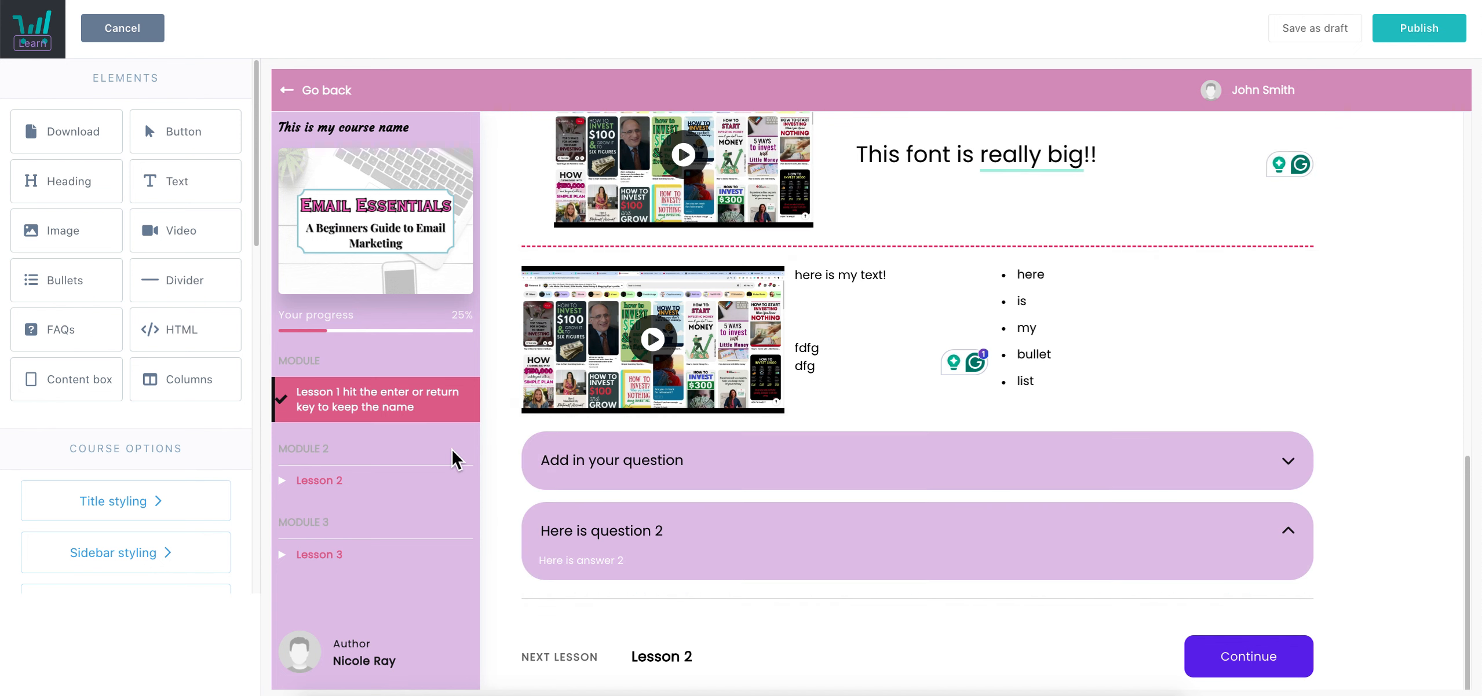
Add an empty custom HTML block below the FAQs
scroll(1098, 417, down, 2)
drag(184, 330, 715, 536)
click(208, 294)
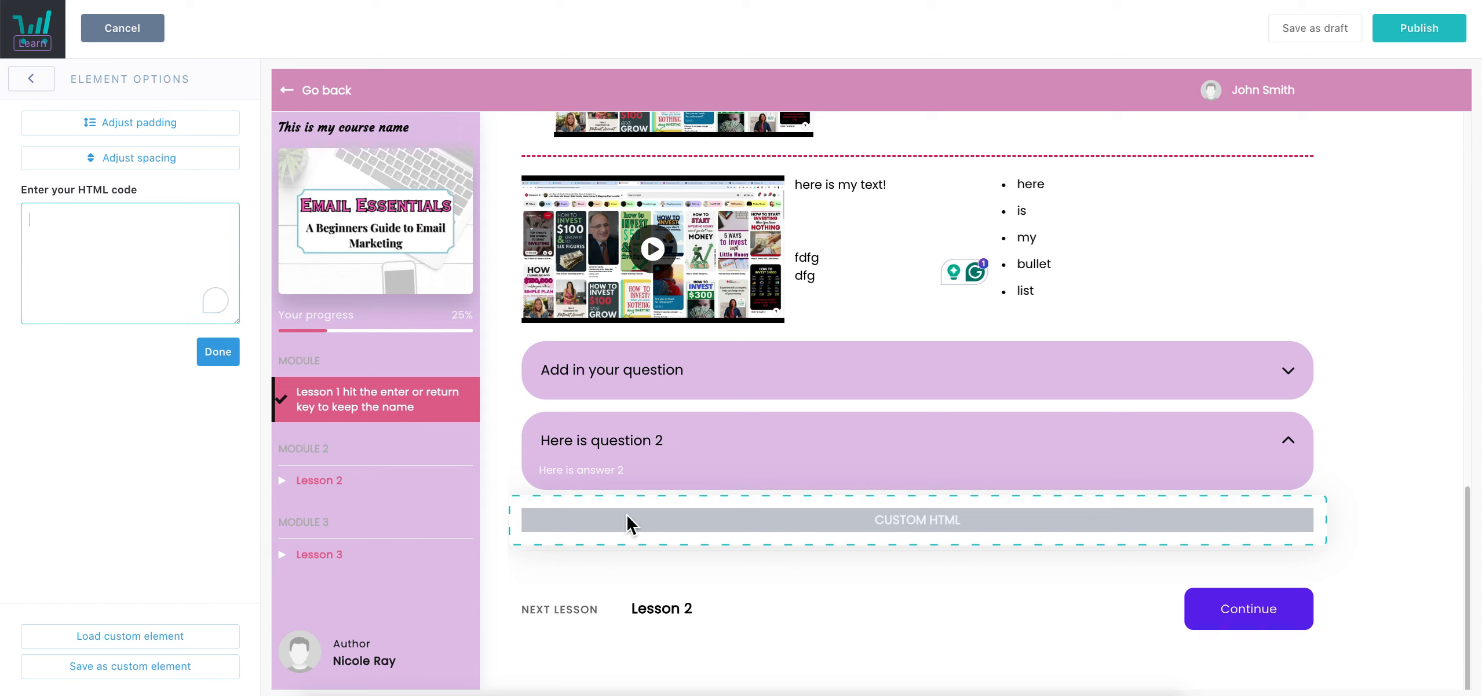
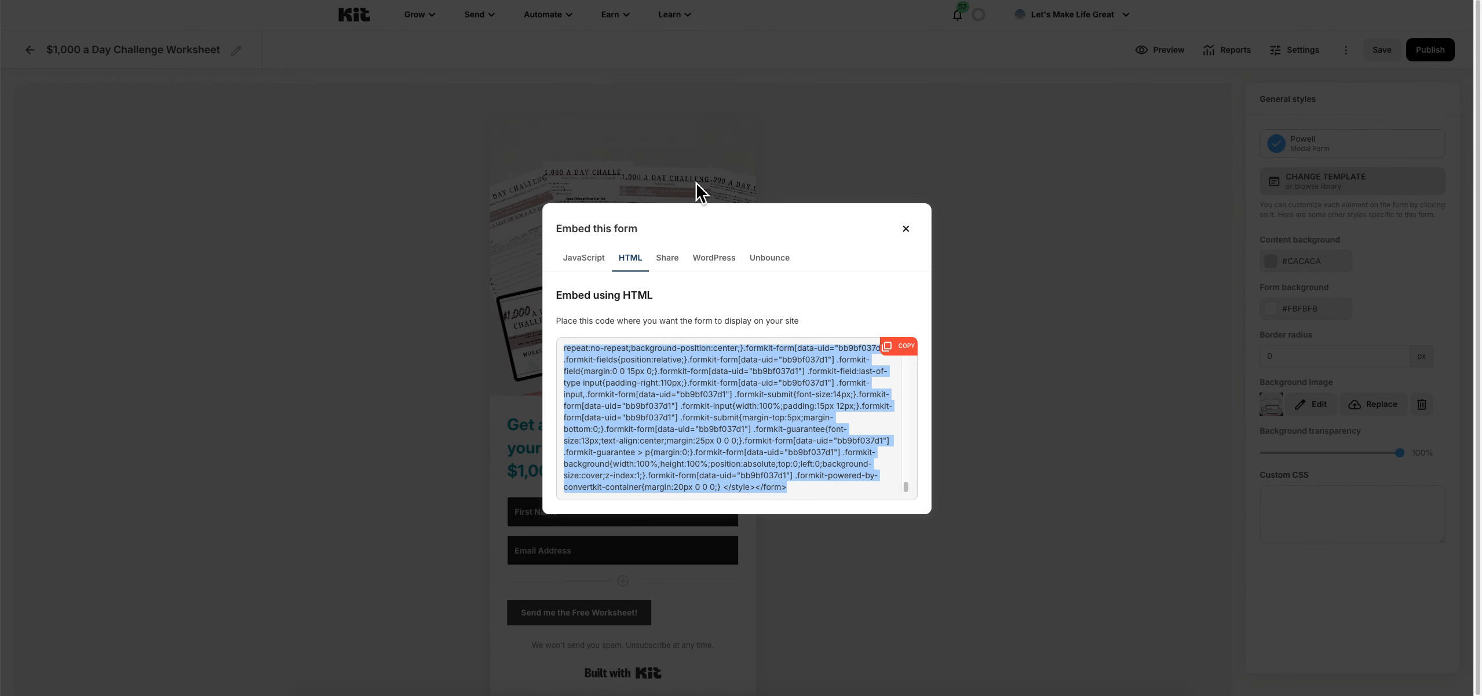
Publish the $1,000 a Day Challenge Worksheet form in Kit and copy its HTML embed code
click(906, 229)
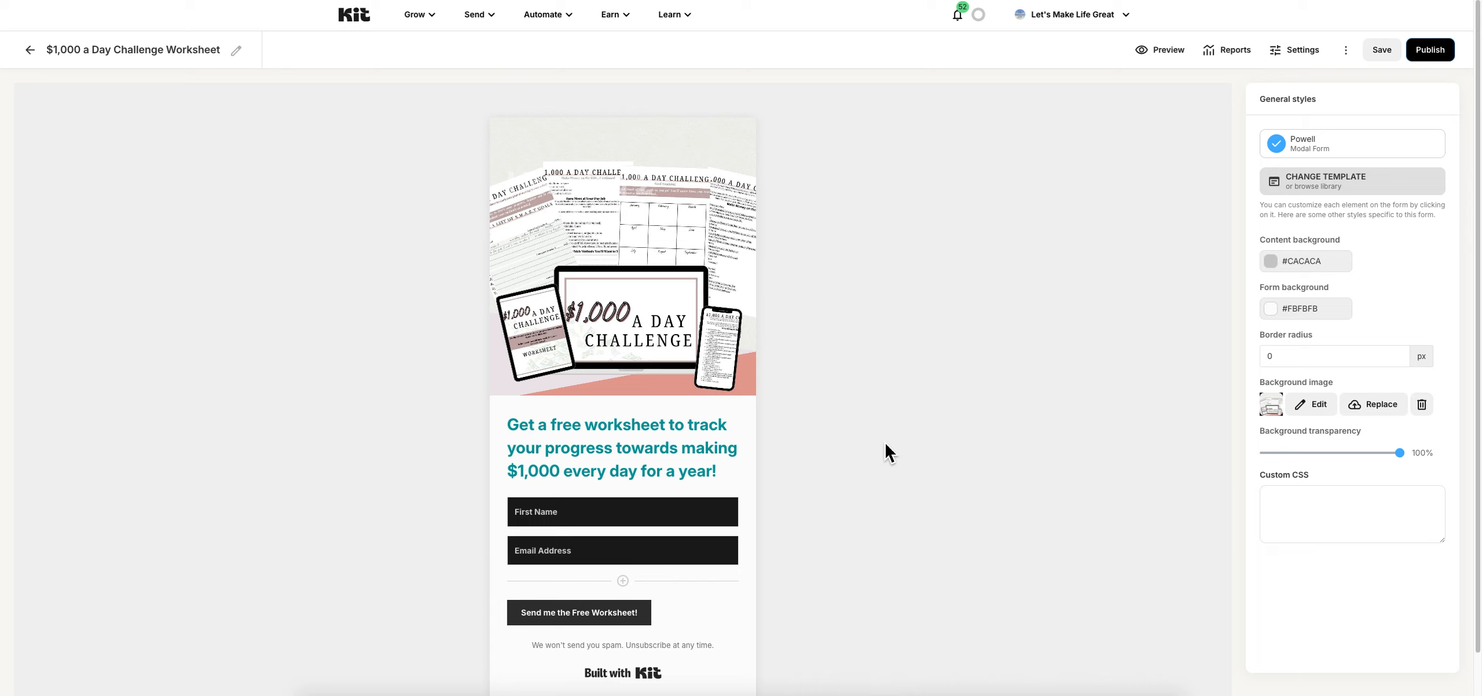
scroll(768, 501, down, 1)
scroll(782, 475, up, 1)
click(1429, 52)
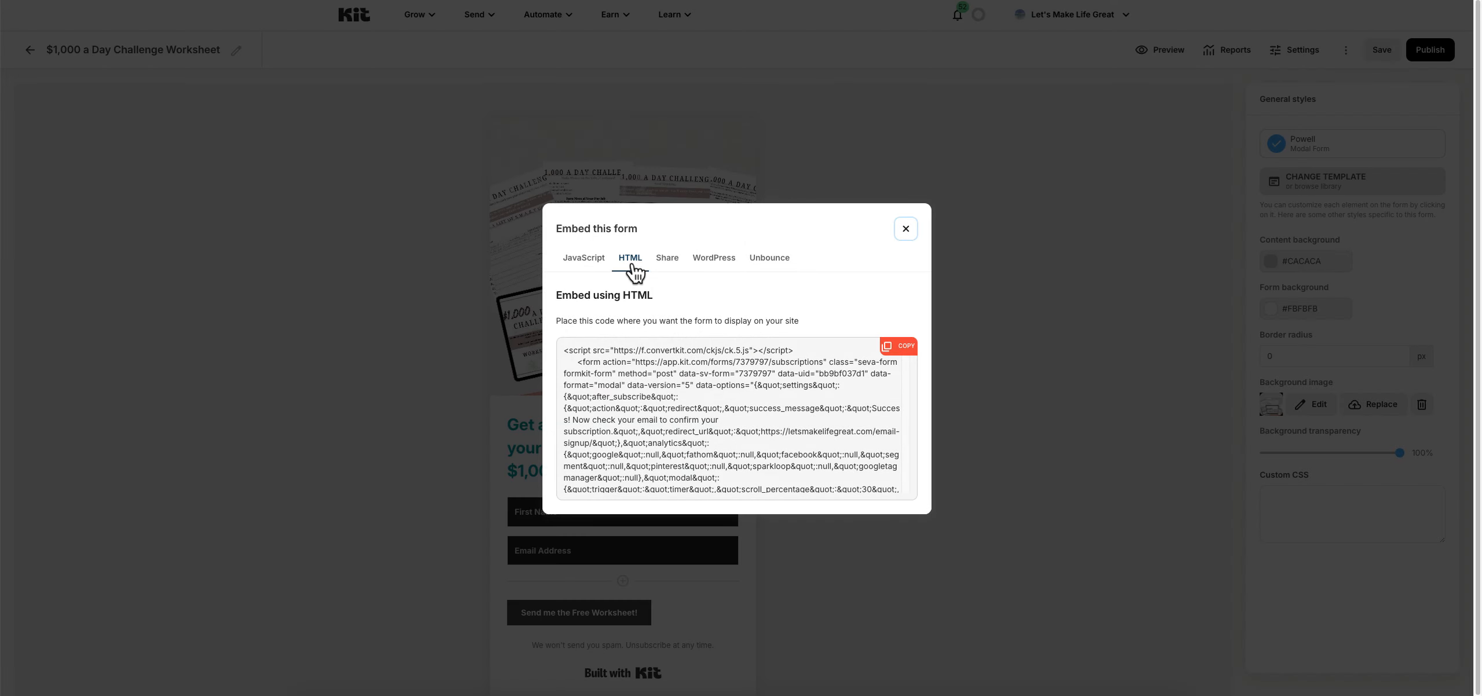
click(906, 349)
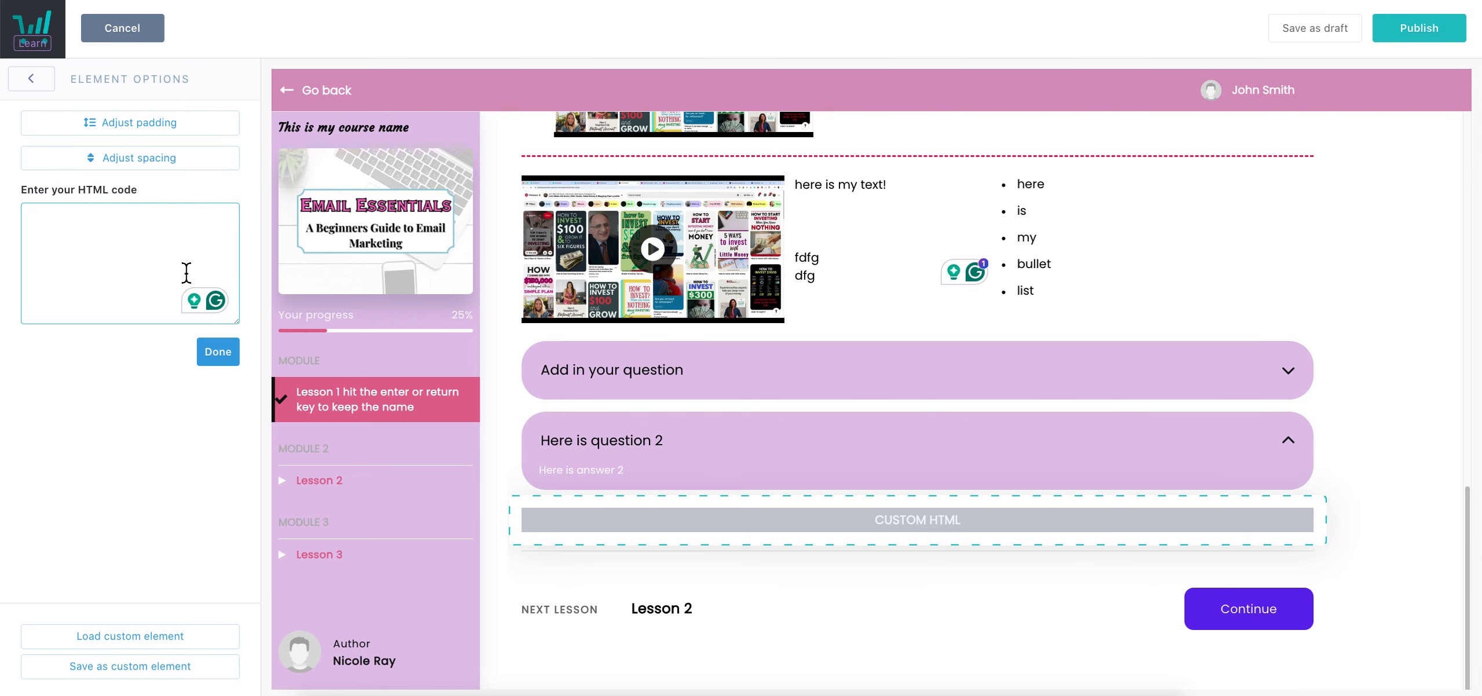
Paste the worksheet form code into the custom HTML block, publish the lesson and preview it
key(ctrl+v)
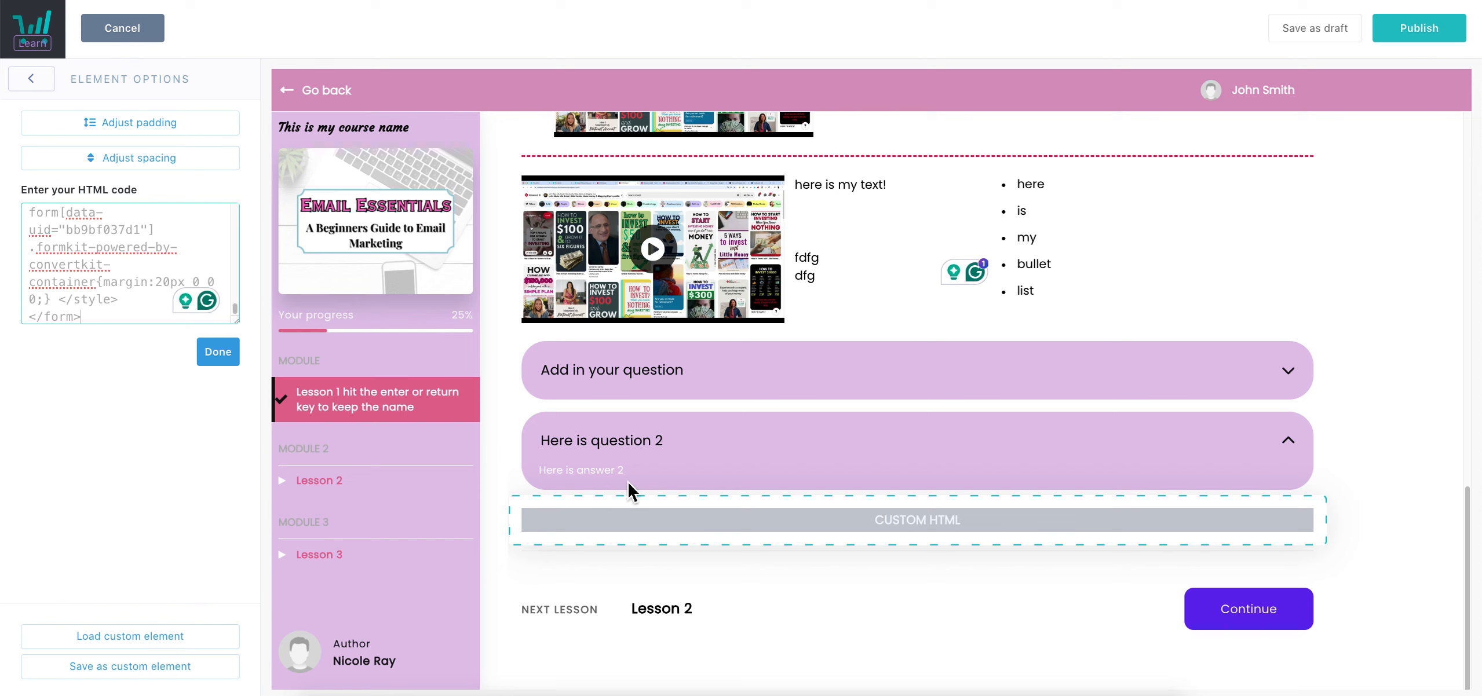
click(219, 353)
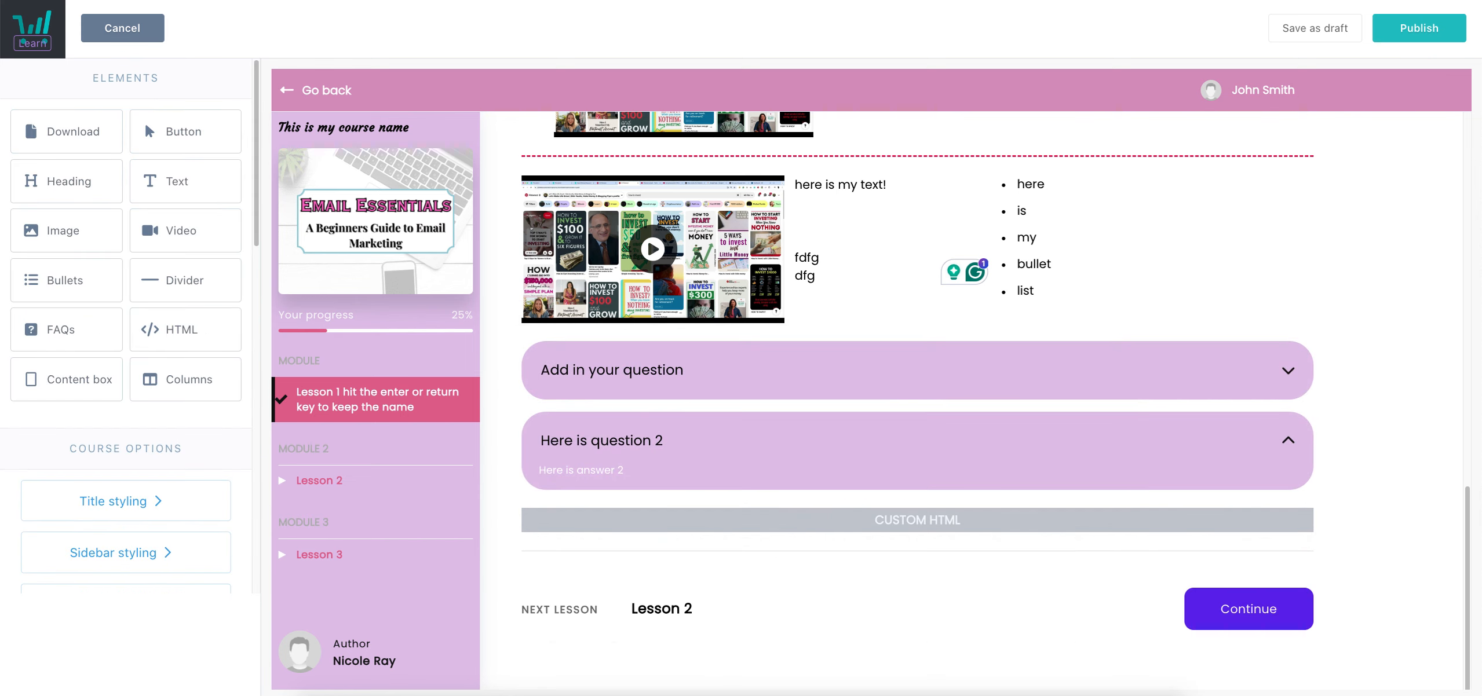
click(1413, 32)
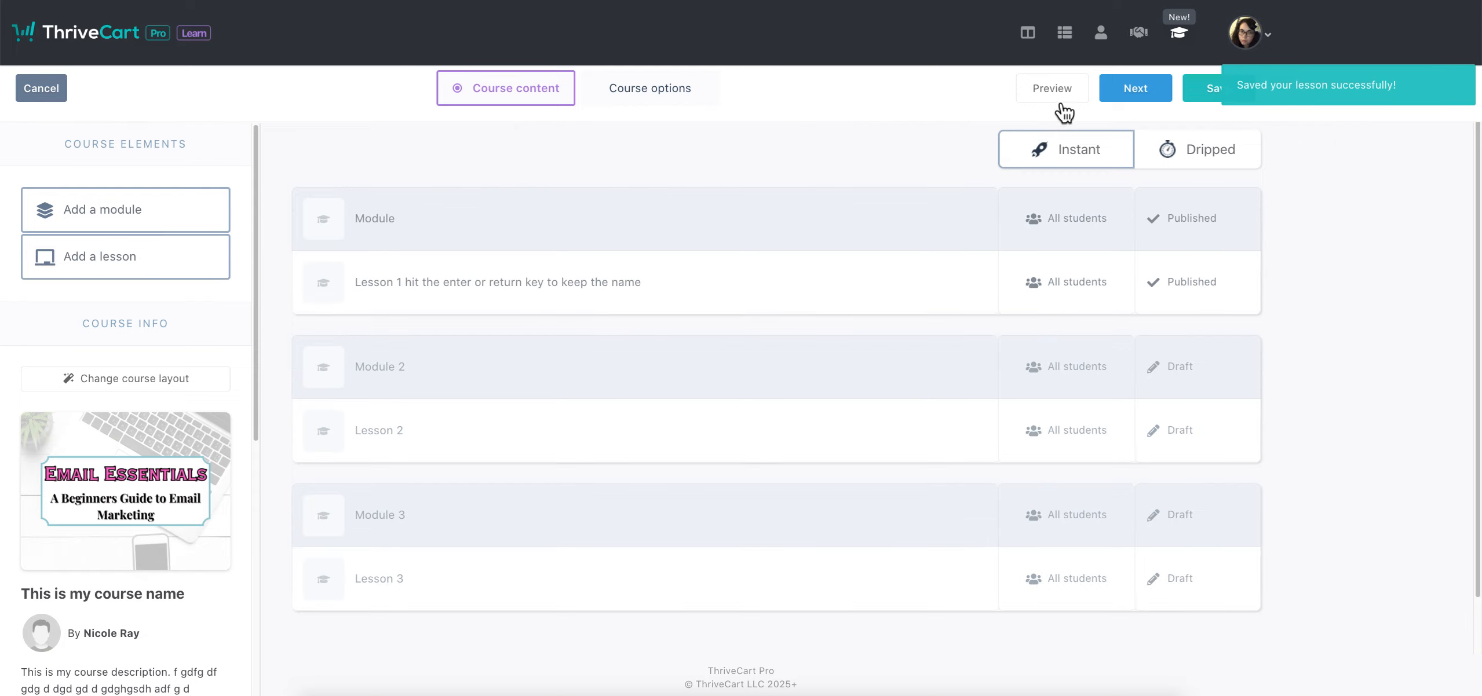
click(1058, 96)
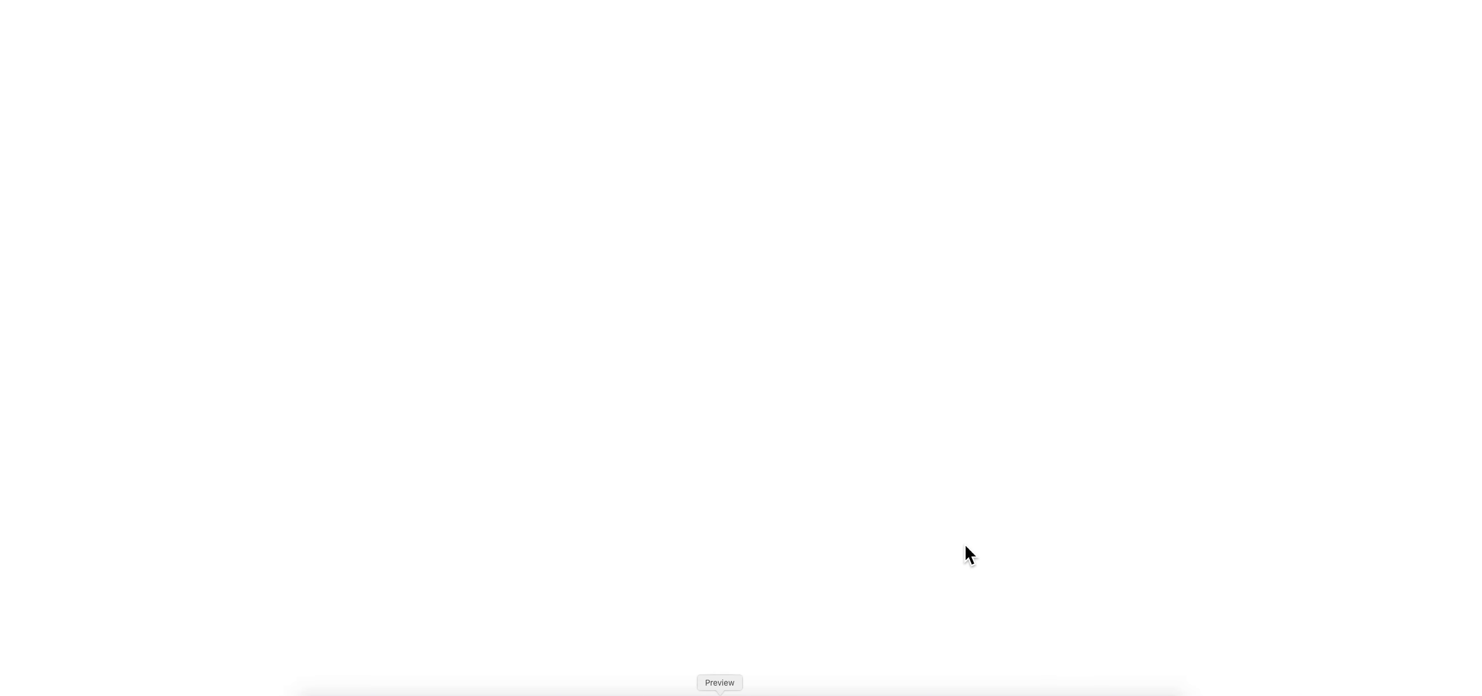
scroll(1007, 420, down, 10)
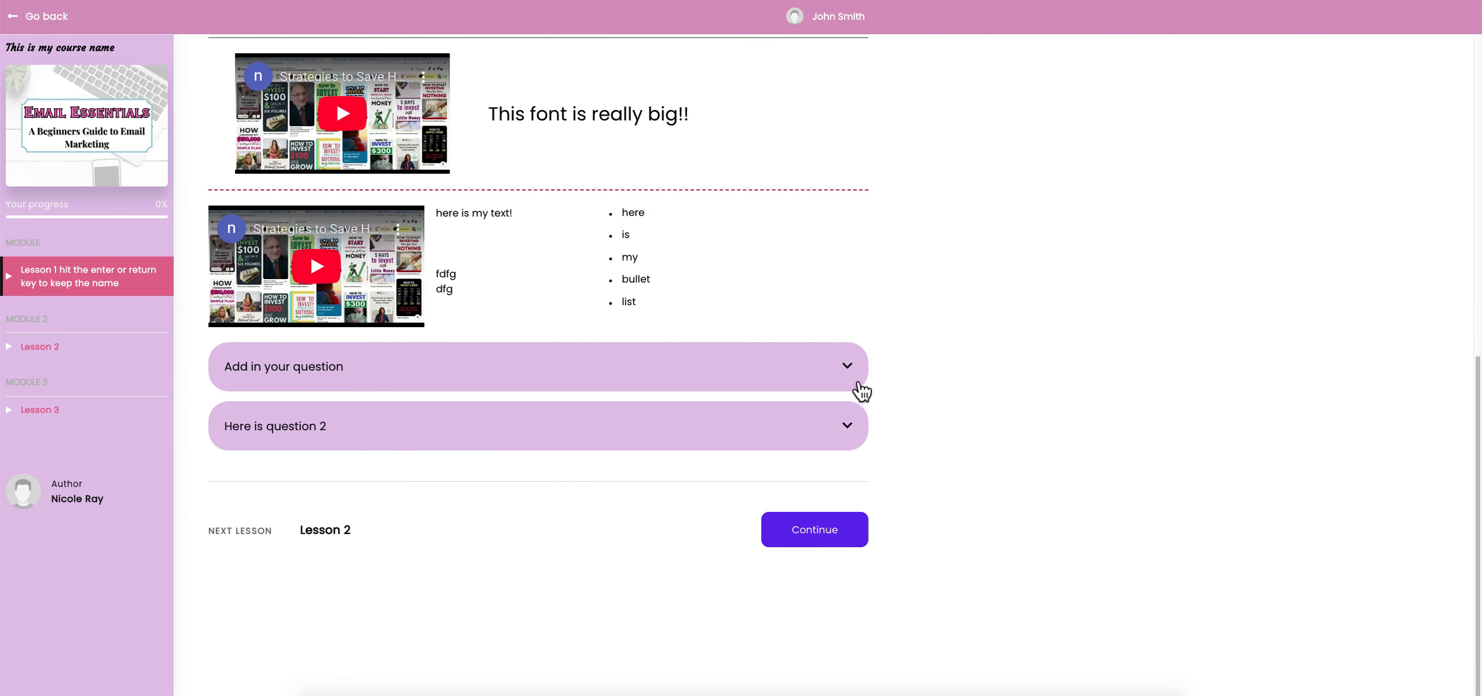
scroll(811, 388, up, 8)
scroll(696, 388, up, 10)
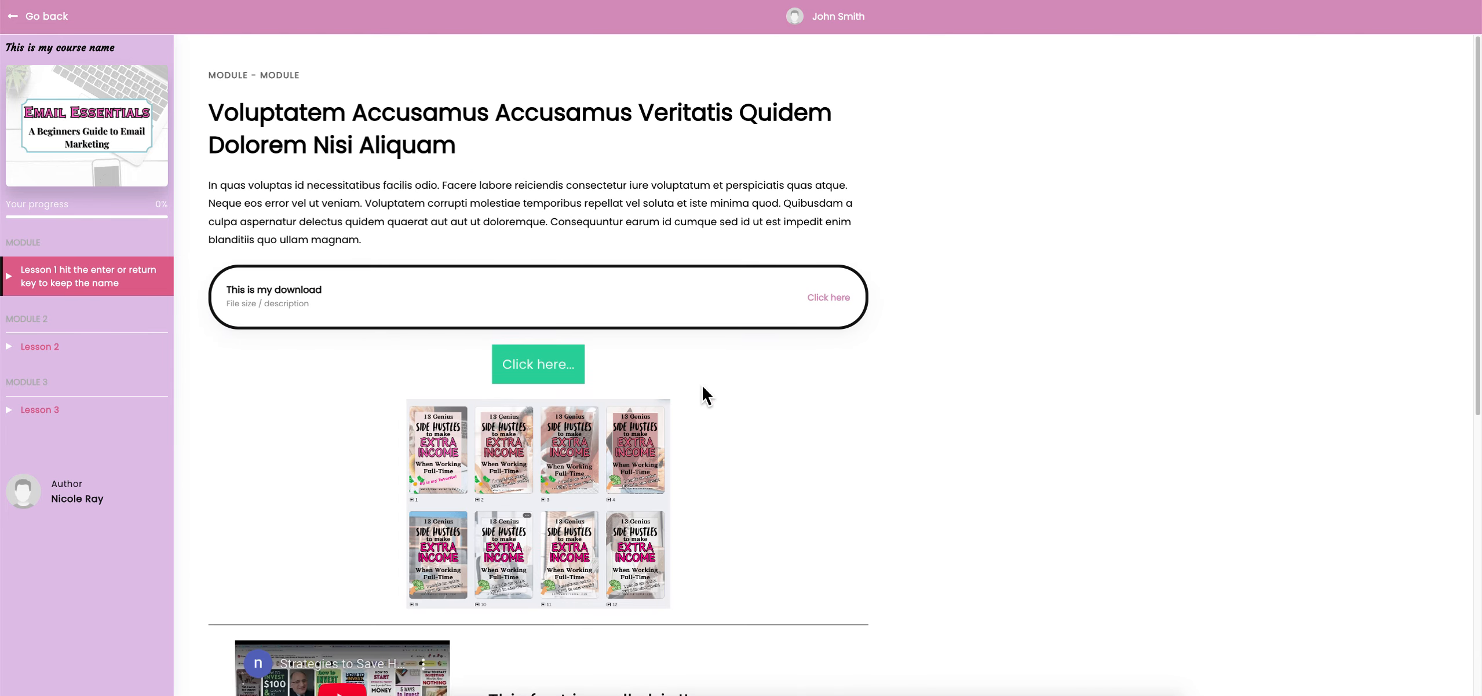
scroll(696, 388, down, 10)
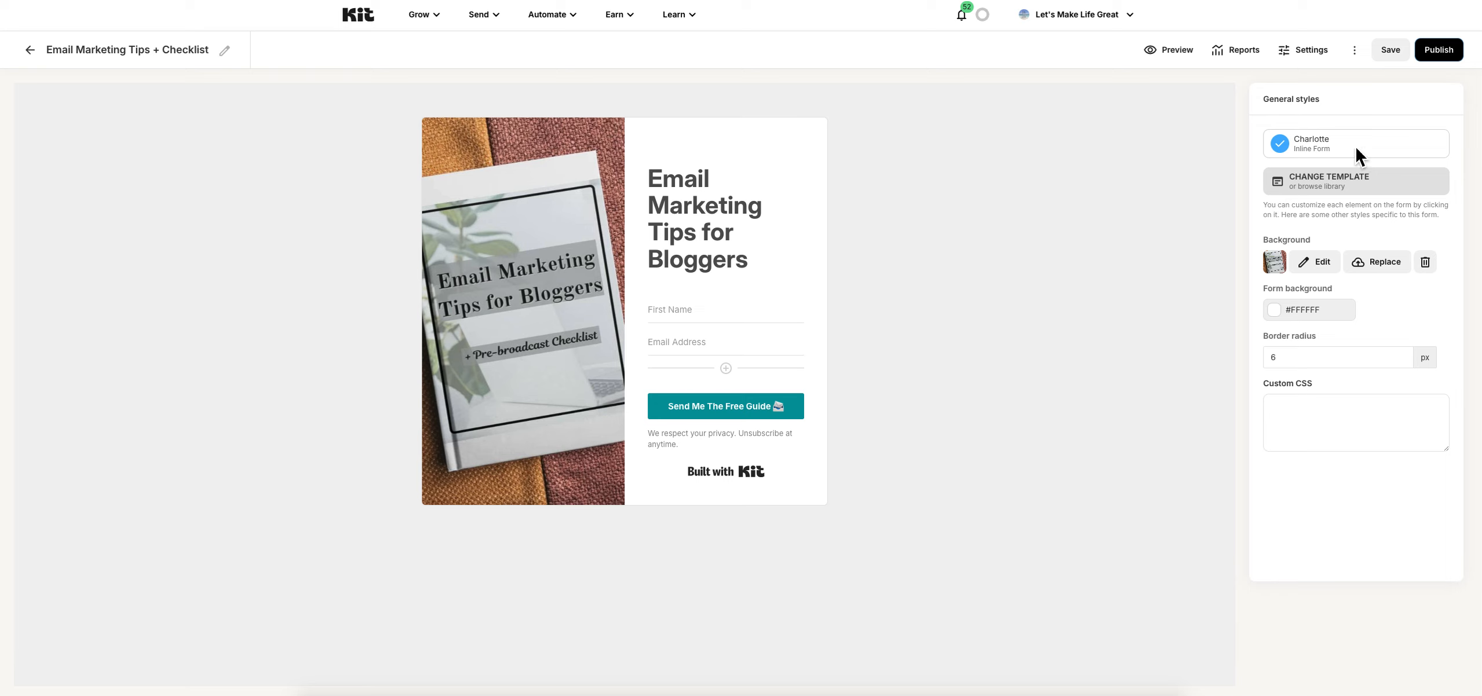
Bring up the Email Marketing Tips for Bloggers form's embed code in Kit and reopen Lesson 1
click(1311, 50)
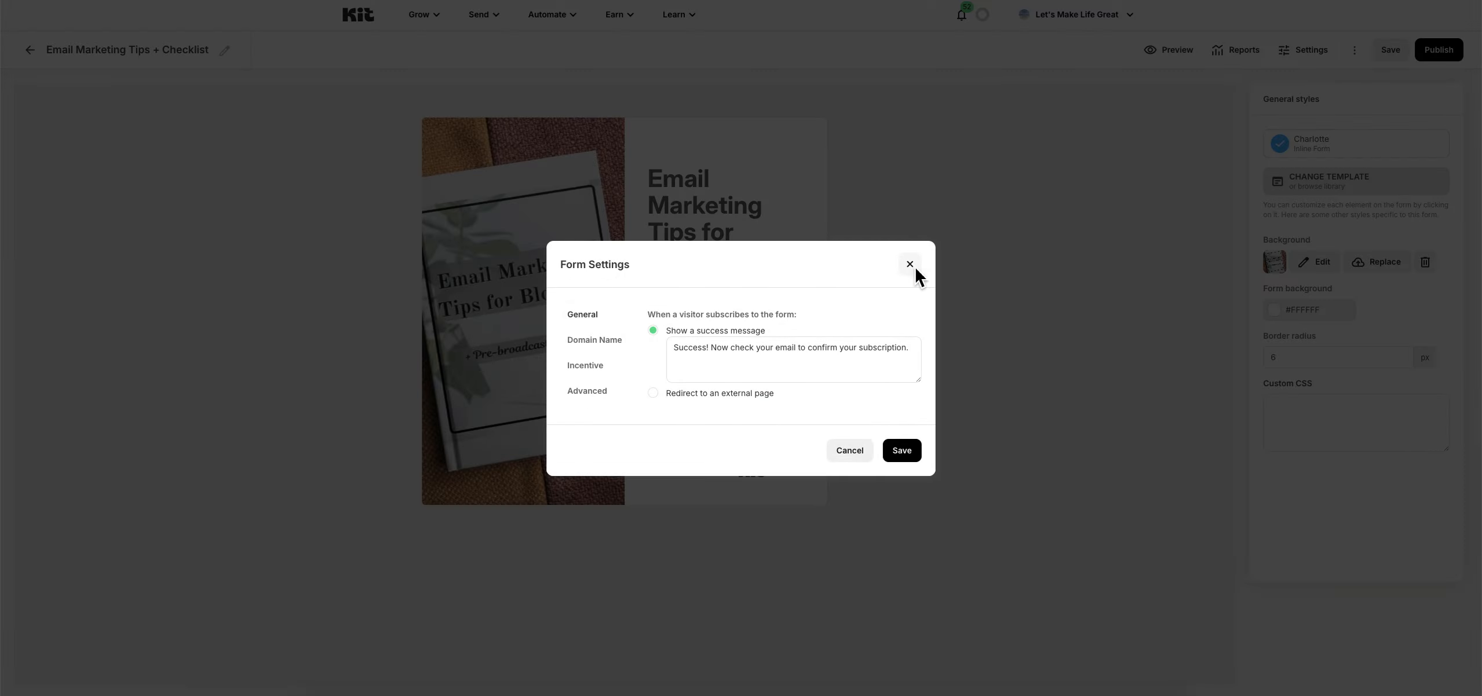
click(911, 262)
click(1456, 59)
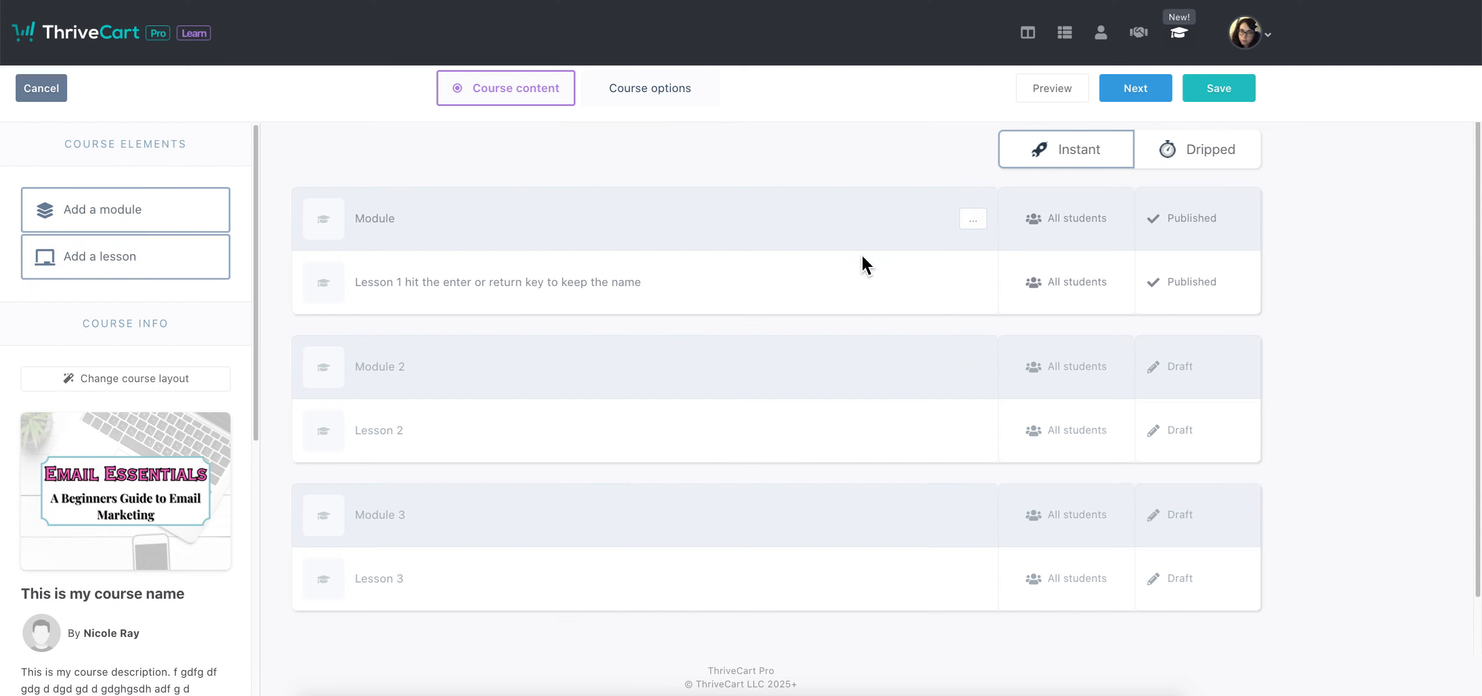
click(916, 288)
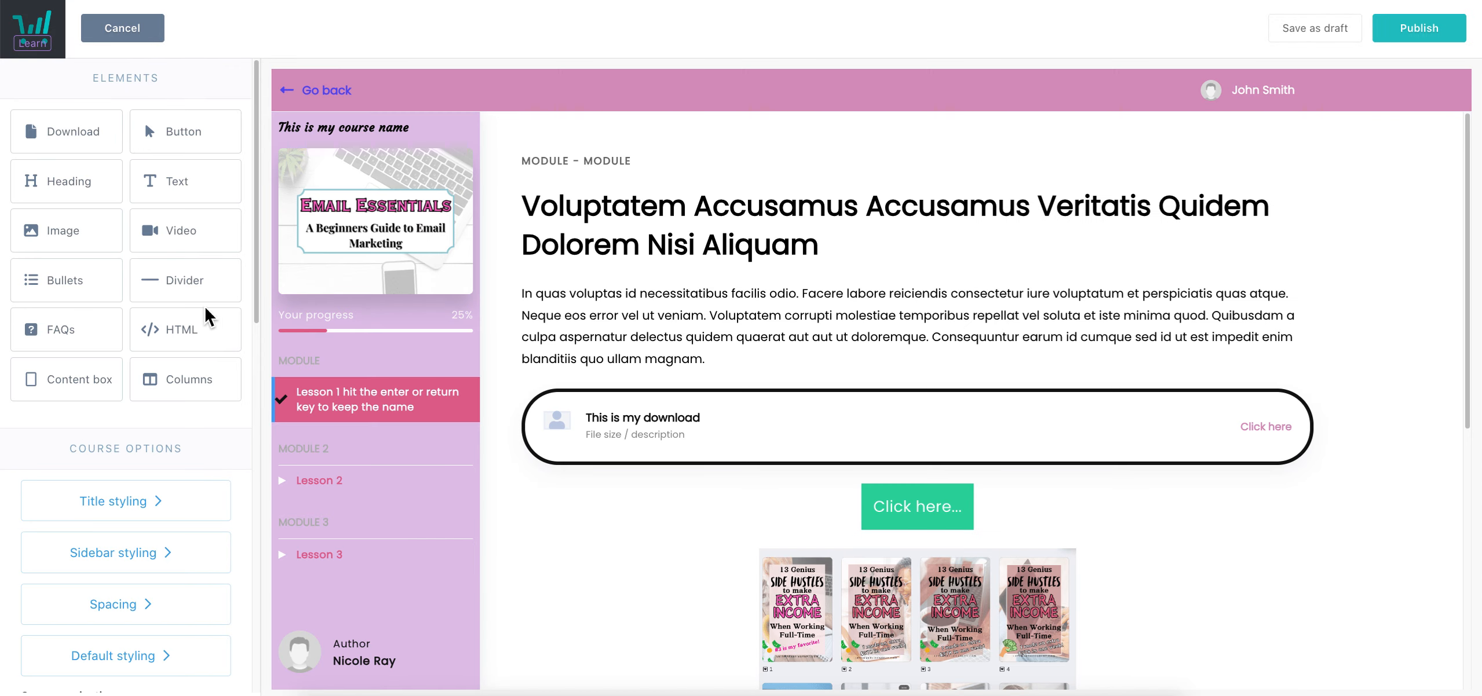
Open the lesson's custom HTML block and swap in the Email Marketing Tips for Bloggers form code
scroll(1247, 490, down, 1)
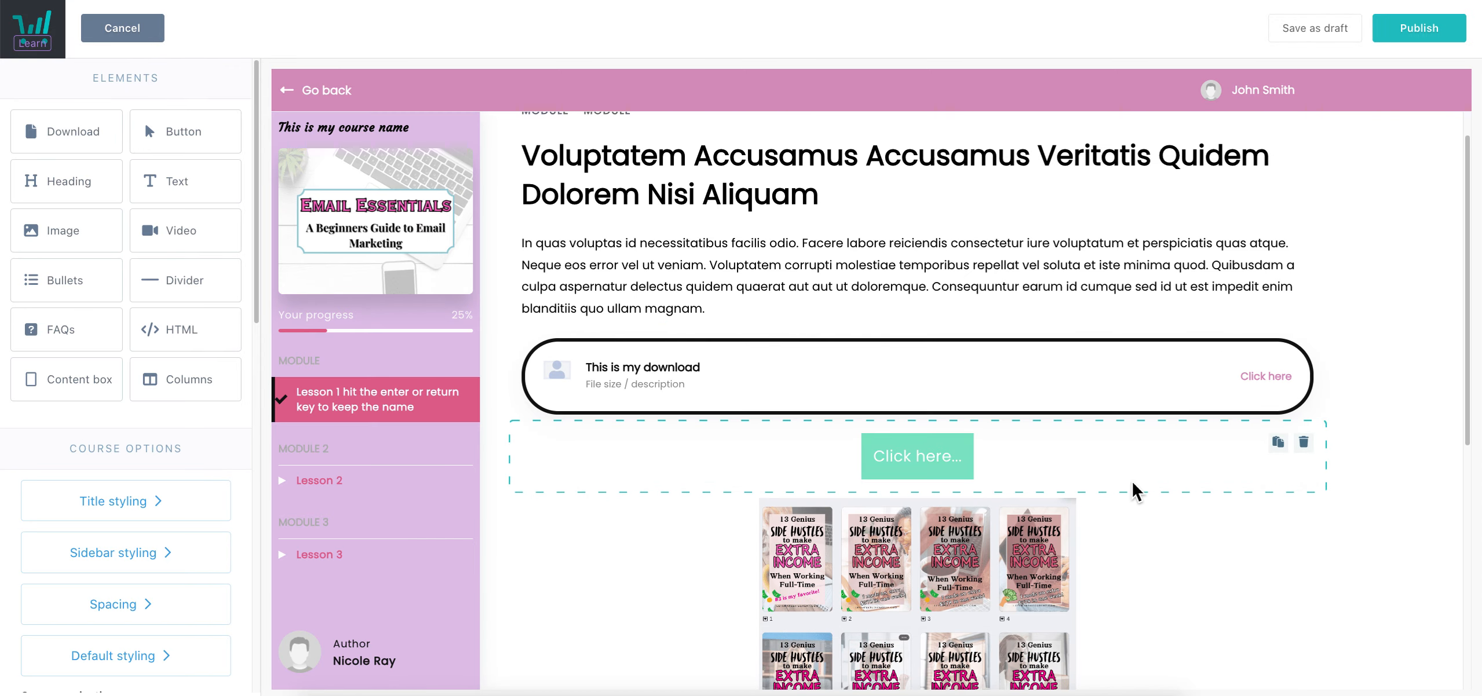
scroll(1109, 492, down, 10)
scroll(1107, 492, down, 1)
click(959, 497)
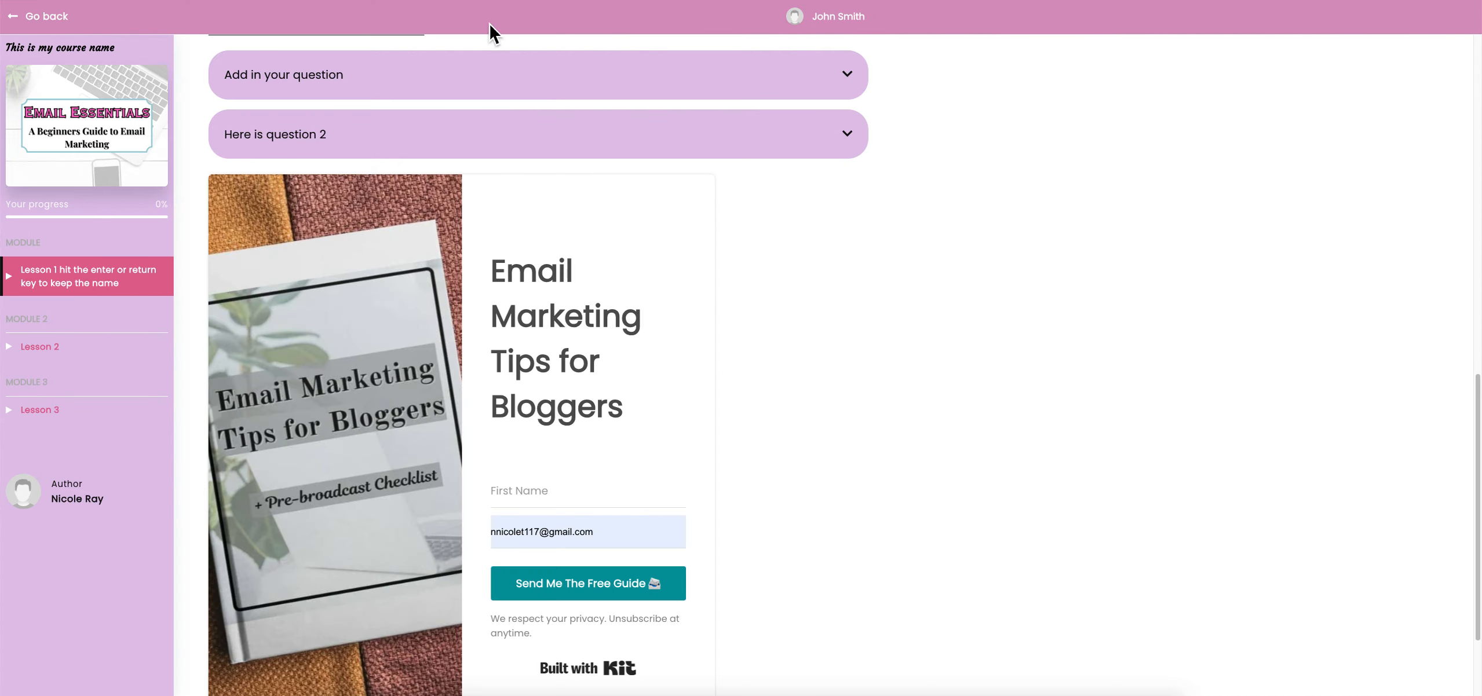
scroll(651, 334, down, 2)
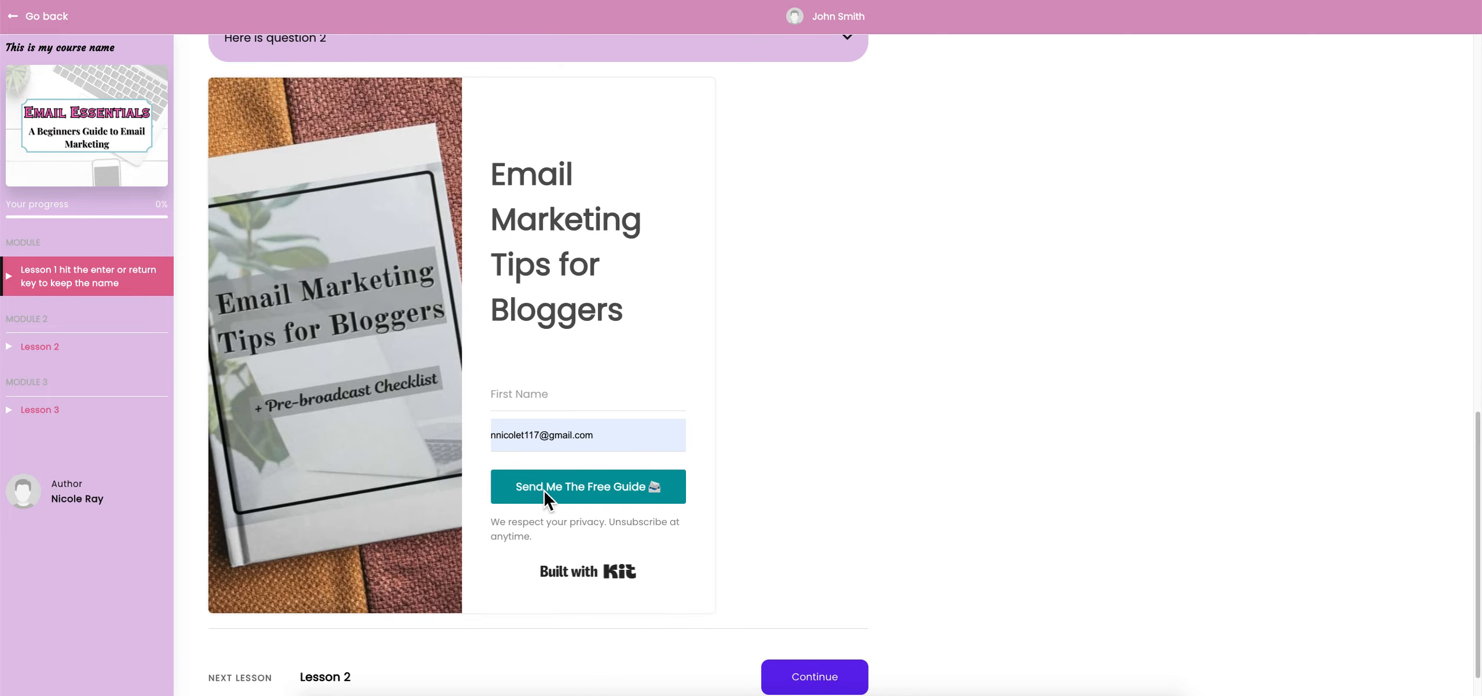
scroll(475, 320, up, 1)
scroll(565, 362, up, 10)
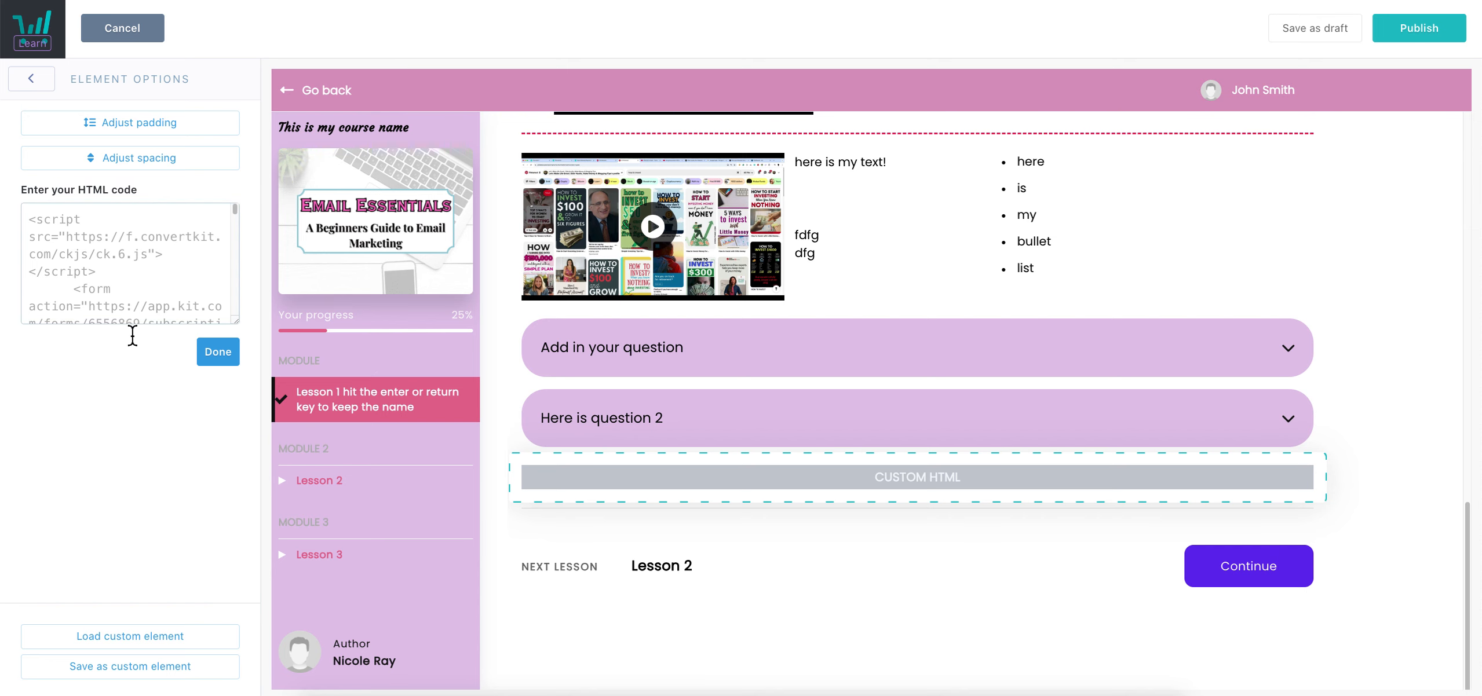
Close the HTML Element Options panel with the Email Marketing Tips form code in place
click(213, 356)
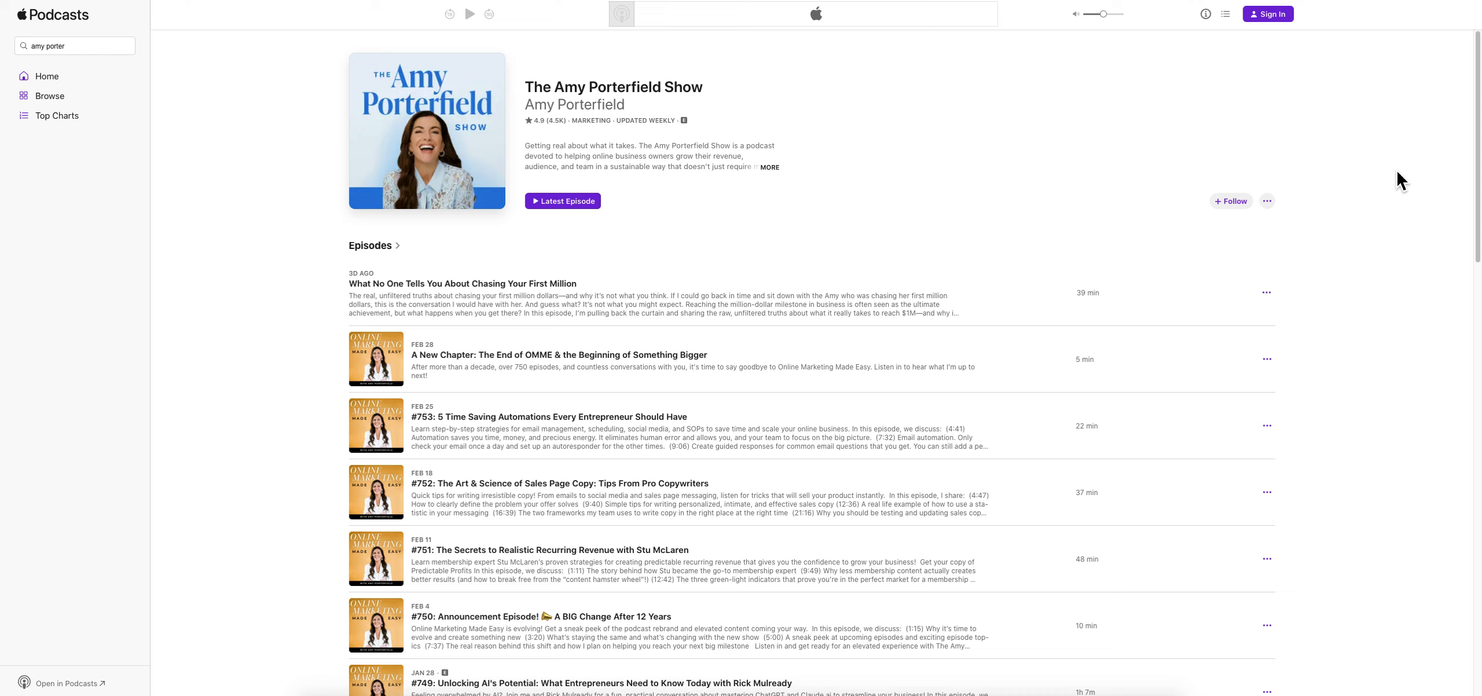
Copy The Amy Porterfield Show's embed code from its sharing menu in Apple Podcasts
click(1267, 201)
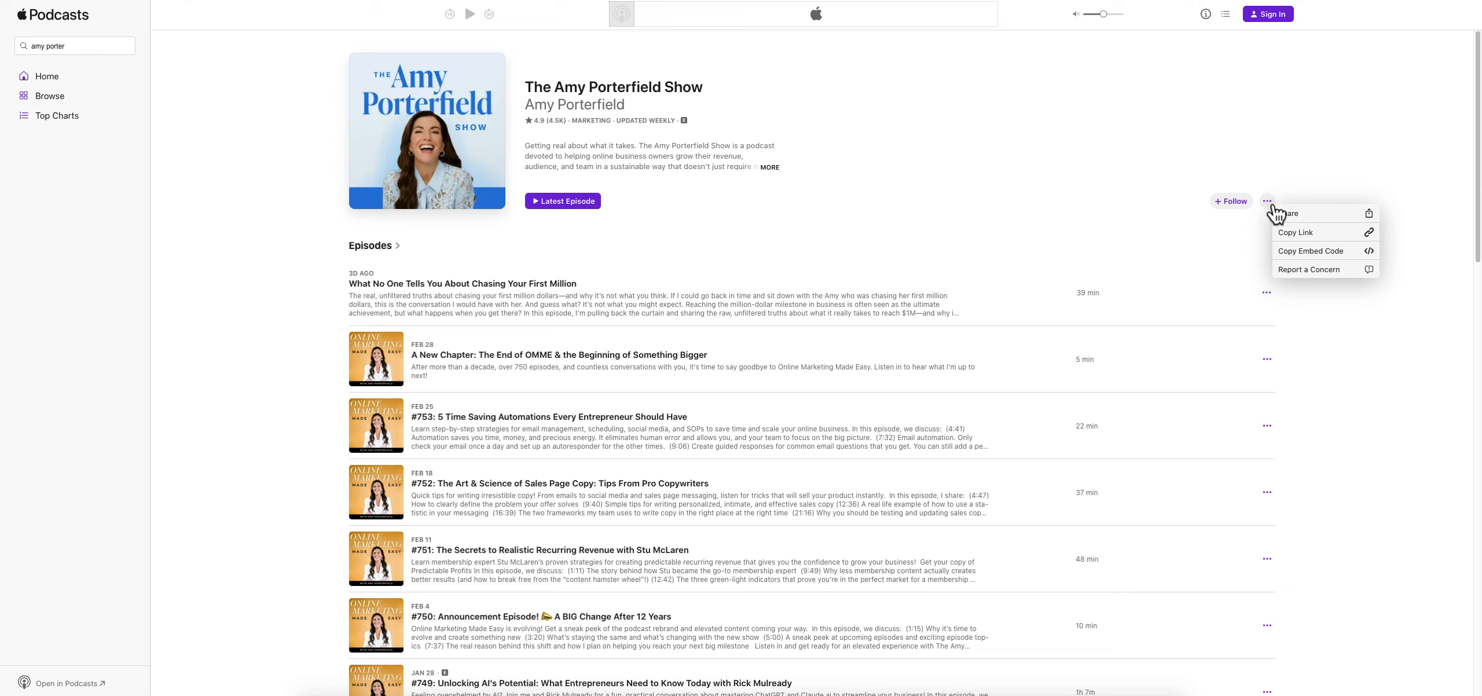
click(1318, 254)
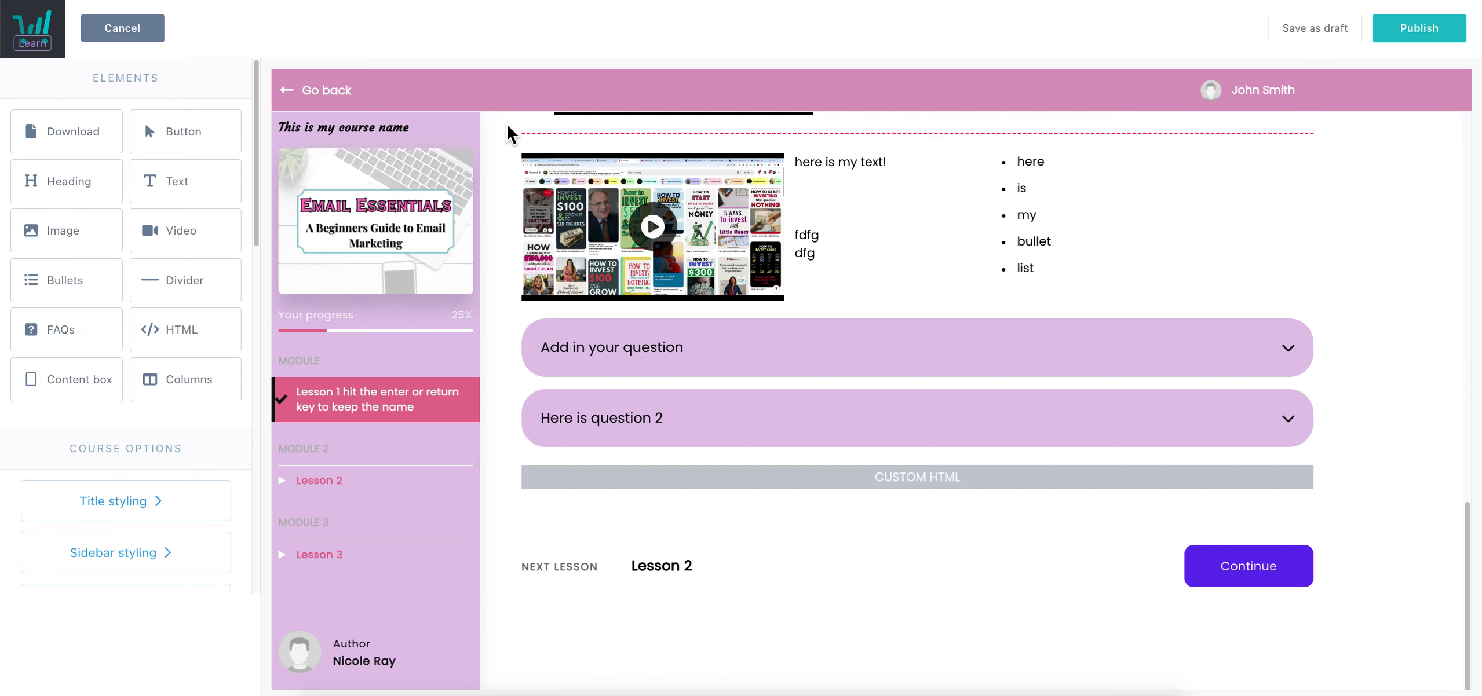
Overwrite the custom HTML block's code with the Amy Porterfield Show player and publish Lesson 1
click(579, 482)
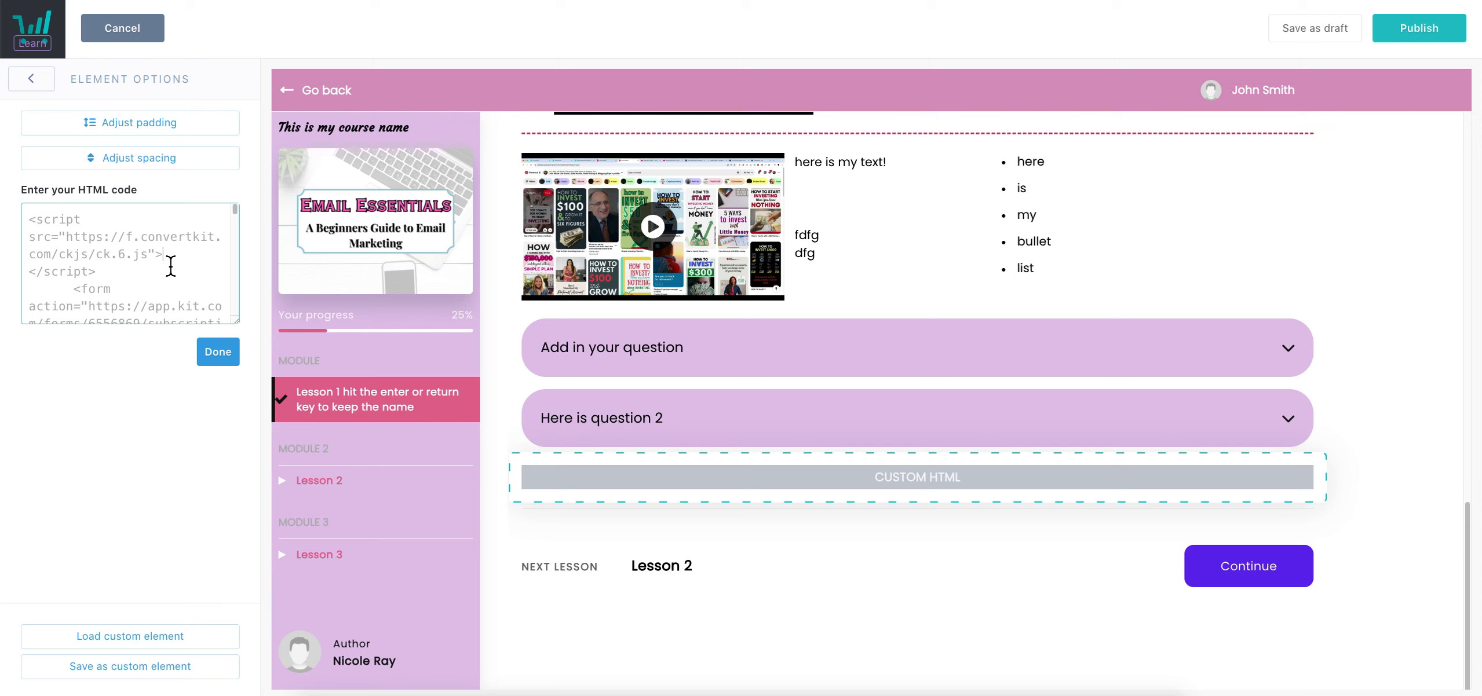
key(ctrl+a)
key(ctrl+v)
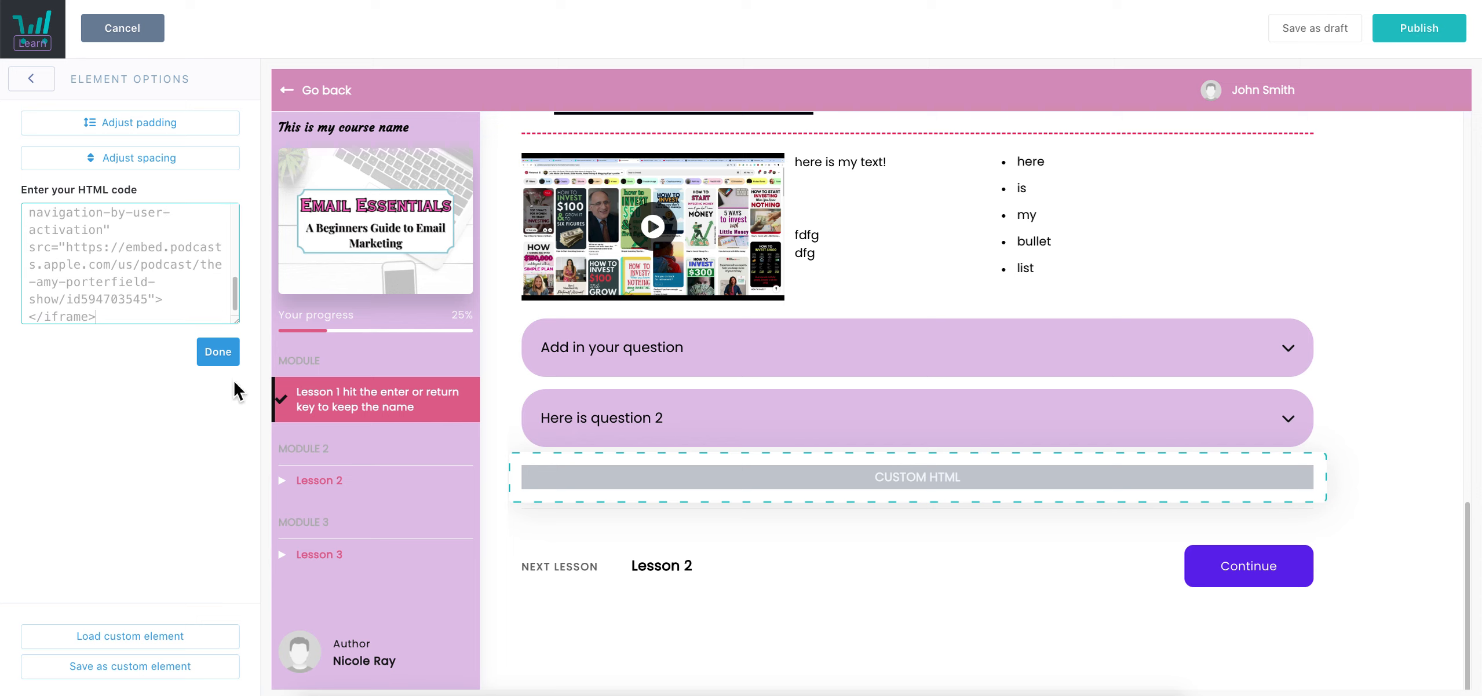
click(218, 352)
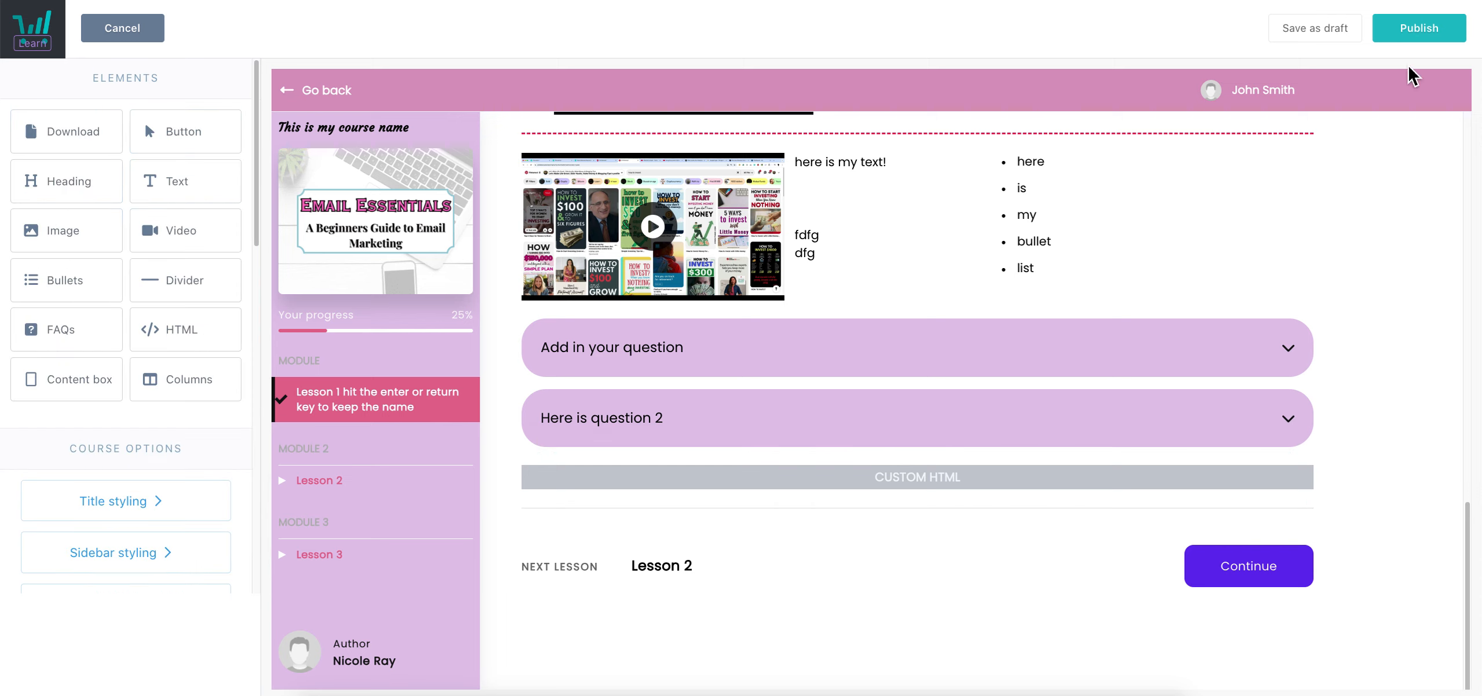
click(1413, 29)
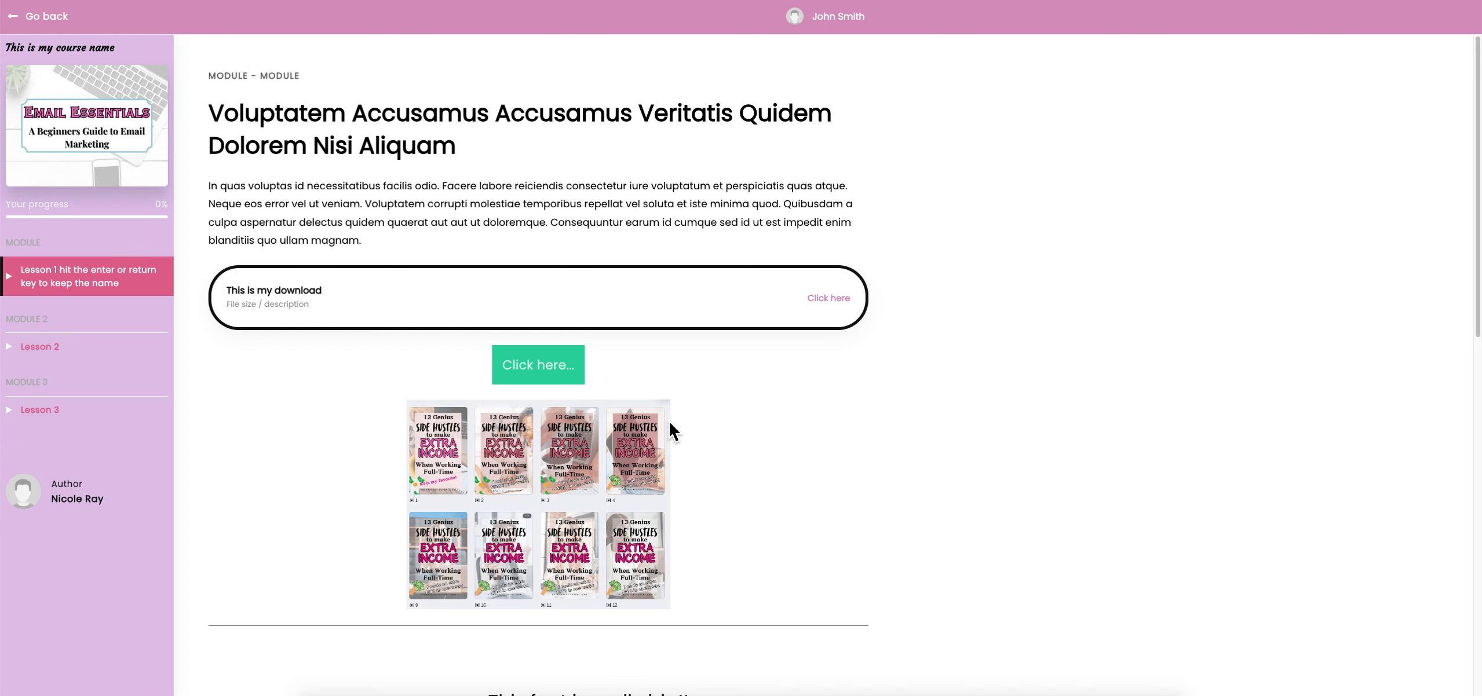
scroll(669, 420, down, 15)
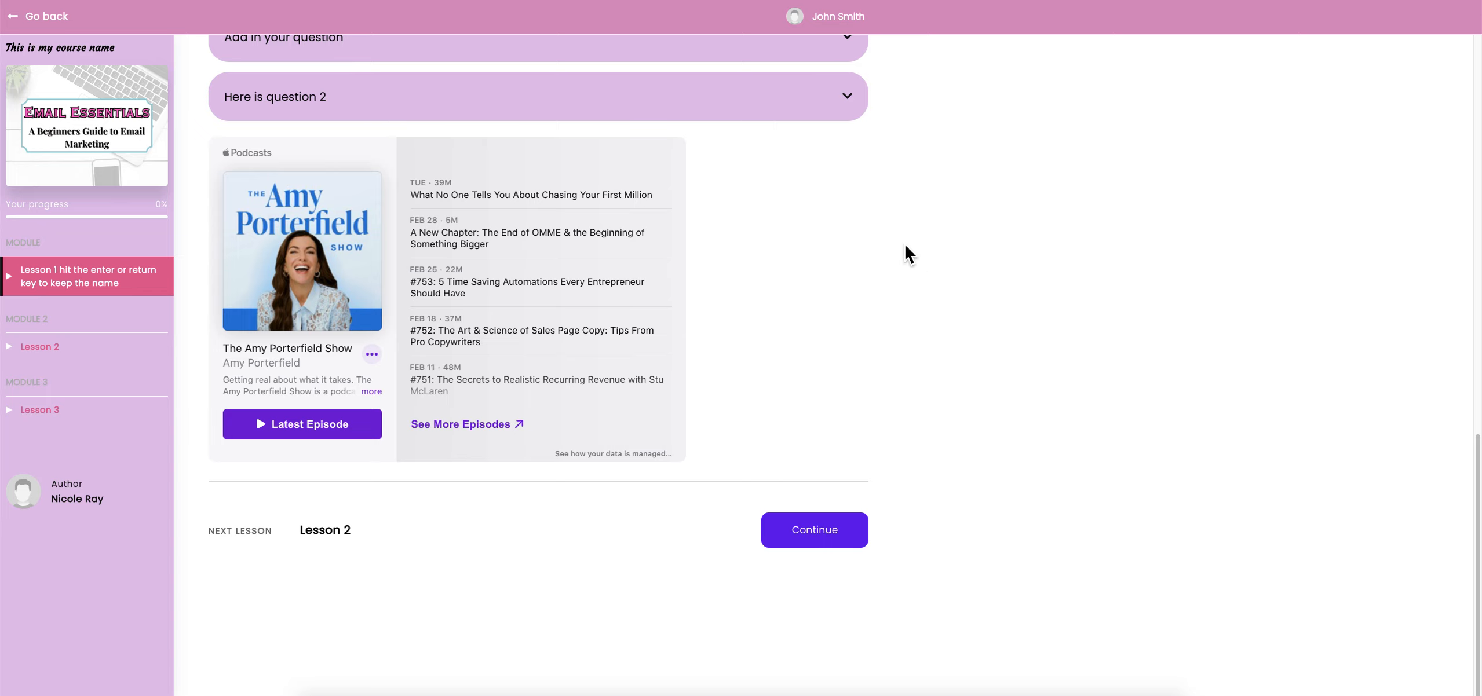
scroll(905, 245, up, 2)
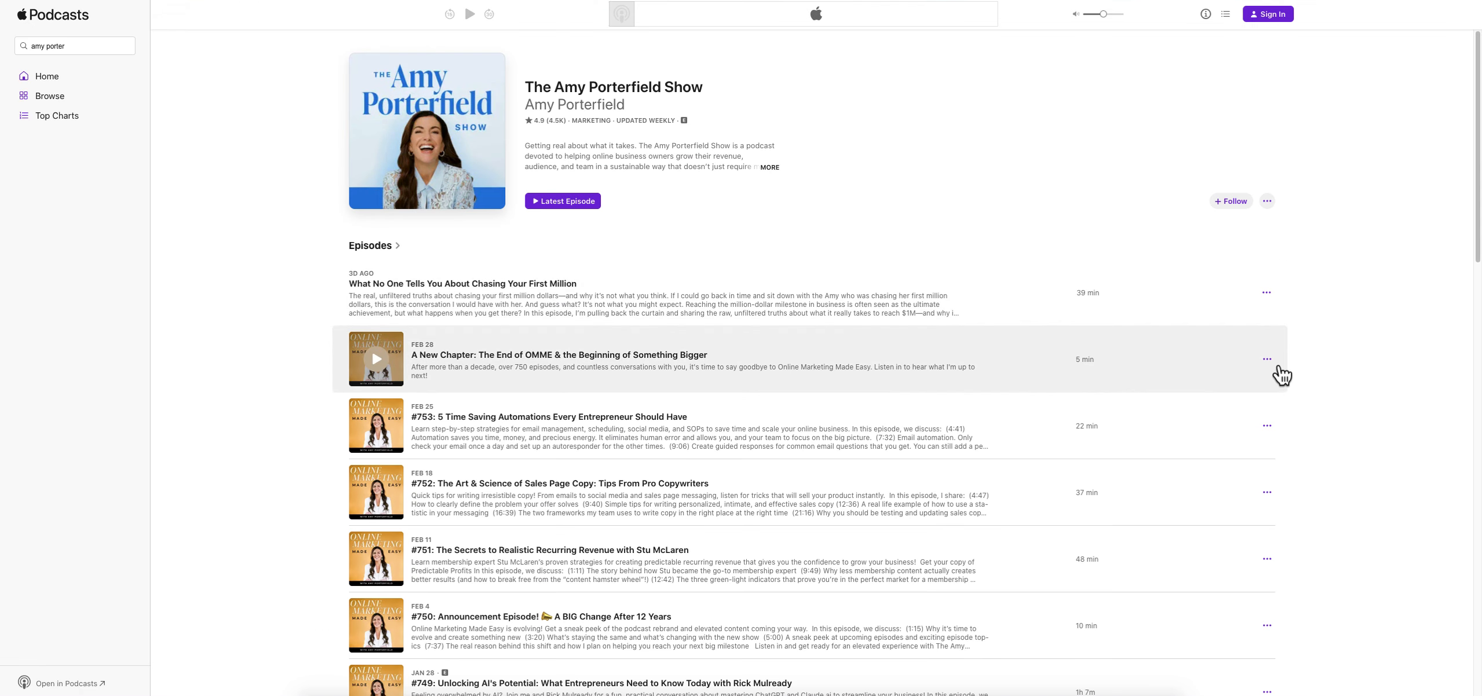
Copy the Apple Podcasts links for both the Feb 28 episode and episode #752
click(1266, 359)
click(1292, 407)
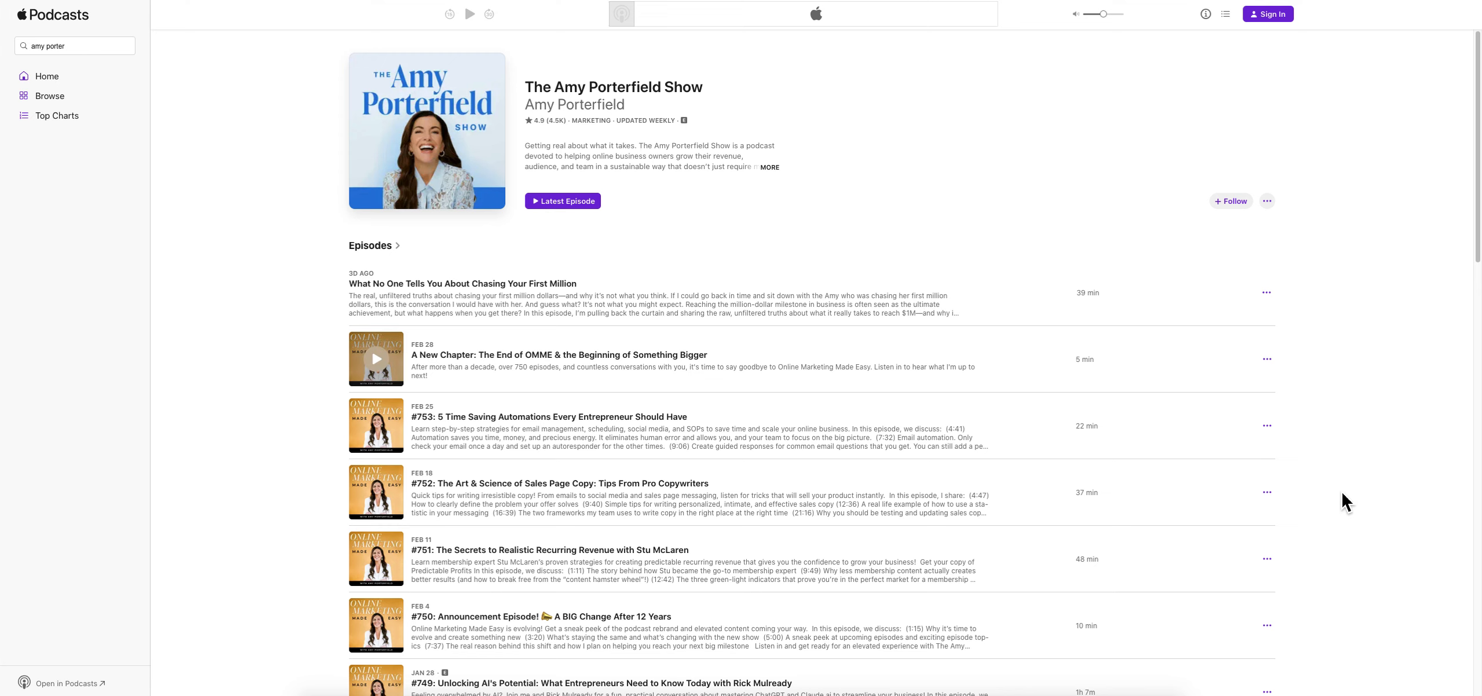
click(1267, 493)
click(1297, 539)
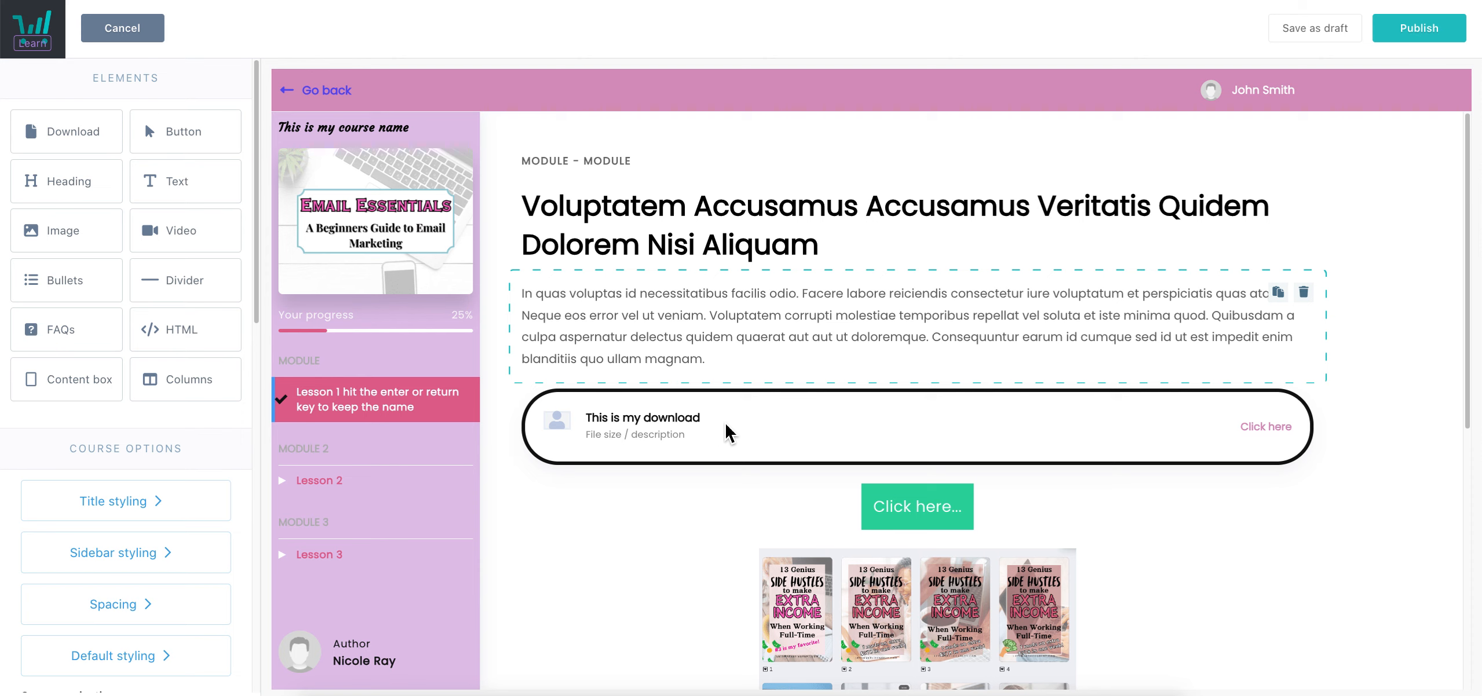
Drag a new content box into the lesson and select it
scroll(727, 429, down, 5)
scroll(750, 417, down, 5)
drag(40, 379, 765, 530)
click(765, 530)
Give the content box a light pink #E1C4EA background and a dashed #121212 border
scroll(854, 351, down, 3)
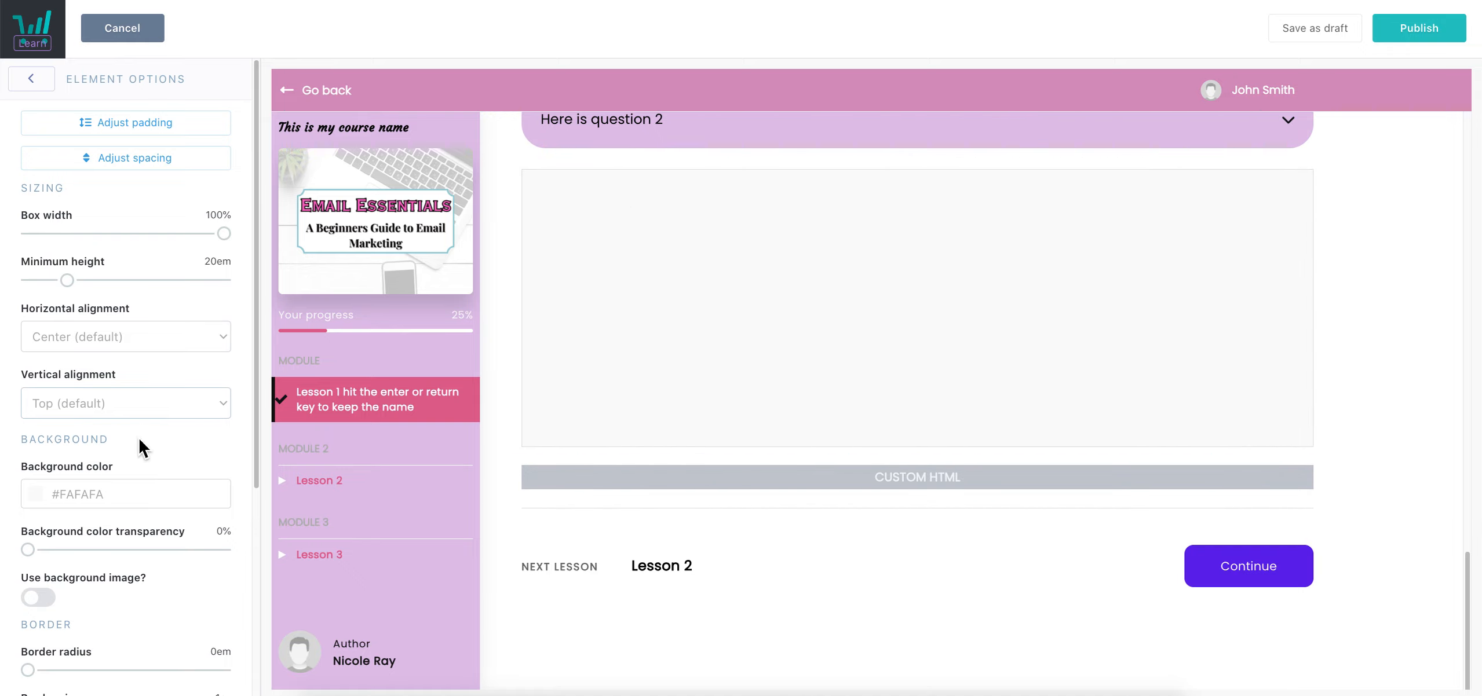
scroll(139, 441, down, 4)
click(88, 243)
click(98, 422)
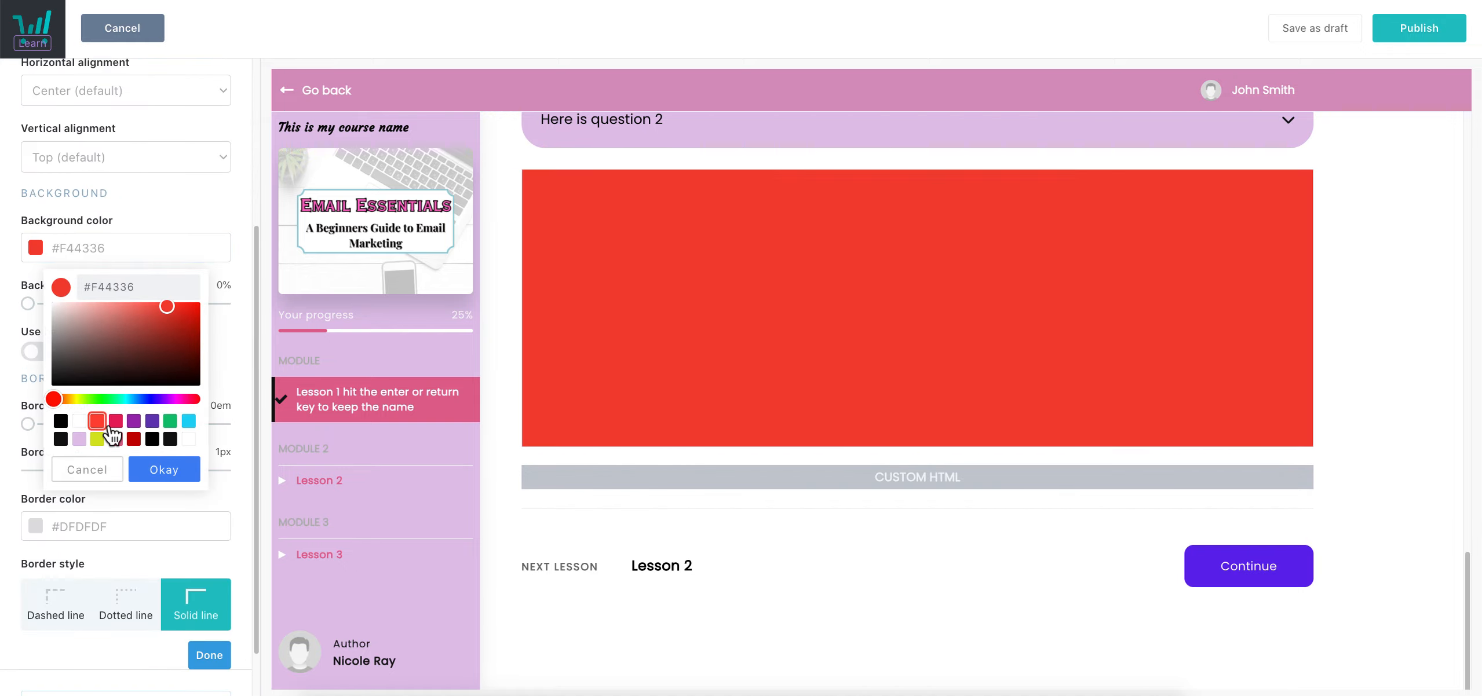
click(165, 470)
scroll(108, 492, down, 1)
click(133, 537)
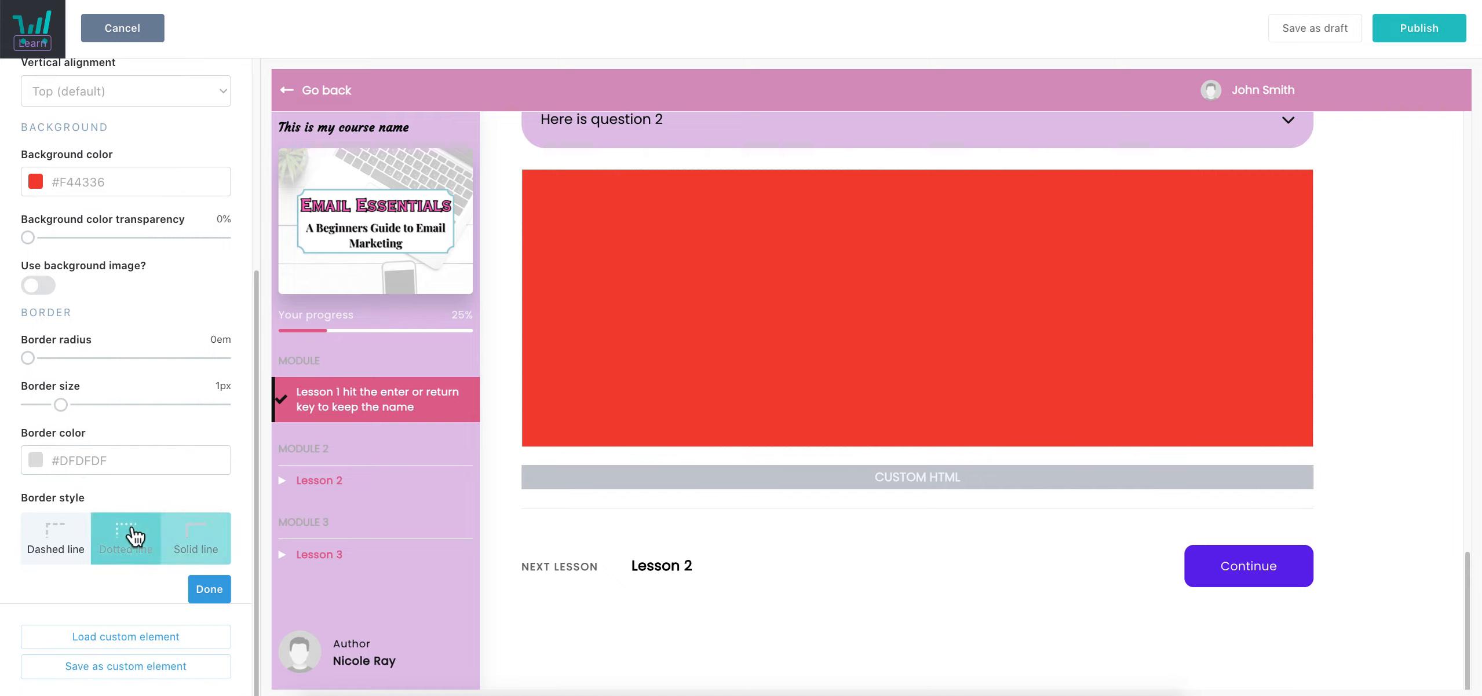
click(84, 547)
click(124, 469)
click(170, 387)
click(118, 181)
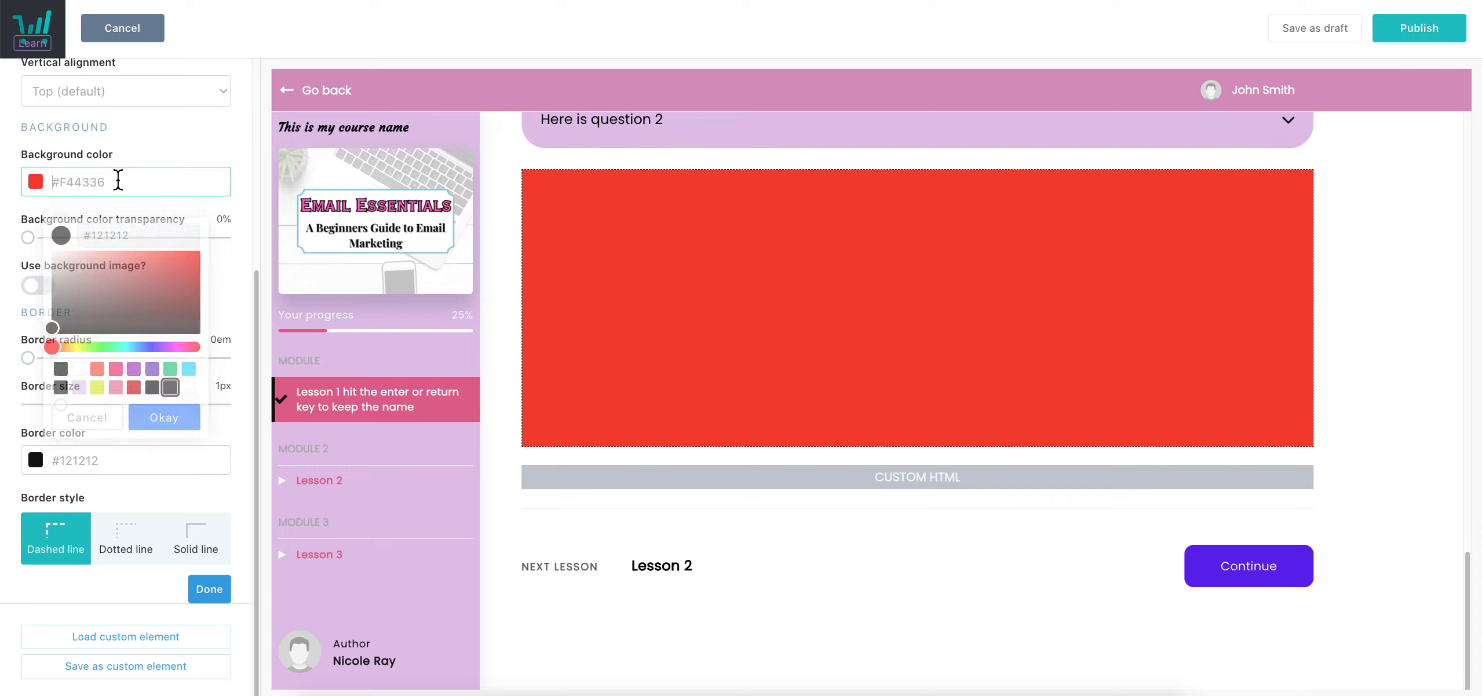
click(79, 373)
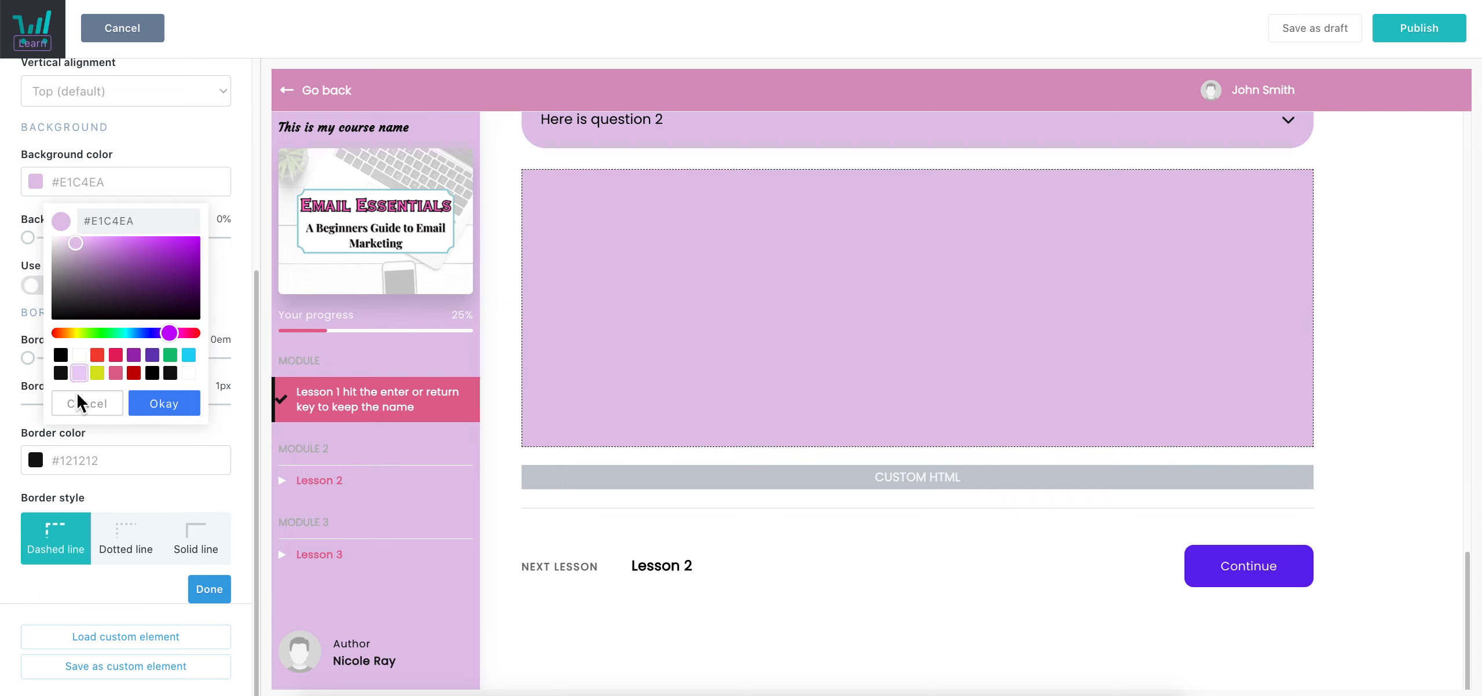
click(191, 591)
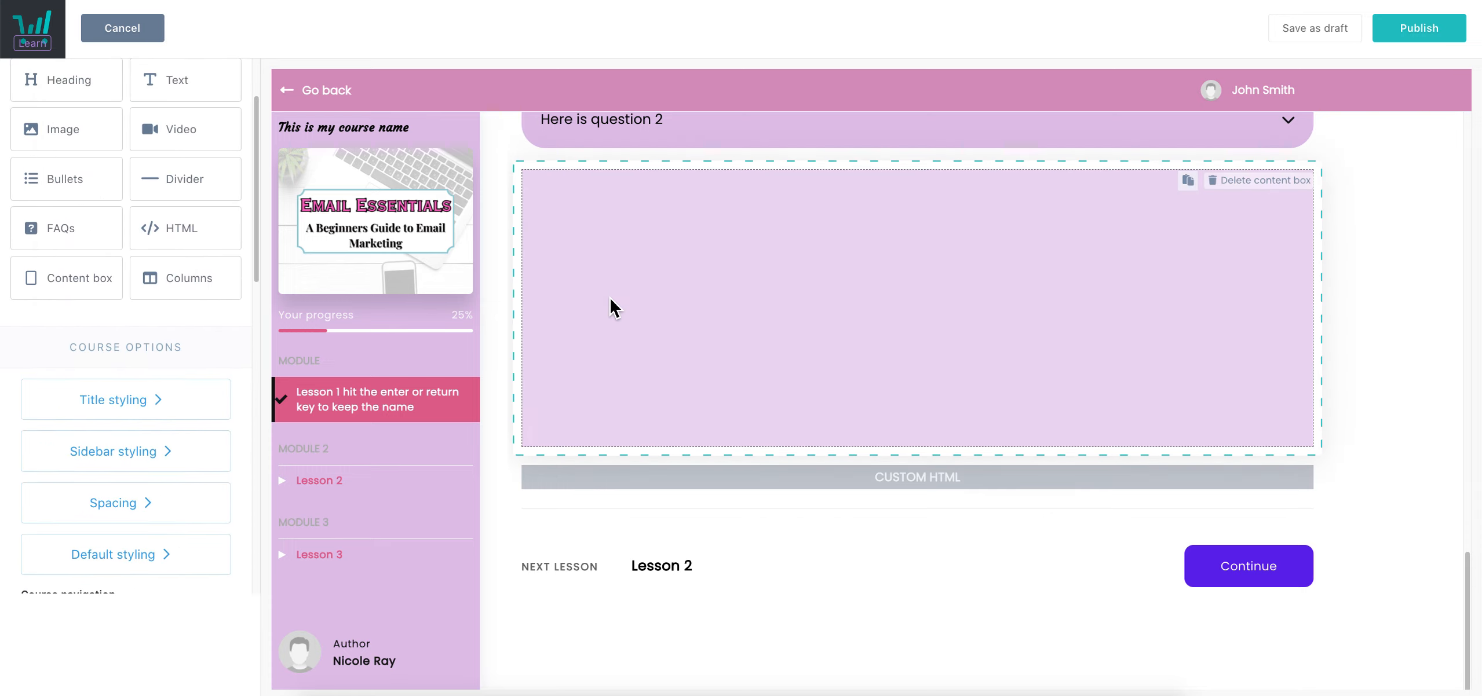
Reselect the pink box and turn on Use background image
click(609, 307)
scroll(132, 373, up, 5)
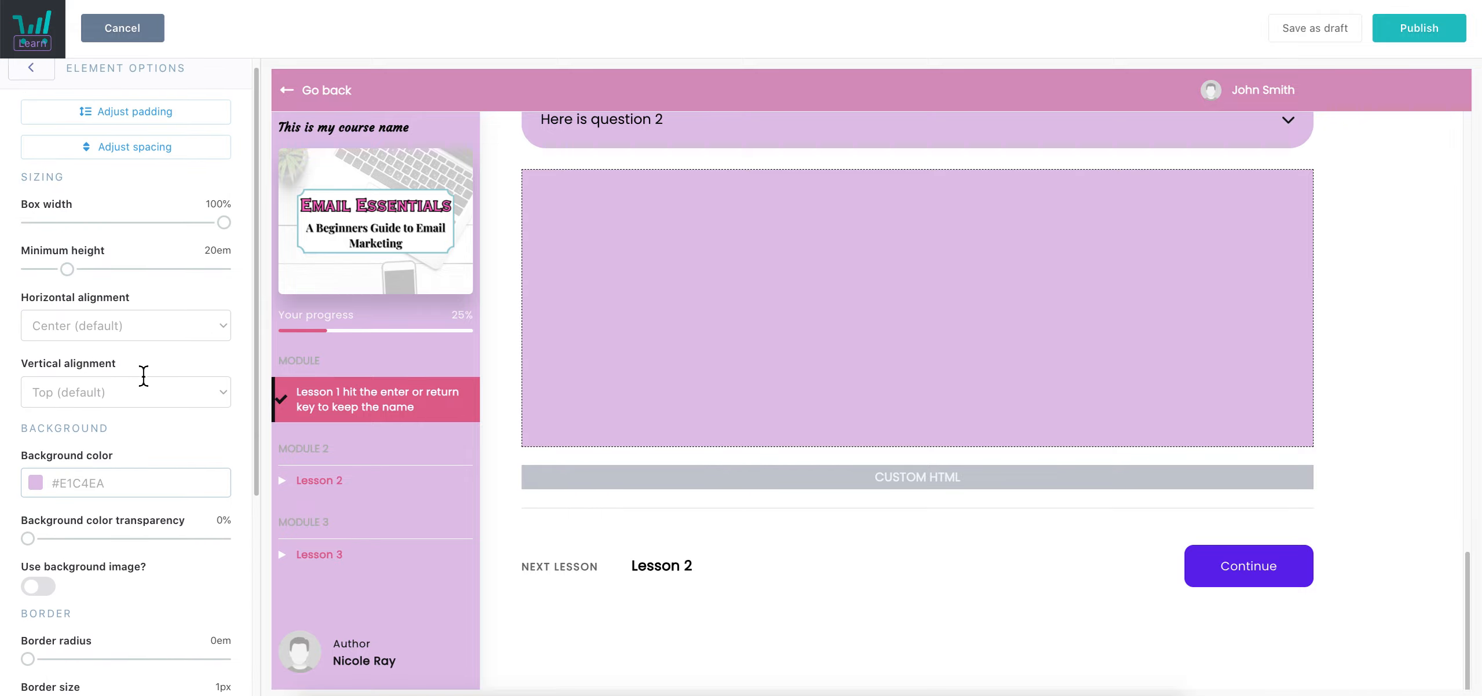
scroll(123, 338, down, 4)
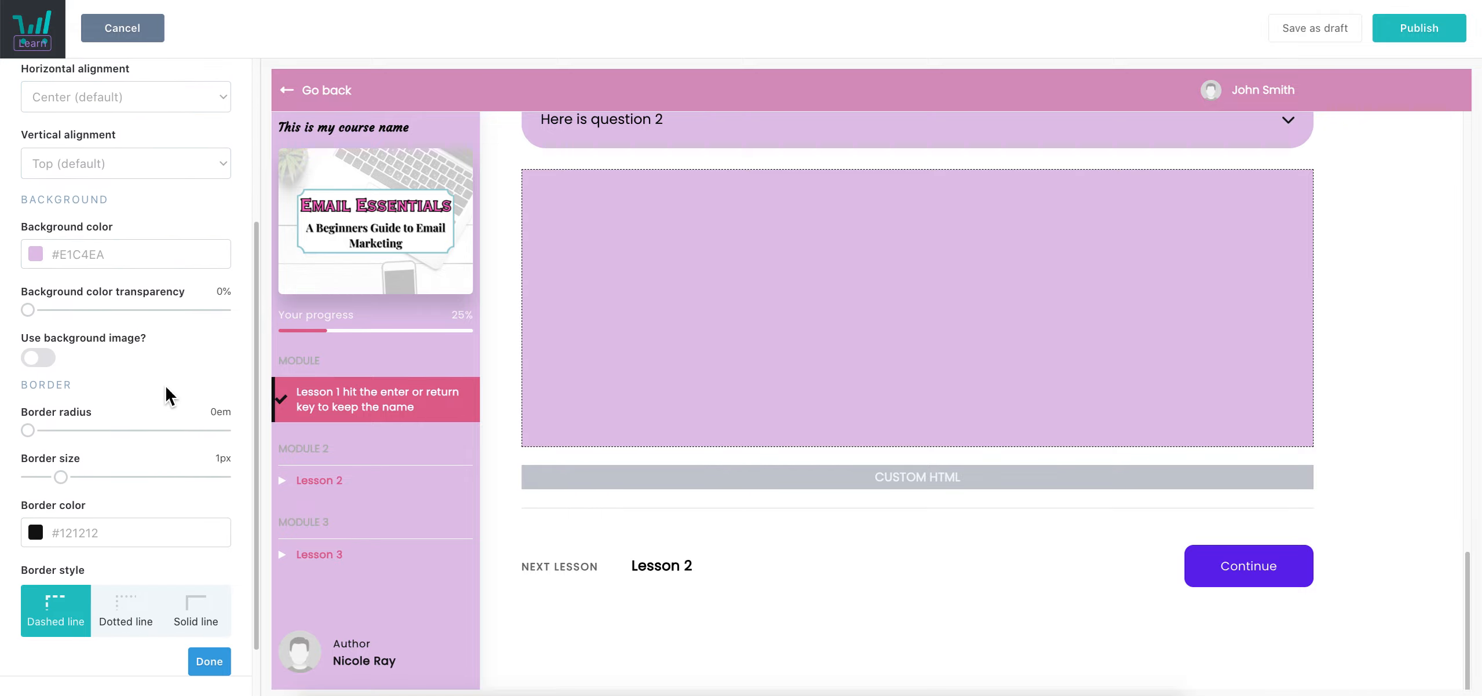
click(47, 362)
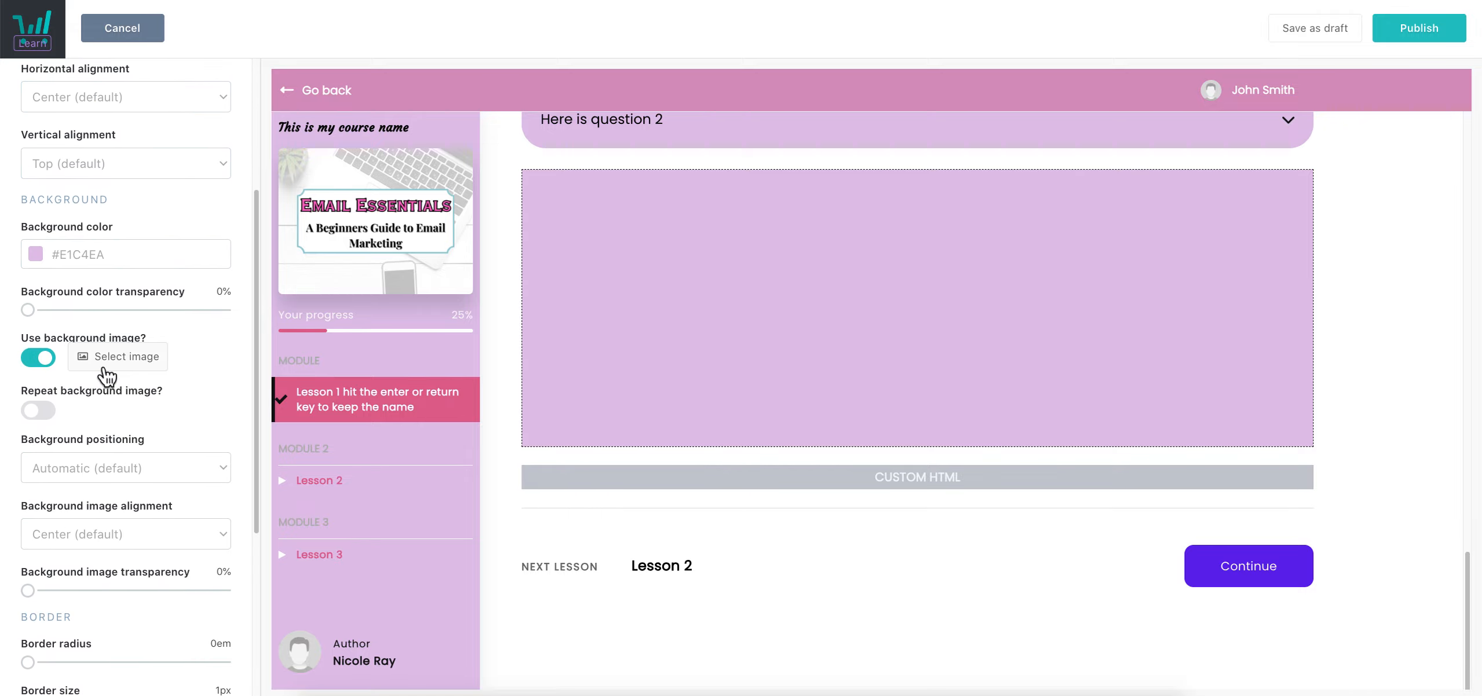
Set the box's background image to the Let's Learn Pinterest + A.I banner
click(105, 370)
scroll(921, 560, down, 4)
scroll(921, 561, down, 10)
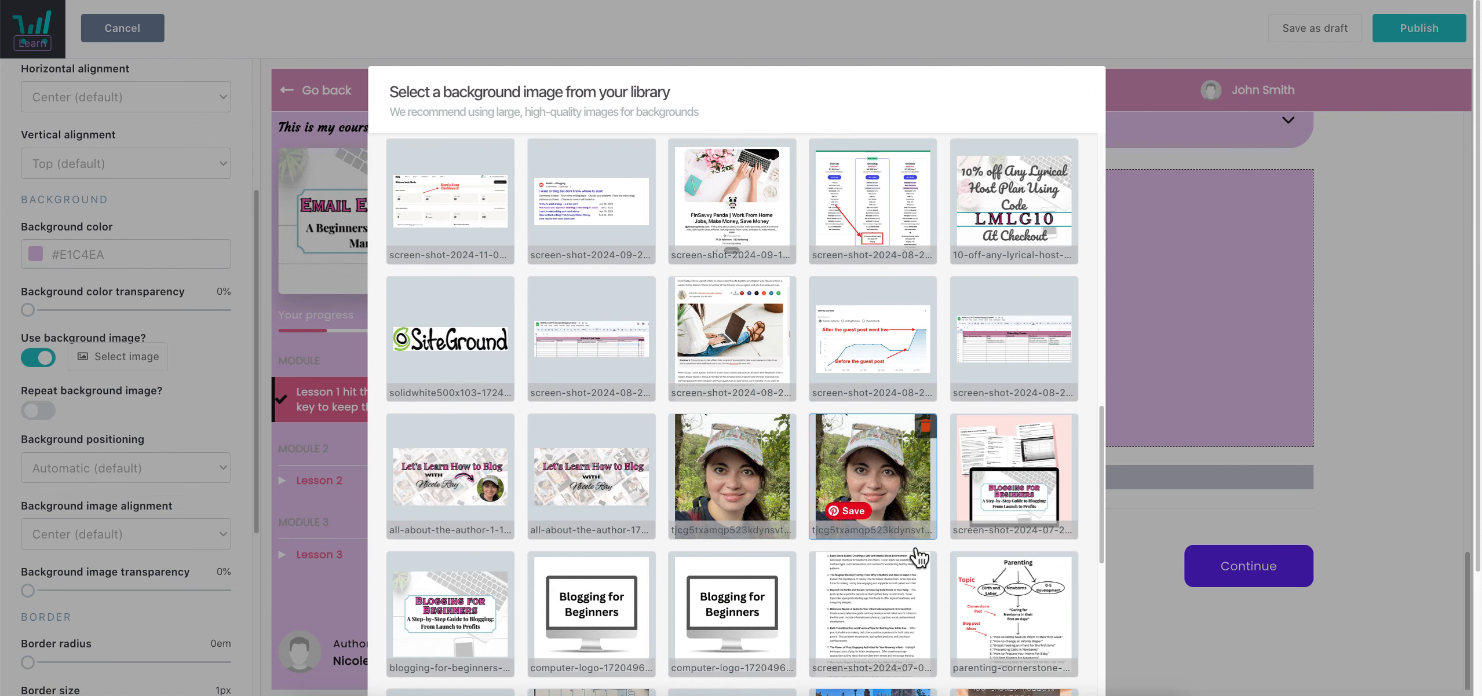
scroll(920, 557, down, 8)
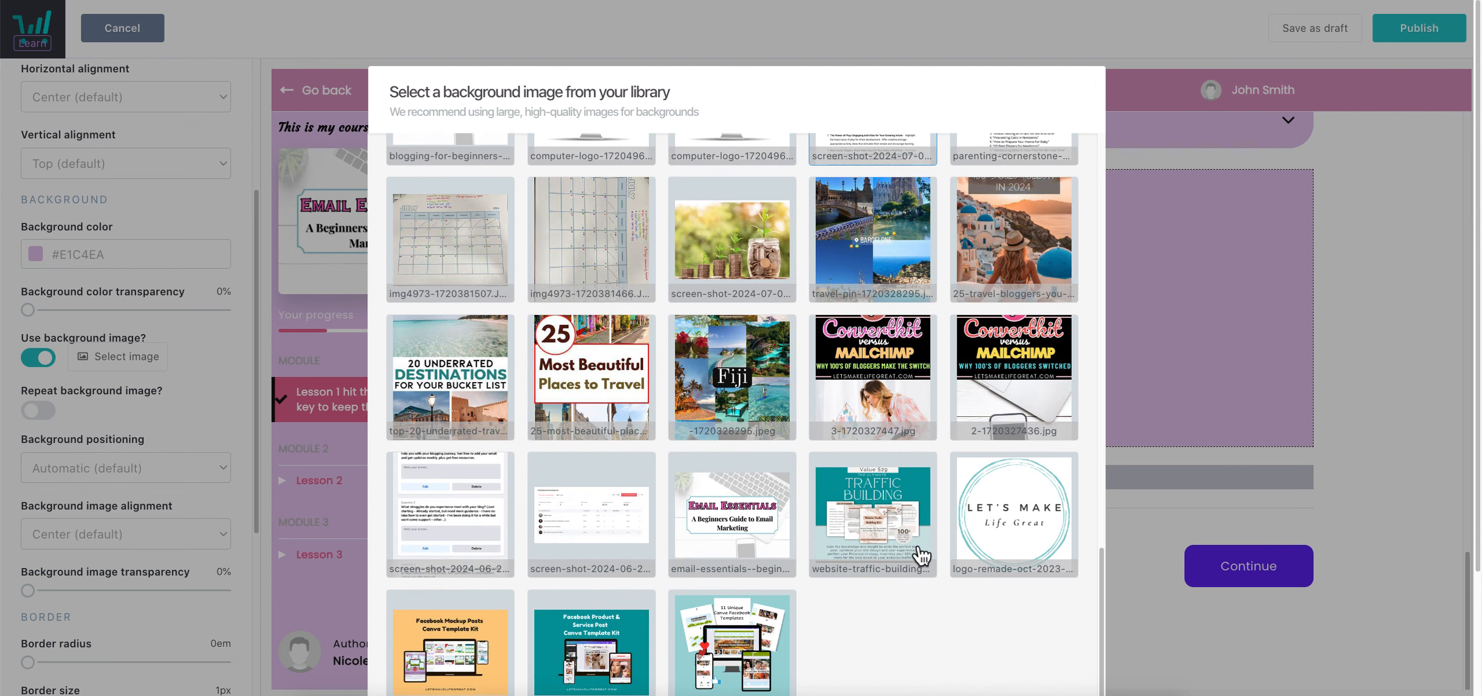
scroll(918, 555, up, 10)
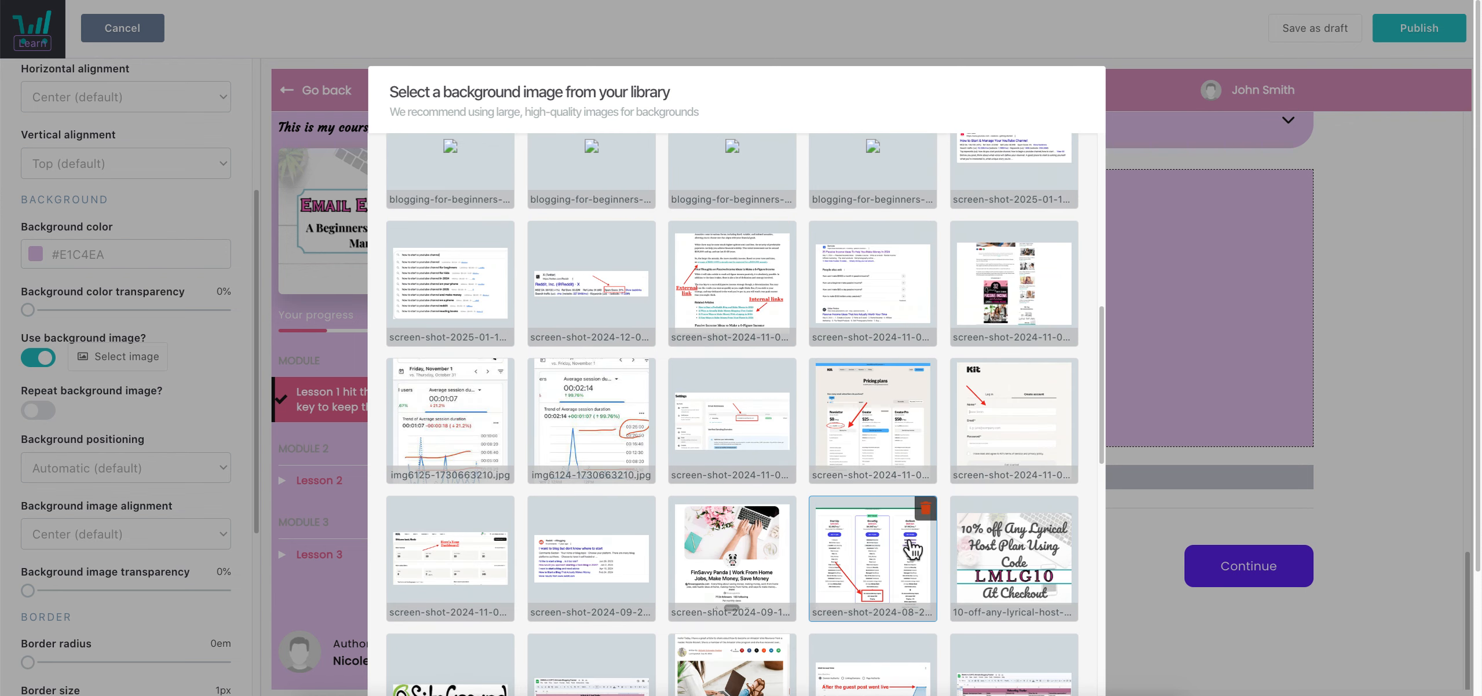
scroll(748, 508, up, 5)
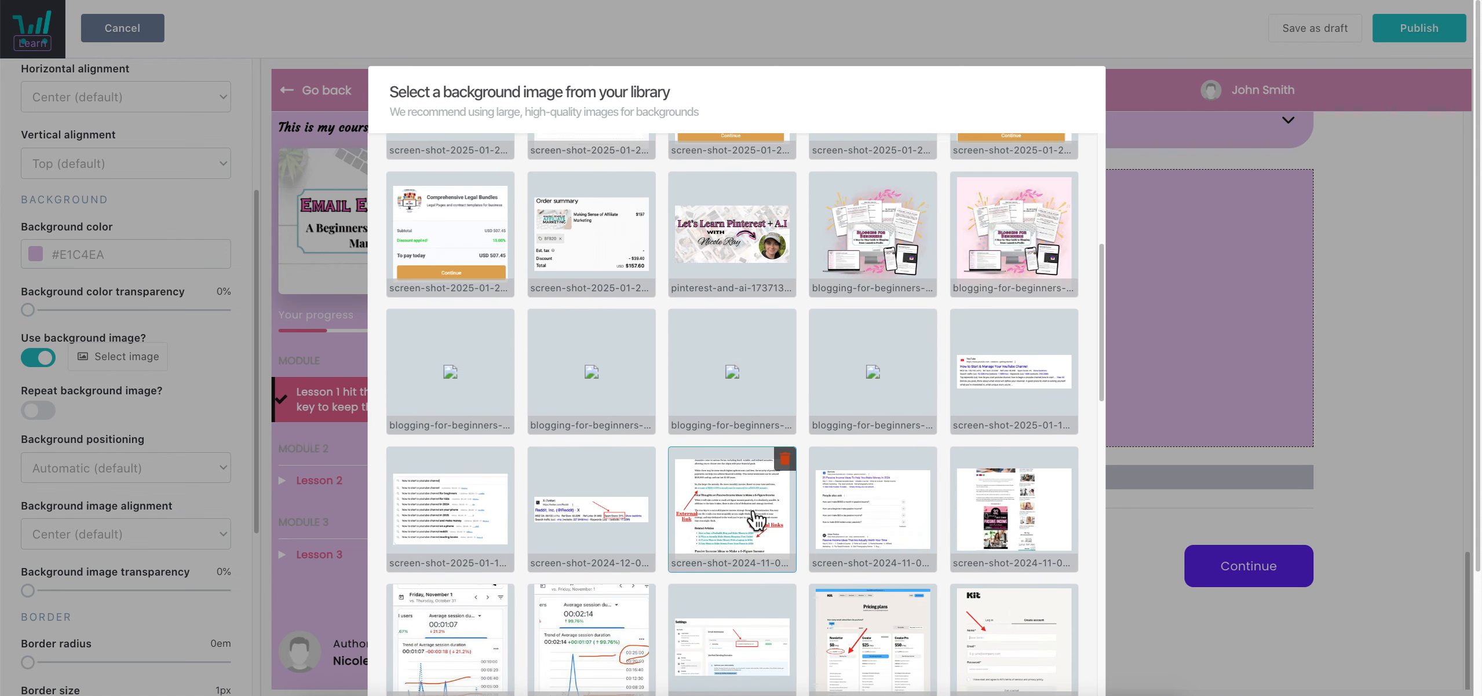
scroll(753, 518, up, 4)
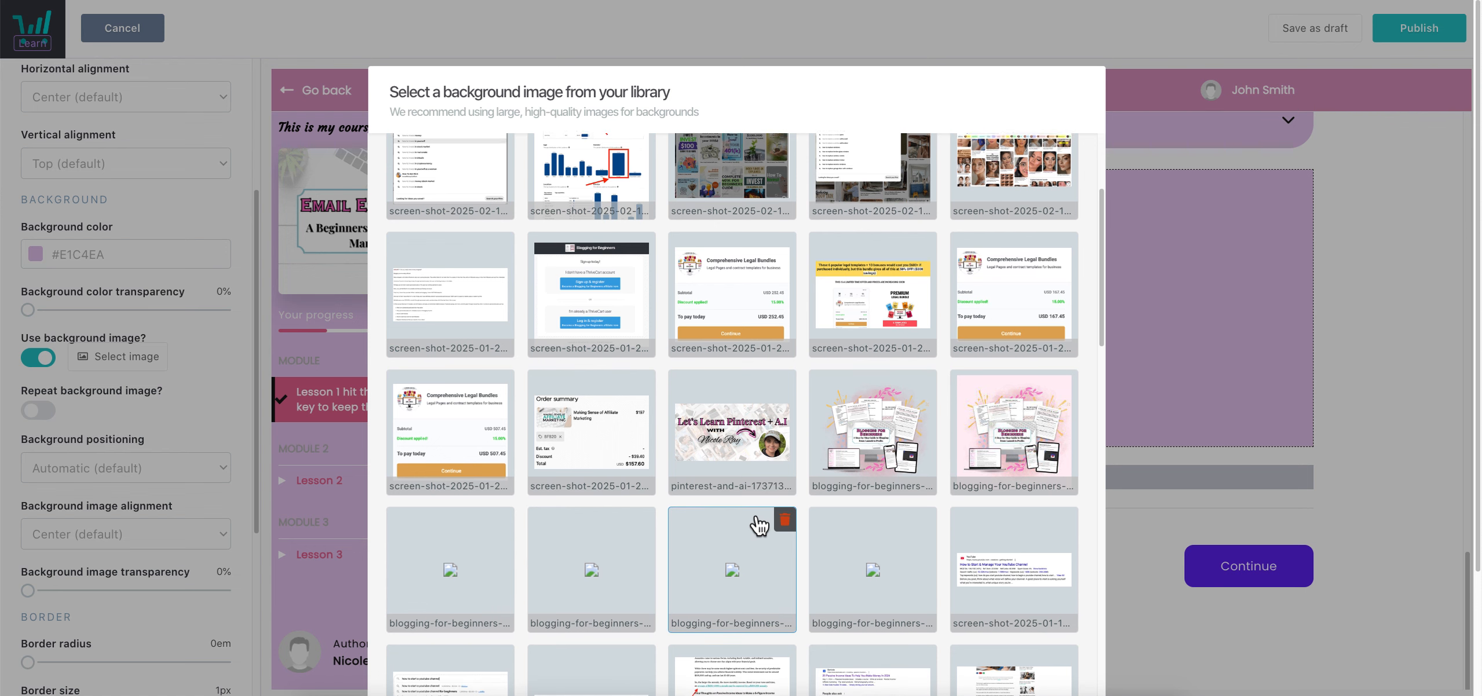
scroll(762, 528, down, 7)
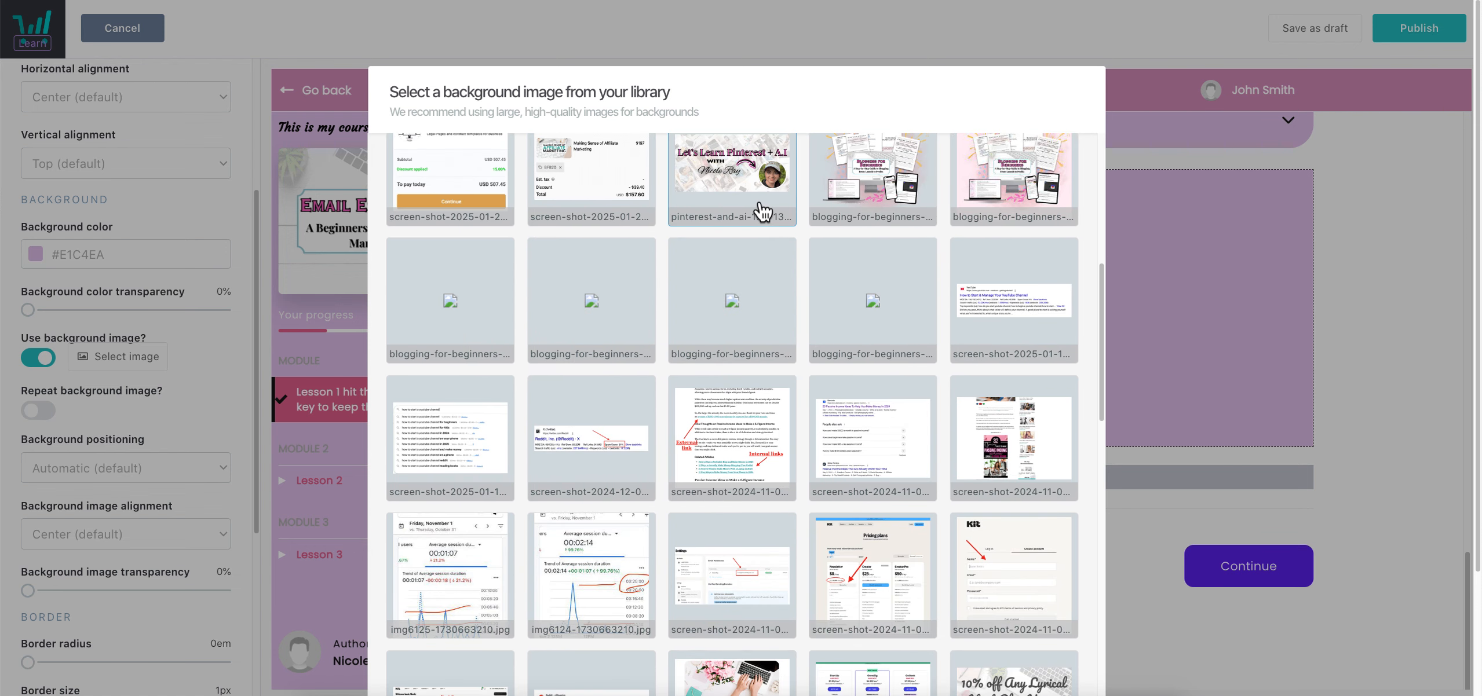
scroll(1072, 510, down, 10)
click(1050, 600)
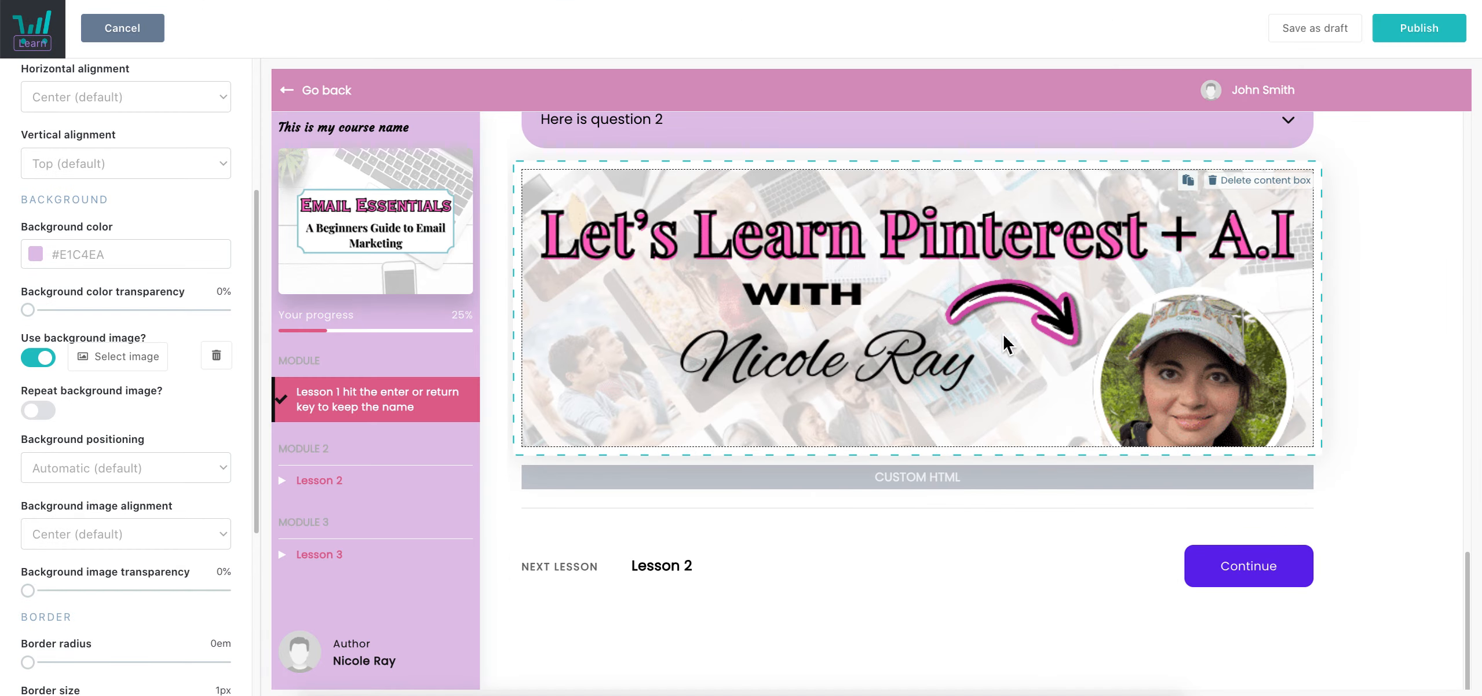
Drag the banner box up so it sits above the lesson heading
scroll(1004, 336, up, 1)
drag(1234, 439, 1195, 115)
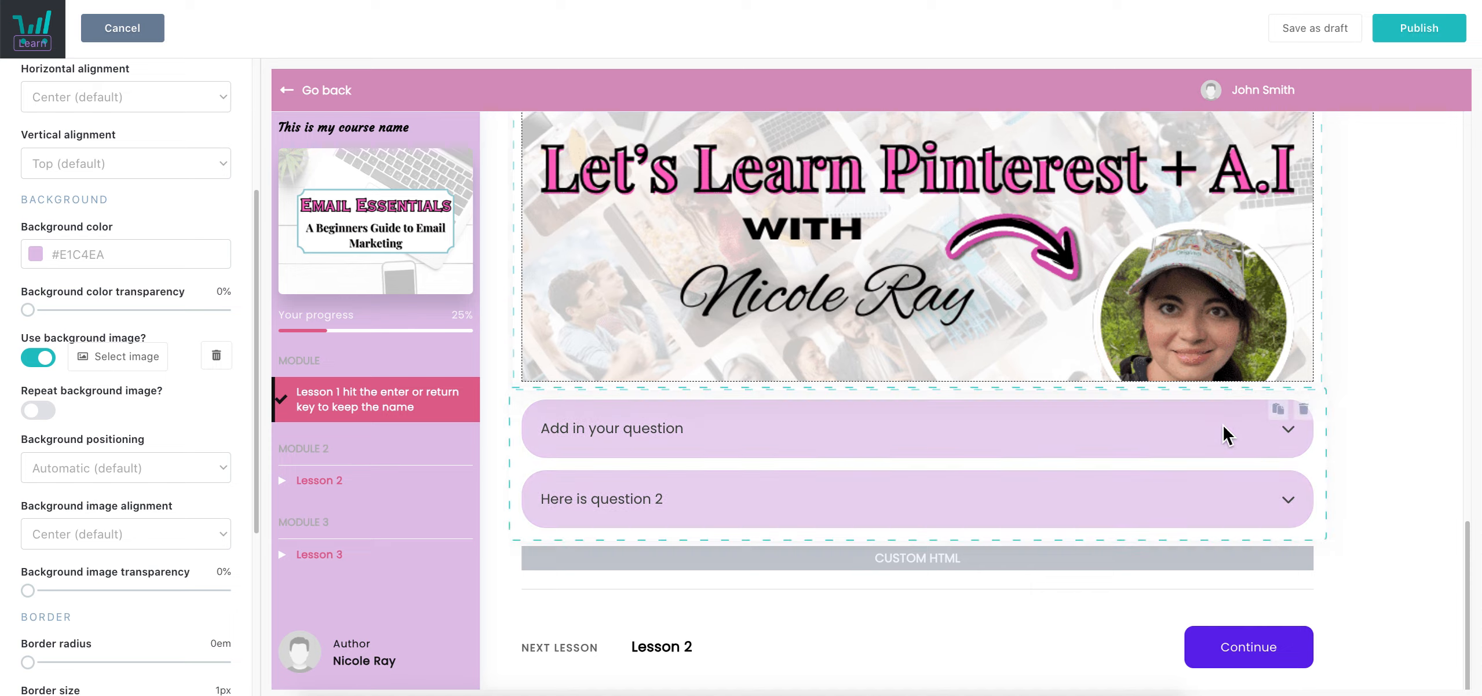
scroll(1222, 426, up, 8)
drag(1116, 614, 1130, 142)
scroll(1191, 407, up, 6)
drag(1032, 514, 1037, 190)
scroll(1081, 425, up, 4)
drag(988, 513, 963, 210)
click(1155, 153)
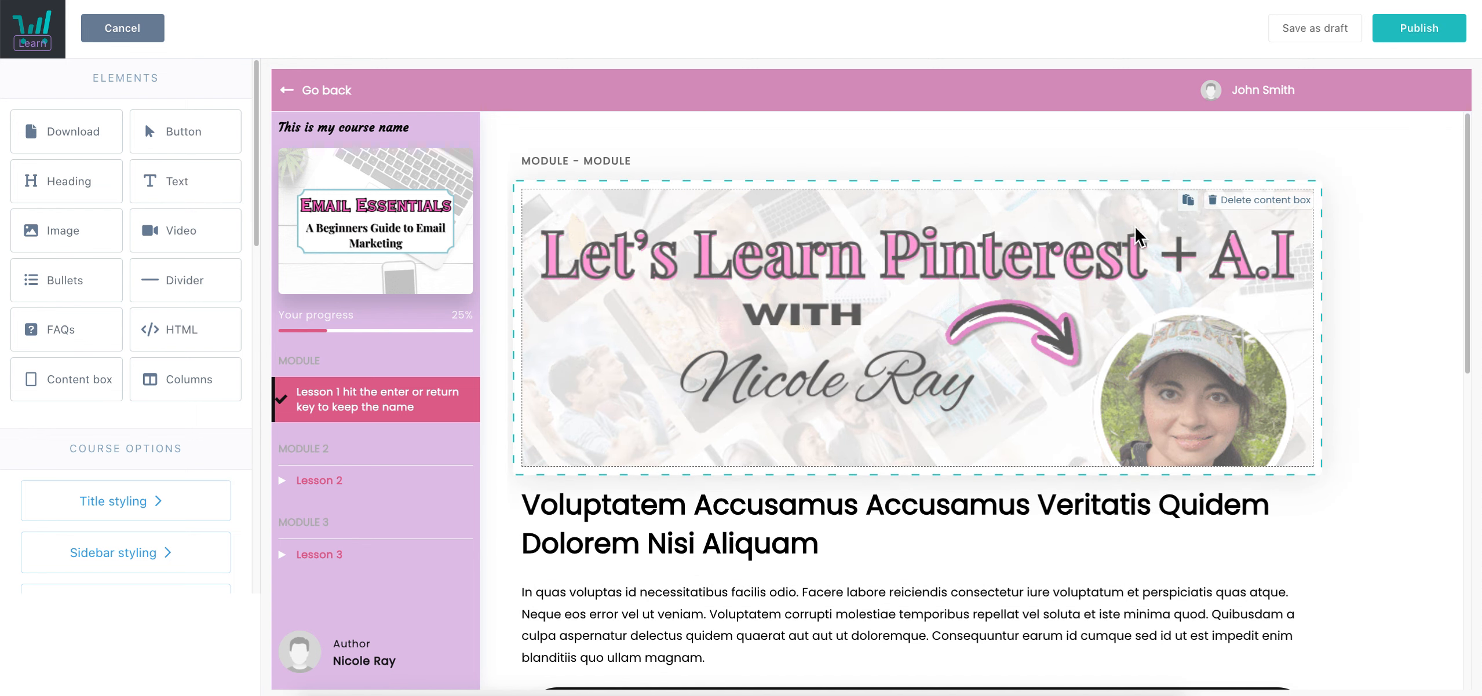
Add a two-column block below the FAQs and shift its column divider
scroll(707, 463, down, 3)
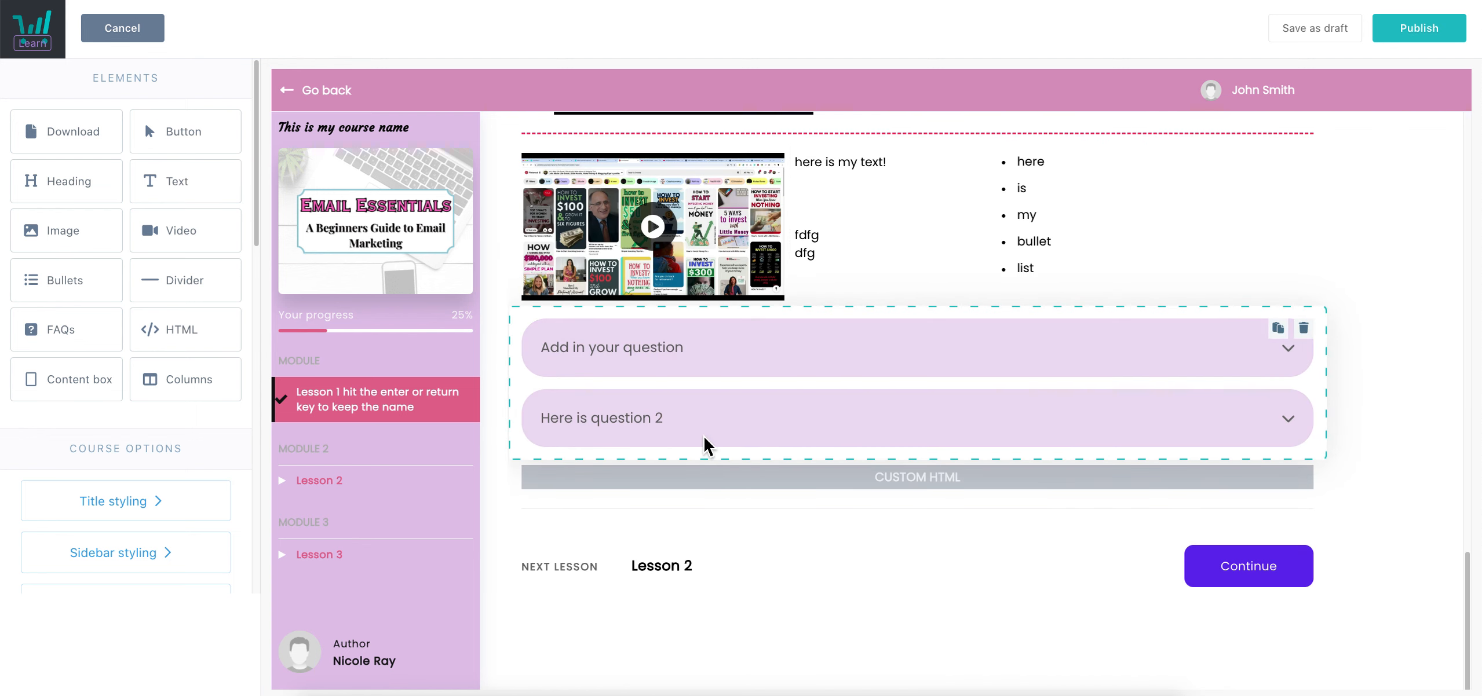
drag(176, 394, 675, 471)
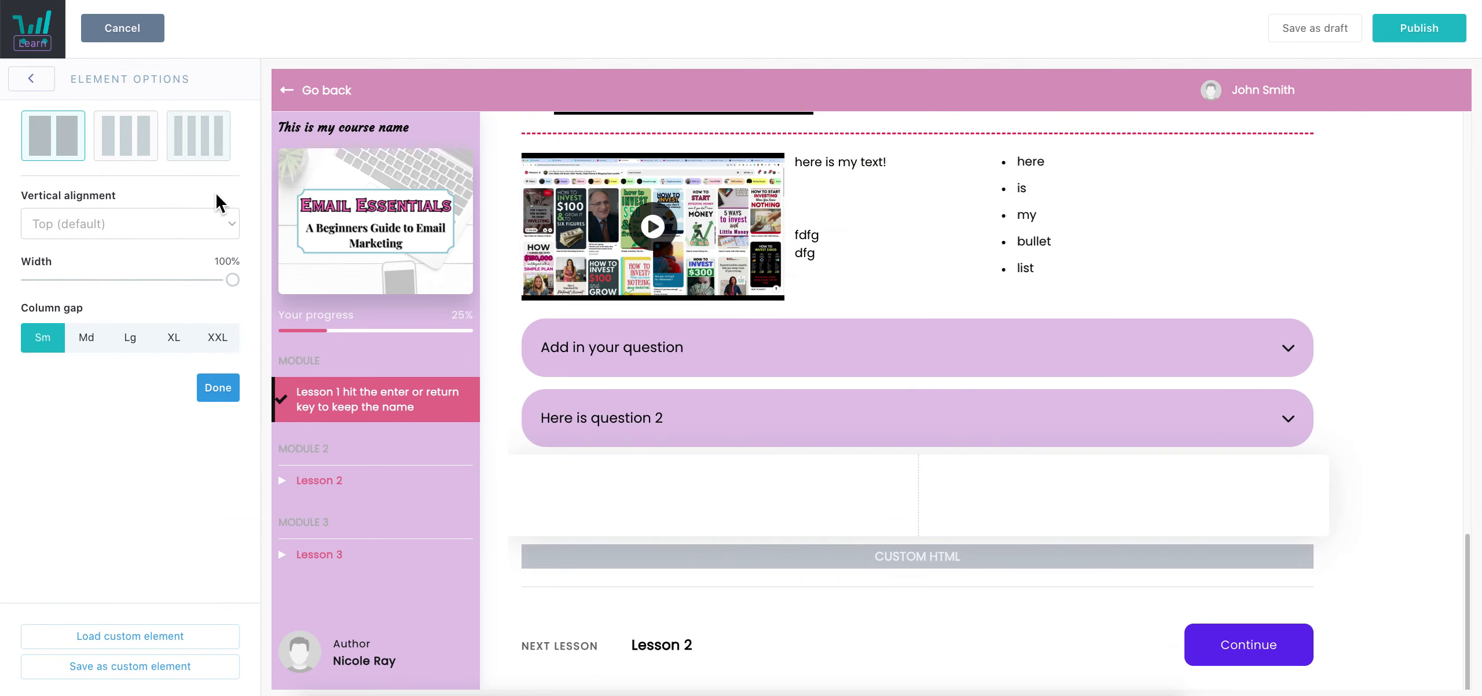
mouse_move(918, 495)
mouse_down()
mouse_move(594, 503)
mouse_move(1280, 501)
mouse_move(857, 499)
mouse_move(946, 495)
mouse_up()
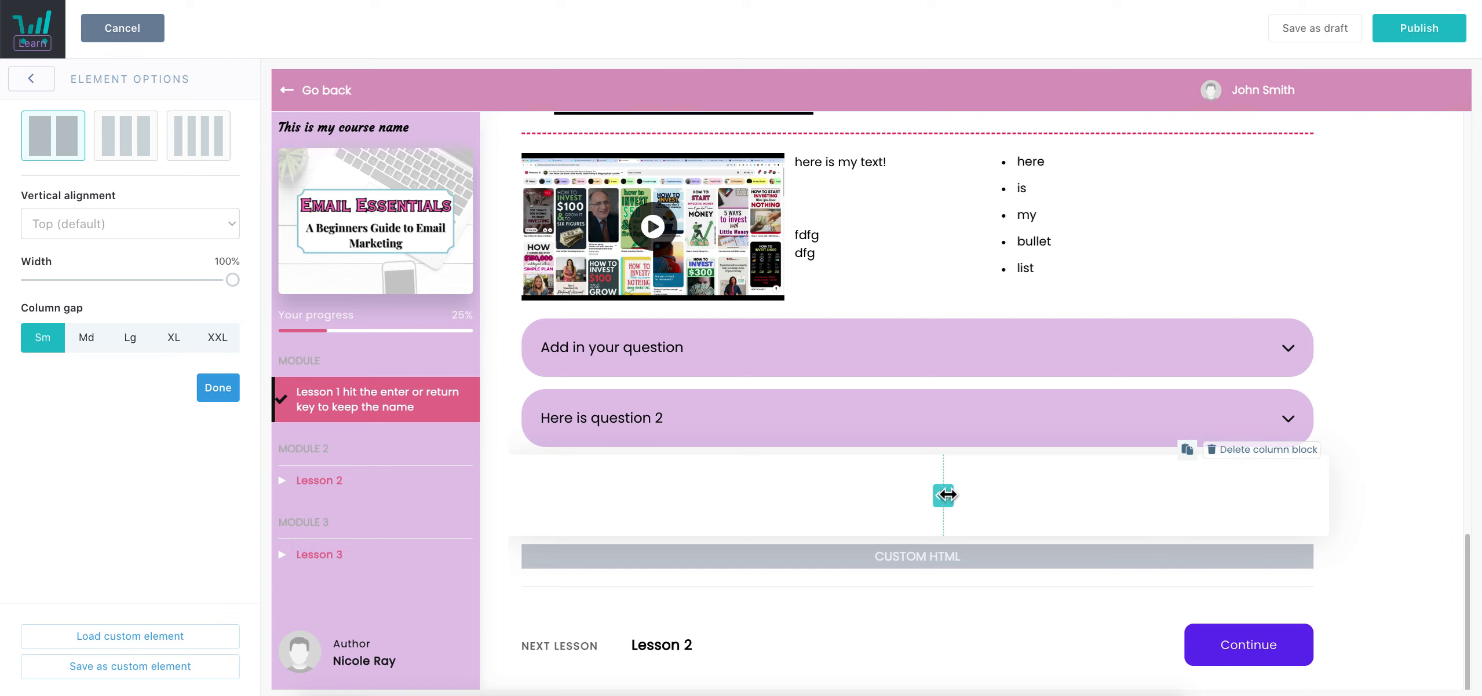
click(223, 394)
Save Lesson 1 as a draft
scroll(830, 440, up, 15)
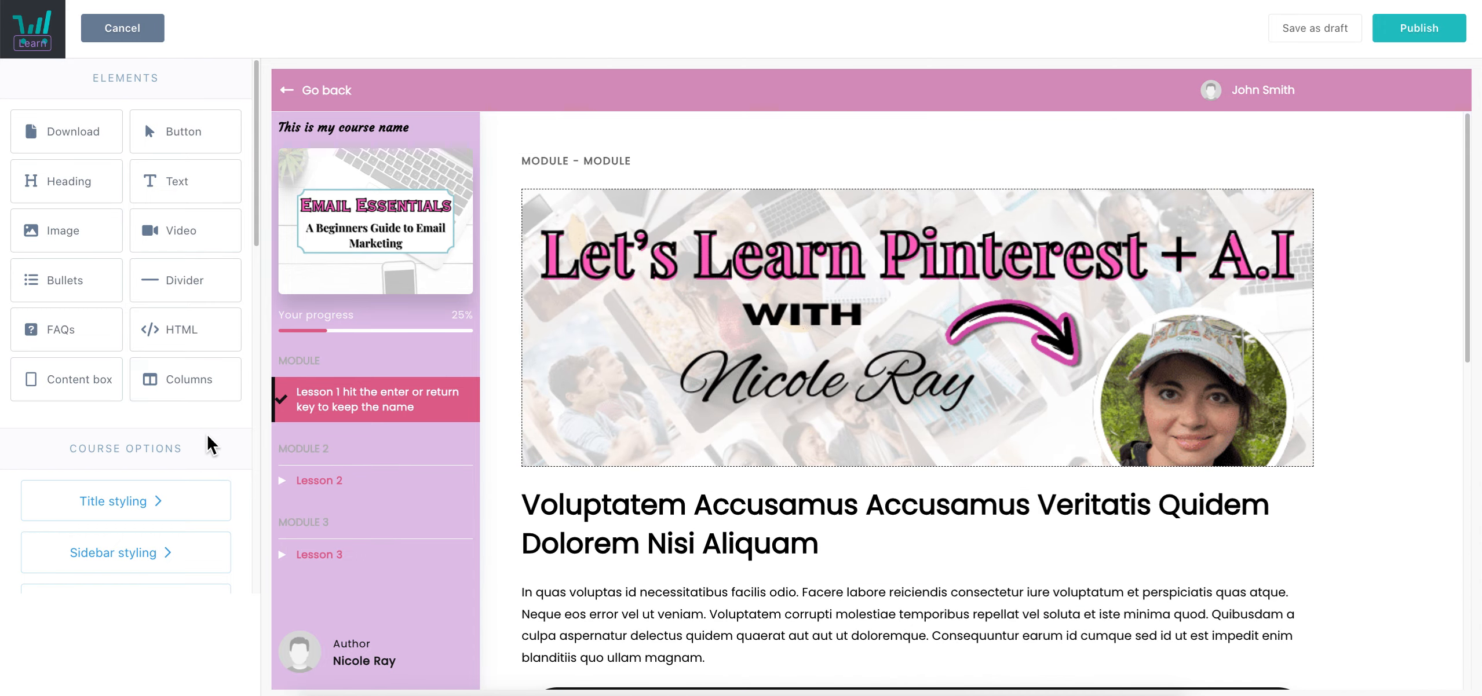
scroll(174, 440, down, 10)
scroll(171, 440, up, 10)
click(1326, 46)
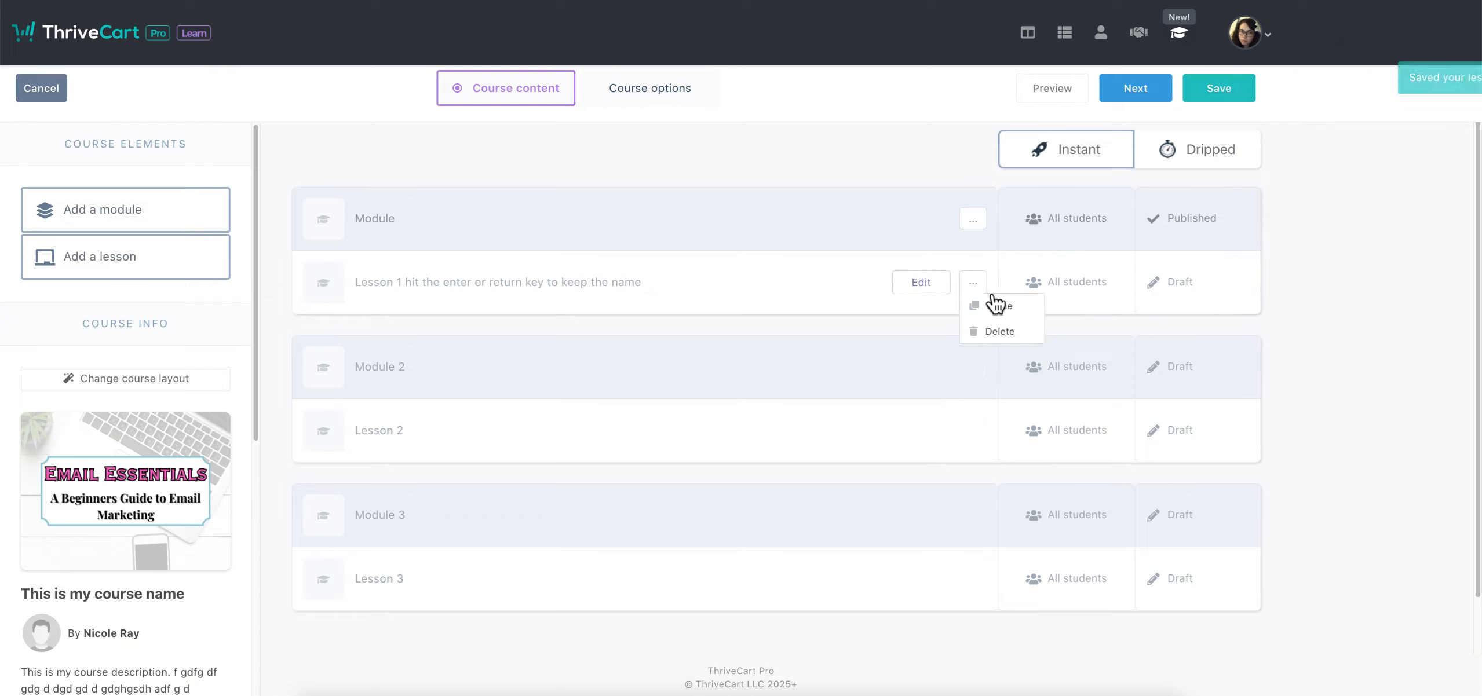
Revisit Lesson 1, then save the three-module course and choose to continue editing
click(942, 290)
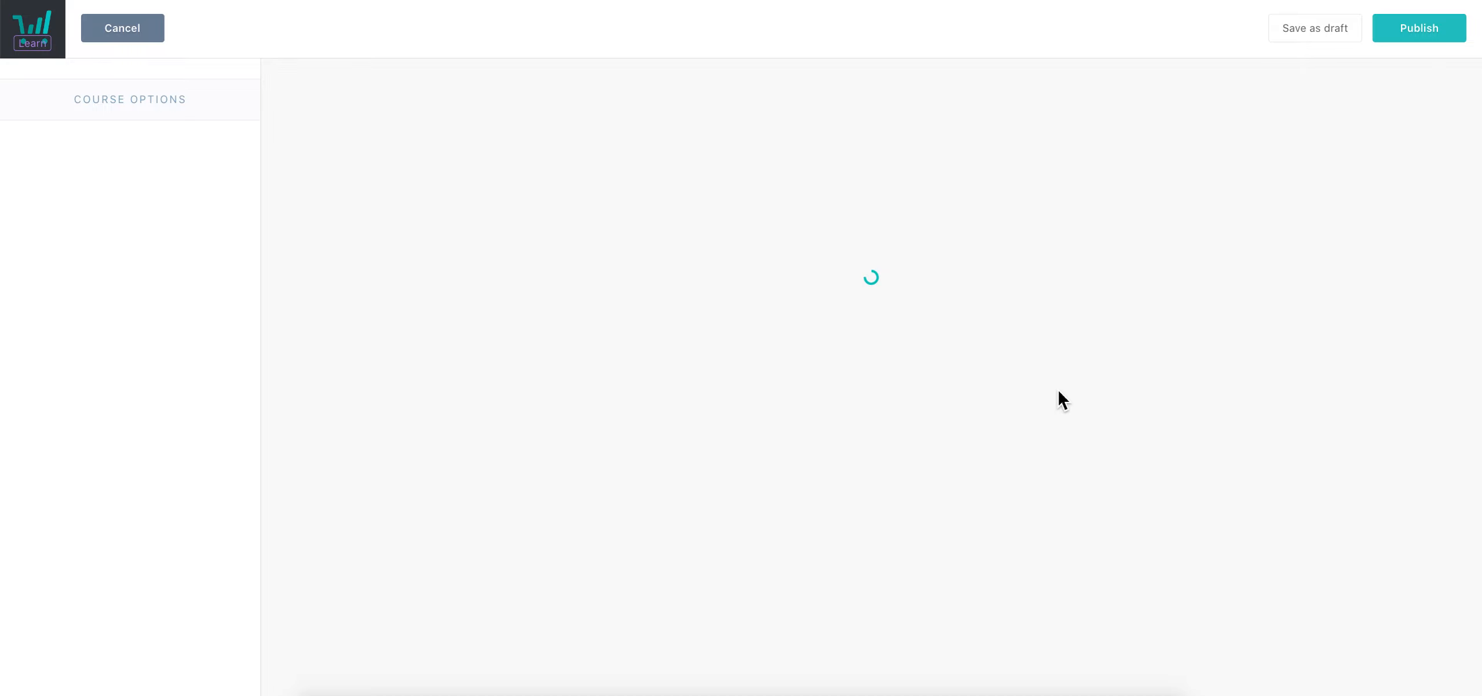
click(1421, 26)
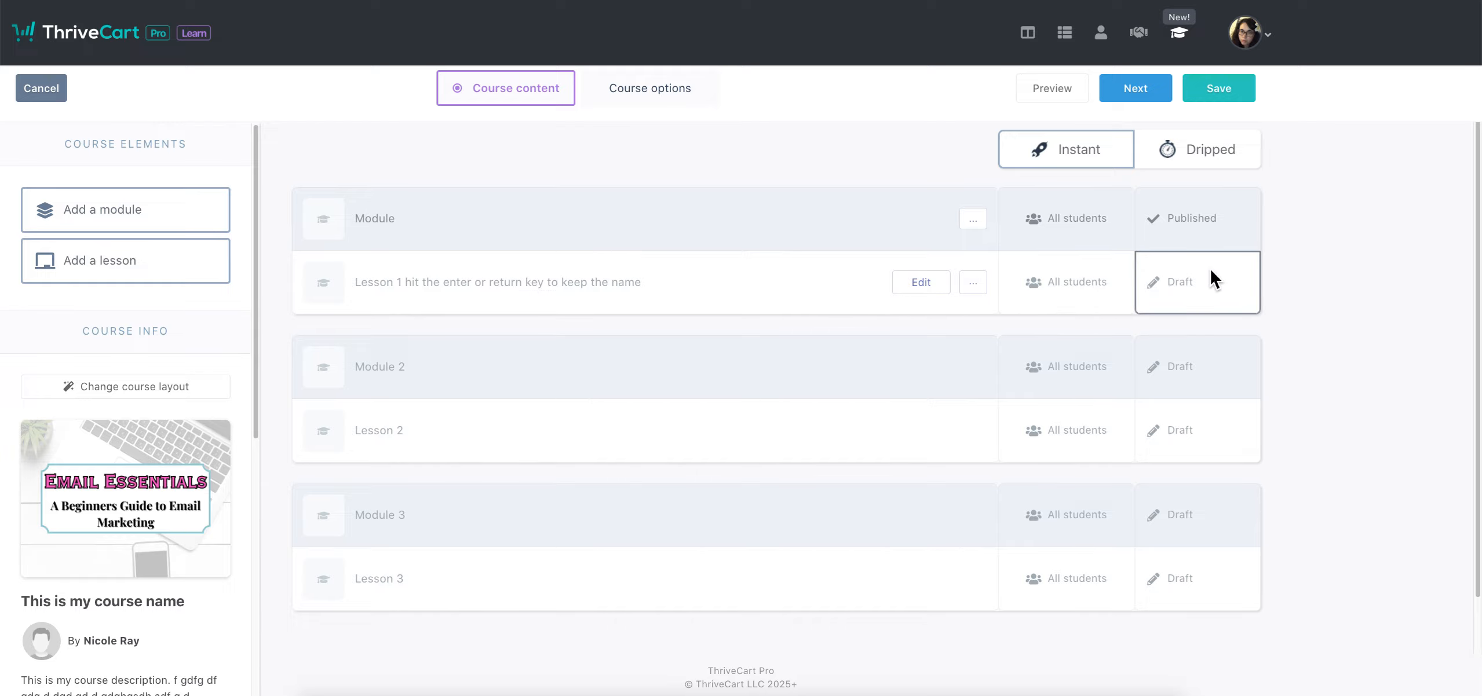
scroll(792, 347, down, 1)
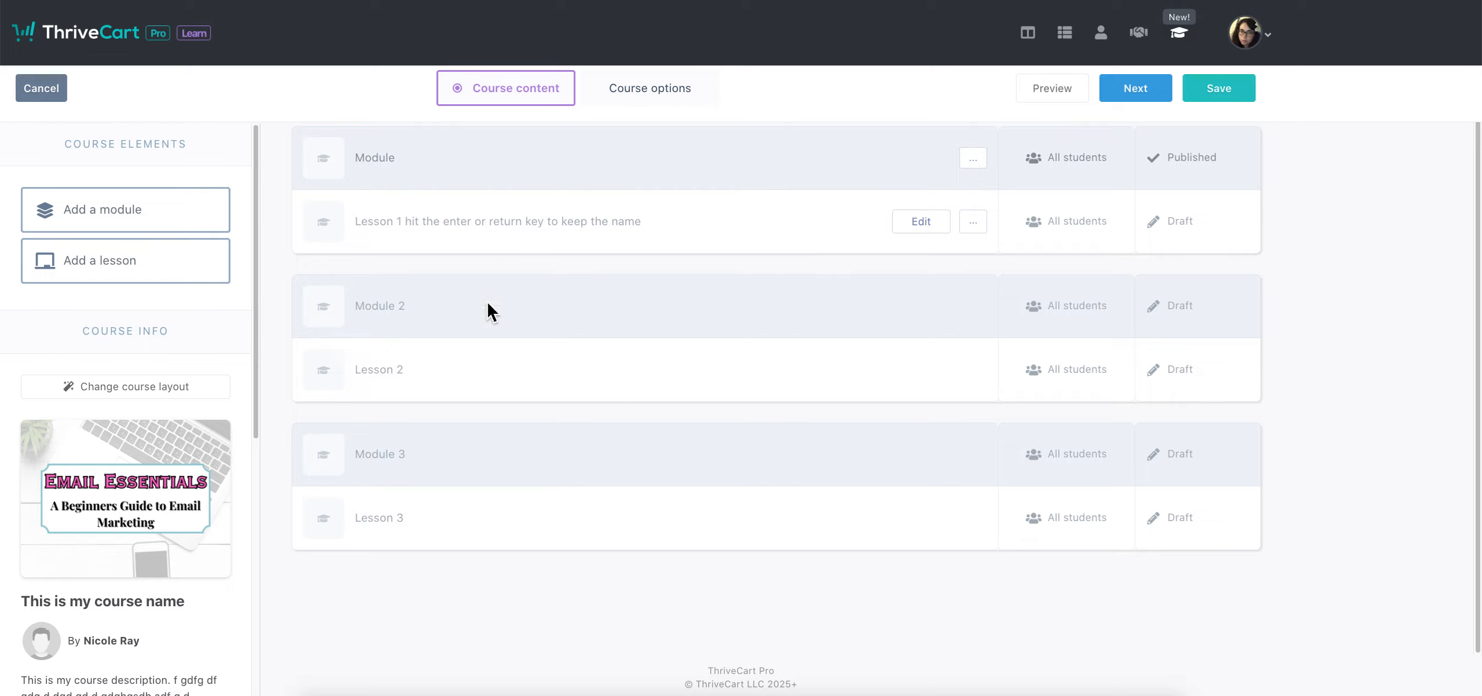
scroll(569, 409, up, 1)
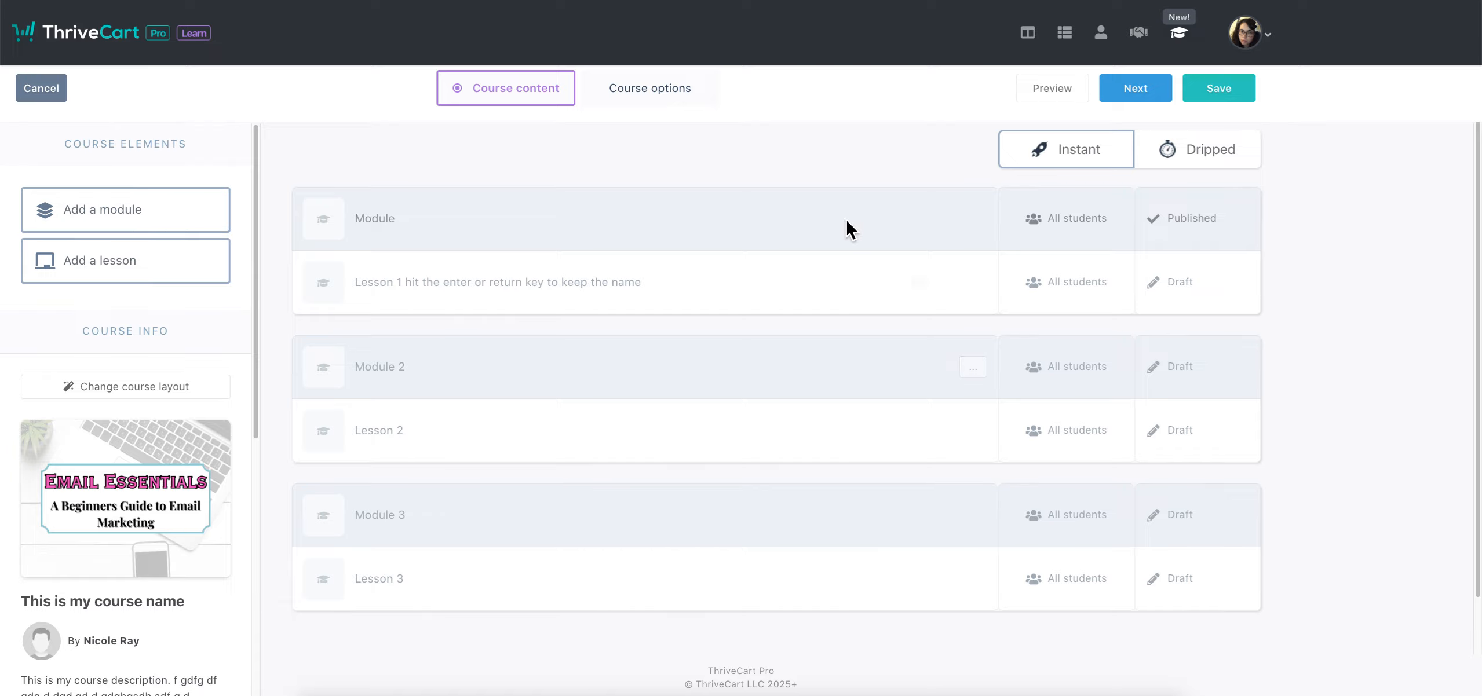
click(1246, 91)
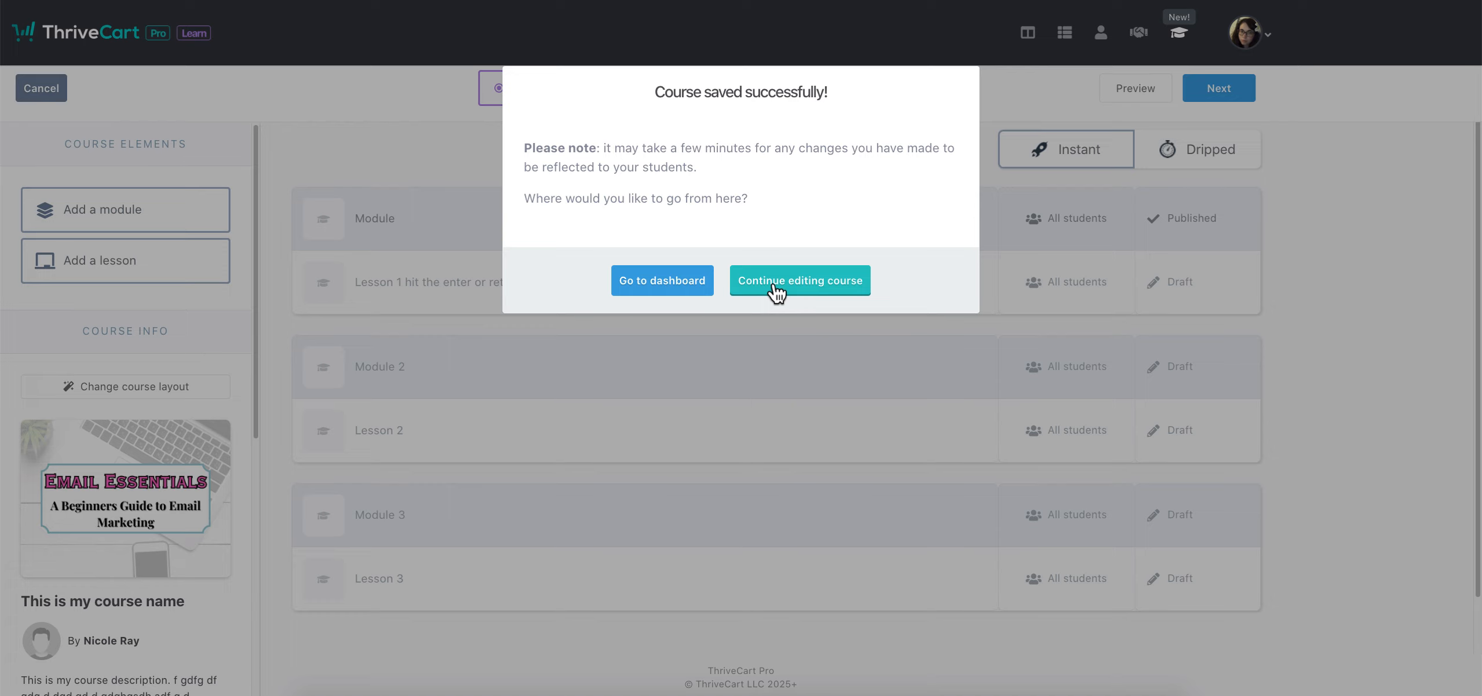
click(774, 290)
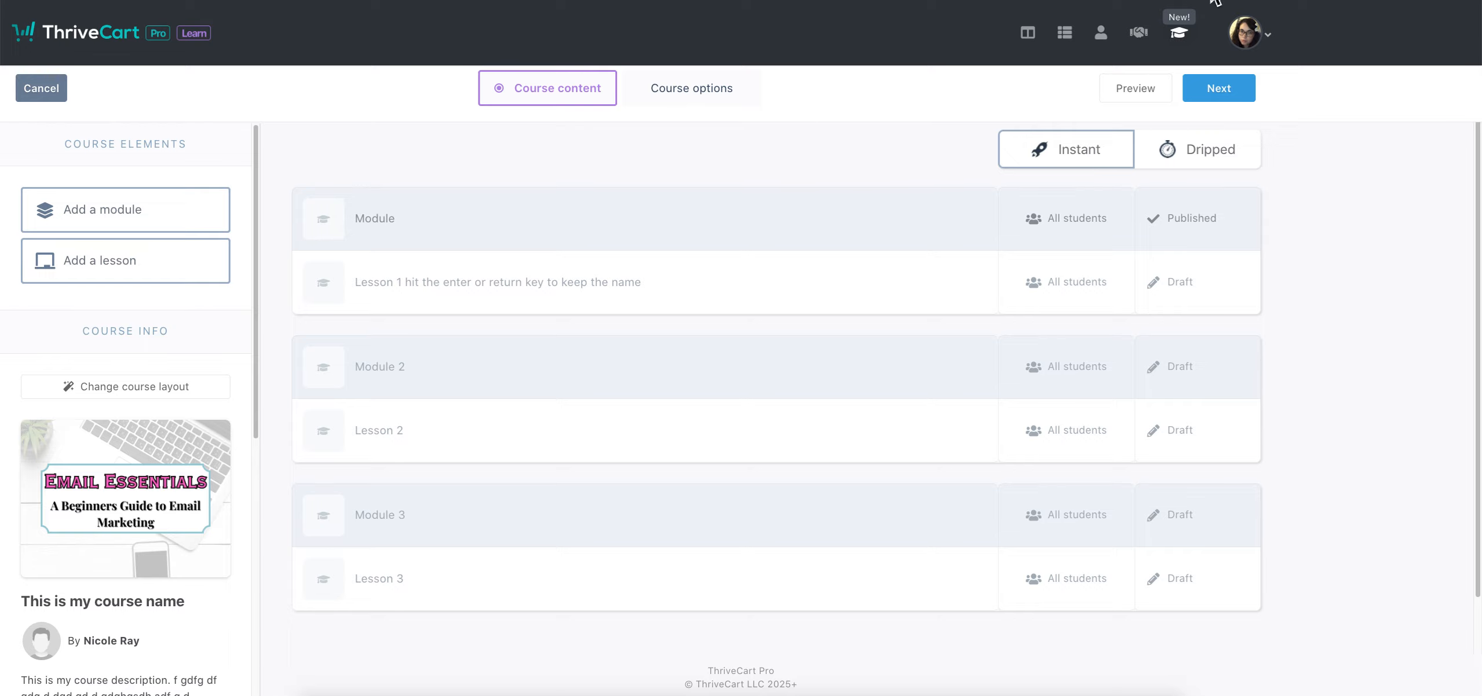
Advance to the Course options tab
click(1213, 102)
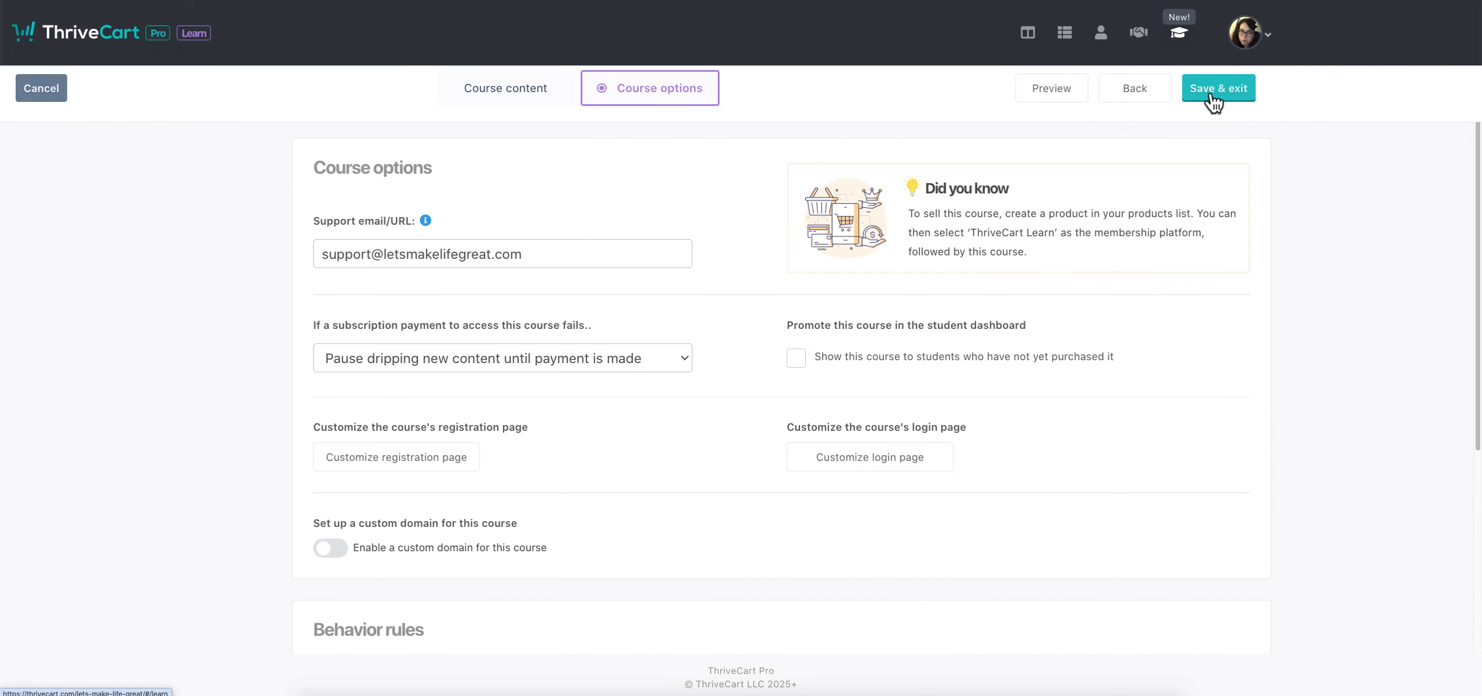
Start a behavior rule triggered when a student gets access, using ConvertKit
scroll(795, 485, down, 5)
scroll(795, 484, up, 5)
scroll(804, 445, down, 5)
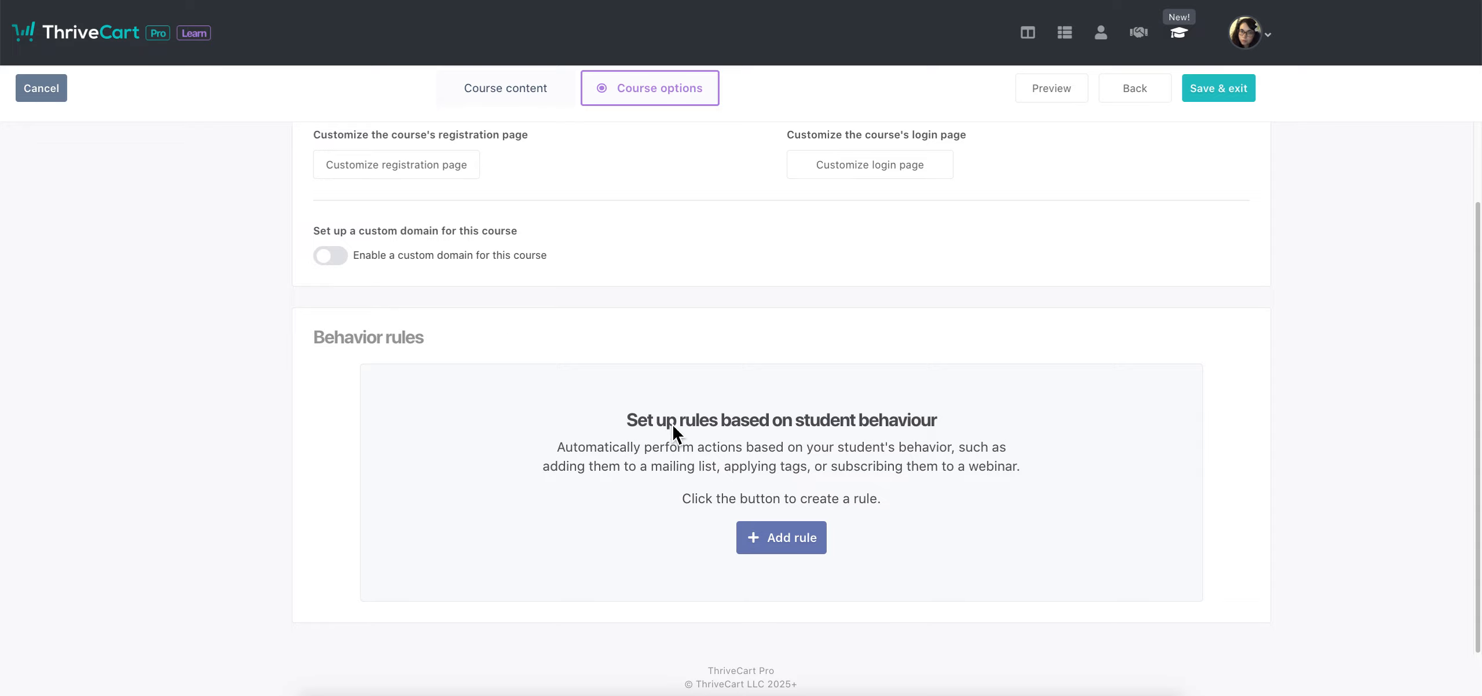
click(788, 538)
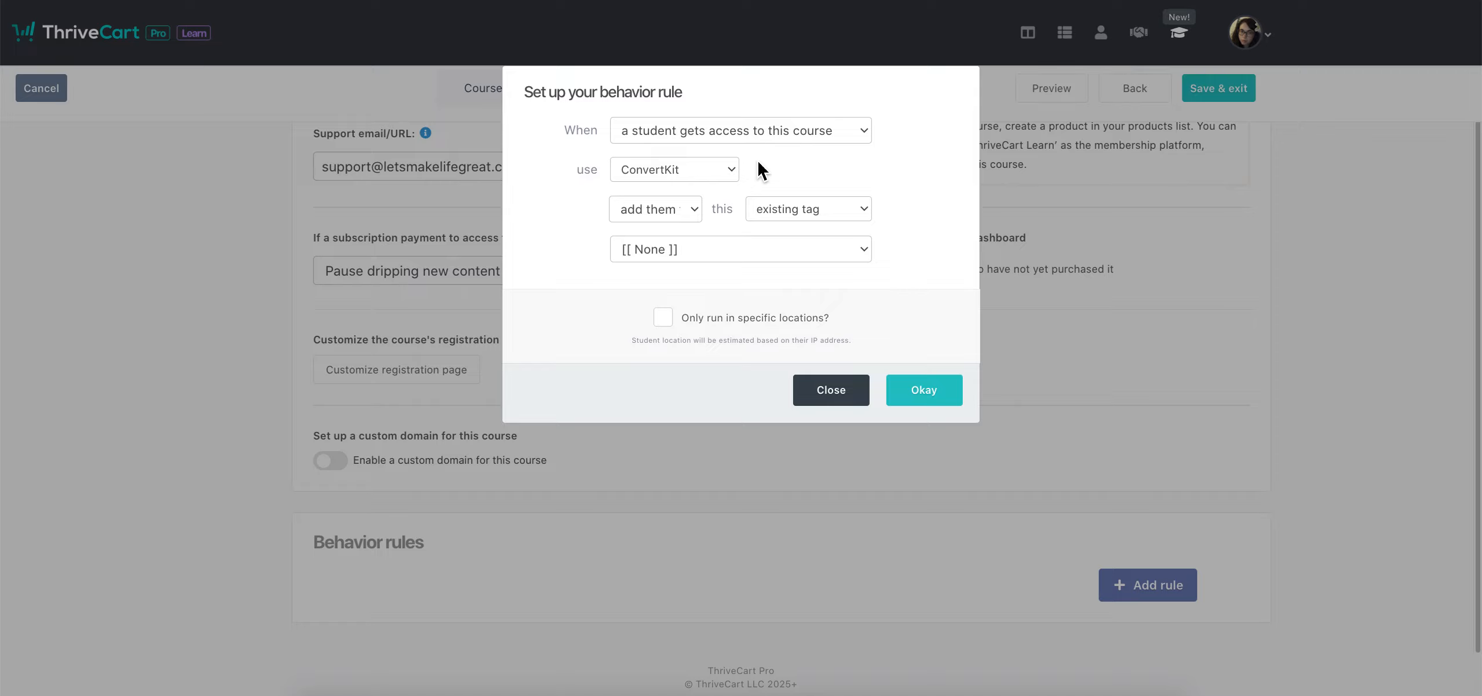
click(694, 137)
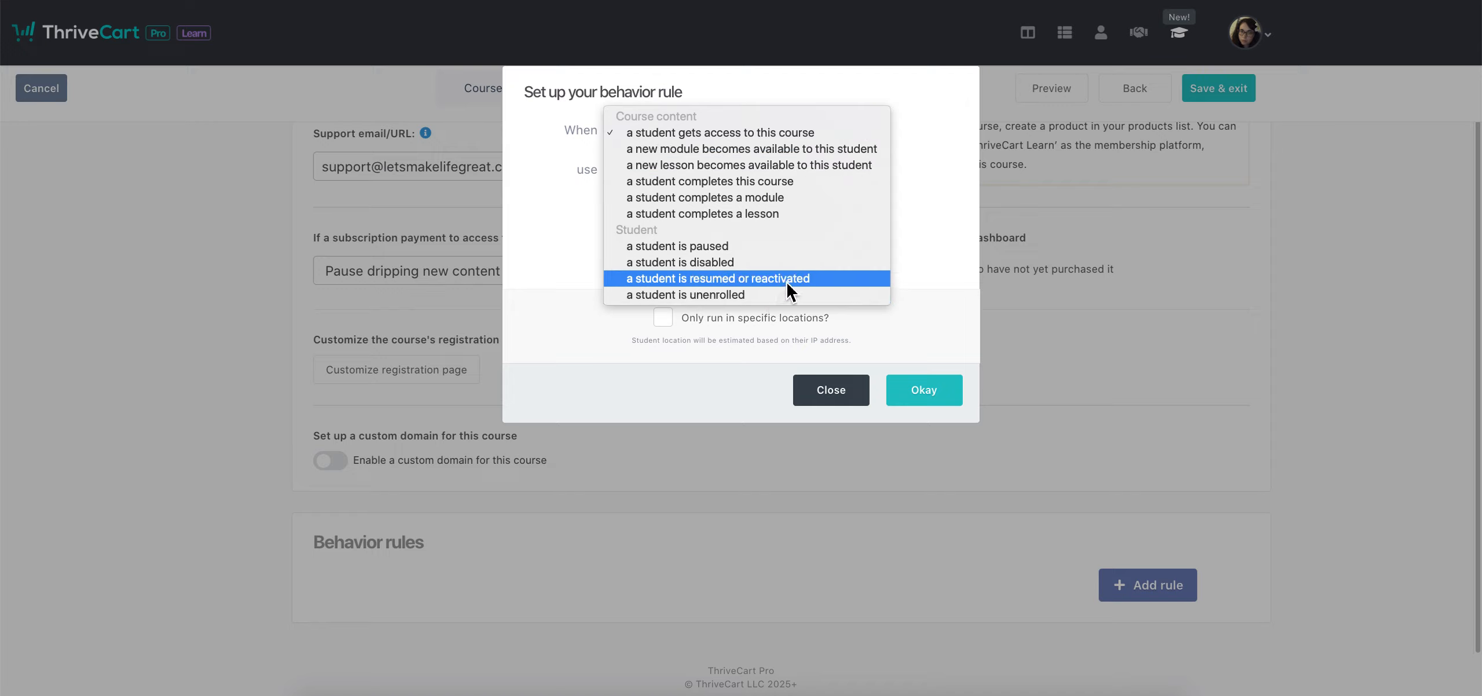
click(986, 174)
click(690, 168)
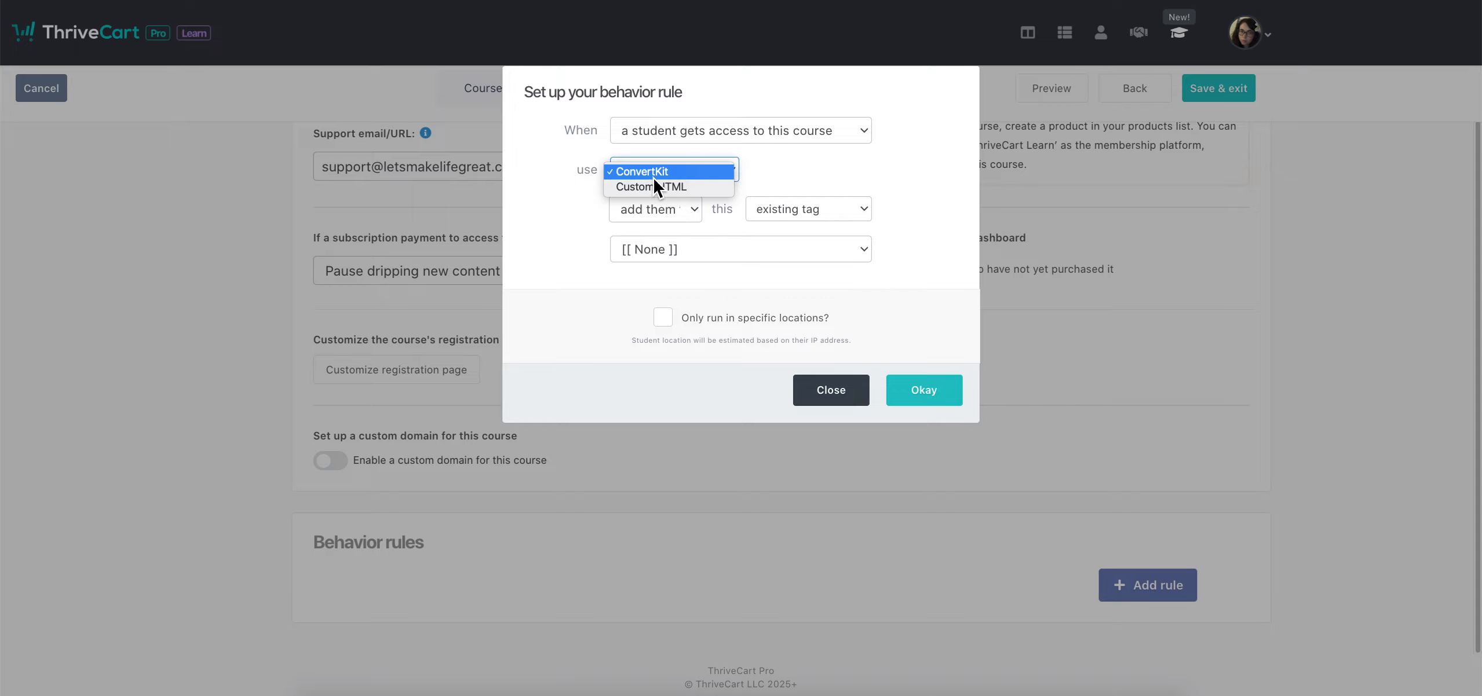
click(774, 169)
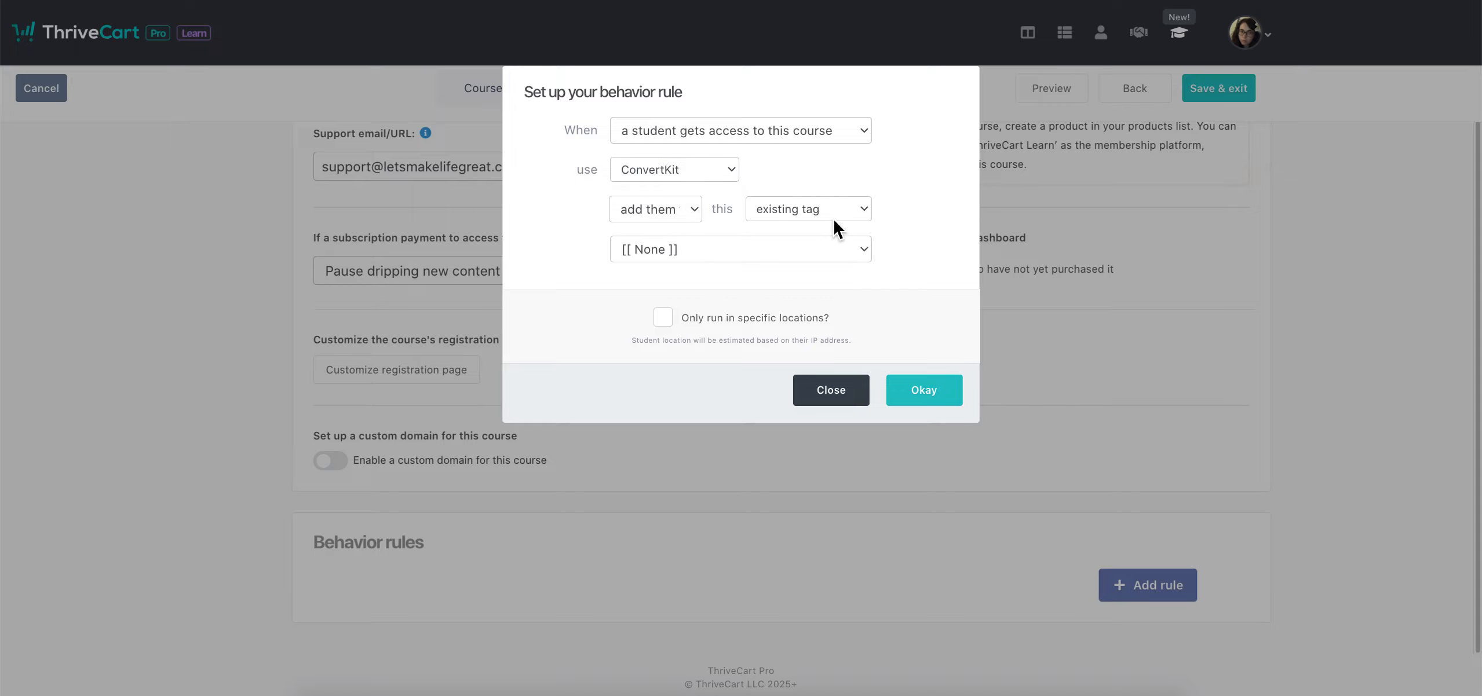
Target an existing ConvertKit tag and add the behavior rule
click(825, 242)
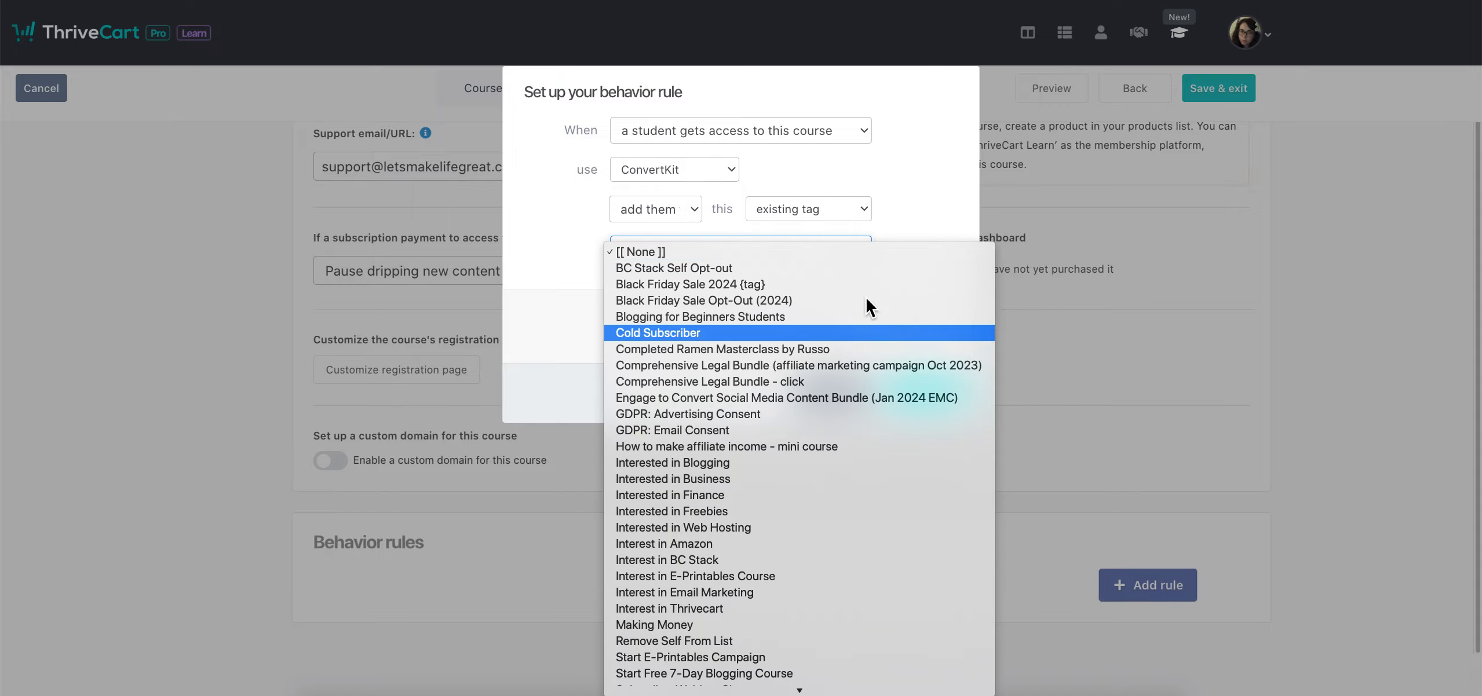
click(887, 191)
click(859, 212)
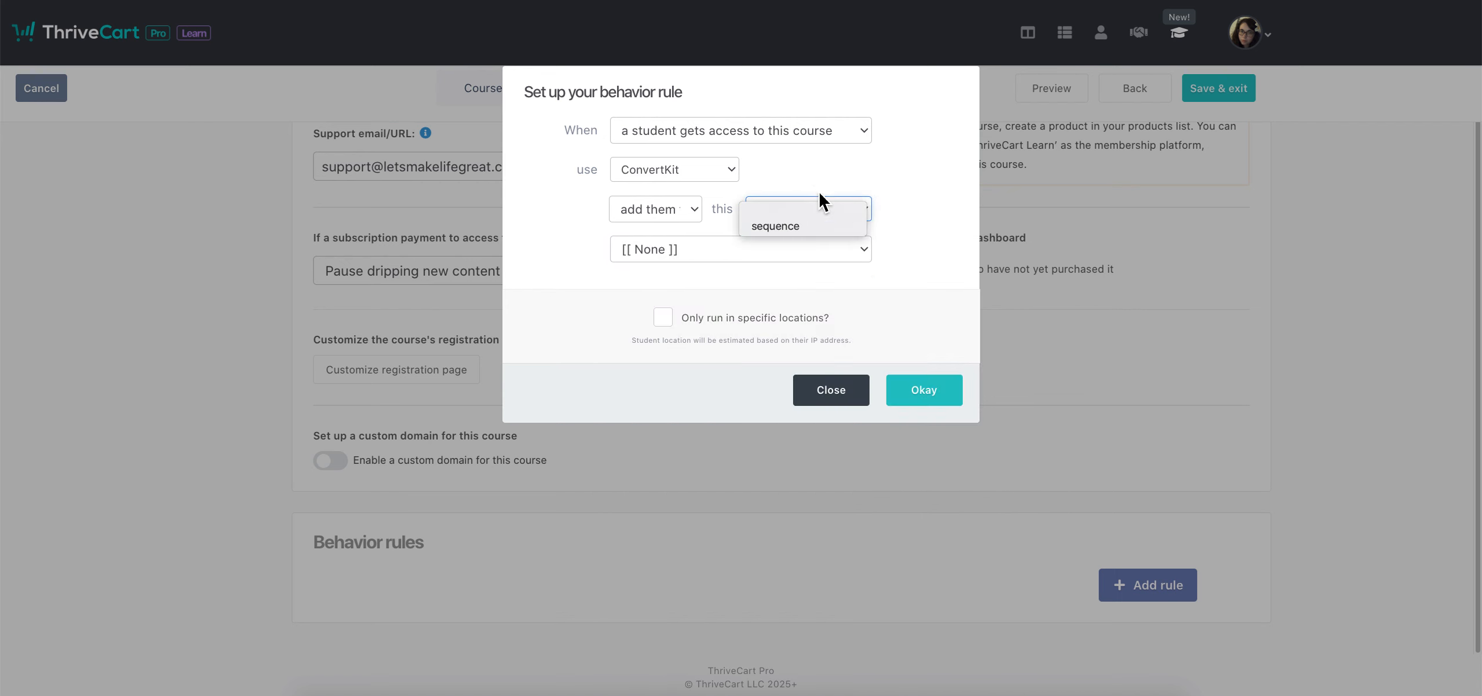
click(873, 164)
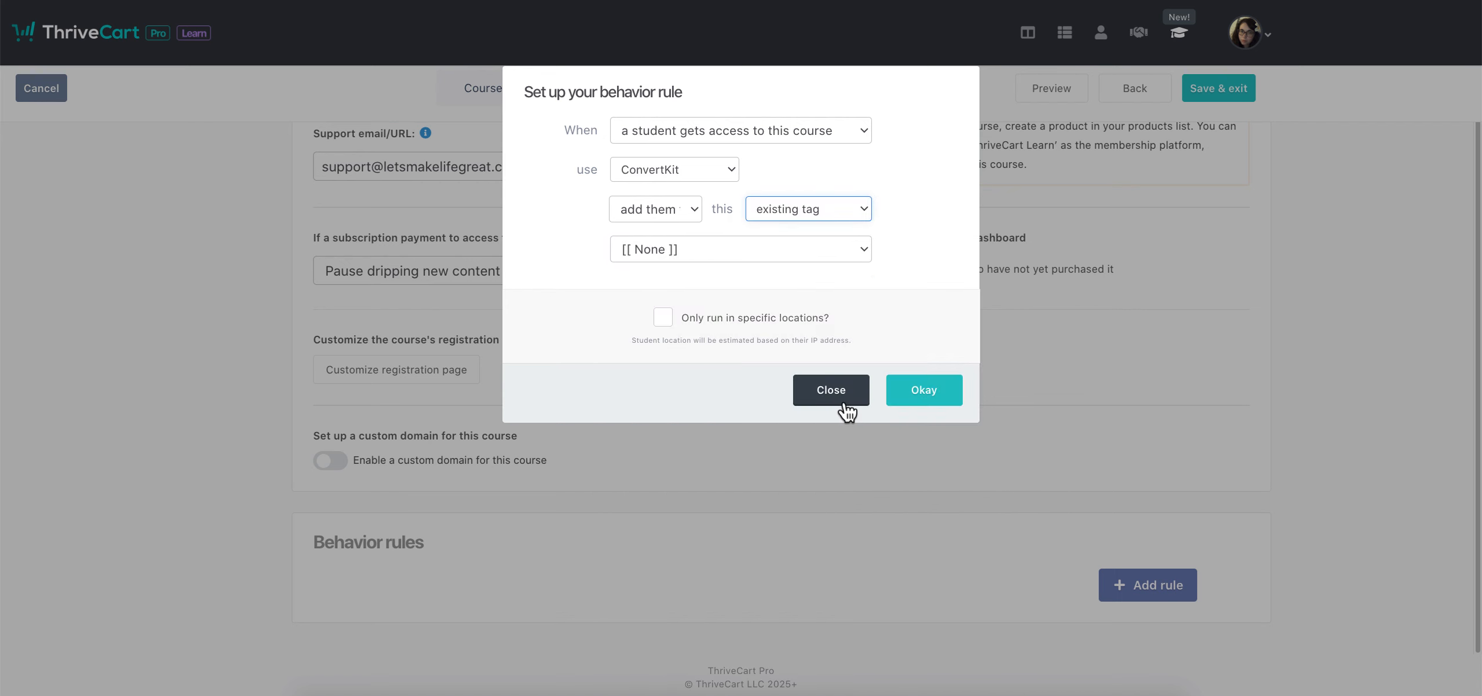
click(899, 390)
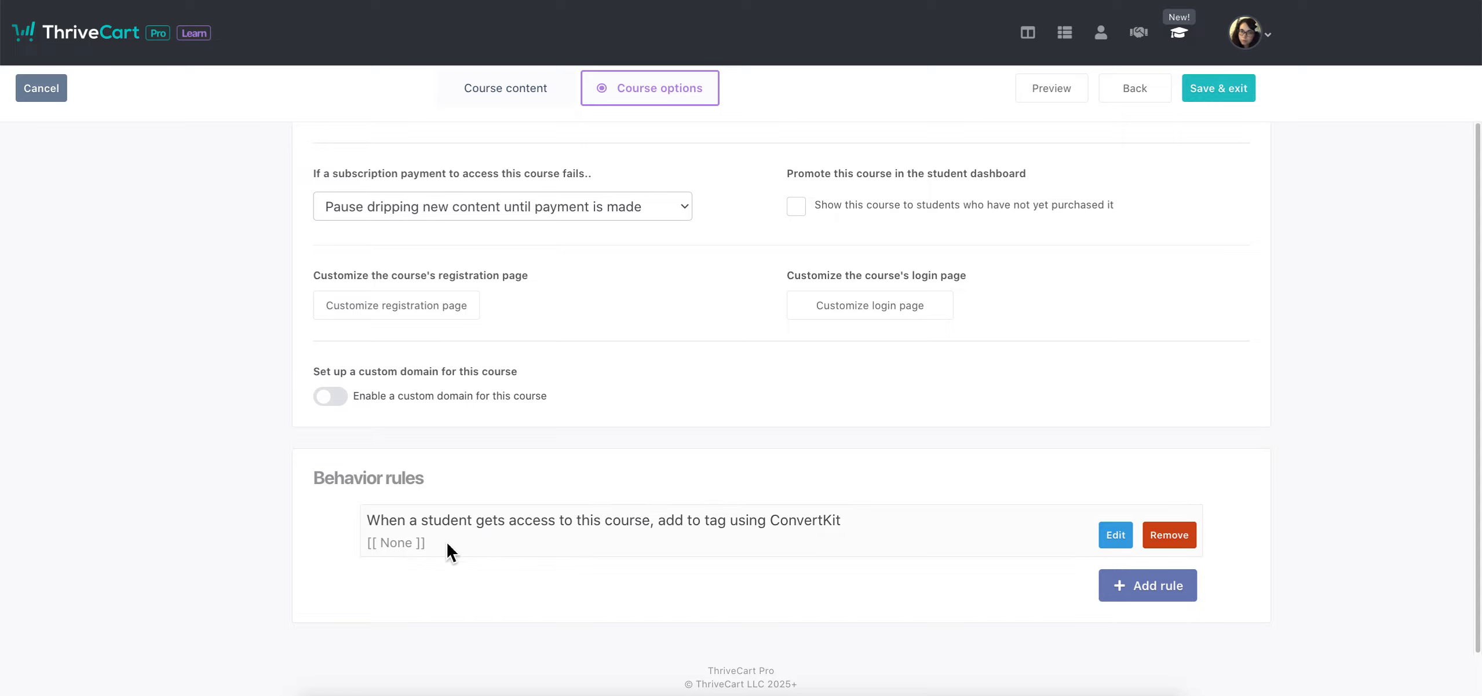
Open a second behavior rule and dismiss it without adding it
click(1176, 602)
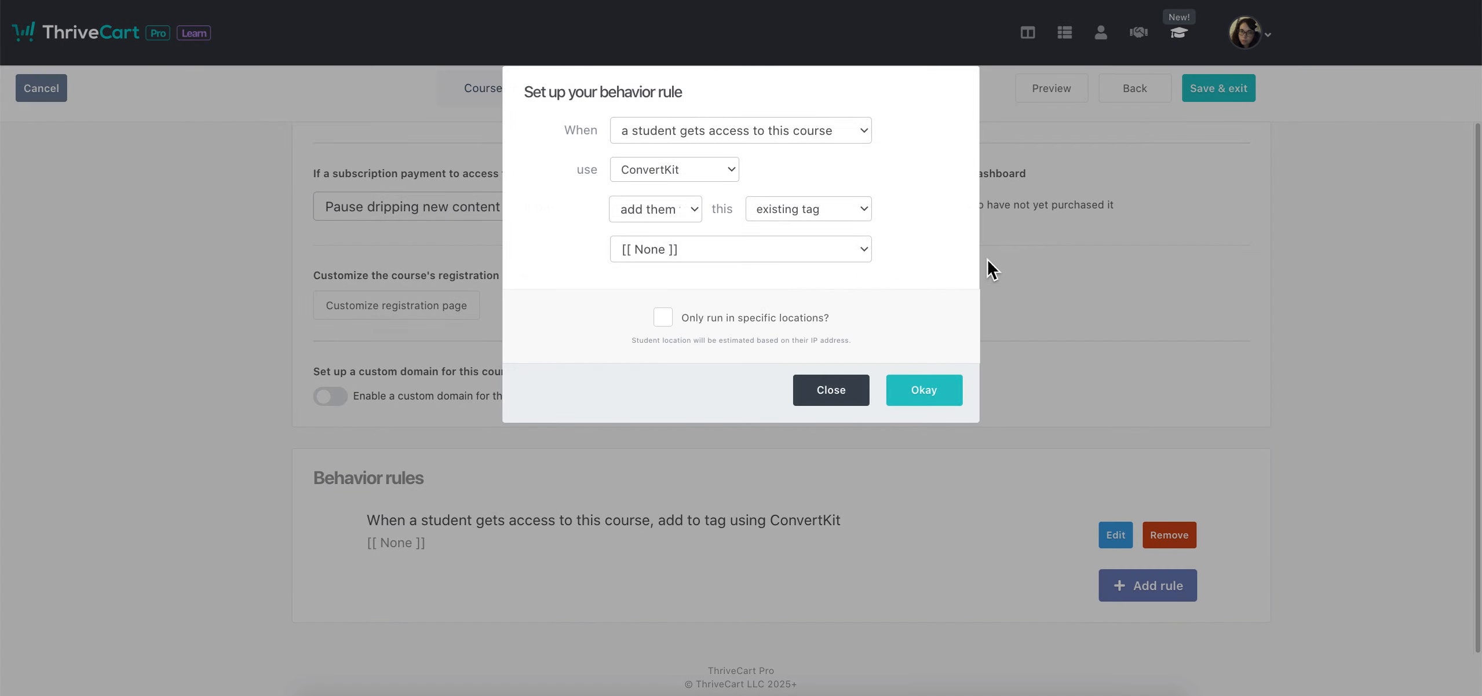
click(852, 404)
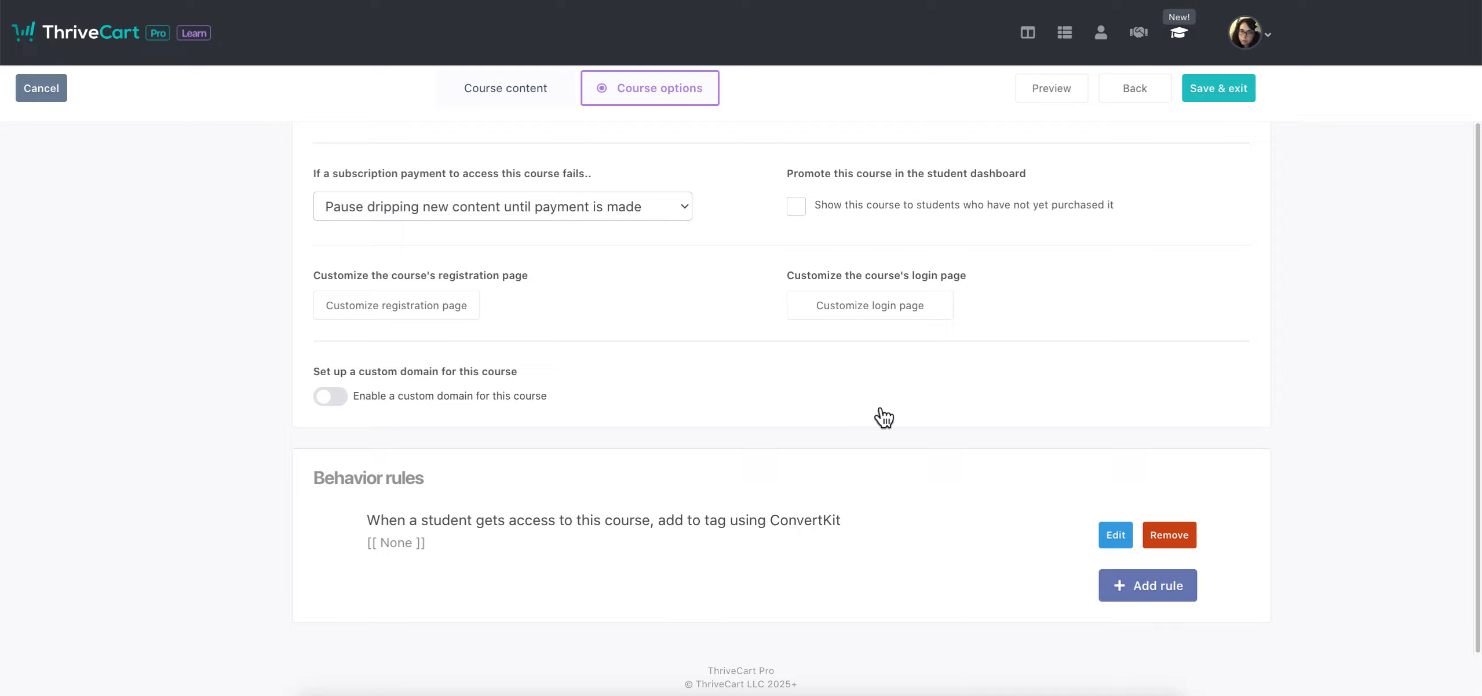
scroll(979, 411, up, 3)
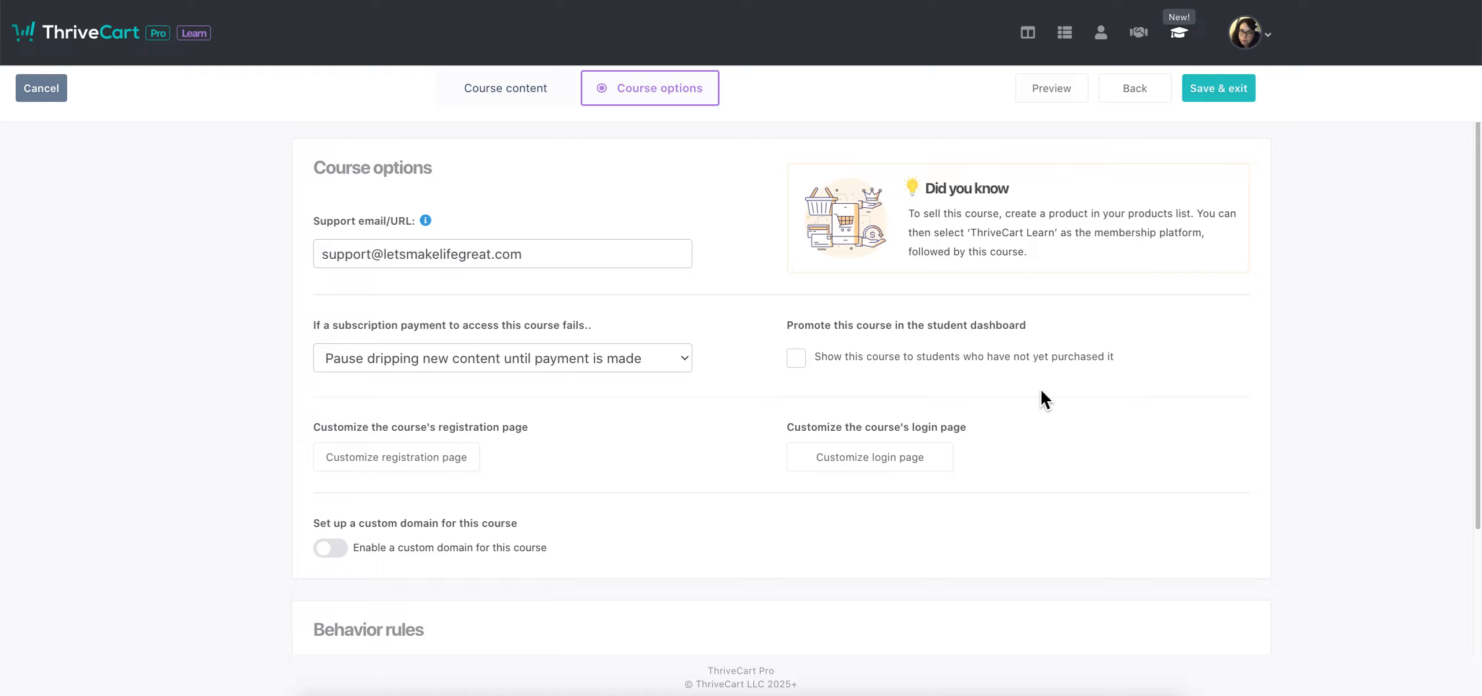
Save and exit the course, then create a new Digital product from Products
click(1223, 90)
click(707, 280)
click(859, 36)
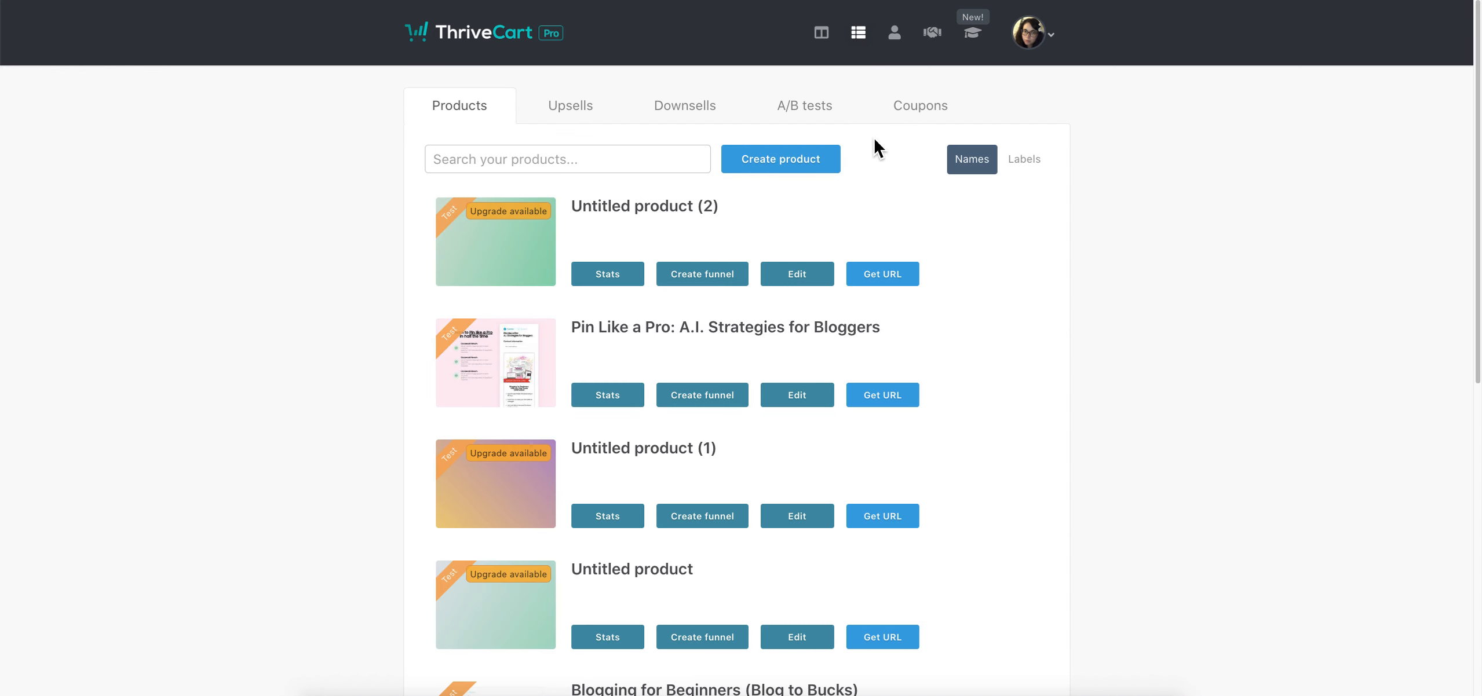
click(770, 173)
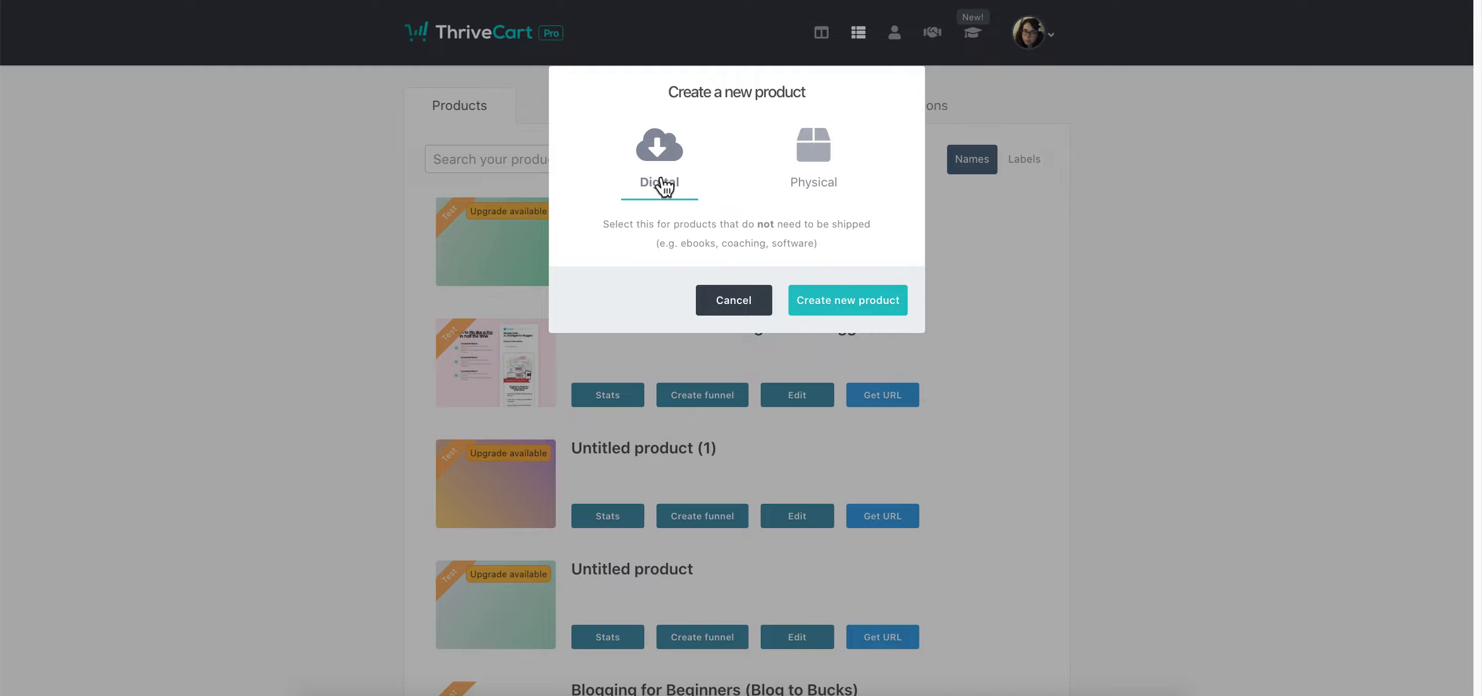
click(814, 169)
click(684, 149)
click(898, 310)
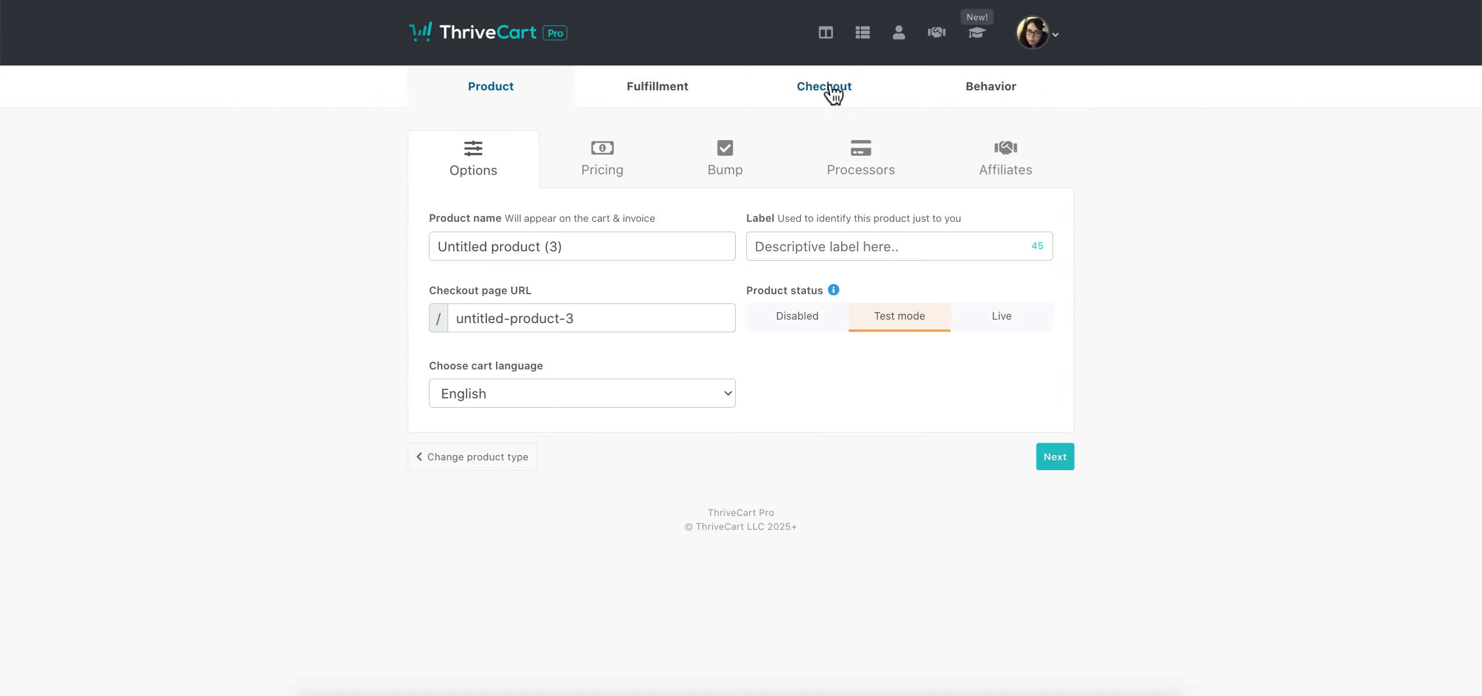
Name the product 'This is my course name: if your course name is too long it won't show up'
click(635, 243)
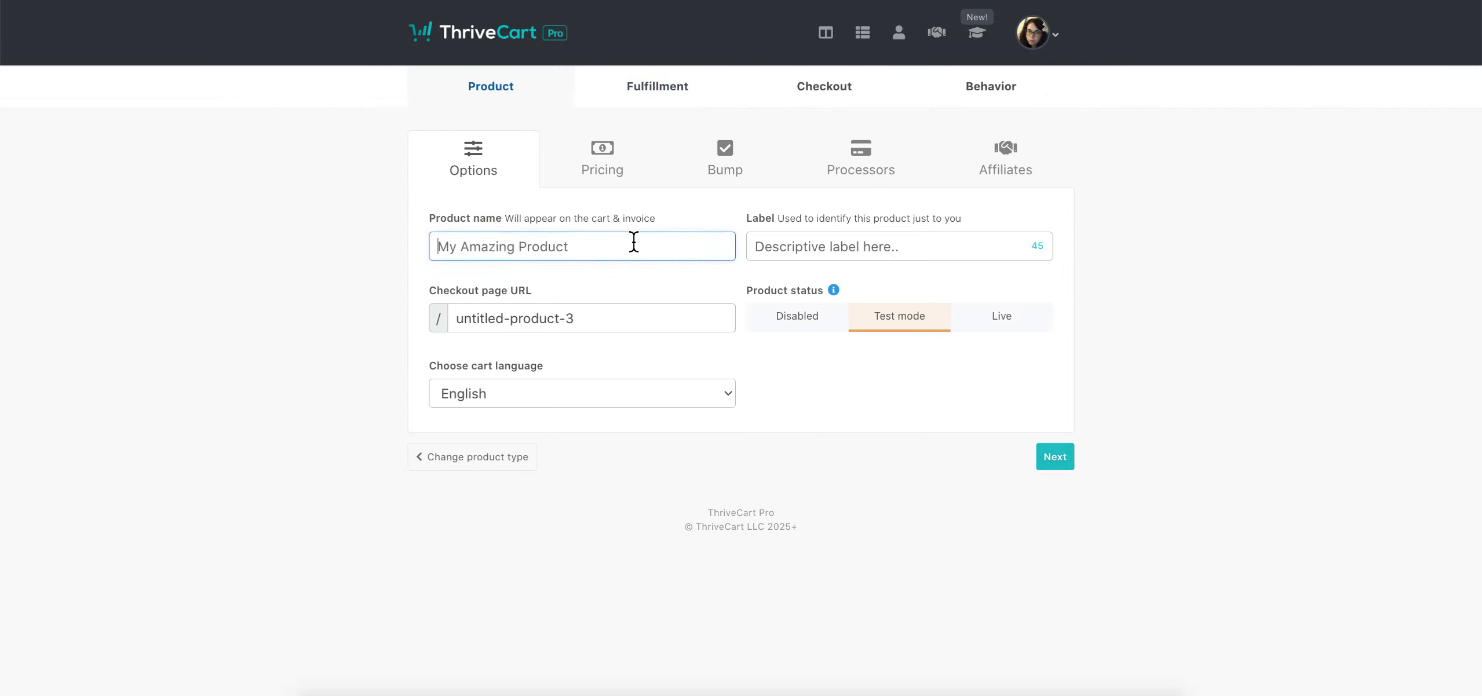
text(Th)
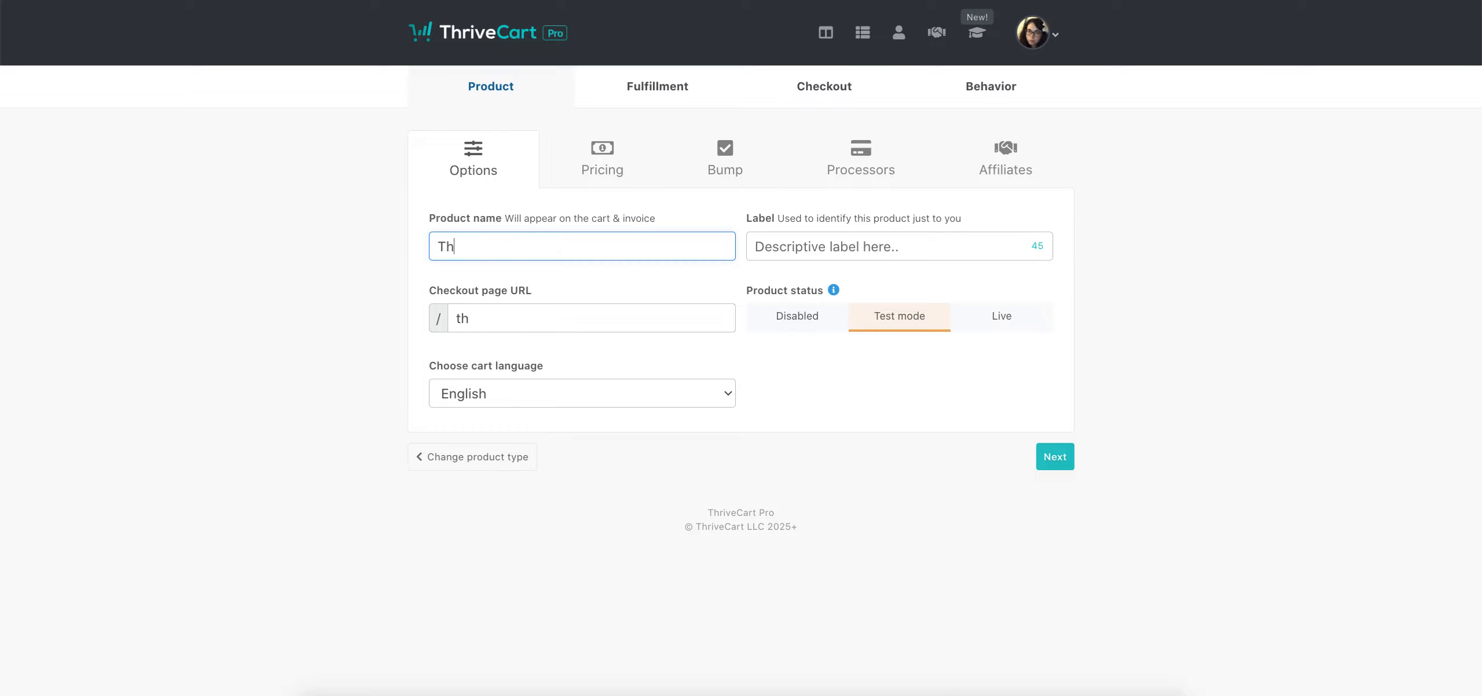
text(is is my course name)
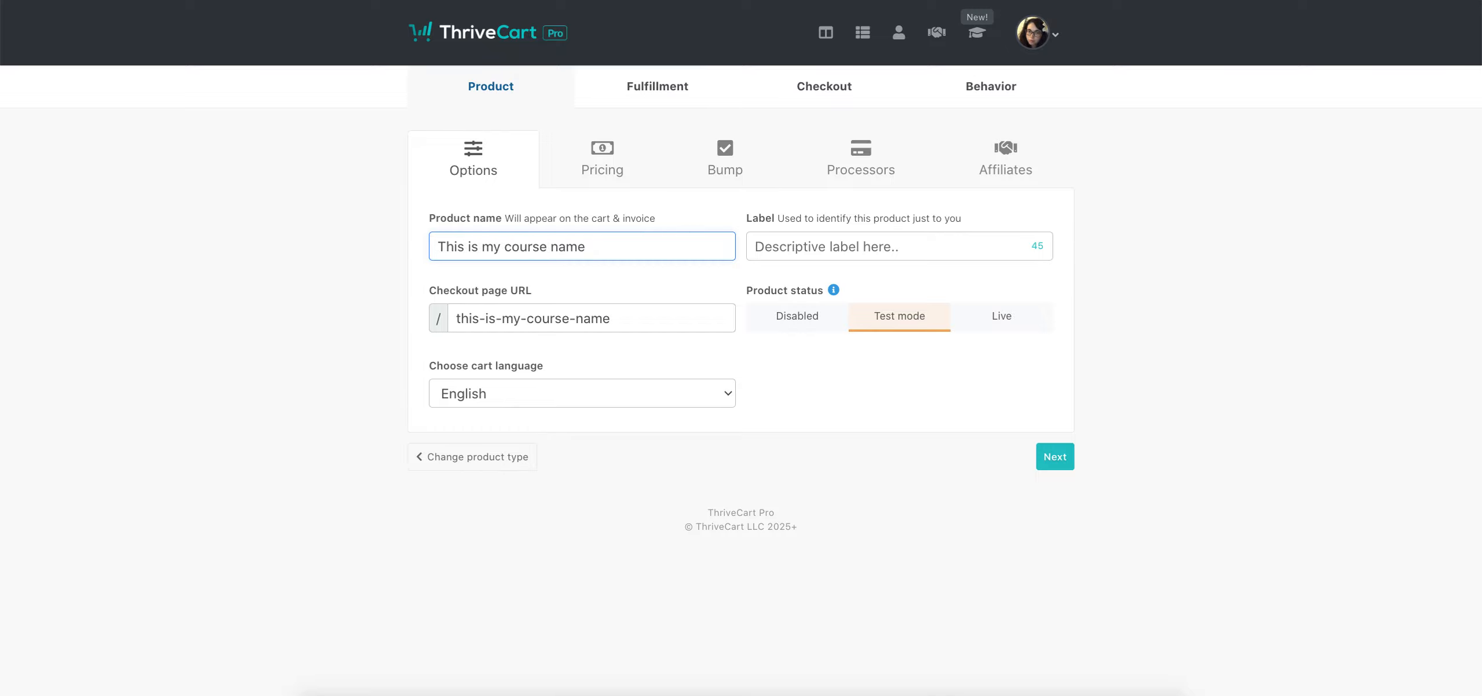
text(: if your course )
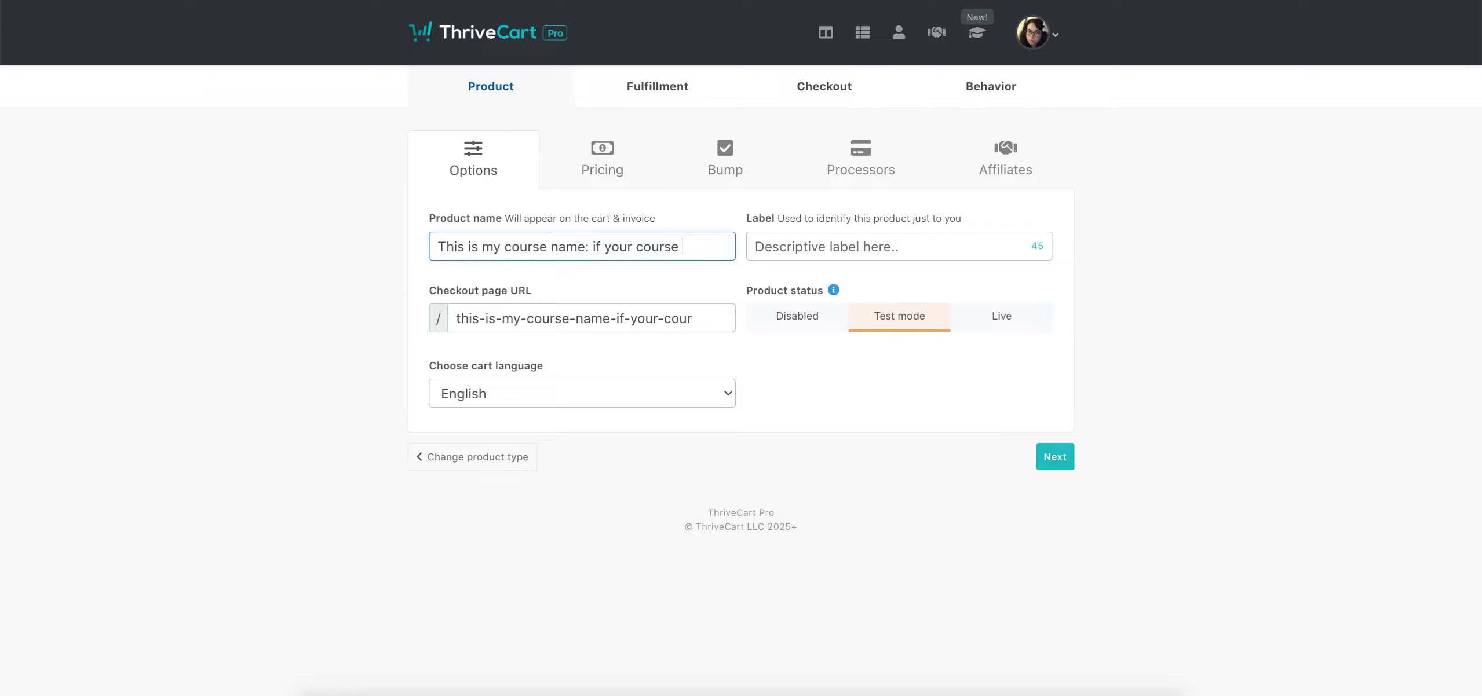
text(name is too long it won't show up)
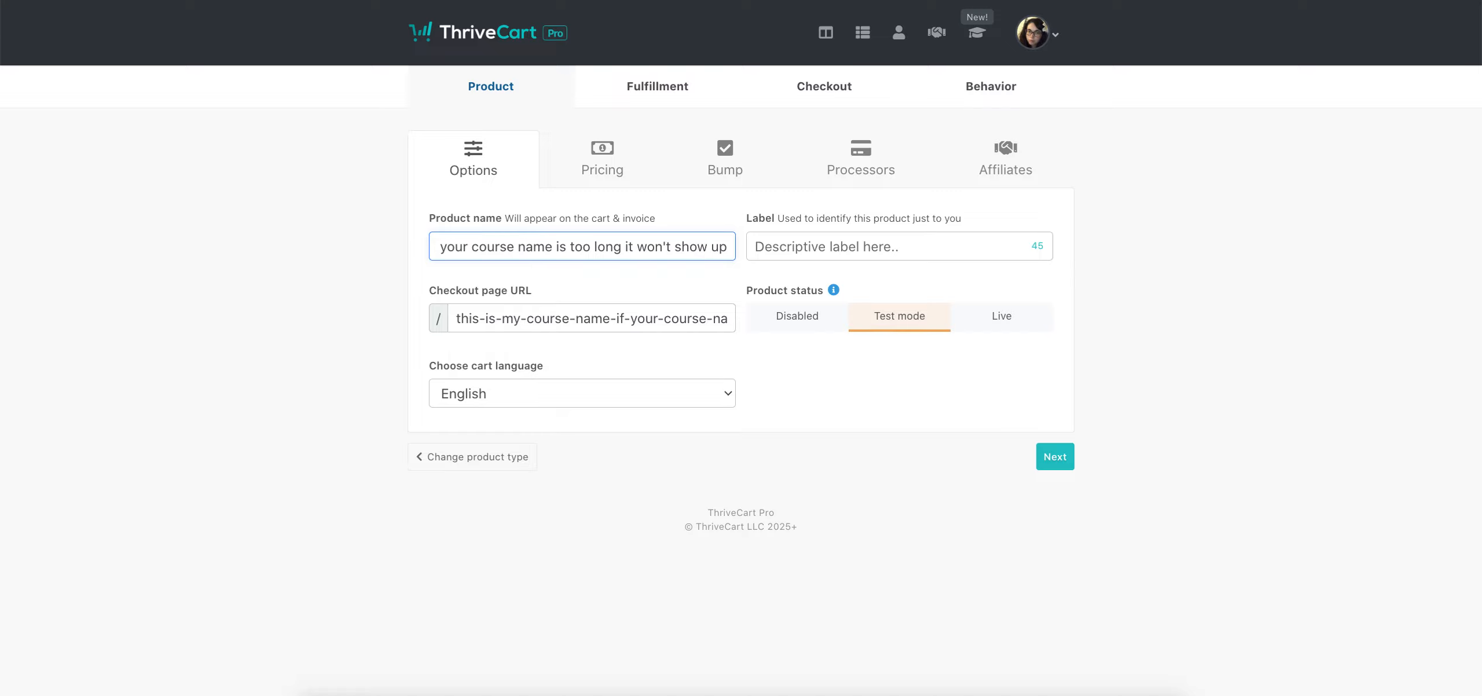
drag(678, 248, 354, 263)
Shorten the checkout page URL to this-is-my-course-name
click(650, 323)
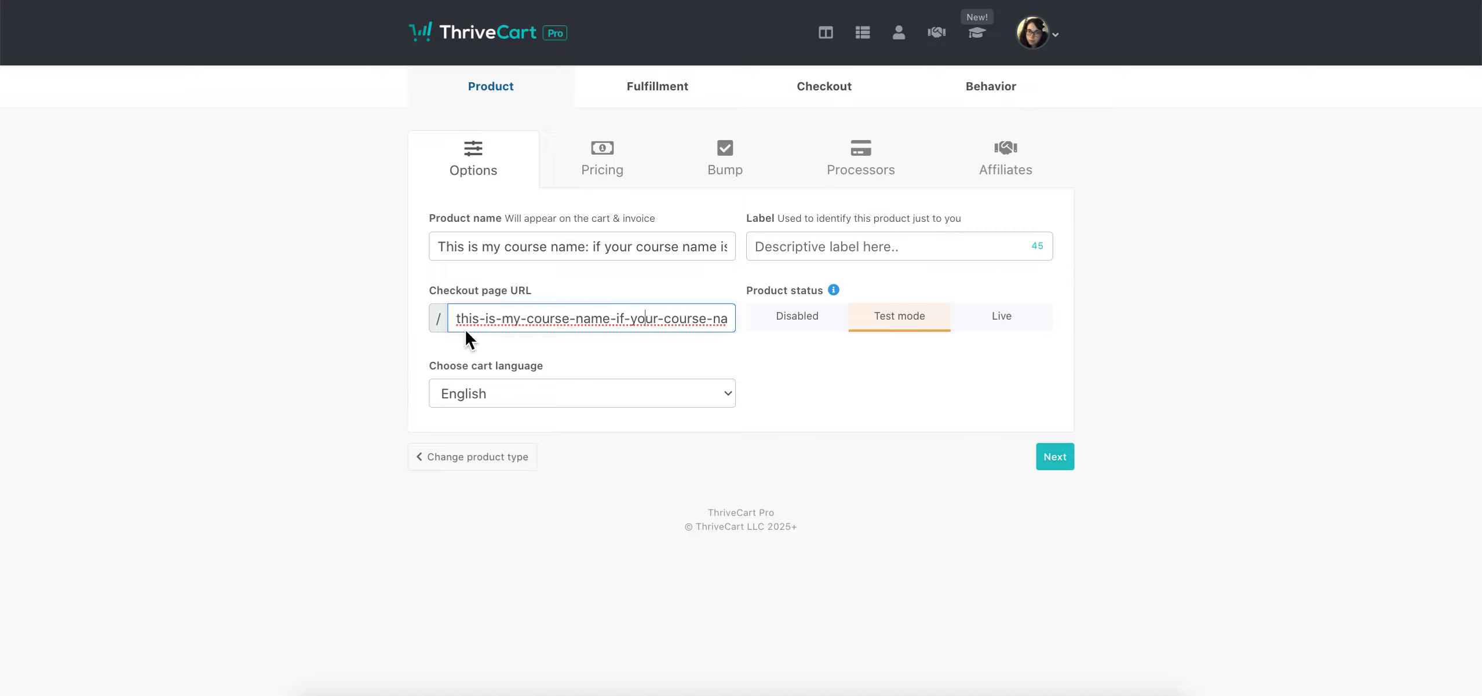
click(1055, 457)
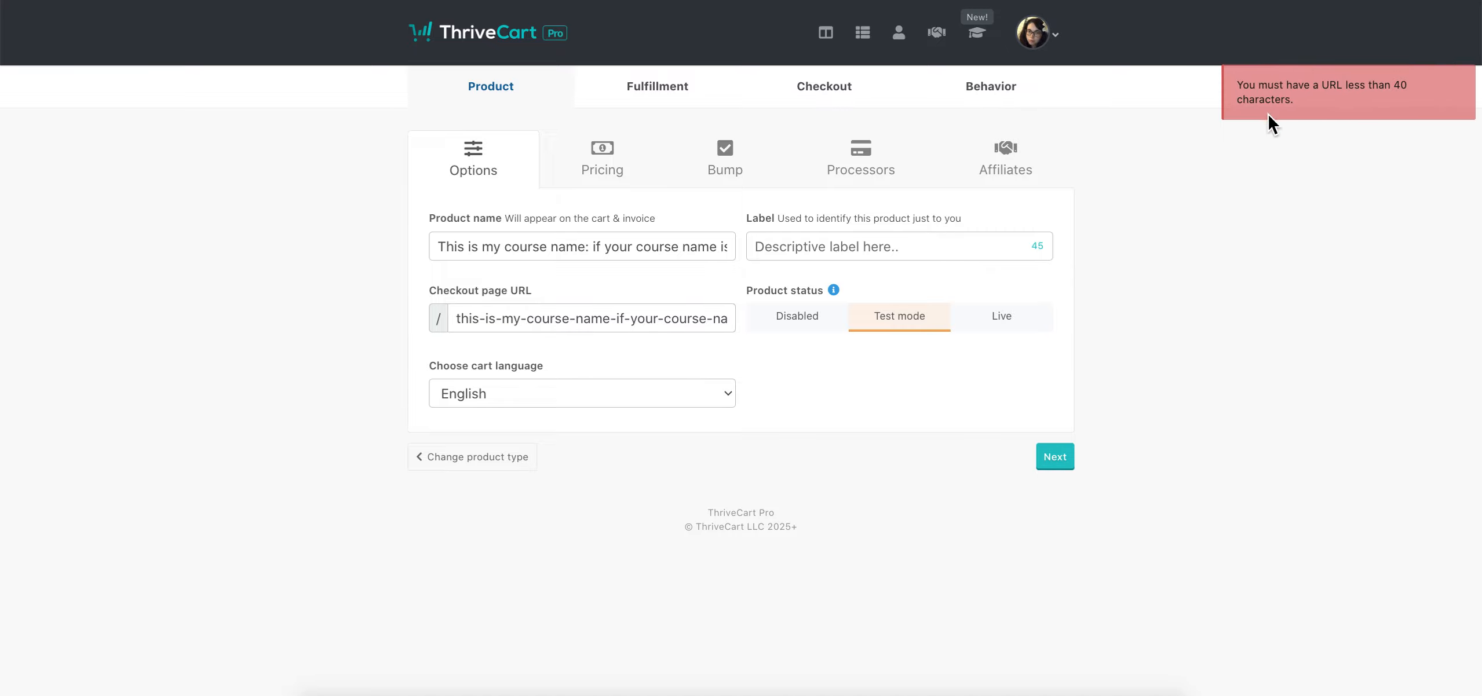
click(638, 313)
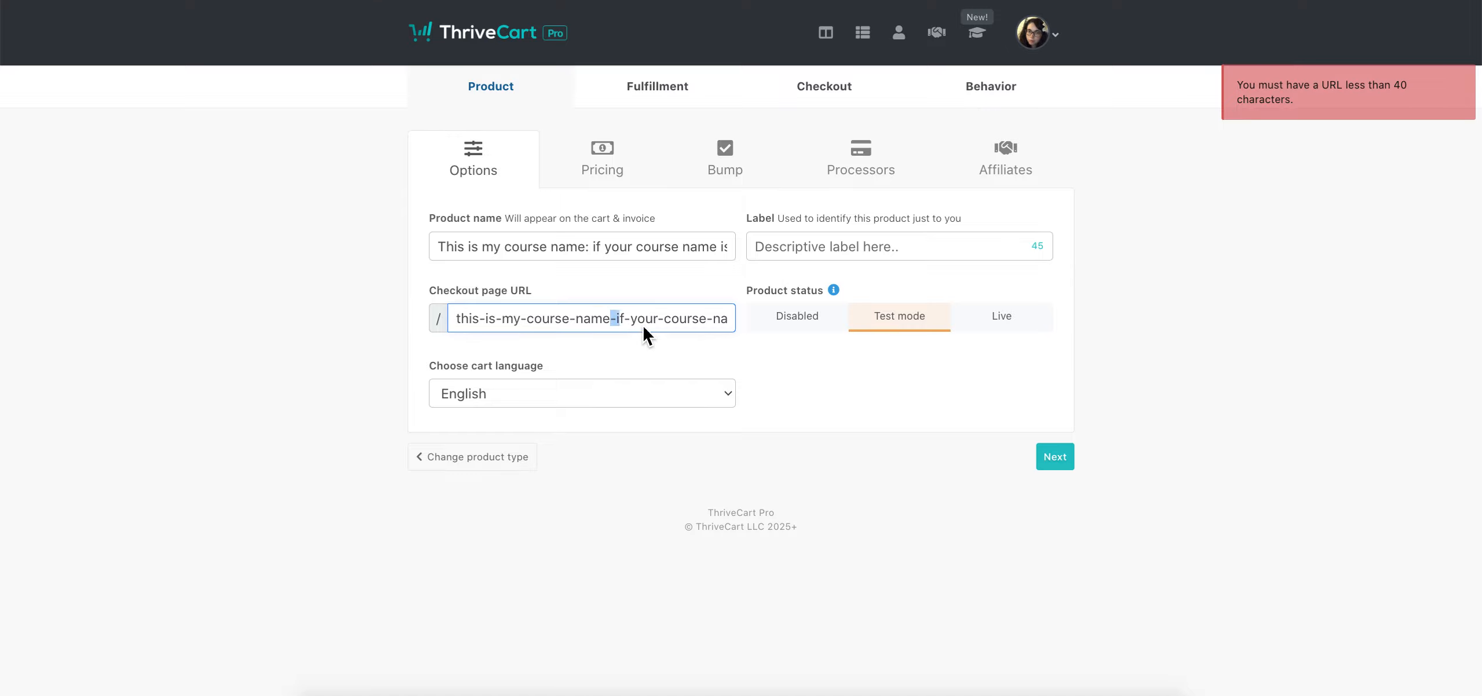
drag(643, 333, 870, 341)
key(BackSpace)
click(755, 397)
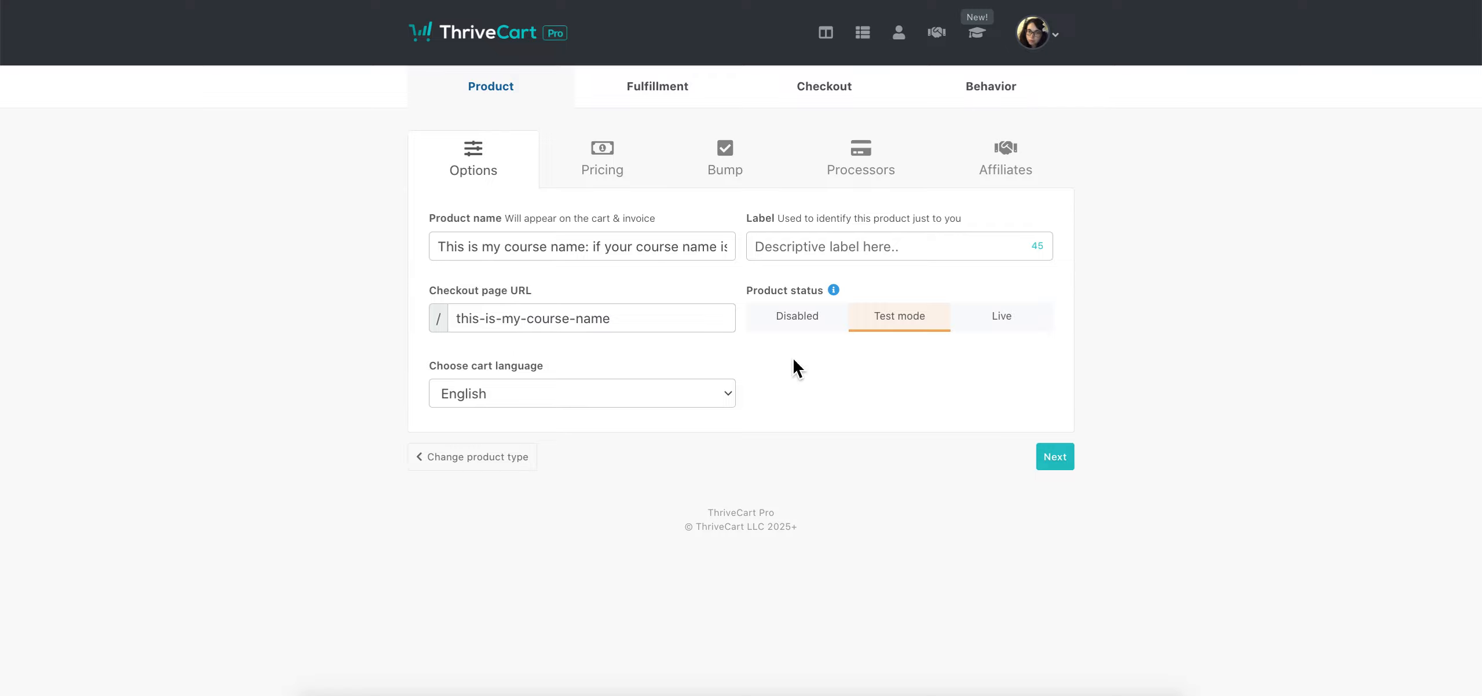
Label the product 'This is for a test run'
click(918, 248)
text(This is for)
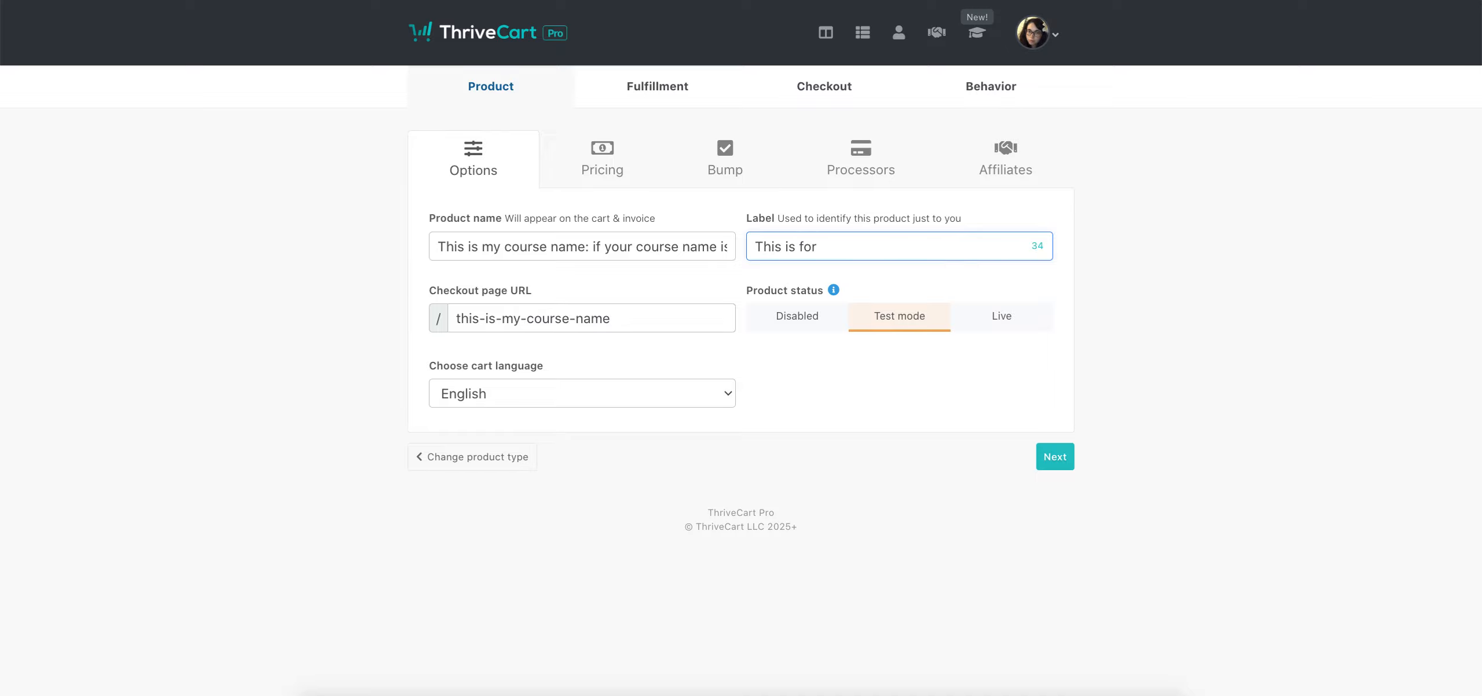
text( a test run)
click(936, 399)
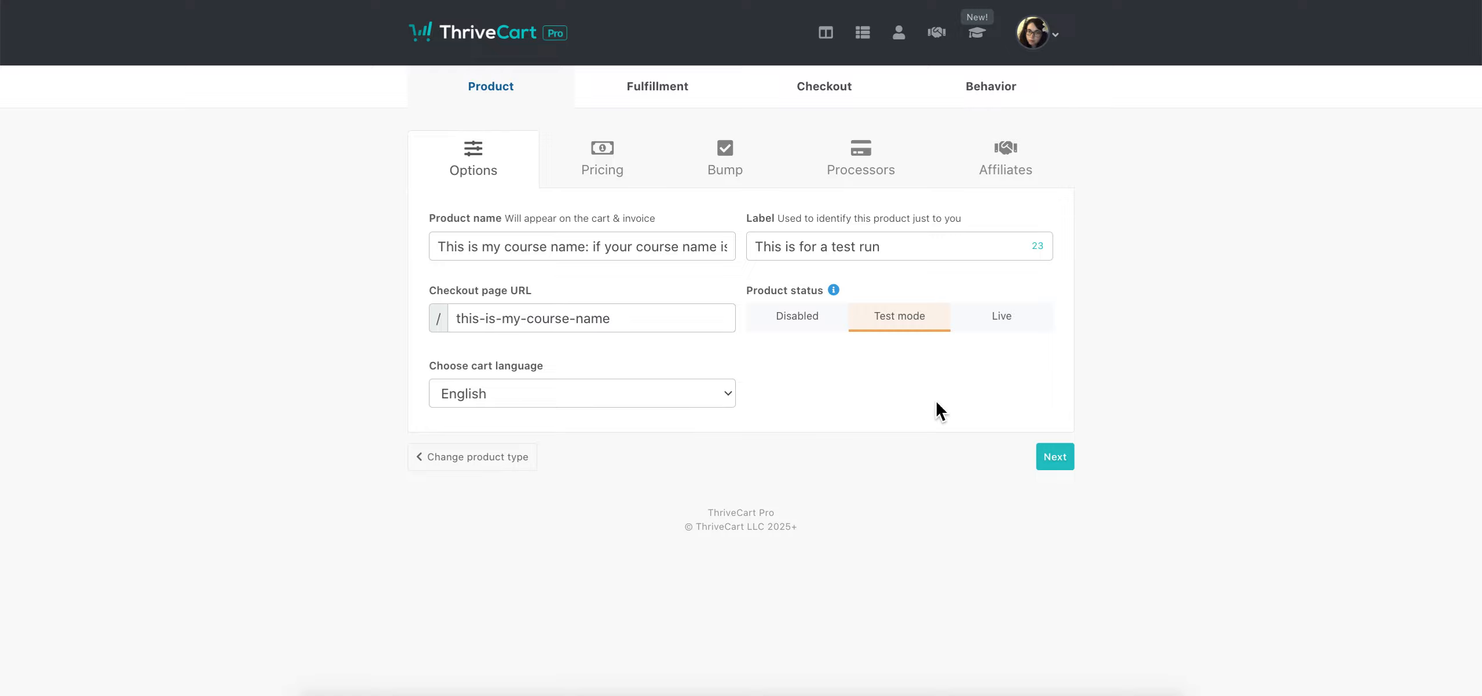
Leave the product status on Test mode and continue to pricing
click(1008, 332)
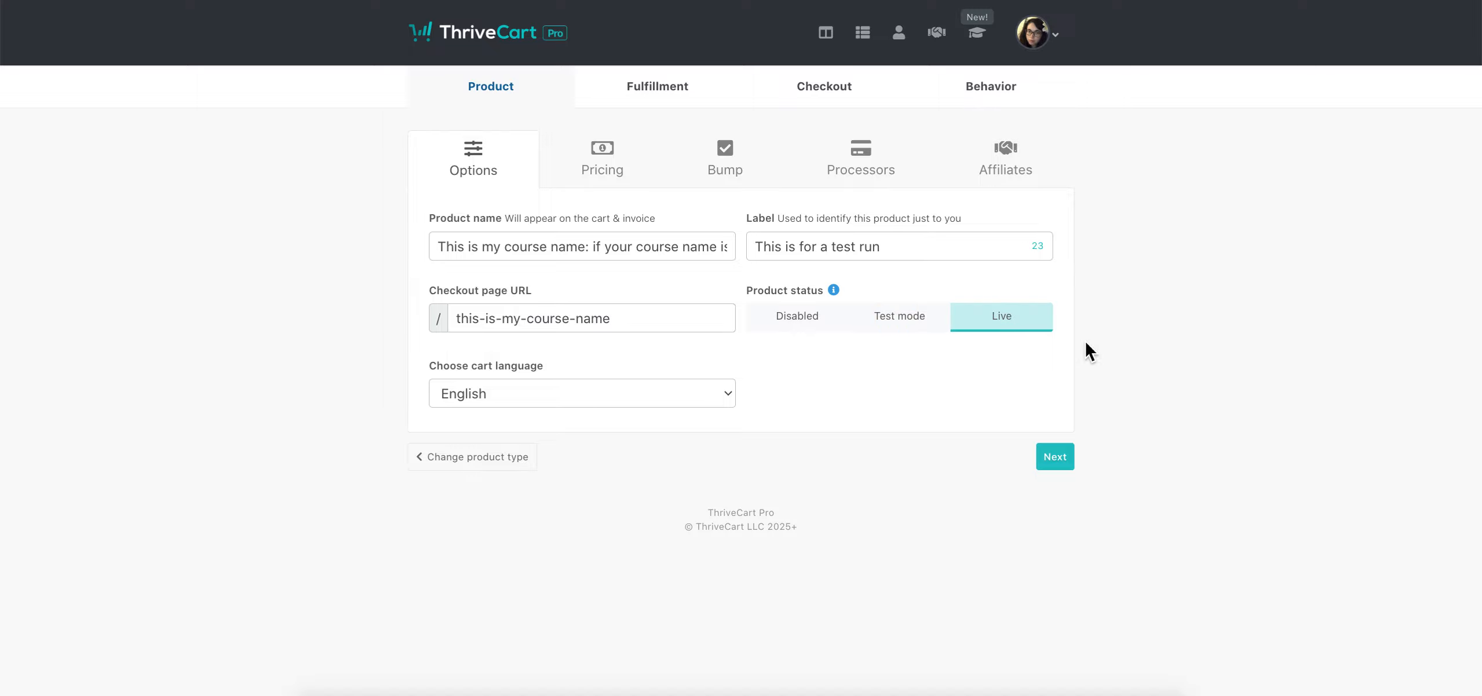
click(933, 322)
click(798, 313)
click(915, 310)
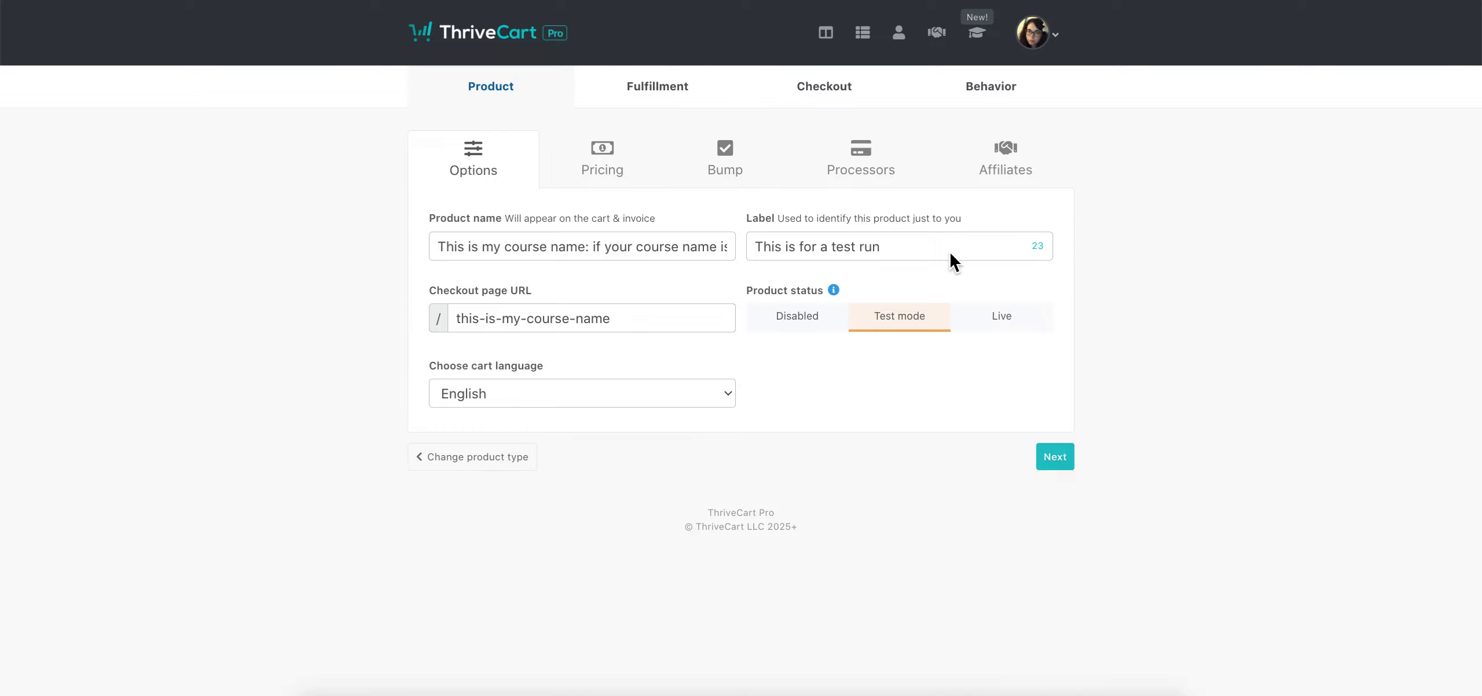
click(1068, 457)
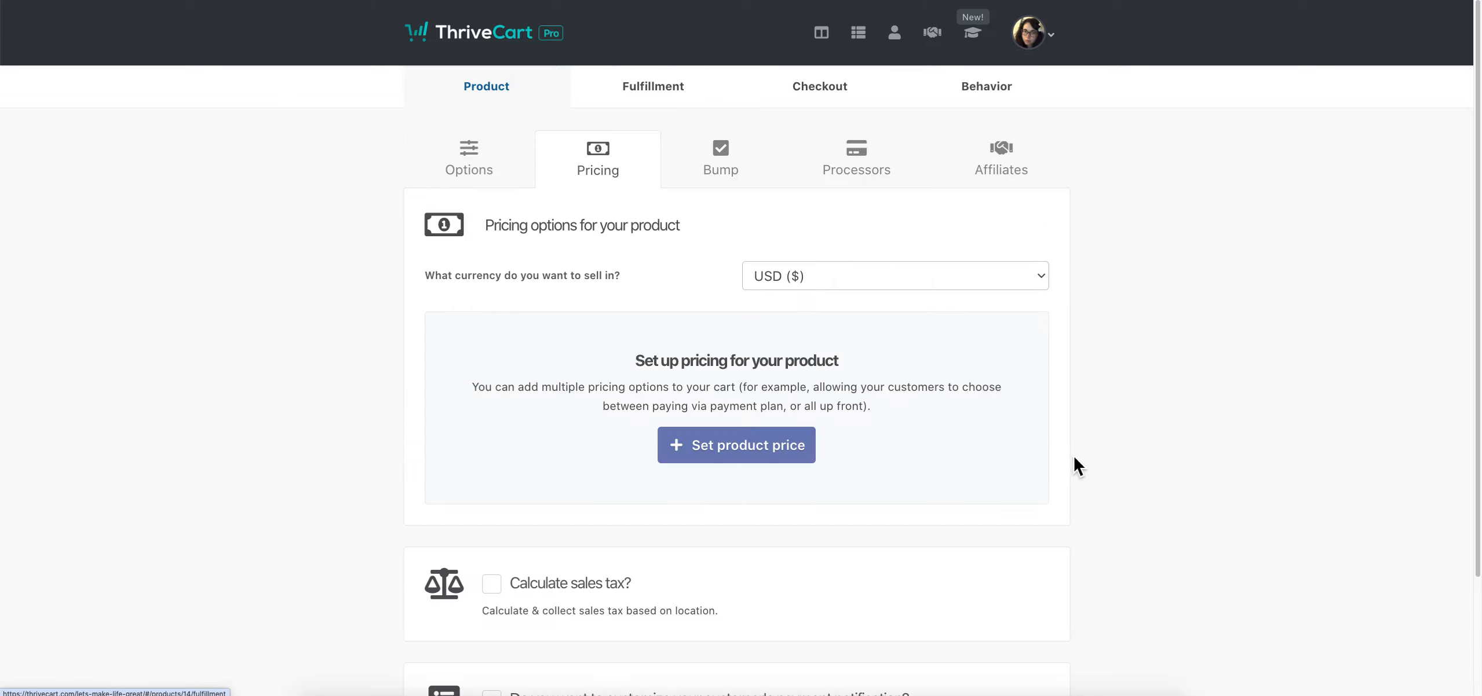
Keep USD ($) as the selling currency and bring up Set product price
click(847, 272)
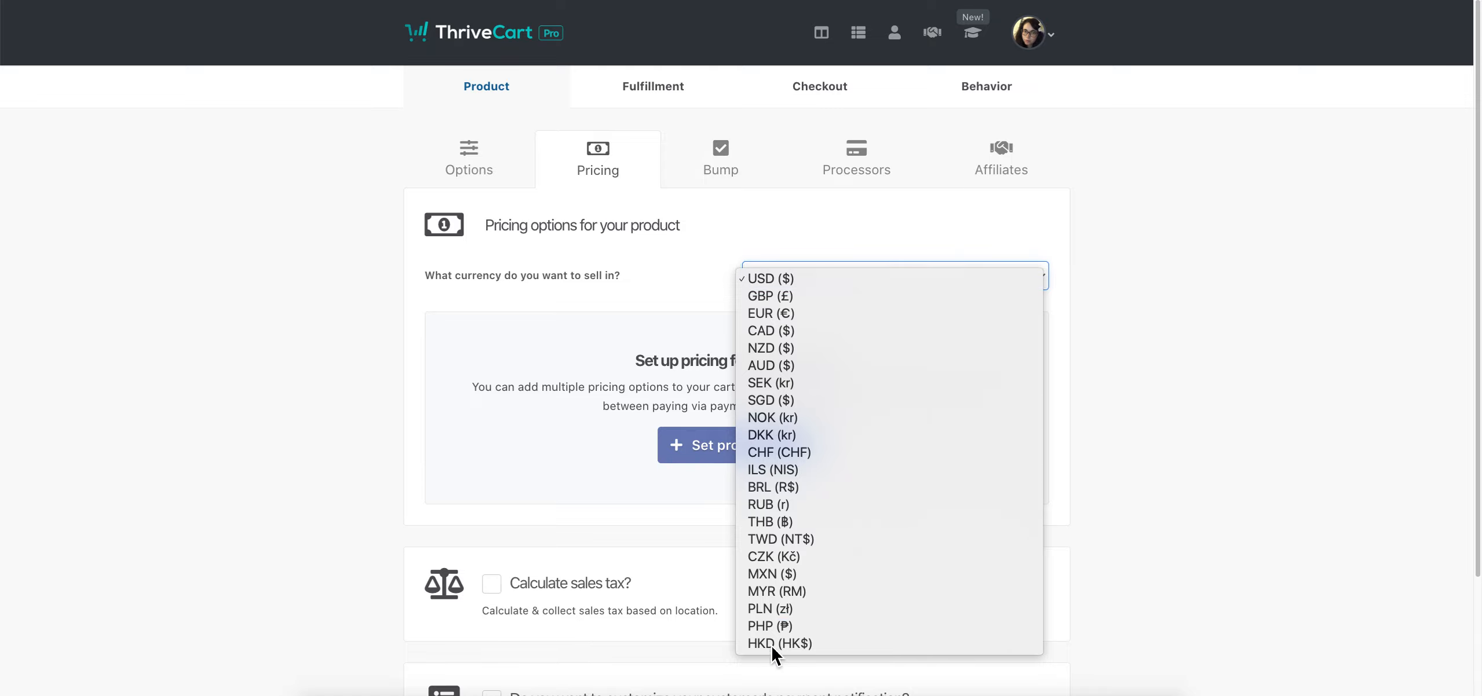
click(1126, 352)
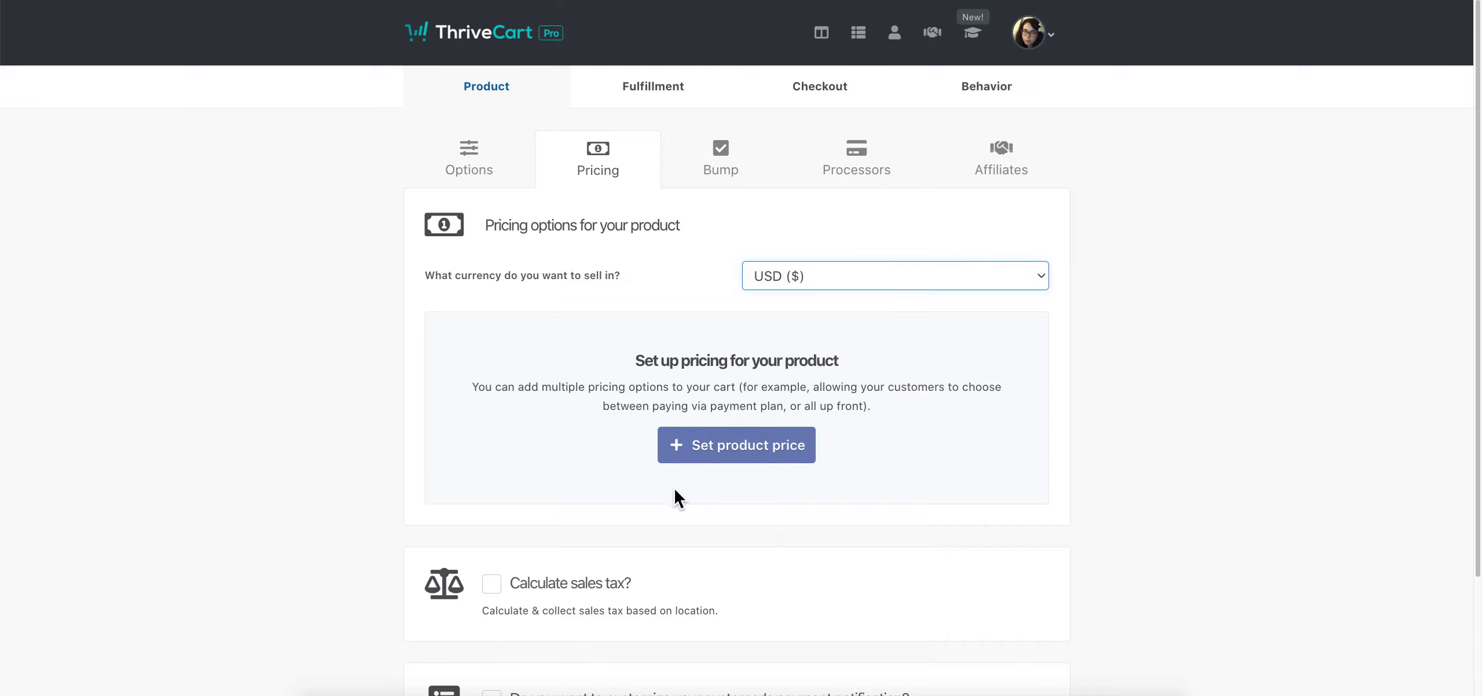
click(695, 455)
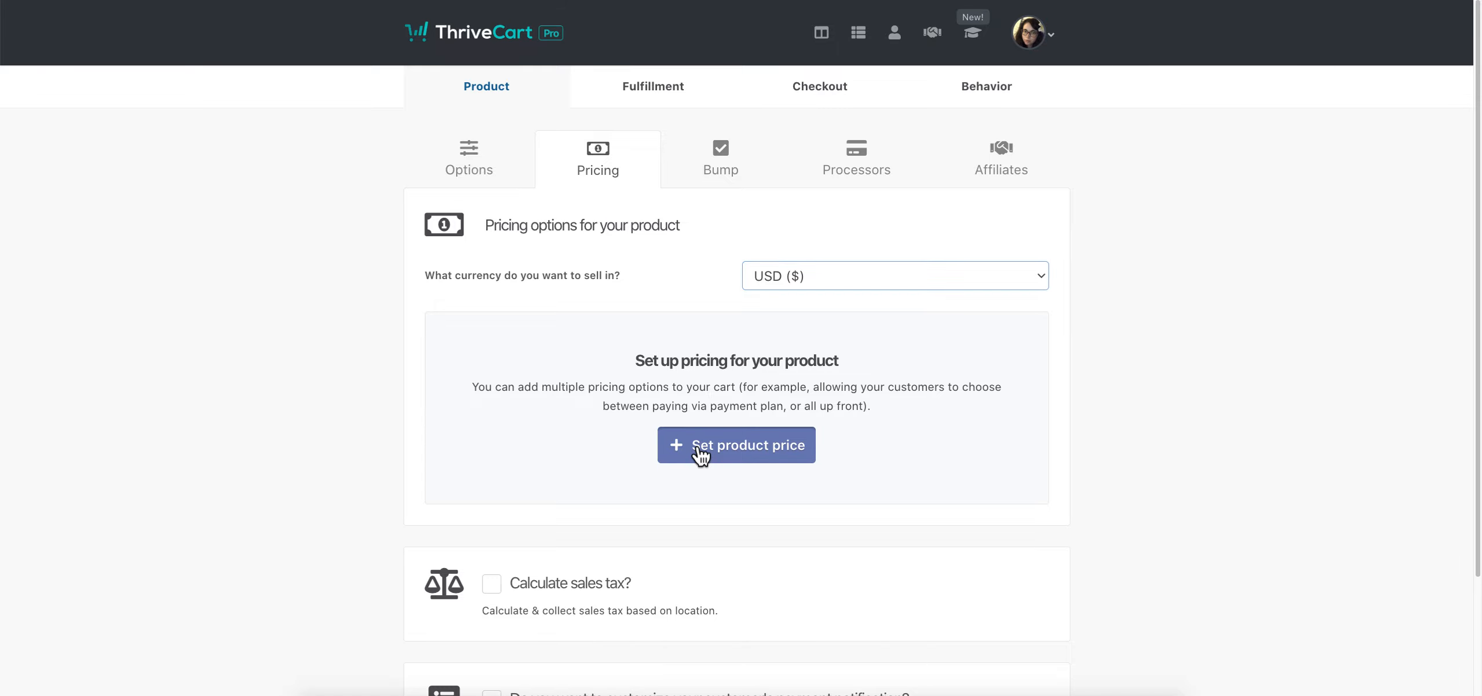
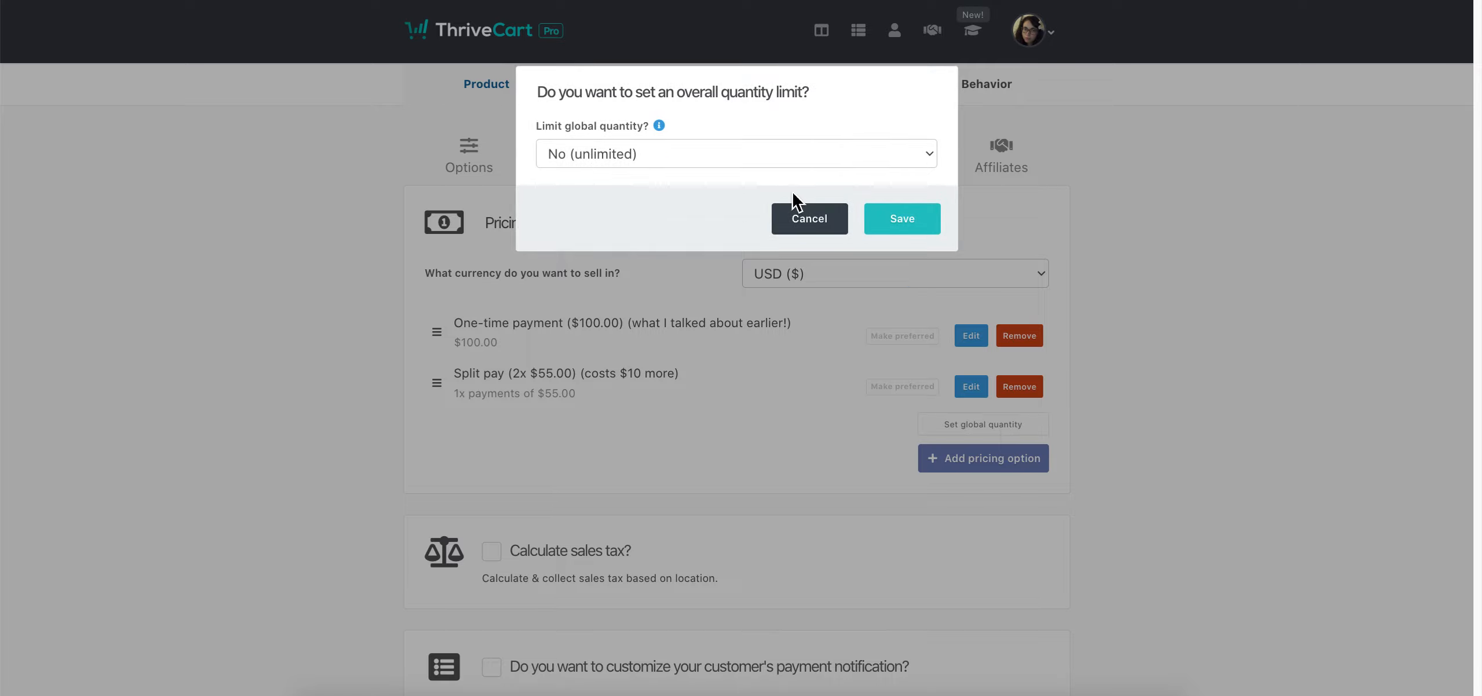
Try capping the global quantity at a number, then cancel so no overall limit applies
click(680, 175)
click(800, 160)
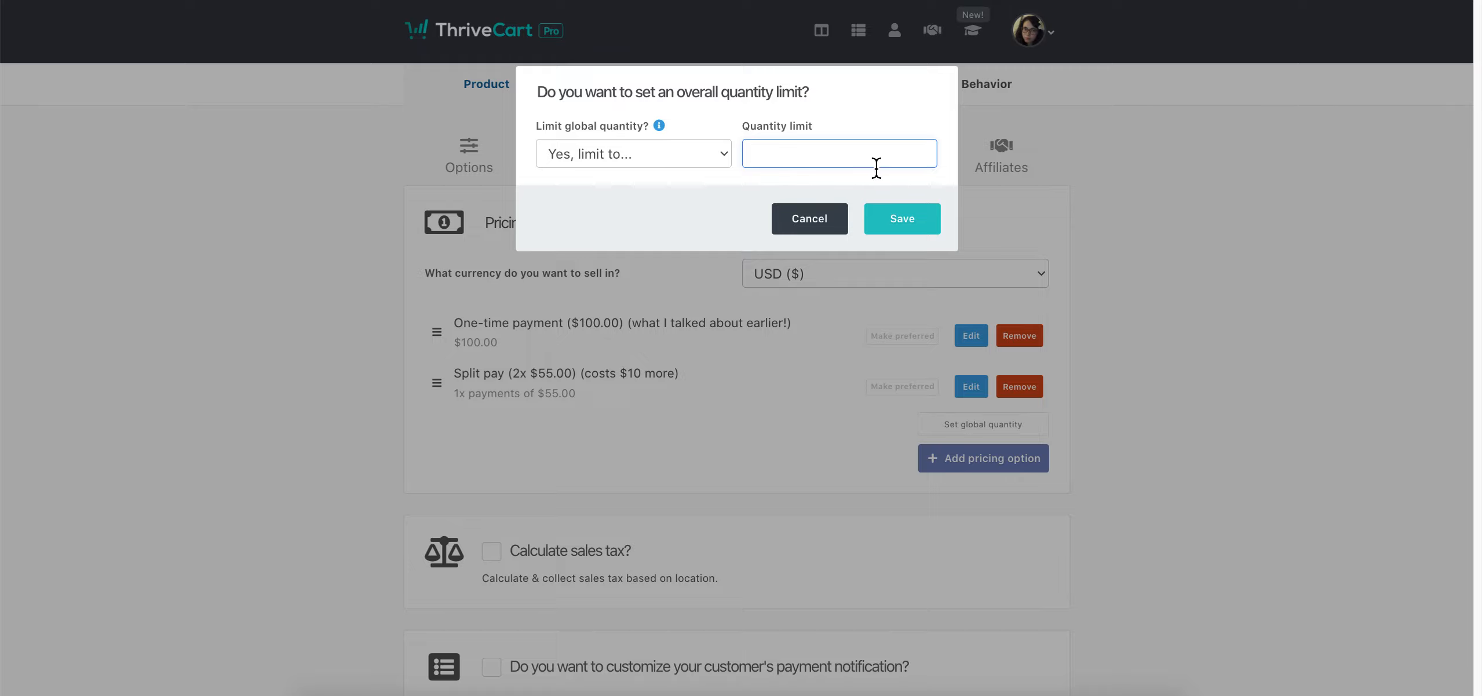
click(824, 228)
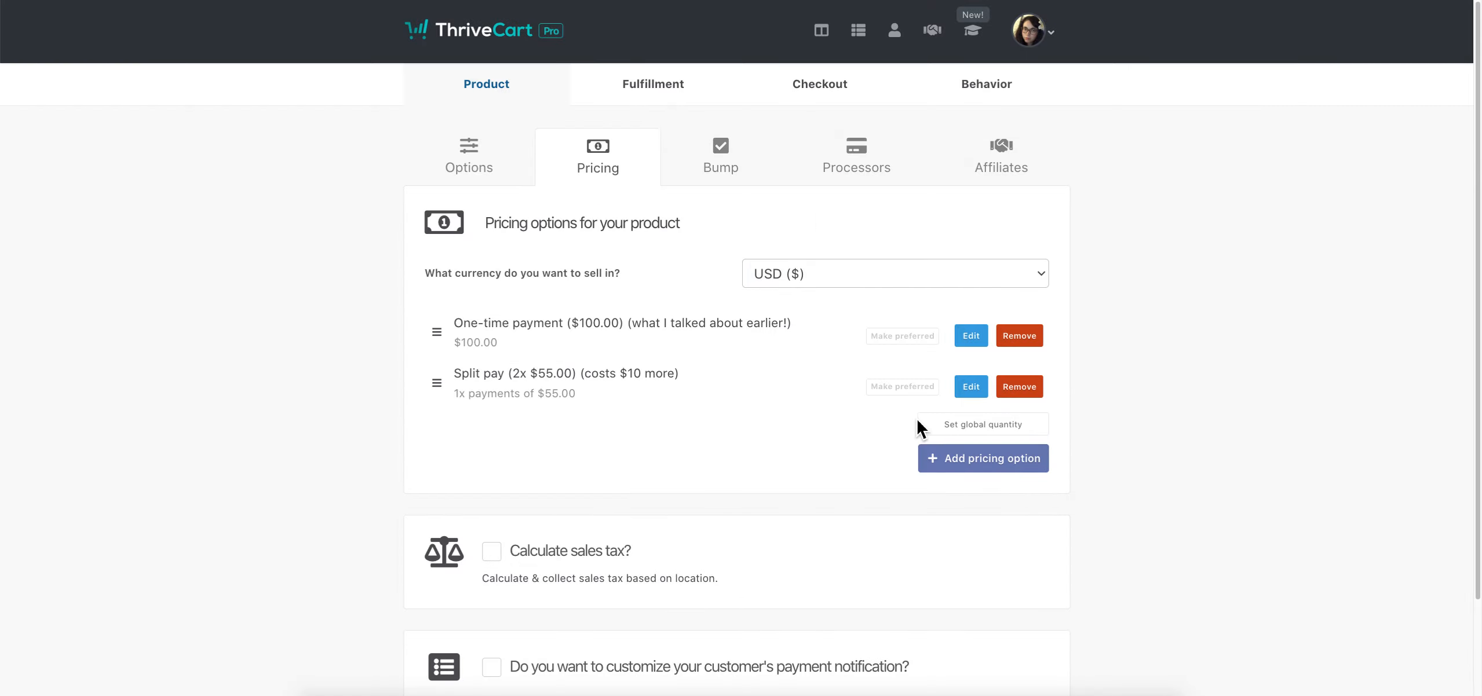
click(919, 422)
click(835, 225)
scroll(1176, 457, down, 2)
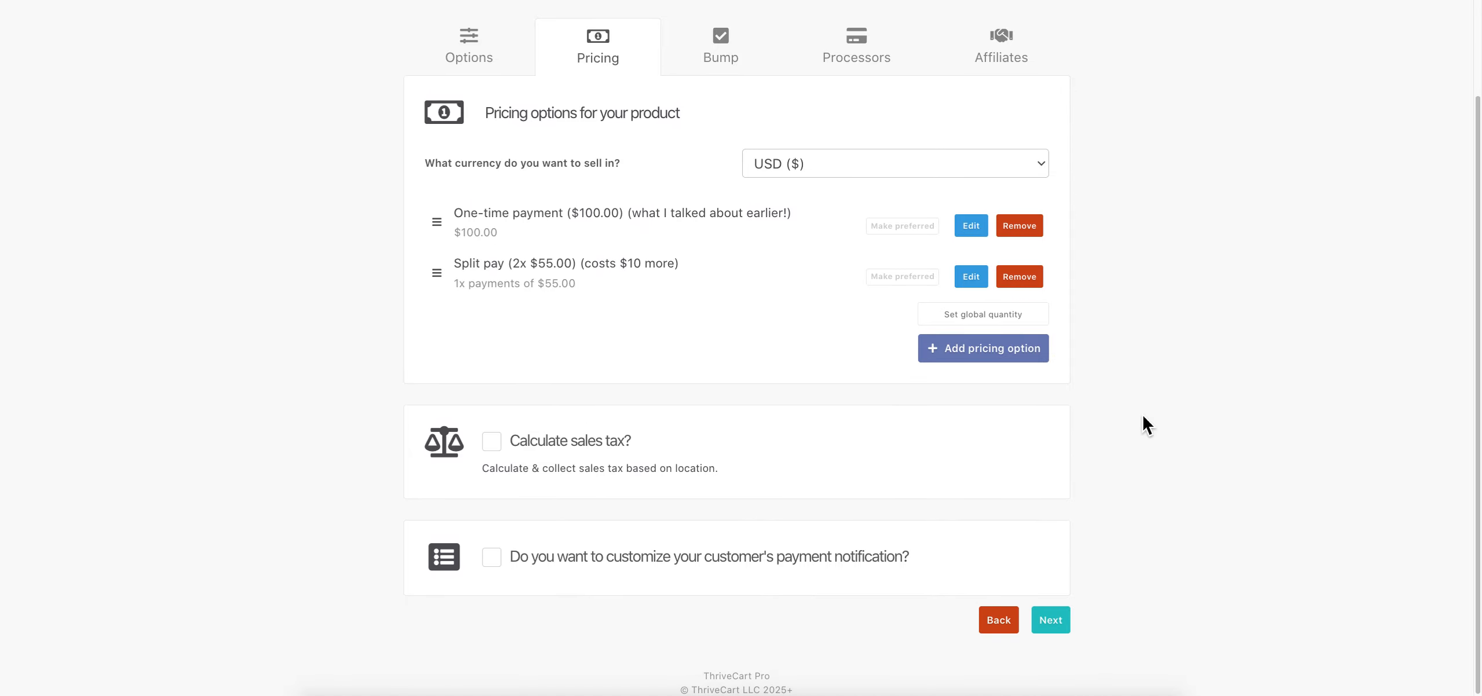
click(492, 437)
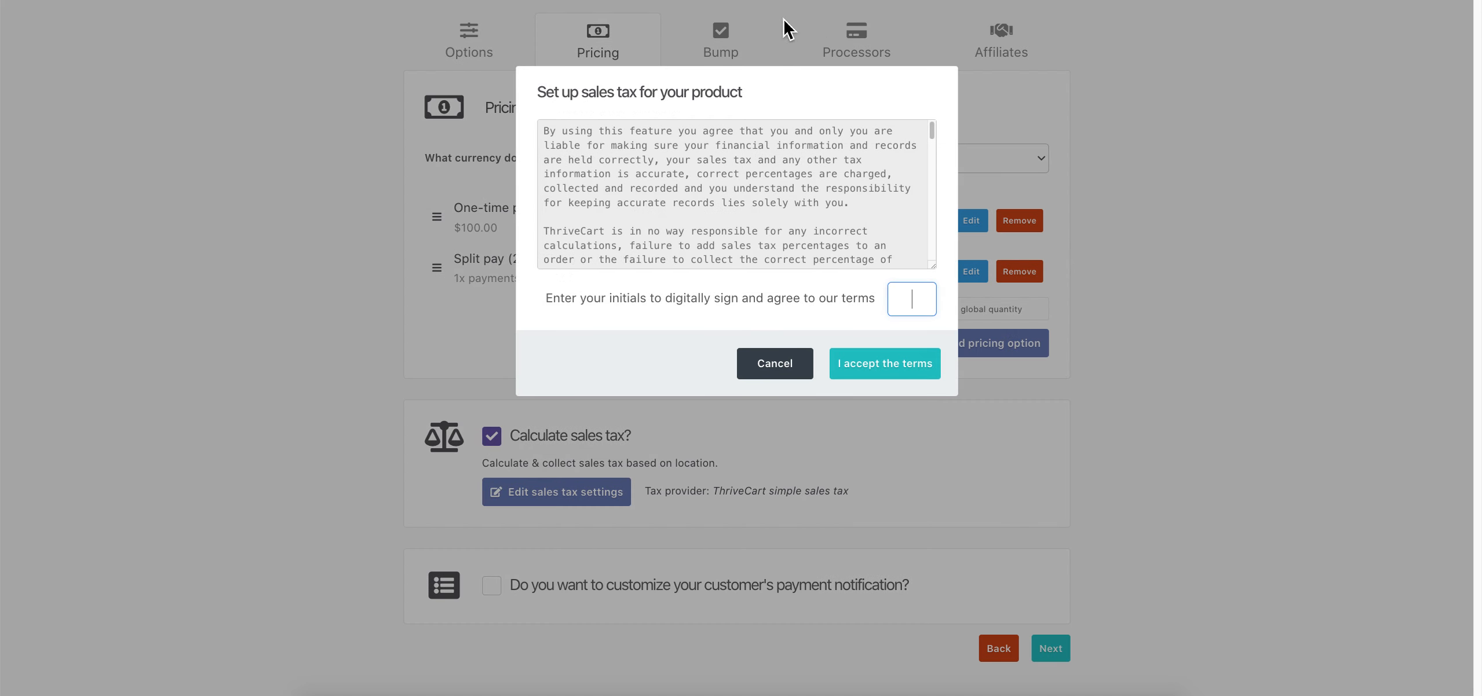
scroll(747, 241, down, 8)
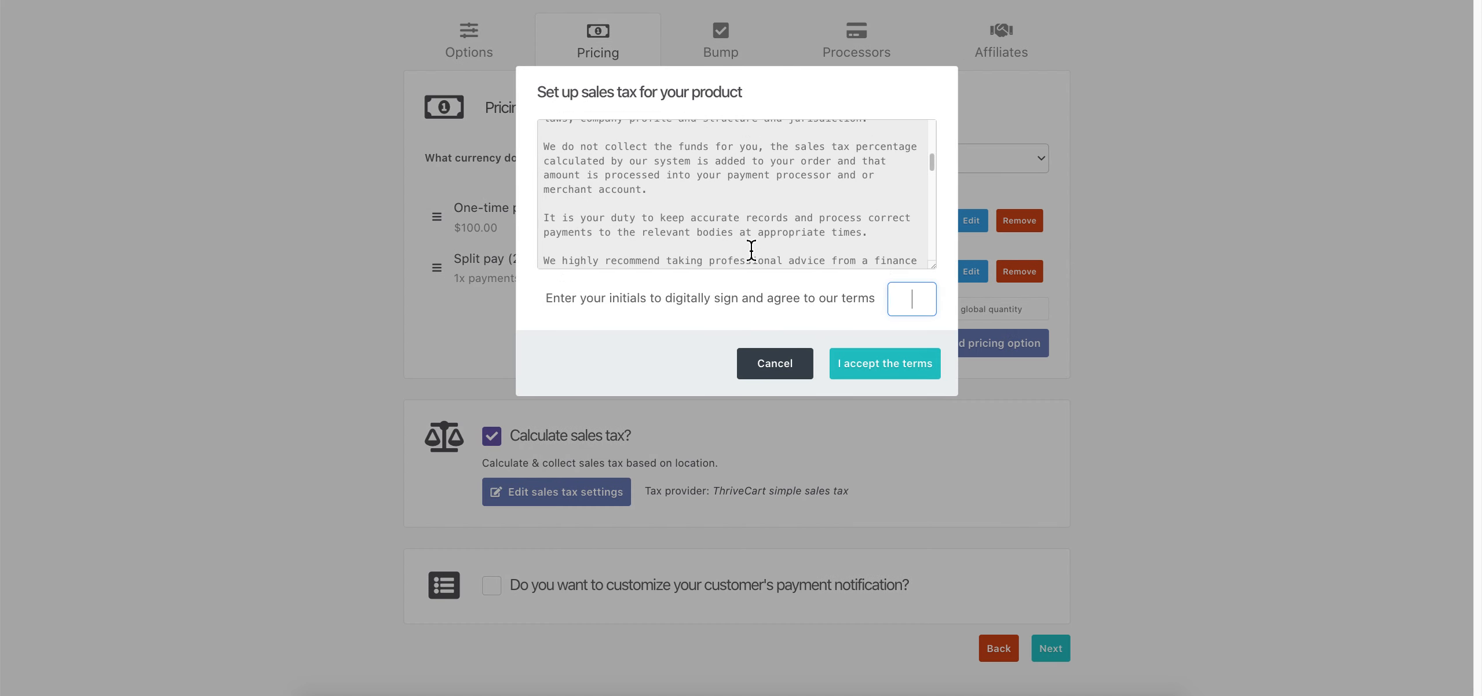
scroll(753, 226, up, 10)
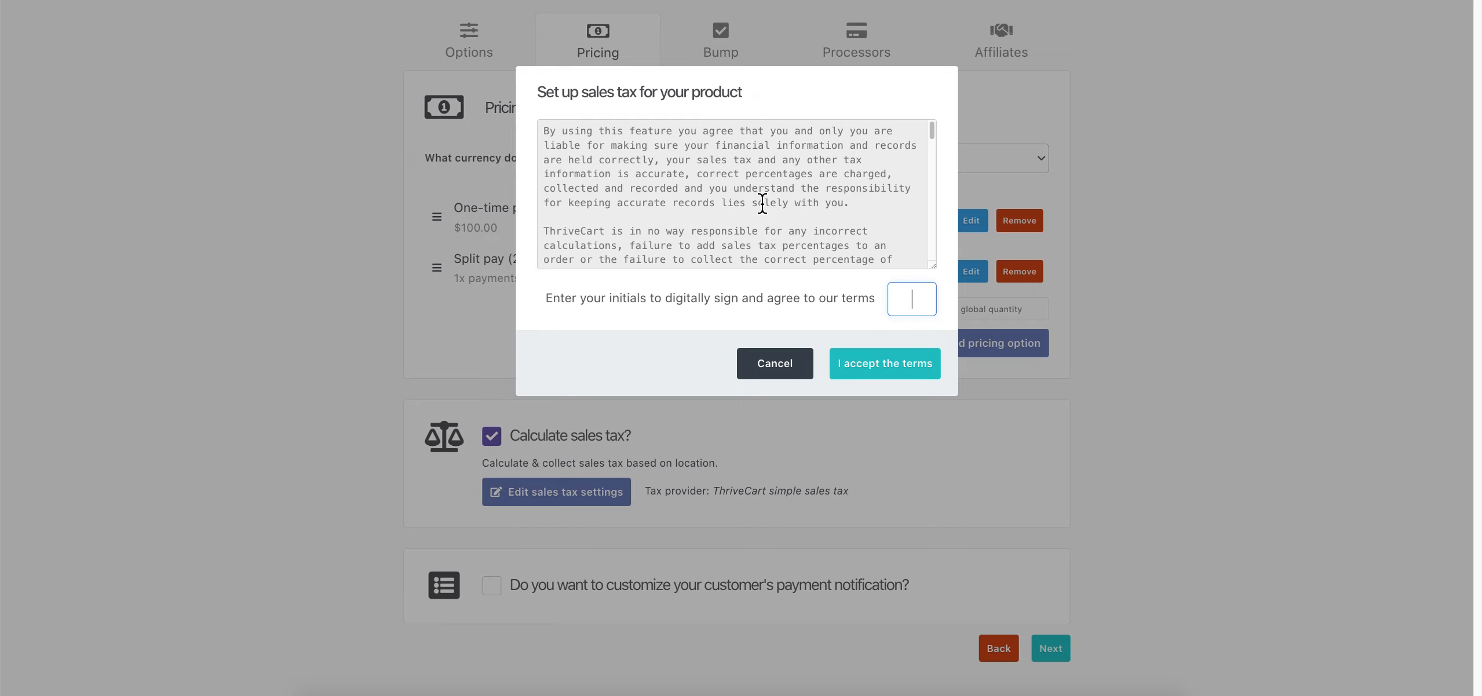
click(786, 376)
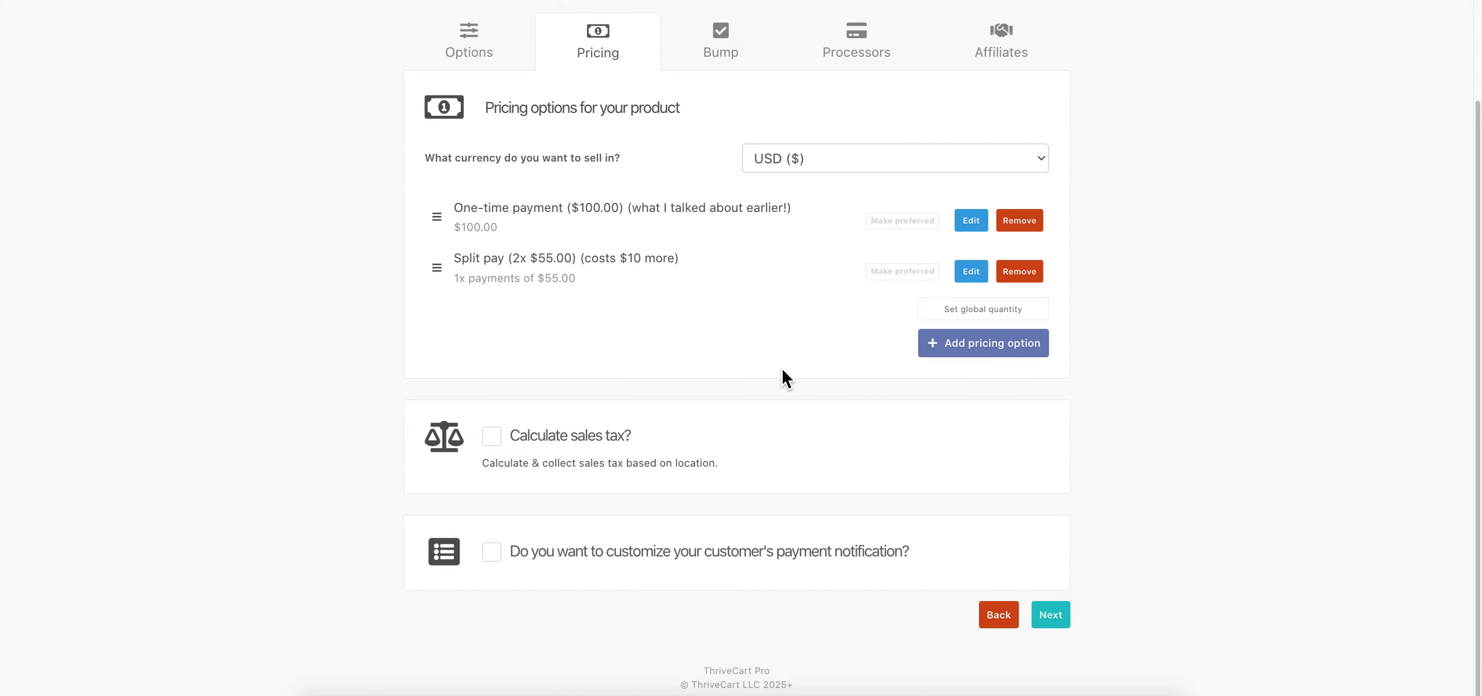
click(520, 446)
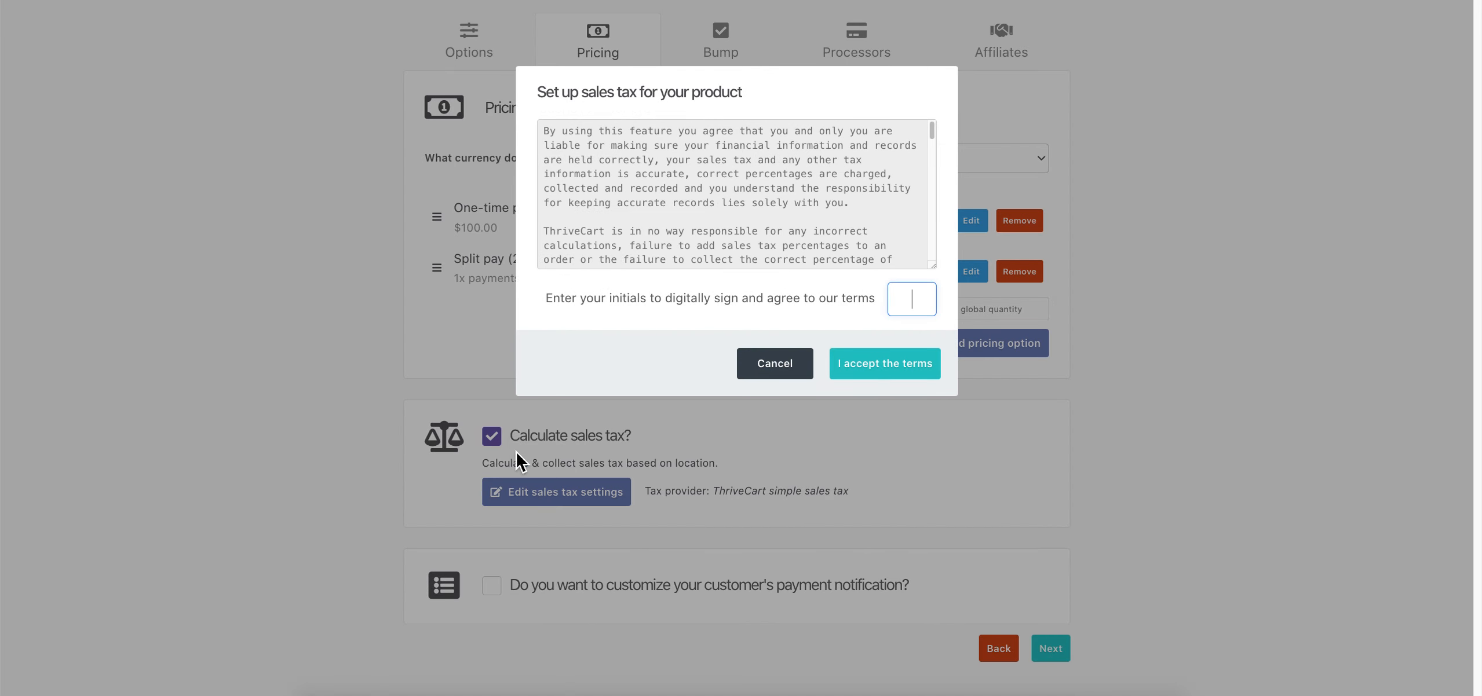
scroll(867, 238, down, 5)
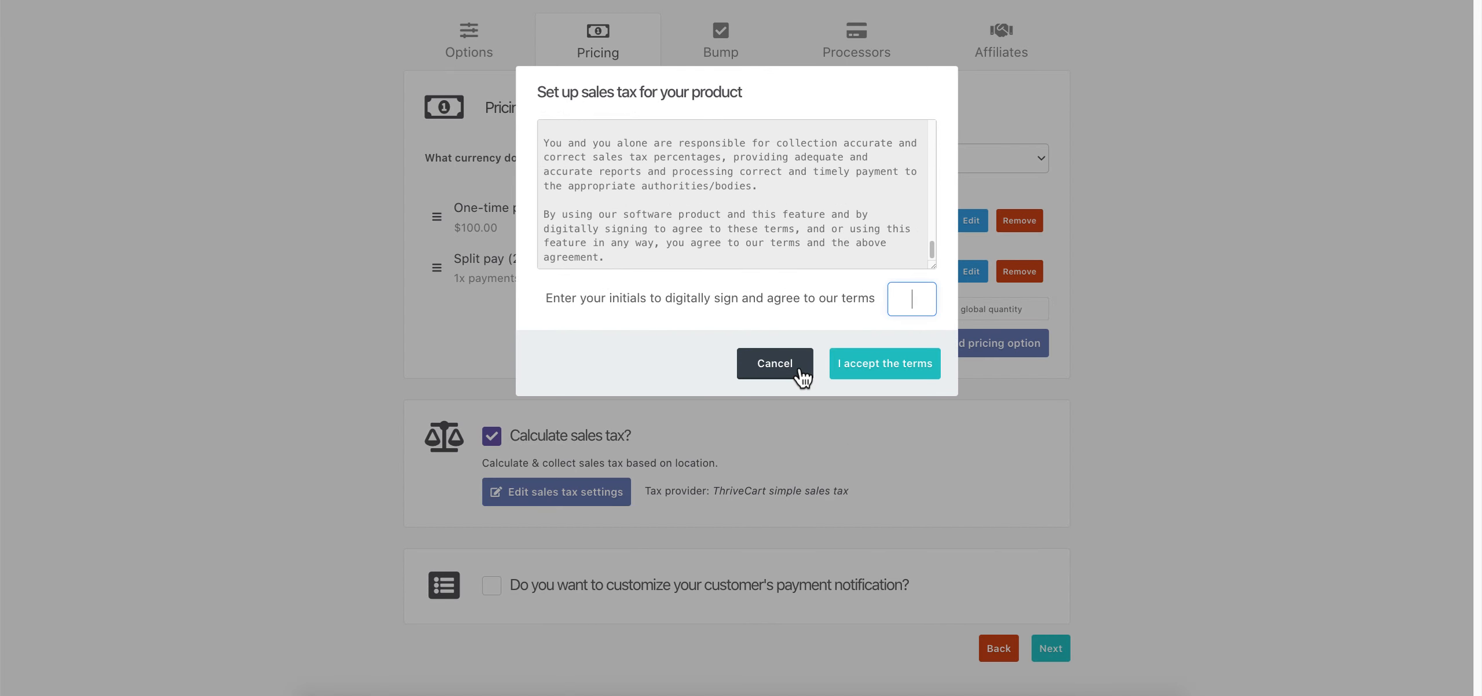
click(798, 371)
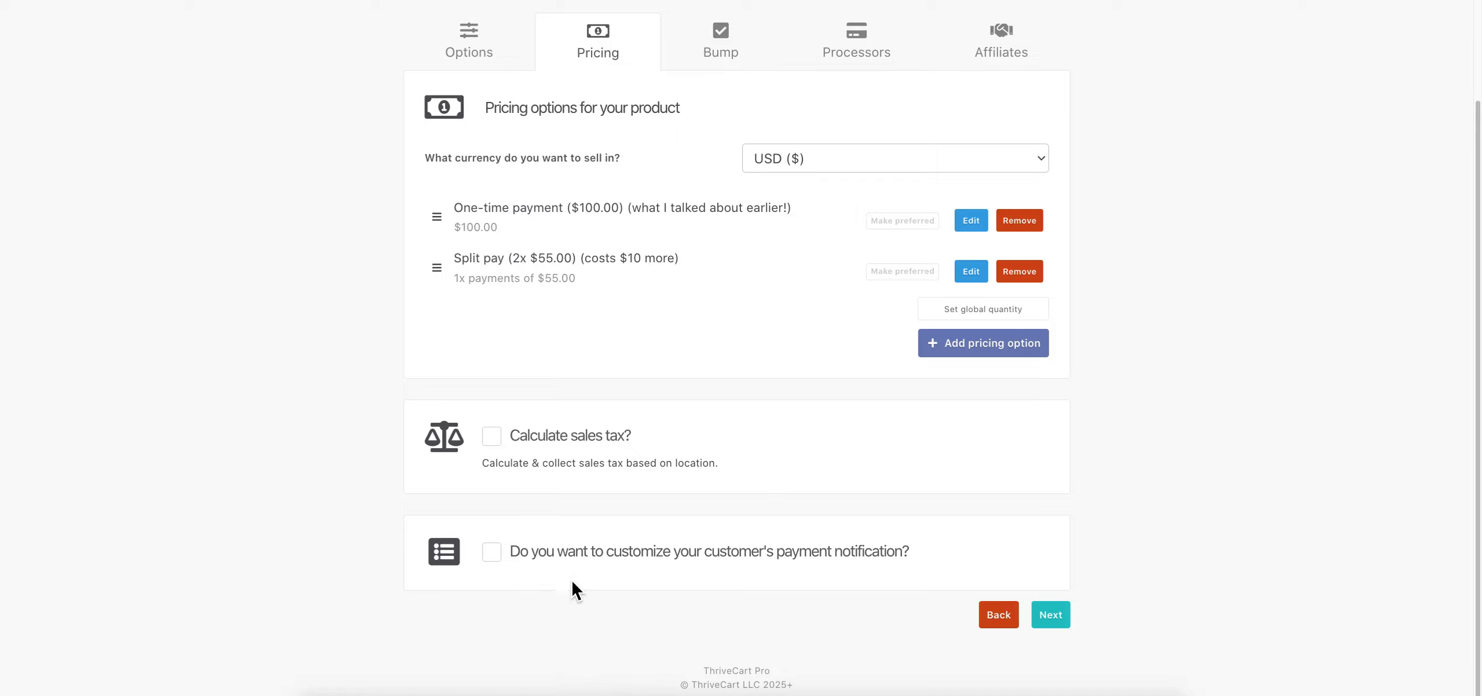
Enable payment notification customization using the detailed layout
click(822, 562)
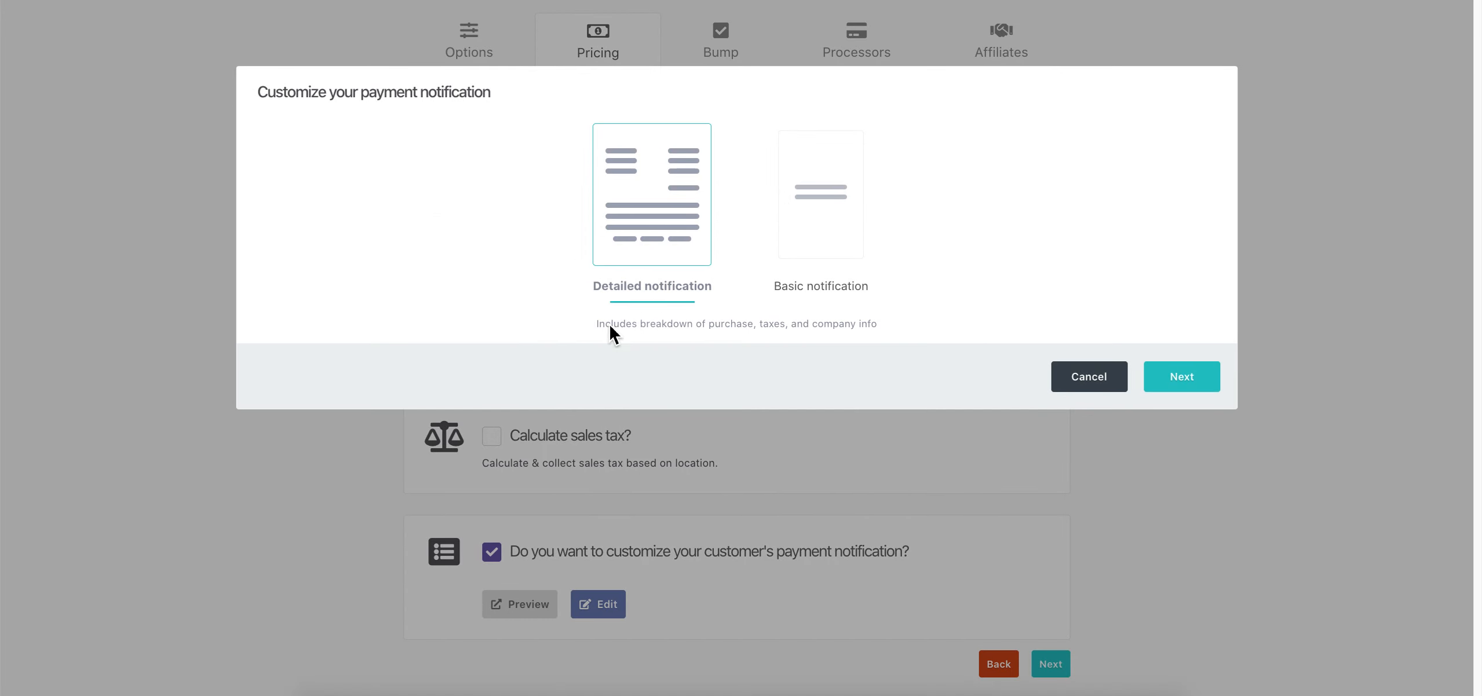
click(1180, 384)
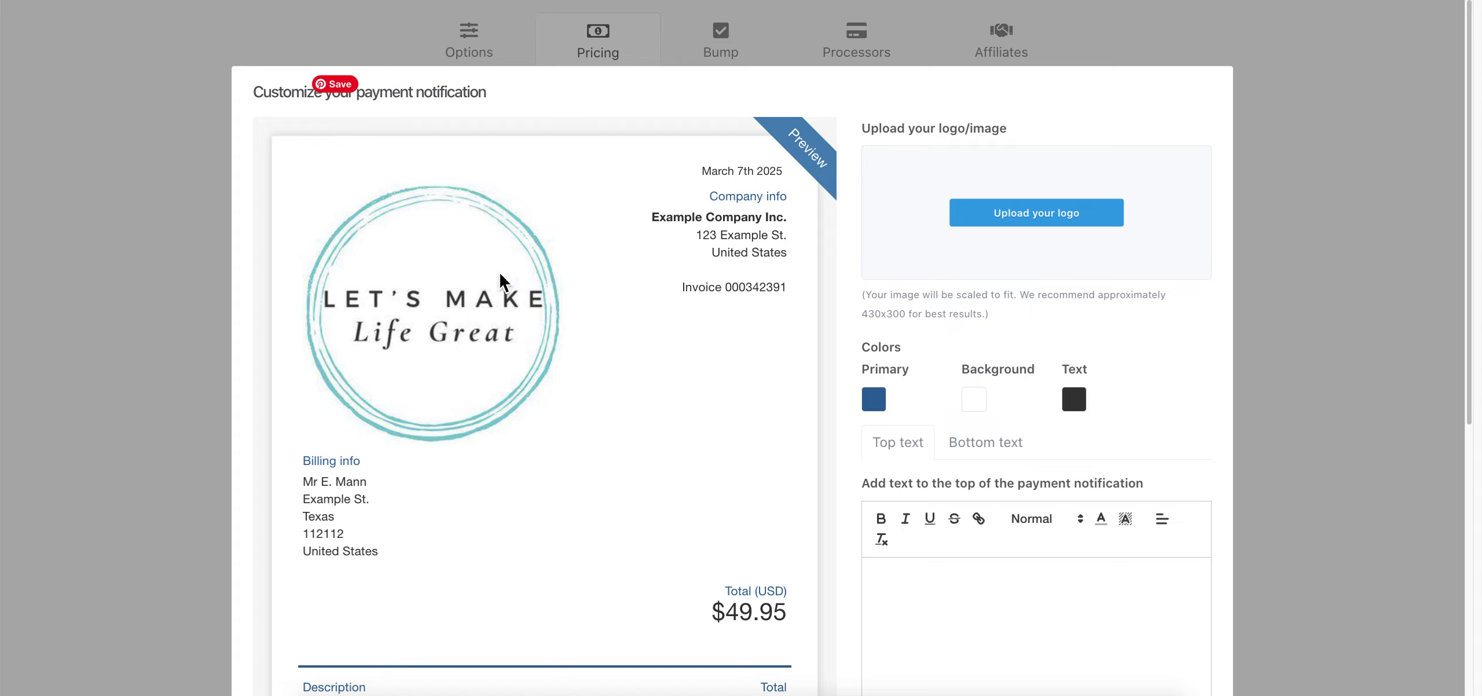
scroll(671, 410, down, 5)
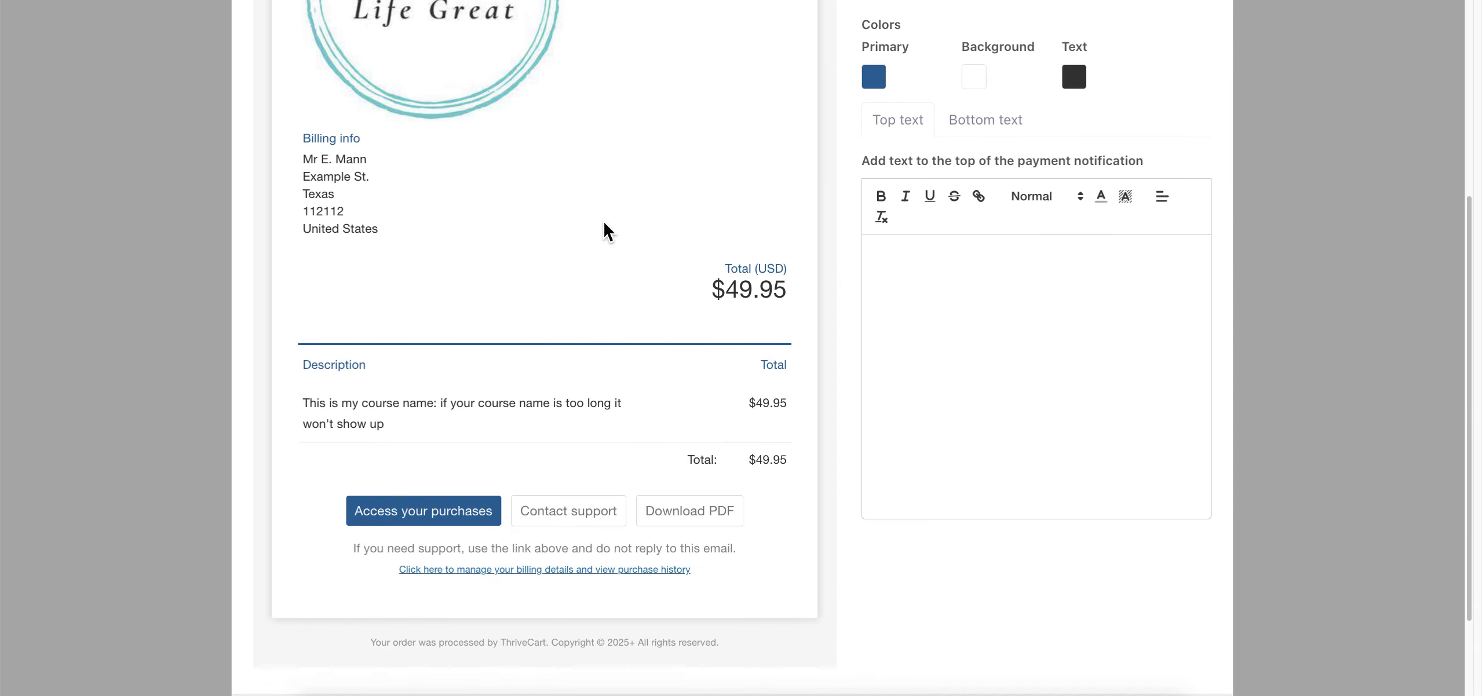
scroll(642, 229, up, 1)
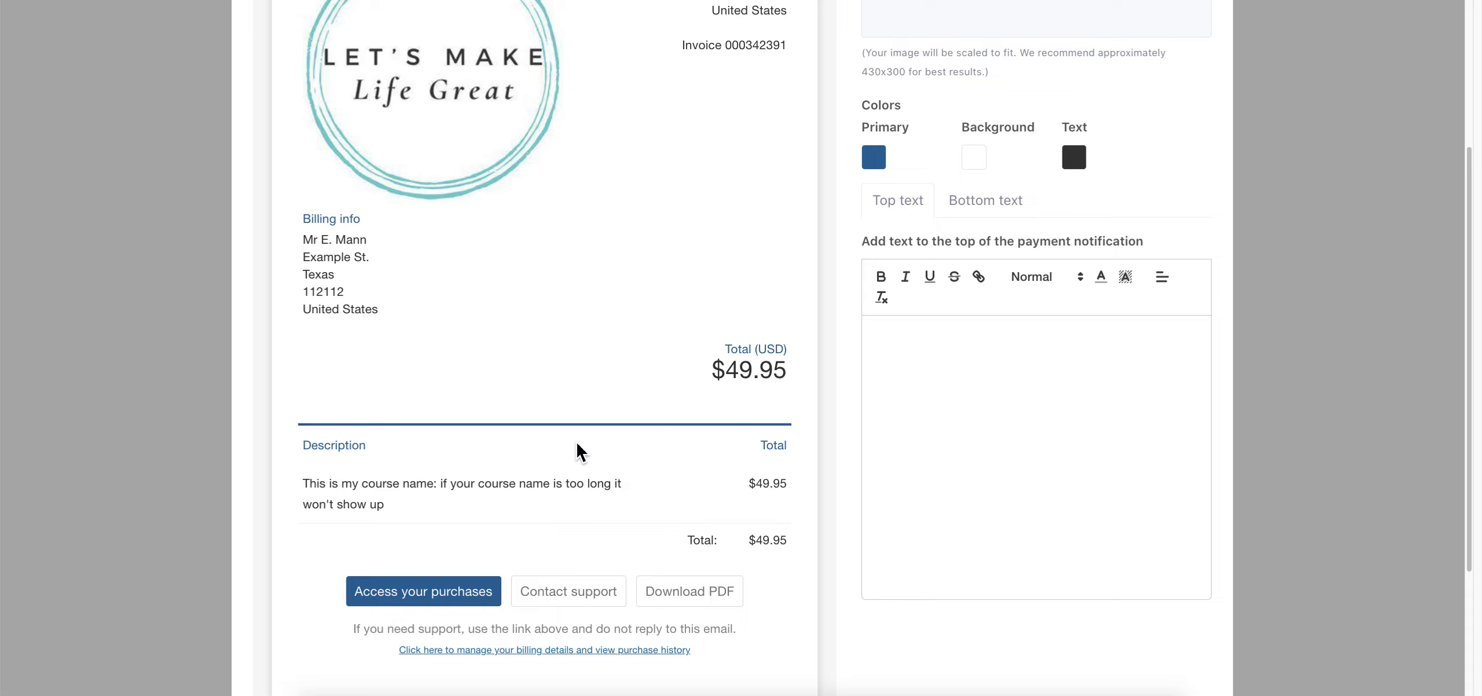
scroll(638, 314, down, 1)
Set the top text to 'This text is the only thing you can edit' in Large, orange
click(948, 311)
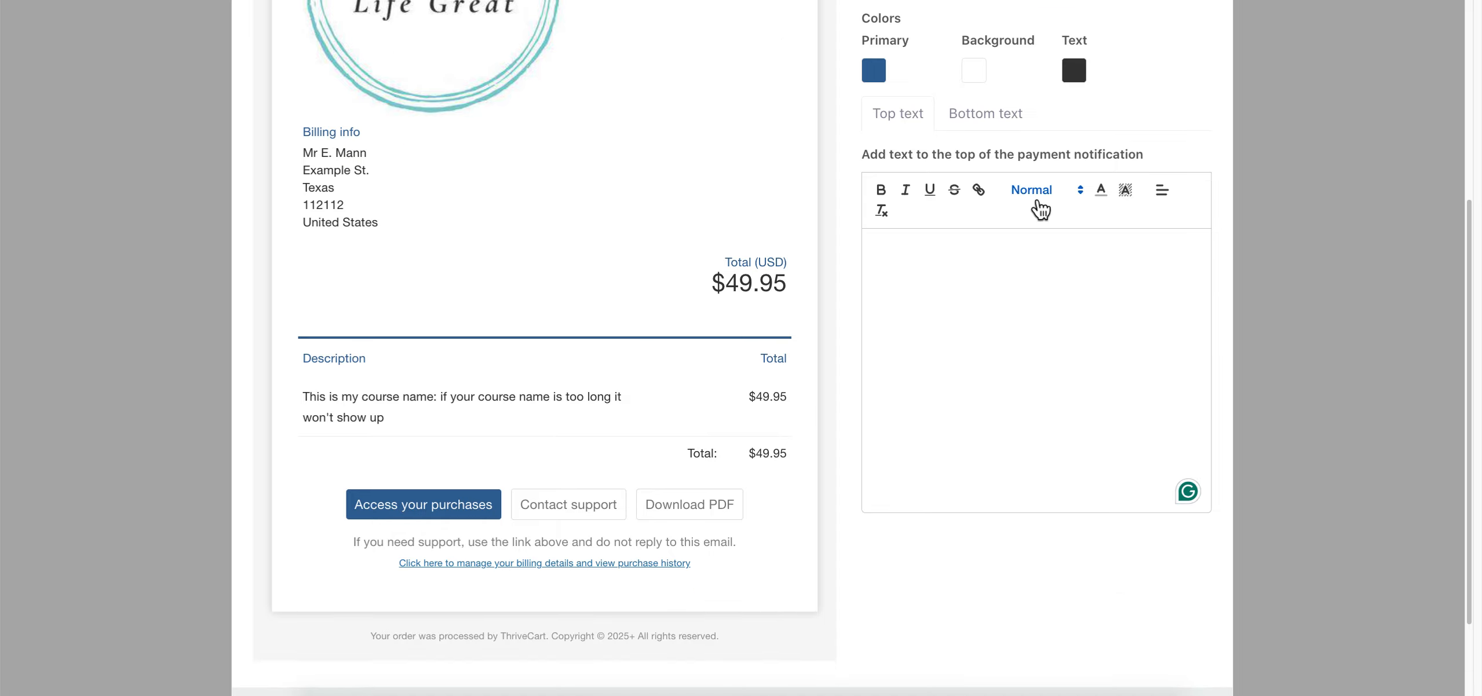
click(1038, 204)
click(1057, 284)
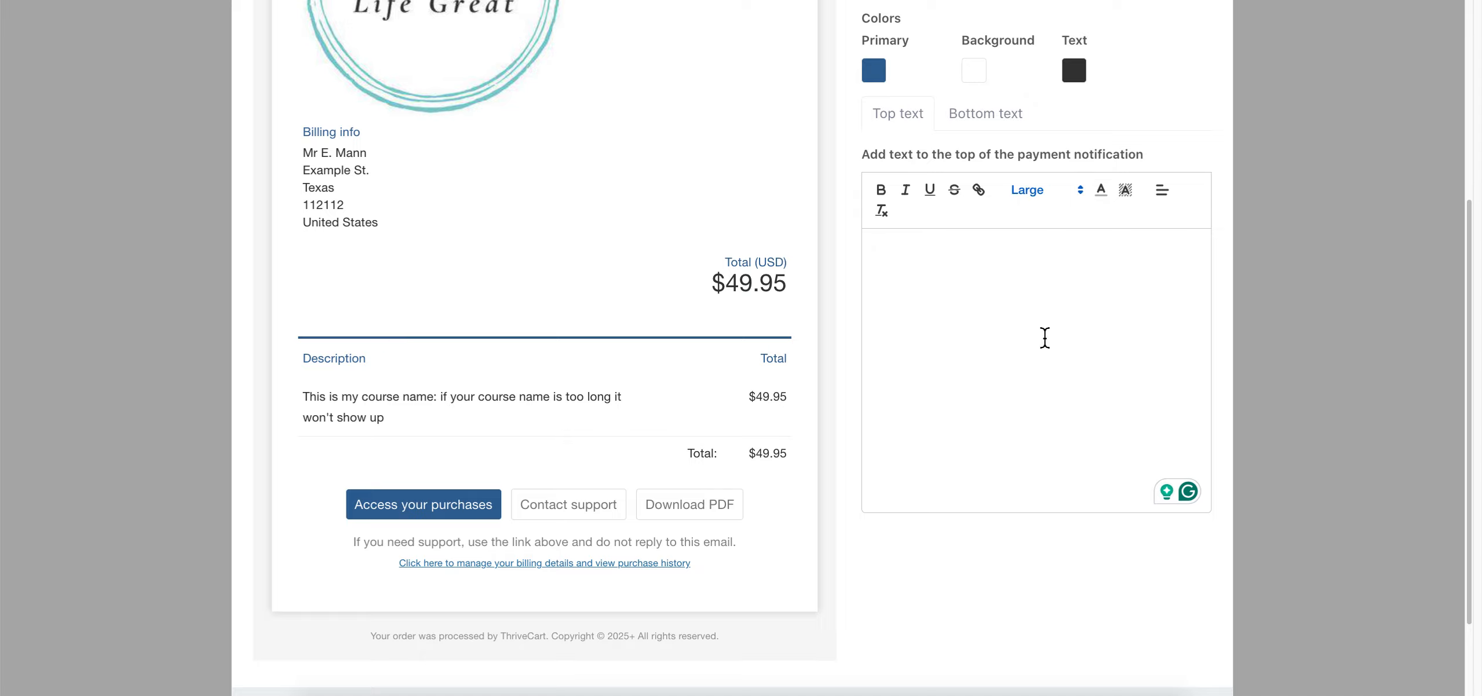
text(This text is the only )
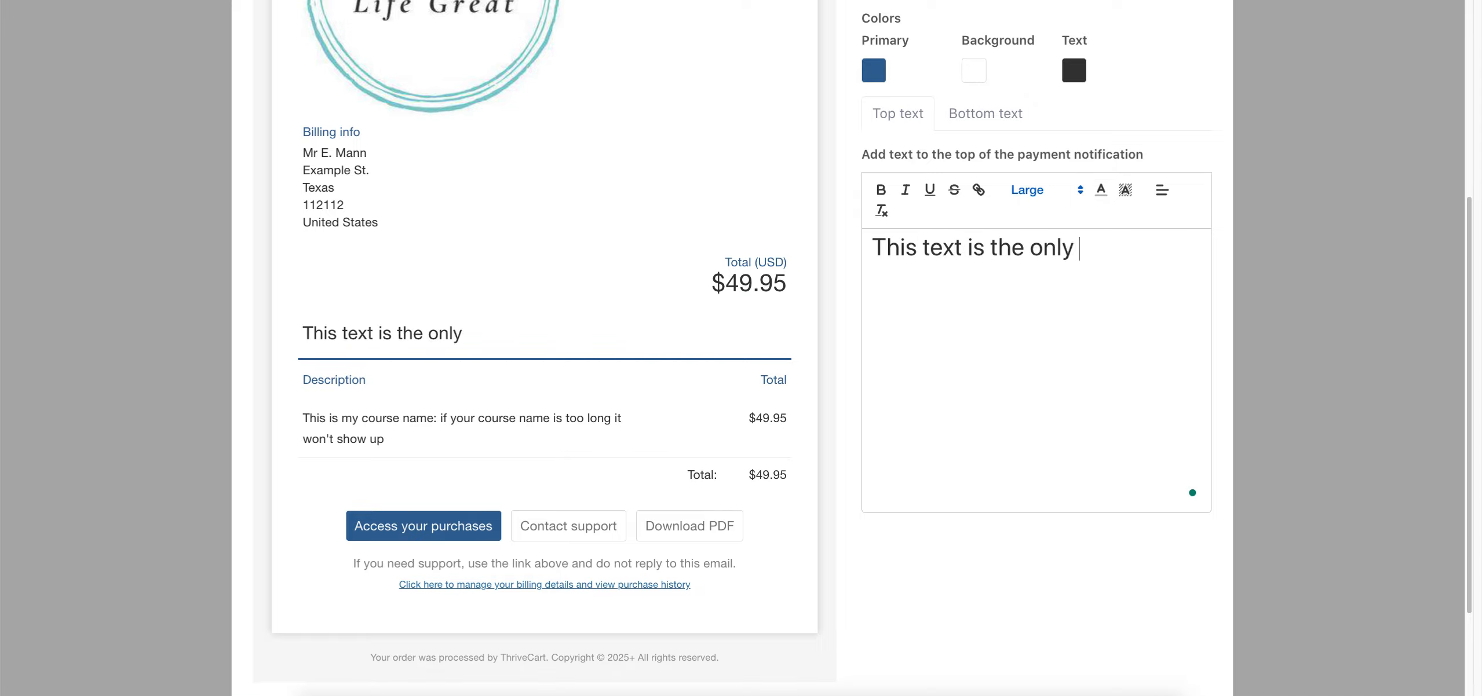
text(thing you can edit.)
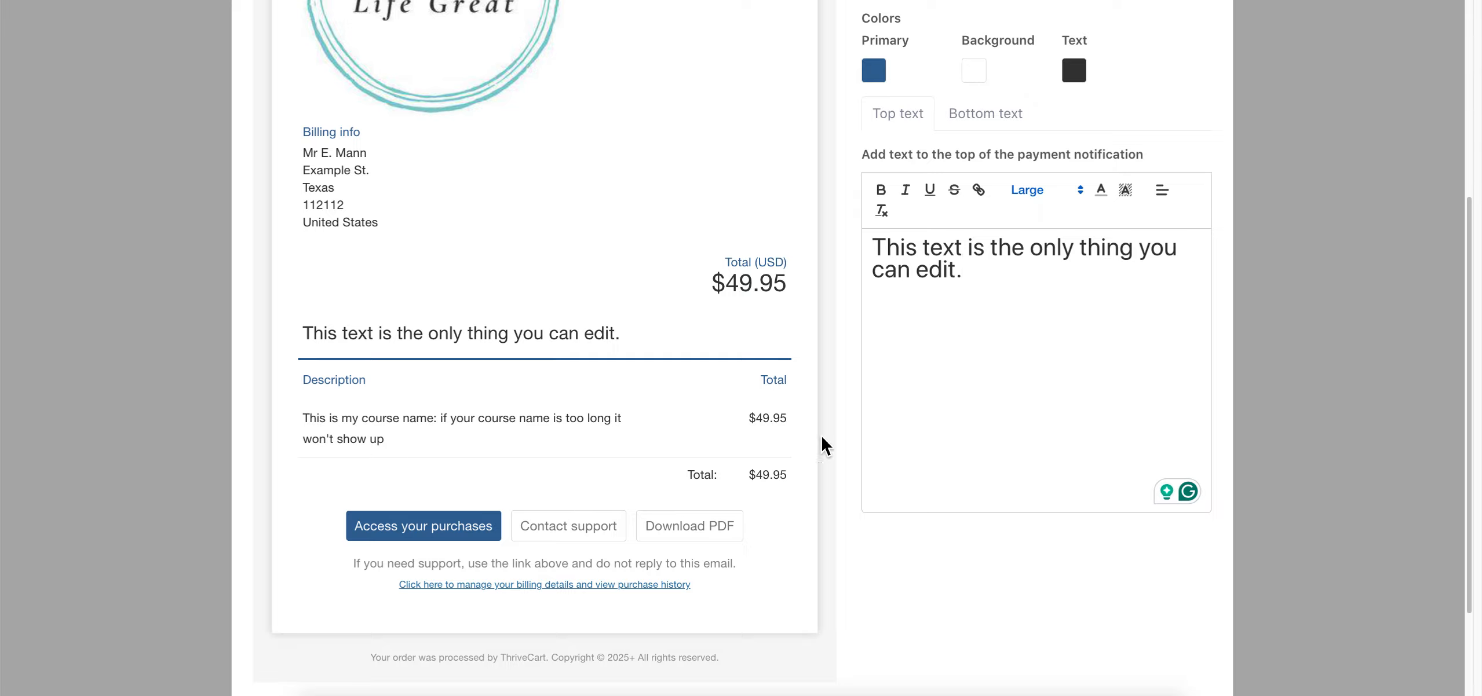
scroll(1008, 595, up, 1)
click(1101, 214)
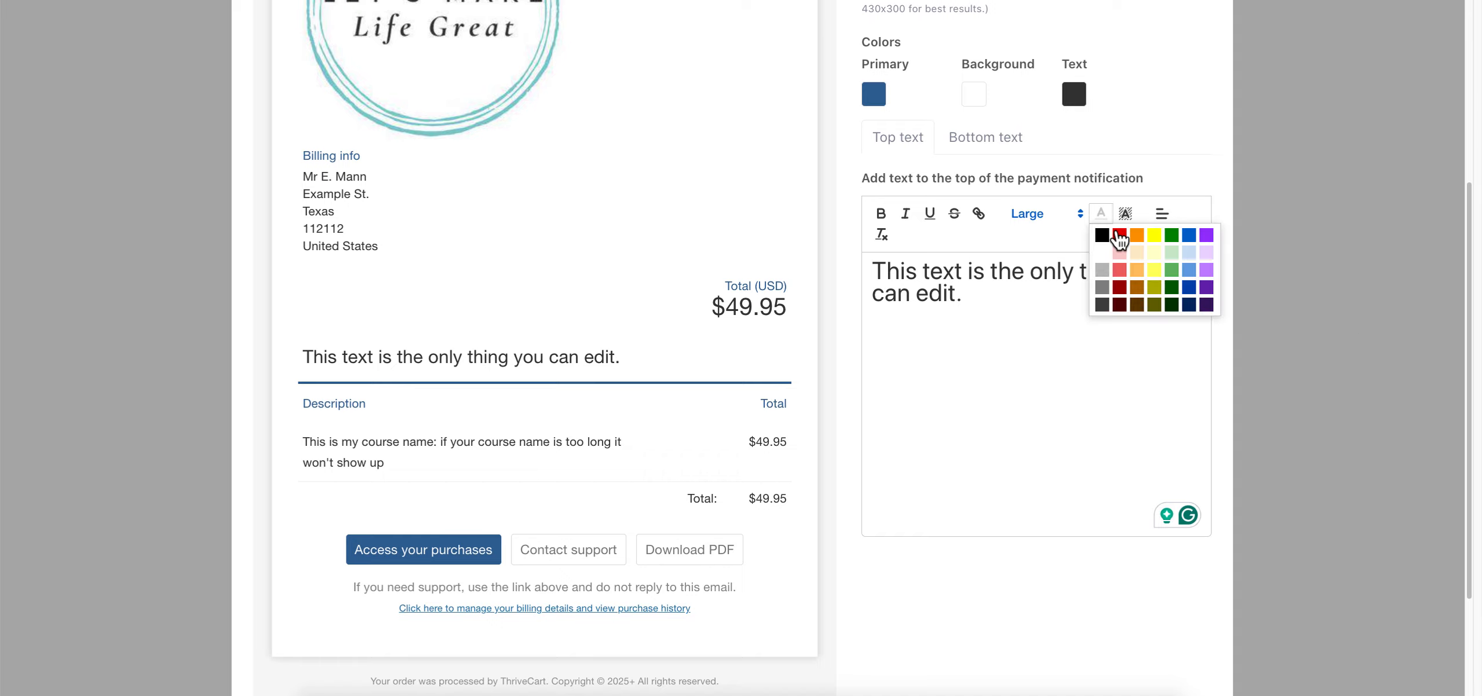
click(1150, 268)
drag(982, 297, 1012, 241)
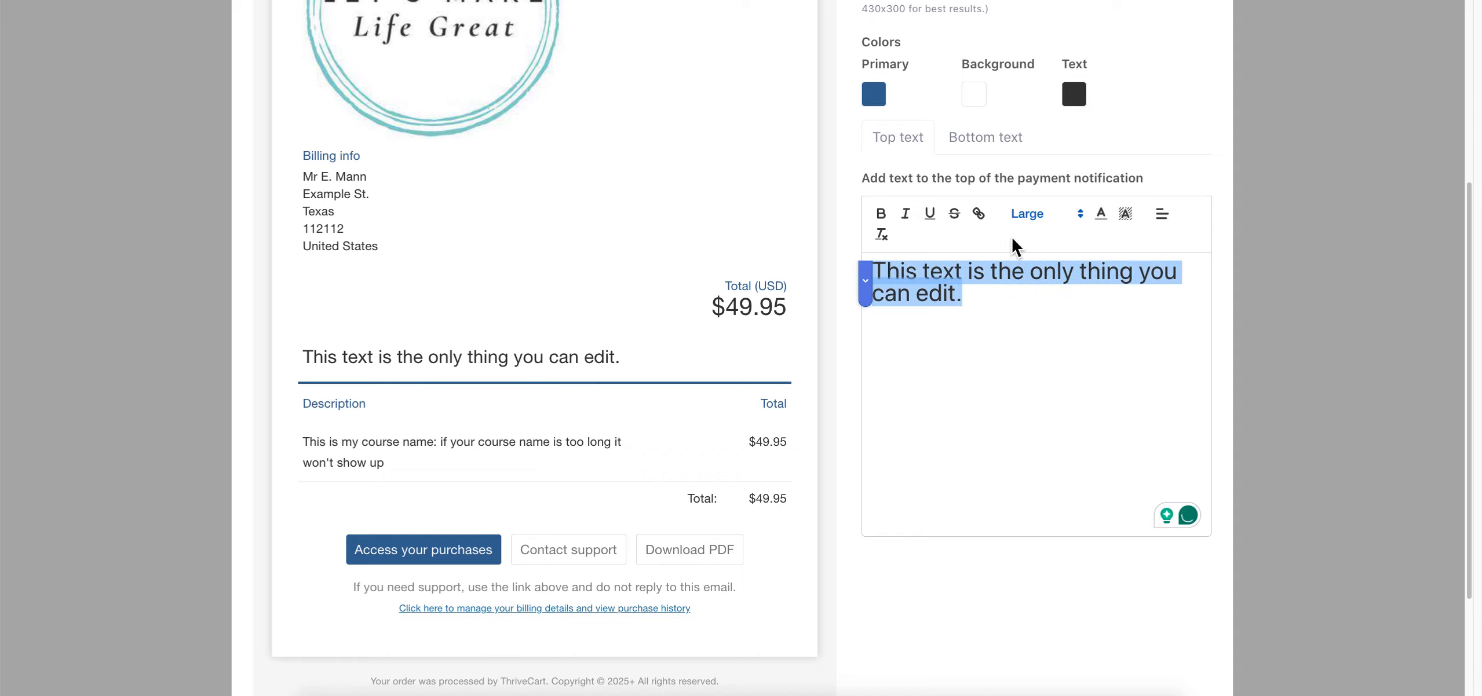
click(1101, 214)
click(1127, 229)
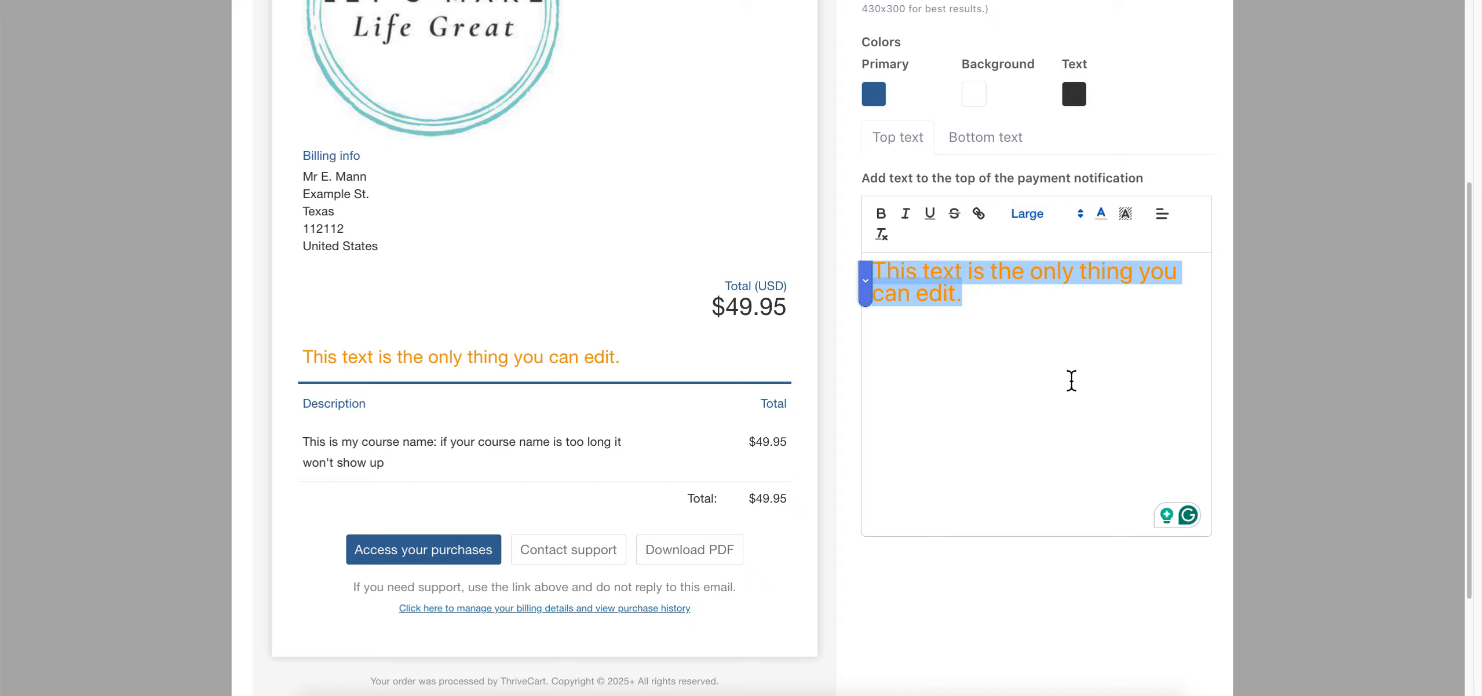
click(1069, 380)
Change the notification's primary colour to light pink #F49BD6
click(881, 98)
click(905, 191)
mouse_move(910, 195)
mouse_down()
mouse_move(841, 163)
mouse_move(932, 225)
mouse_move(841, 203)
mouse_move(832, 219)
mouse_move(939, 242)
mouse_up()
click(877, 172)
drag(876, 172, 853, 150)
click(1051, 382)
Save the payment notification changes
scroll(510, 463, down, 3)
scroll(510, 464, up, 8)
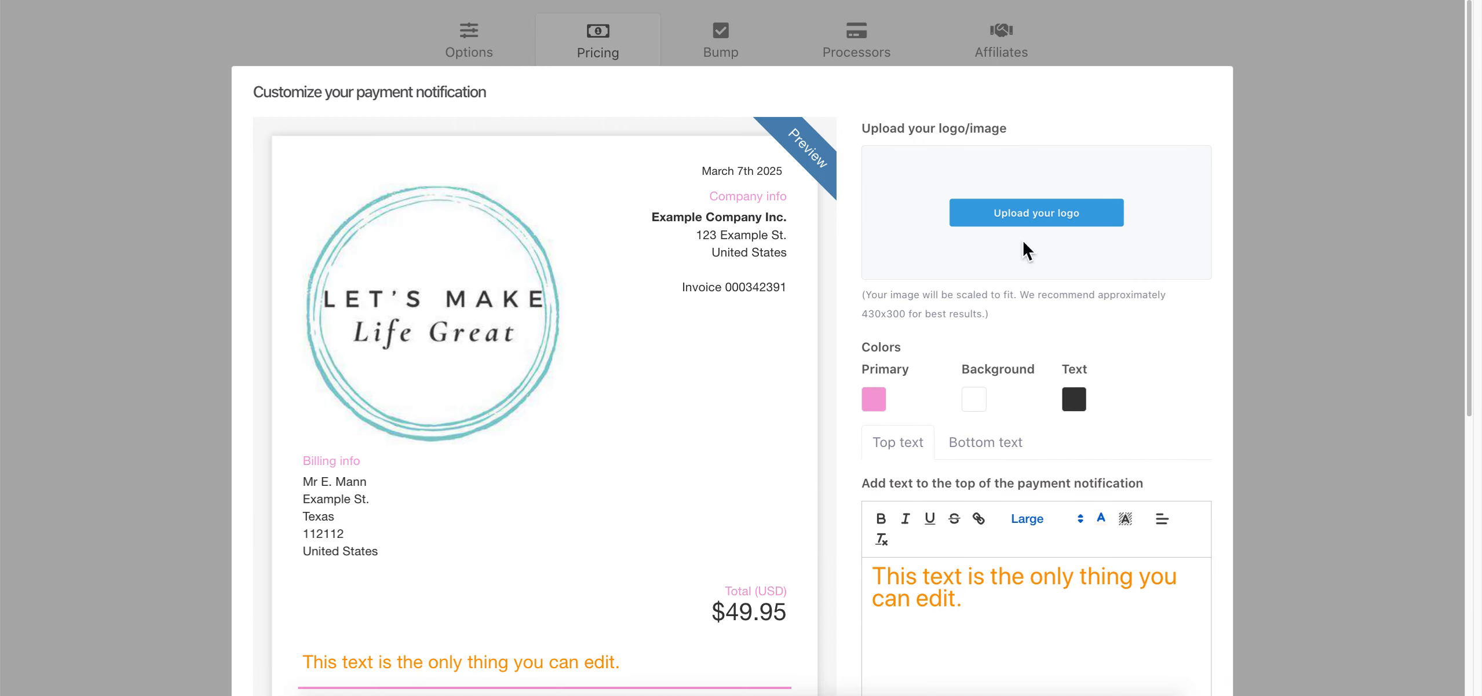
scroll(809, 448, down, 5)
click(1164, 611)
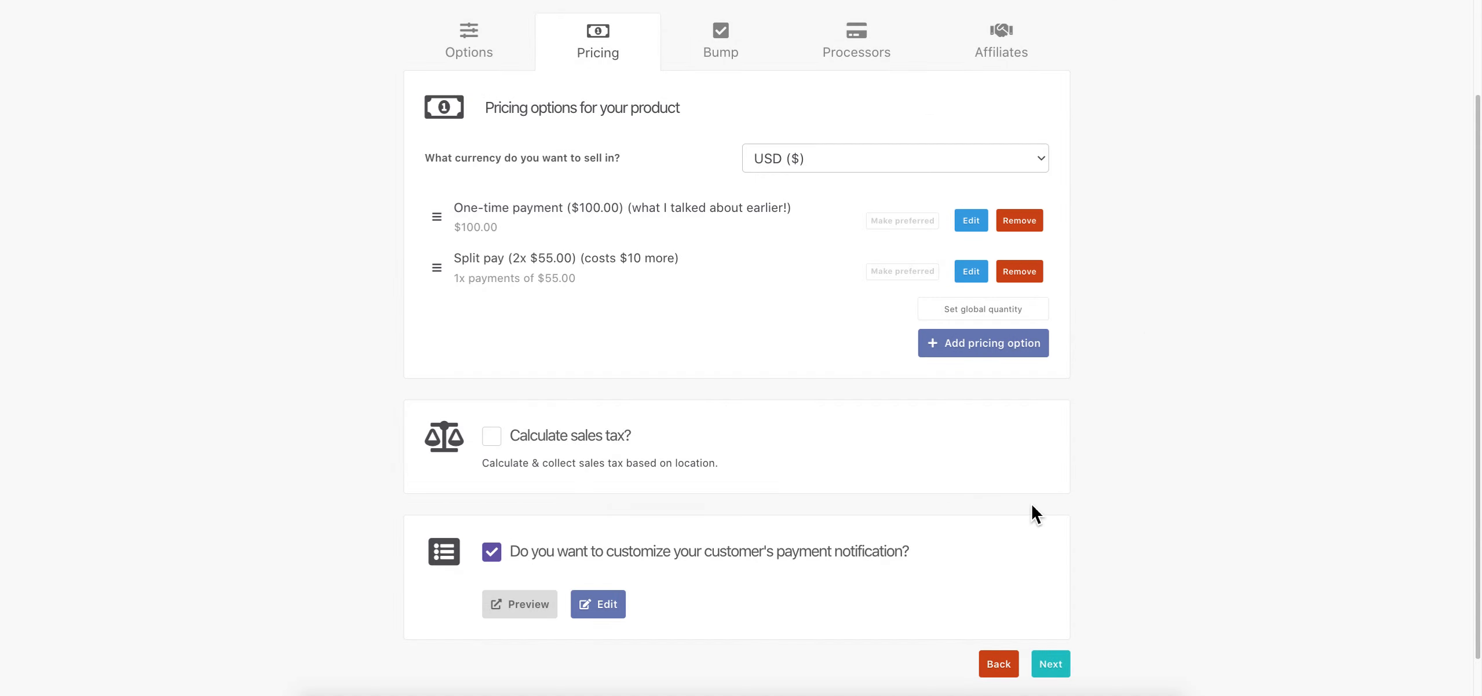
scroll(1042, 550, down, 1)
Enable a Digital bump offer named Traffic Ebook priced at $5
click(1057, 619)
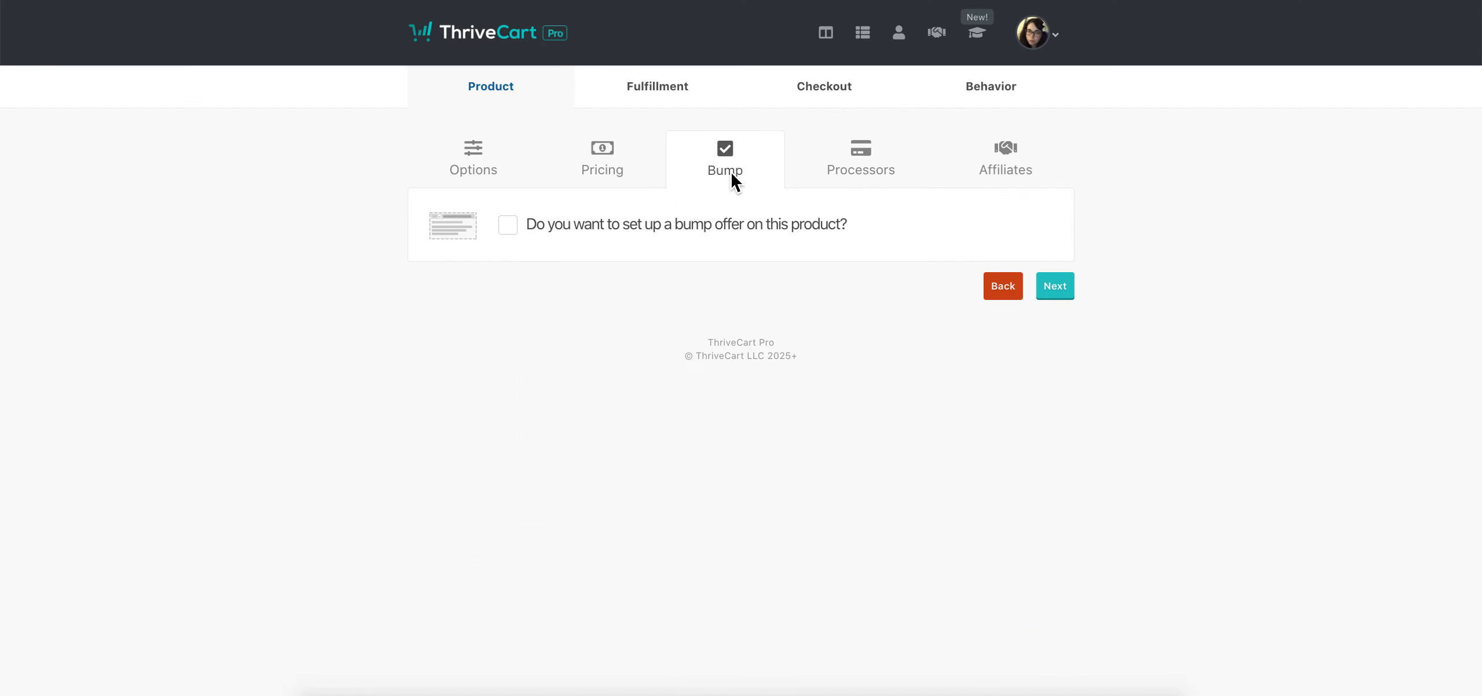
click(508, 226)
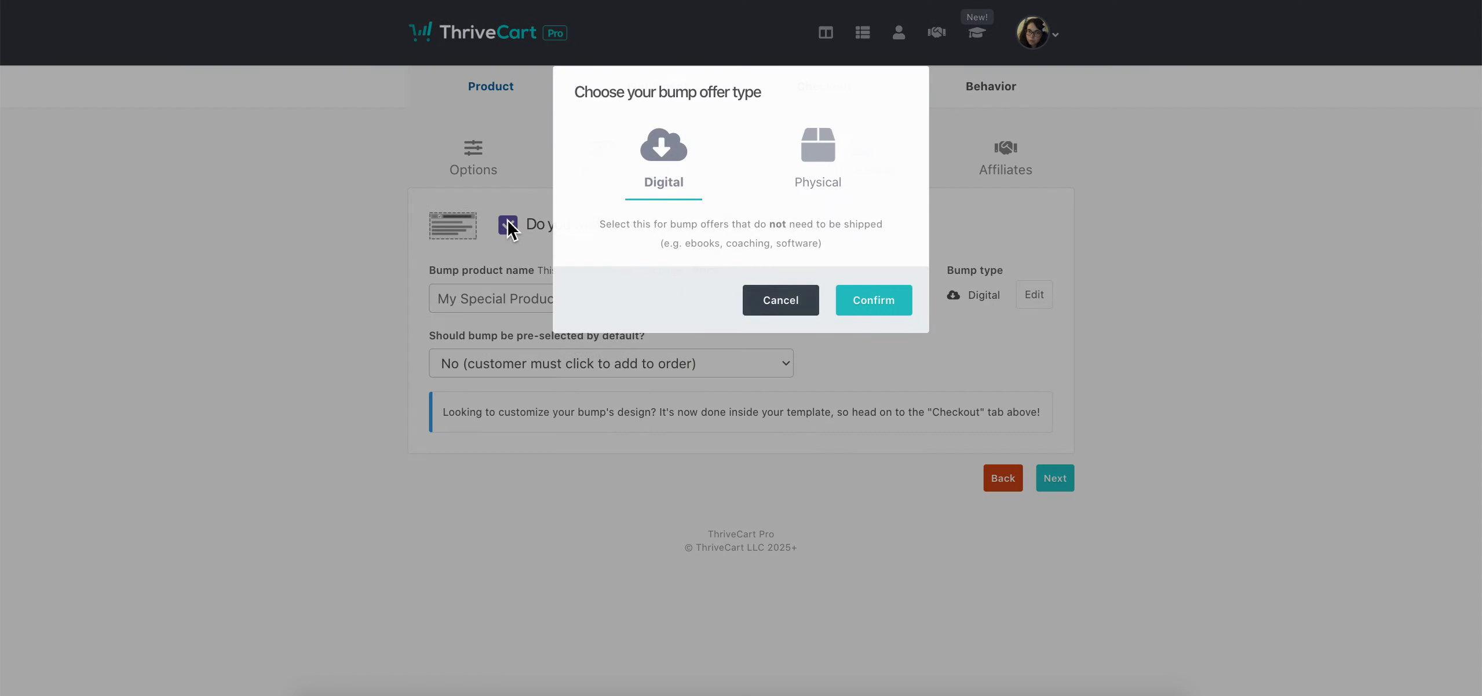
click(866, 303)
click(601, 307)
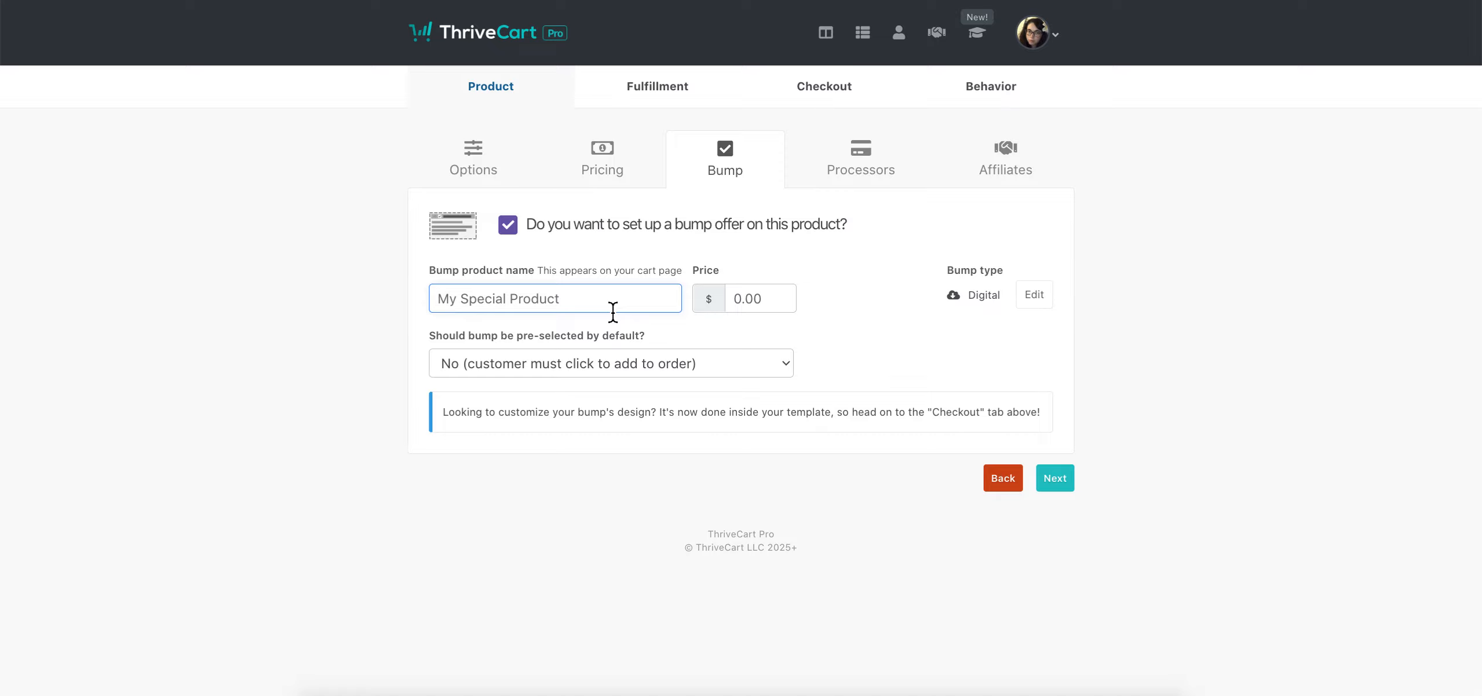
text(Traffic Ebook)
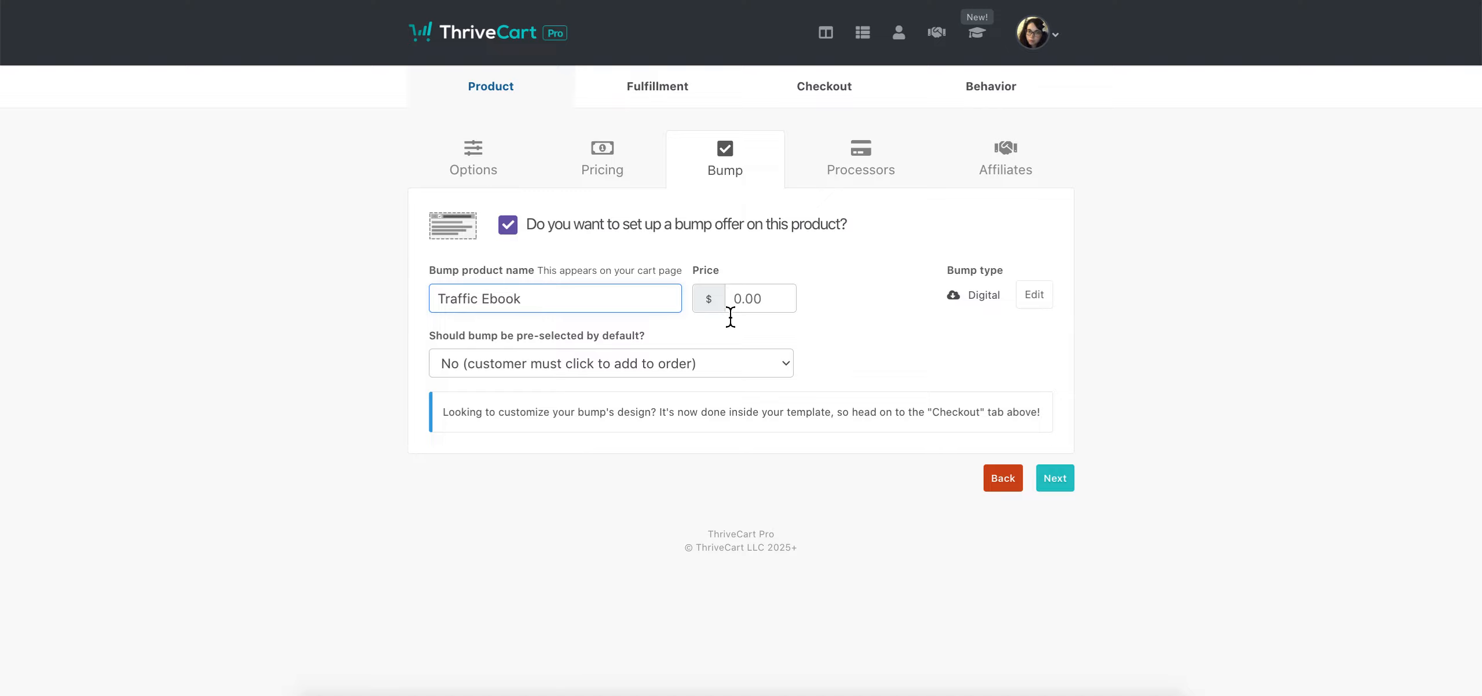
click(730, 310)
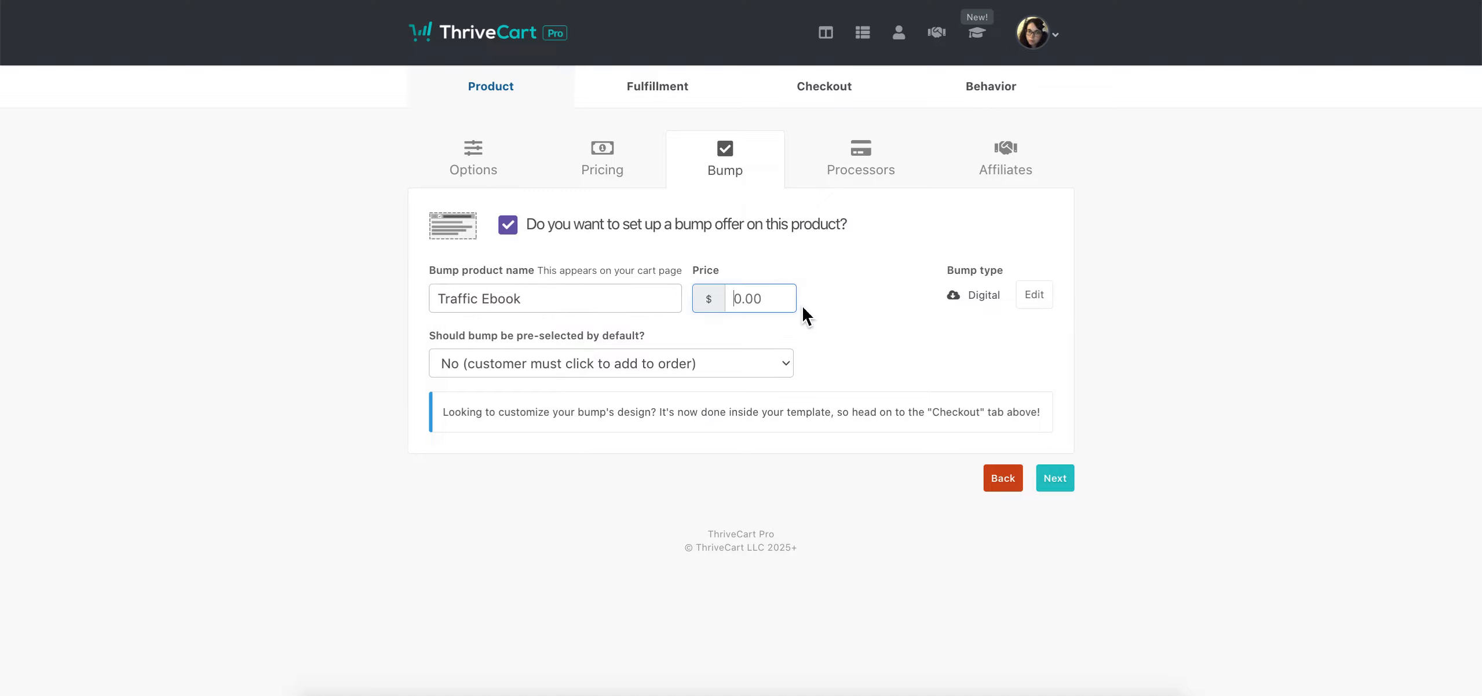
text(5)
click(1014, 337)
Leave the bump not pre-selected and keep its type as Digital
click(691, 368)
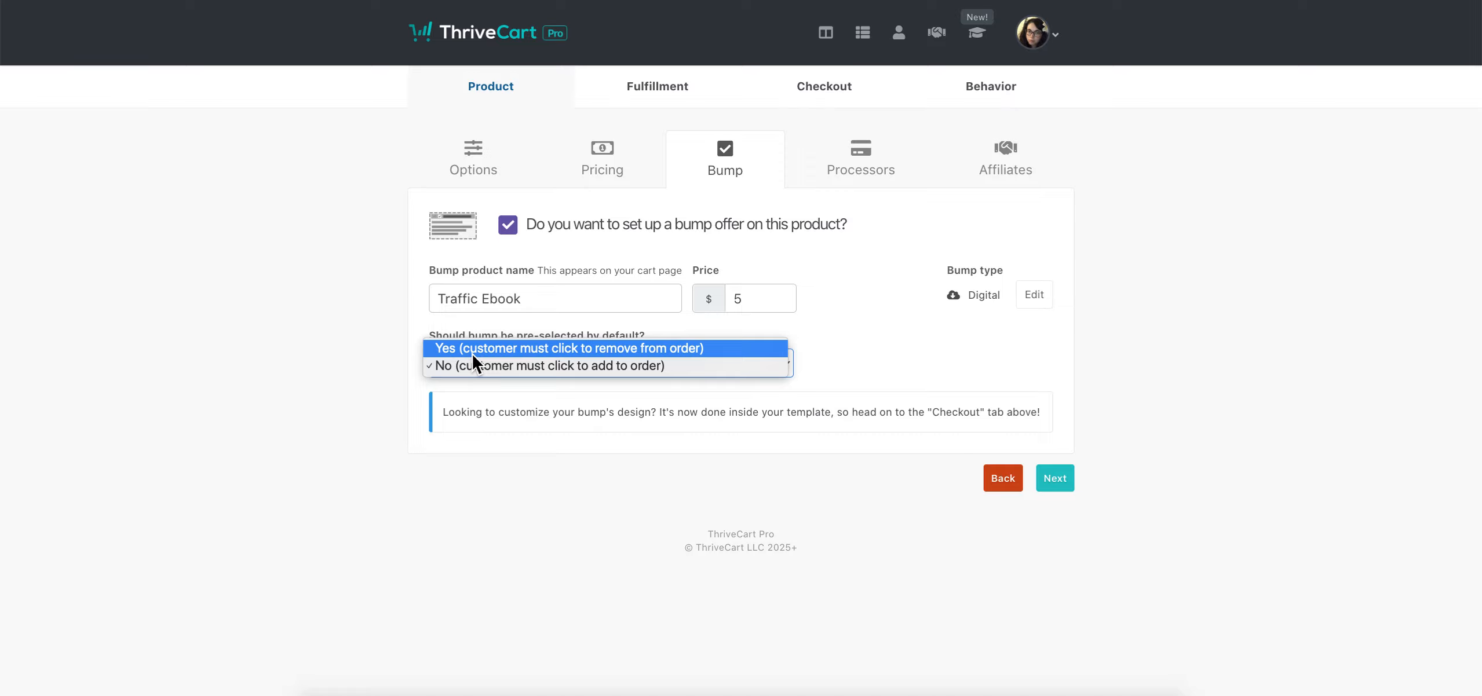
click(900, 338)
click(922, 334)
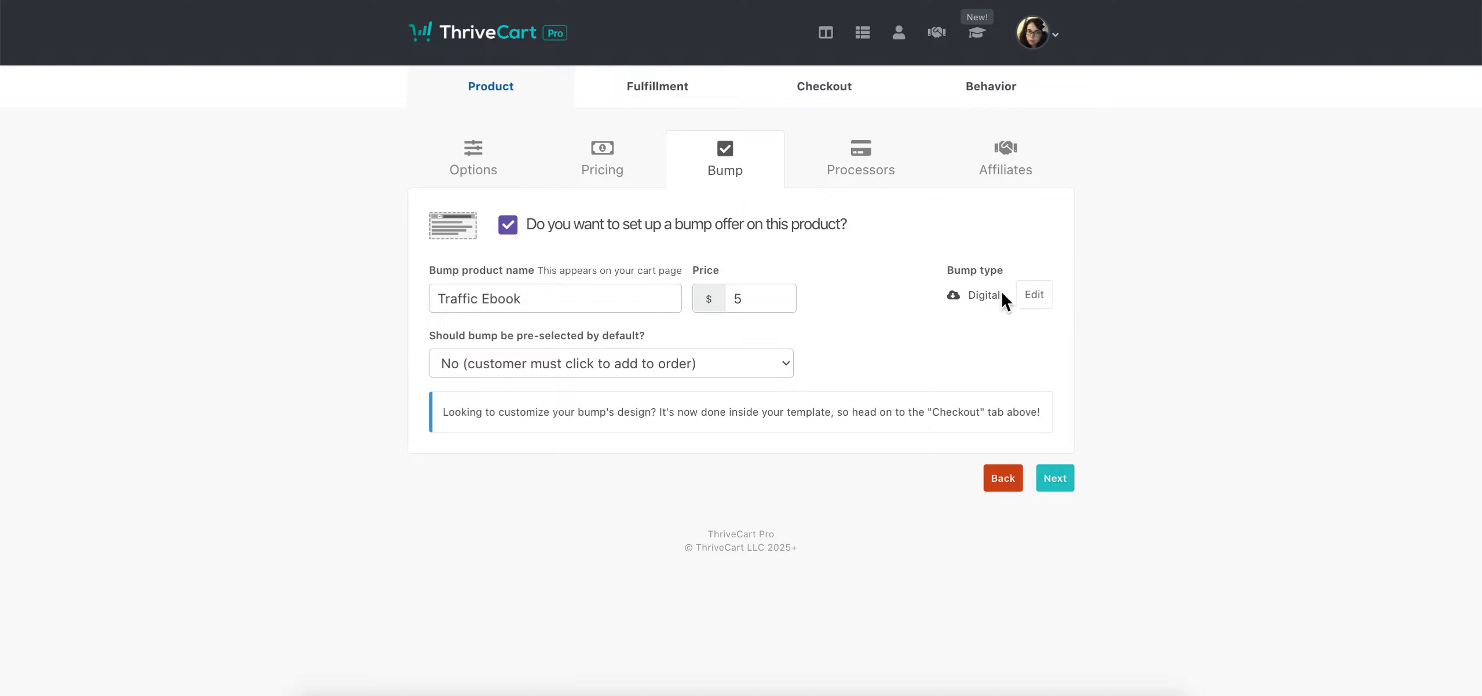
click(1034, 296)
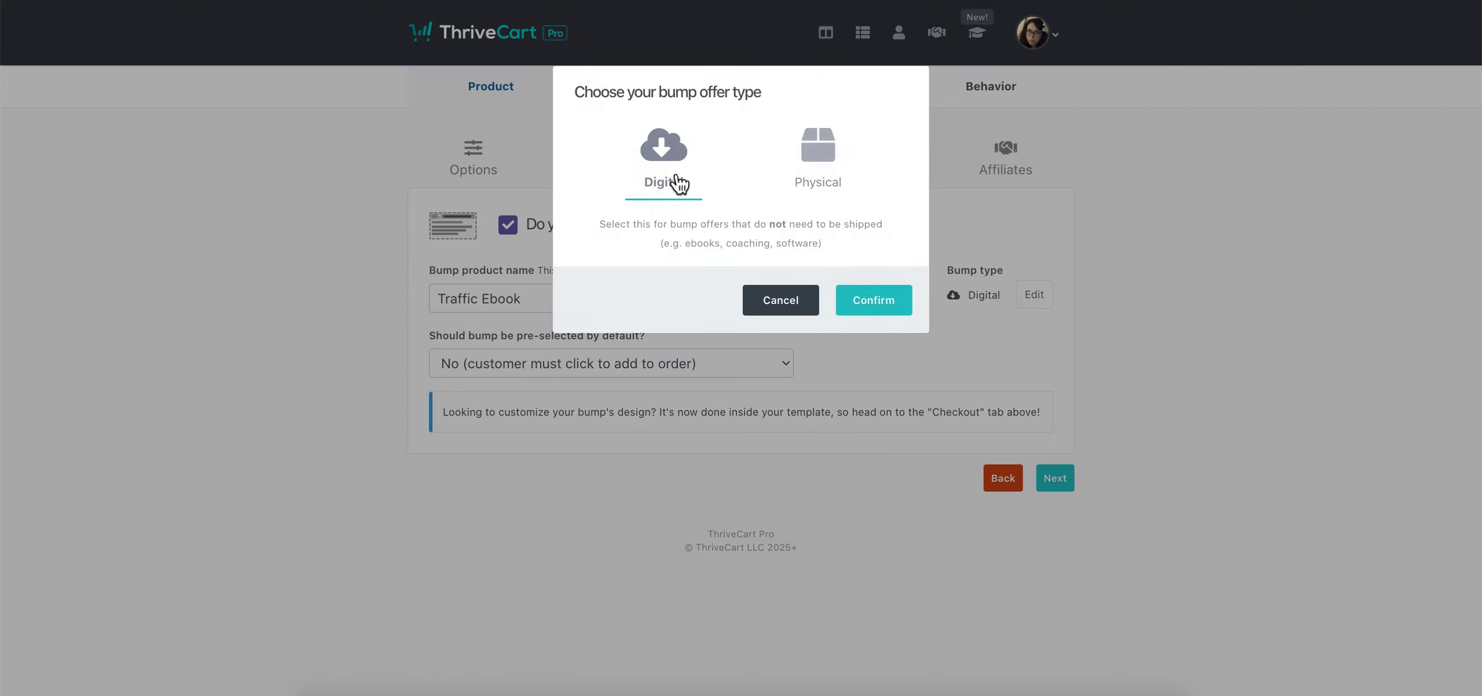
click(802, 310)
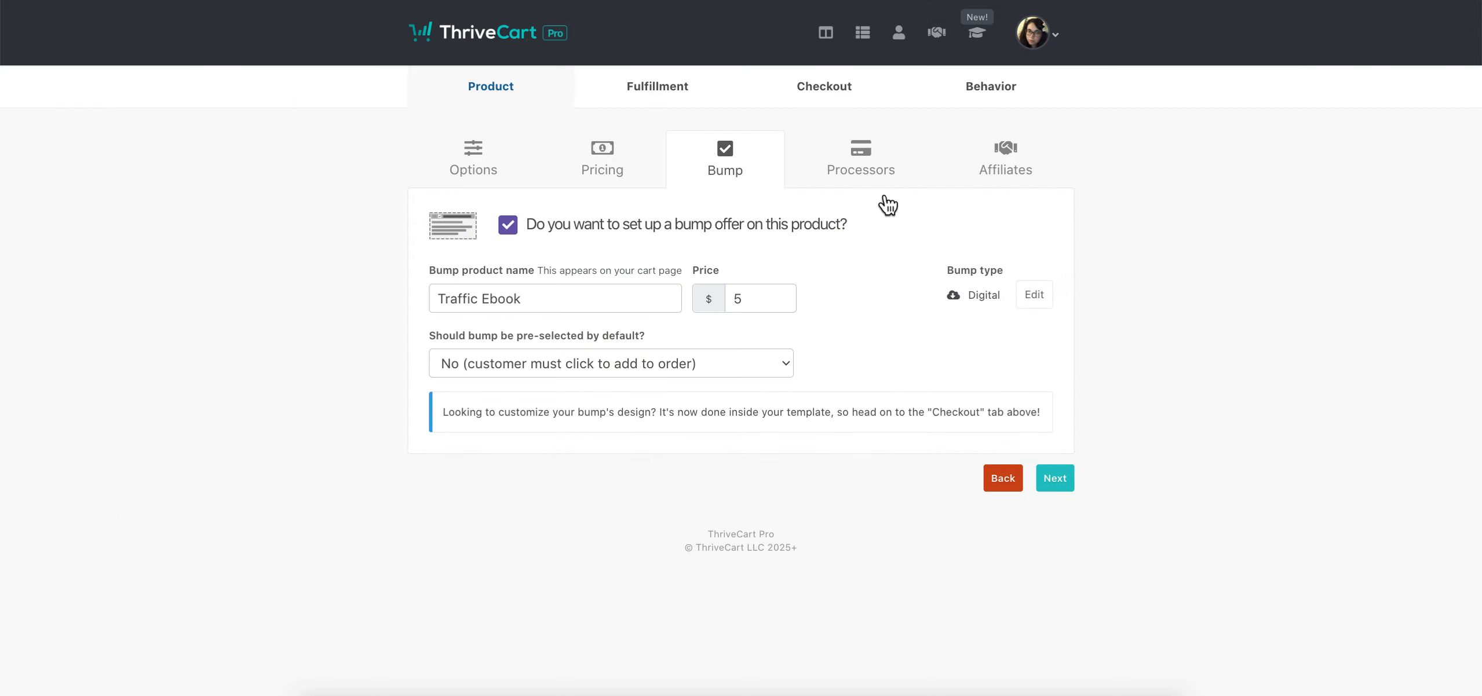
Activate Stripe Enhanced with the connected Stripe account and proceed to Affiliates
click(1051, 488)
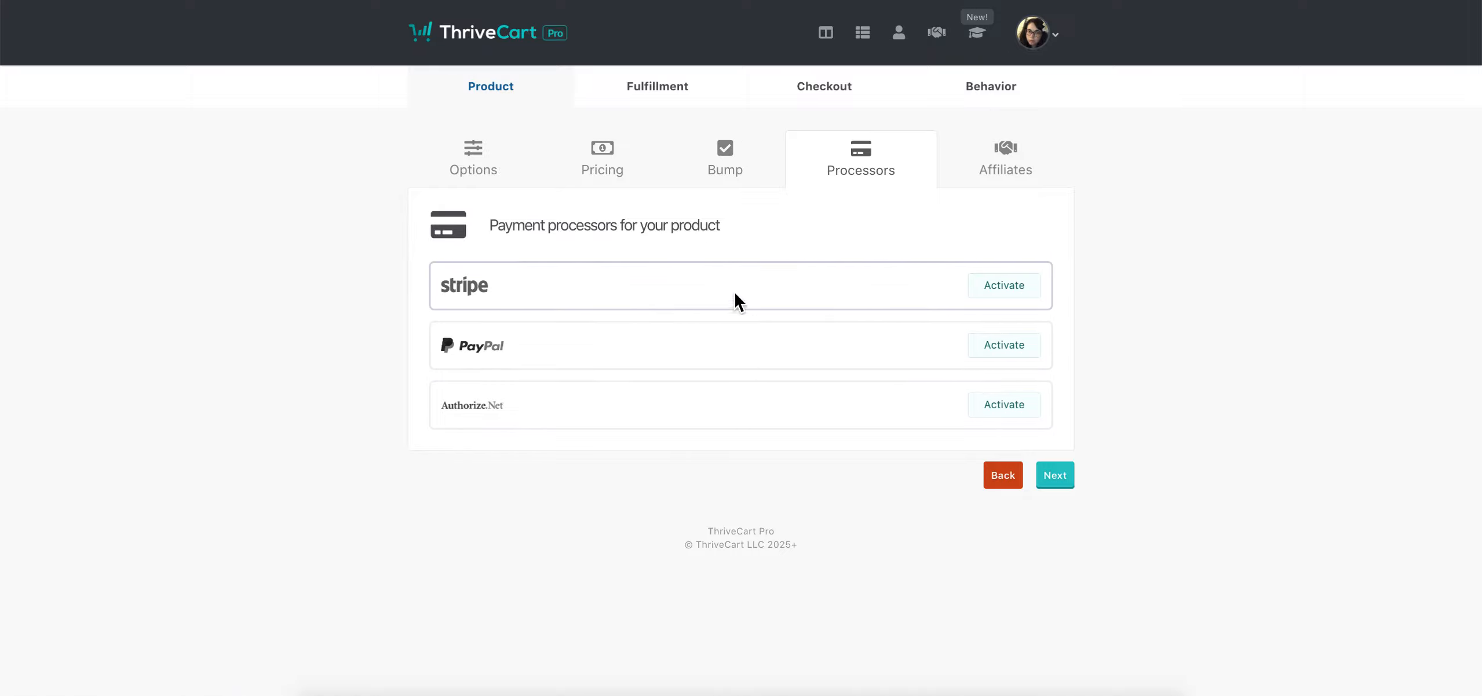
click(1034, 295)
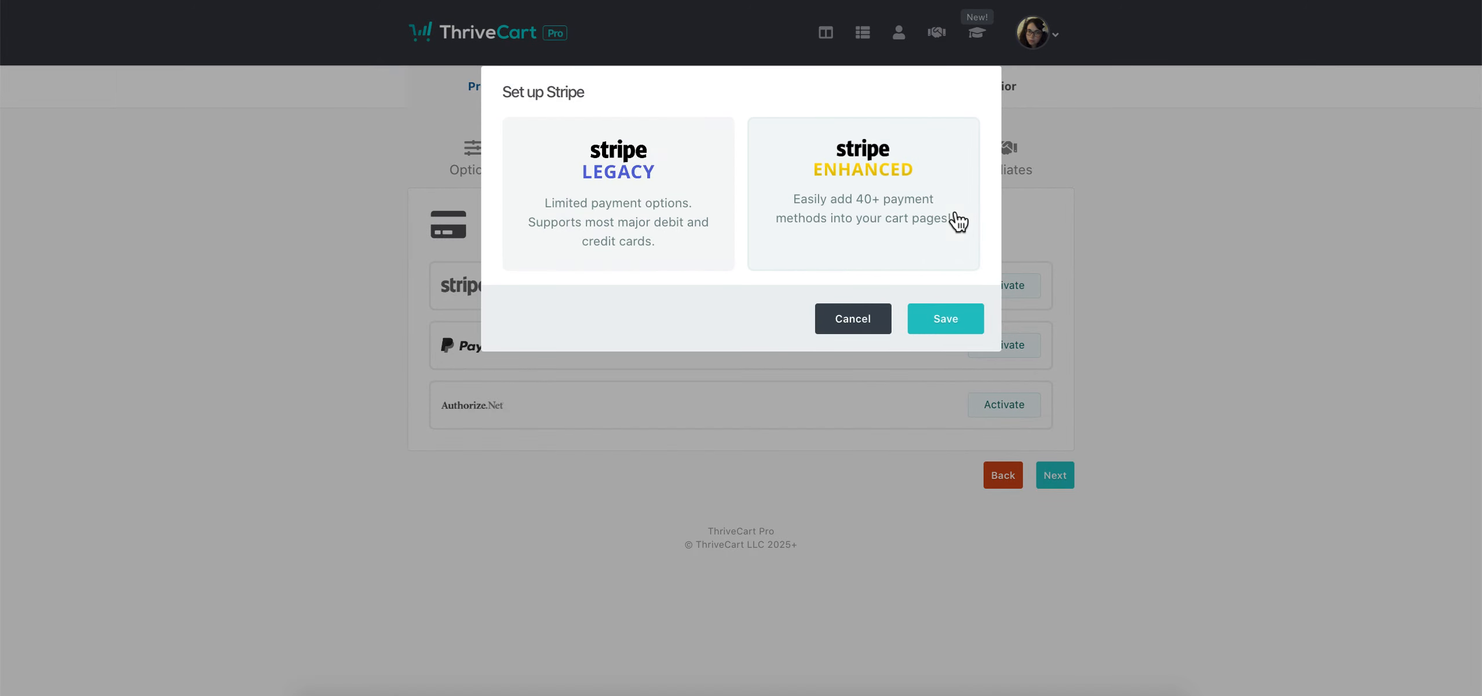
click(887, 207)
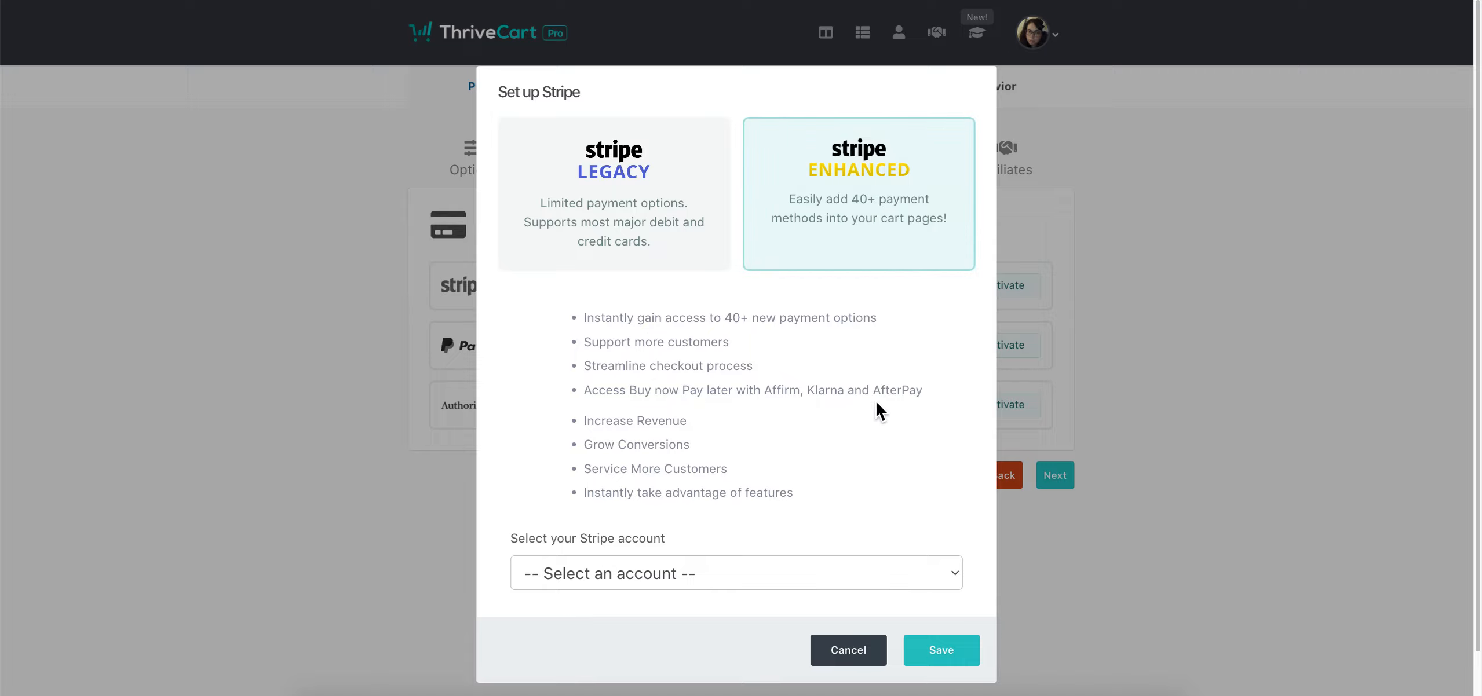
click(671, 563)
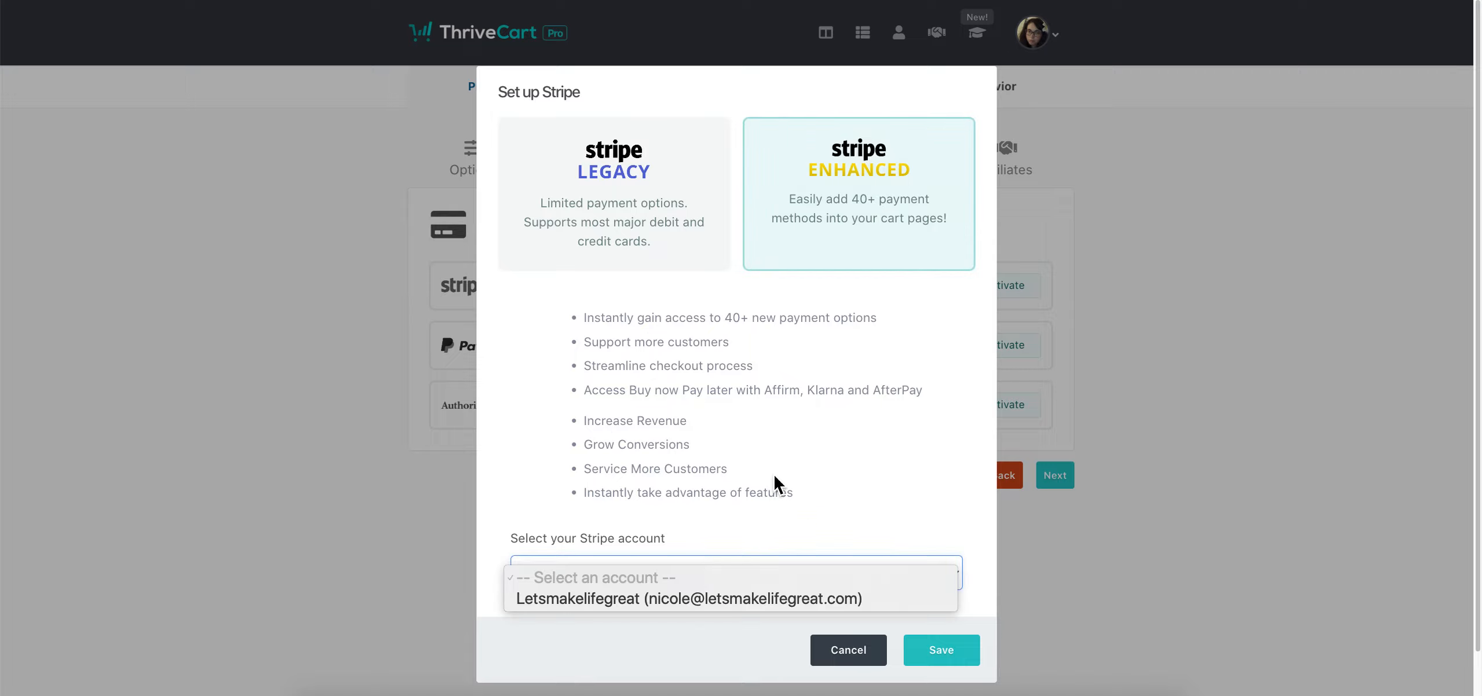
click(652, 599)
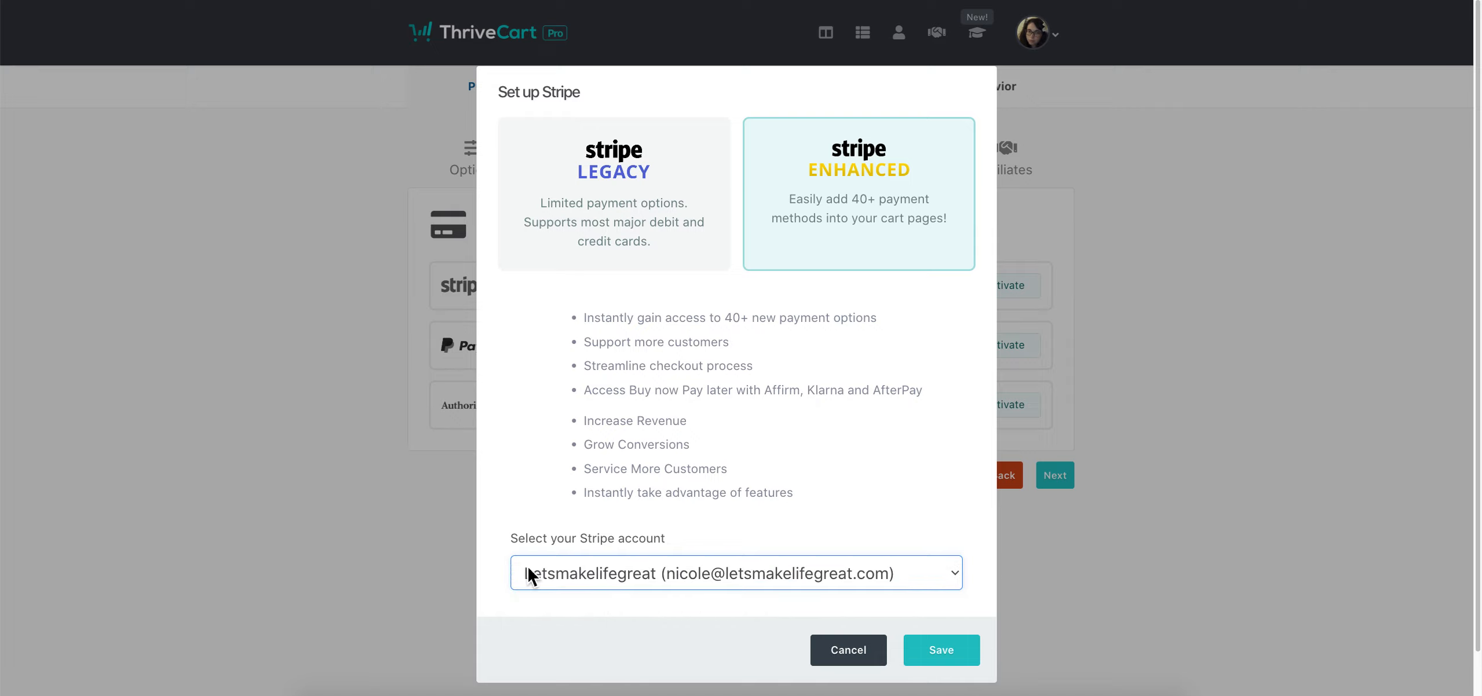
click(943, 663)
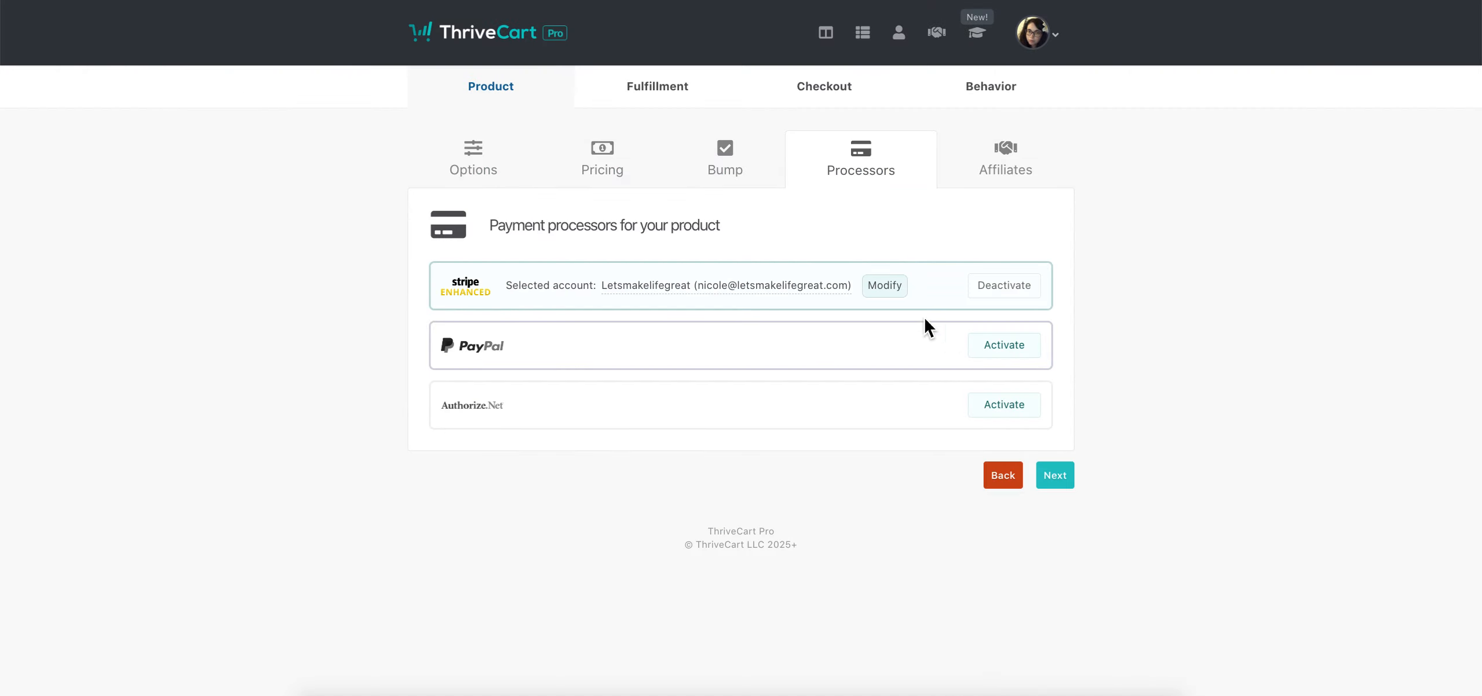
click(1063, 484)
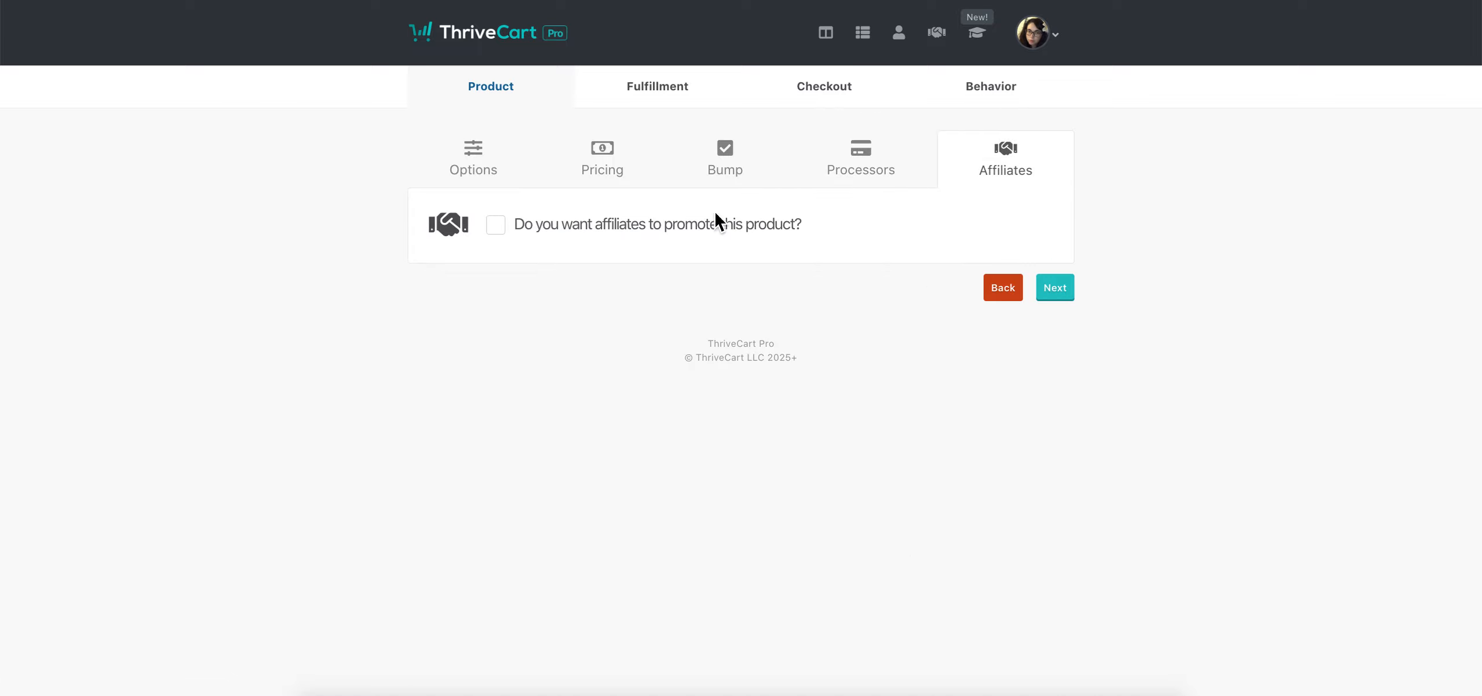
Enable affiliates with a Fixed fee commission, the same for all pricing options
click(728, 235)
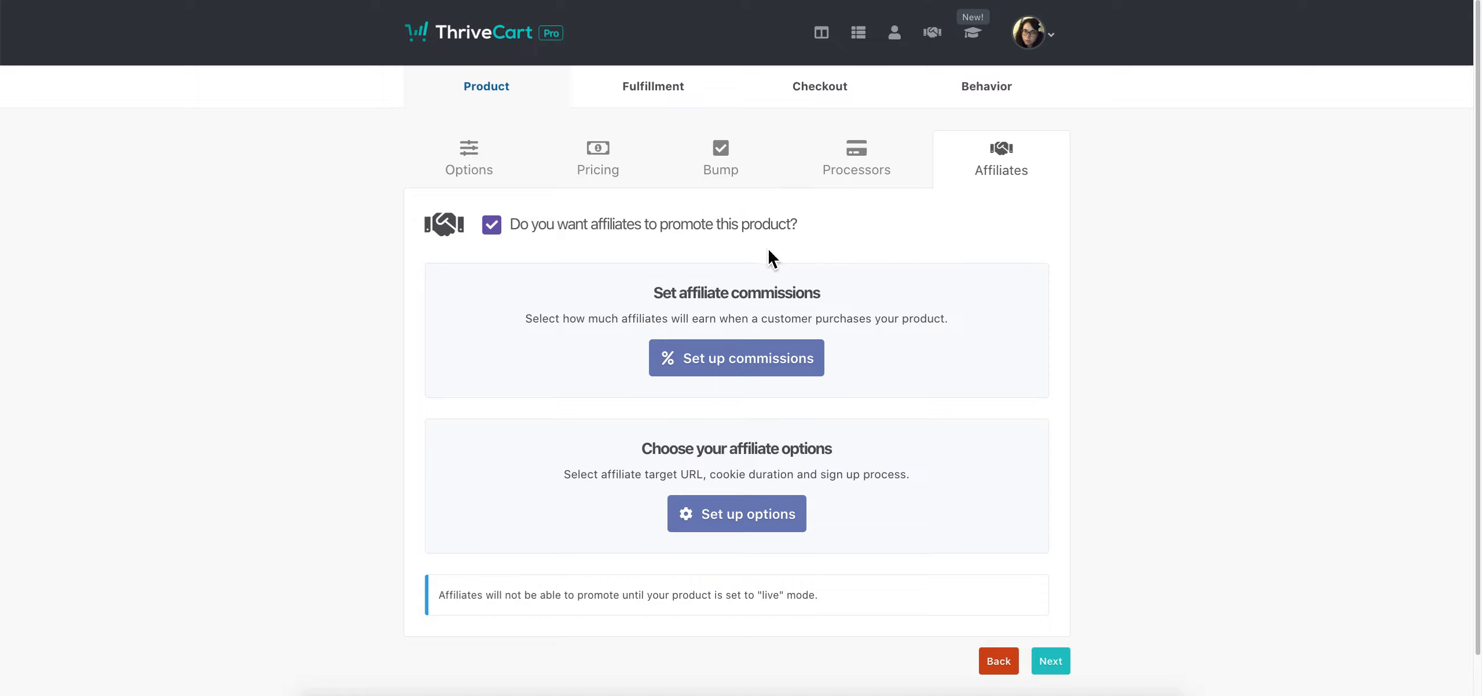
click(736, 375)
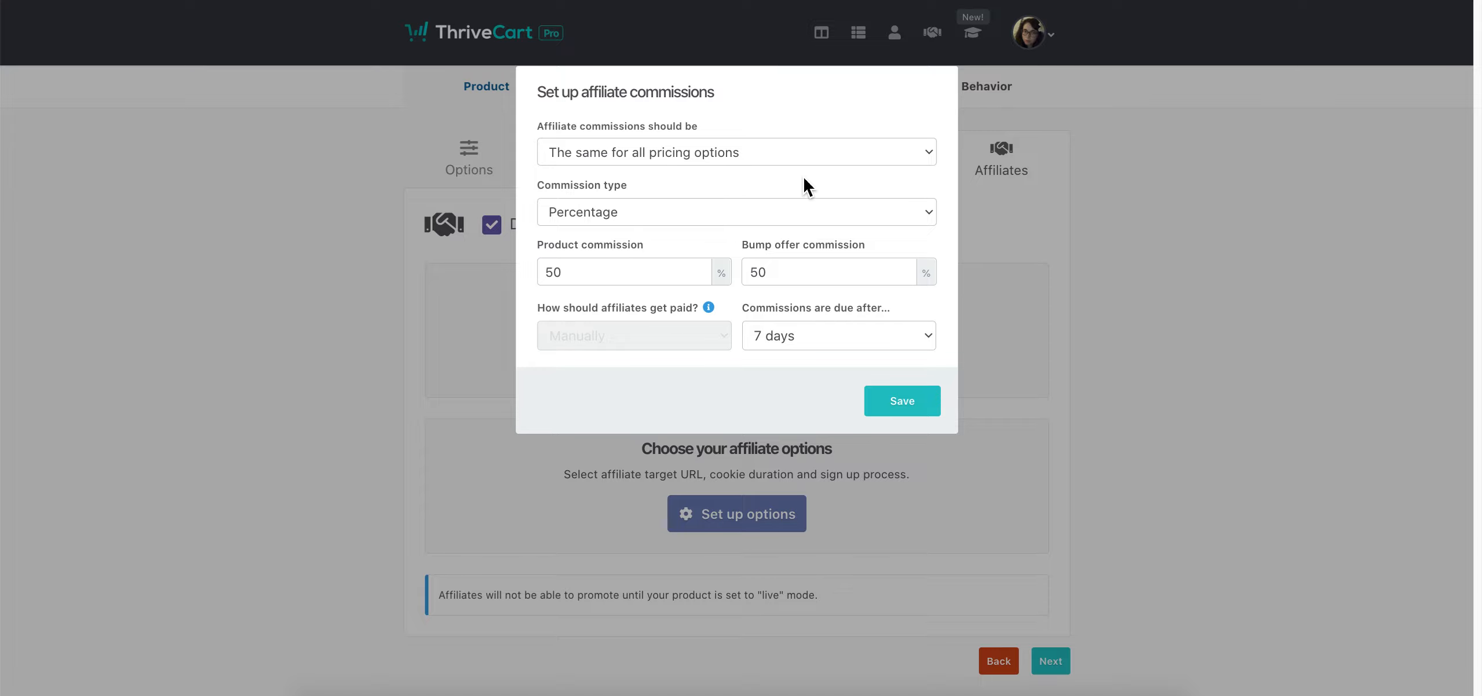
click(804, 160)
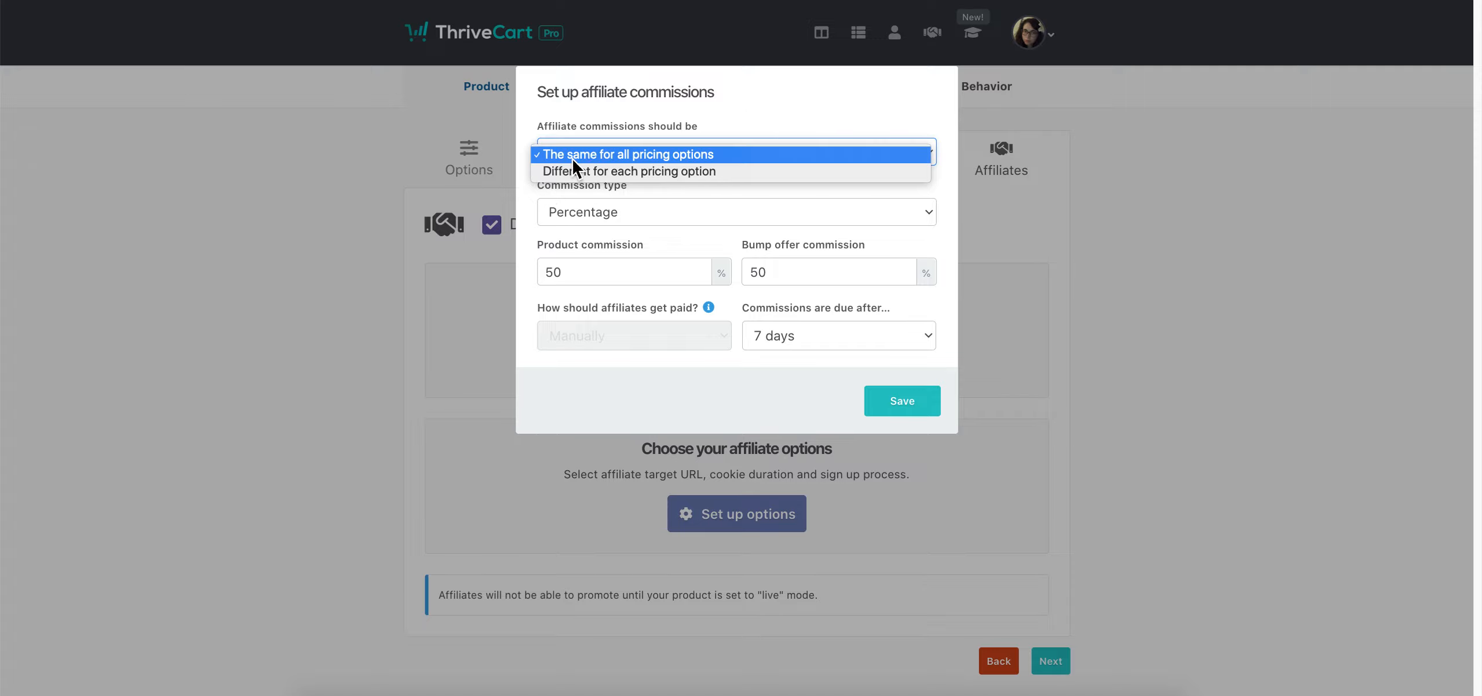
click(756, 115)
click(646, 214)
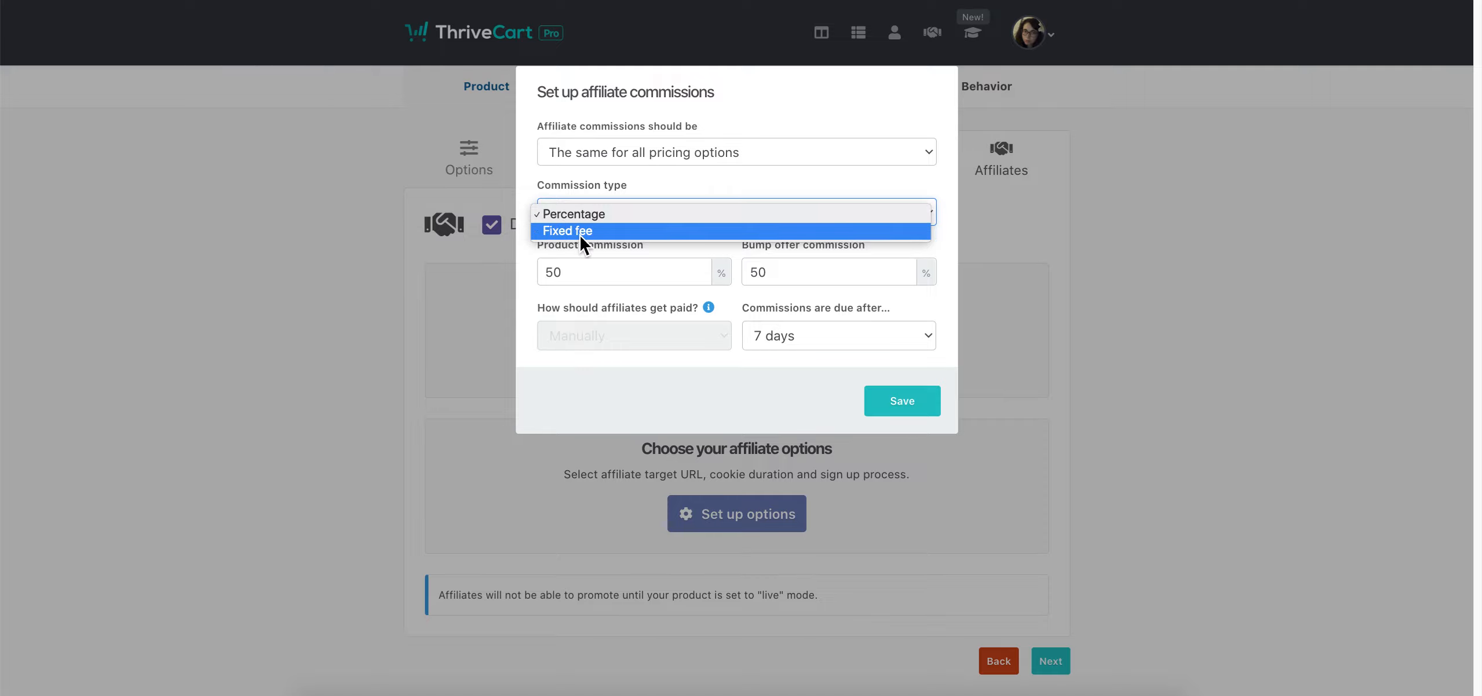
click(634, 231)
click(696, 277)
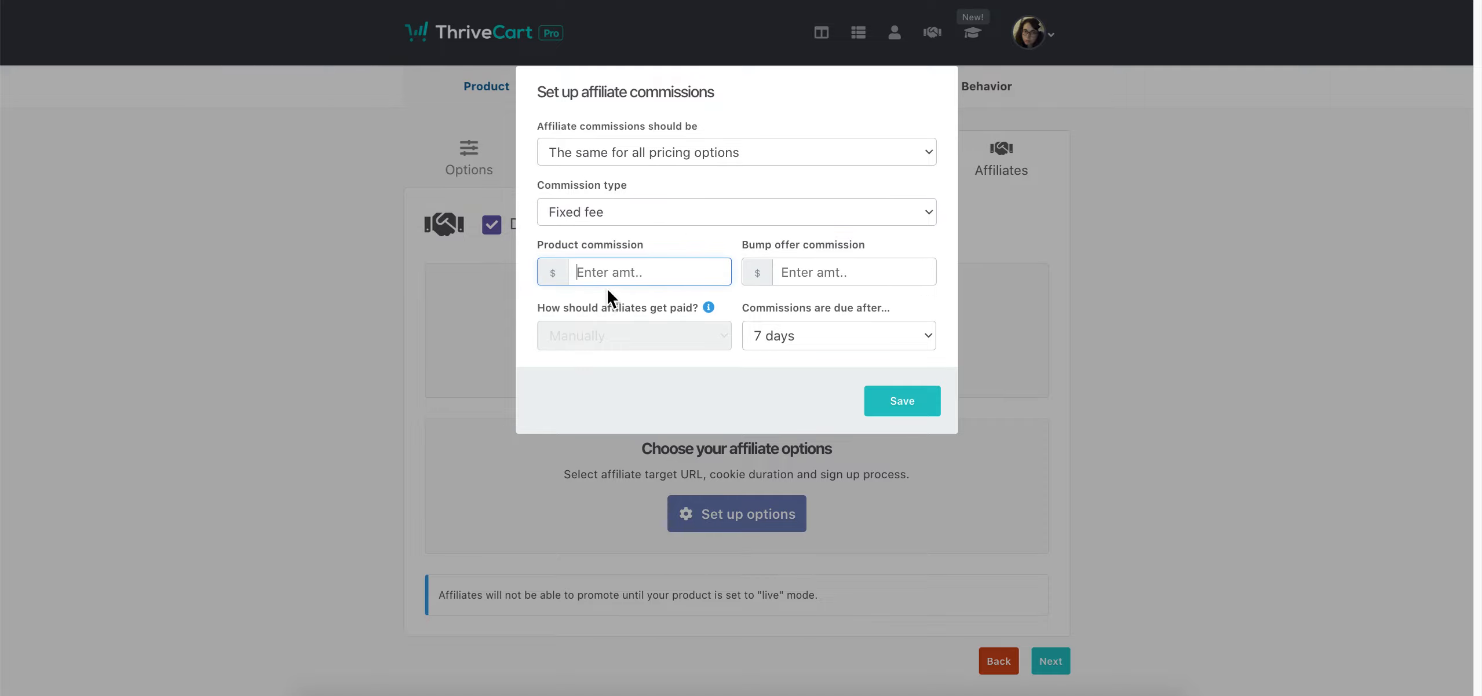
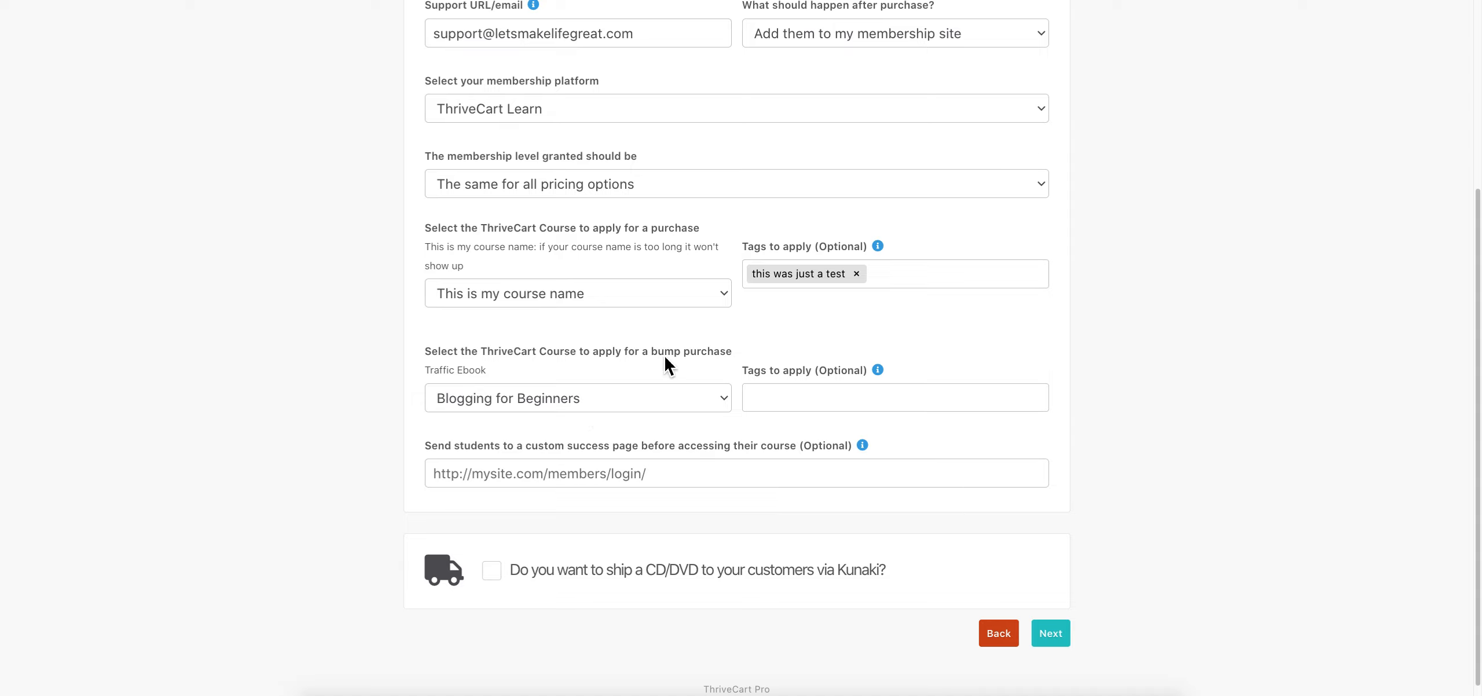
Grant the 'Traffic Building Kit Ebook' course for the bump purchase and continue to Checkout design
click(597, 397)
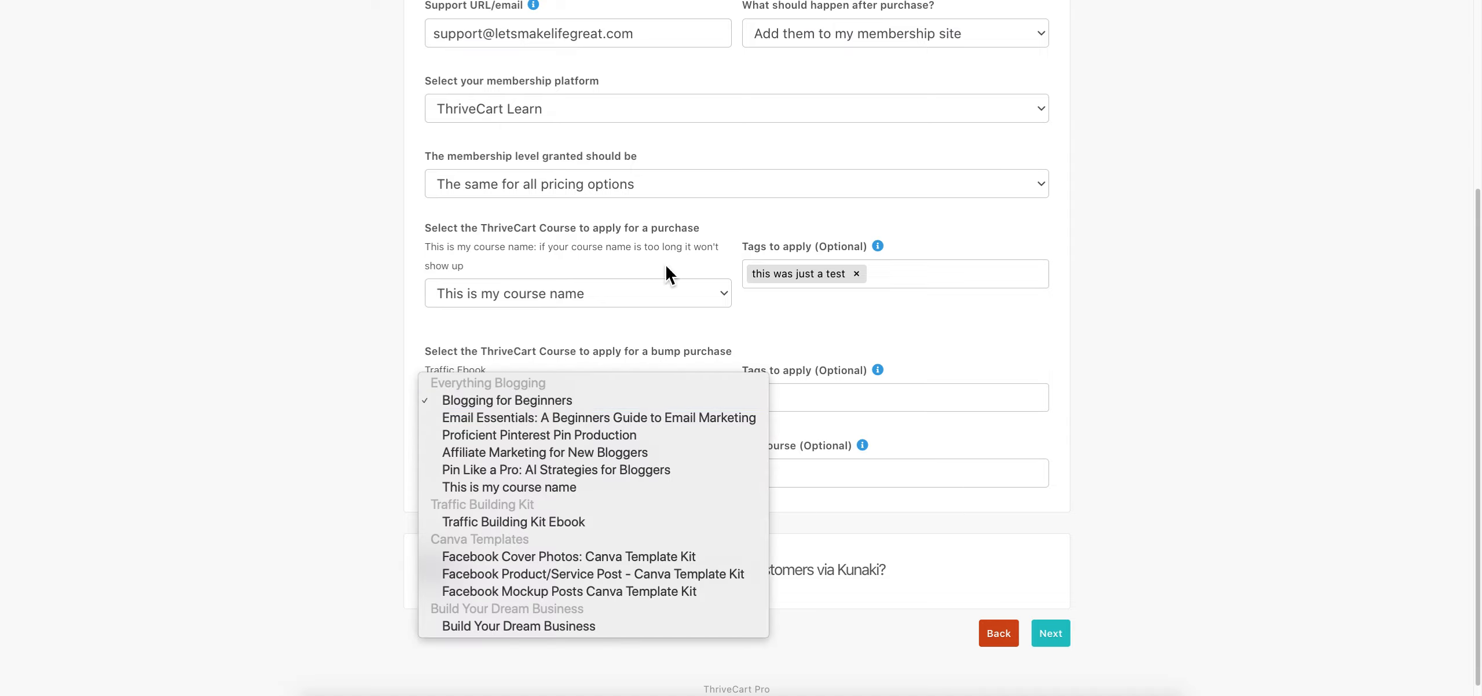
click(567, 522)
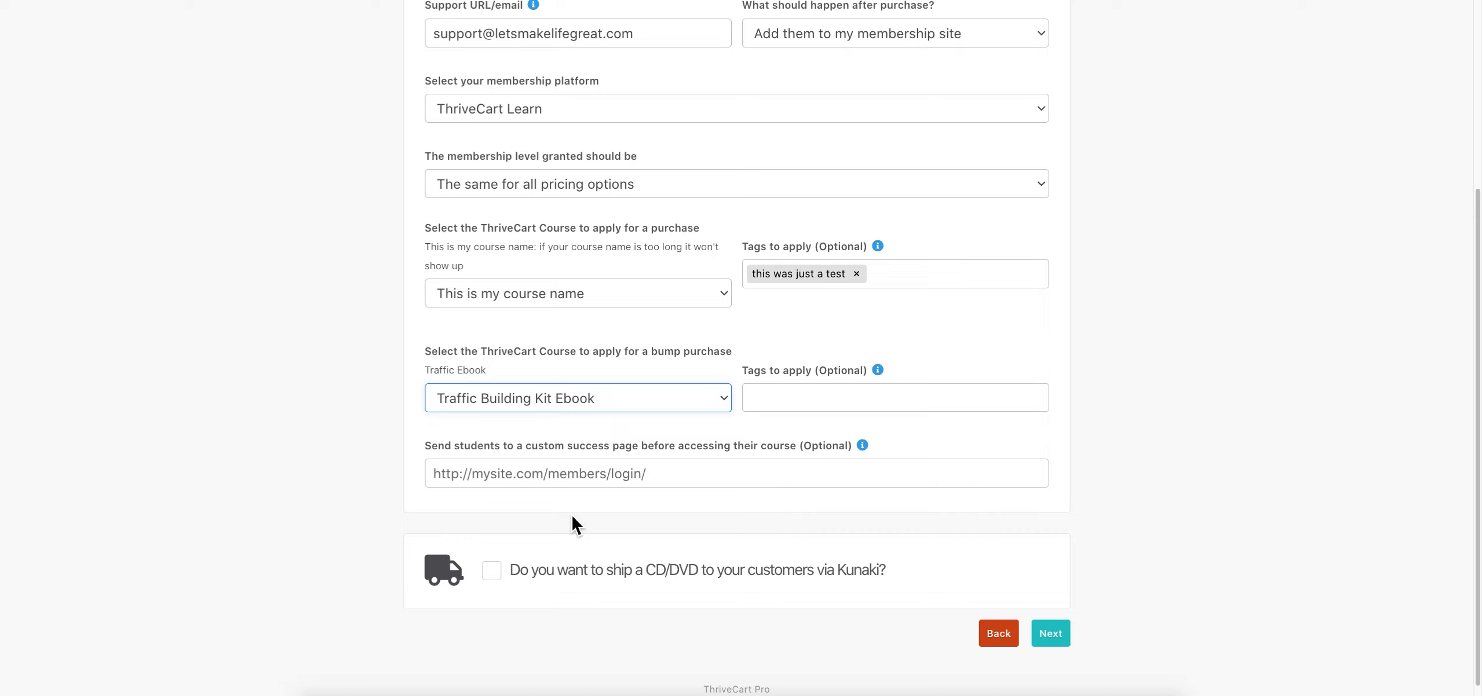
click(843, 403)
click(777, 334)
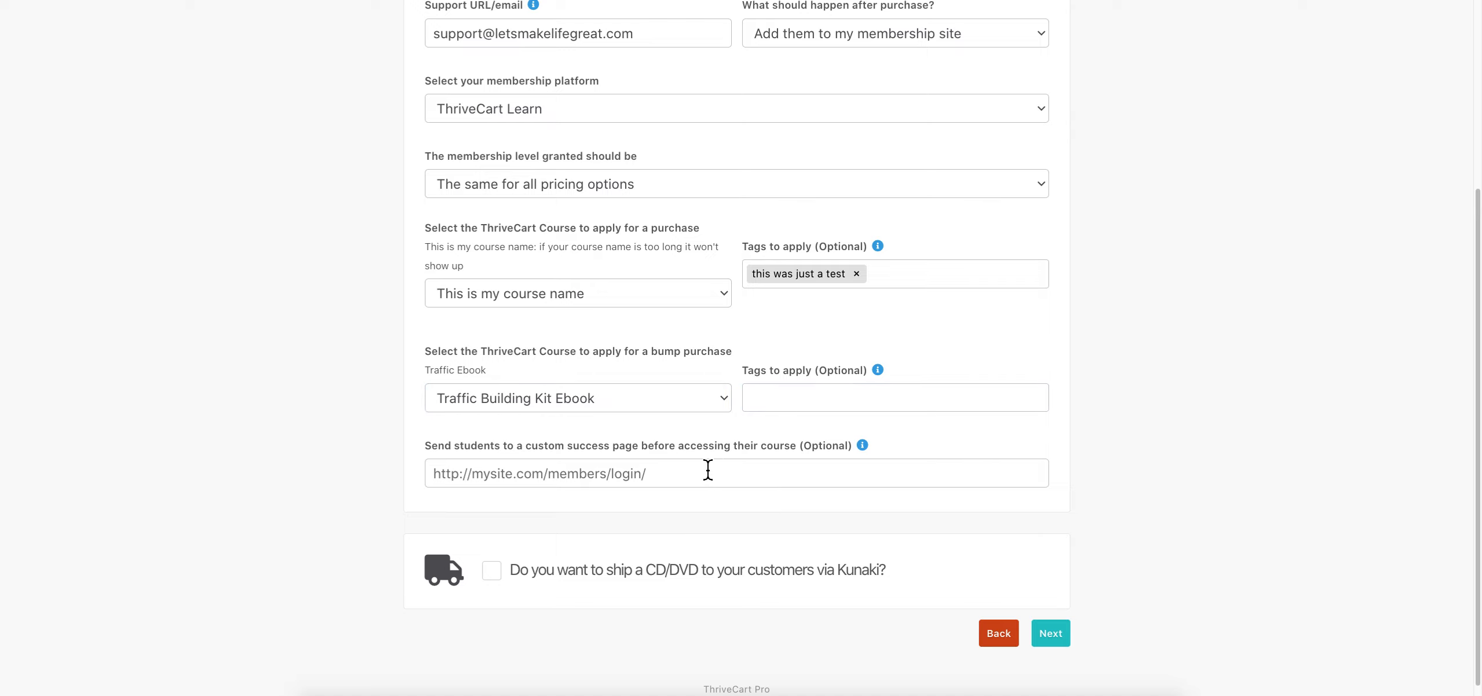
click(490, 470)
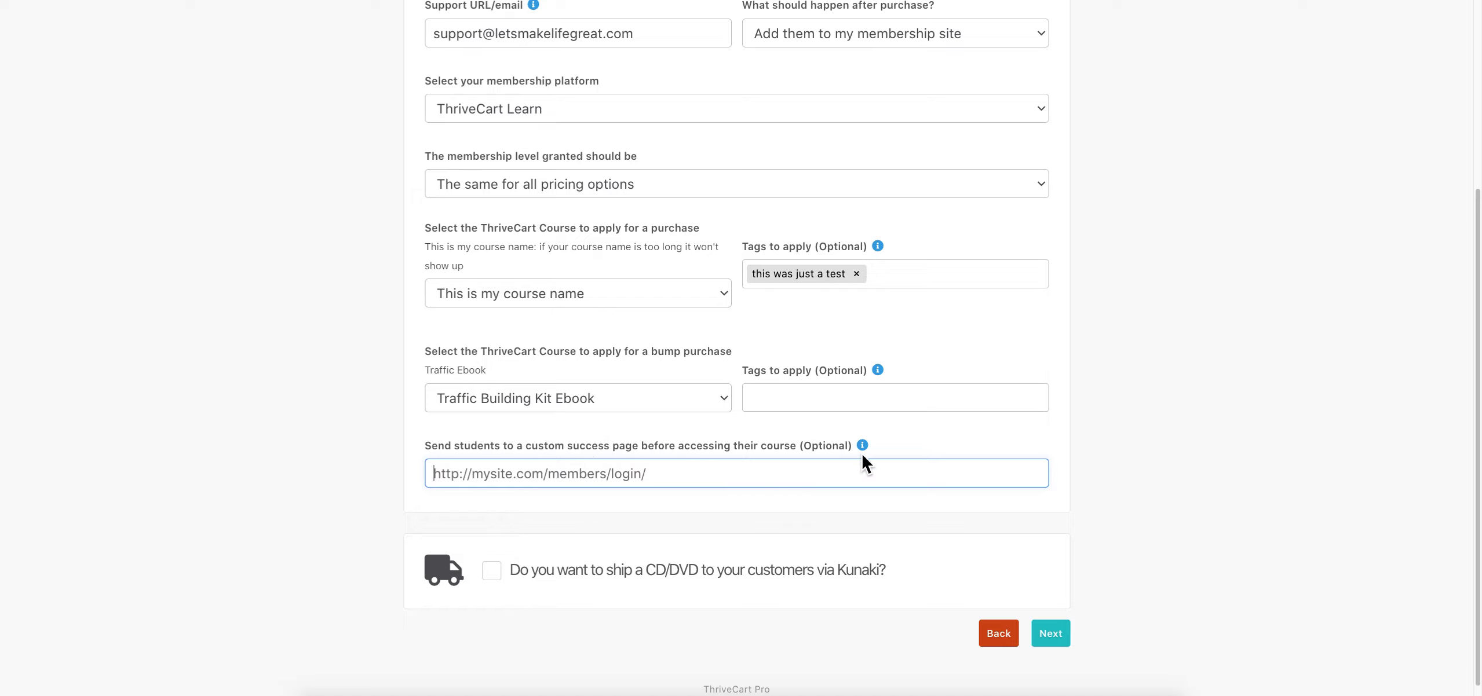
mouse_move(866, 453)
click(1056, 634)
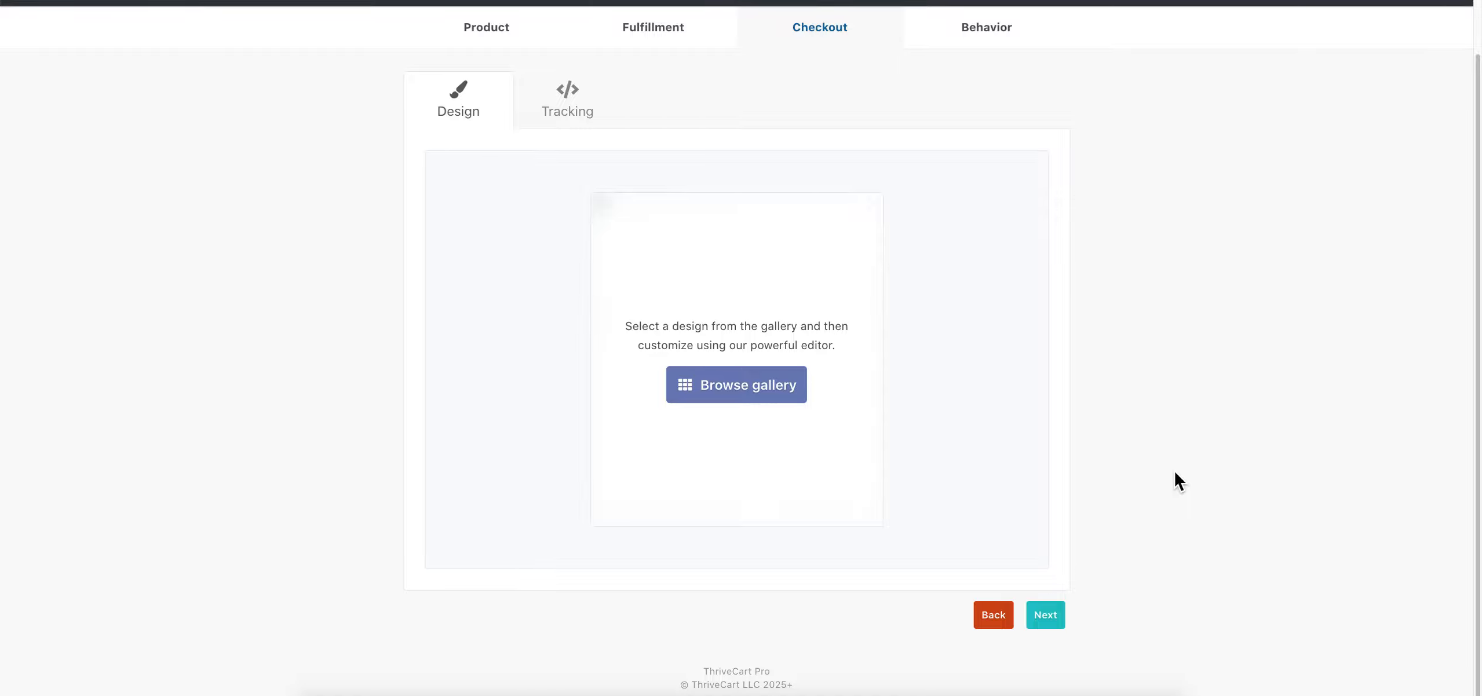
Enable Facebook Pixel, Google Analytics, Google Tag Manager and VWO tracking, then go back to Design
scroll(1184, 514, up, 1)
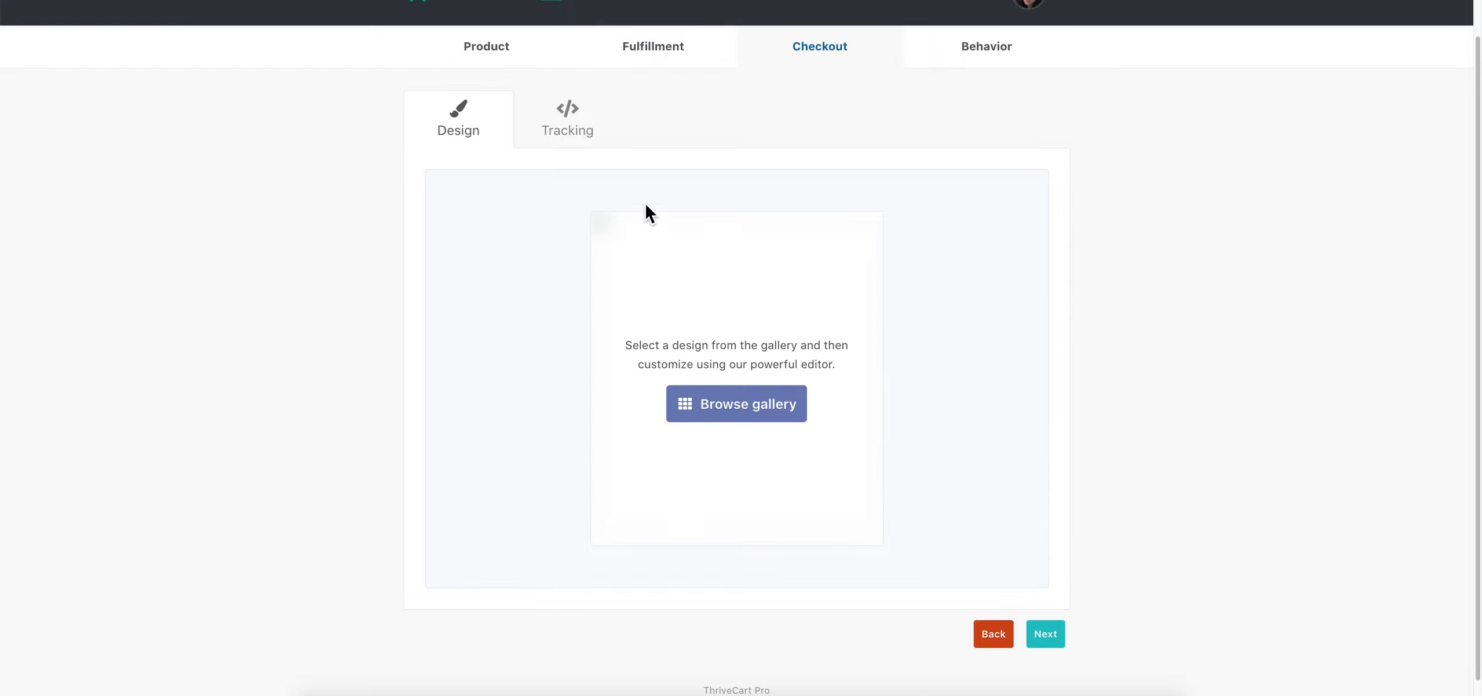
click(570, 132)
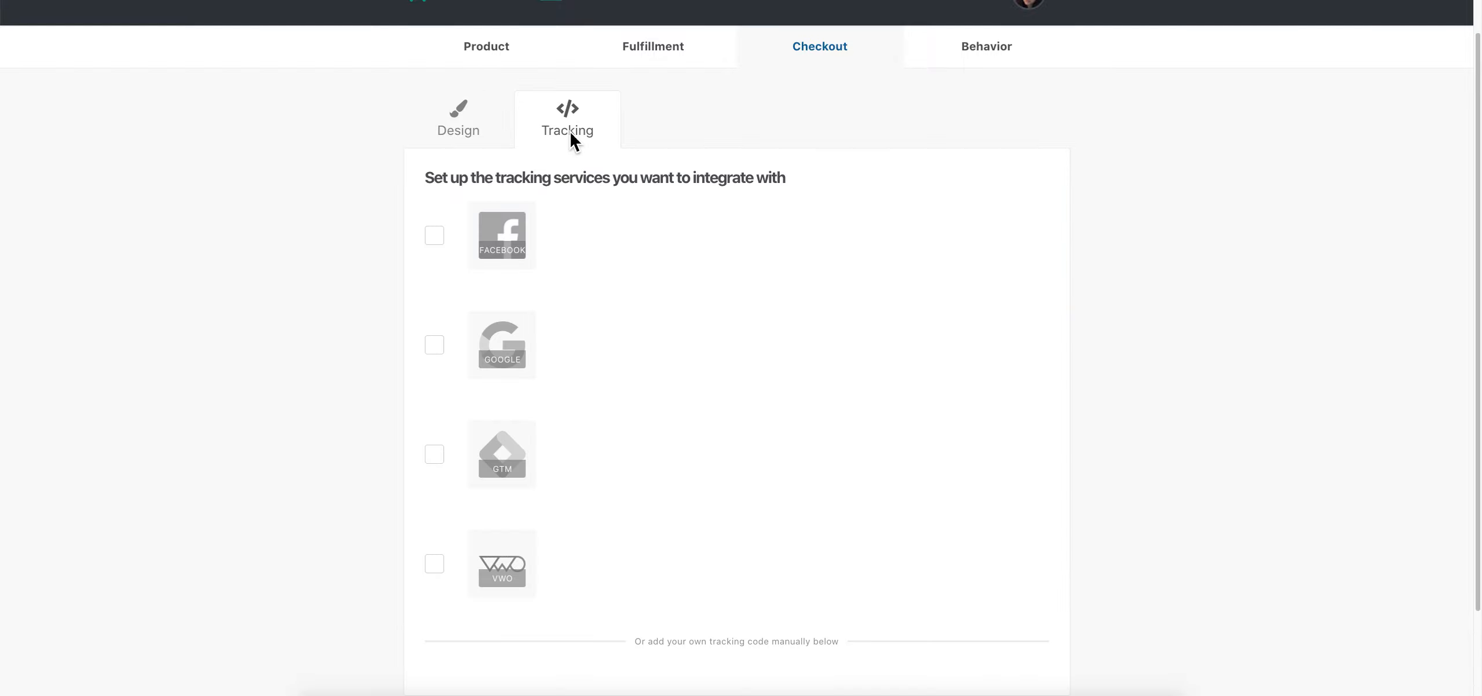
click(449, 239)
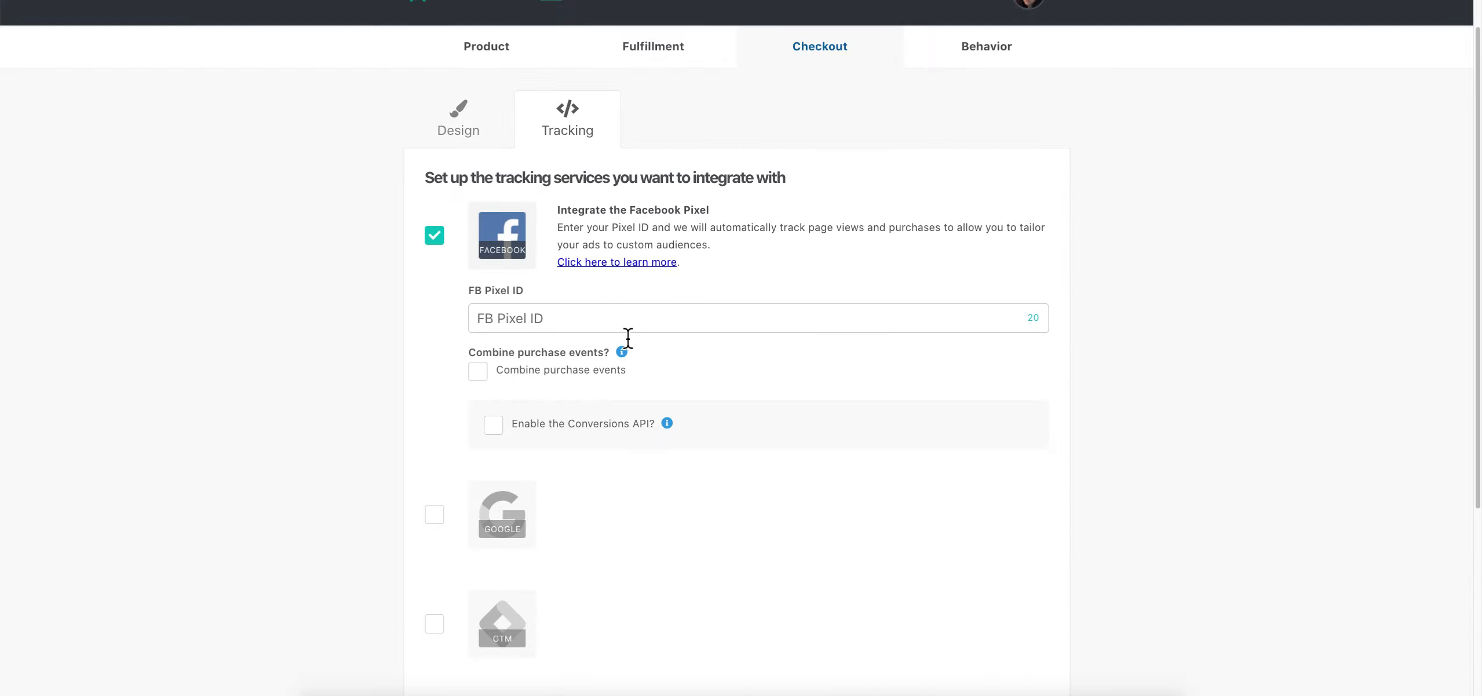
scroll(721, 403, down, 4)
click(436, 331)
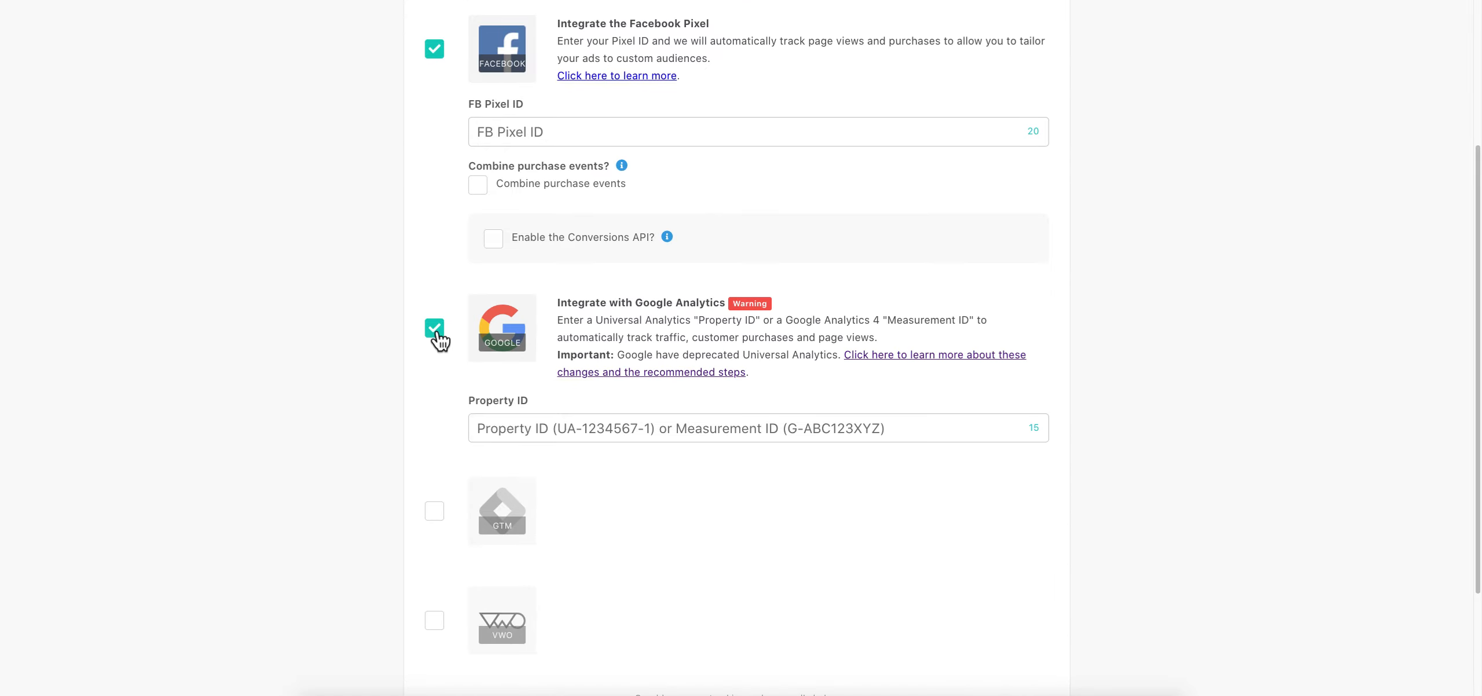
click(427, 510)
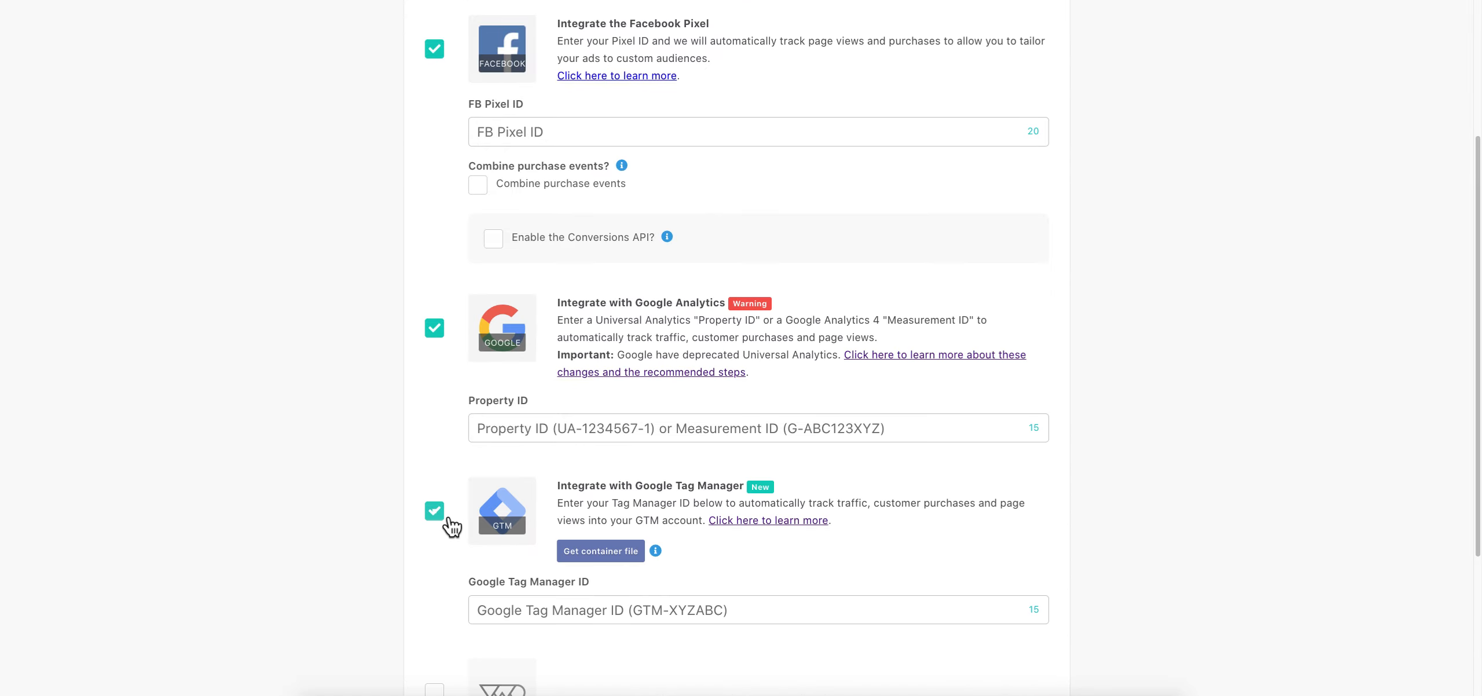
scroll(808, 406, down, 5)
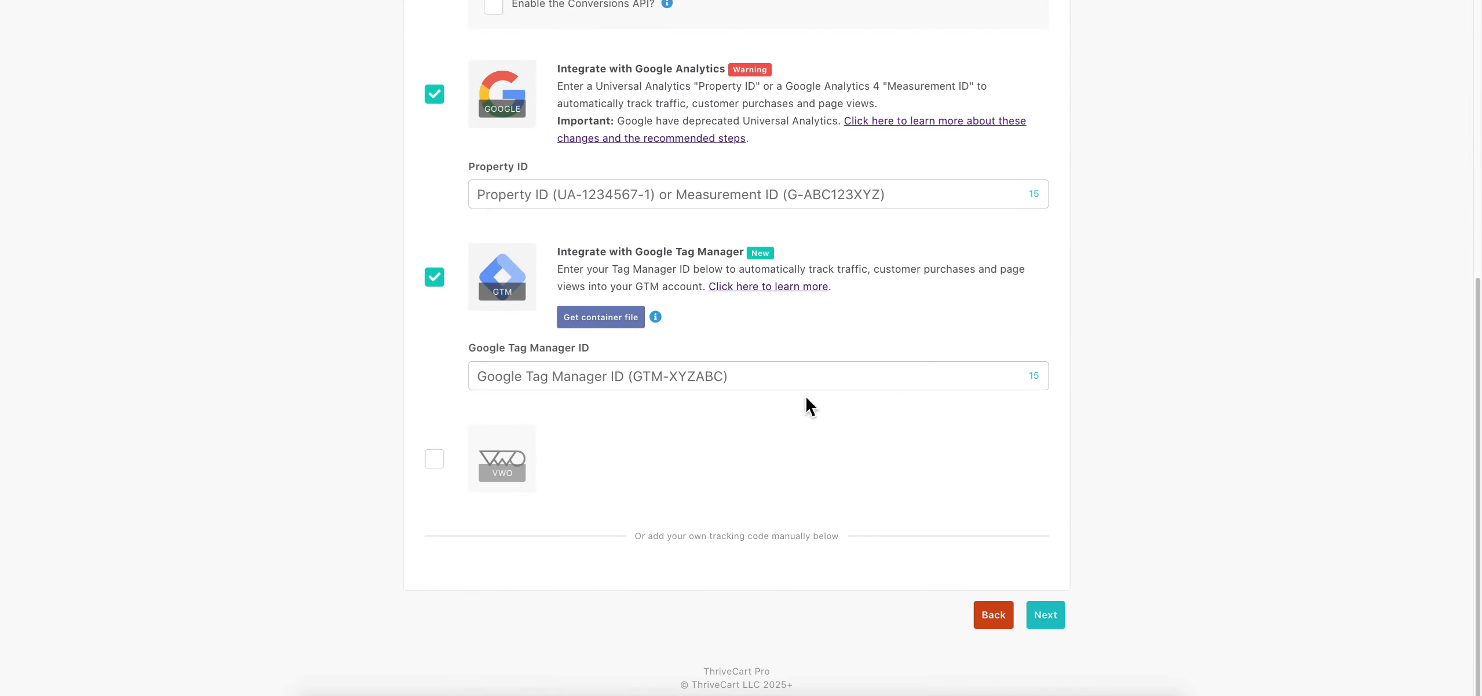
click(461, 472)
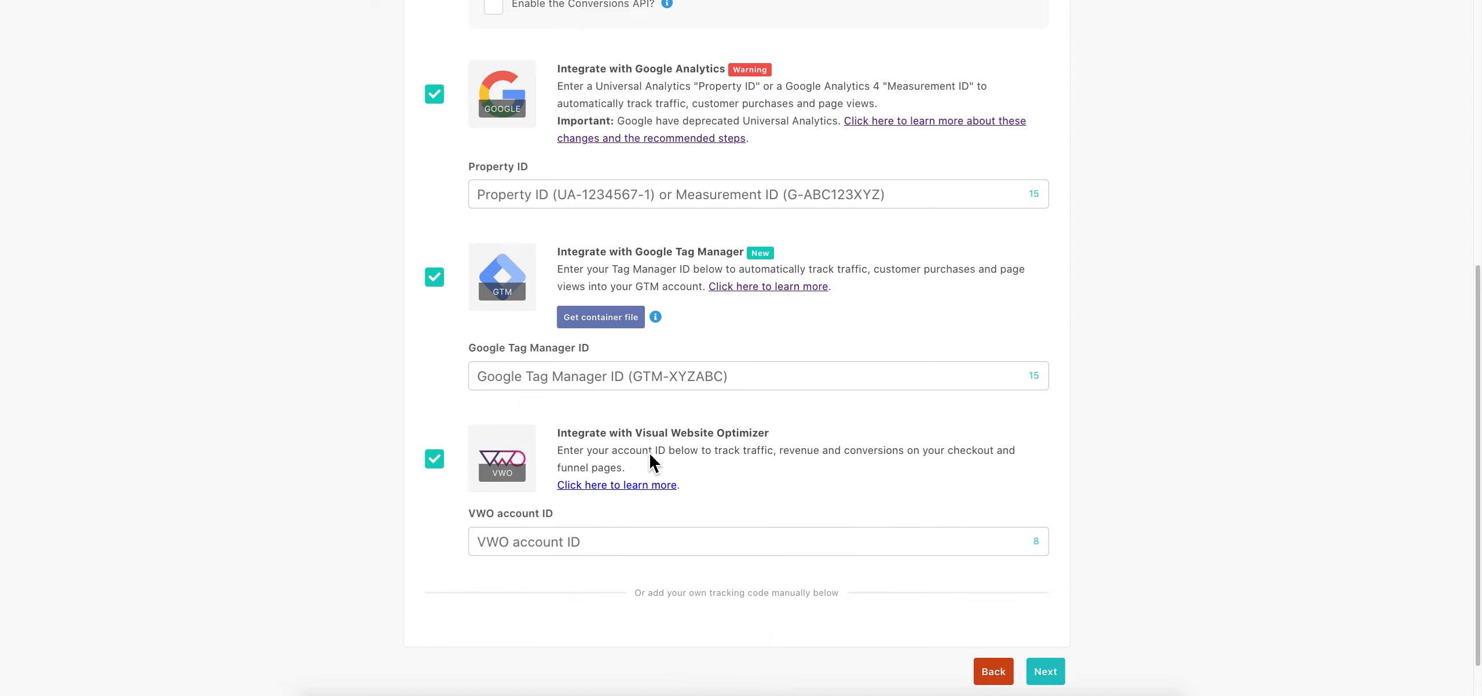
scroll(730, 435, up, 10)
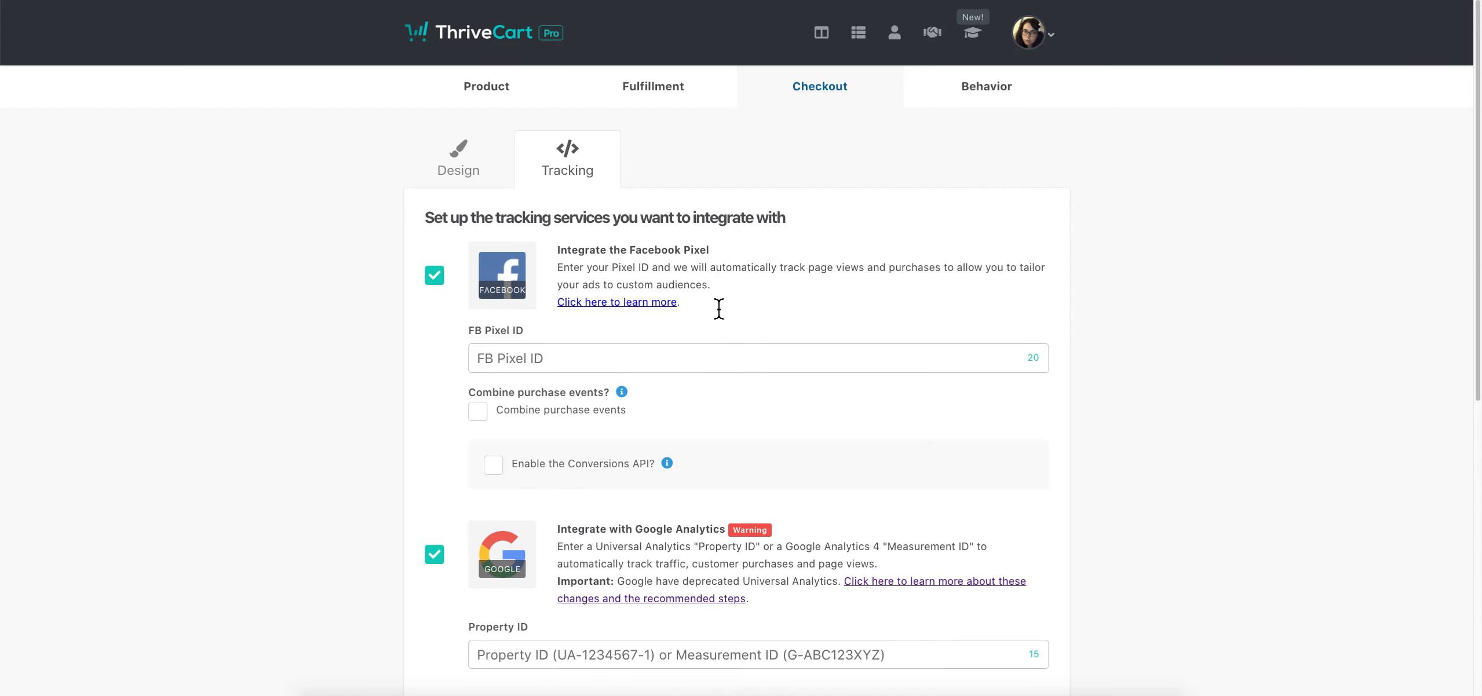
click(434, 275)
click(459, 161)
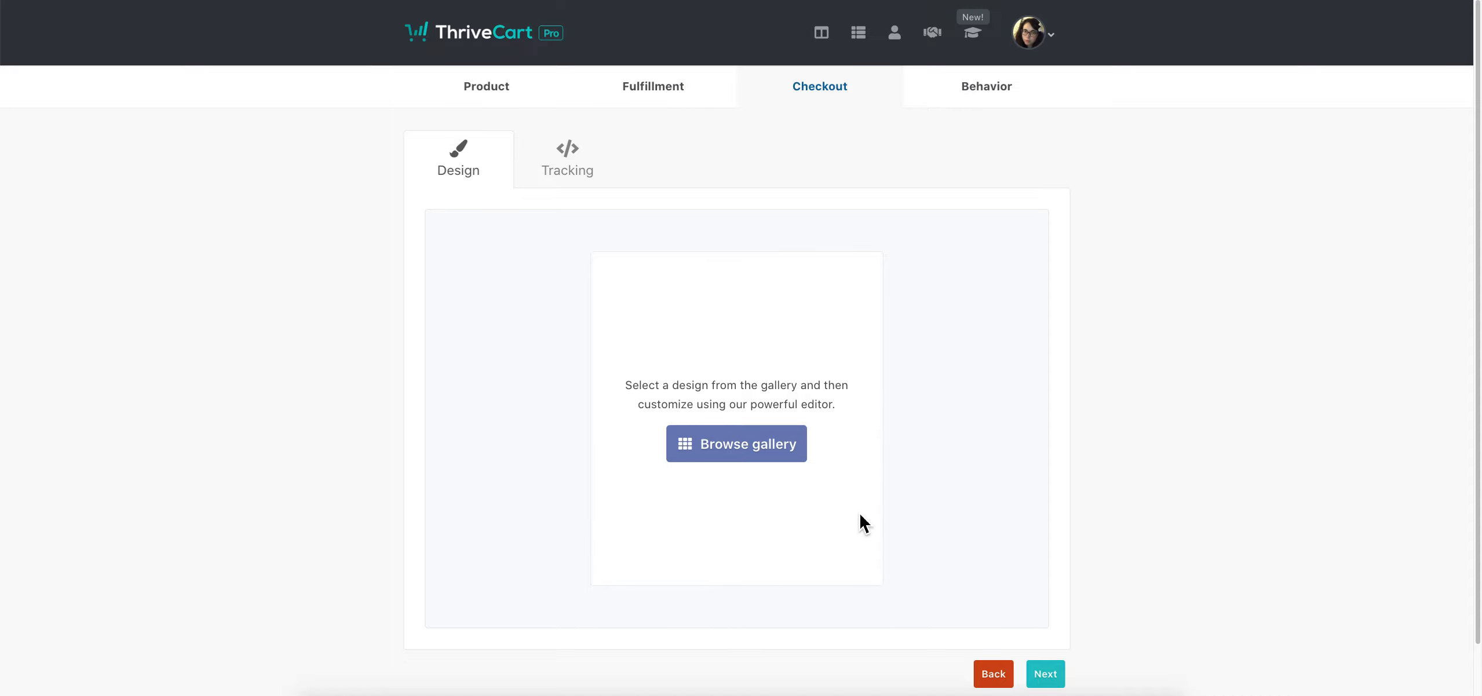
Open the template gallery and browse through the Sales carts templates
click(753, 446)
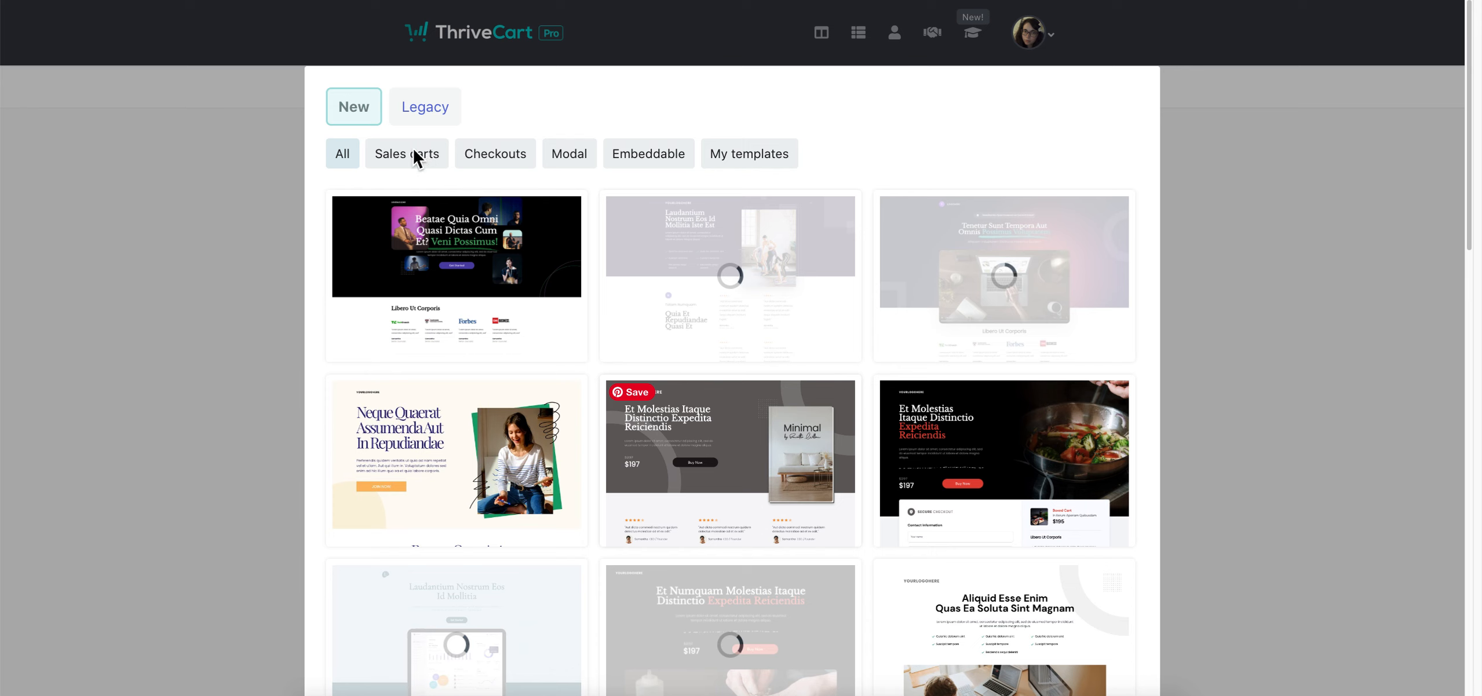
click(418, 155)
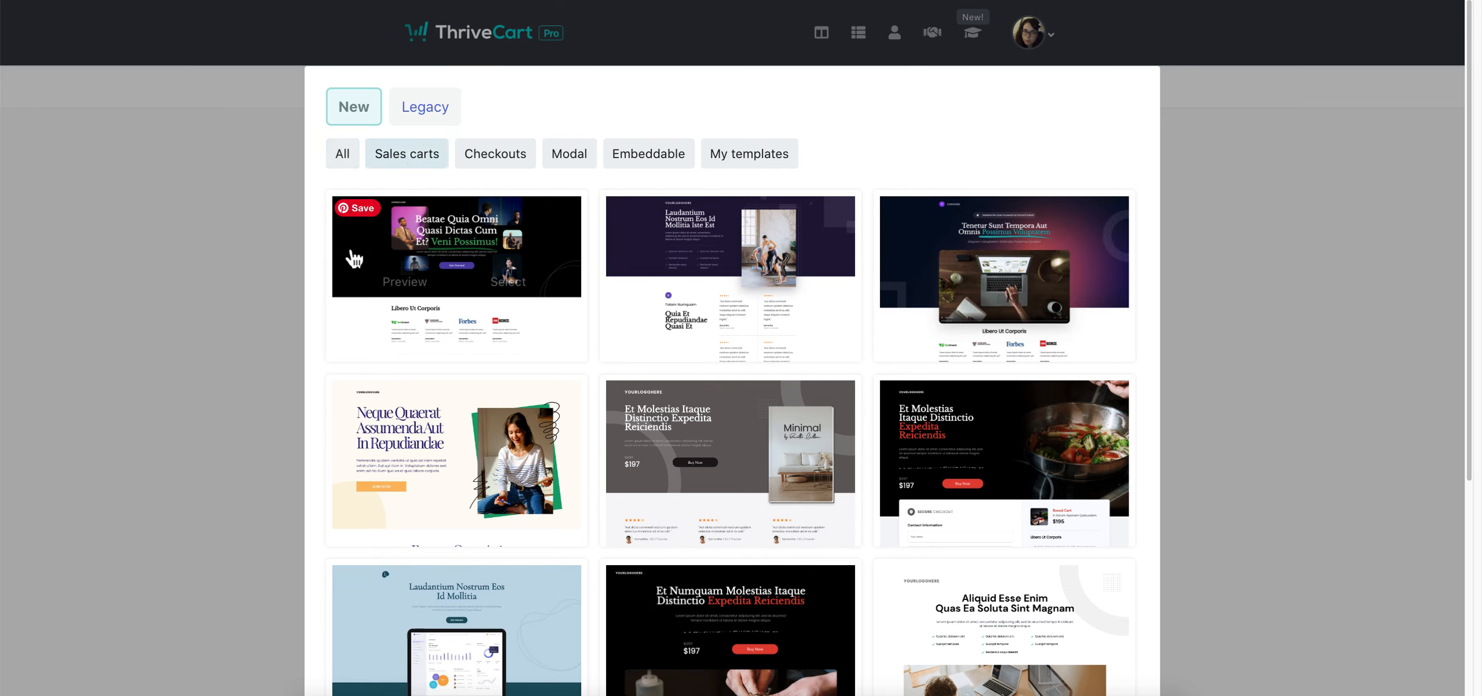
mouse_move(751, 392)
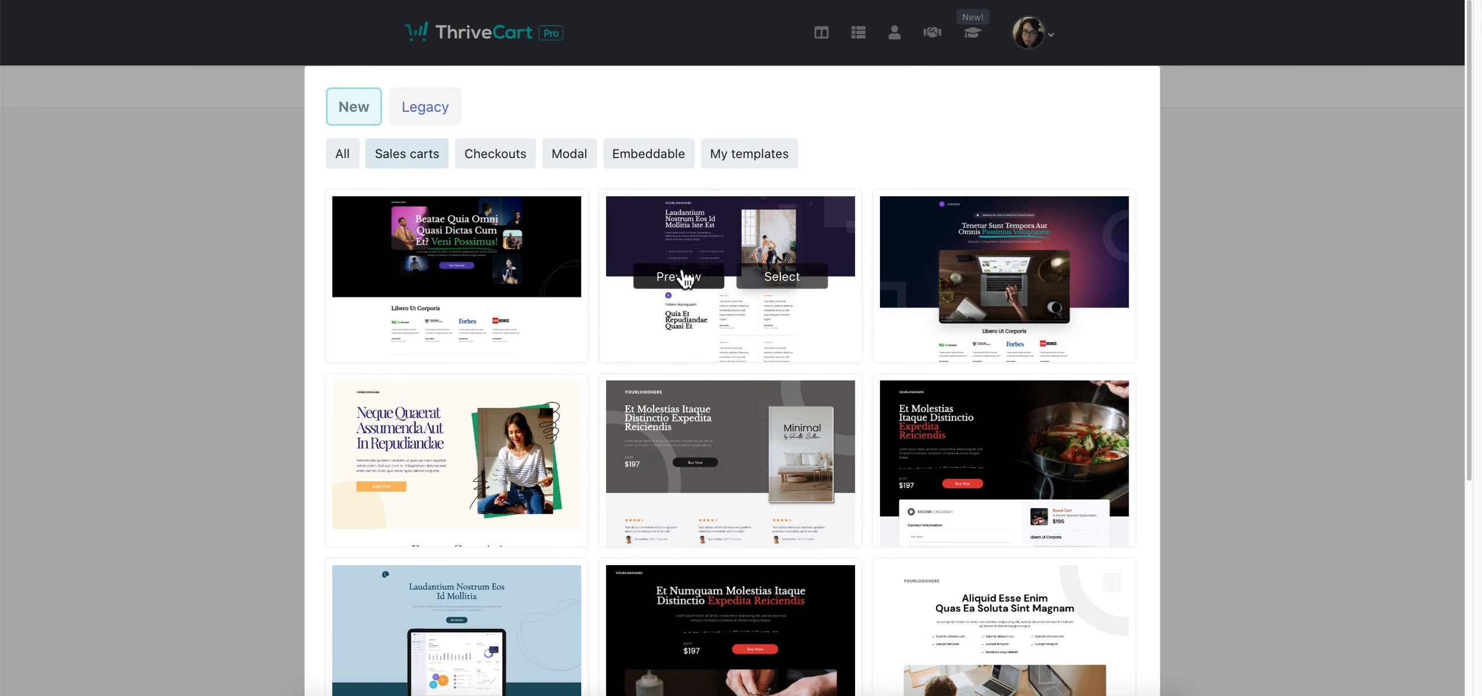
click(426, 288)
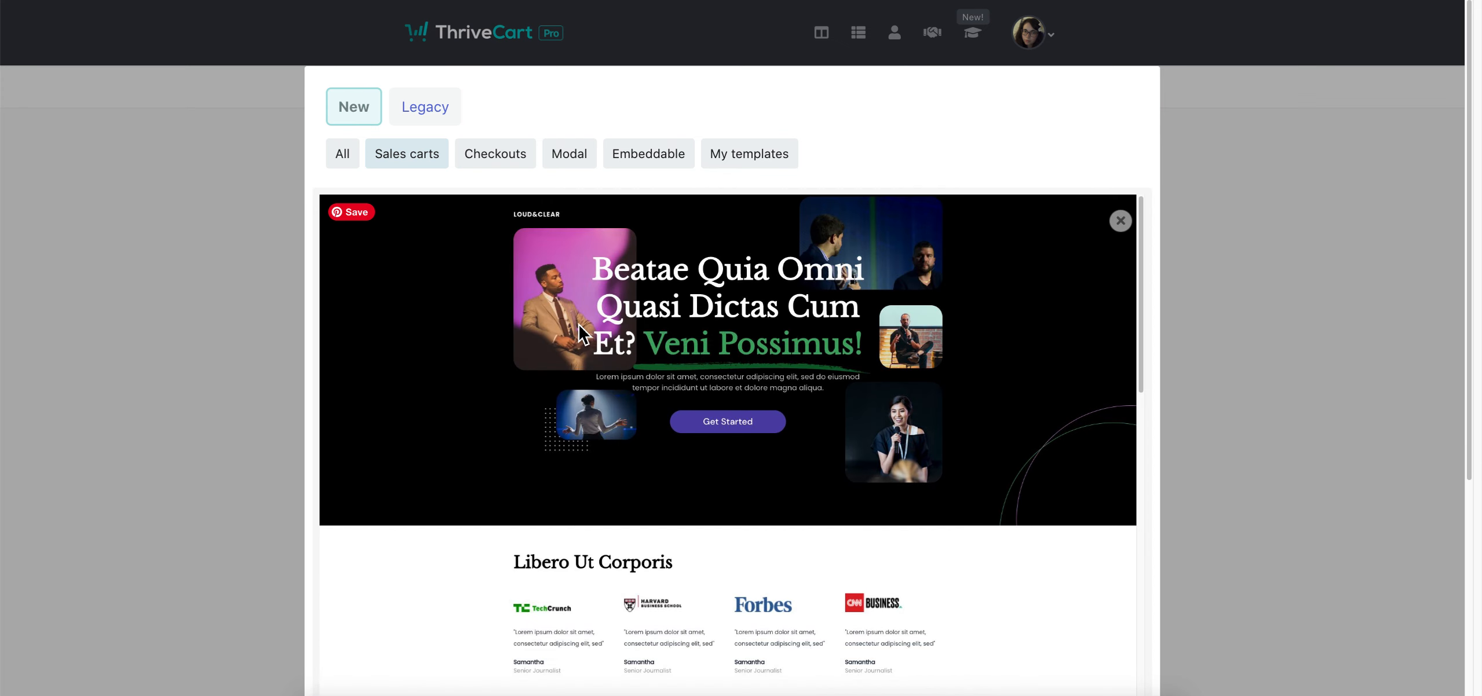
scroll(1049, 287, down, 2)
scroll(1029, 126, down, 1)
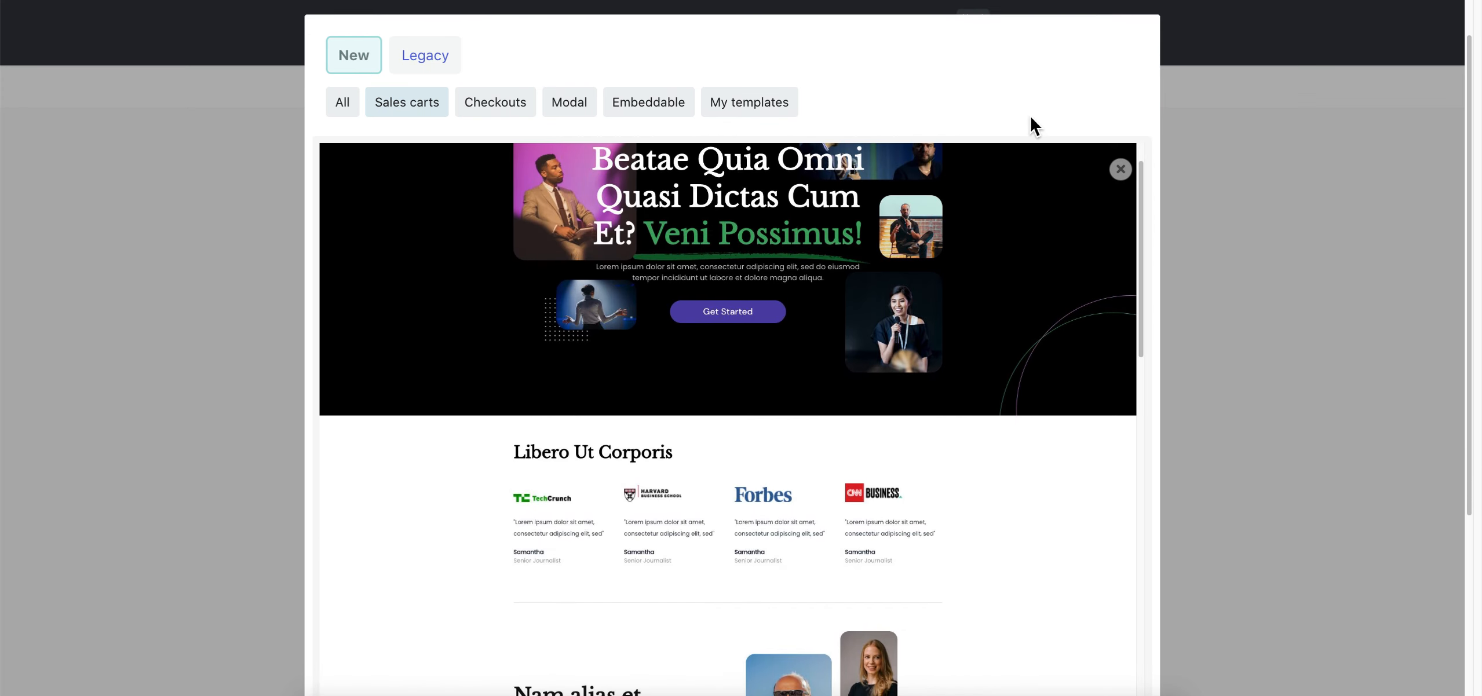
scroll(918, 476, up, 1)
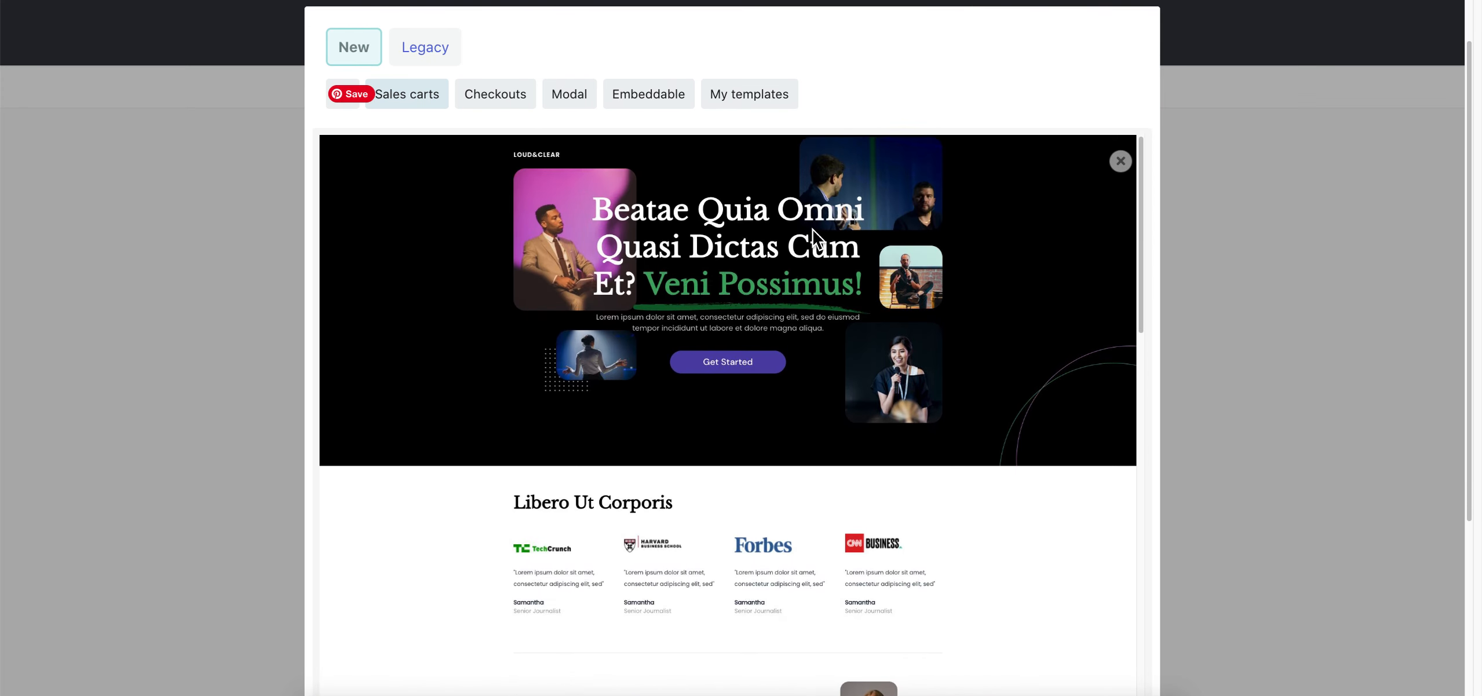
scroll(950, 348, down, 1)
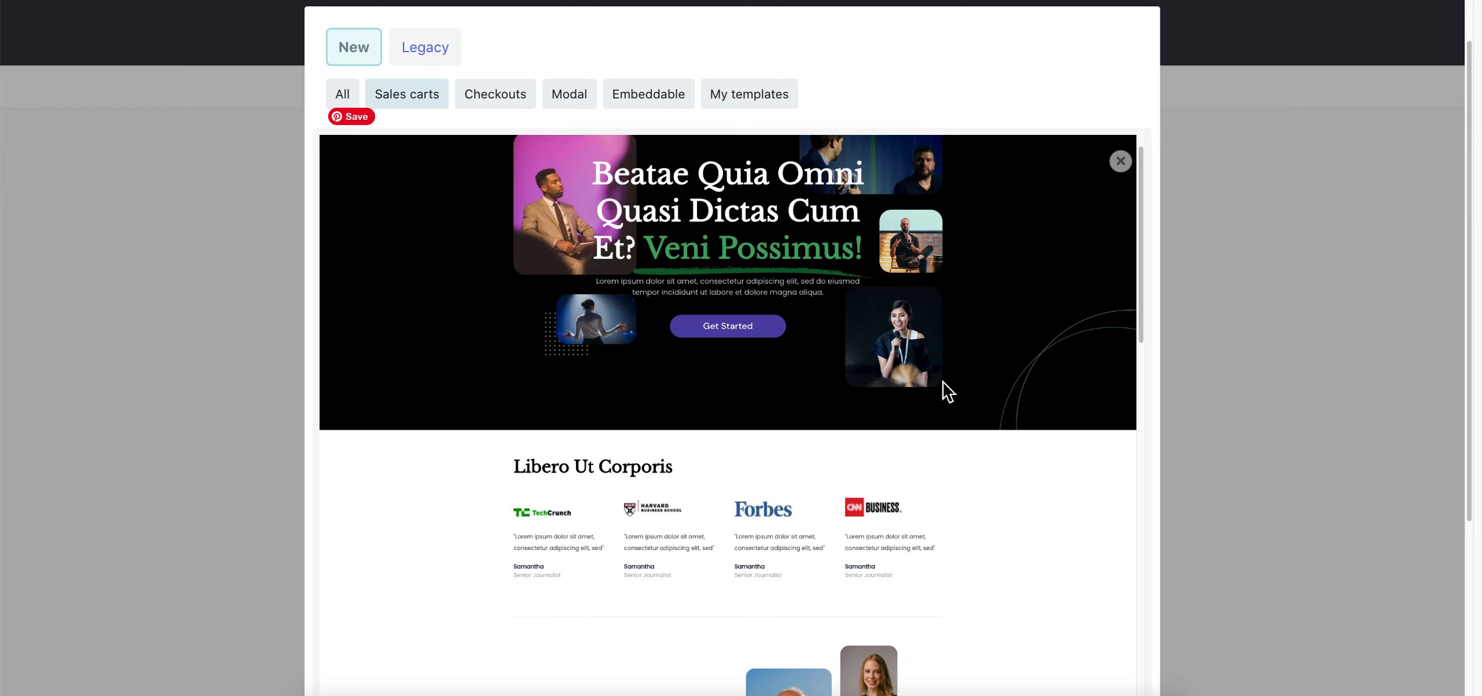
scroll(984, 430, down, 5)
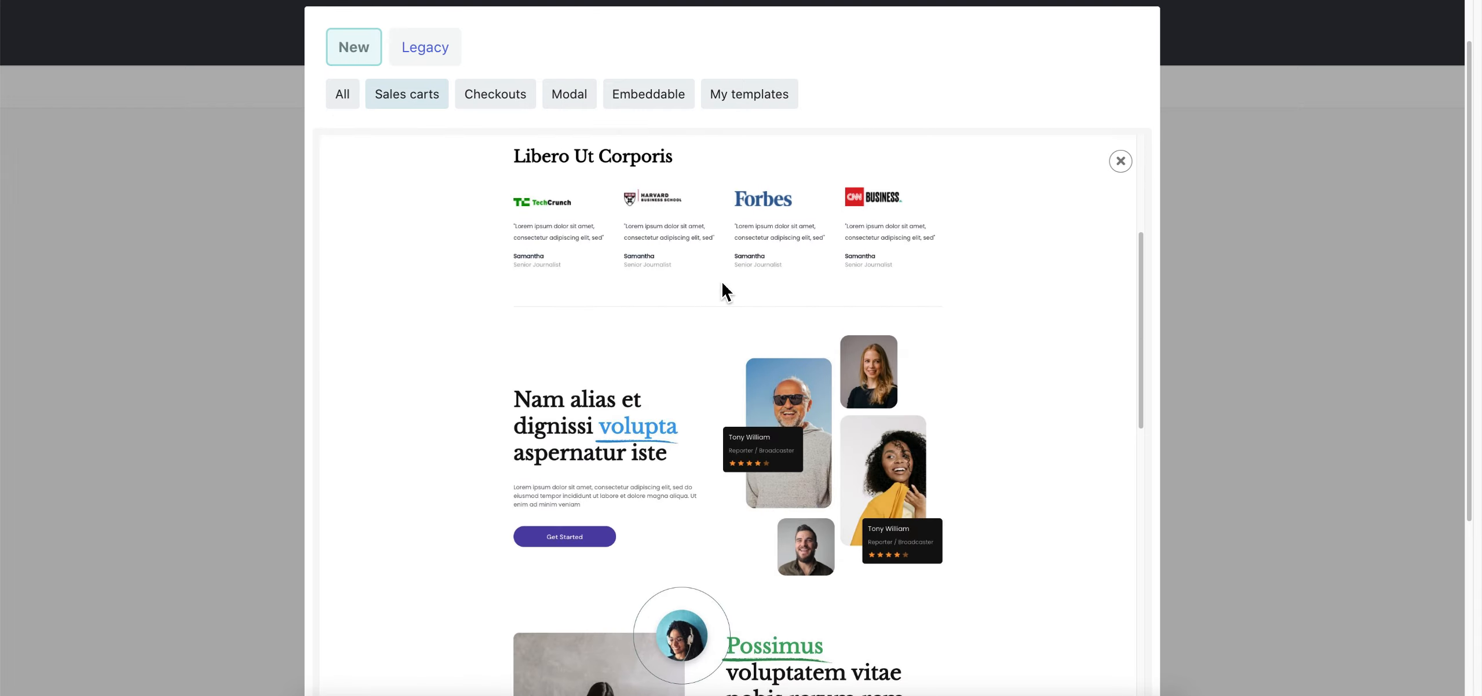
scroll(585, 449, down, 8)
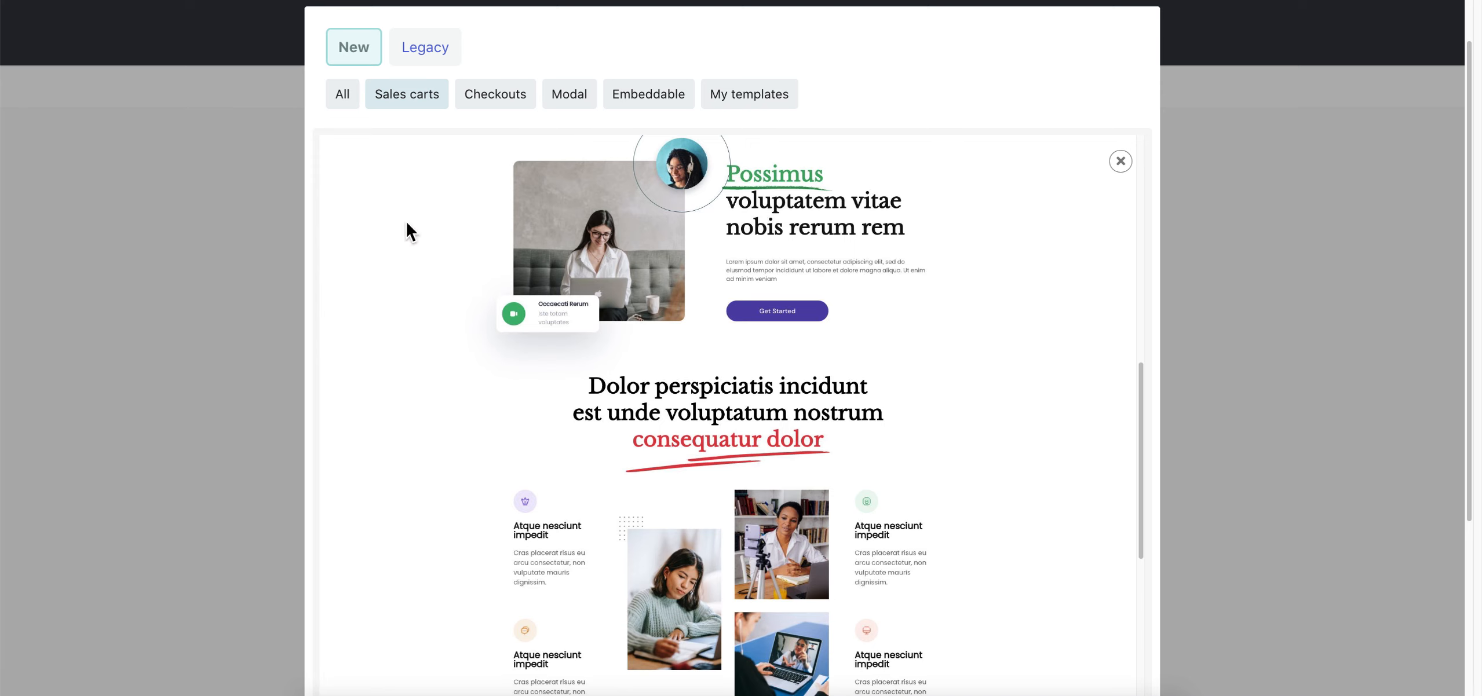
scroll(892, 412, down, 4)
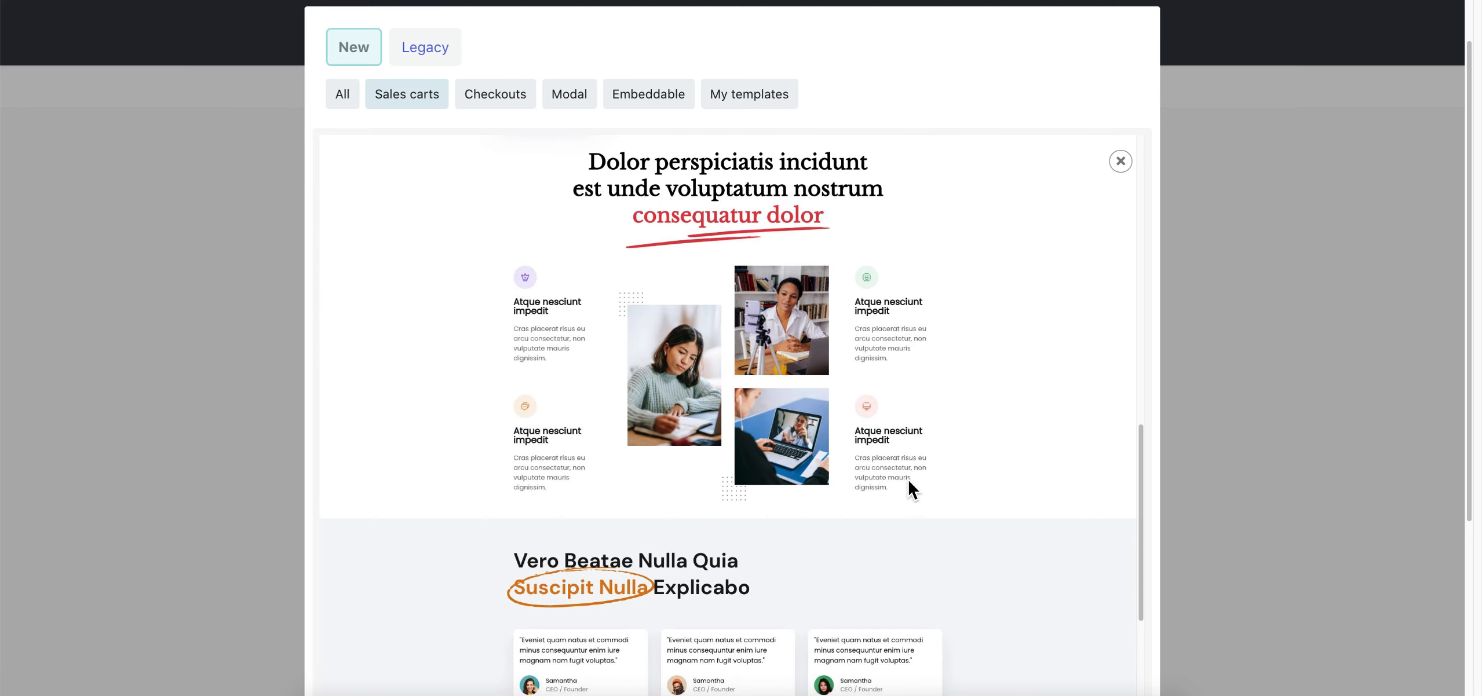
scroll(840, 492, down, 9)
scroll(919, 475, down, 4)
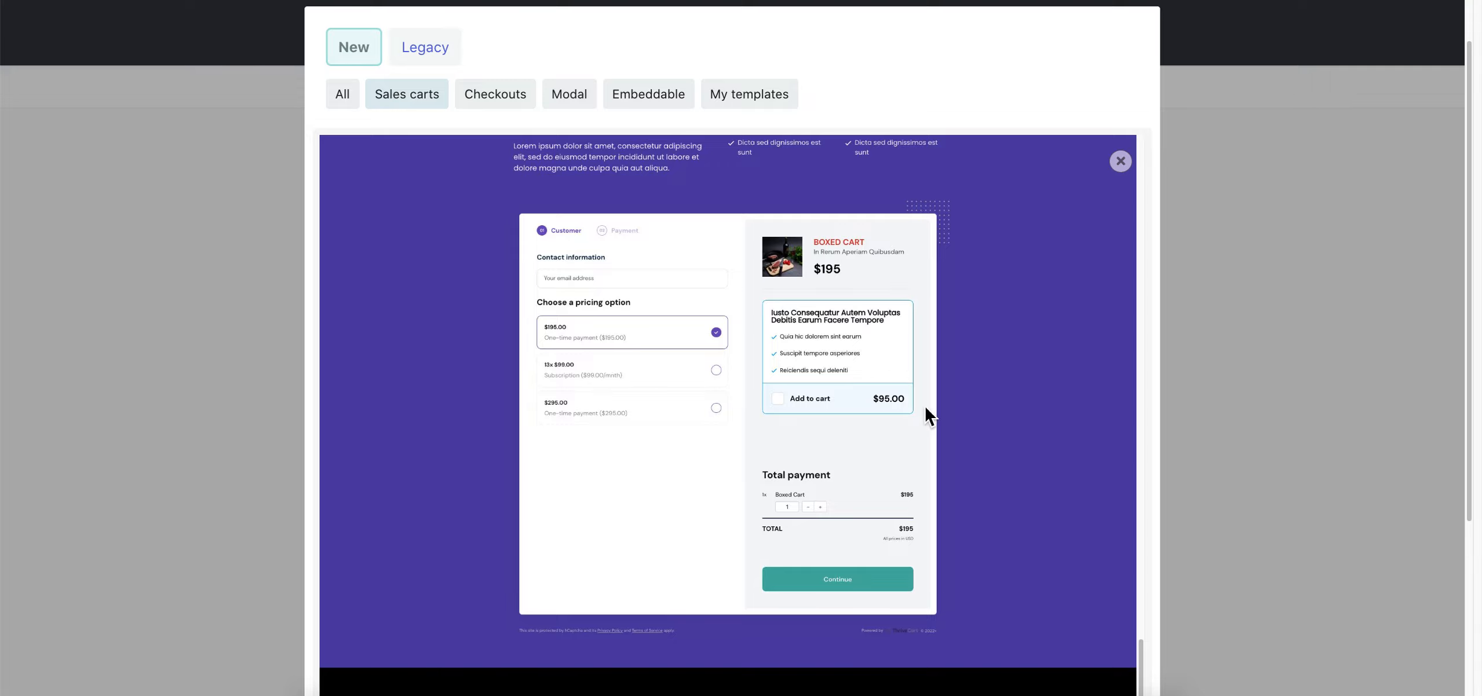
scroll(927, 412, down, 2)
scroll(945, 408, down, 5)
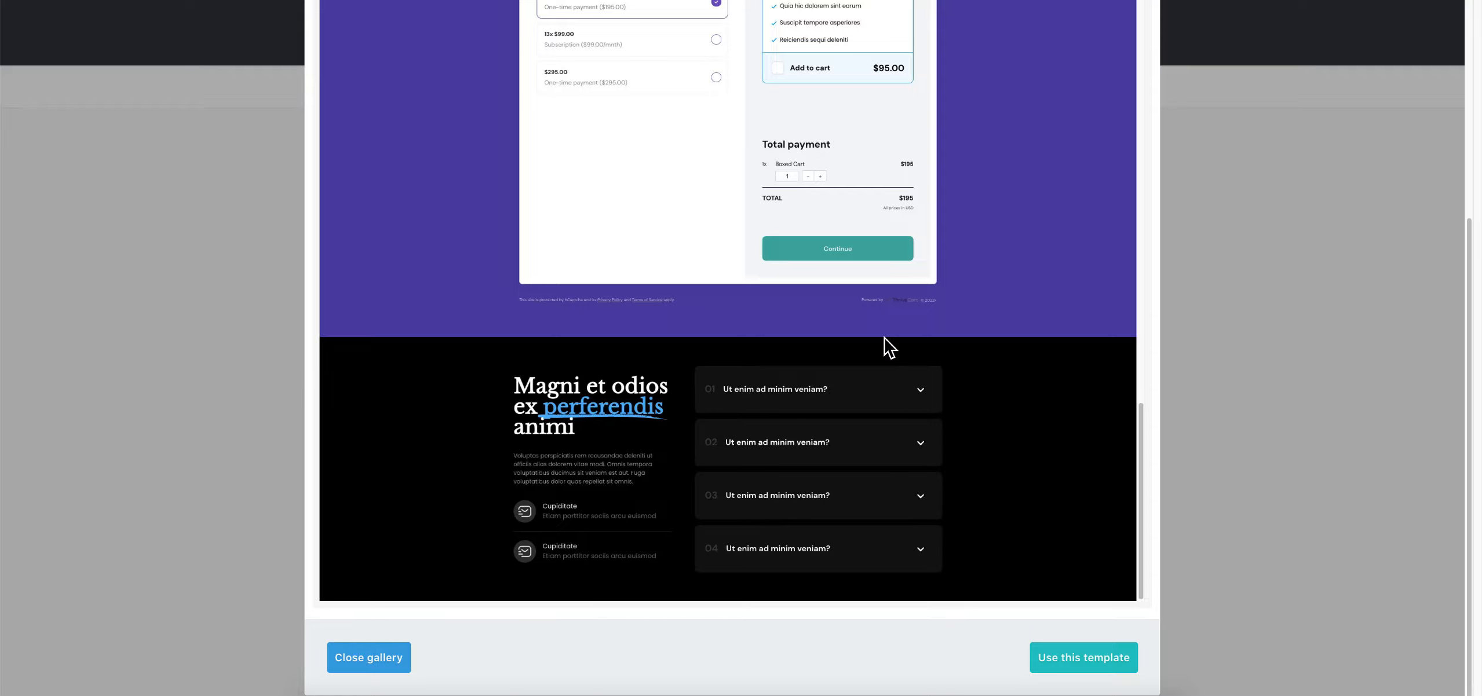
scroll(834, 446, up, 3)
scroll(870, 420, up, 20)
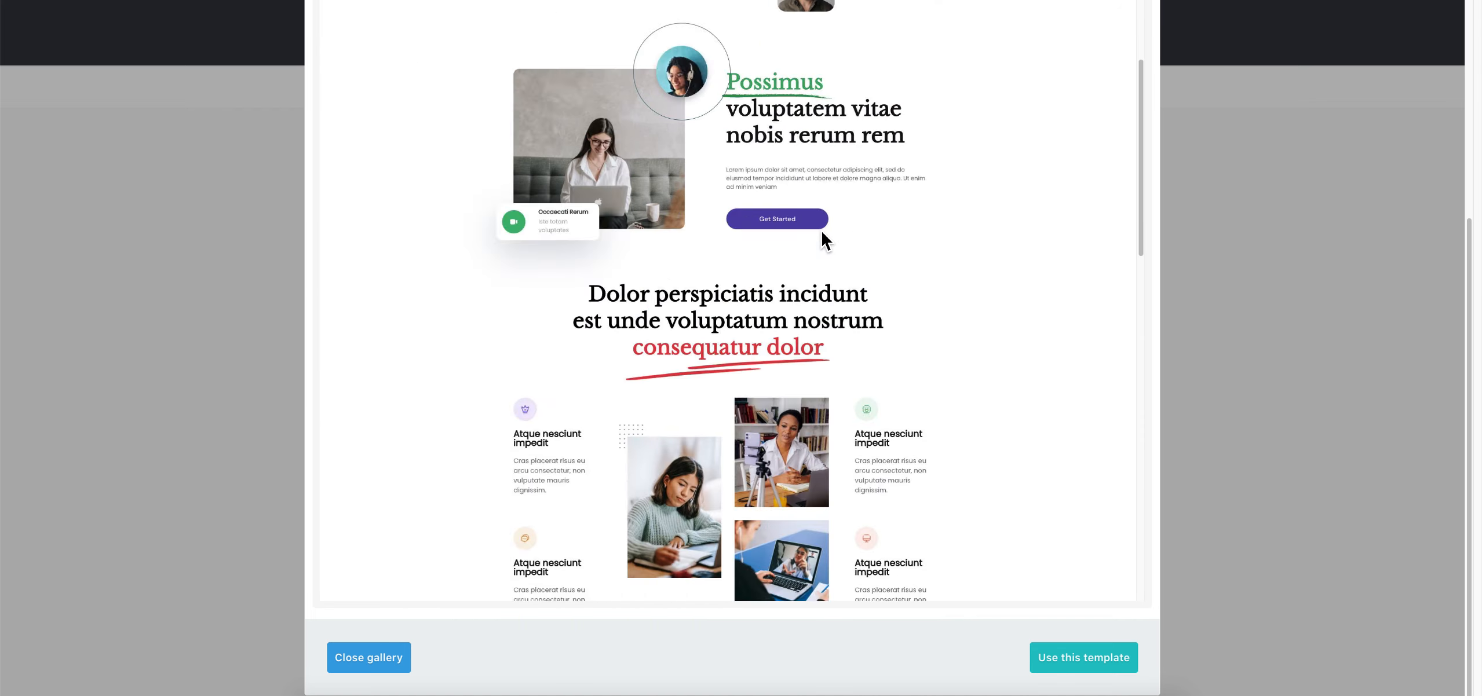
scroll(1138, 275, up, 4)
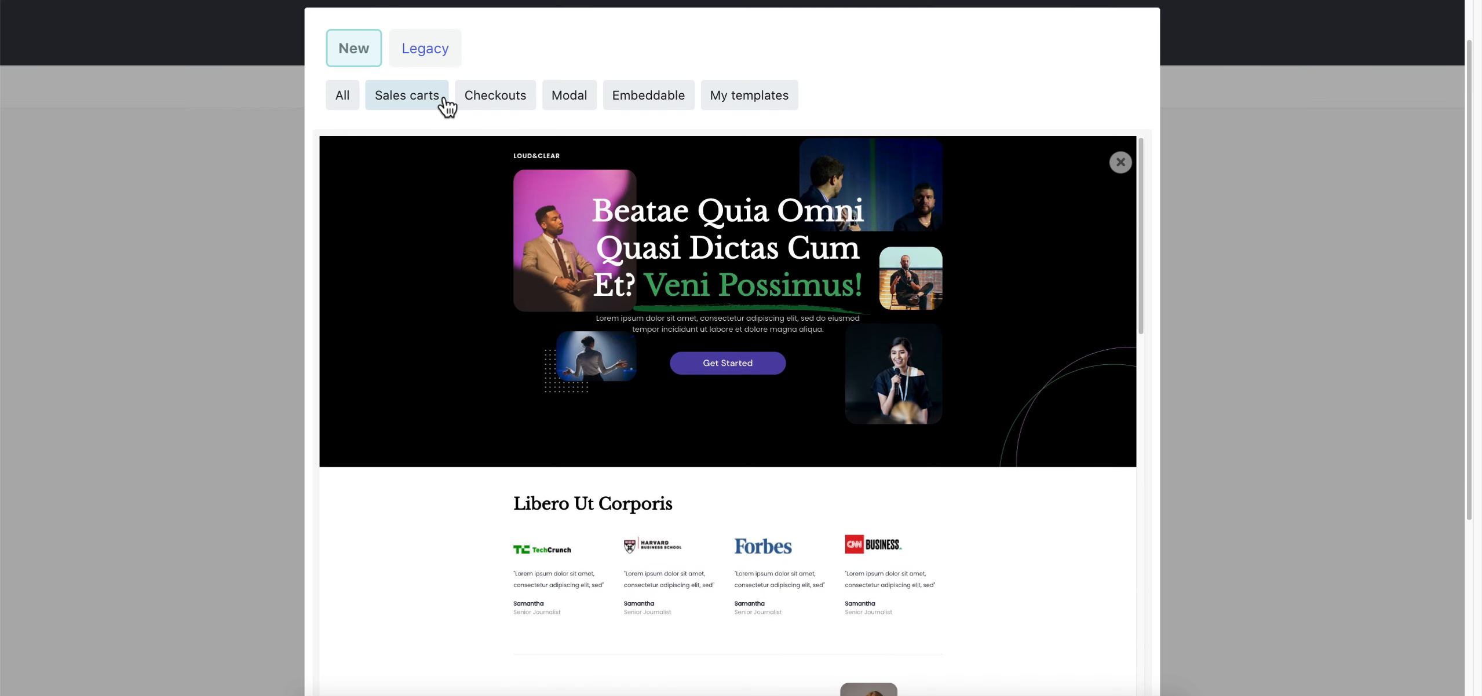
Compare the Checkouts and Sales carts templates, ending on the Checkouts filter
click(534, 98)
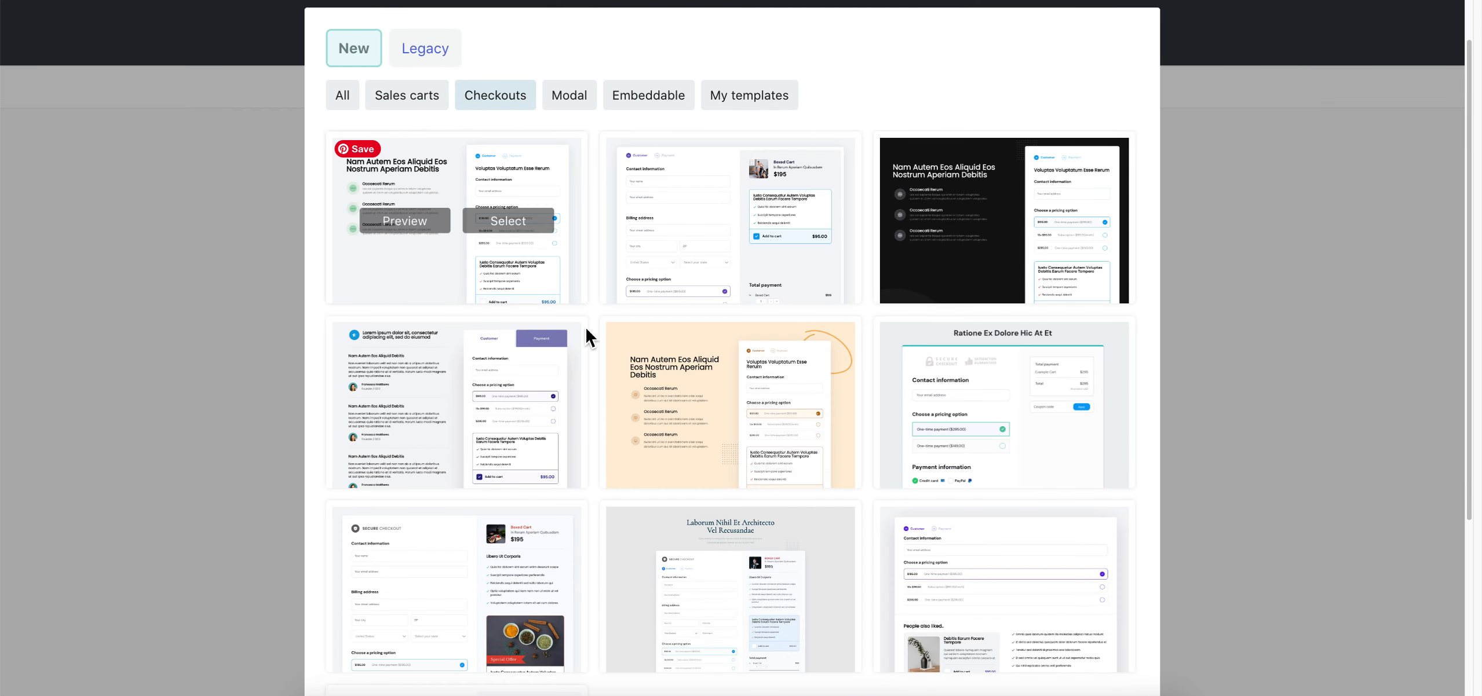
scroll(734, 330, down, 5)
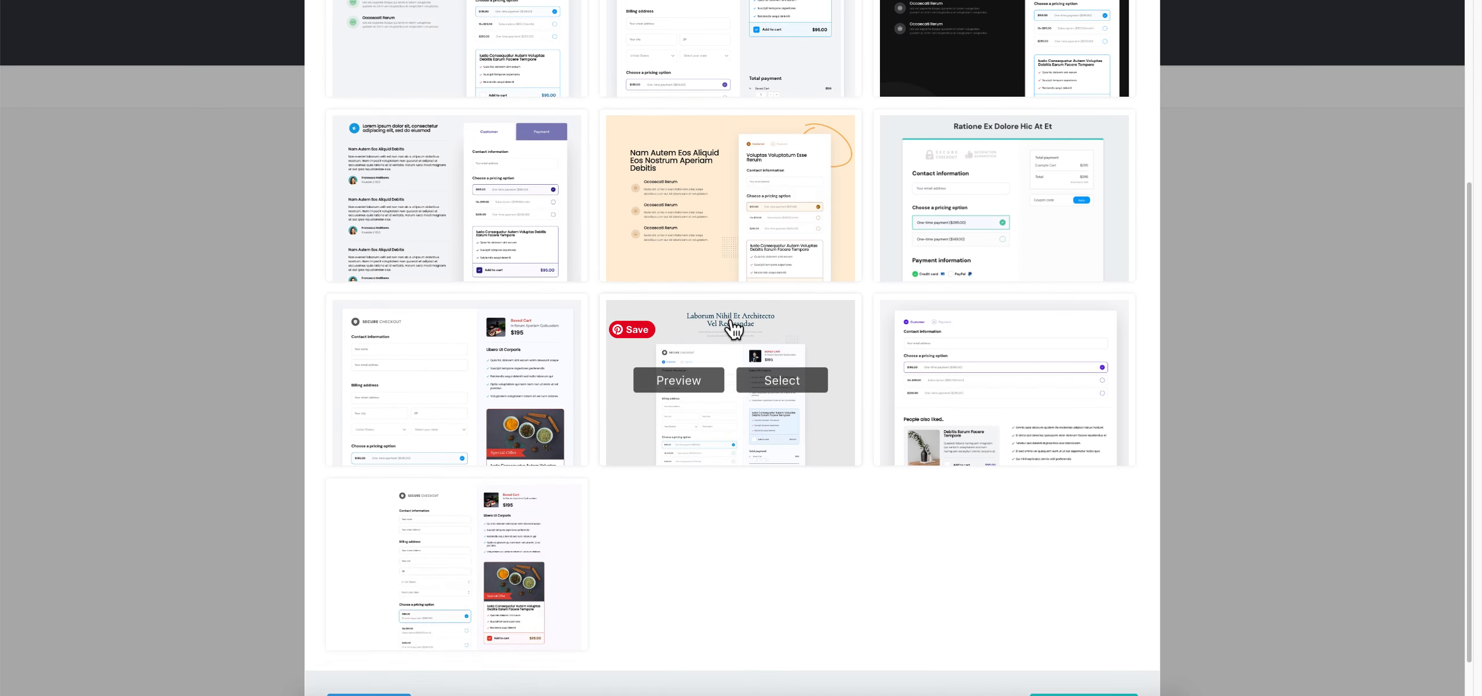
scroll(767, 547, up, 5)
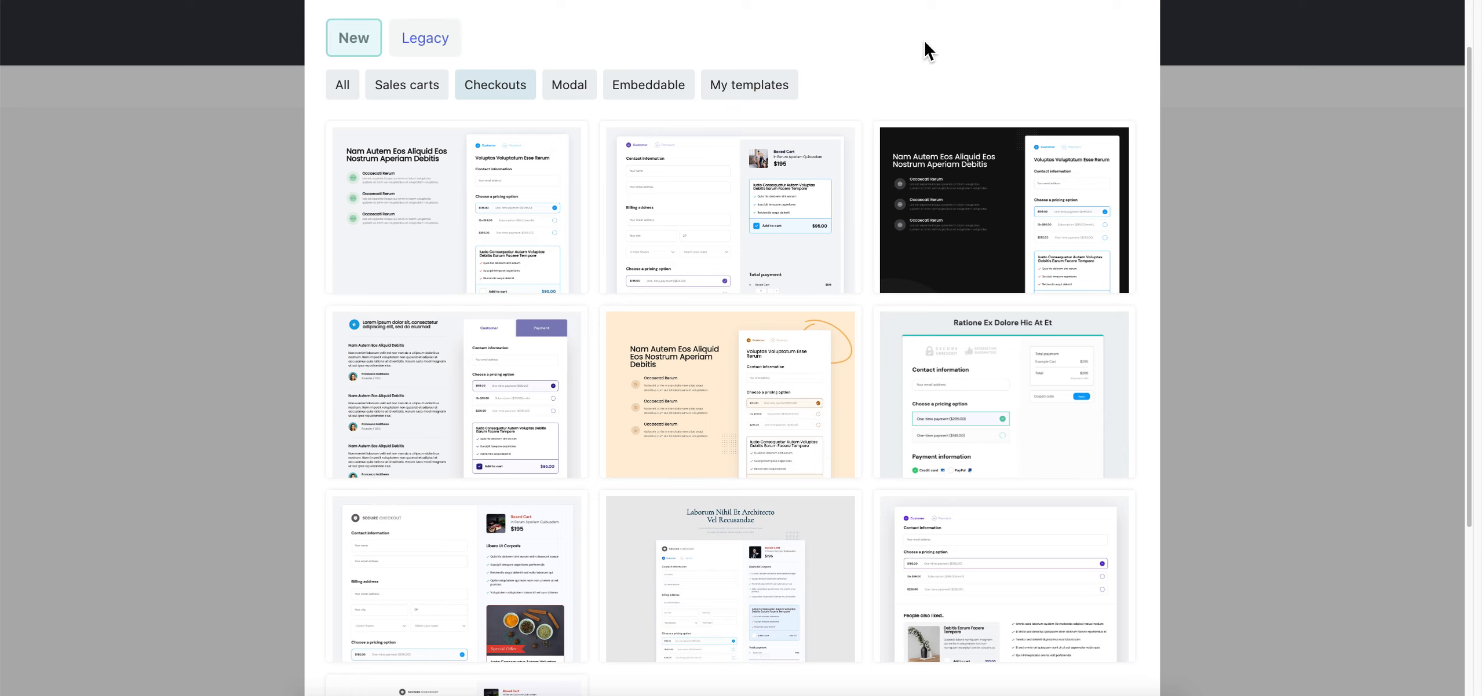
click(427, 92)
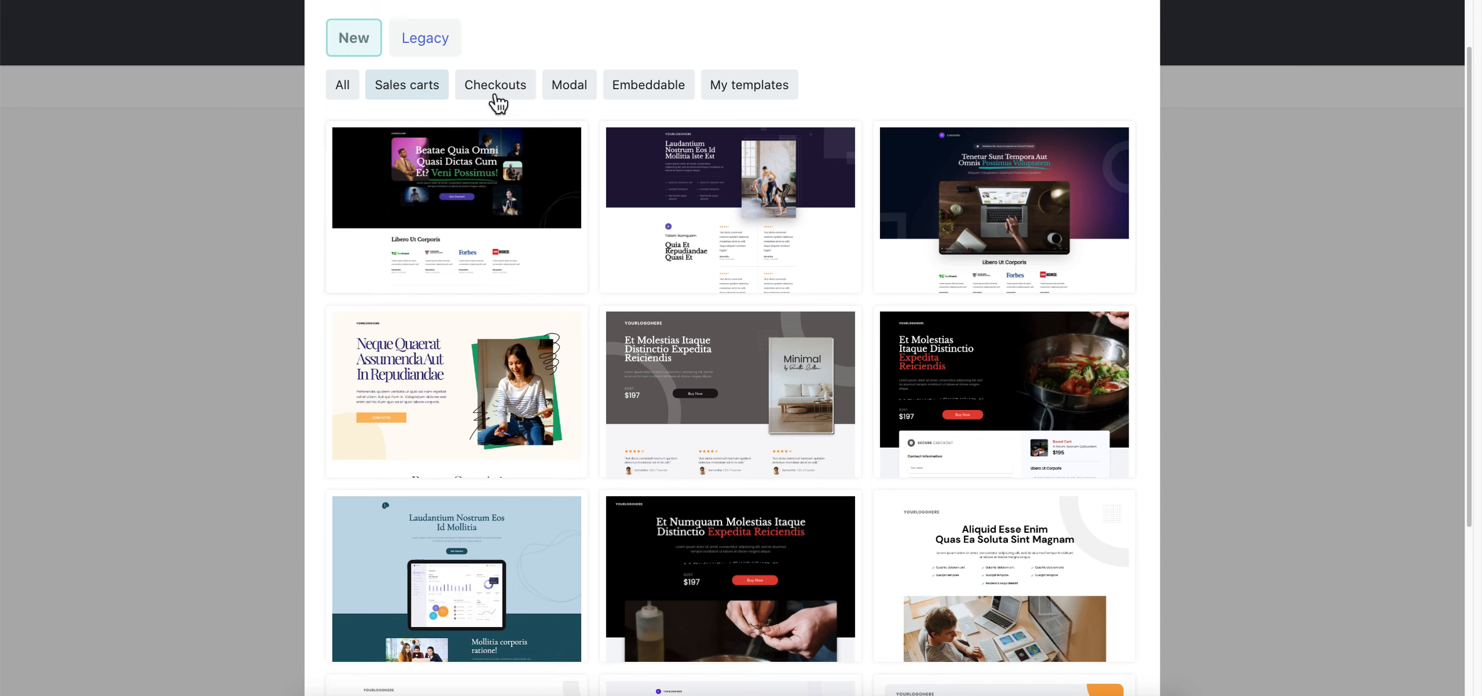
click(524, 86)
mouse_move(569, 284)
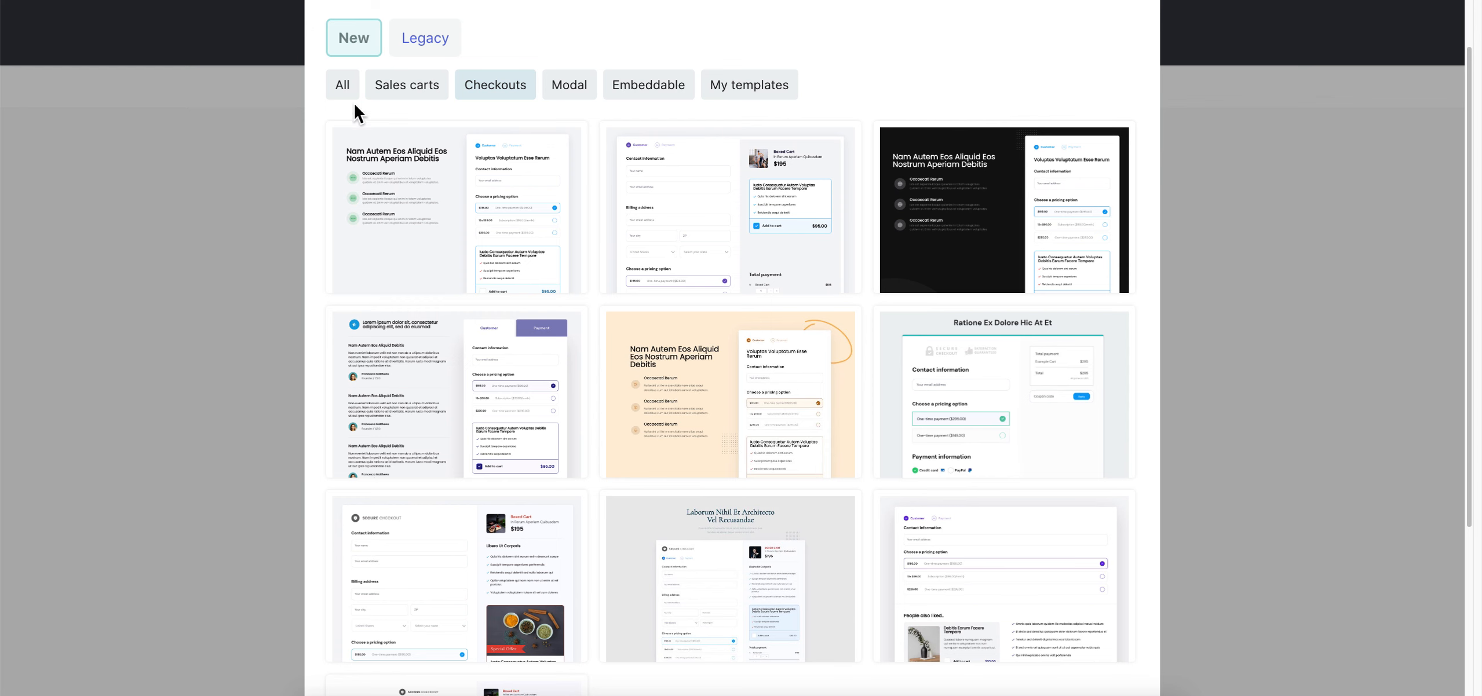
click(429, 91)
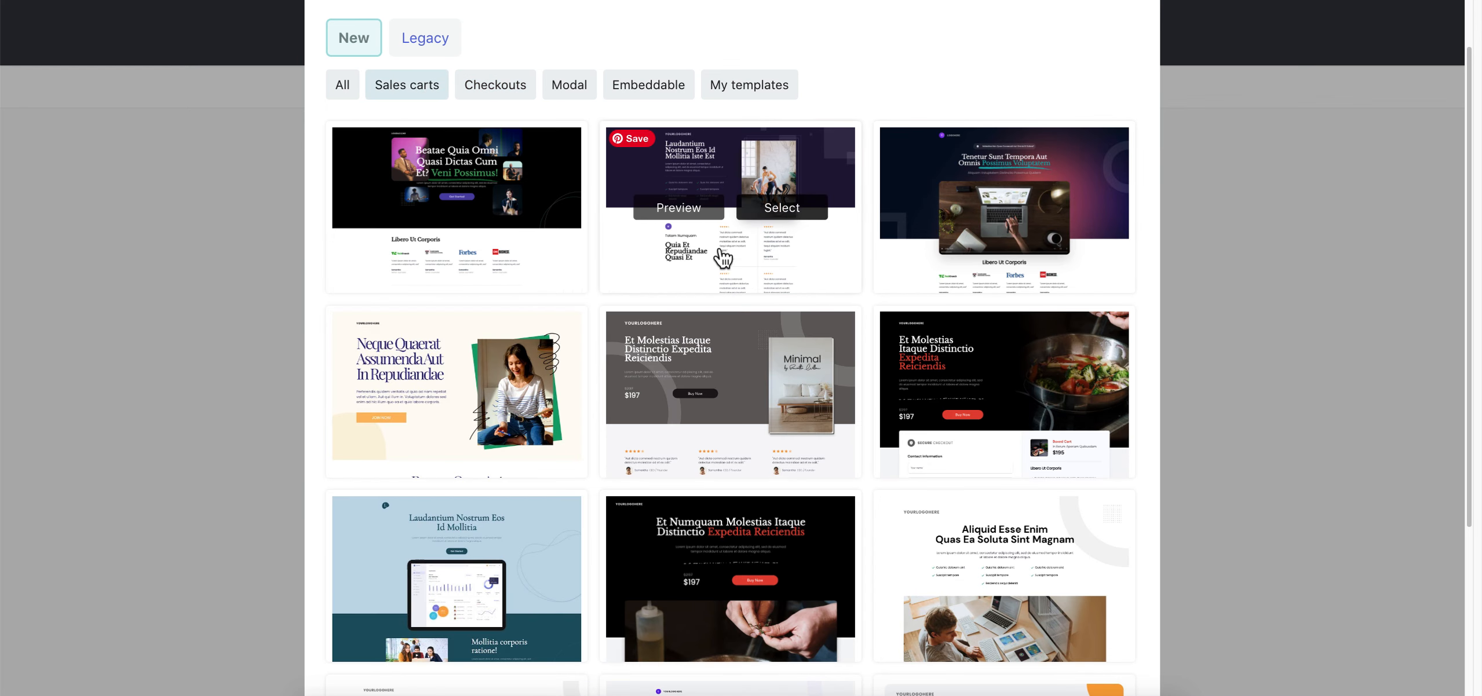
click(524, 90)
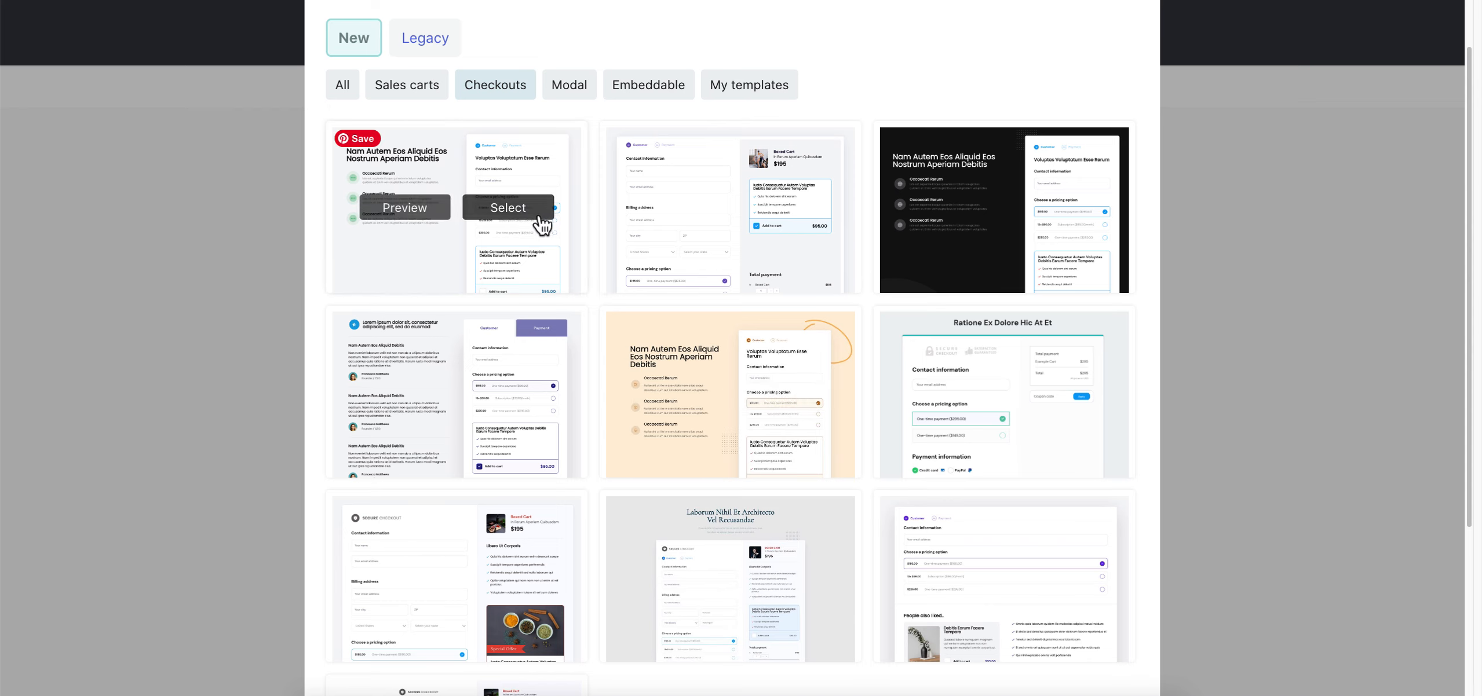
Look over the Modal and Embeddable templates, then select a Checkouts template for the product
click(570, 96)
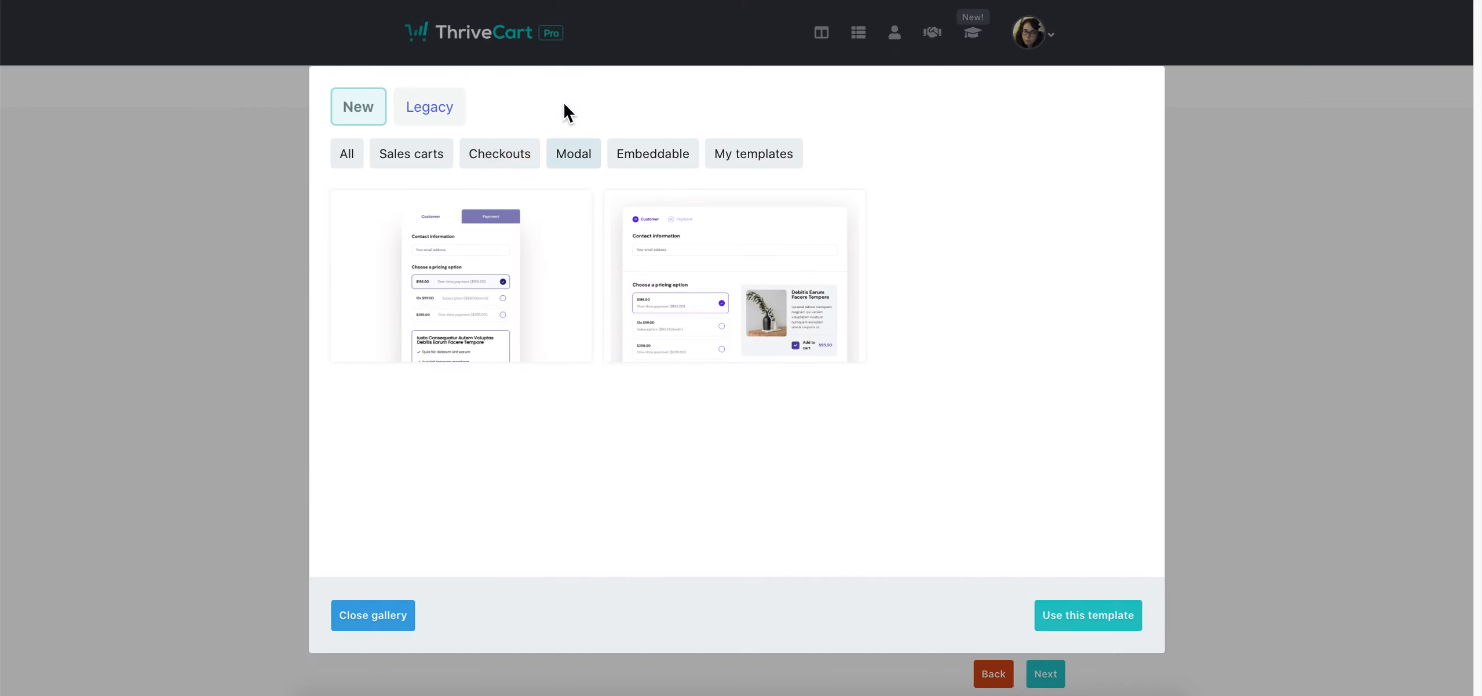
click(651, 169)
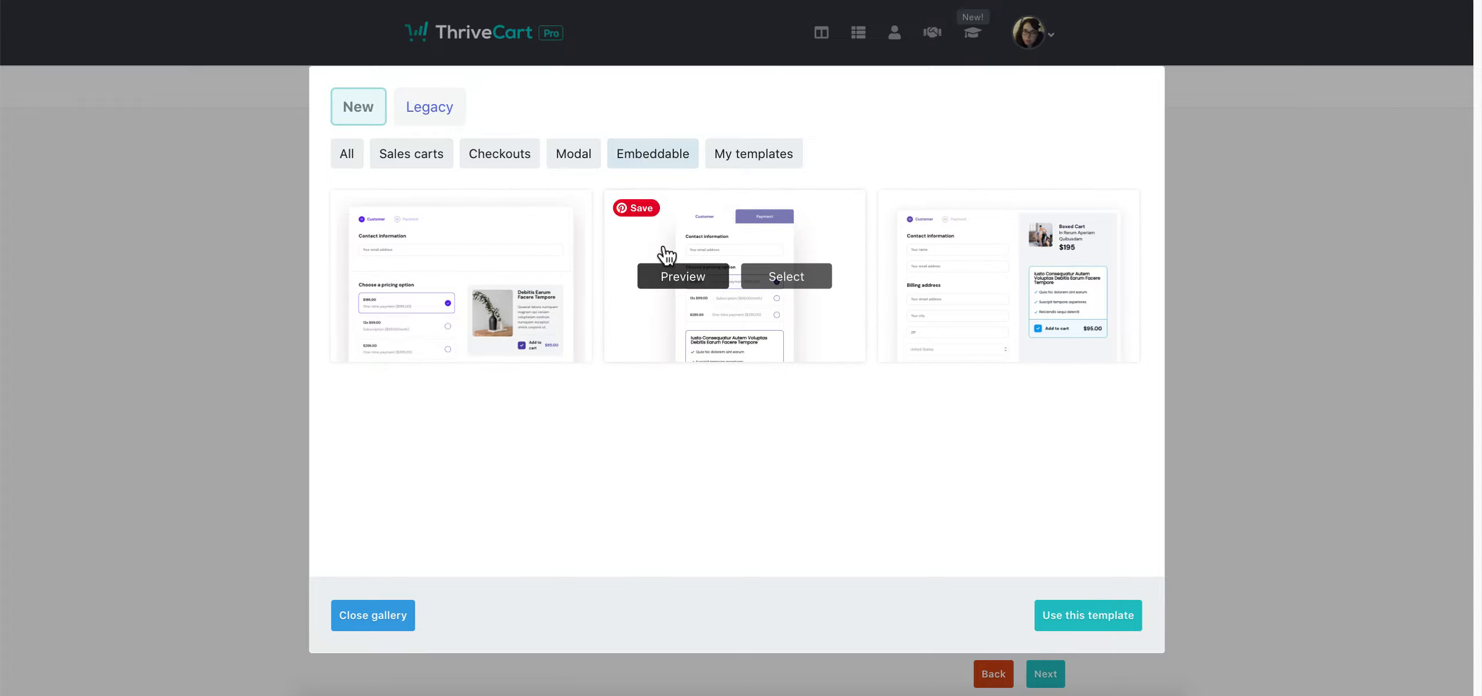
click(571, 165)
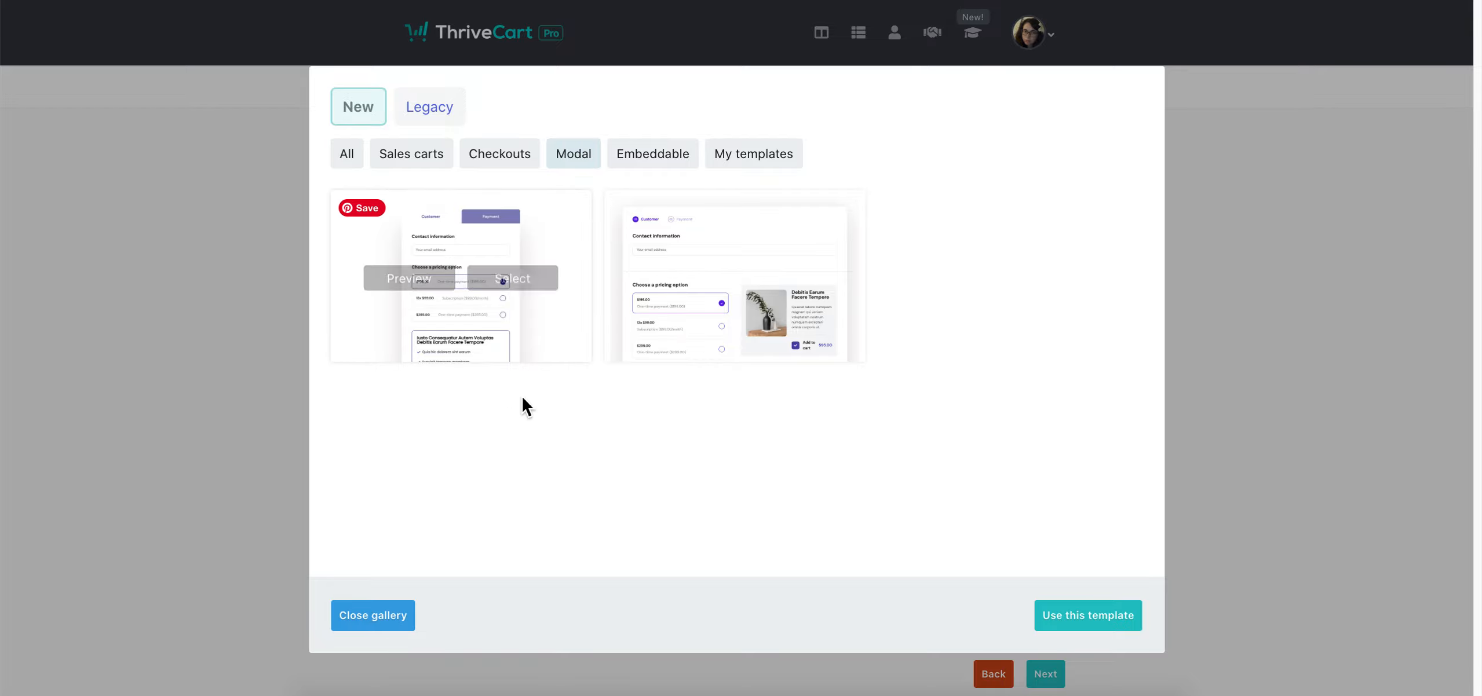
click(527, 167)
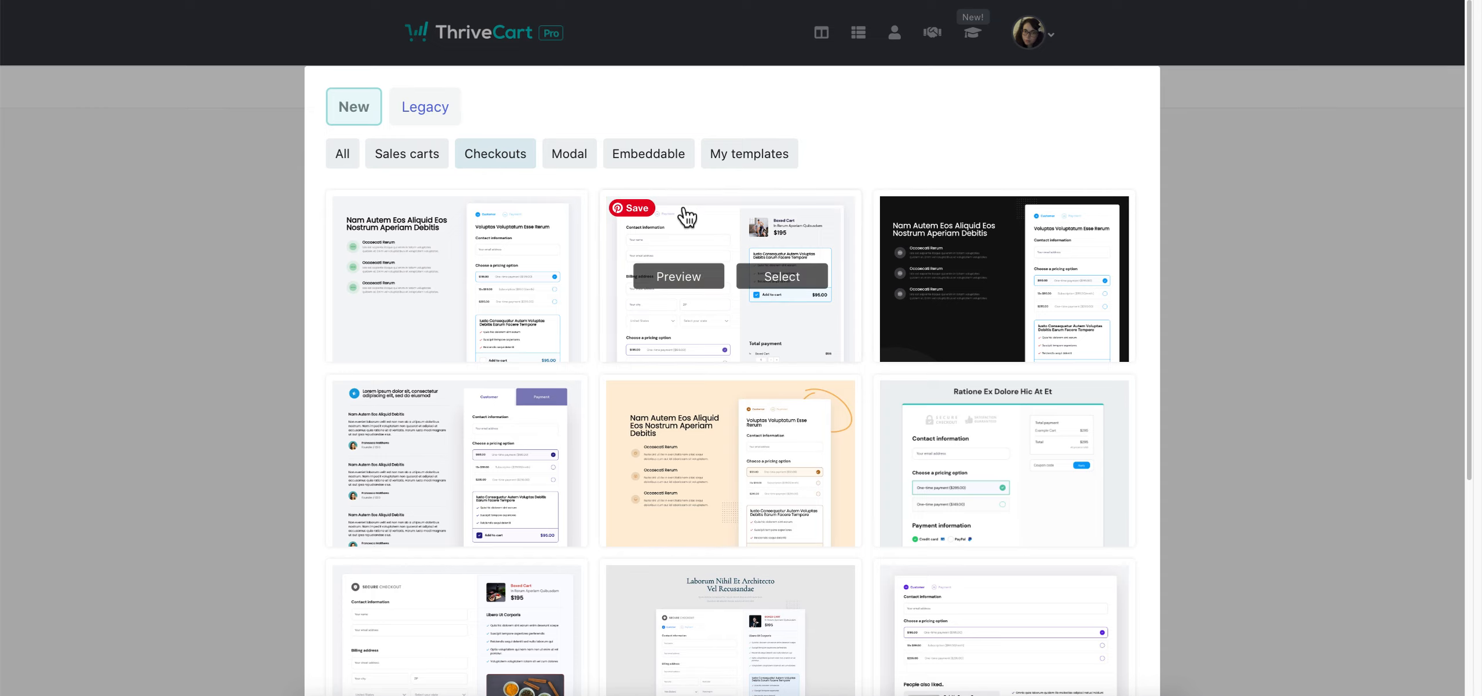
click(515, 283)
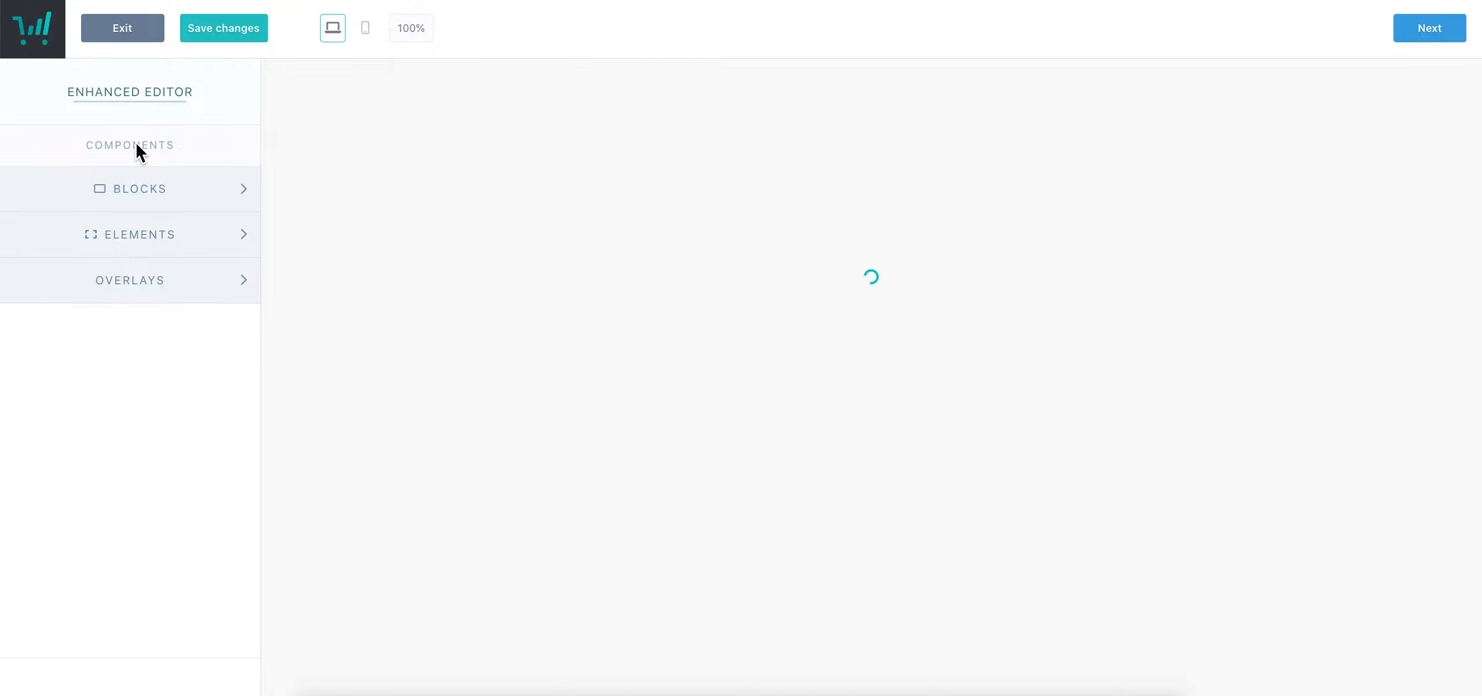
Show the Blocks list and scroll through the loaded Cart page template
click(226, 194)
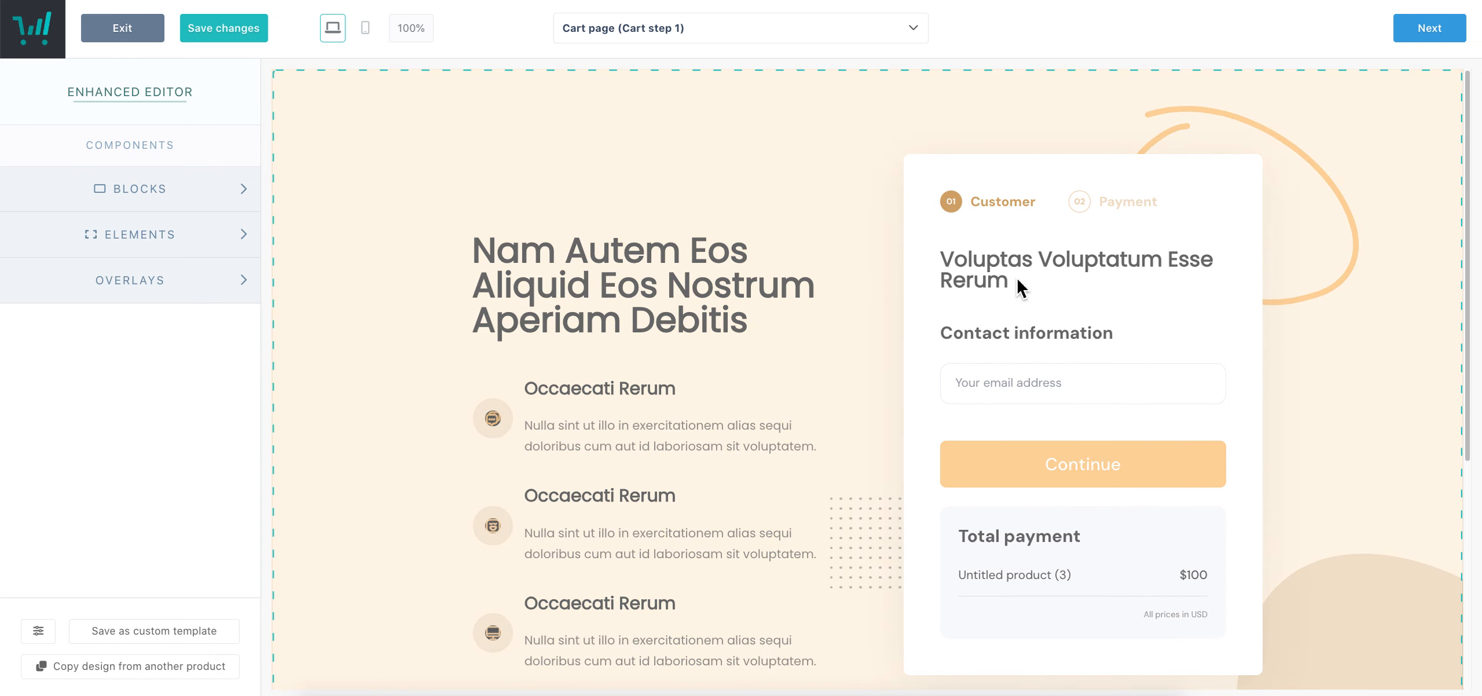
scroll(904, 267, down, 1)
scroll(904, 267, down, 2)
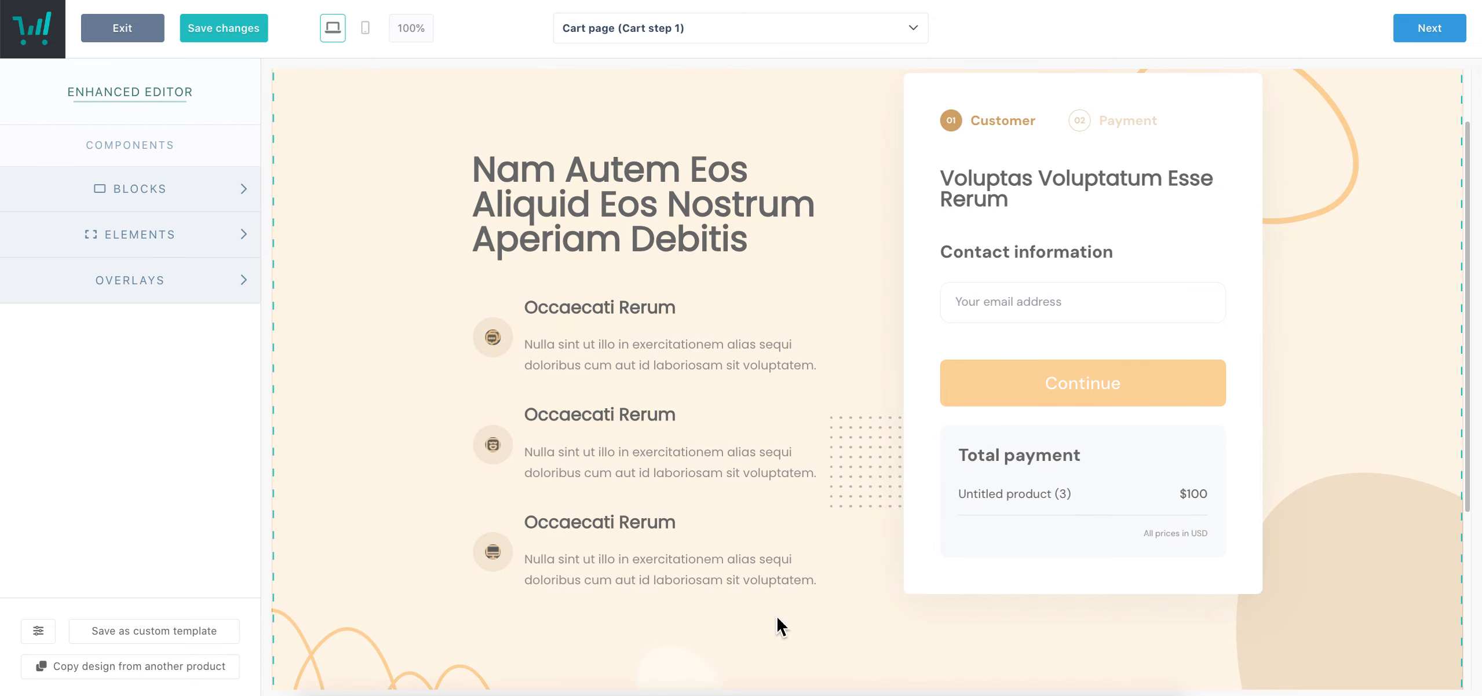
Set the cart block's page background colour to light pink #FFE3ED
click(1093, 530)
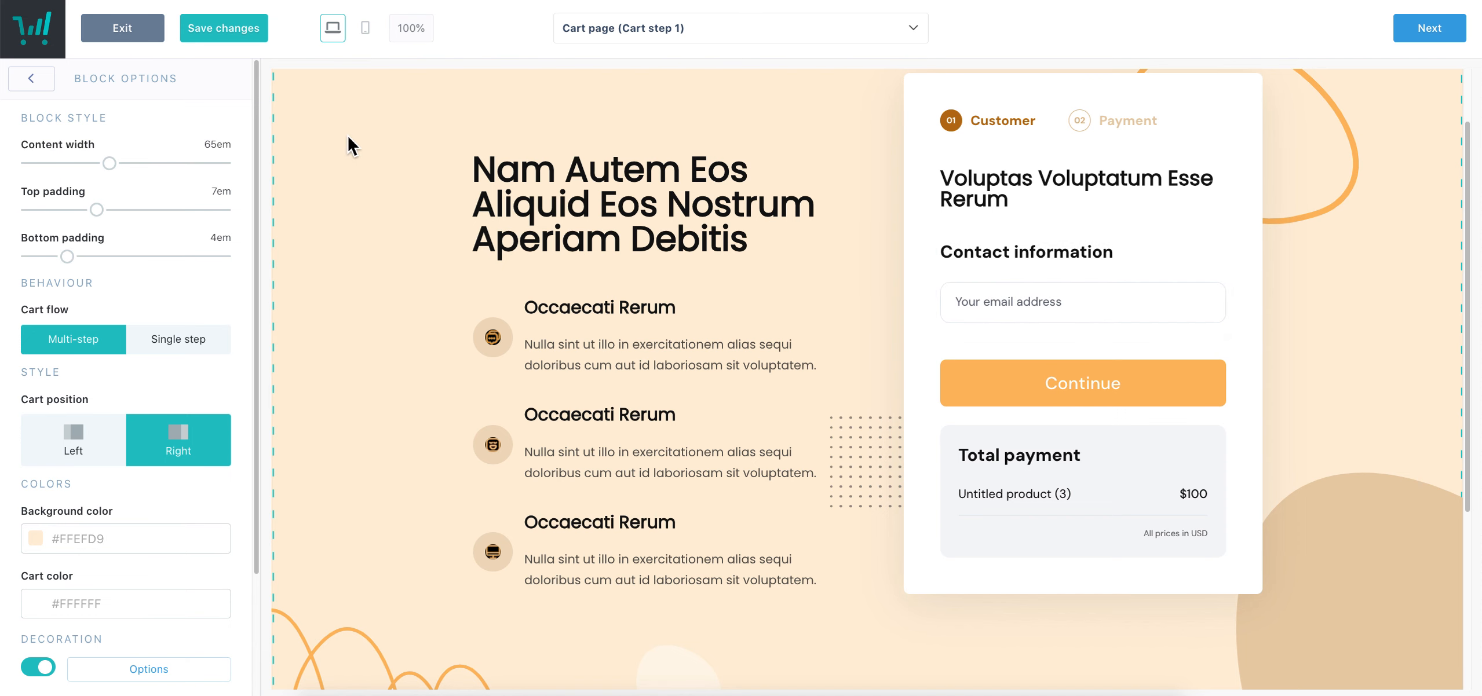
scroll(205, 429, down, 2)
click(193, 431)
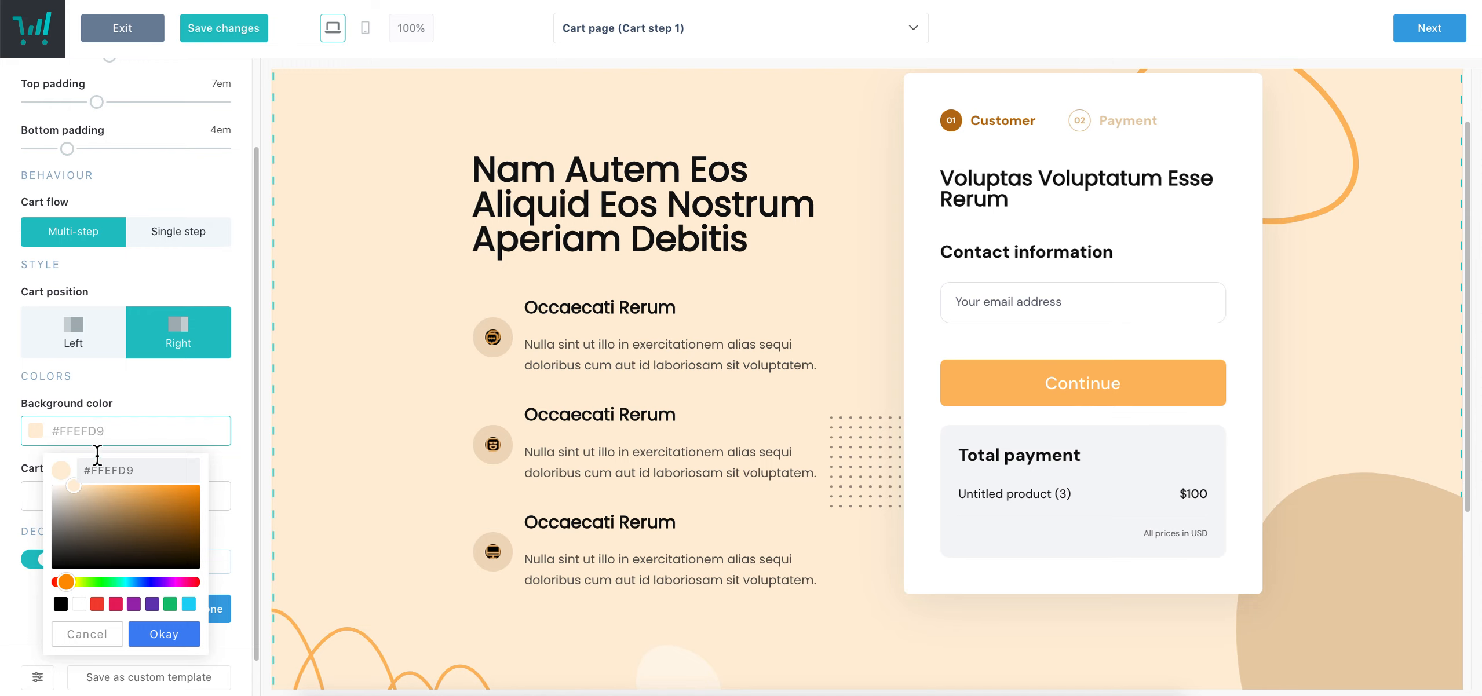
click(116, 604)
mouse_move(148, 523)
mouse_down()
mouse_move(96, 463)
mouse_move(73, 460)
mouse_up()
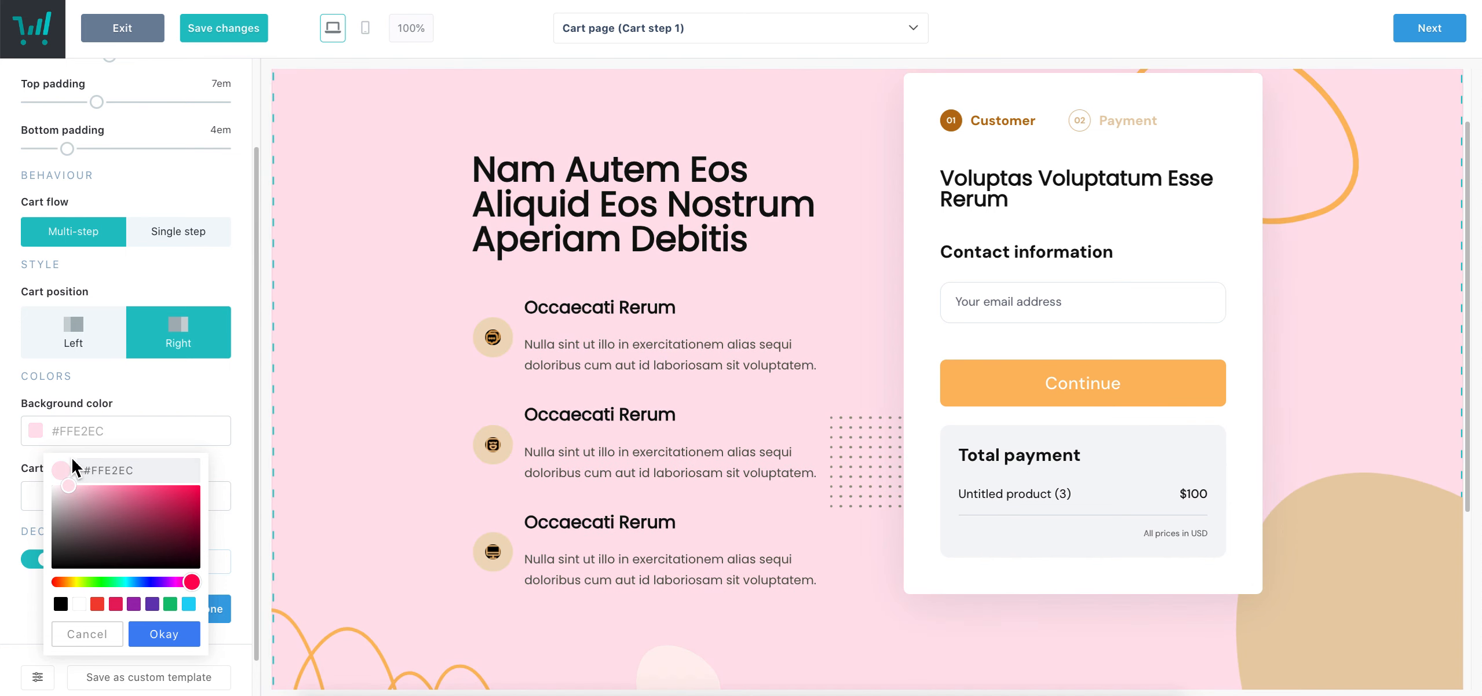
click(174, 636)
Set the cart colour to mauve #E0B4C4
scroll(173, 354, down, 1)
click(92, 446)
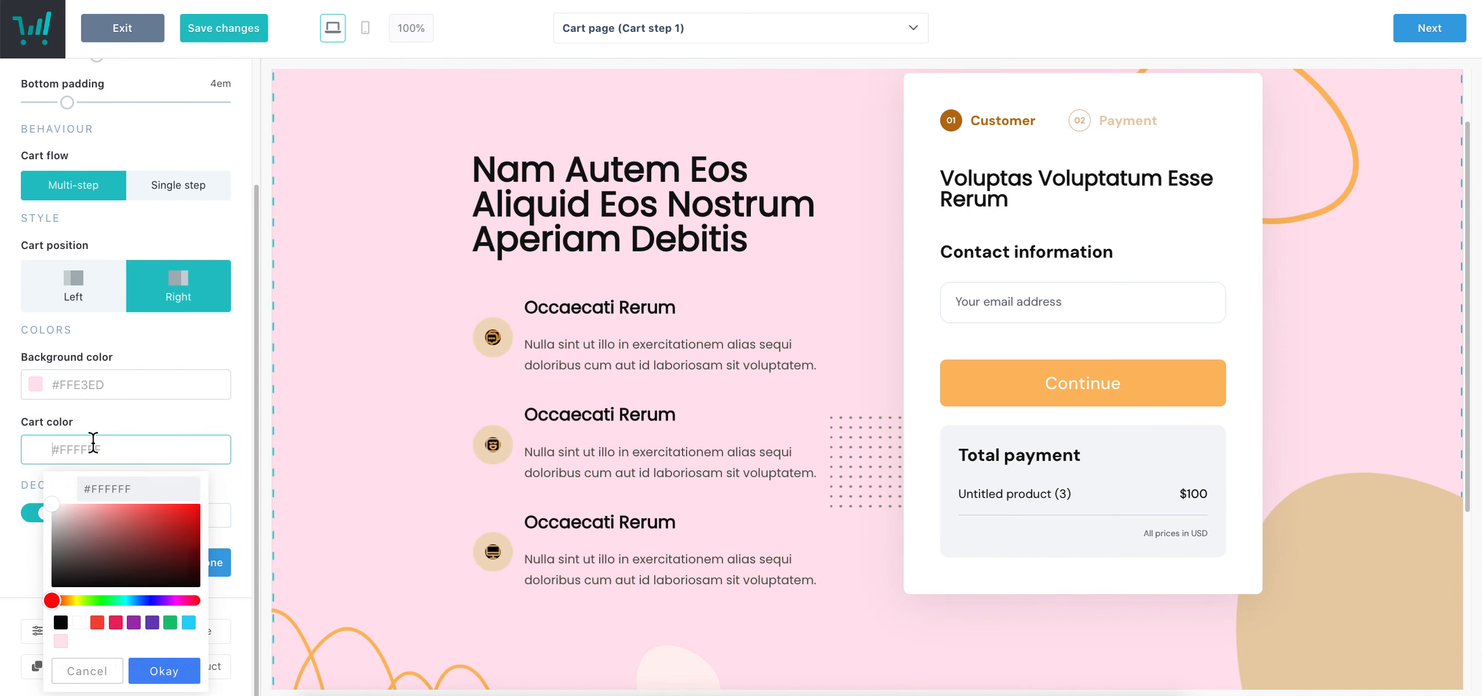
click(116, 622)
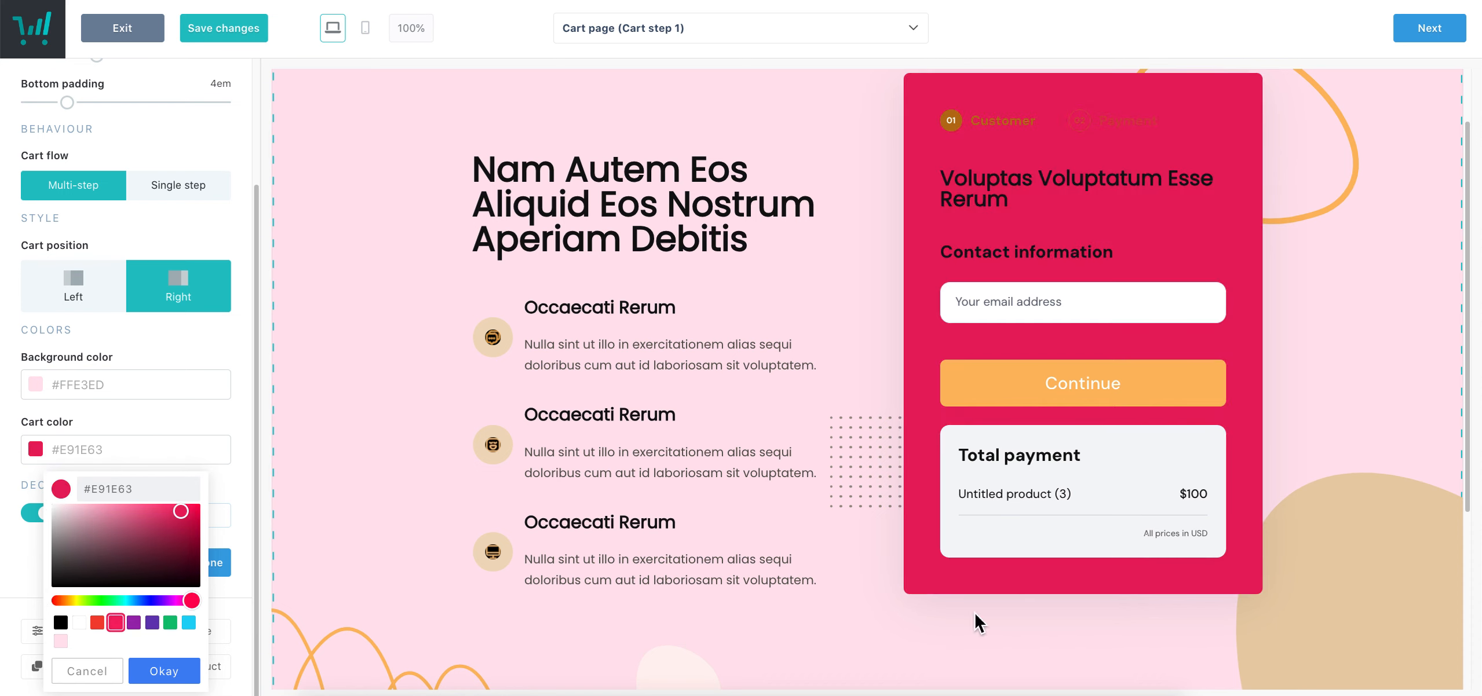
click(61, 641)
drag(87, 524, 93, 528)
click(197, 666)
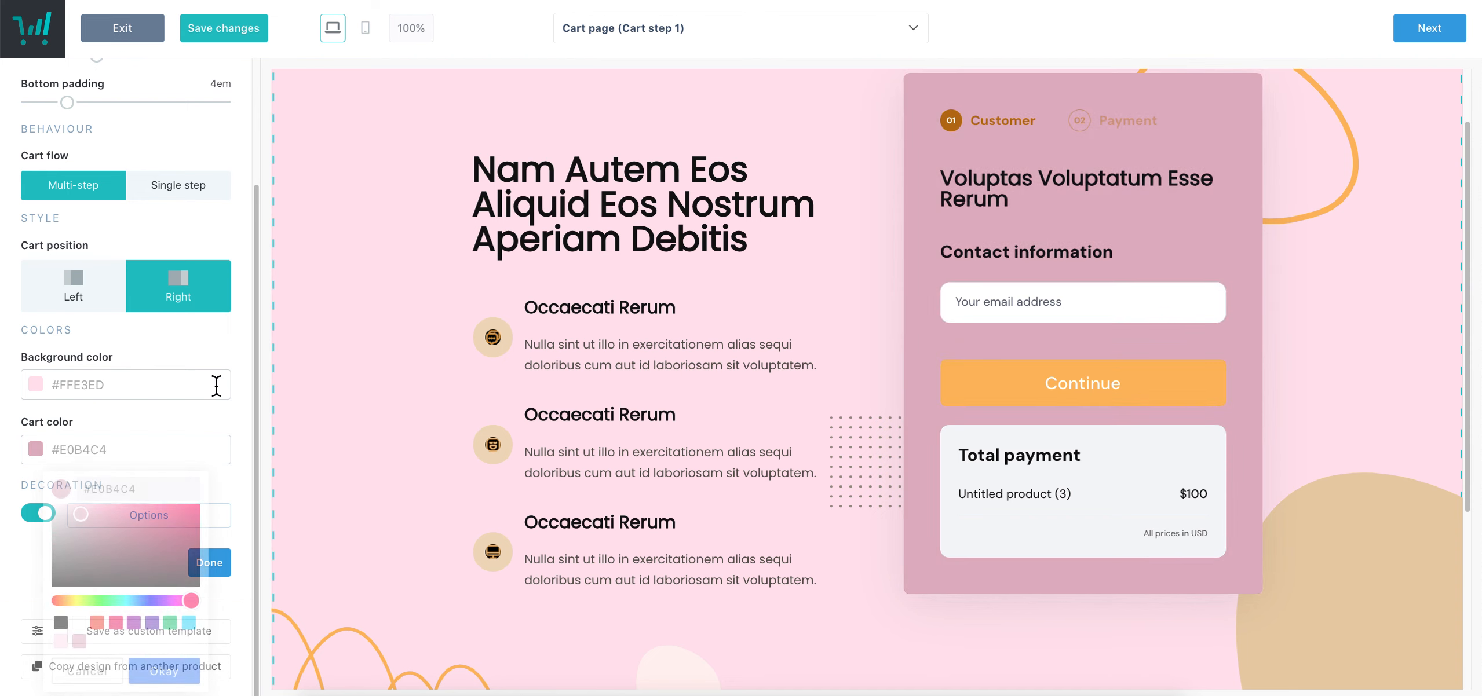
Hide the splats, swooshes and dot pattern, then switch off all page decorations
click(42, 518)
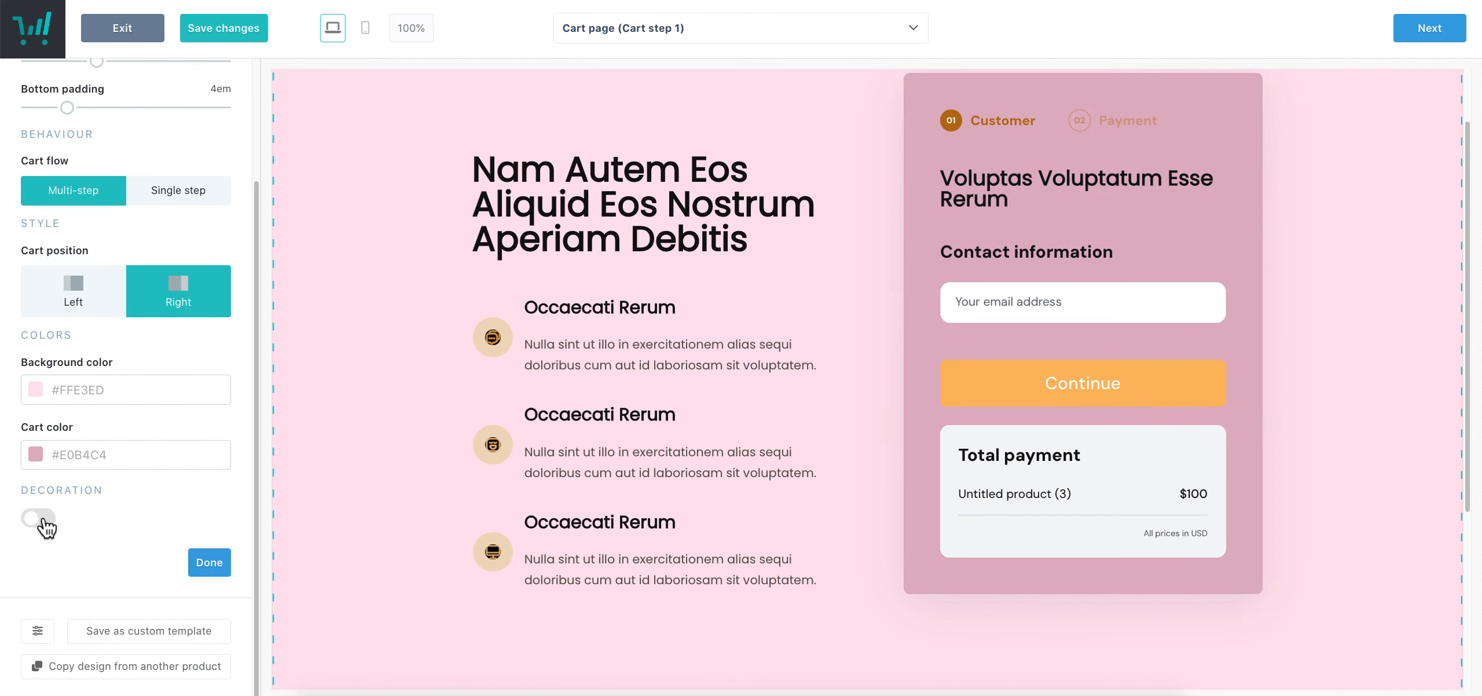
click(41, 519)
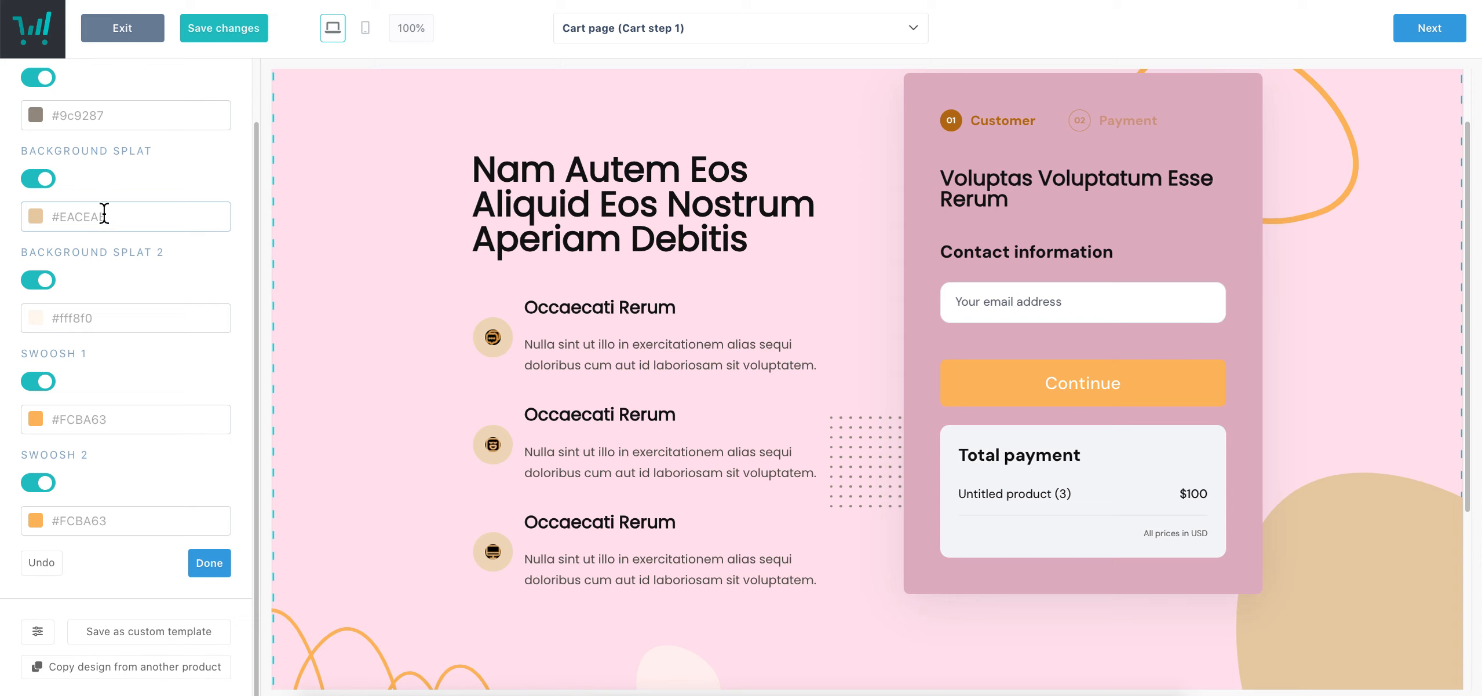
click(104, 215)
click(115, 392)
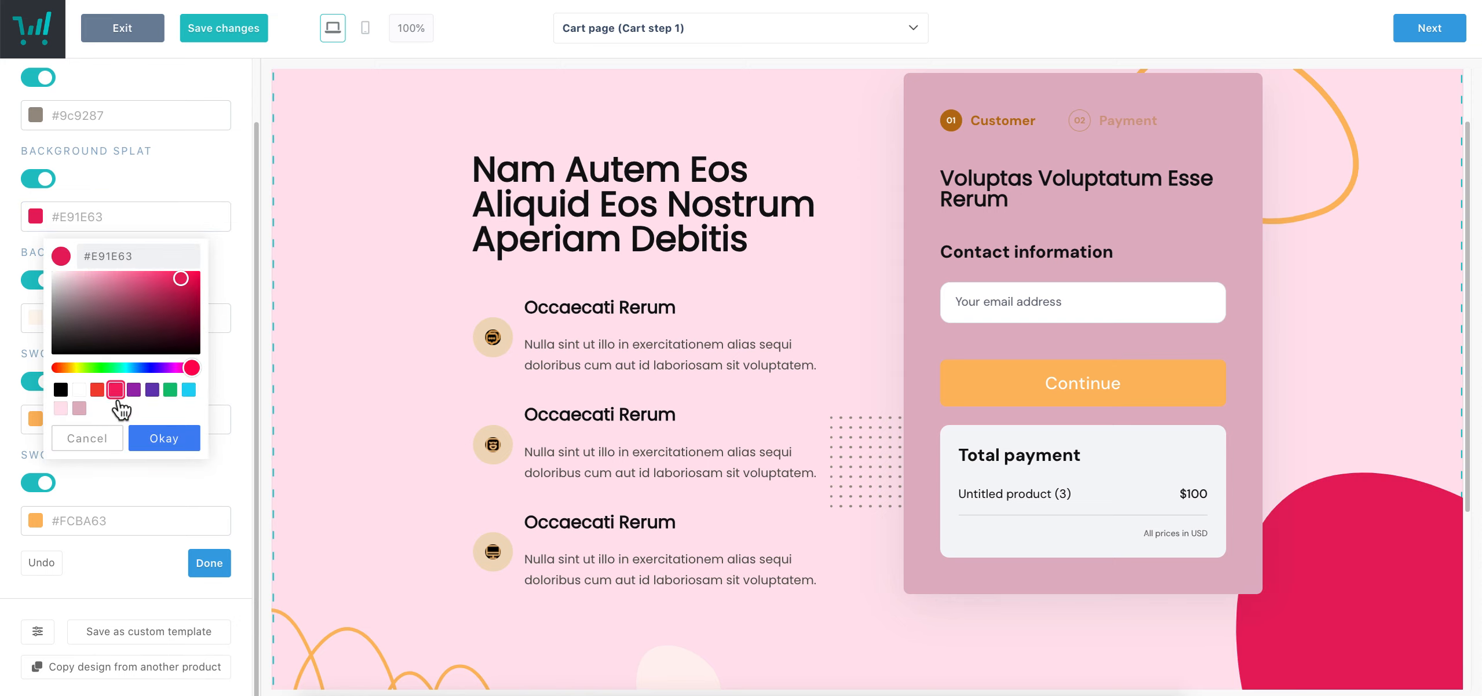
click(113, 448)
click(41, 483)
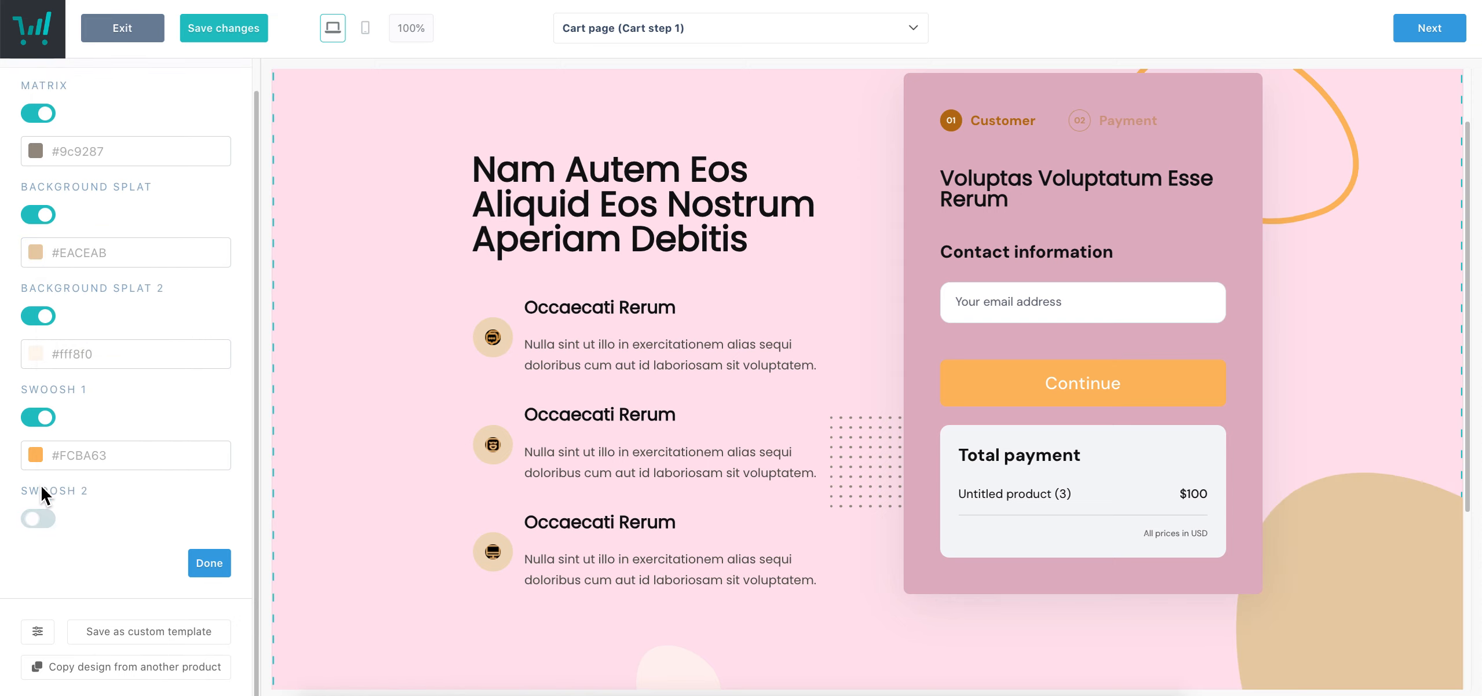
click(49, 418)
click(47, 350)
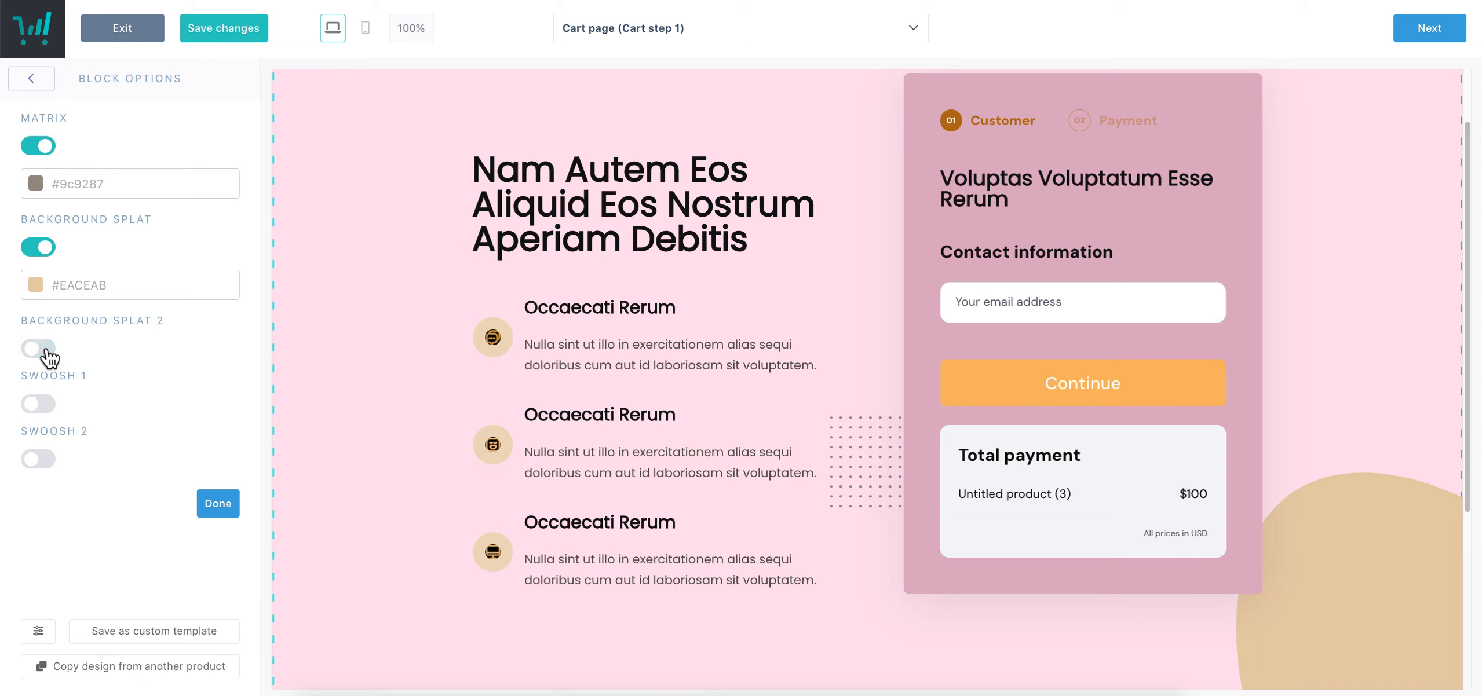
click(44, 248)
click(43, 146)
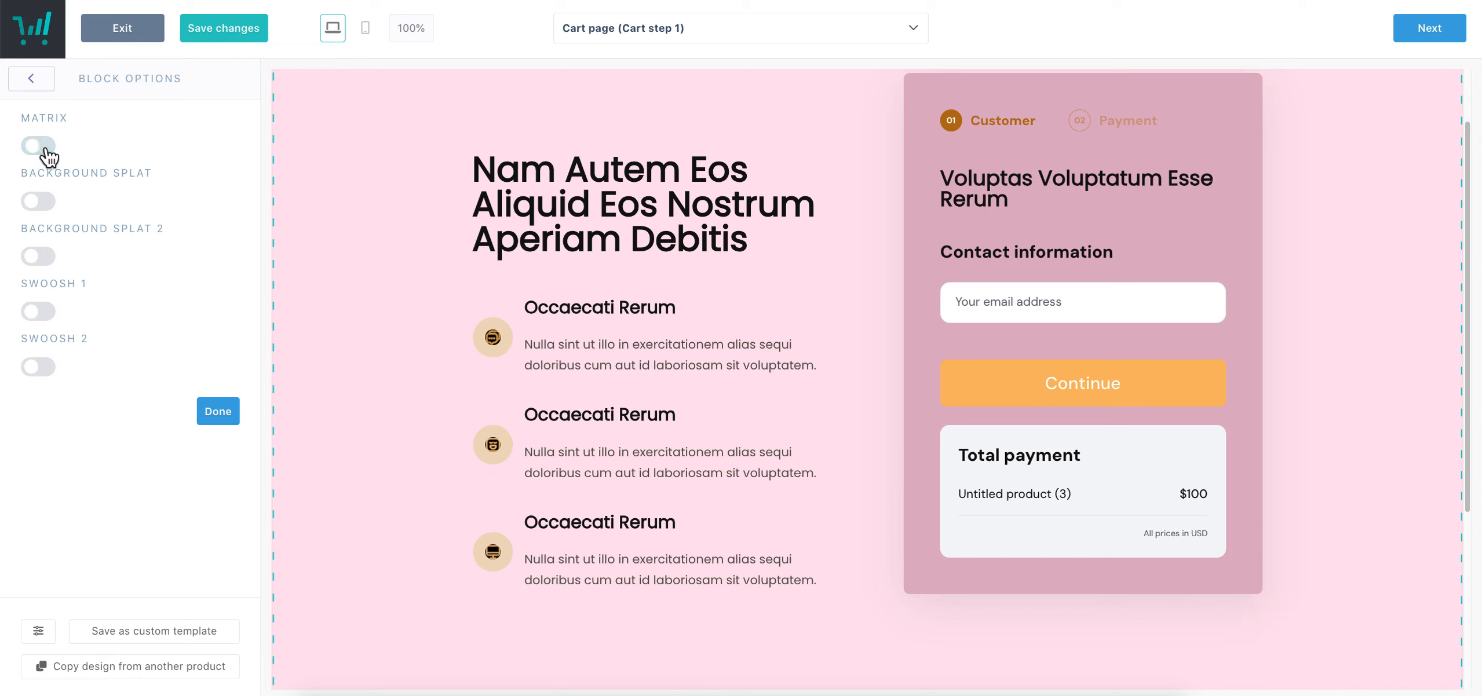
click(38, 74)
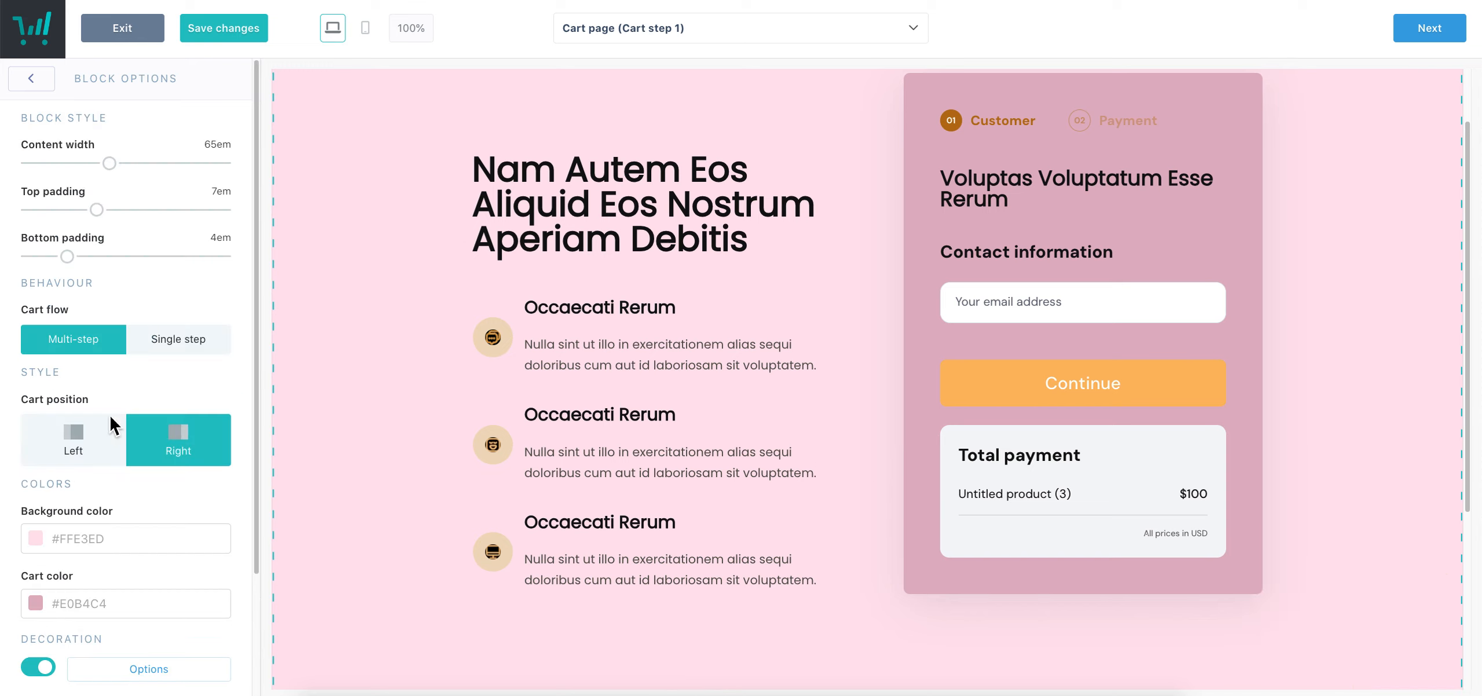
scroll(142, 486, down, 3)
click(42, 512)
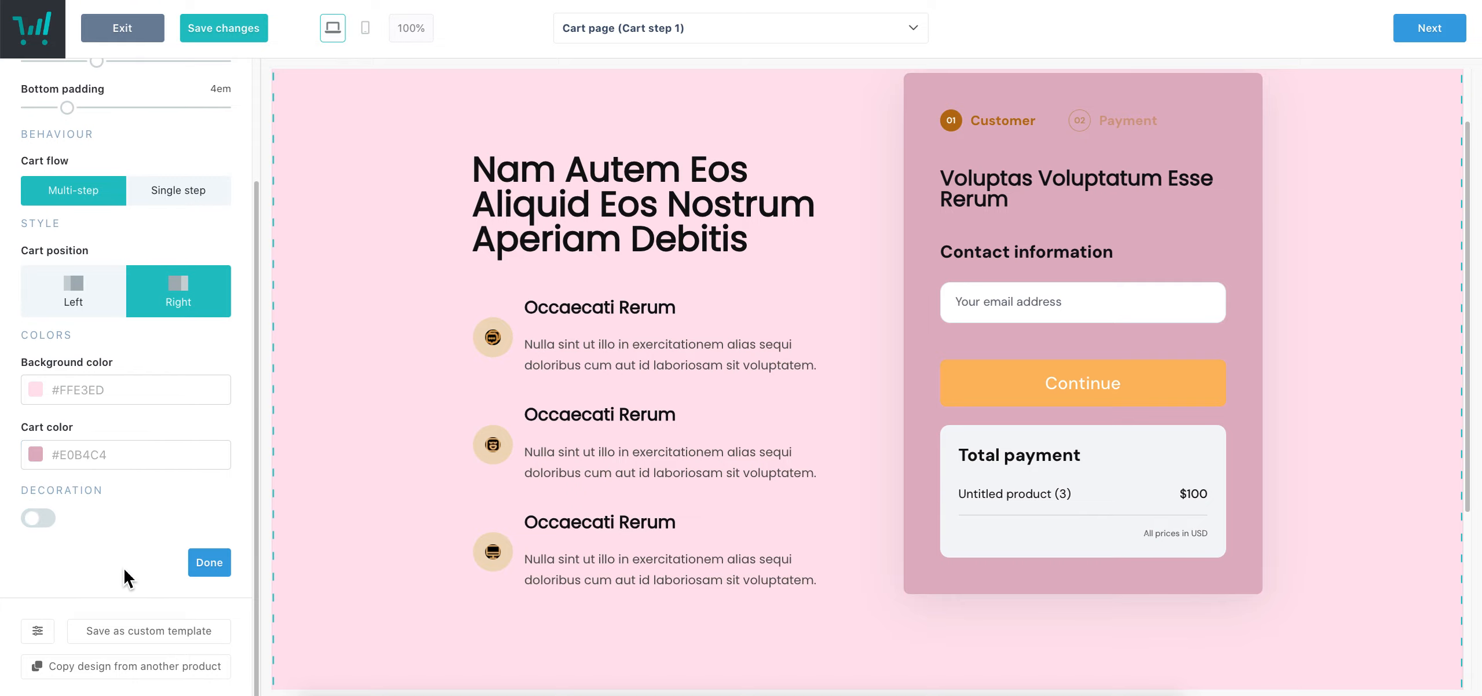
click(227, 572)
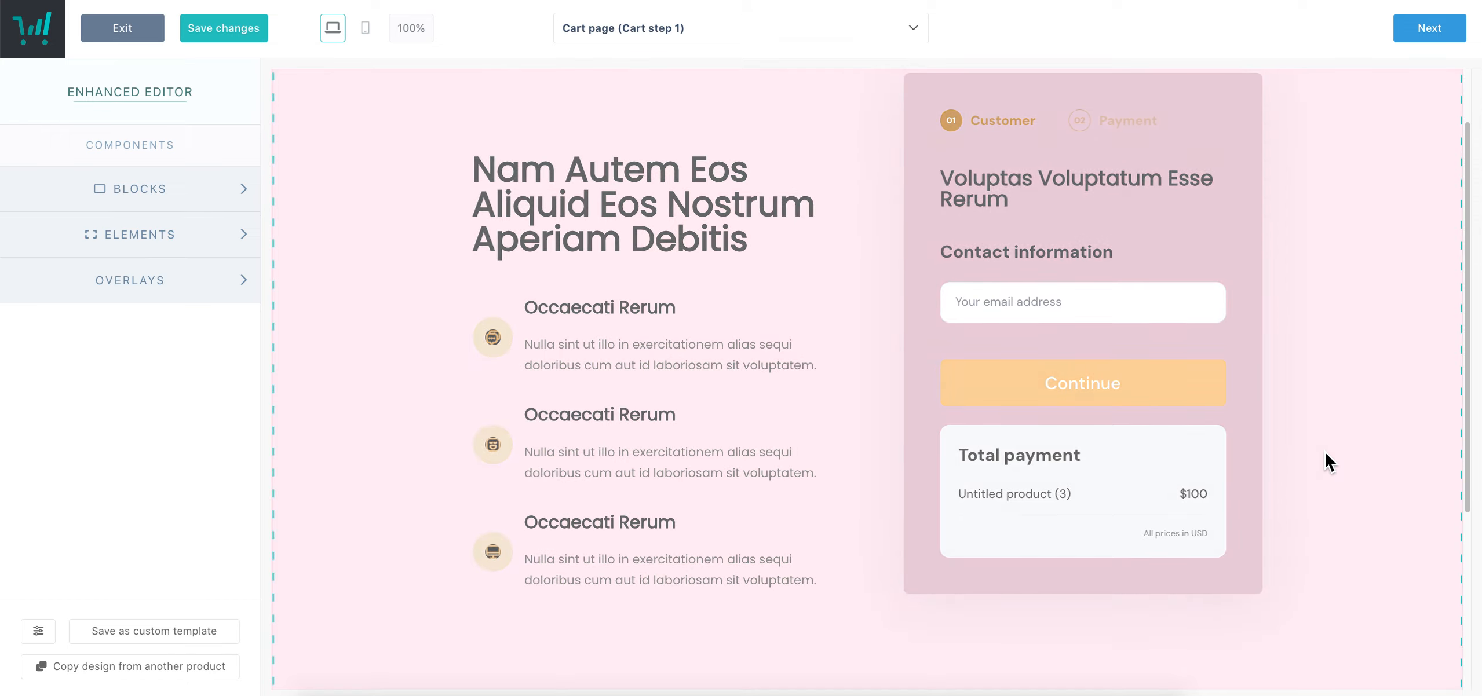
Retitle the page heading to 'This is my test course'
scroll(1176, 446, down, 5)
scroll(877, 281, up, 6)
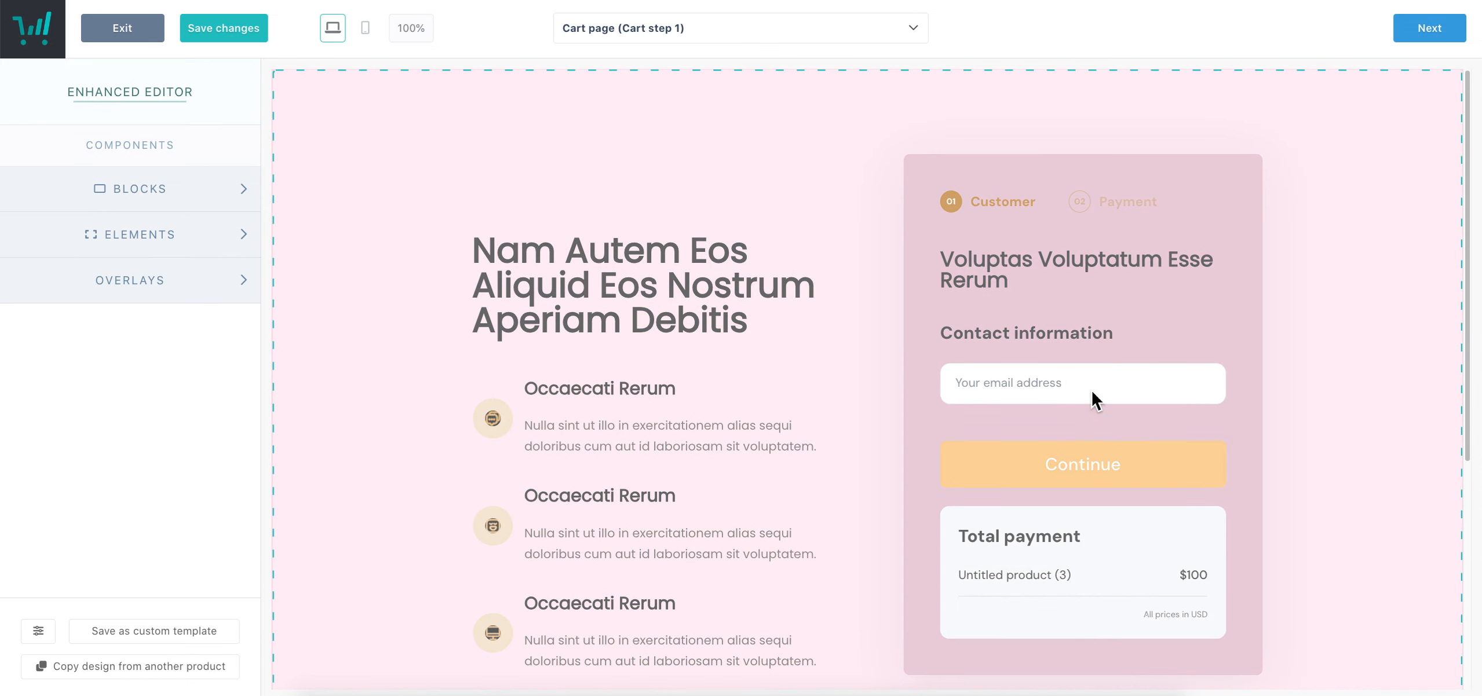
scroll(811, 231, down, 4)
scroll(640, 358, up, 4)
click(644, 275)
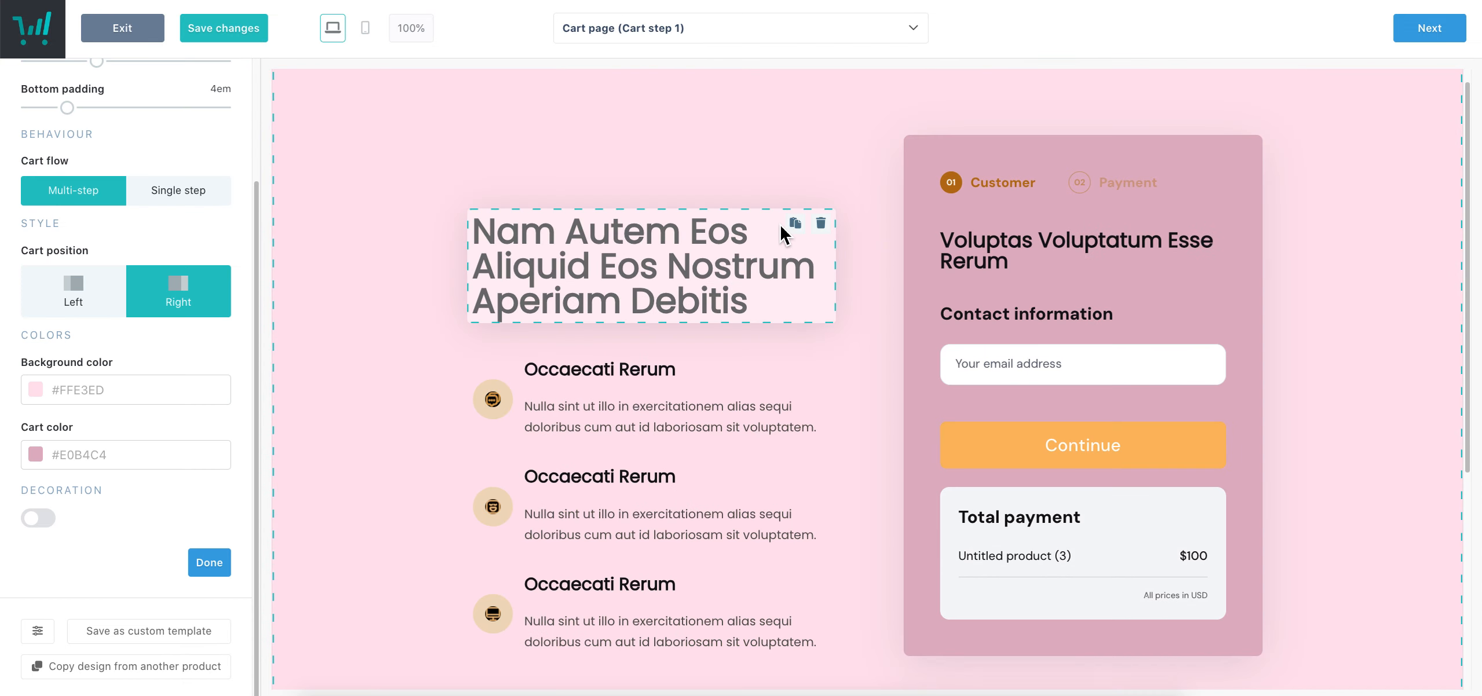
click(658, 265)
triple_click(810, 304)
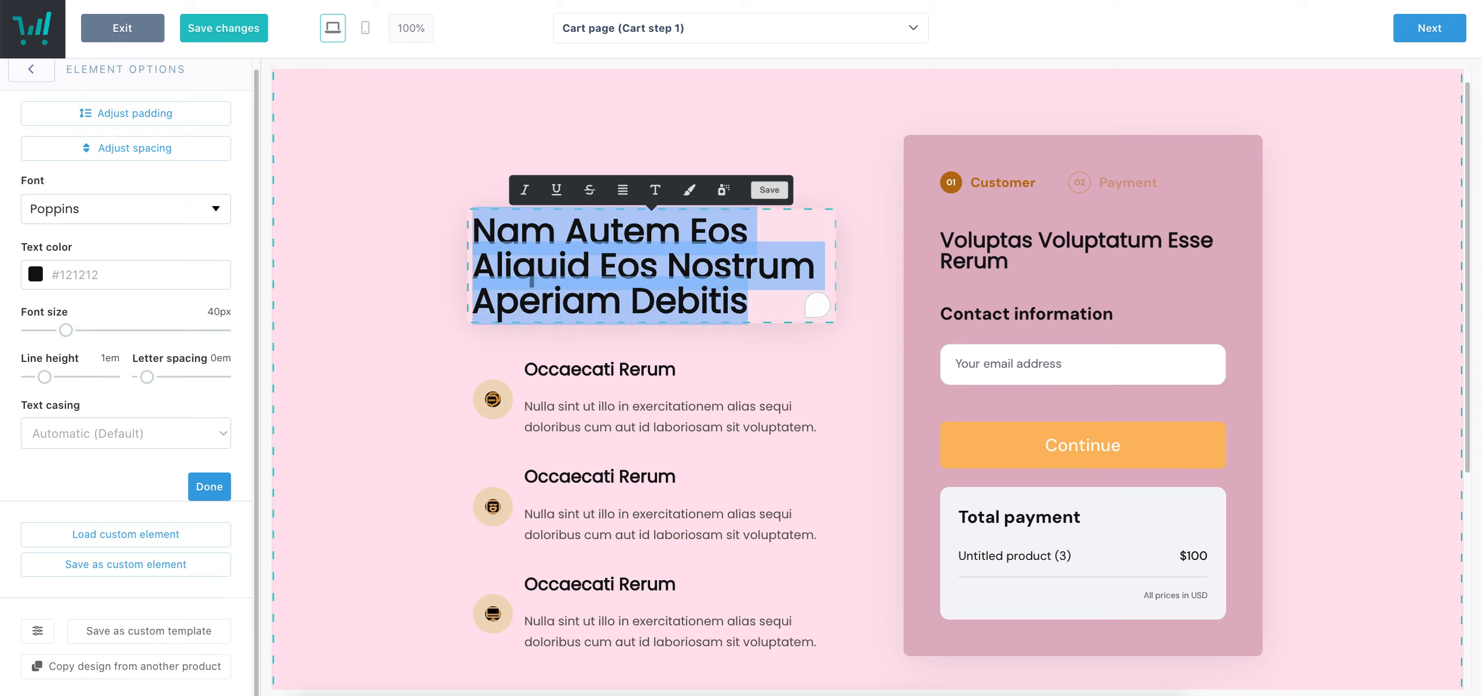
text(This is my test course)
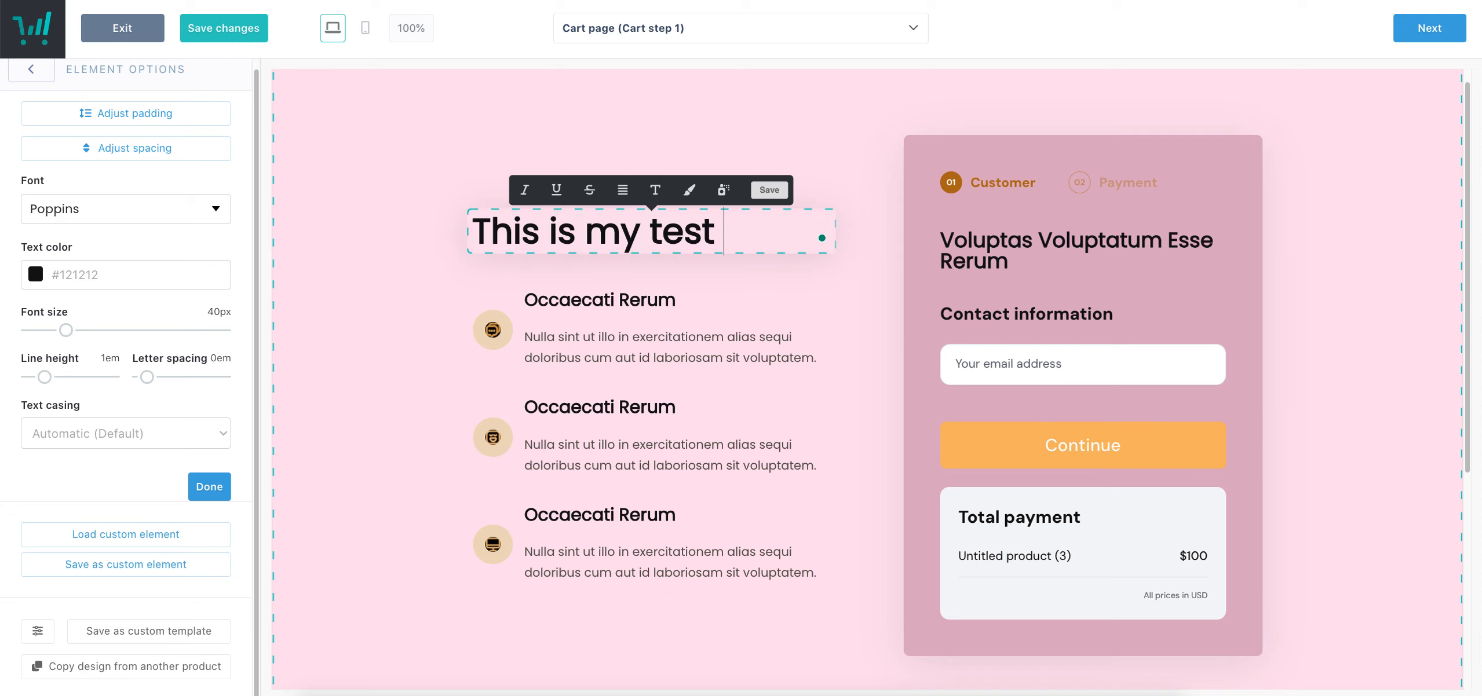
click(766, 191)
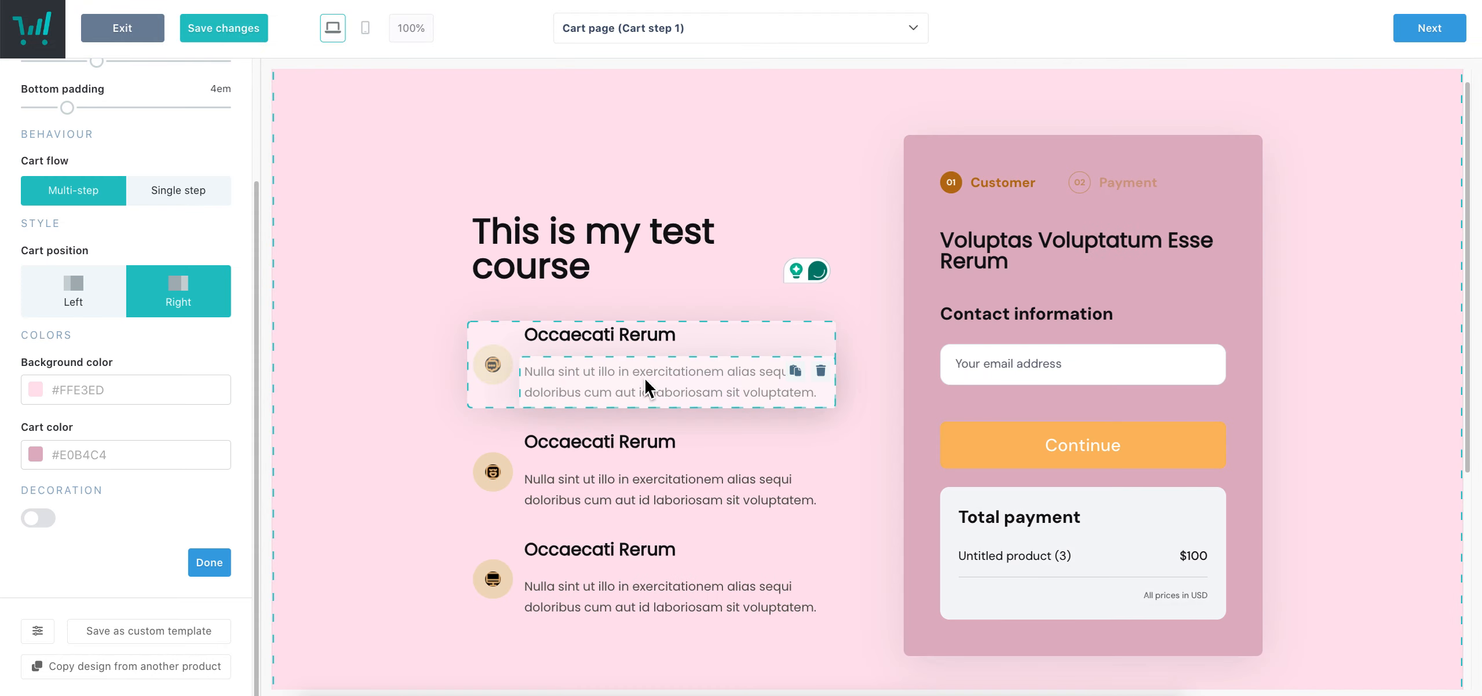
Give the first feature a blogging library image, squared, with thinner border and larger size
click(492, 380)
click(492, 373)
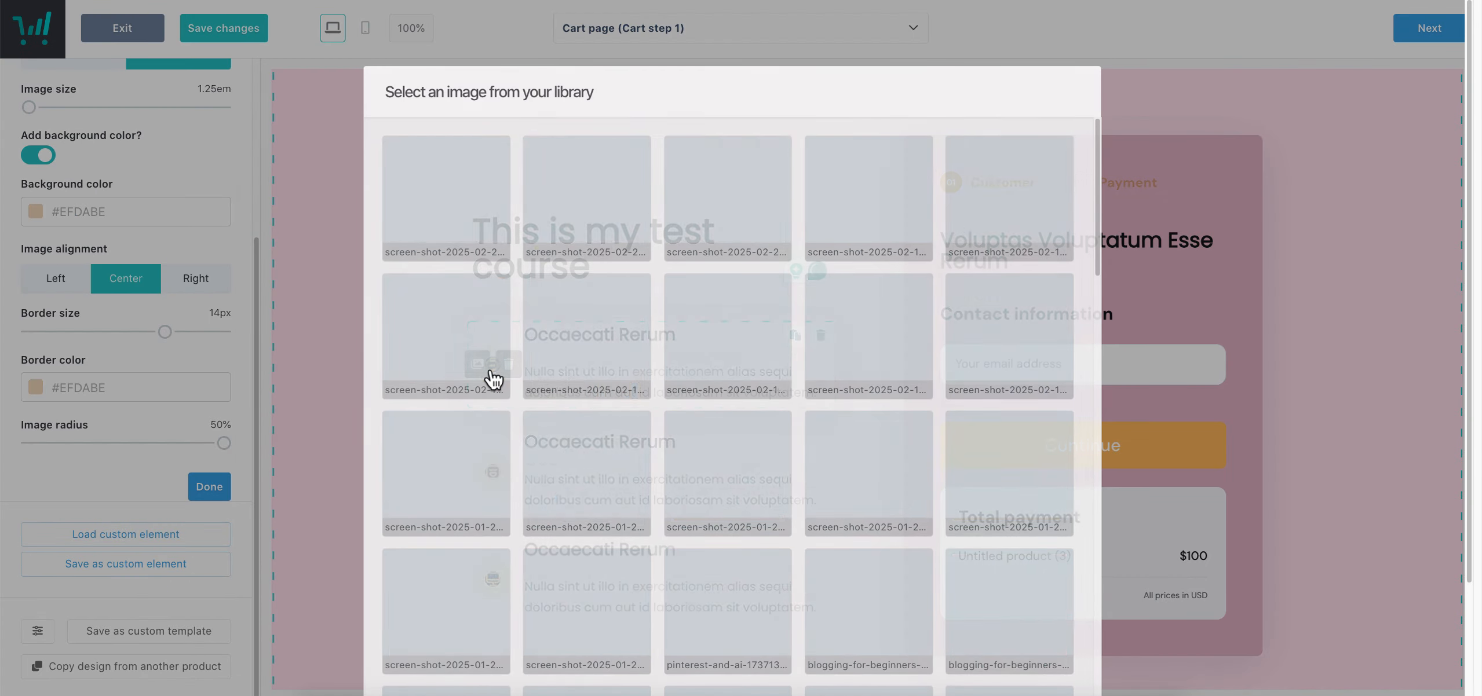
click(1062, 602)
scroll(1043, 606, down, 6)
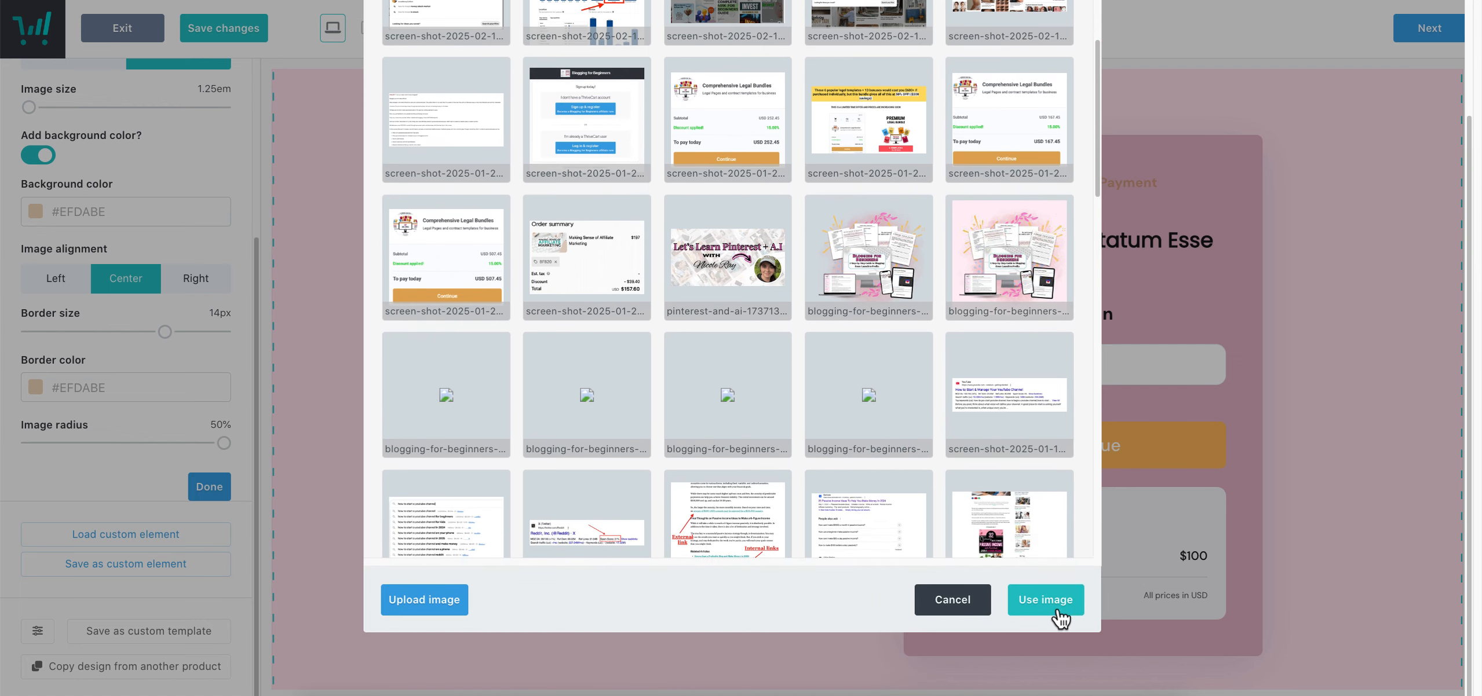
click(1059, 615)
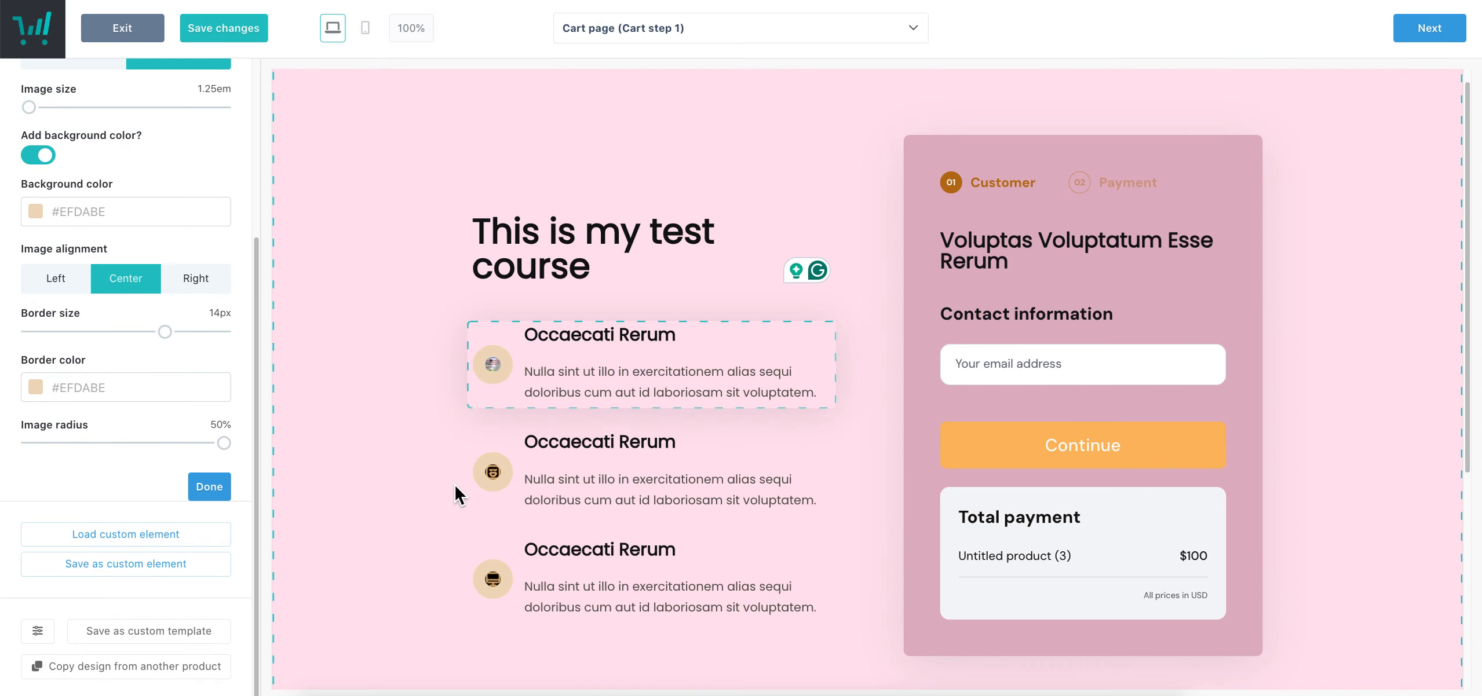
drag(164, 332, 225, 357)
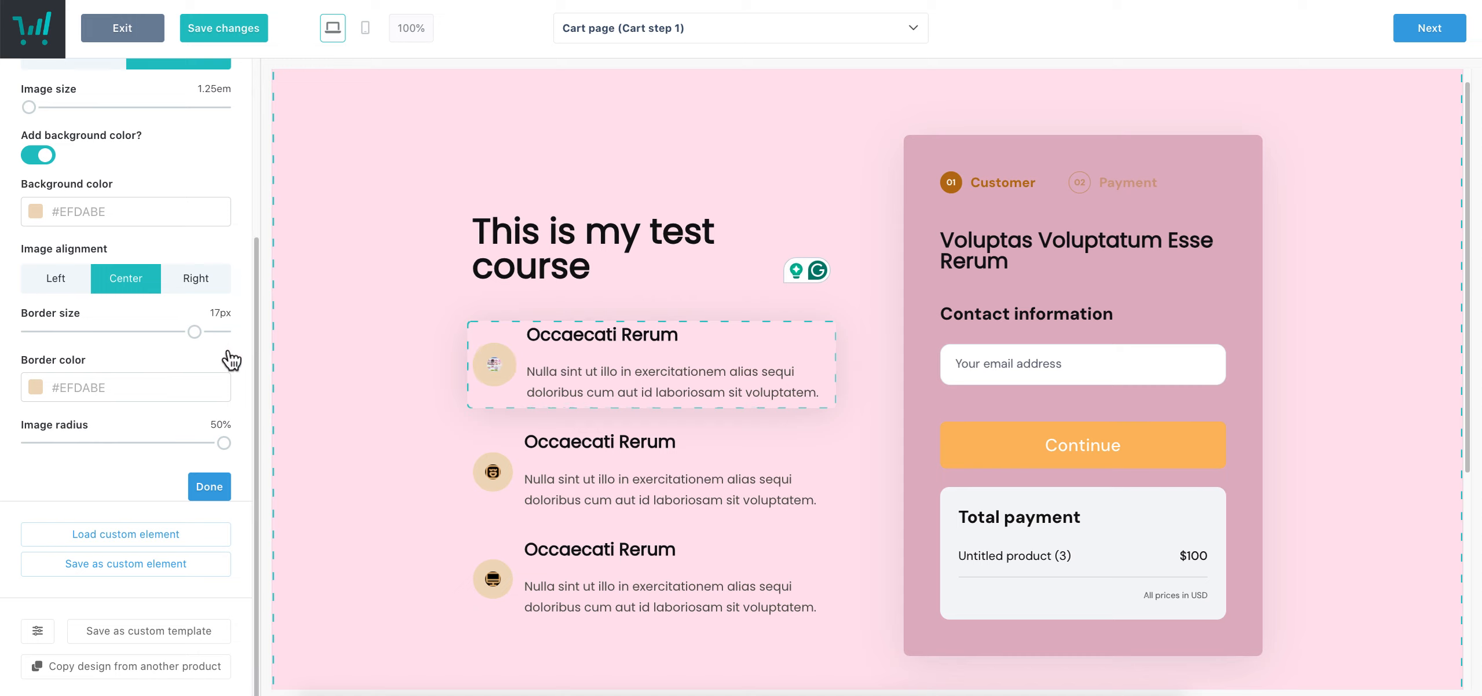
drag(223, 443, 13, 436)
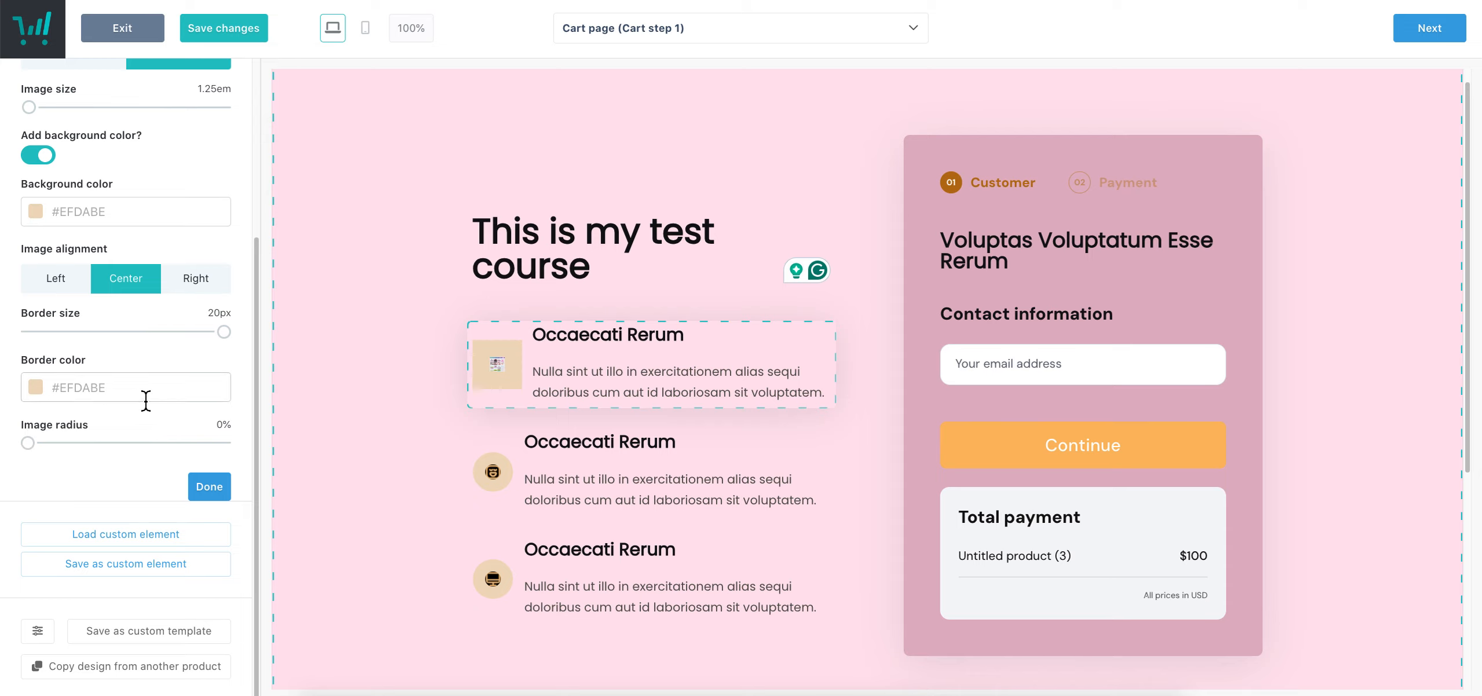
scroll(145, 401, up, 5)
mouse_move(33, 365)
mouse_down()
mouse_move(73, 371)
mouse_move(44, 375)
mouse_up()
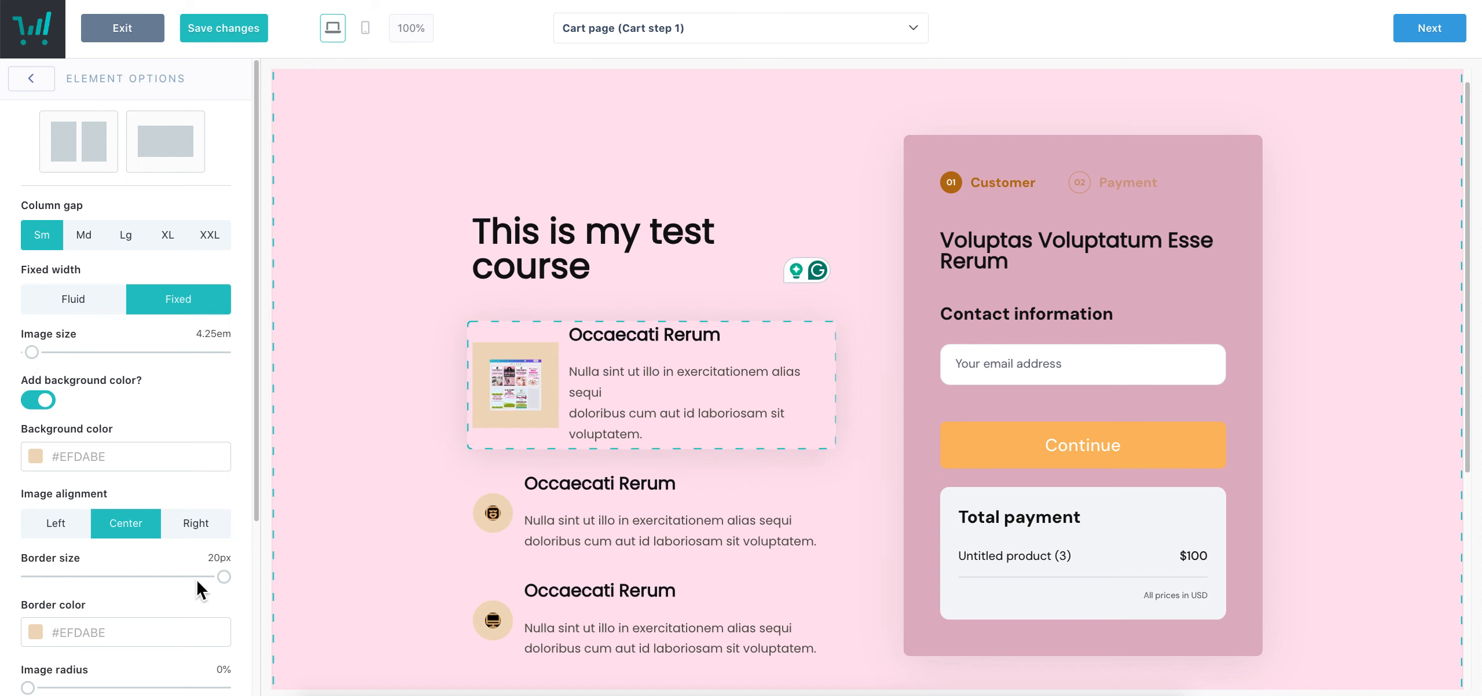
drag(229, 585, 61, 582)
drag(43, 364, 29, 366)
Change the first feature's heading to 'This is a heading' and text to 'Here is my text'
click(673, 341)
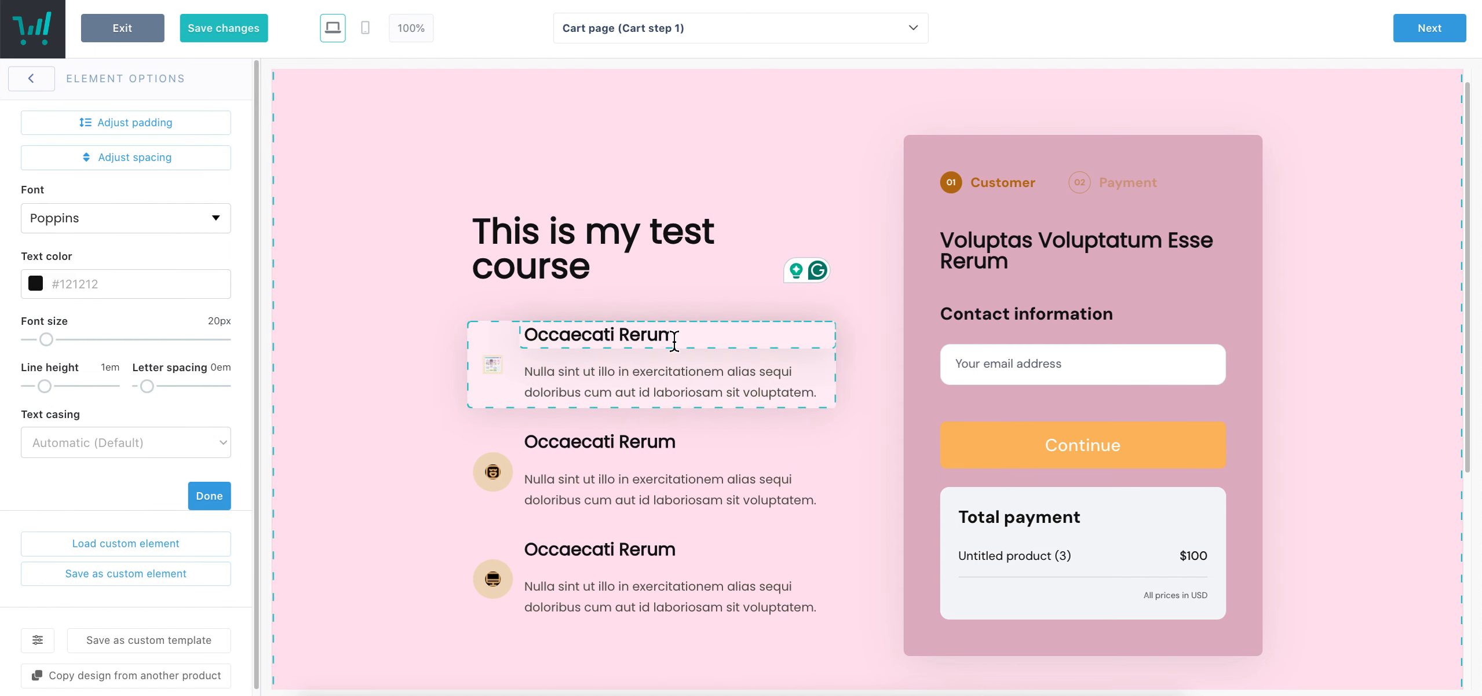
triple_click(674, 340)
text(This is a heading)
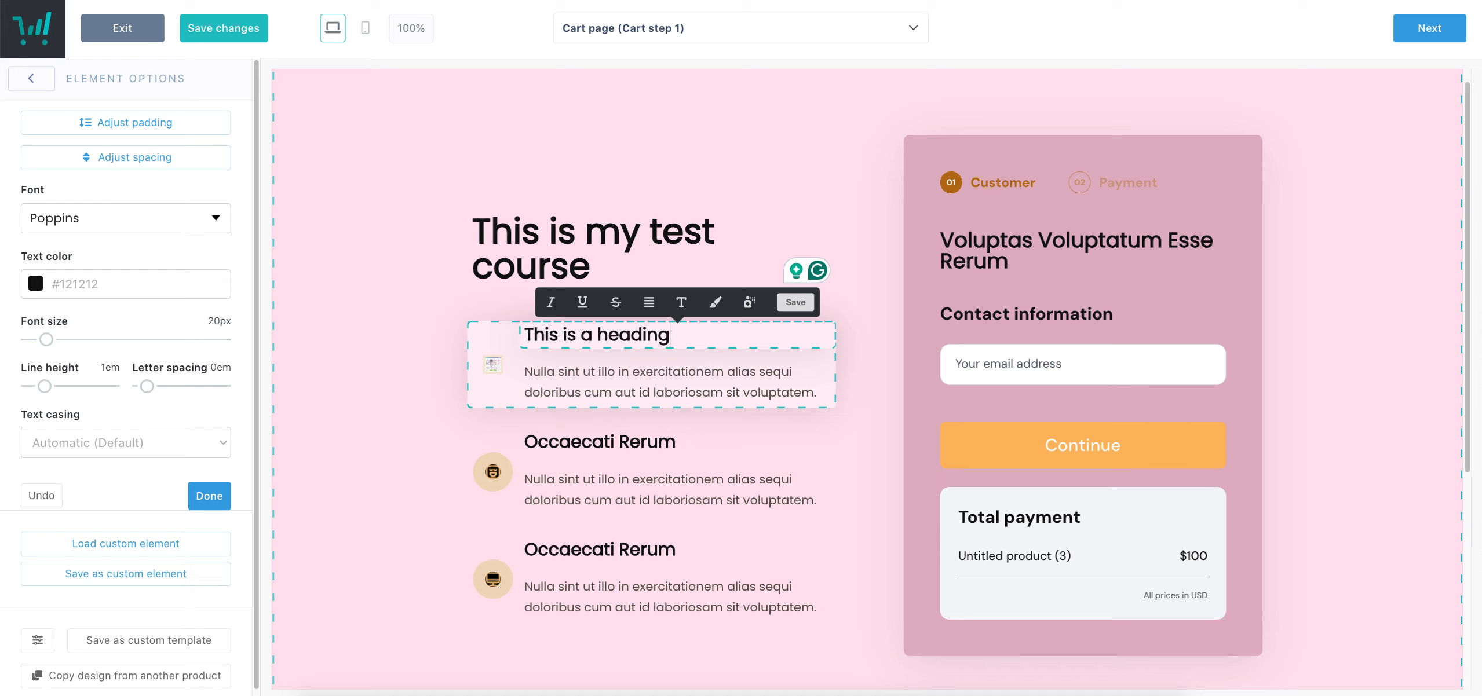
triple_click(736, 384)
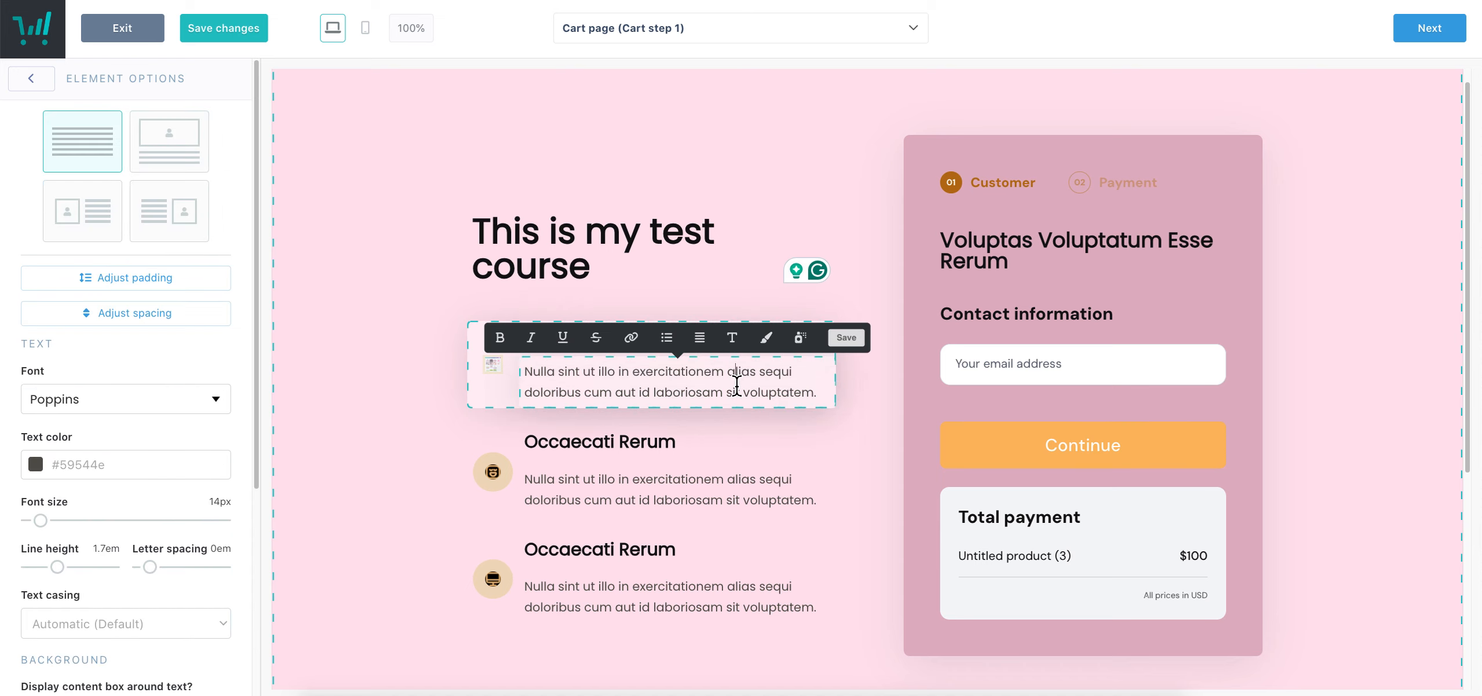
key(shift+Down)
text(Here is my text)
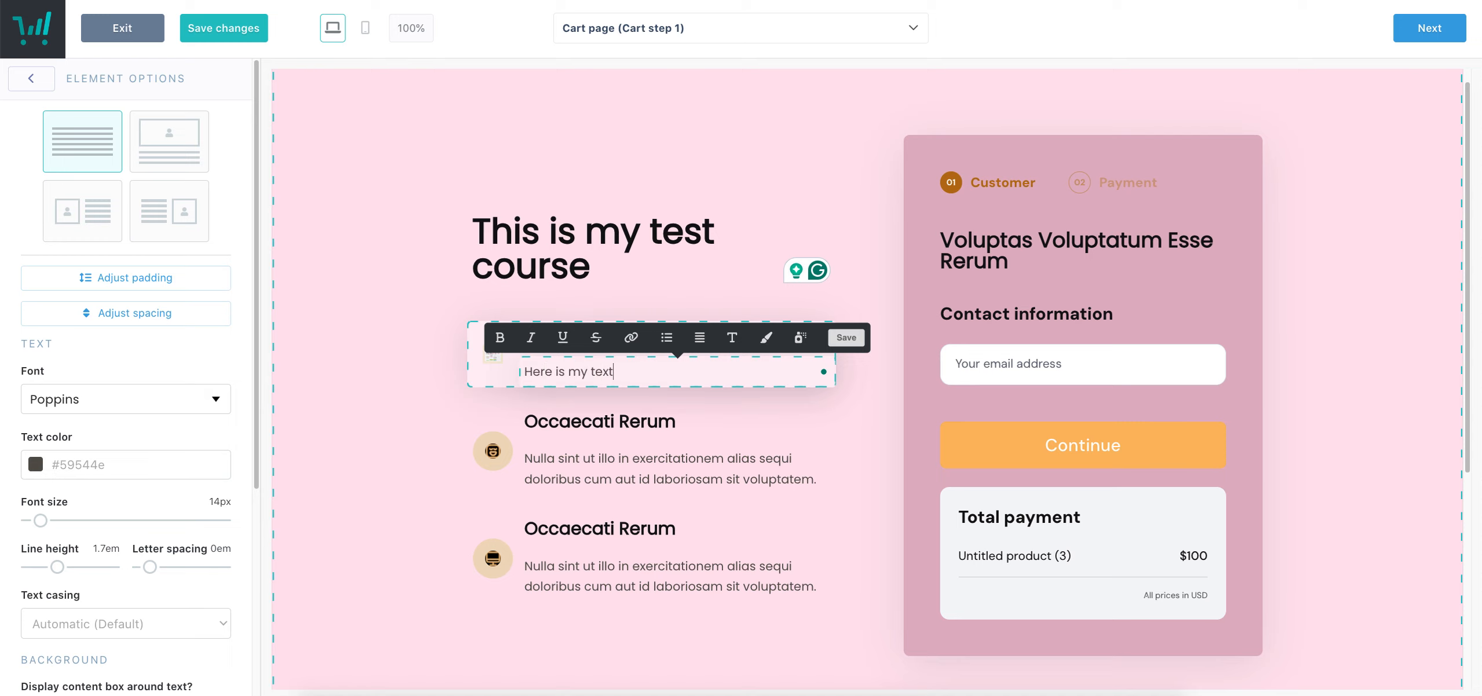
click(844, 421)
scroll(212, 561, down, 3)
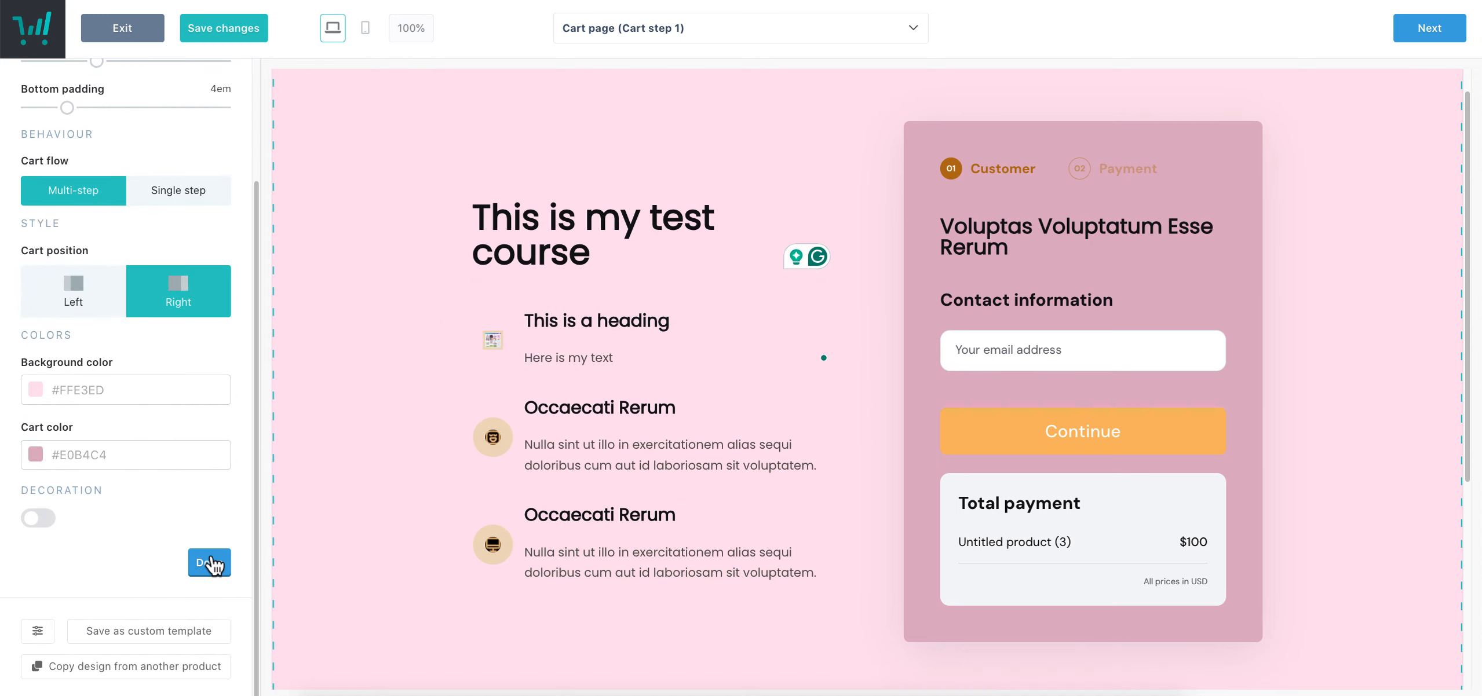
click(211, 564)
click(176, 231)
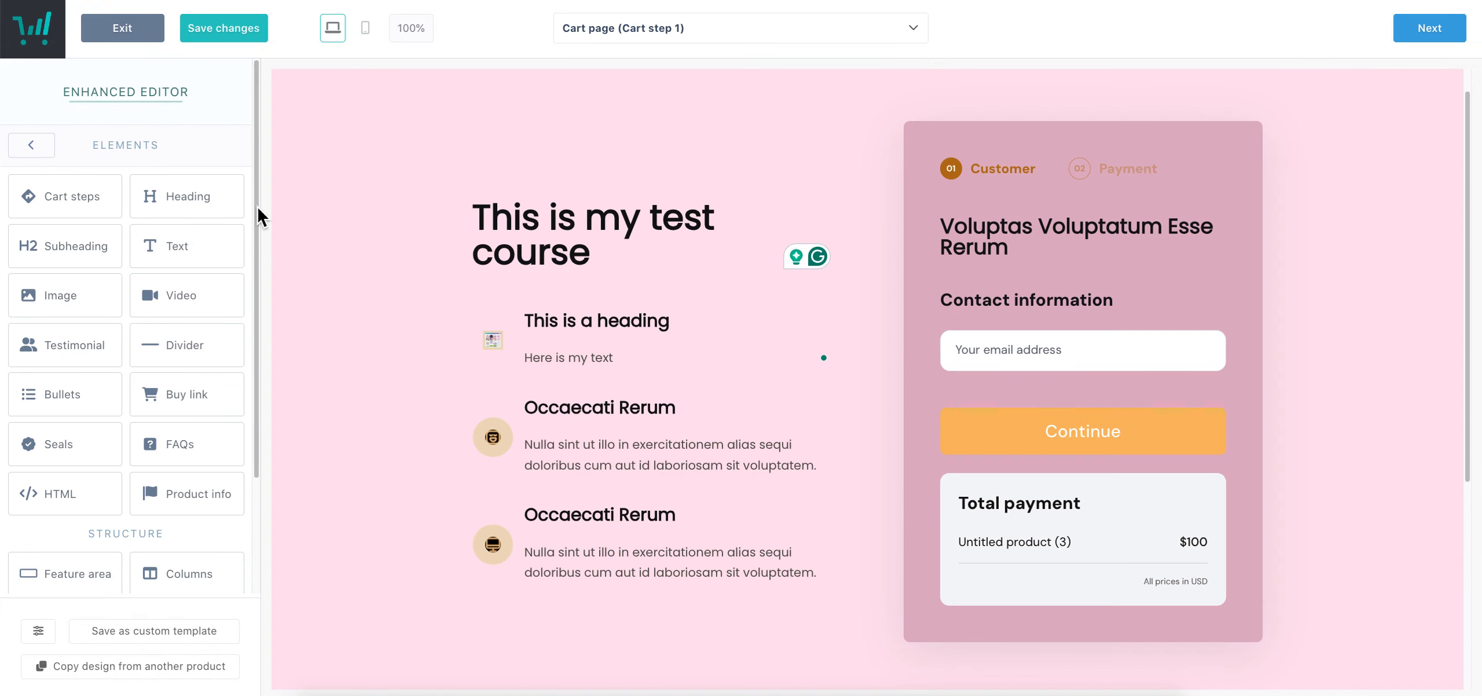
Add a product info block for 'Untitled product (3)' to the cart page
scroll(634, 356, down, 3)
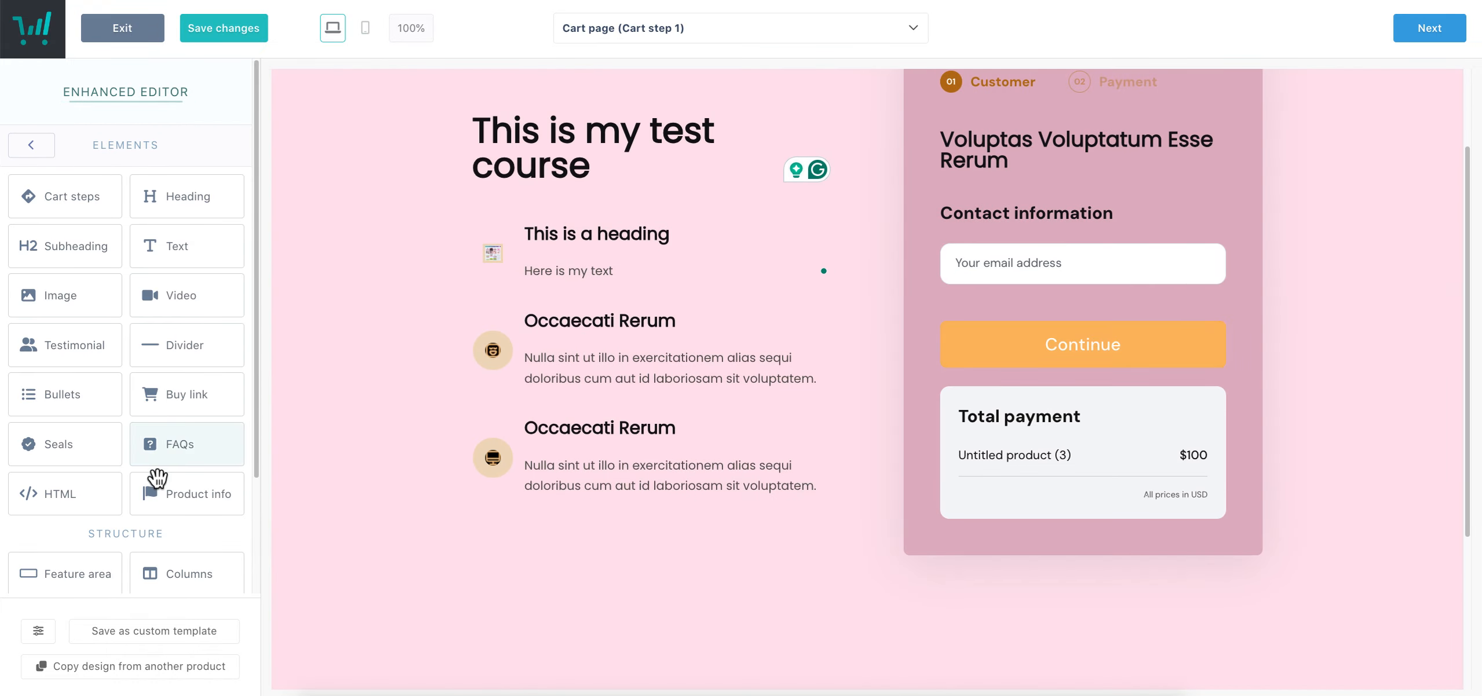
scroll(174, 493, down, 3)
drag(515, 524, 637, 666)
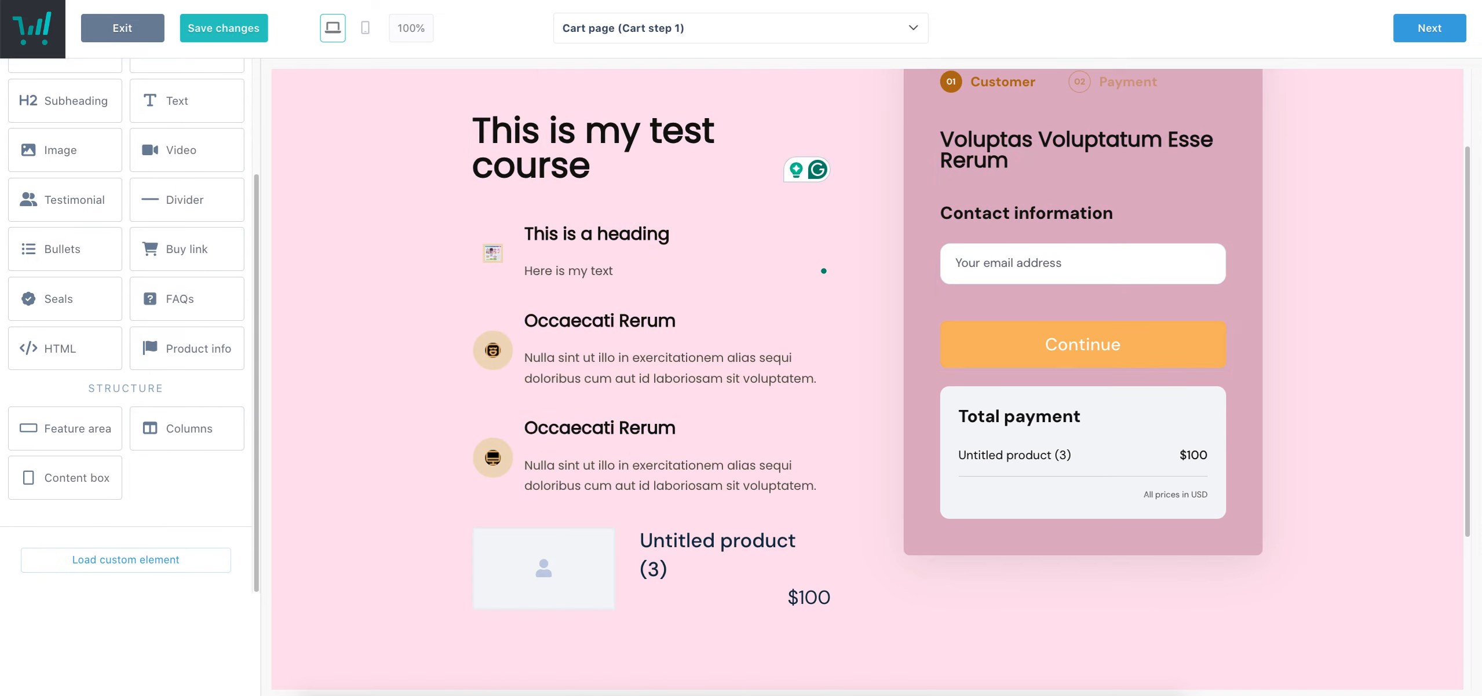
scroll(695, 356, down, 4)
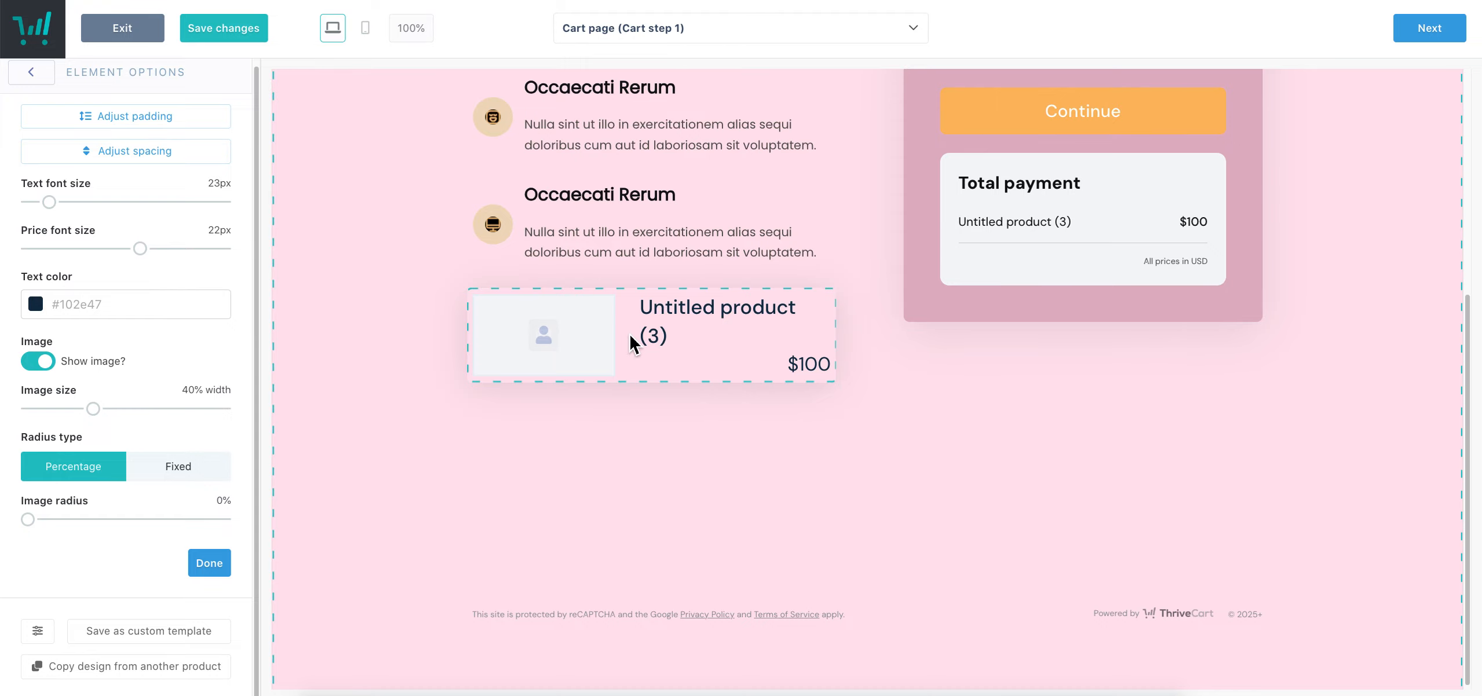
Give the product block a blogging-for-beginners image from the library
click(544, 342)
scroll(866, 400, down, 3)
scroll(863, 405, down, 10)
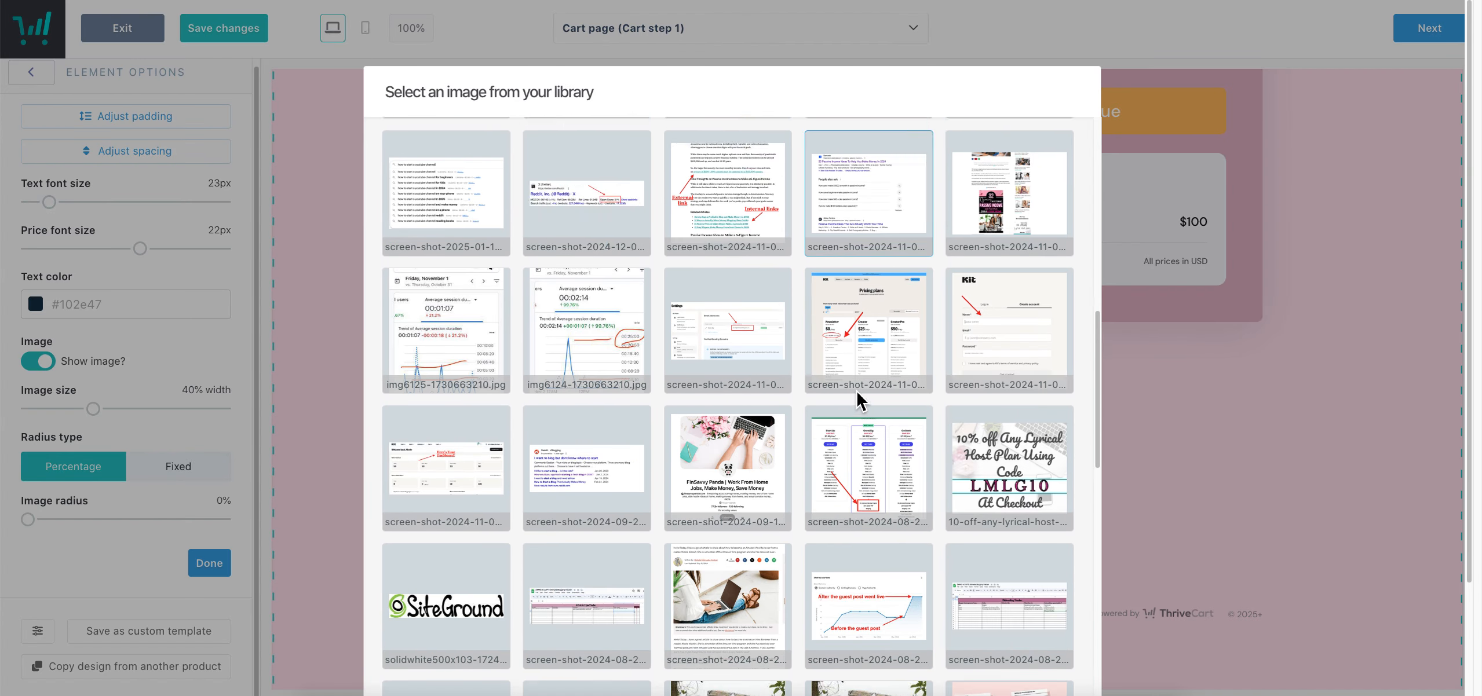
scroll(786, 440, down, 4)
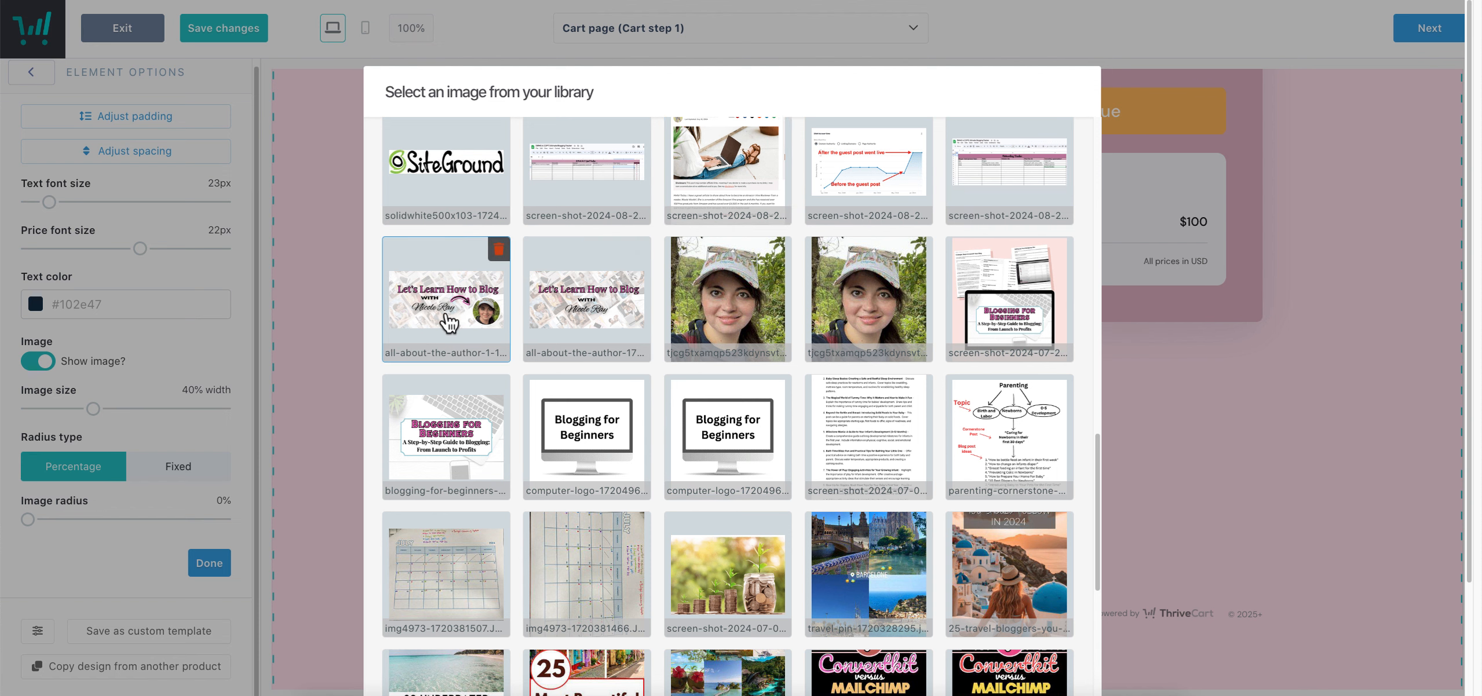
click(481, 449)
scroll(867, 464, down, 8)
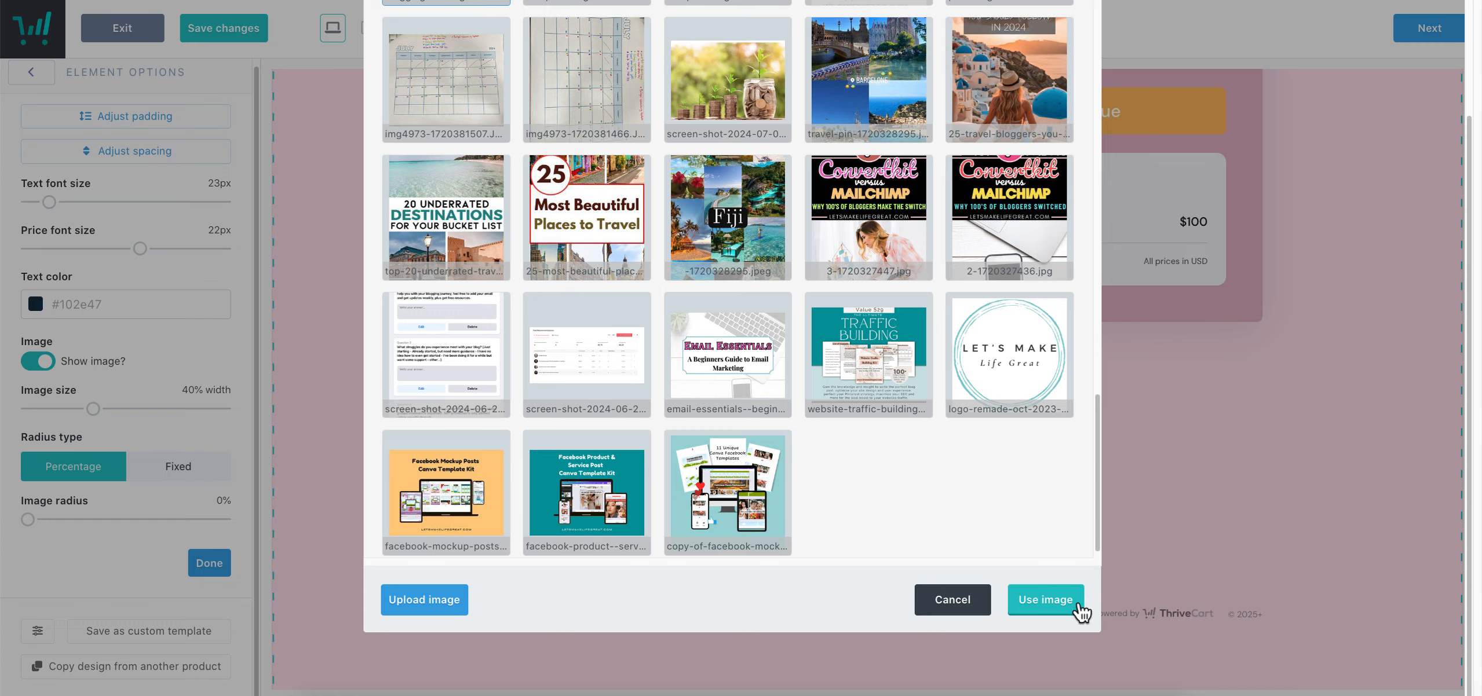
click(1078, 612)
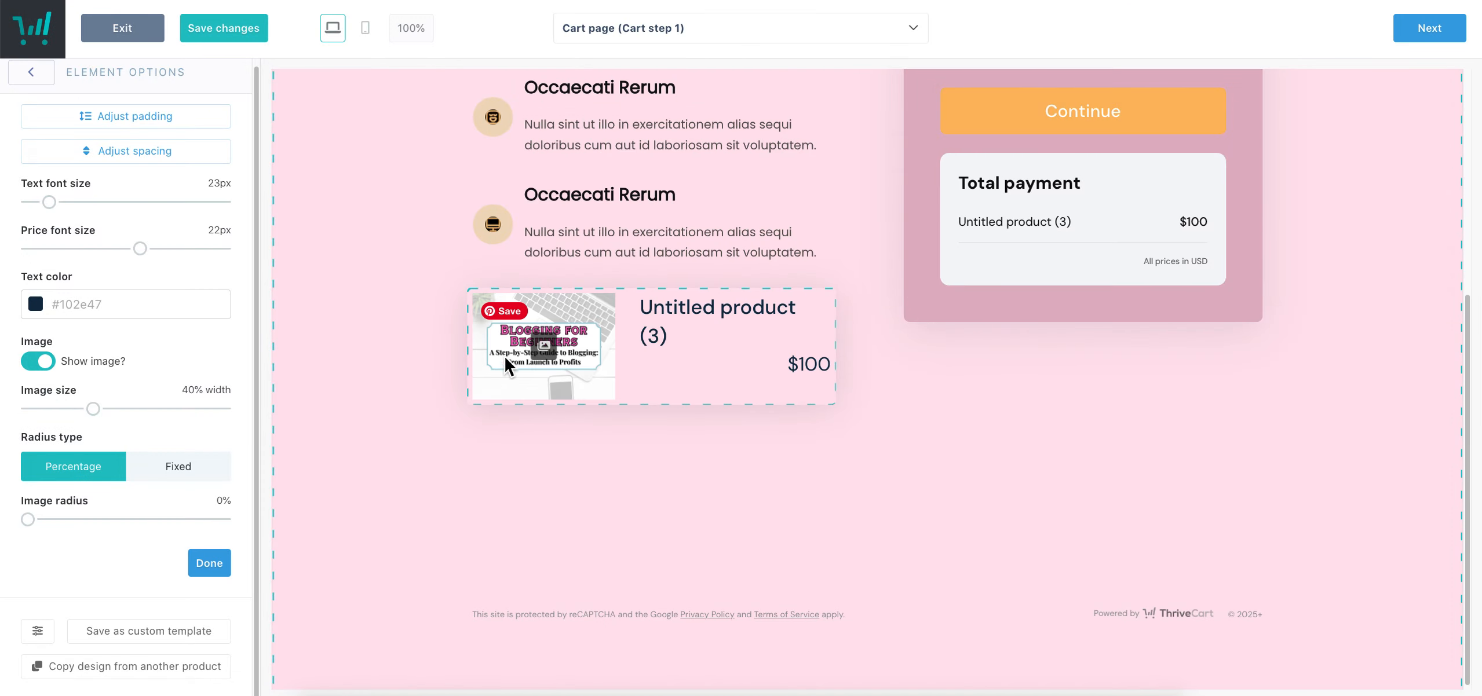
click(554, 363)
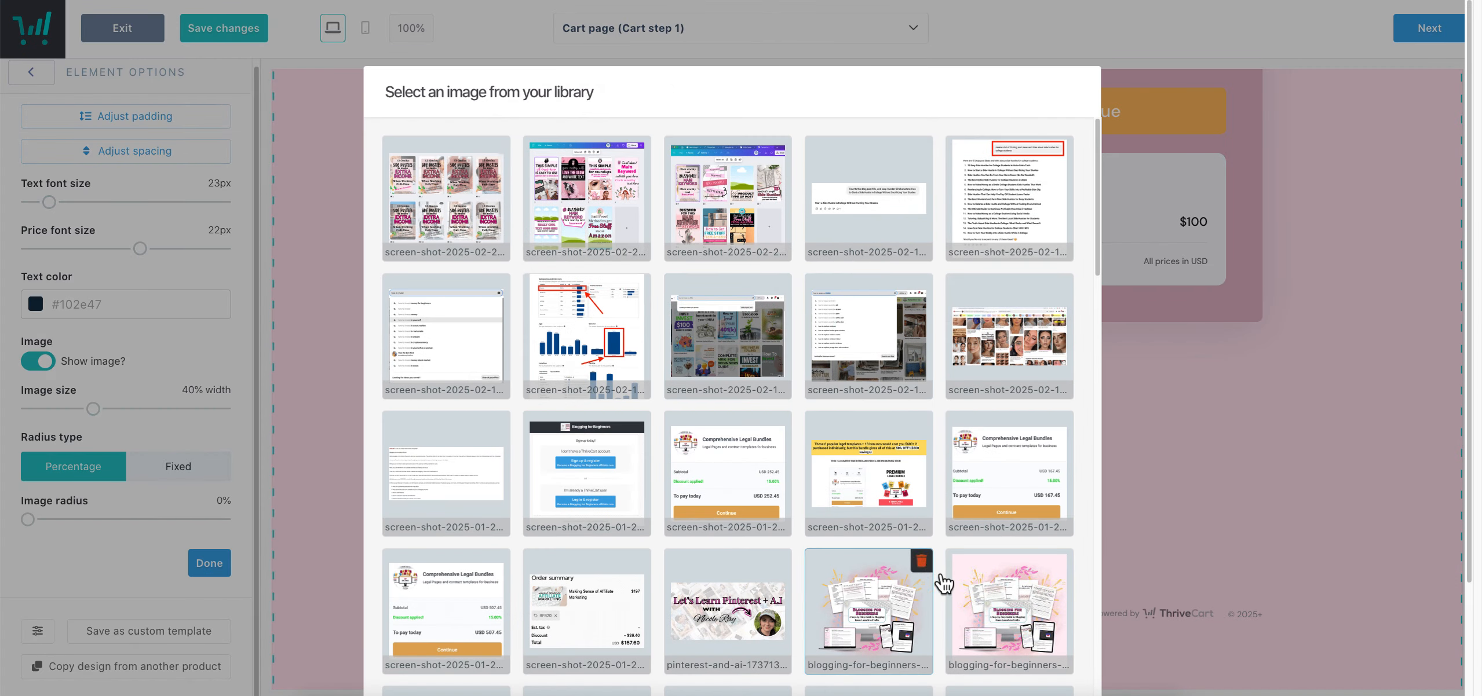
scroll(1103, 620, down, 5)
click(1050, 608)
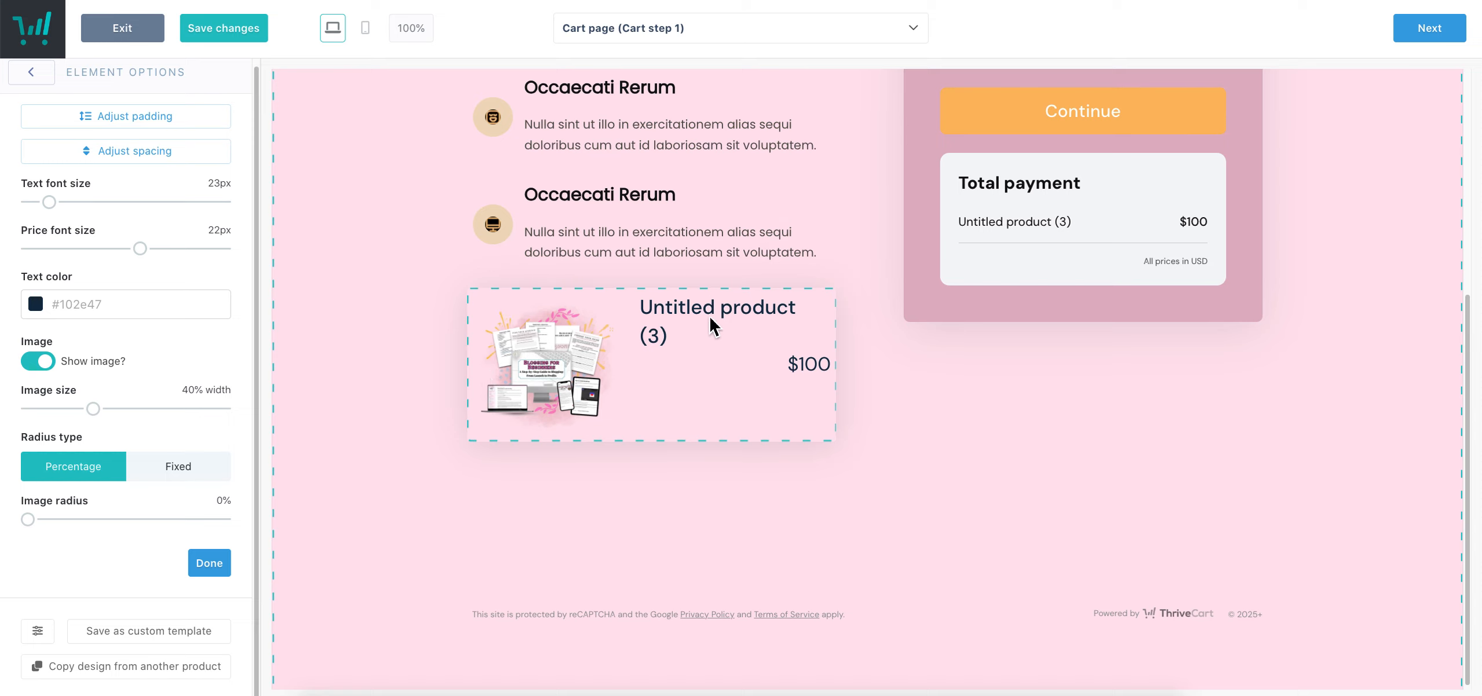
Move the product info block directly beneath the course title
scroll(912, 528, up, 3)
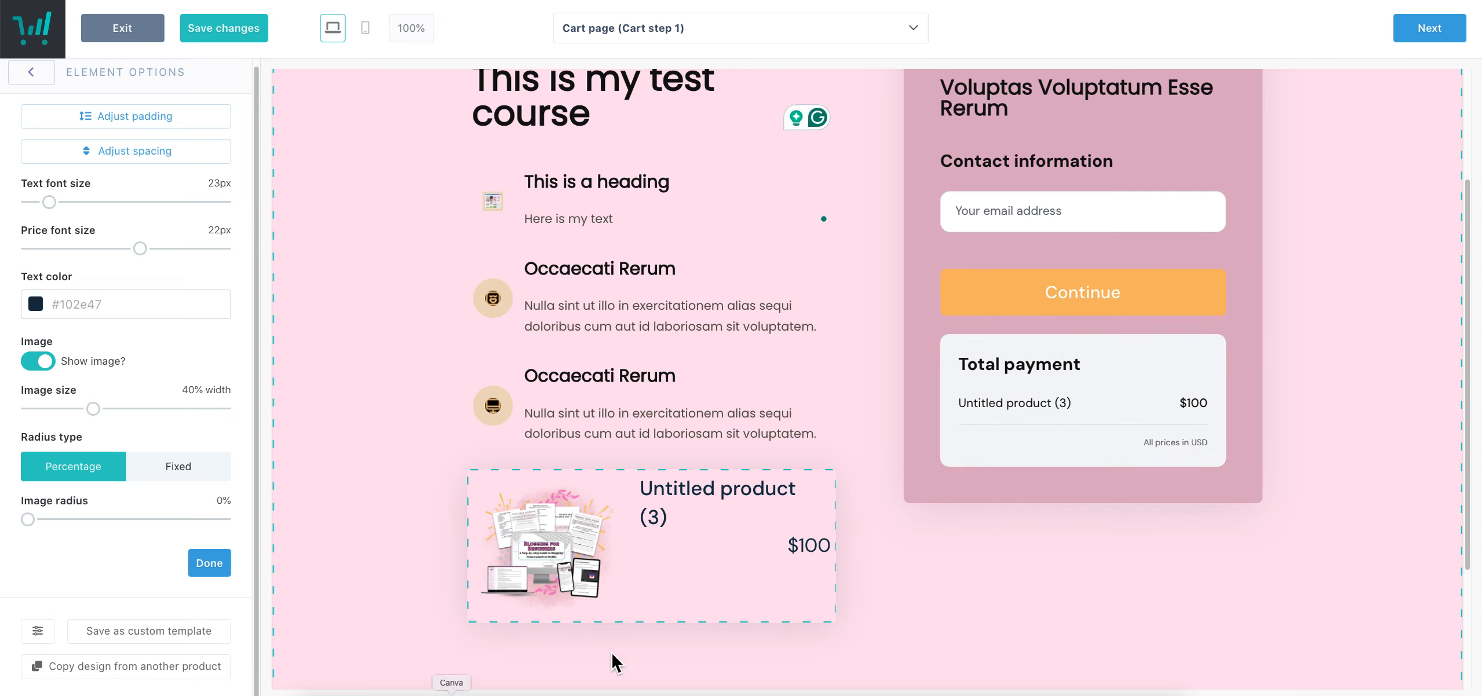
drag(722, 573, 671, 176)
scroll(851, 479, up, 1)
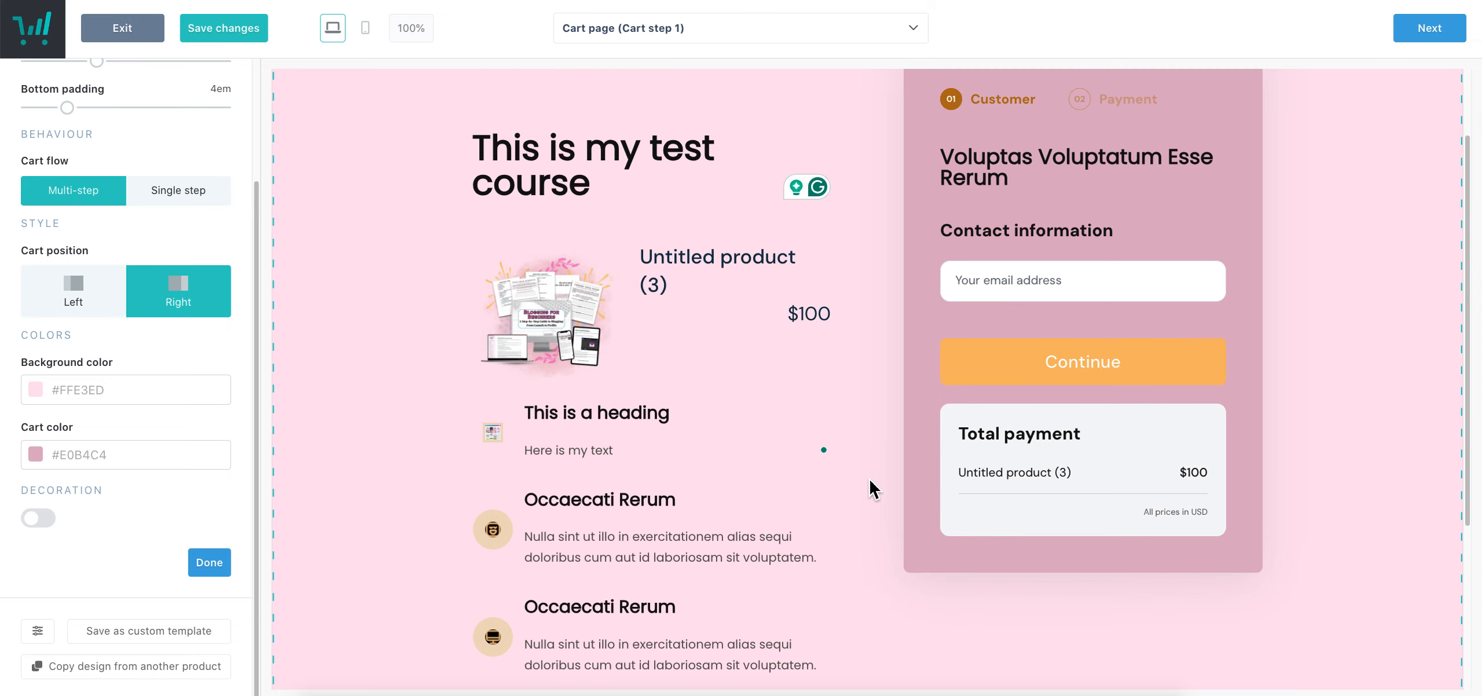
drag(599, 288, 597, 119)
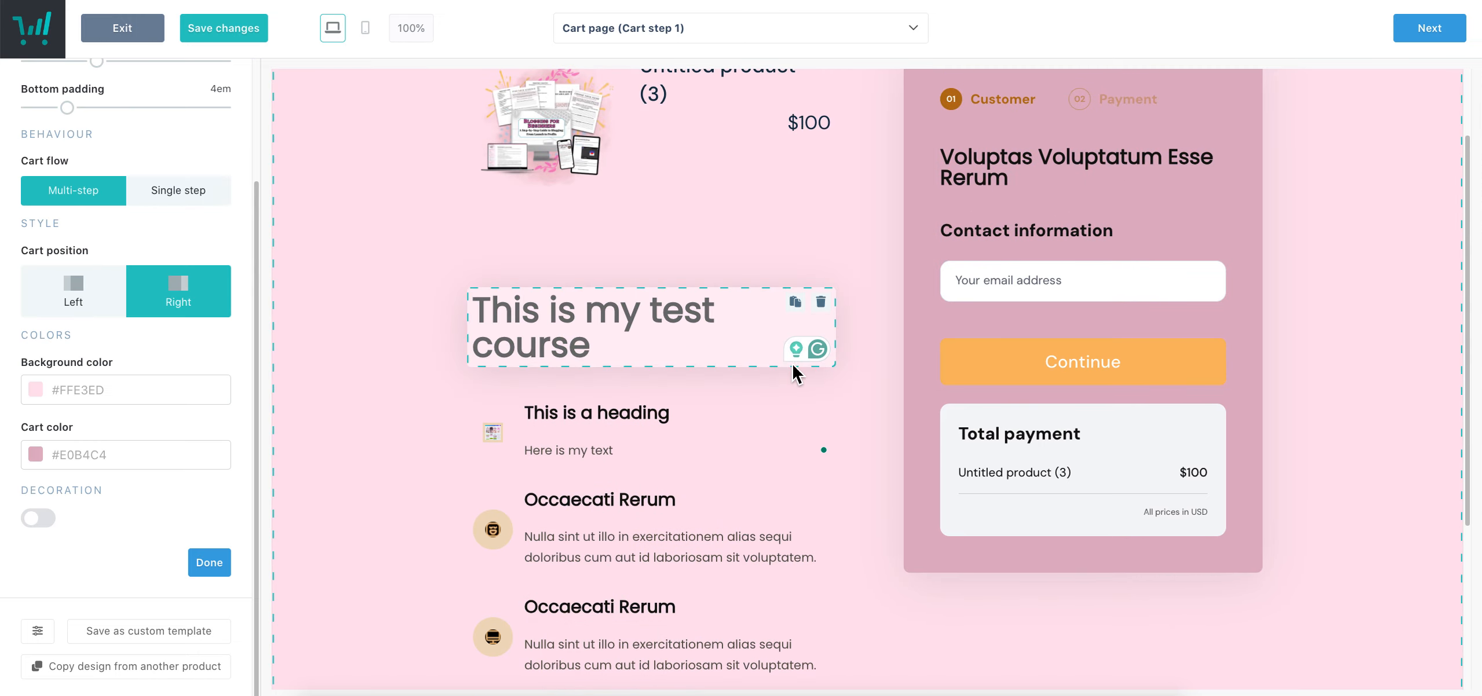
drag(612, 198, 601, 479)
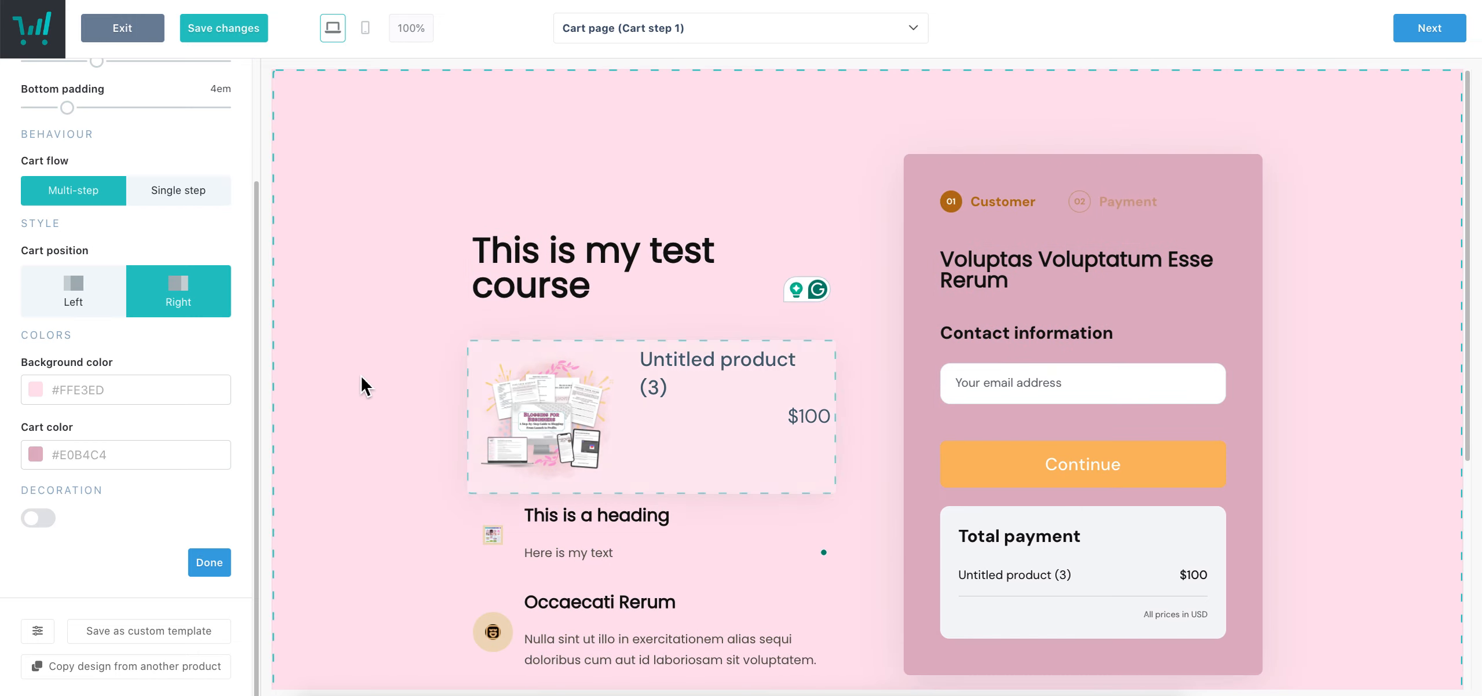
click(205, 565)
Add an image element at the top of the page showing the Canva screenshot
click(174, 253)
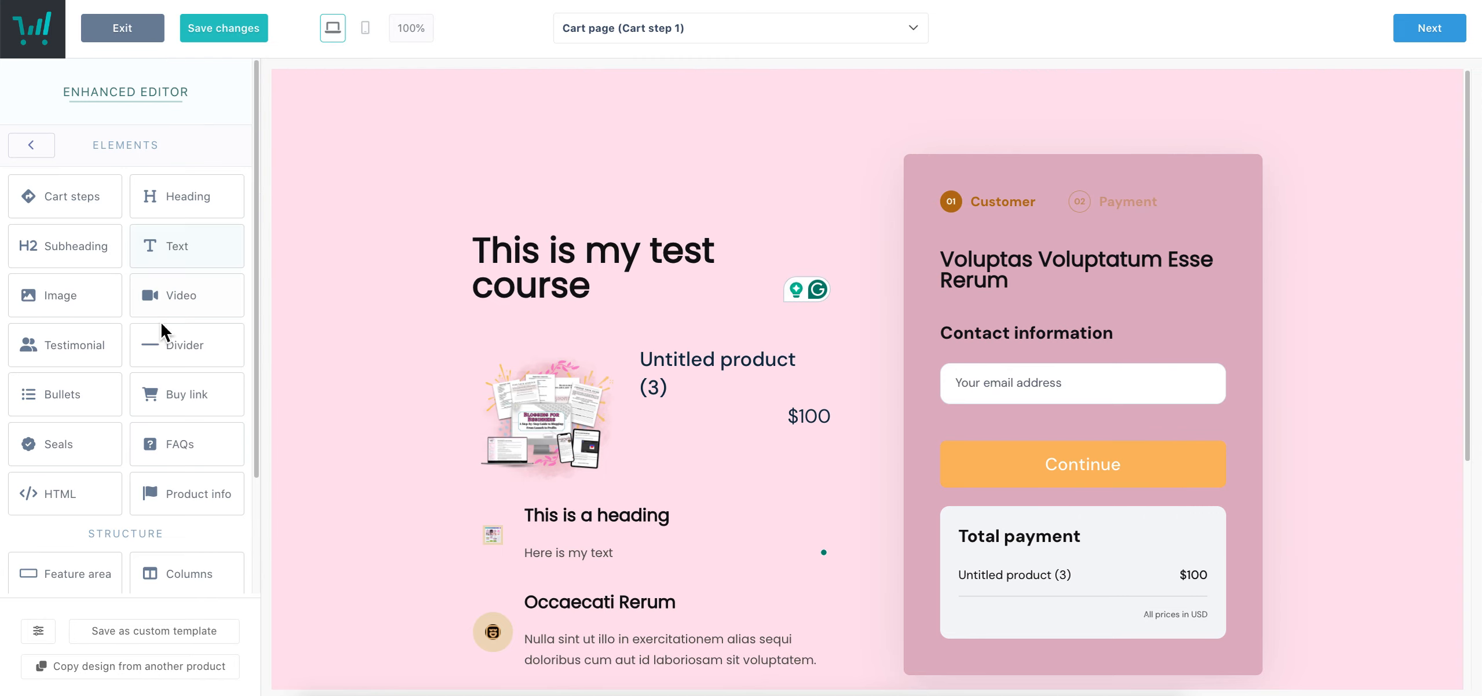
drag(75, 309, 649, 211)
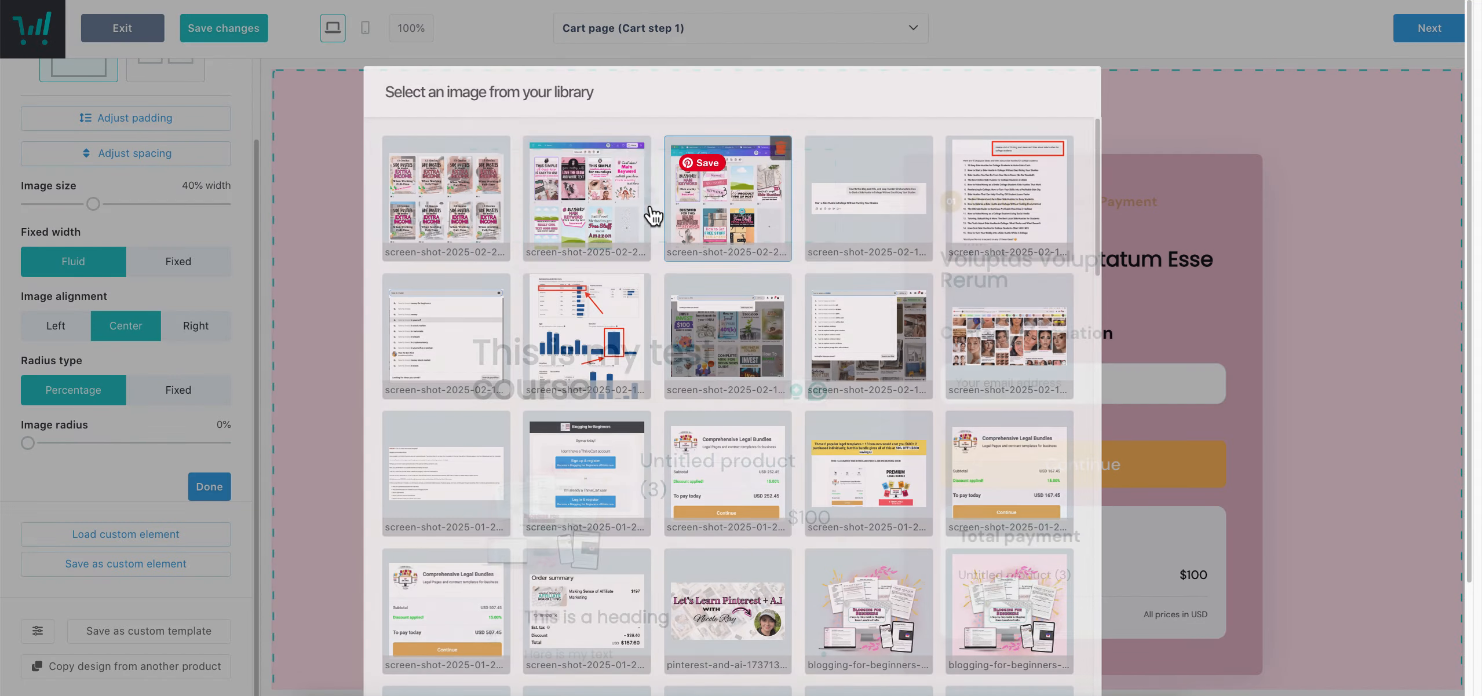
click(632, 218)
scroll(1037, 568, down, 3)
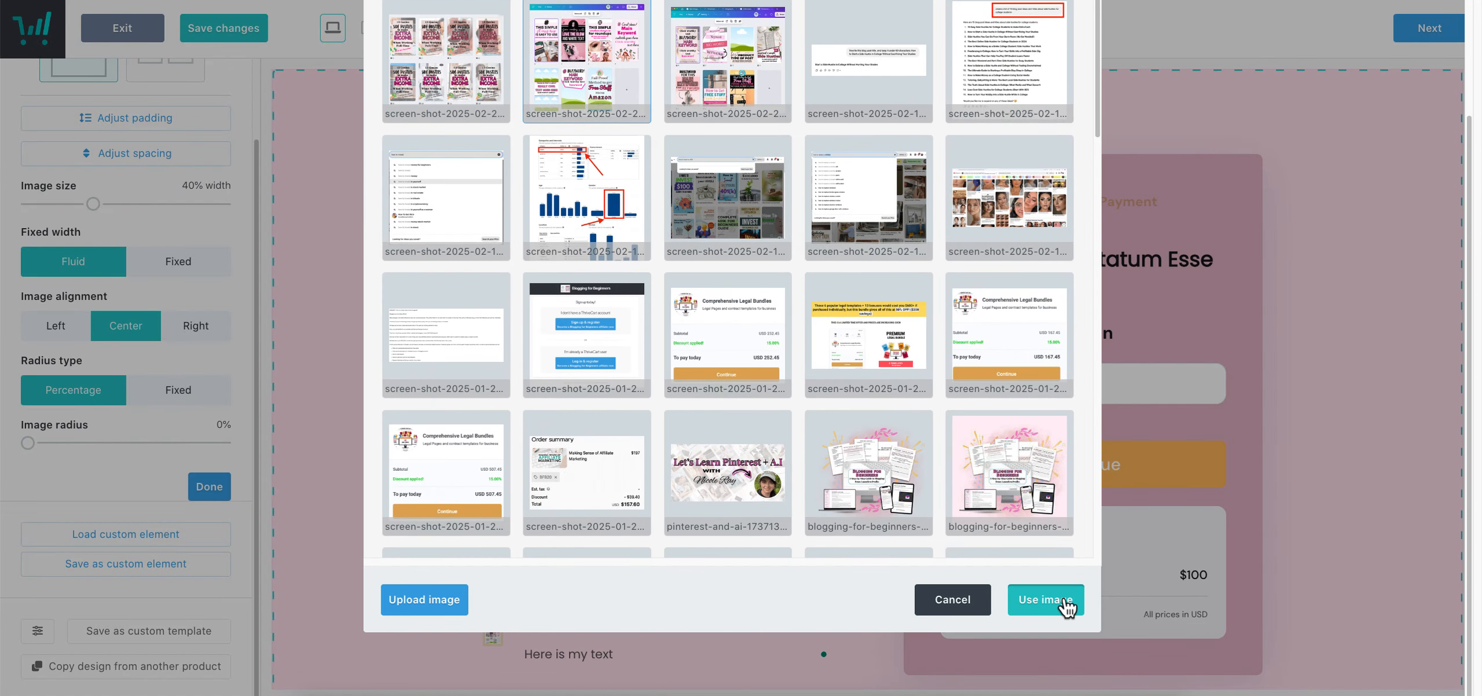
click(1066, 609)
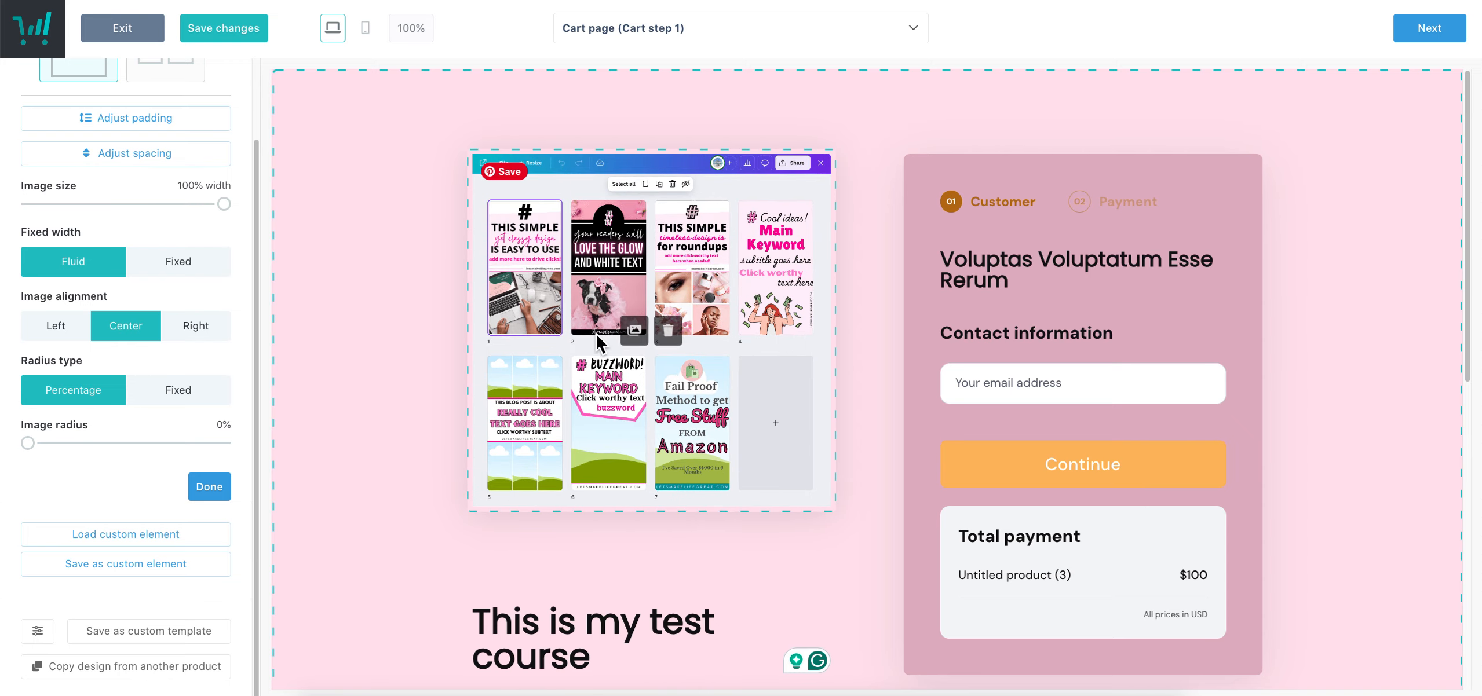
click(225, 487)
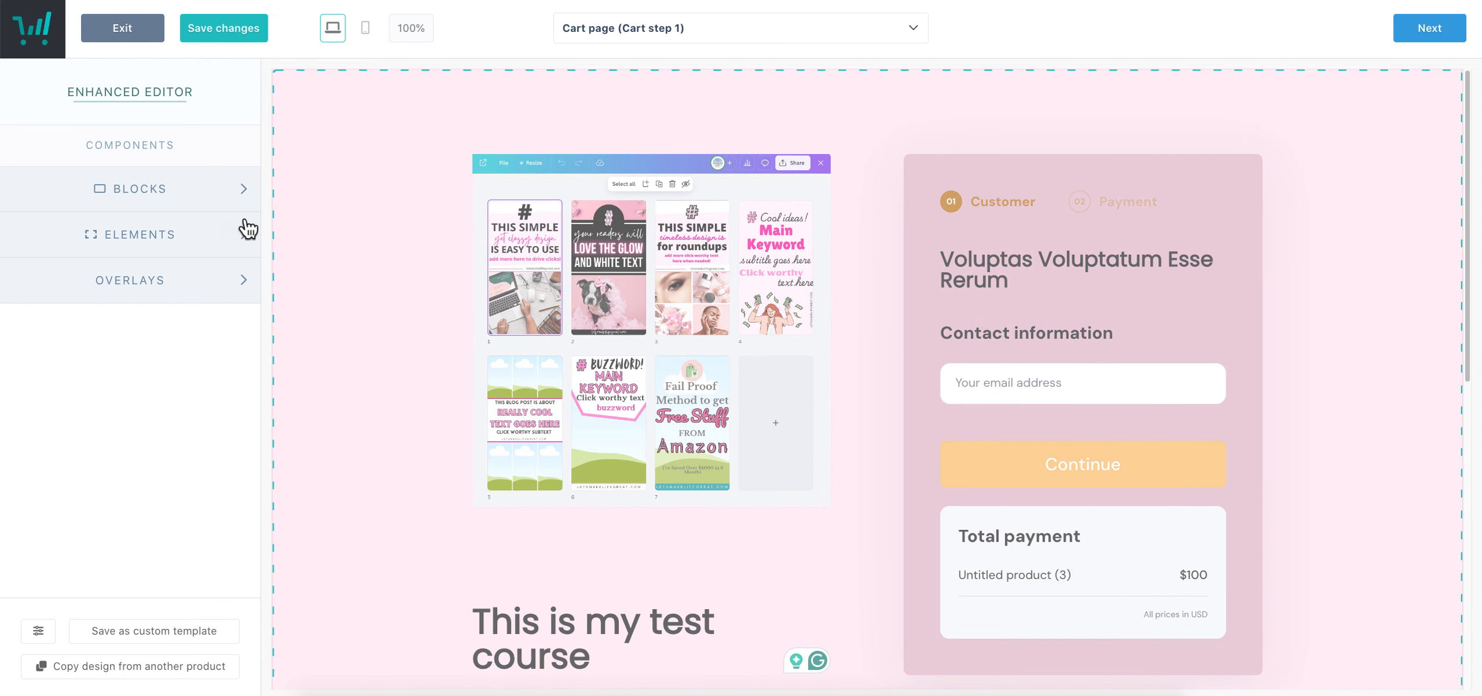
Add a divider line beneath the screenshot image
click(250, 233)
scroll(194, 387, down, 1)
drag(194, 329, 503, 521)
scroll(758, 391, down, 2)
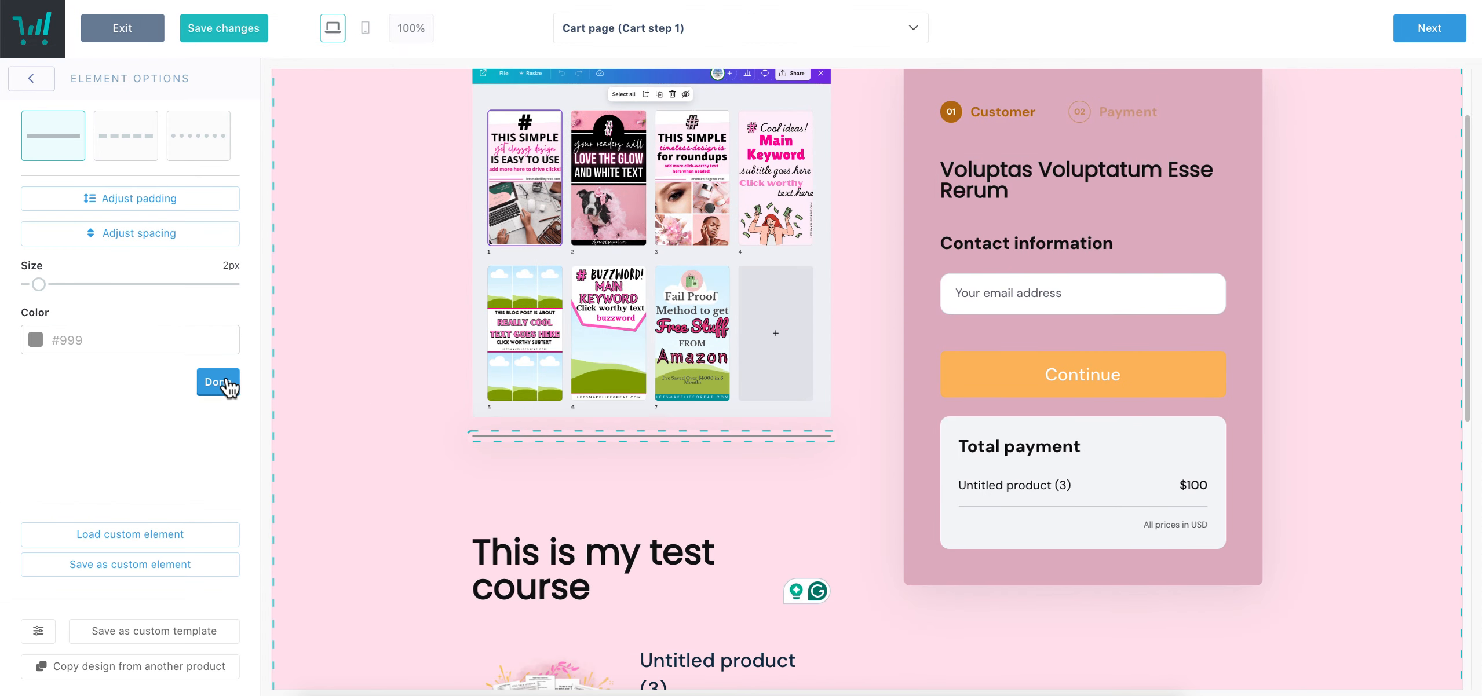
click(226, 385)
click(166, 234)
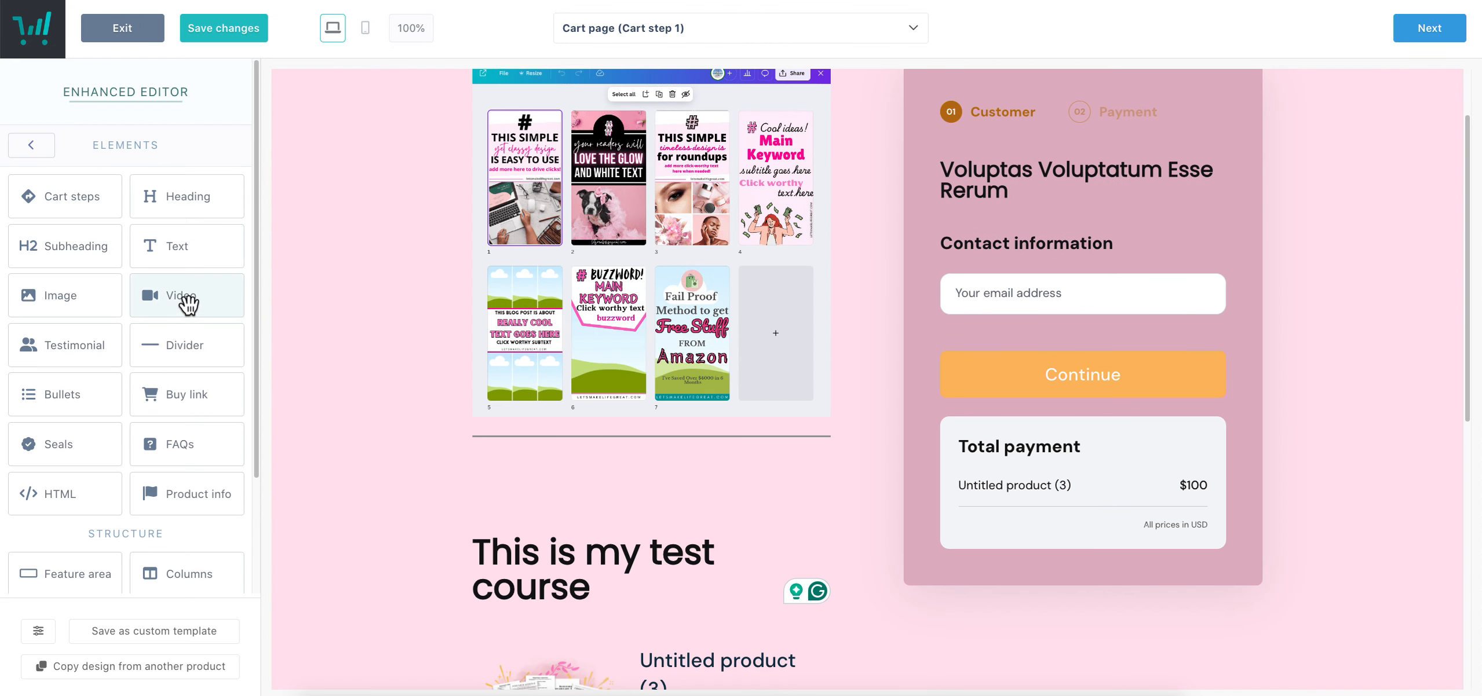
Drop a Testimonial onto the page, then delete the misplaced copy
scroll(629, 523, down, 10)
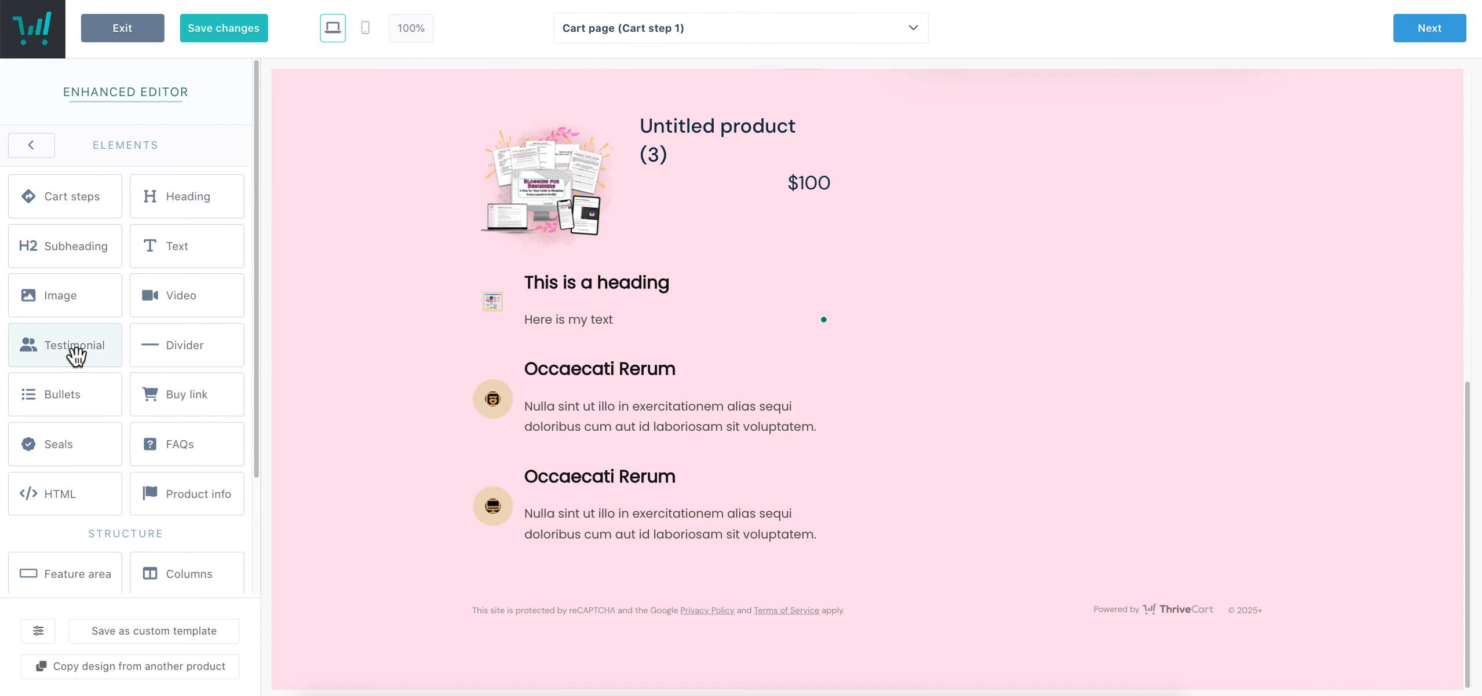
drag(78, 356, 652, 637)
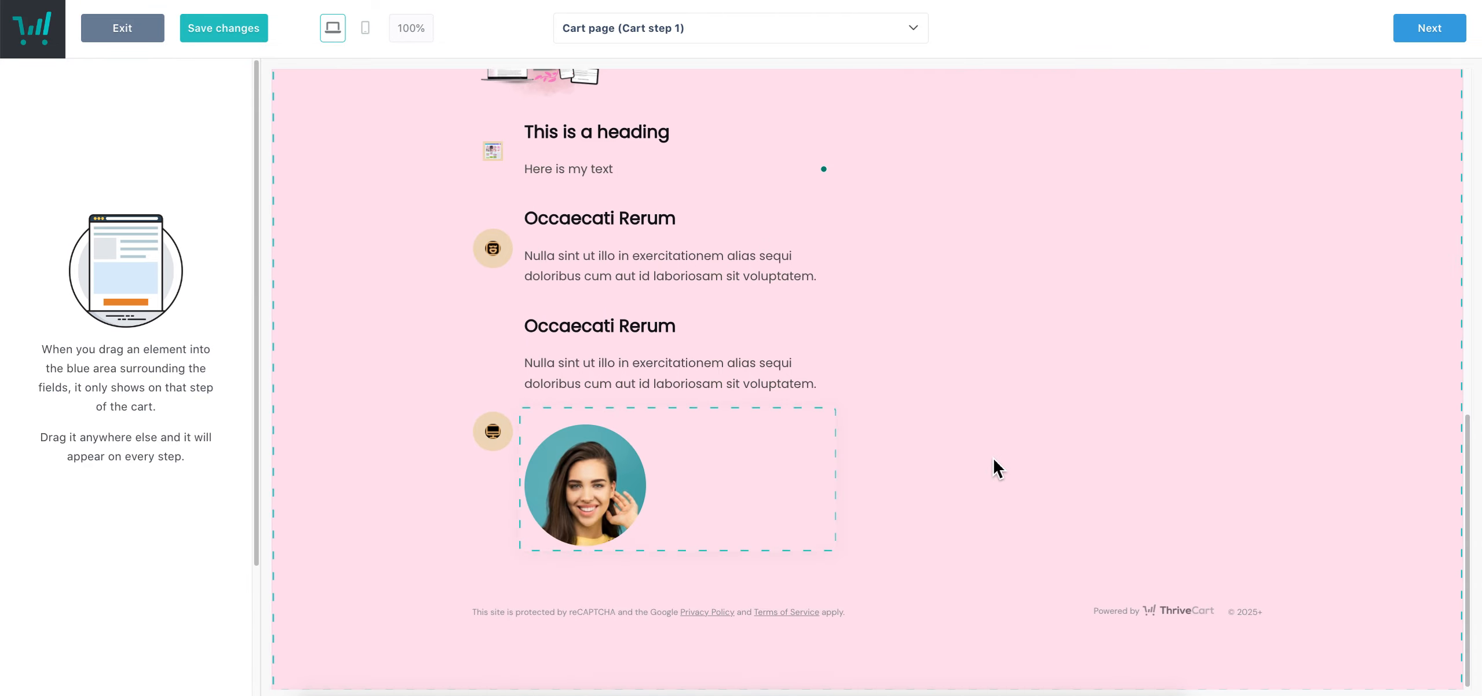
scroll(1027, 478, down, 1)
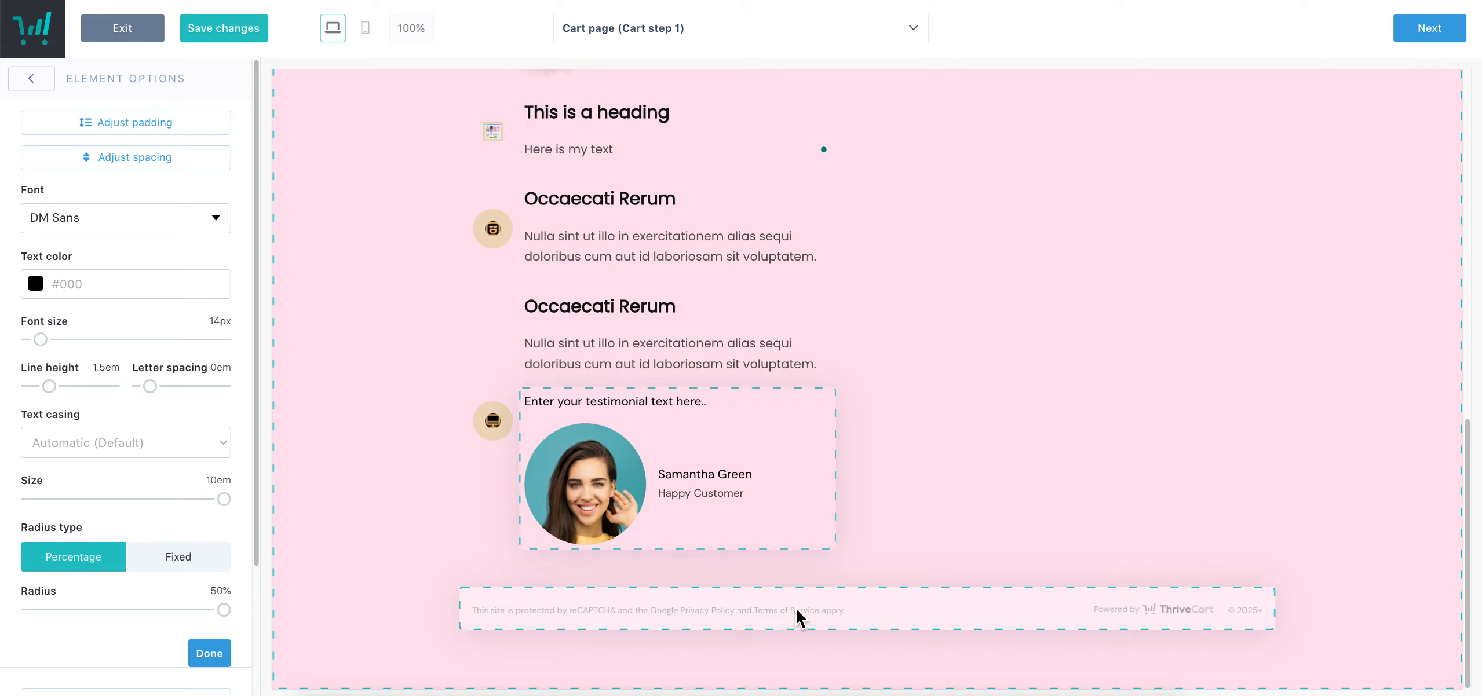
click(804, 573)
click(829, 412)
click(917, 406)
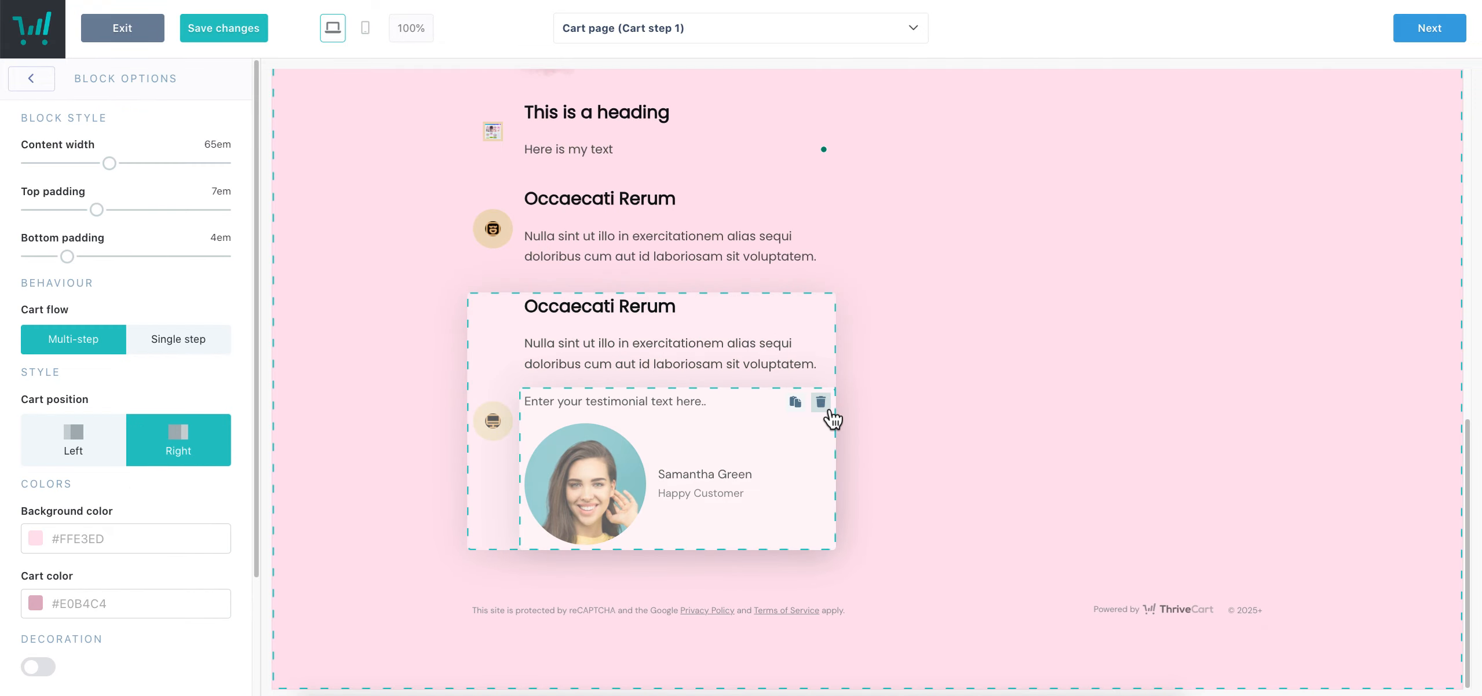
click(824, 407)
click(883, 203)
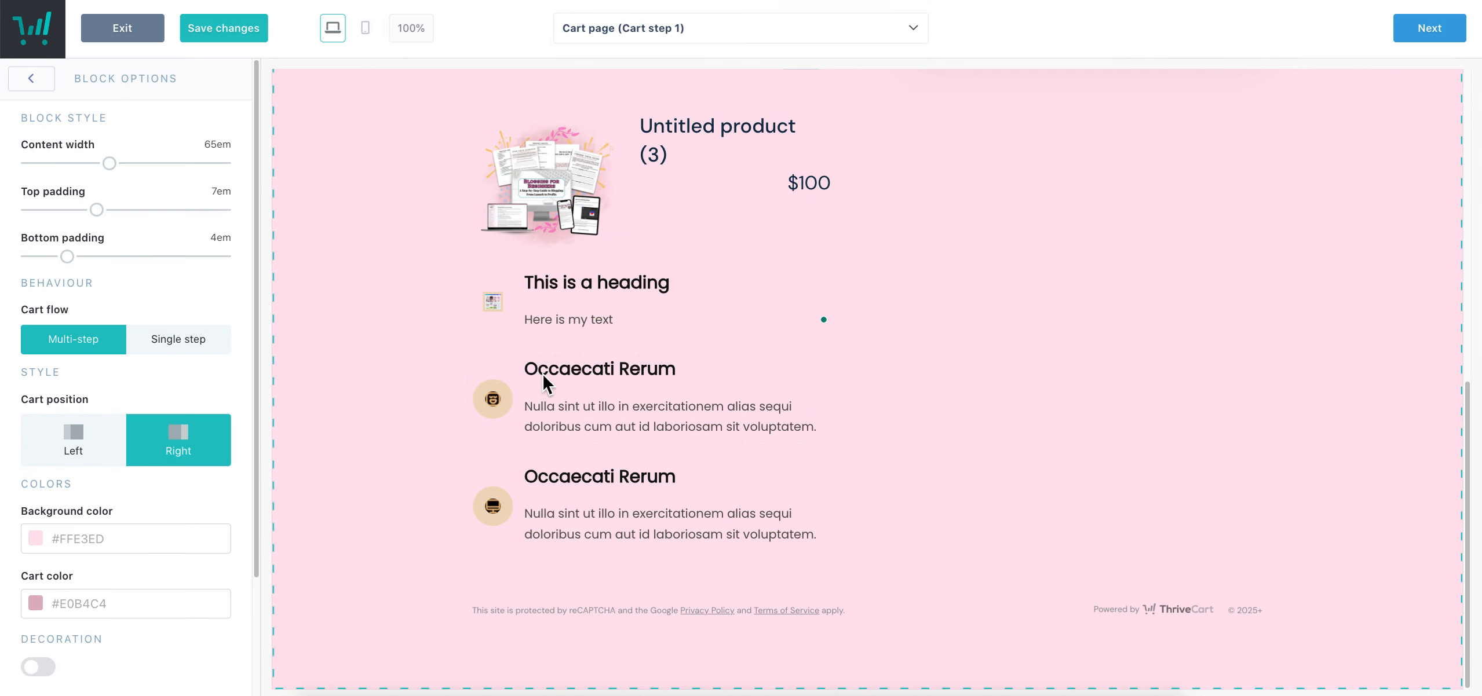
click(32, 80)
Place a Testimonial below the featured items and start choosing its photo
click(132, 237)
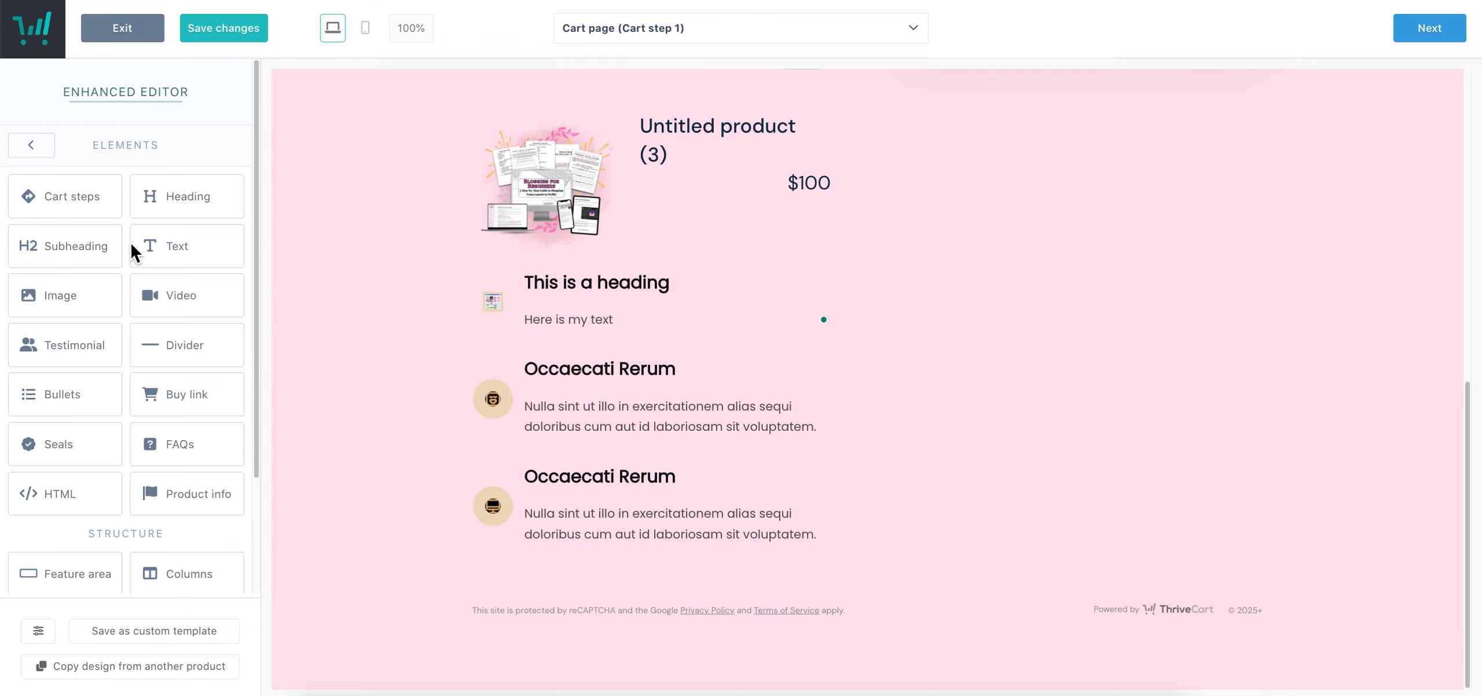
drag(63, 369, 453, 621)
mouse_move(634, 608)
mouse_down()
mouse_move(708, 582)
mouse_move(618, 603)
mouse_up()
click(514, 562)
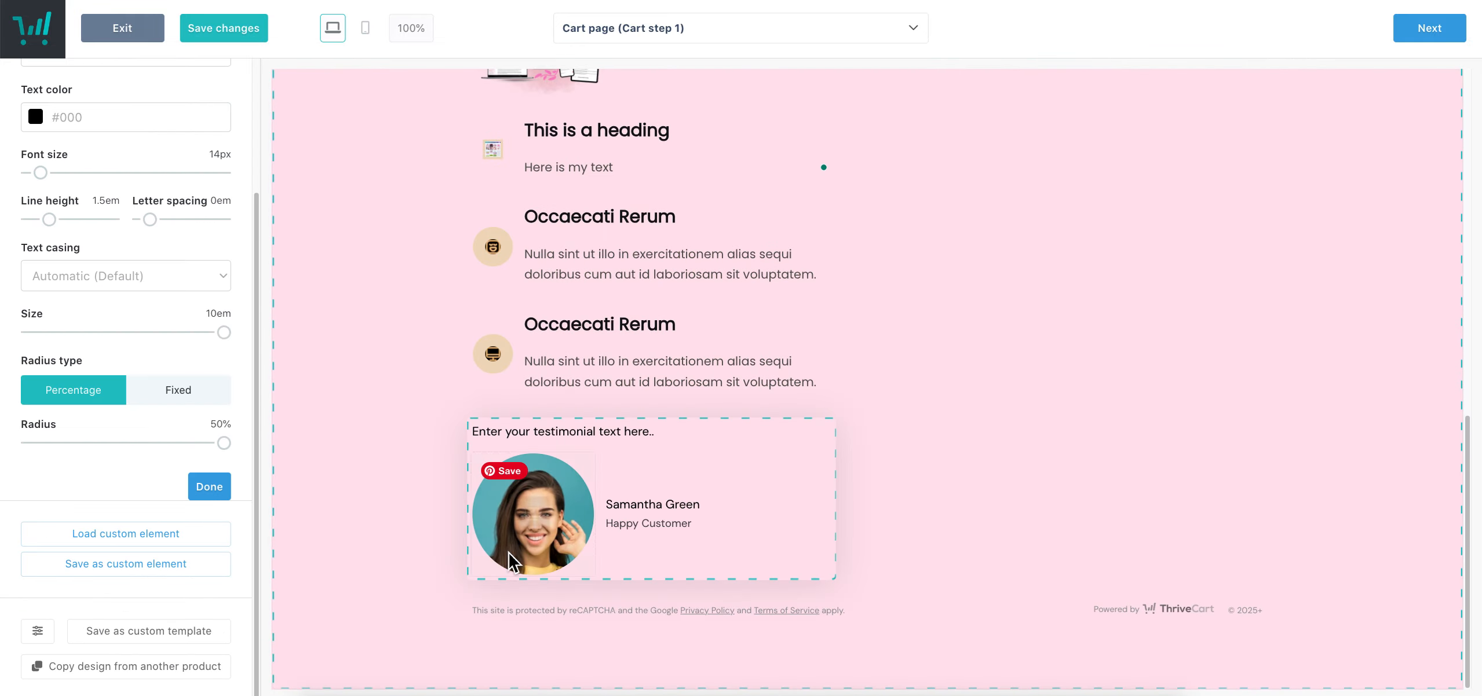
click(536, 516)
Use the Let's Make Life Great logo as the testimonial photo and enter the name and quote 'I loved this course! So comprehensive and helpful!'
scroll(834, 429, down, 15)
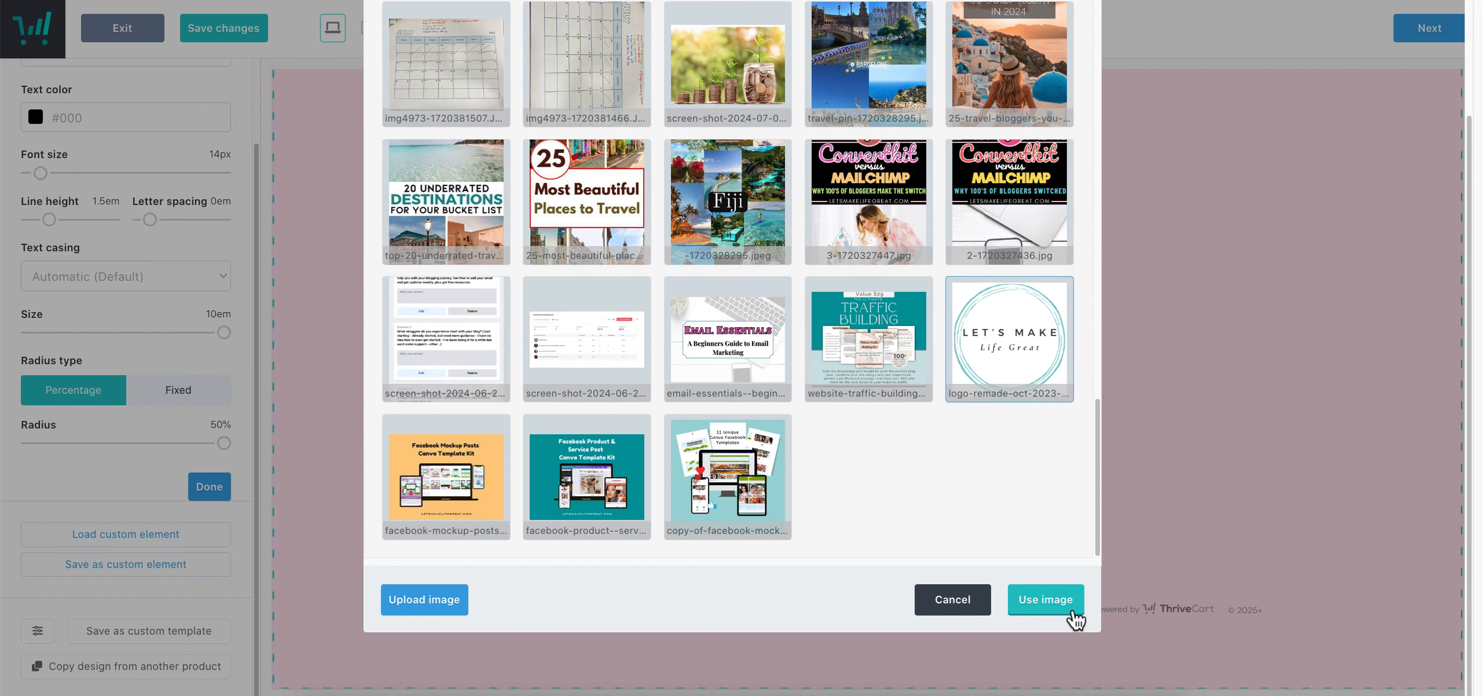
click(1066, 603)
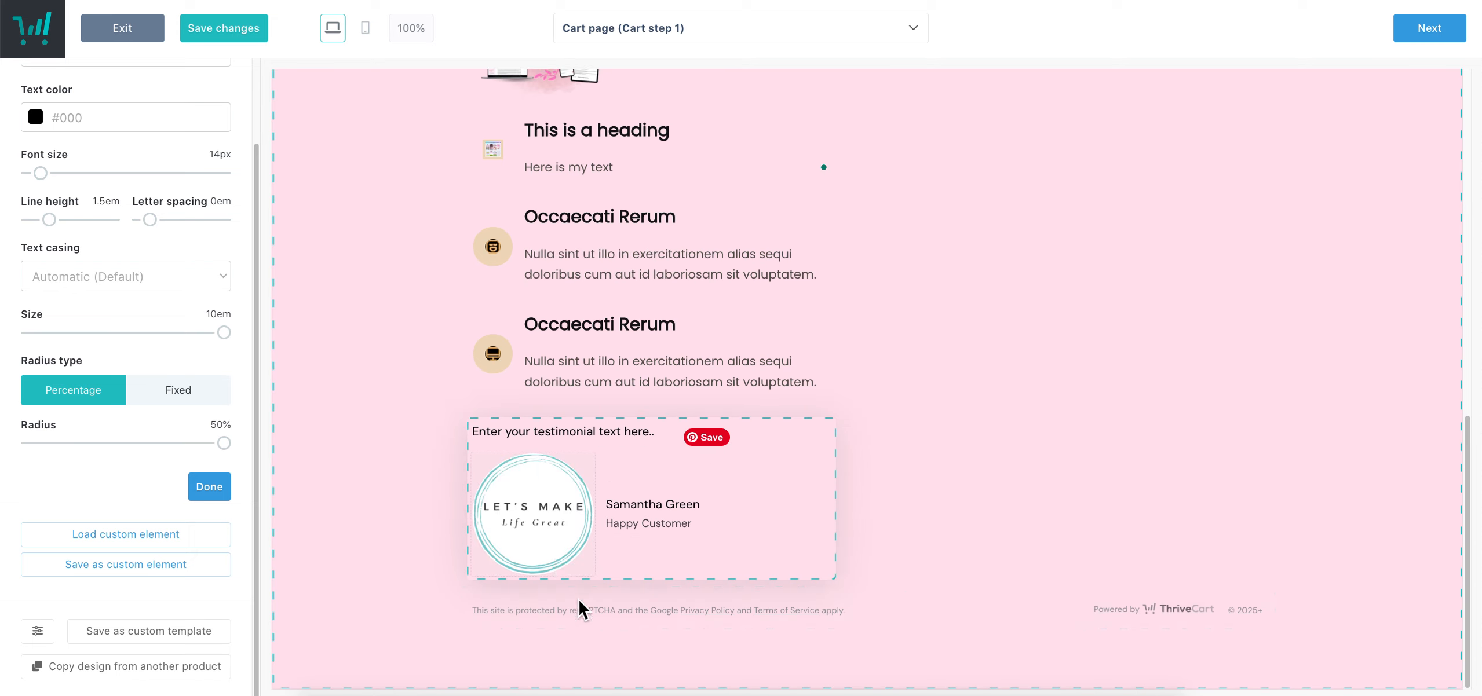
click(683, 515)
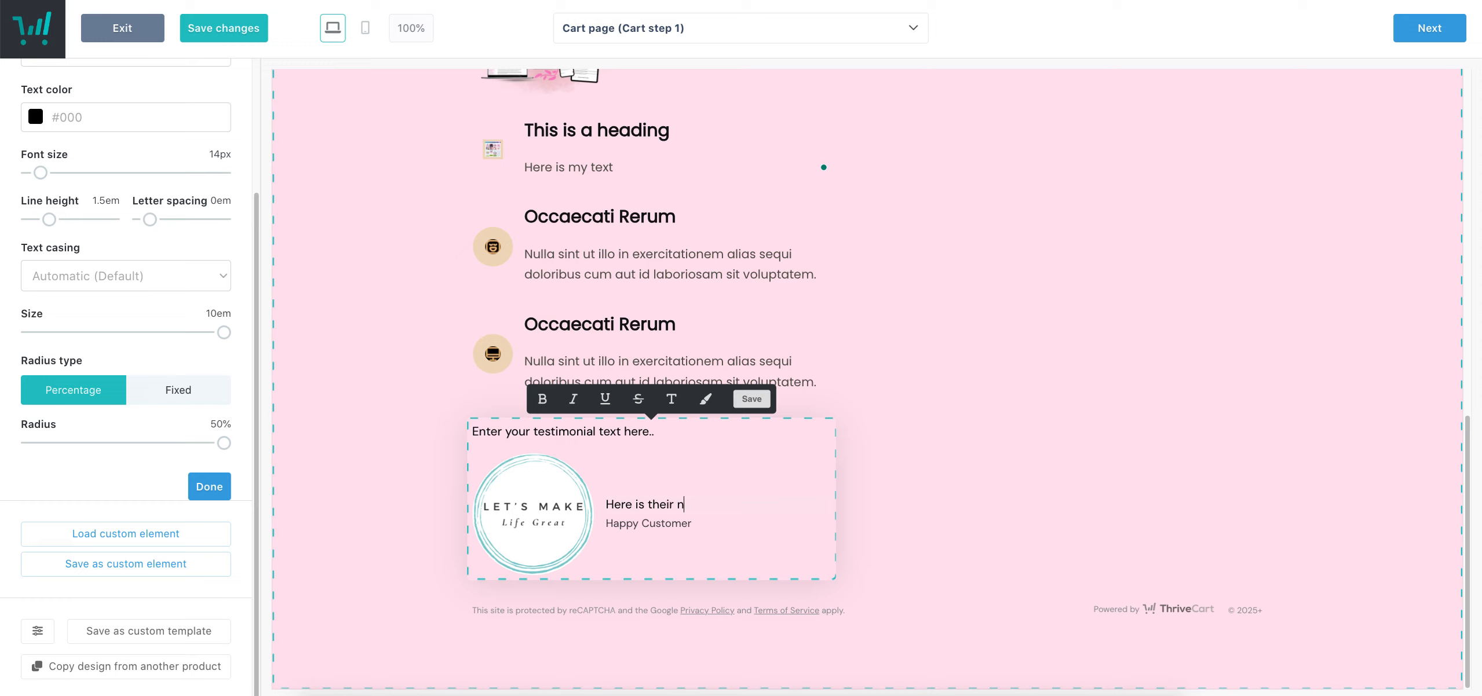
click(673, 523)
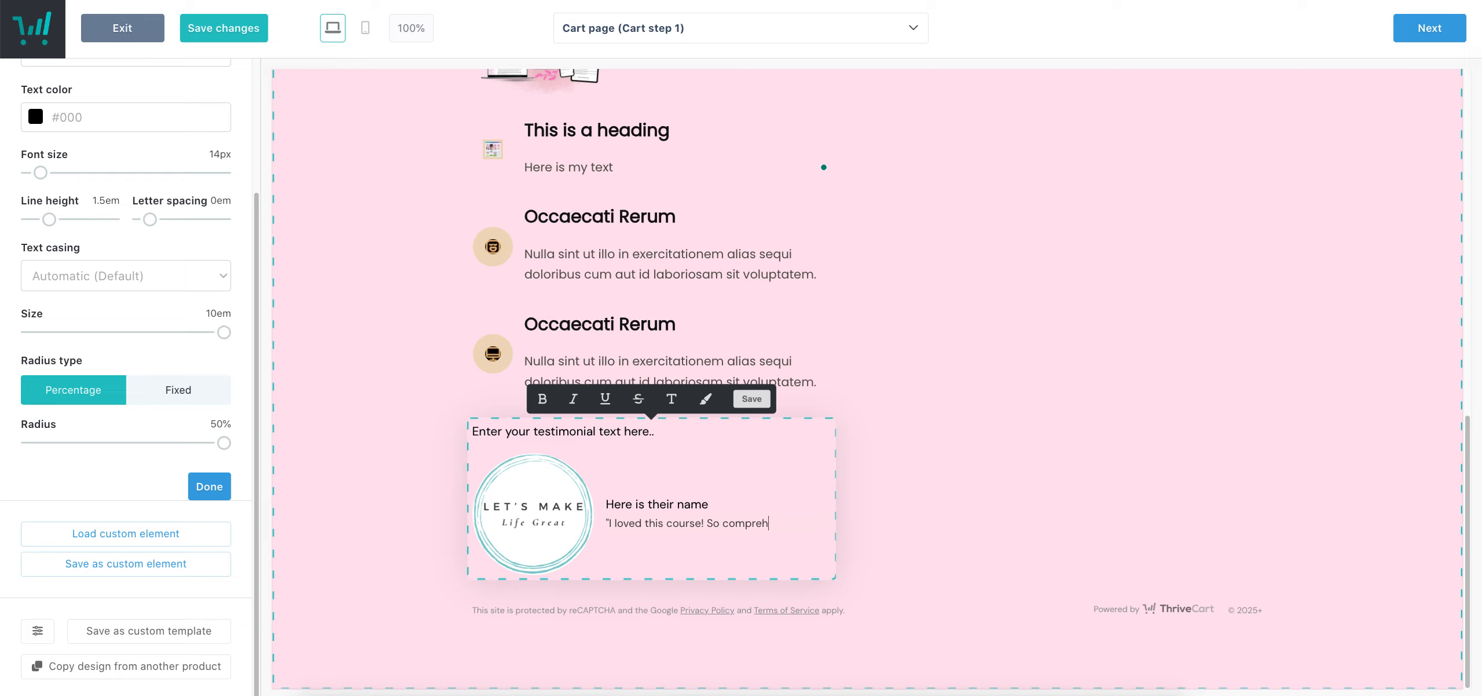
text(nd helpful)
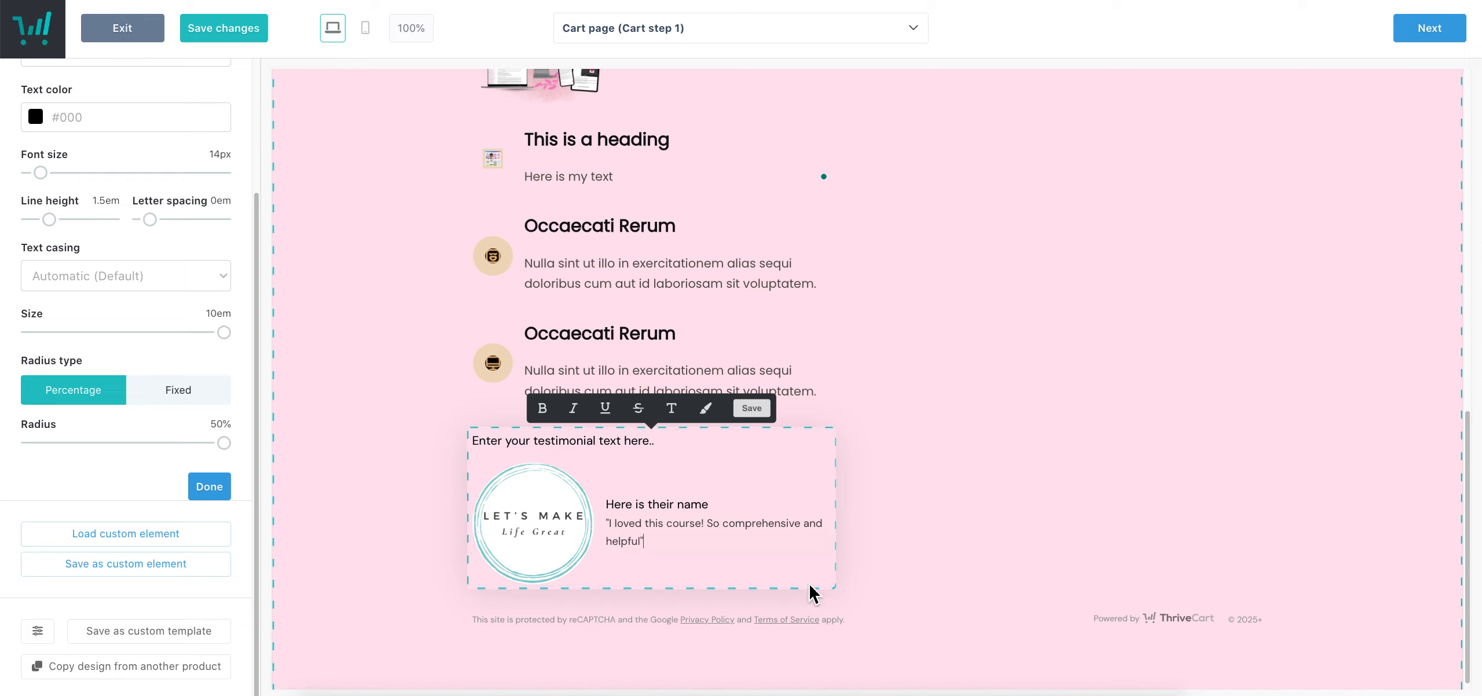
Title the testimonial 'Comprehensive and Helpful!' and make it bold
click(602, 533)
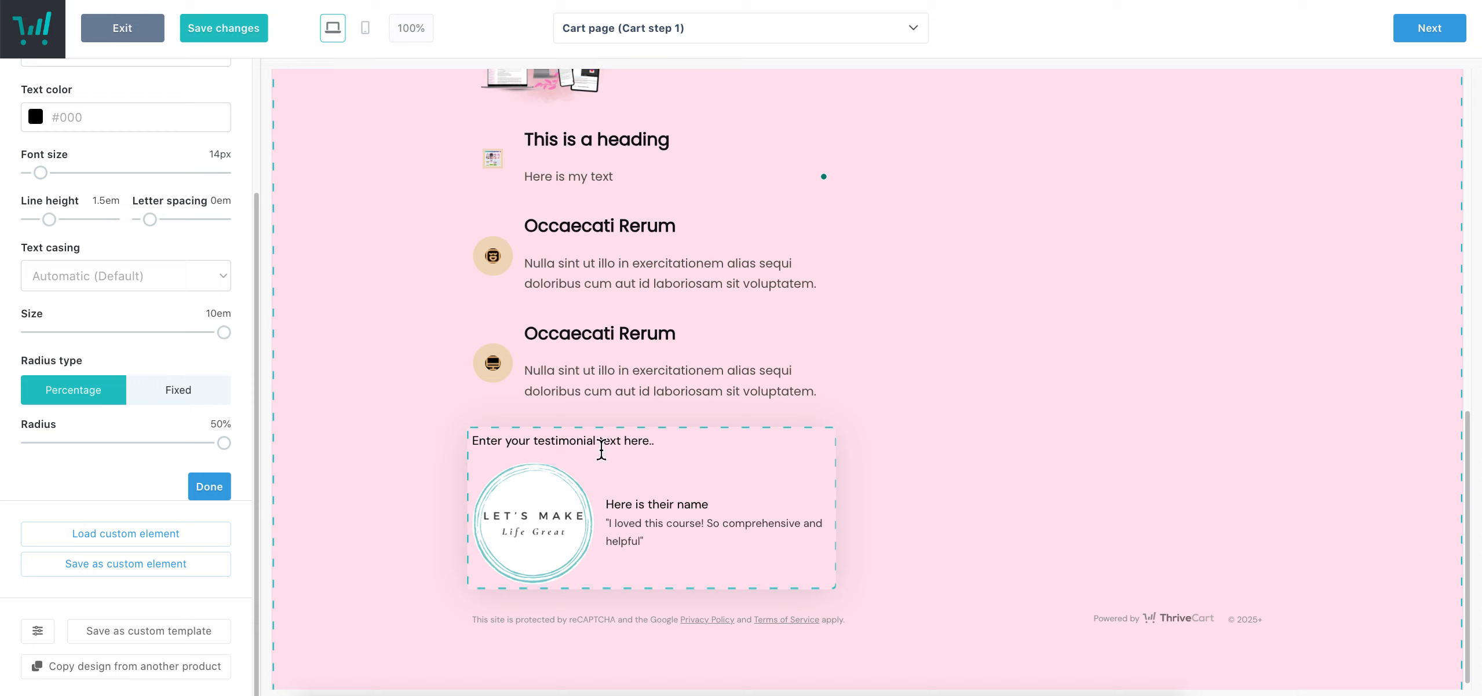
click(602, 449)
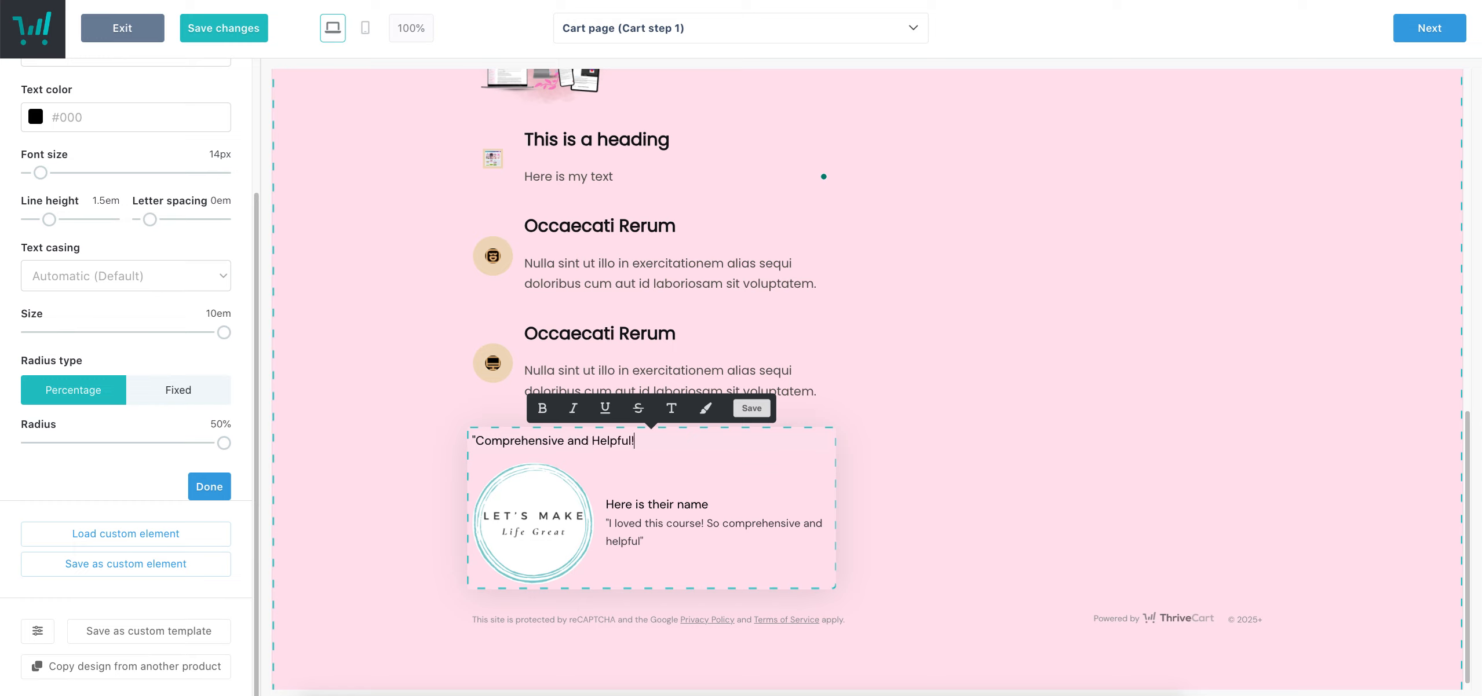
triple_click(613, 451)
click(555, 413)
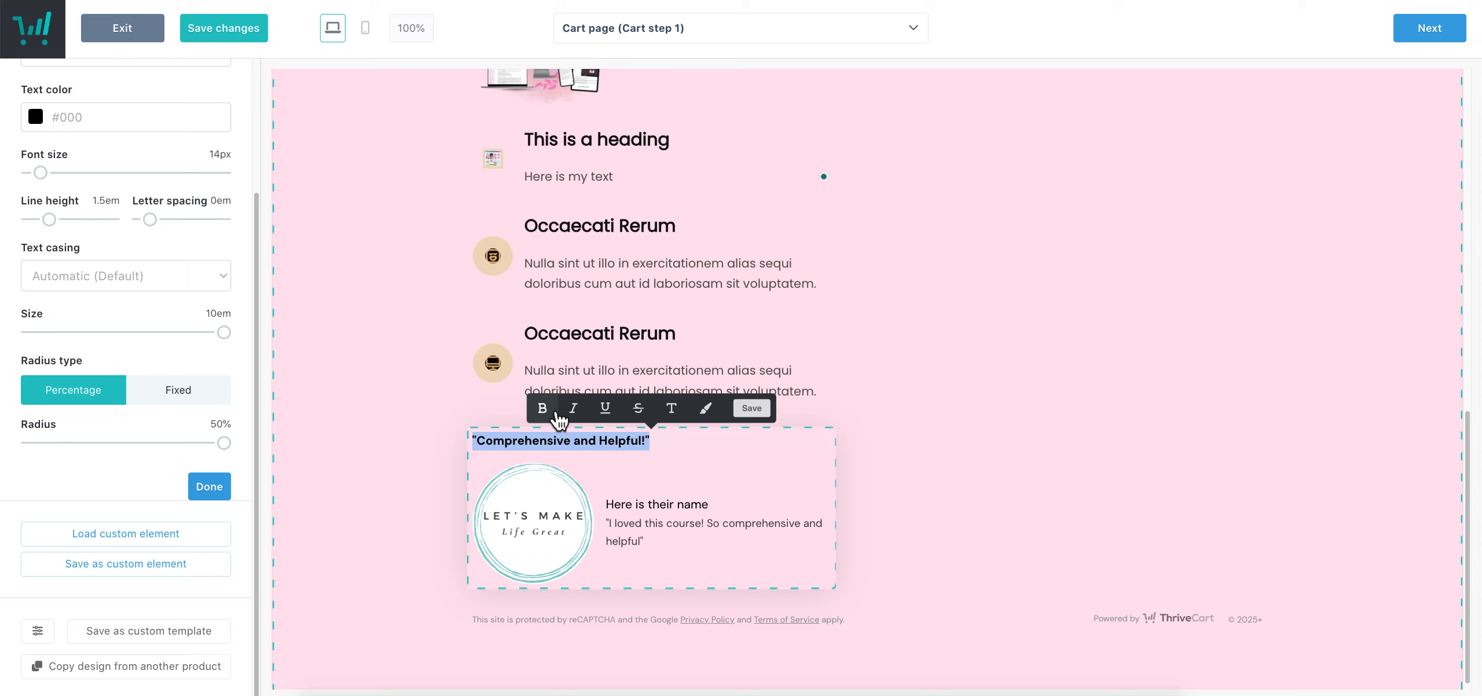
click(1127, 440)
Shrink the testimonial's logo photo to 3.25em
click(551, 497)
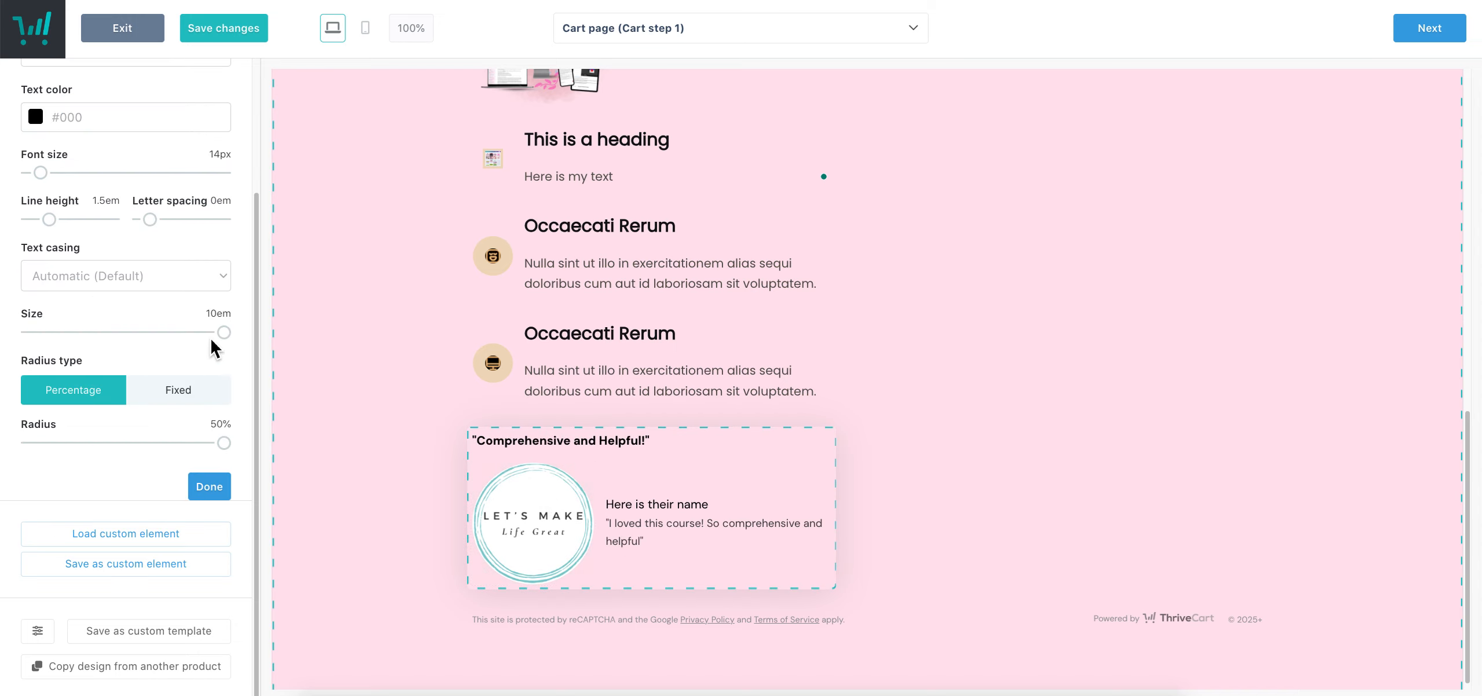
drag(226, 335, 69, 337)
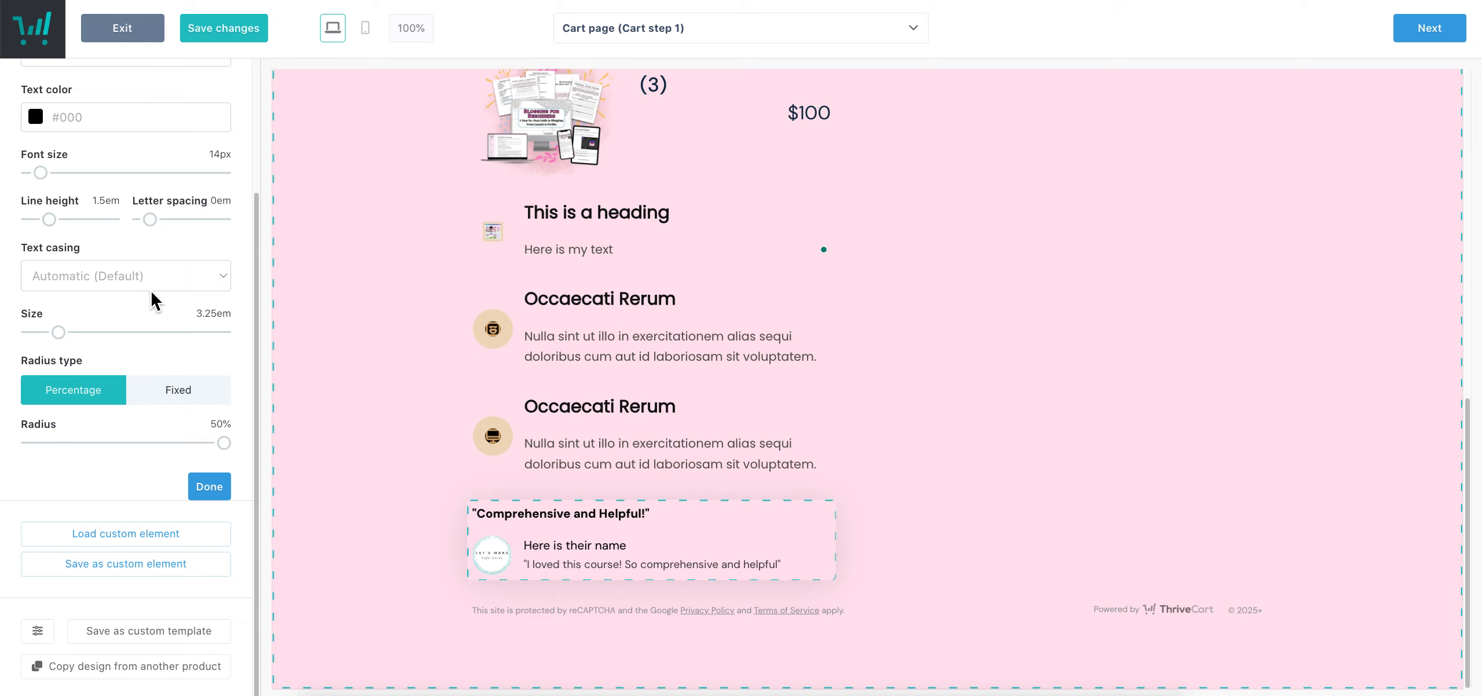
scroll(152, 307, up, 3)
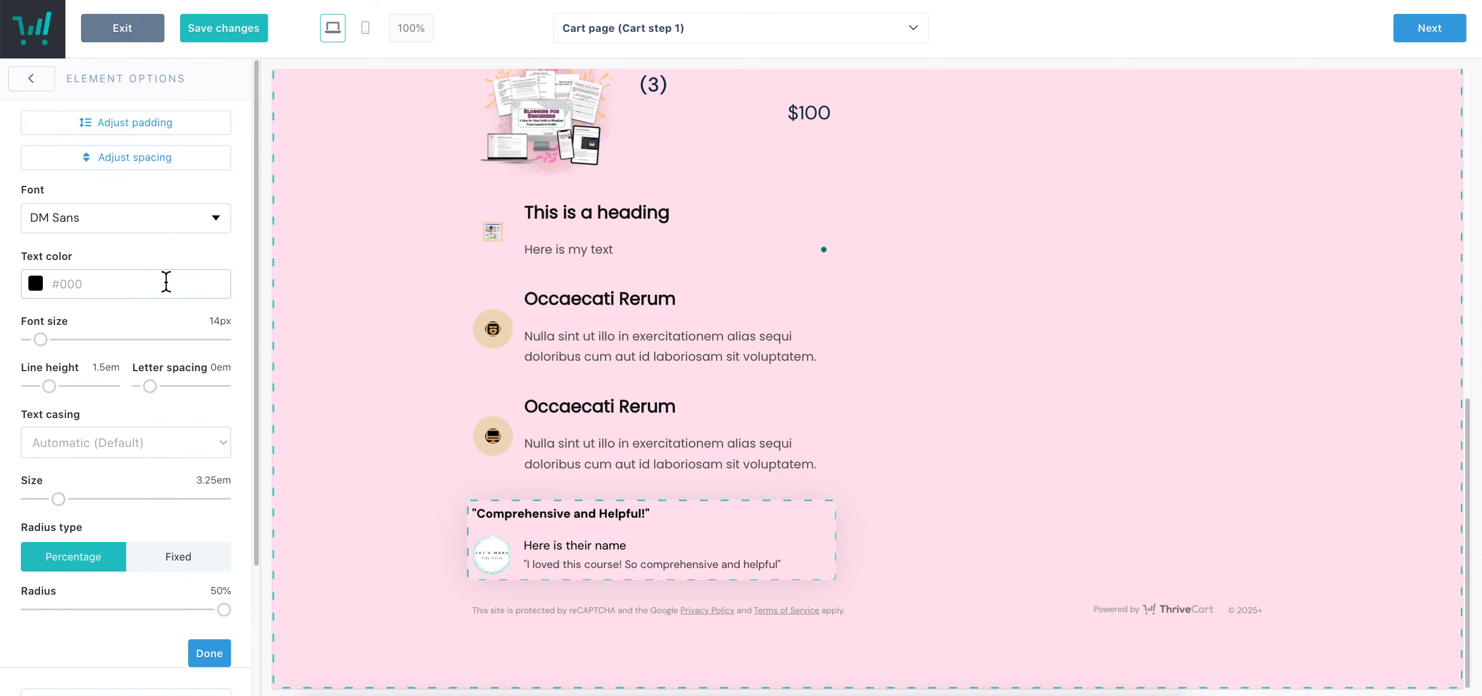
click(47, 82)
Add a Buy now button under the testimonial
click(171, 246)
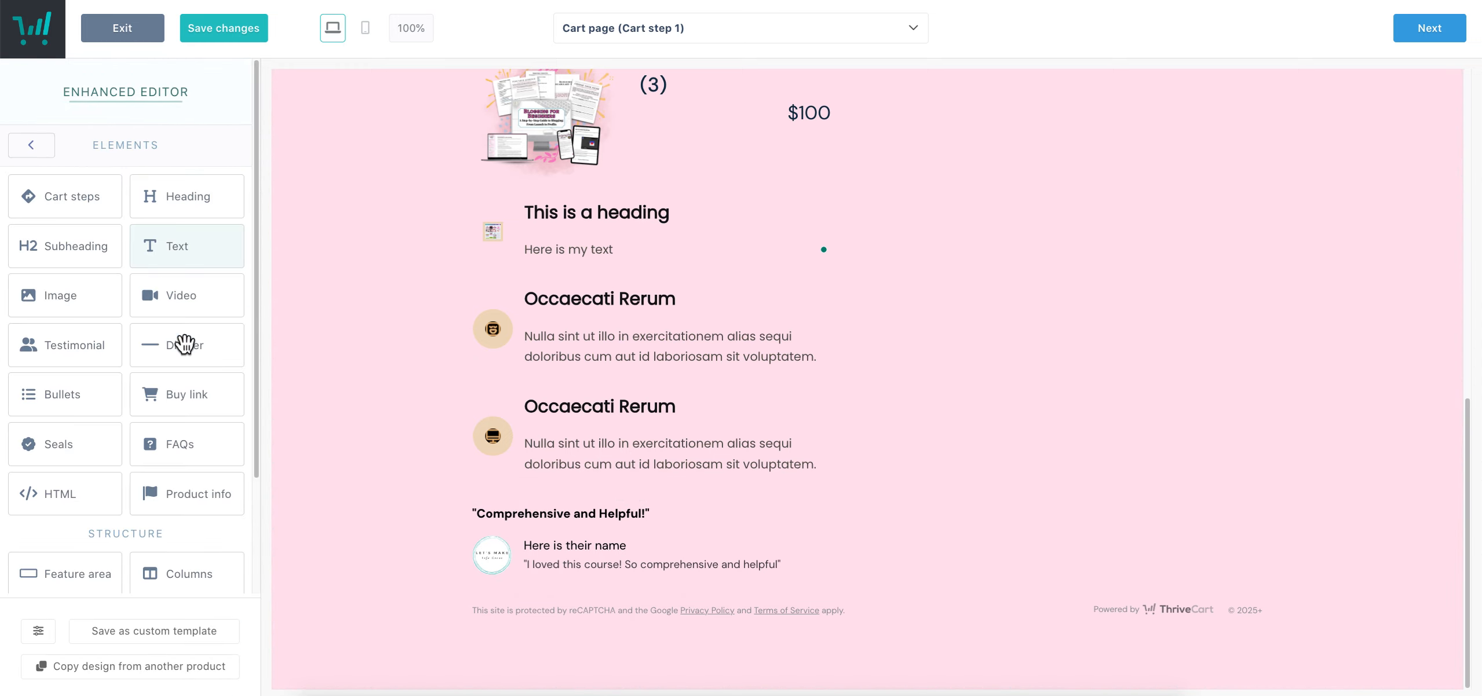
drag(220, 397, 799, 545)
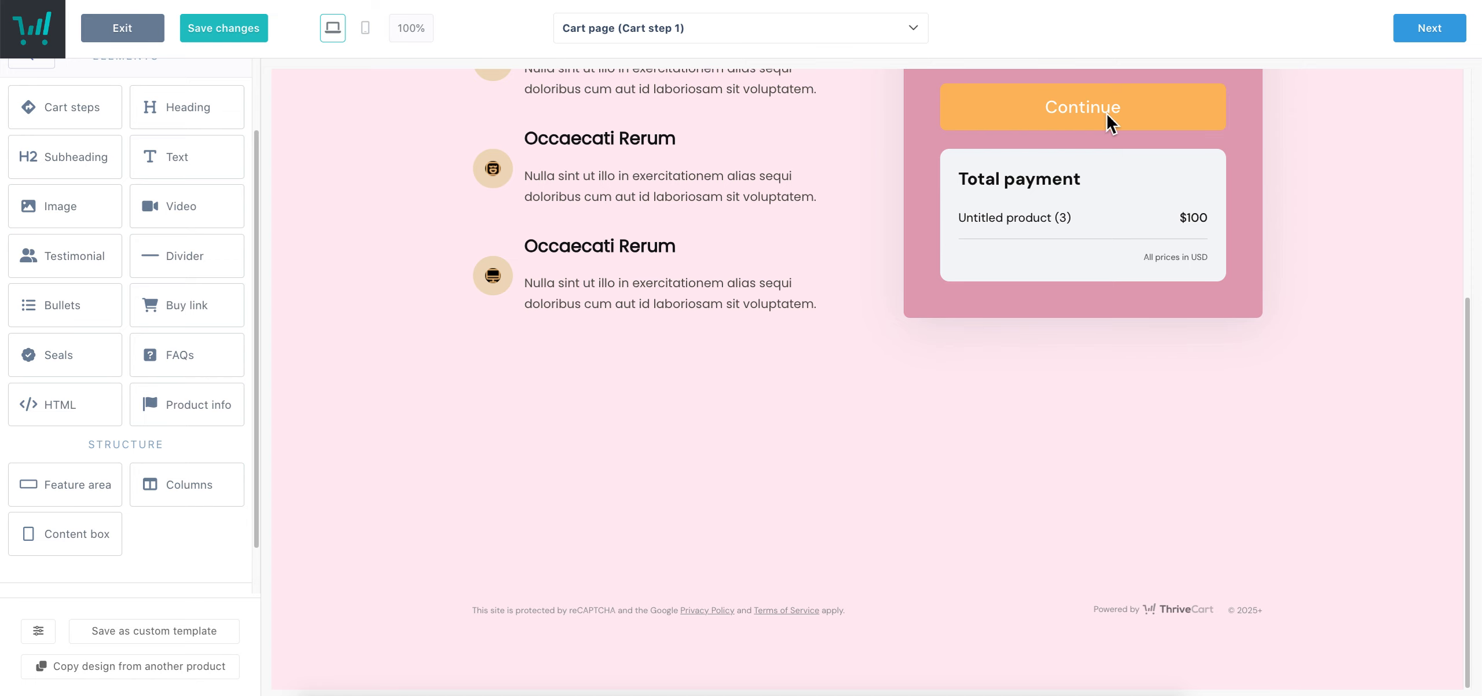
click(1107, 118)
Add a Columns block below the last featured item with a chosen column layout
drag(200, 496, 601, 453)
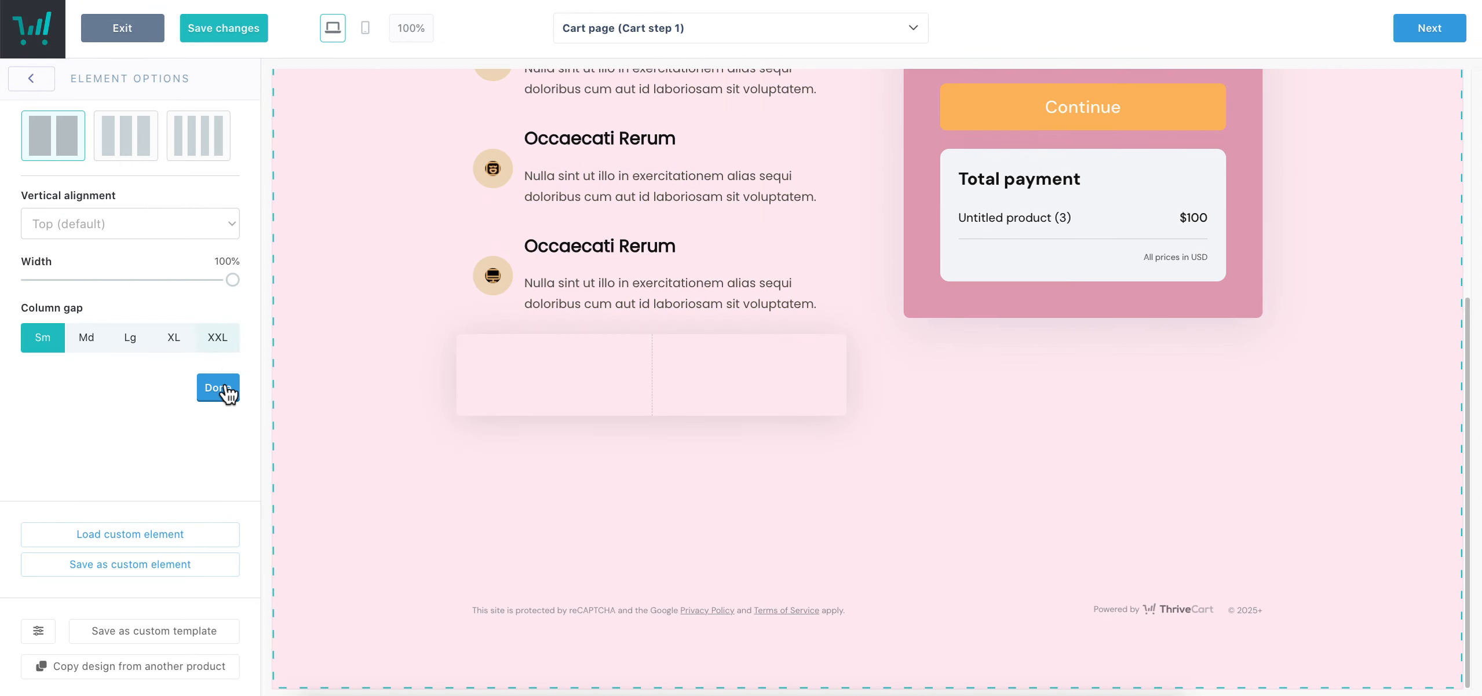
click(199, 139)
click(214, 387)
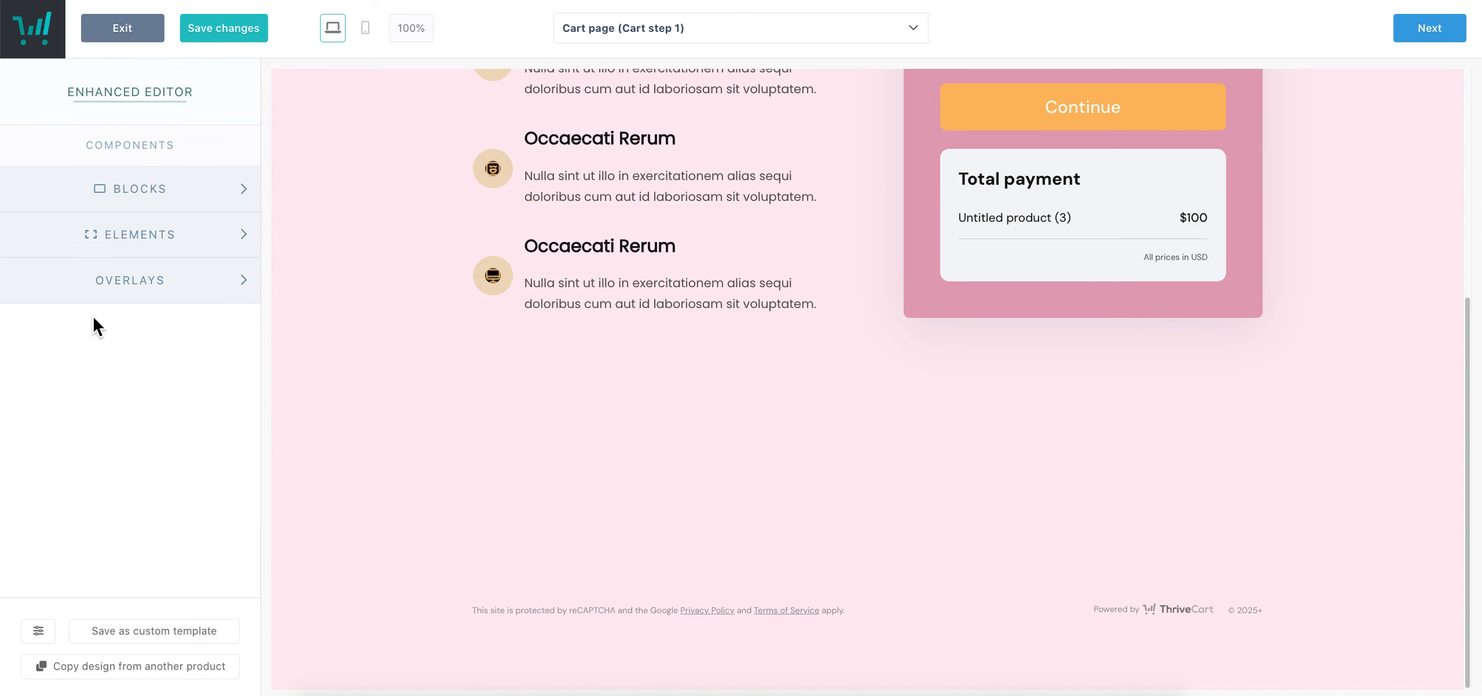
click(203, 248)
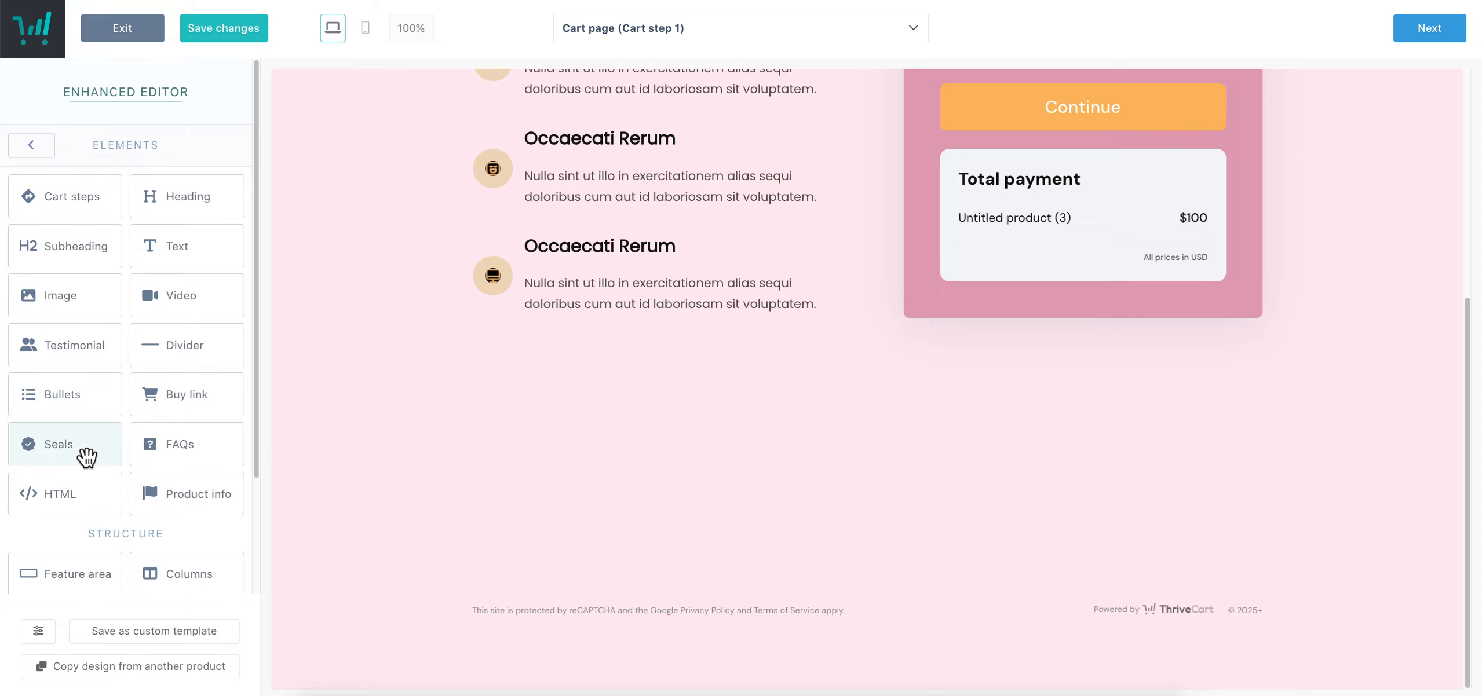
Add the SECURE SSL encryption seal below the feature list and enlarge it
drag(70, 458, 535, 509)
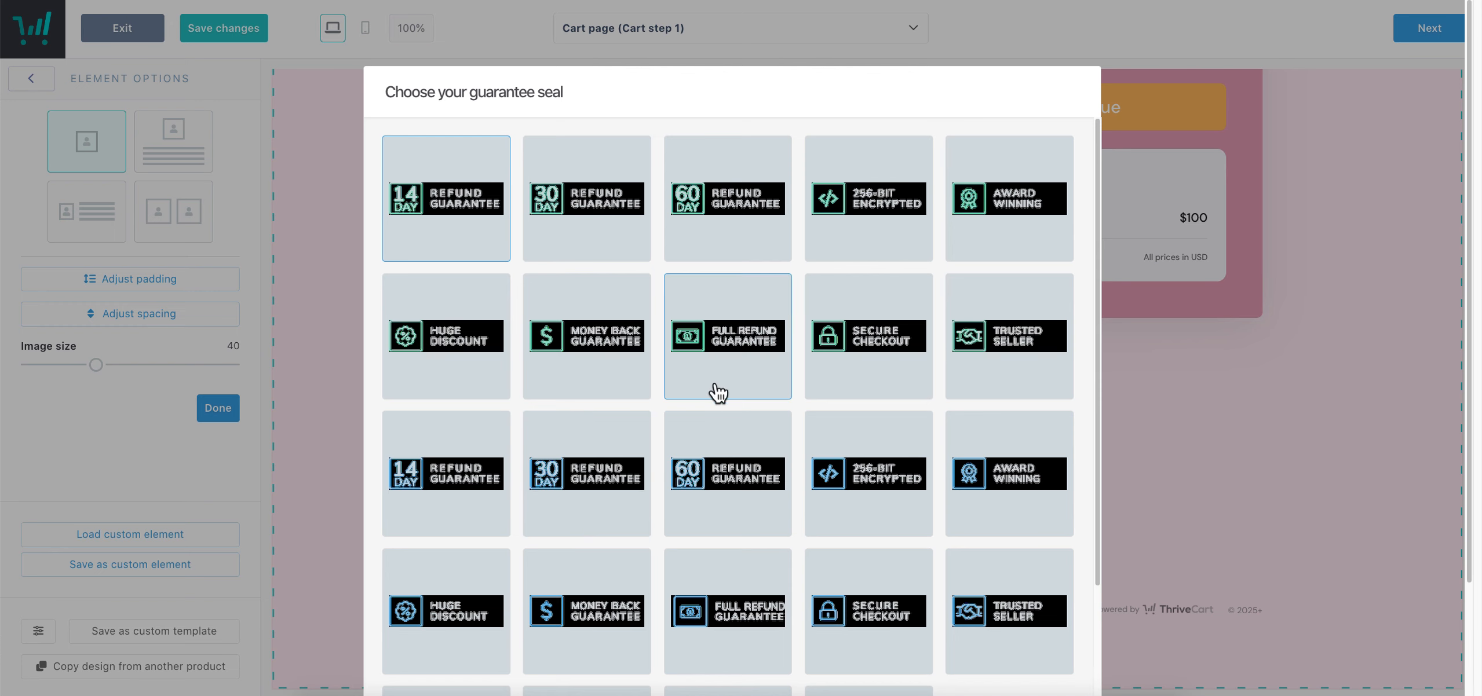
scroll(797, 420, down, 3)
scroll(797, 420, up, 3)
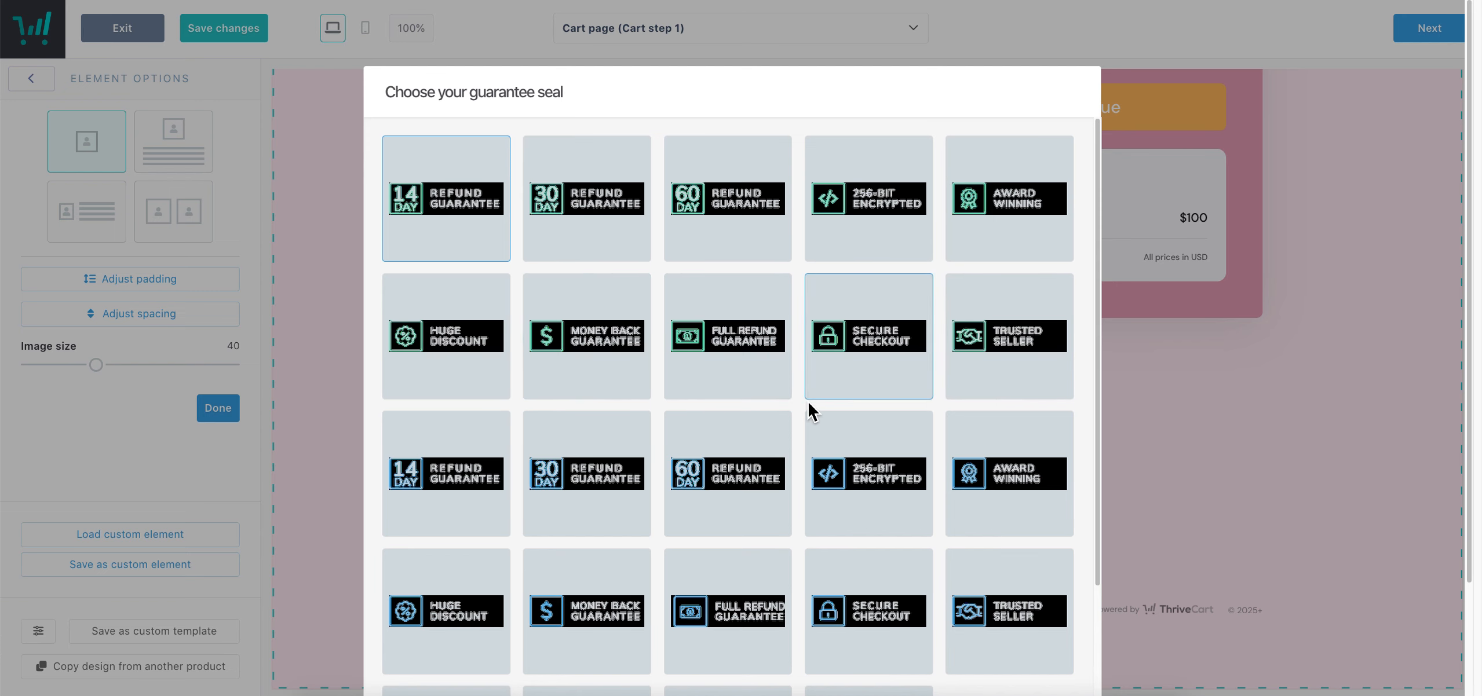
scroll(811, 412, down, 3)
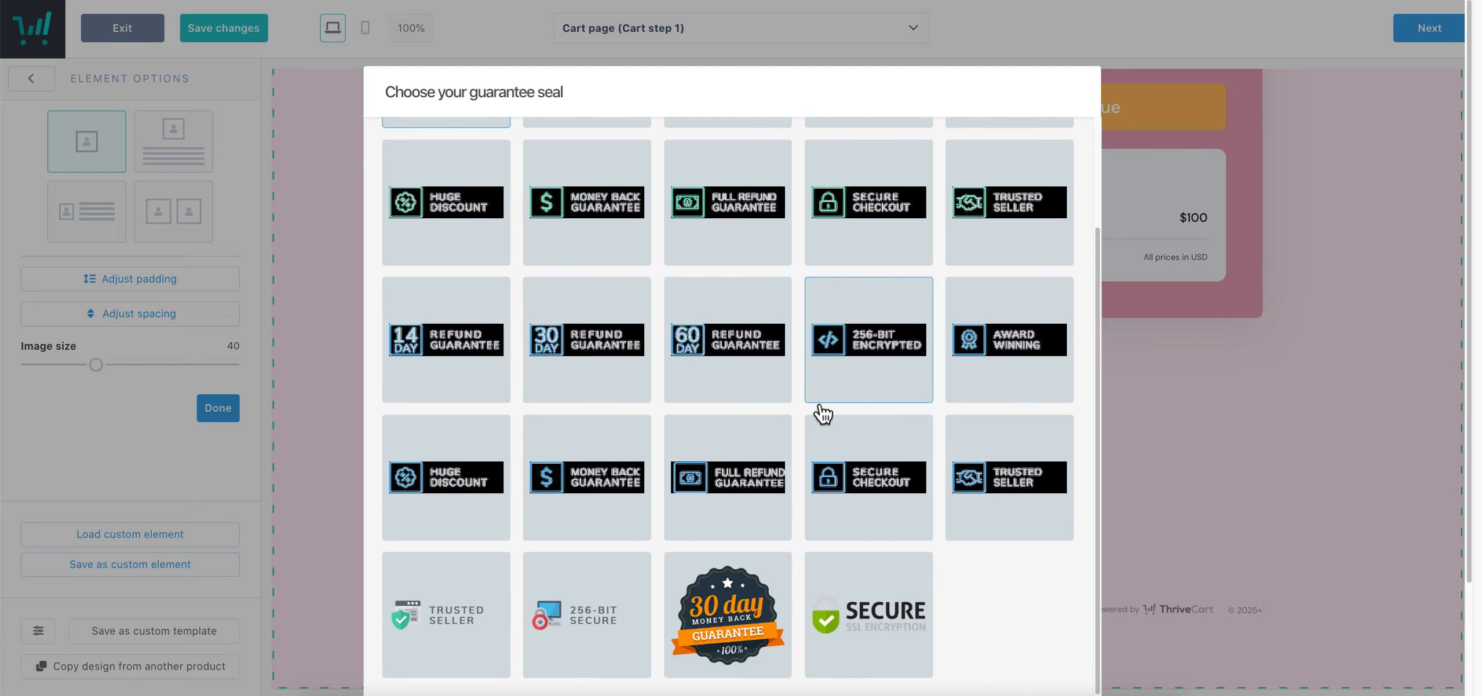
click(867, 657)
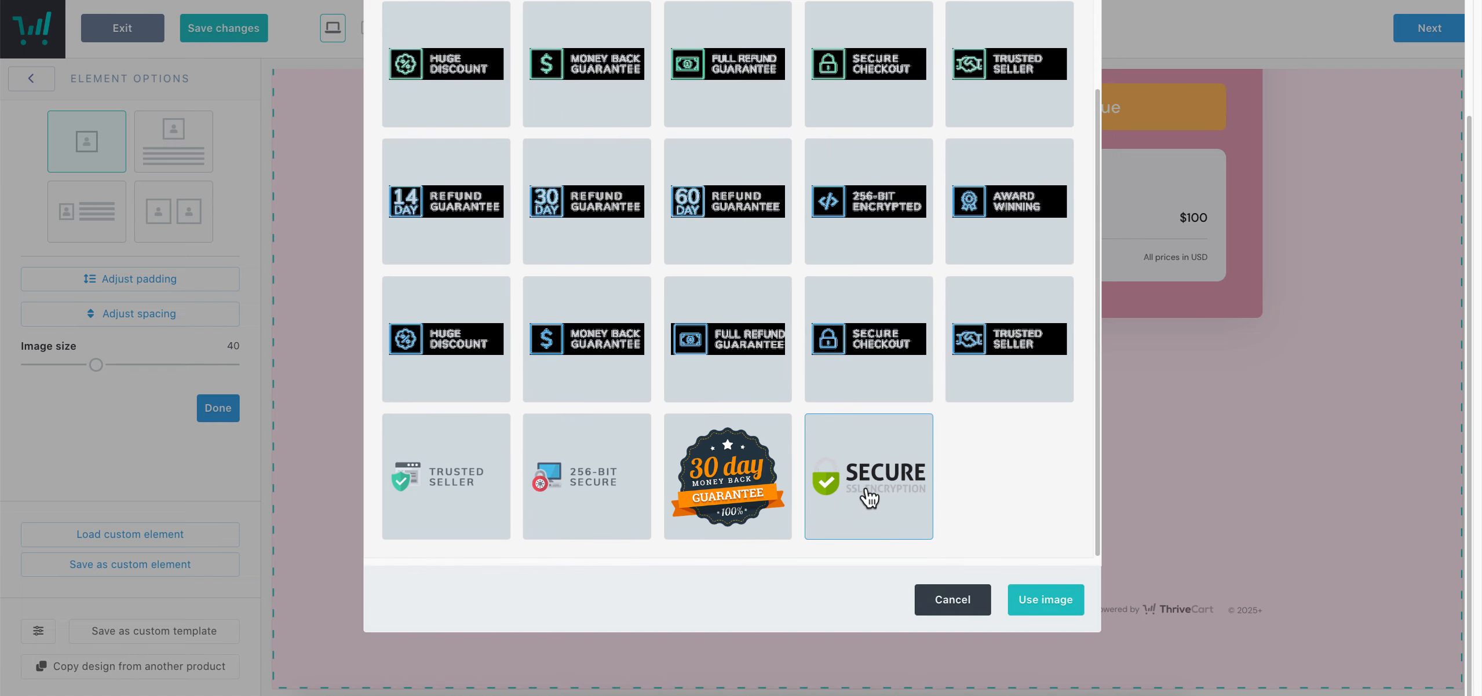
click(1063, 600)
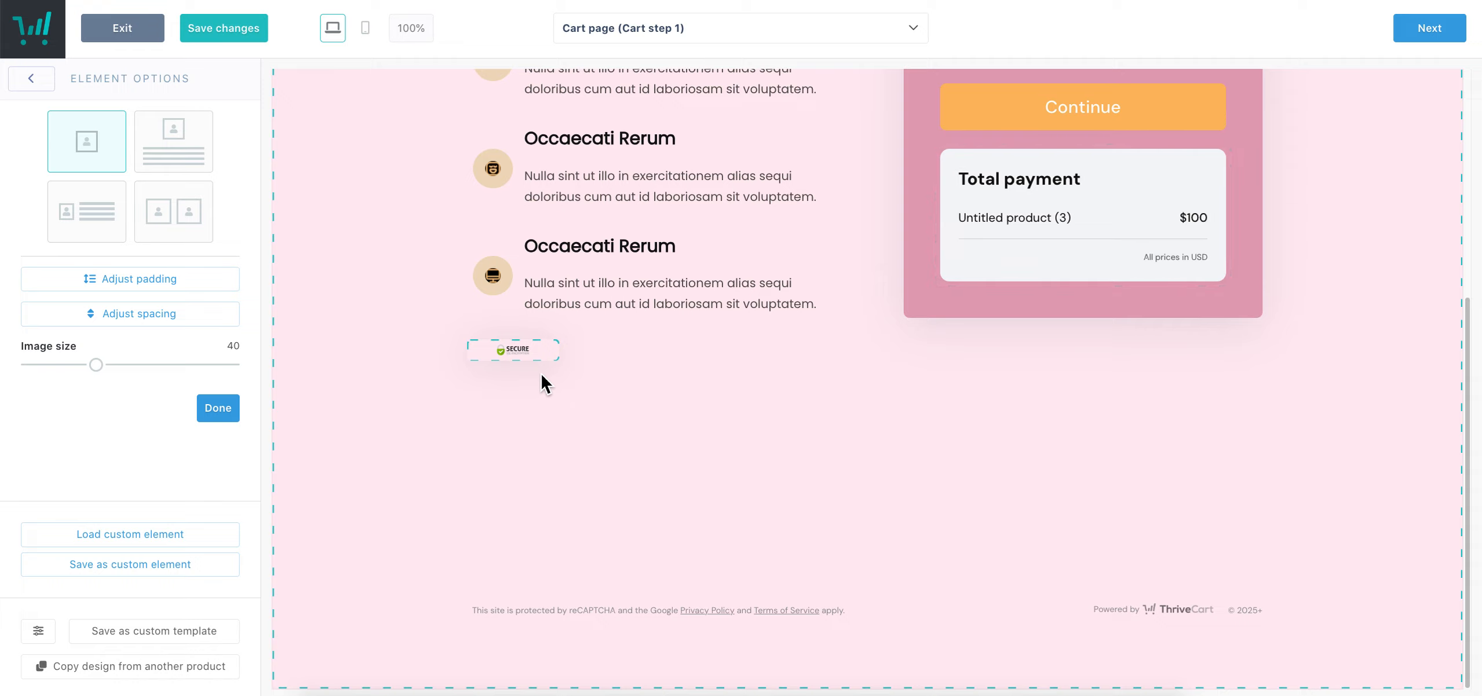
drag(96, 365, 233, 389)
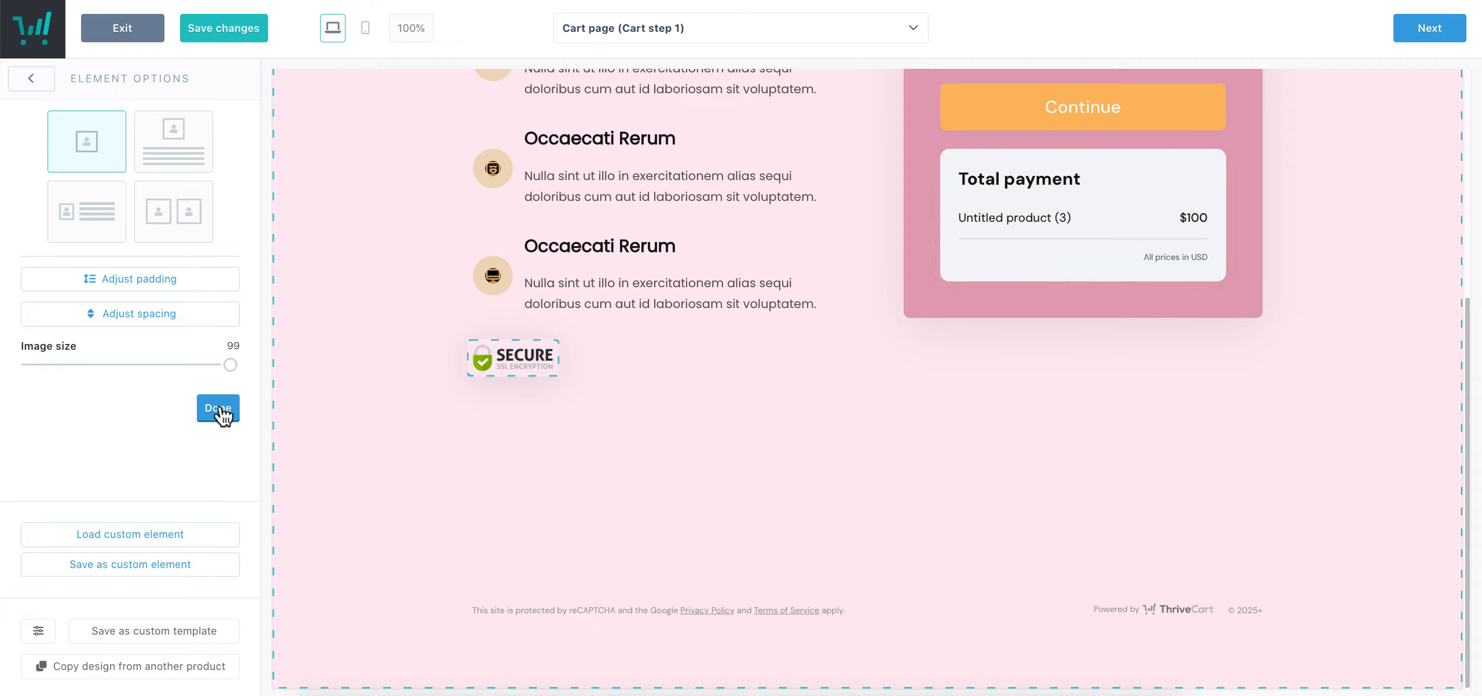
click(218, 413)
Add the 30 day money-back seal beside the SSL badge and enlarge it
click(179, 249)
drag(85, 445, 602, 439)
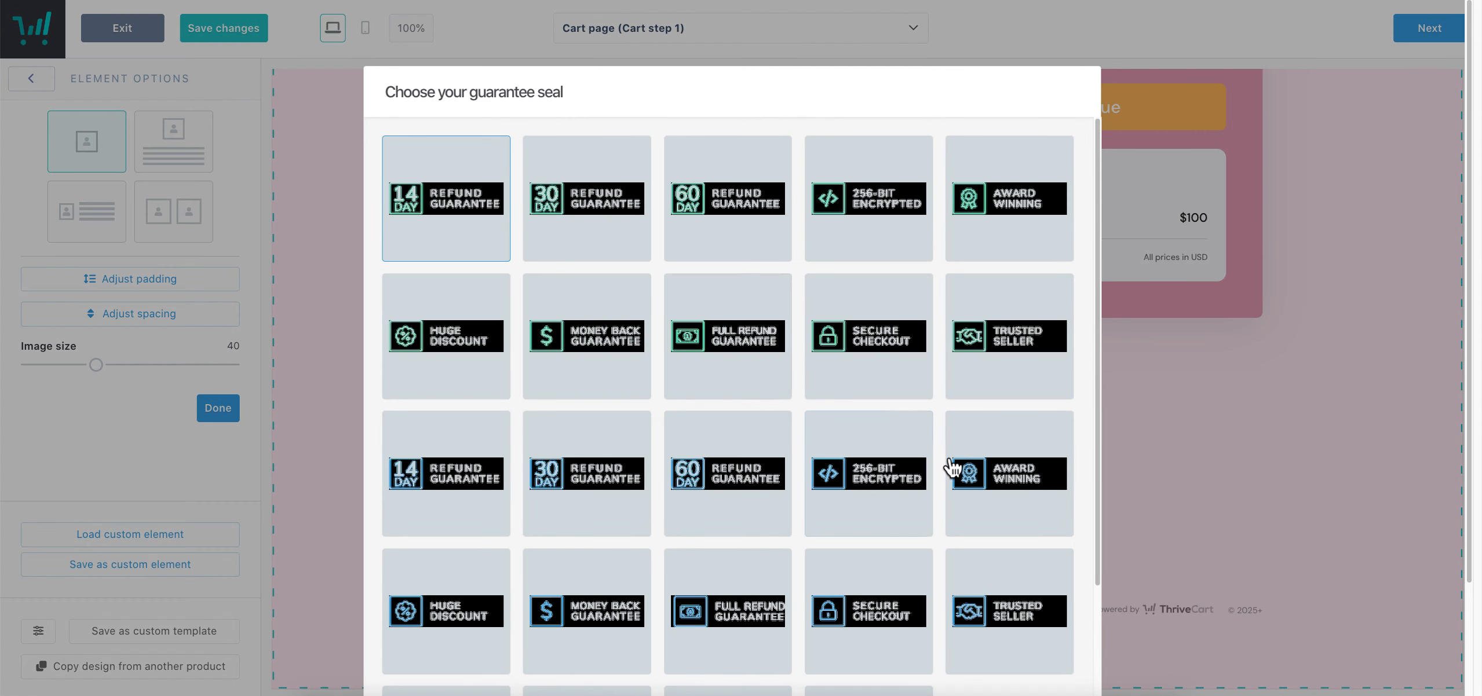
scroll(940, 455, down, 5)
click(727, 476)
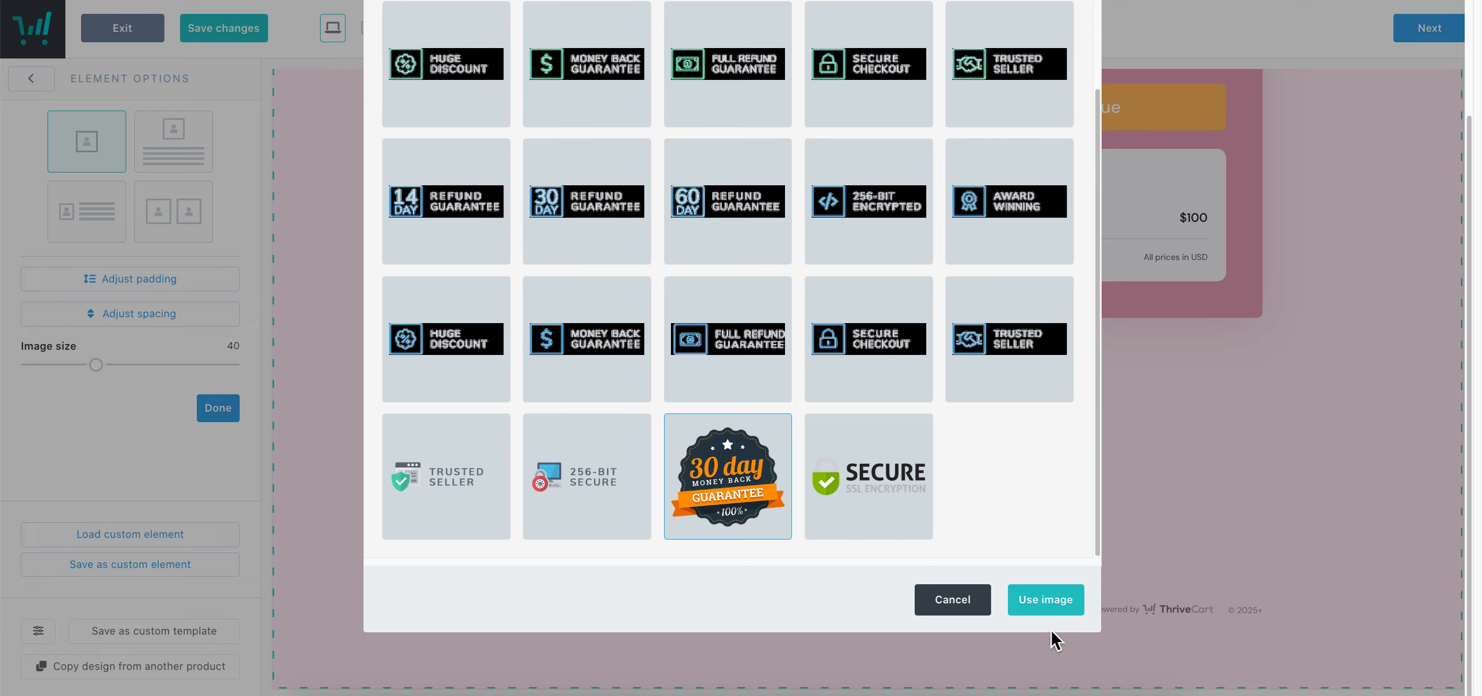
click(1050, 607)
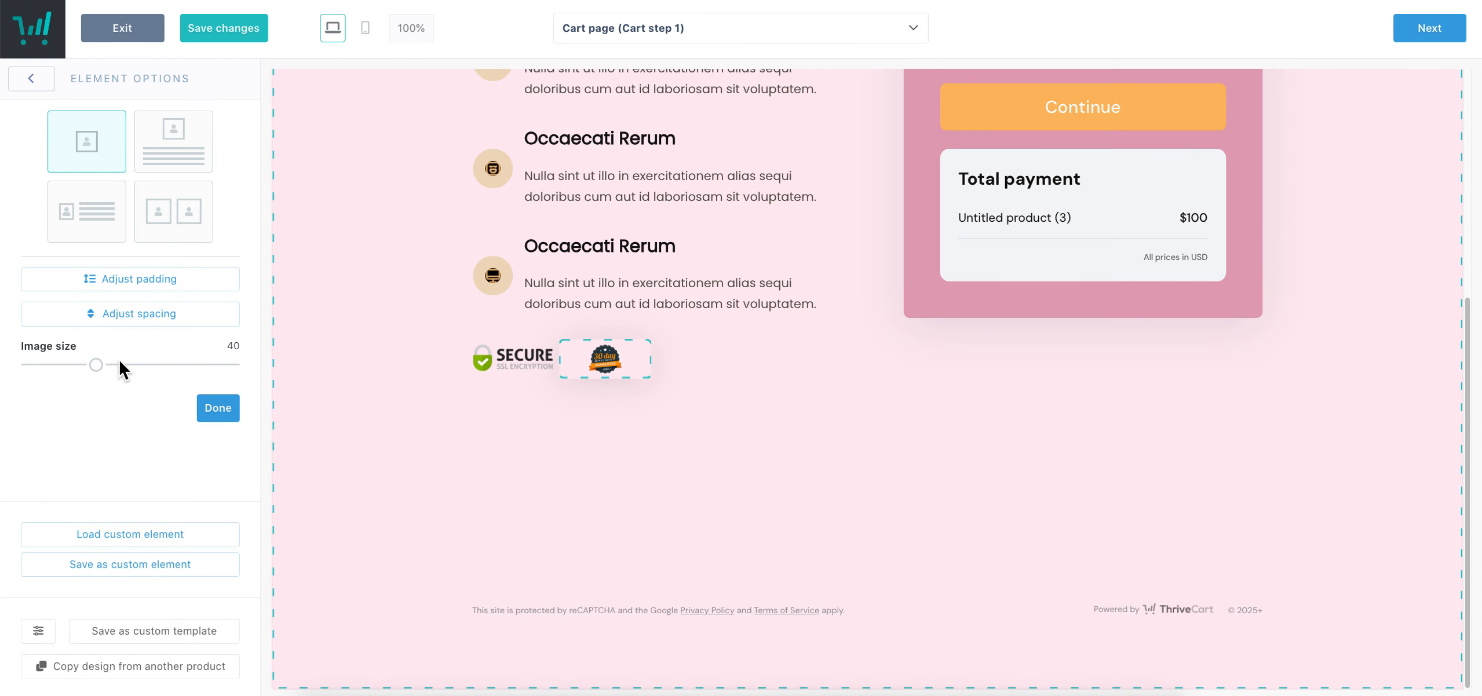
drag(106, 374, 174, 383)
click(219, 410)
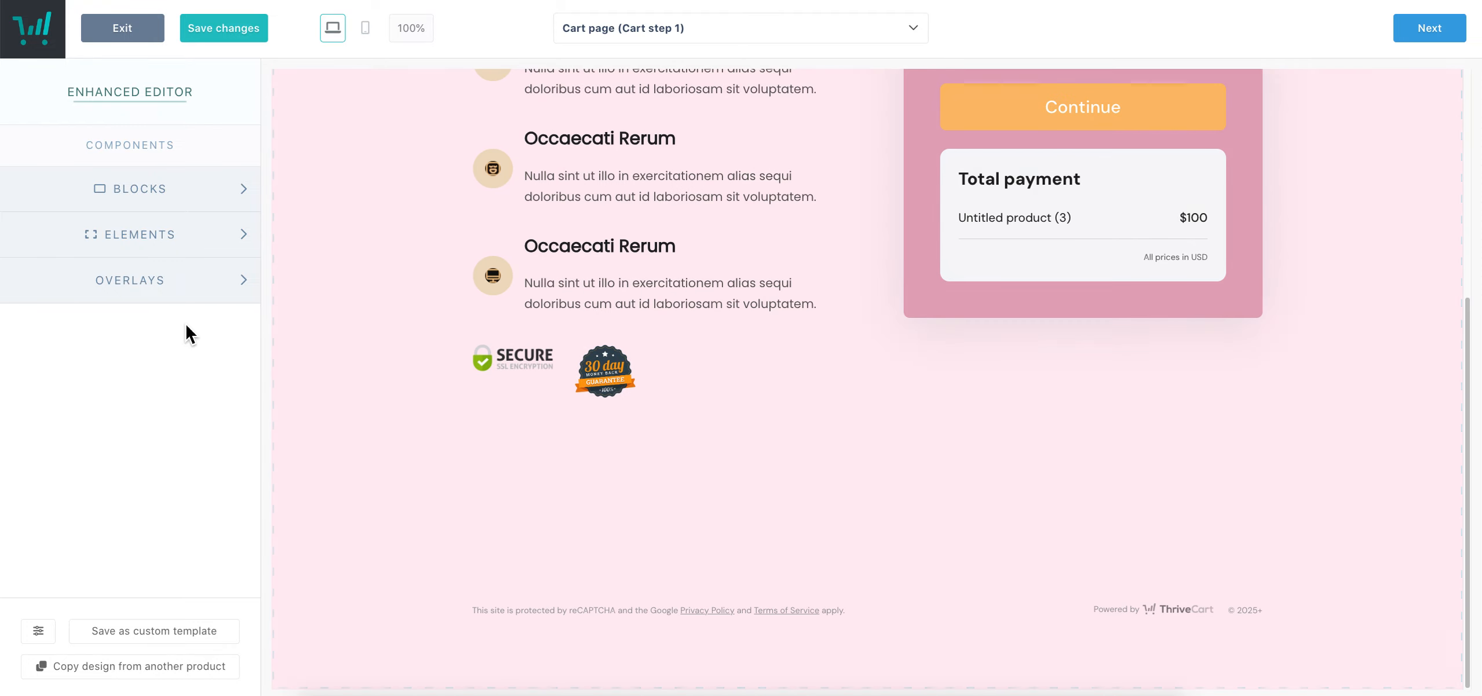
Add a Trusted Seller seal as the third badge in the seals row
click(132, 240)
drag(112, 452, 682, 533)
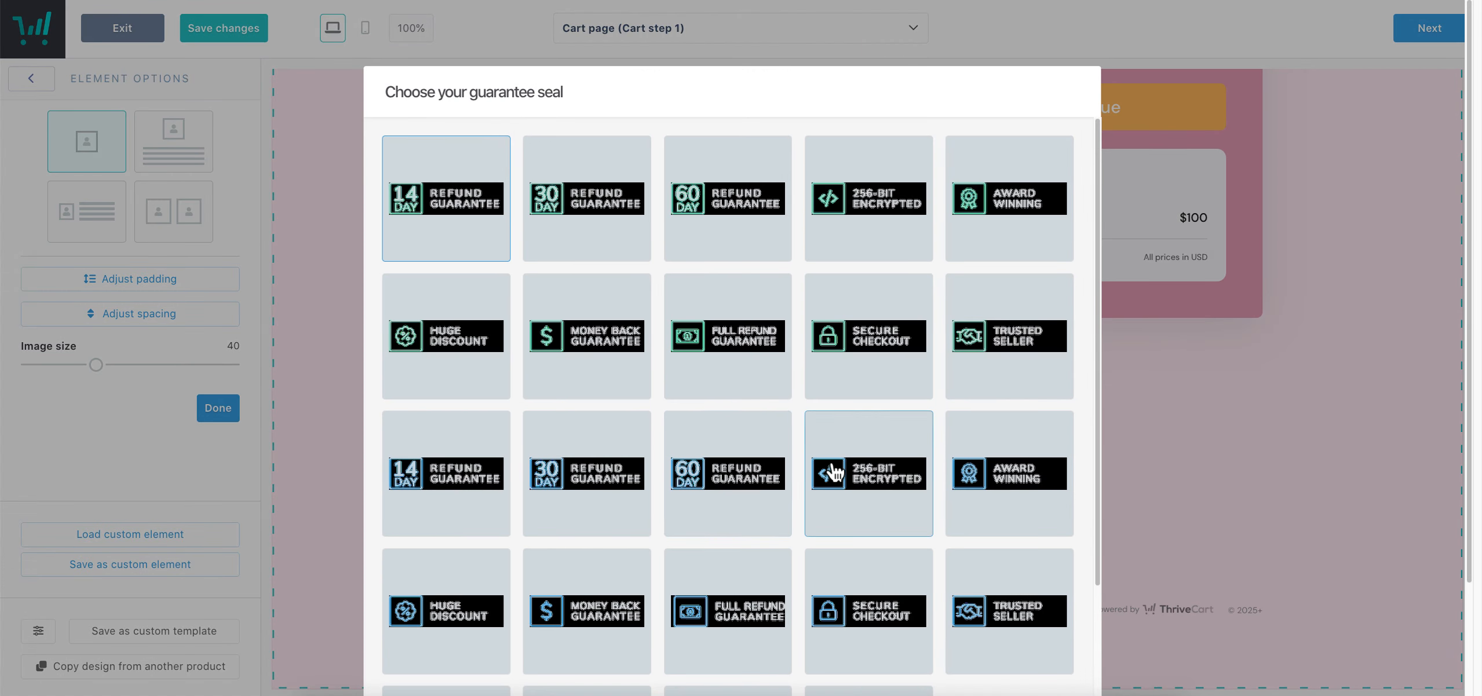
scroll(550, 579, down, 5)
click(416, 618)
scroll(1068, 466, down, 3)
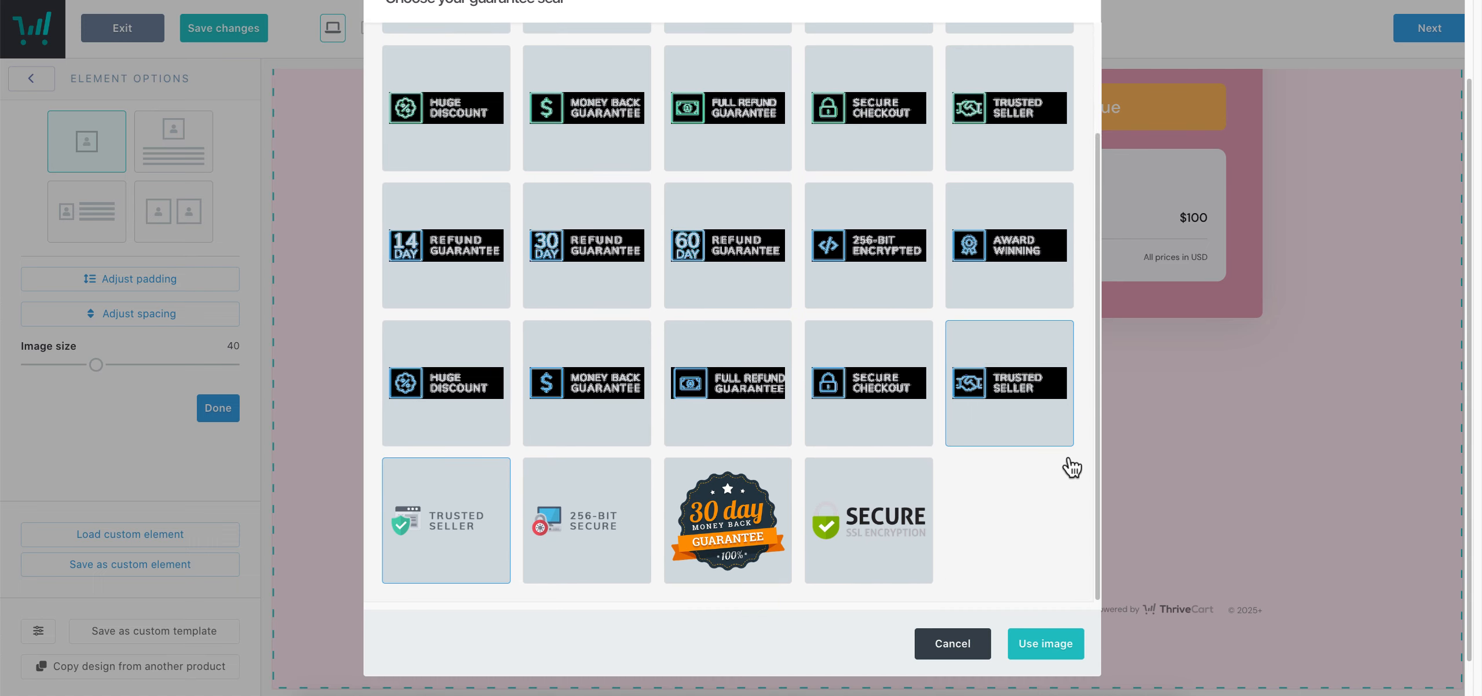
click(1049, 600)
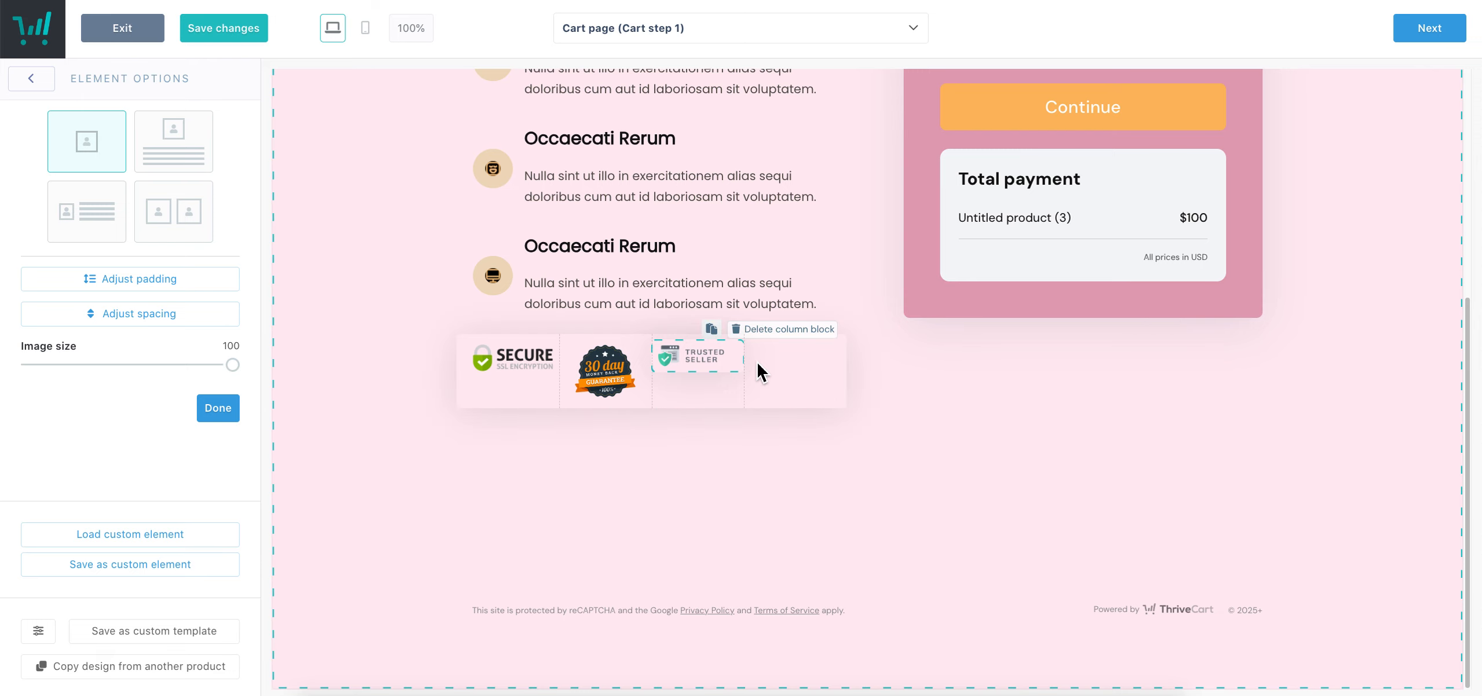
Set the seals row to three columns with vertical alignment Center
click(731, 362)
click(155, 146)
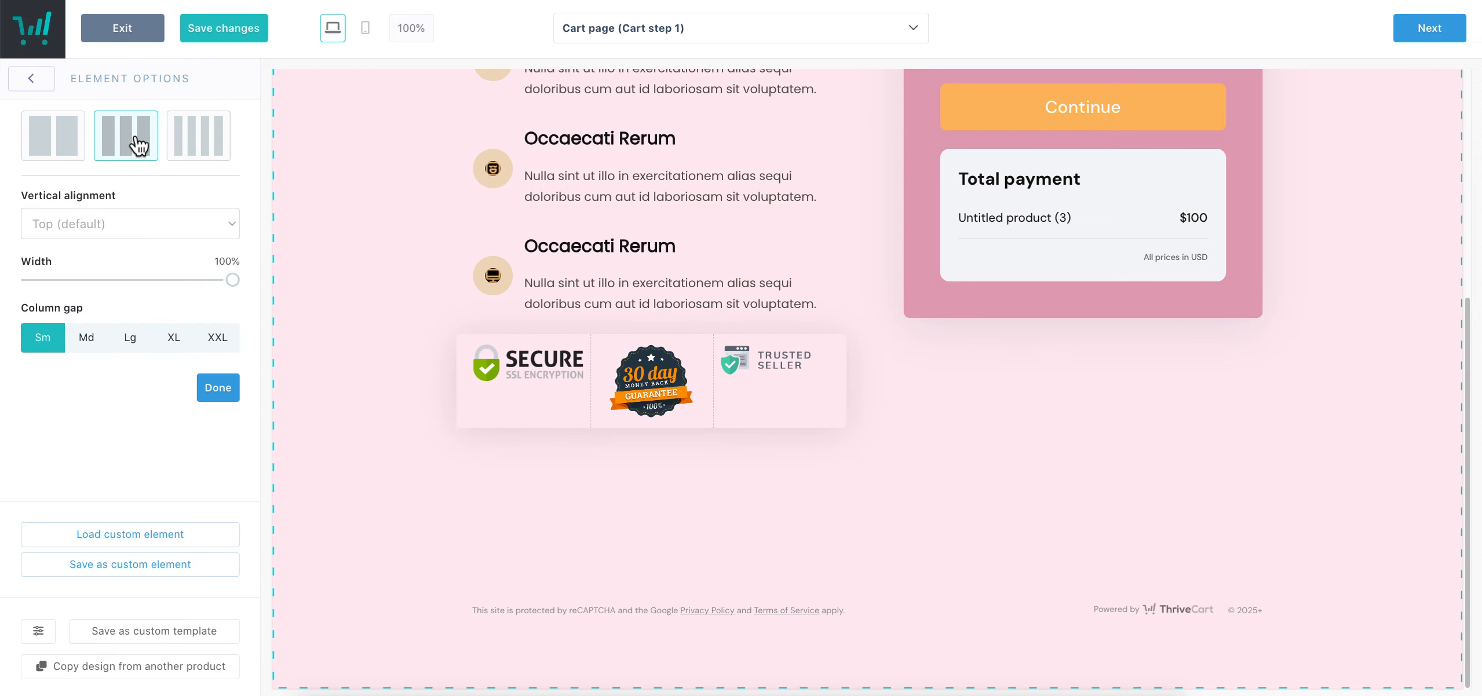
click(635, 477)
click(526, 399)
click(128, 225)
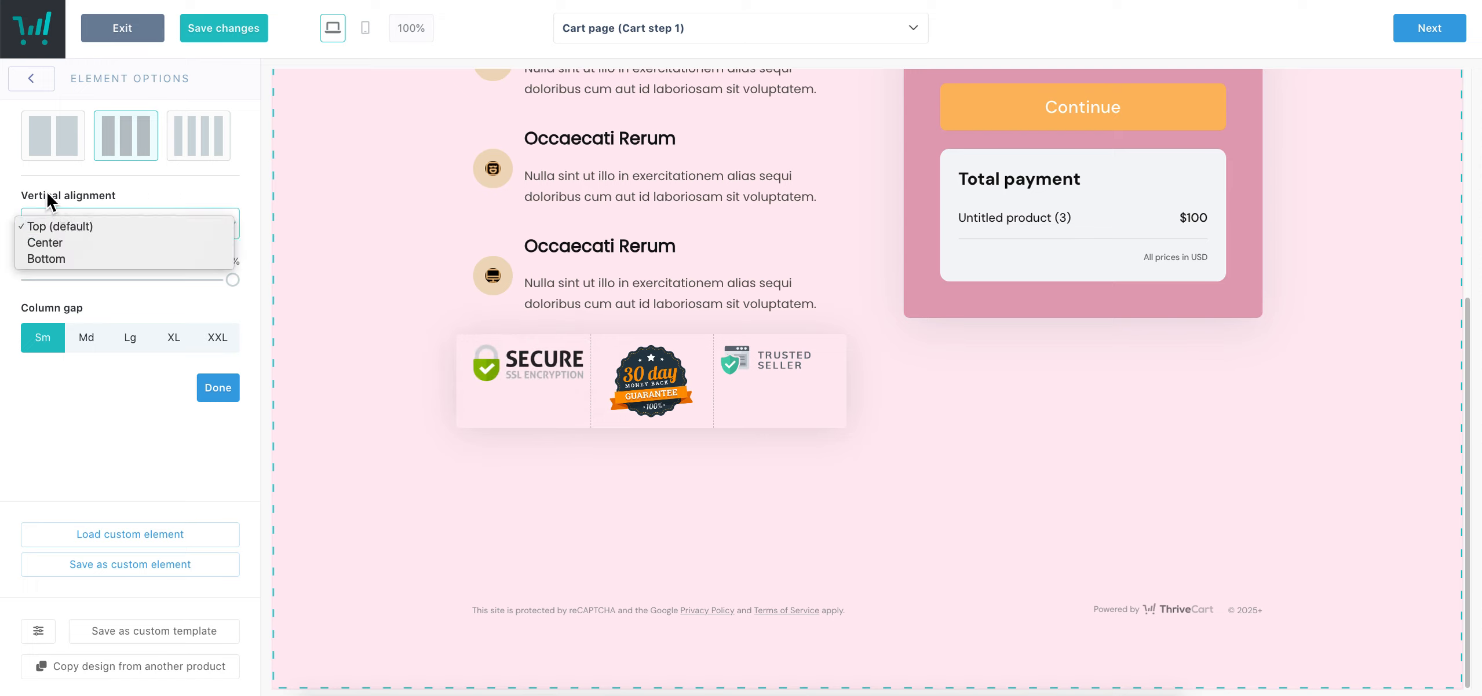
click(59, 246)
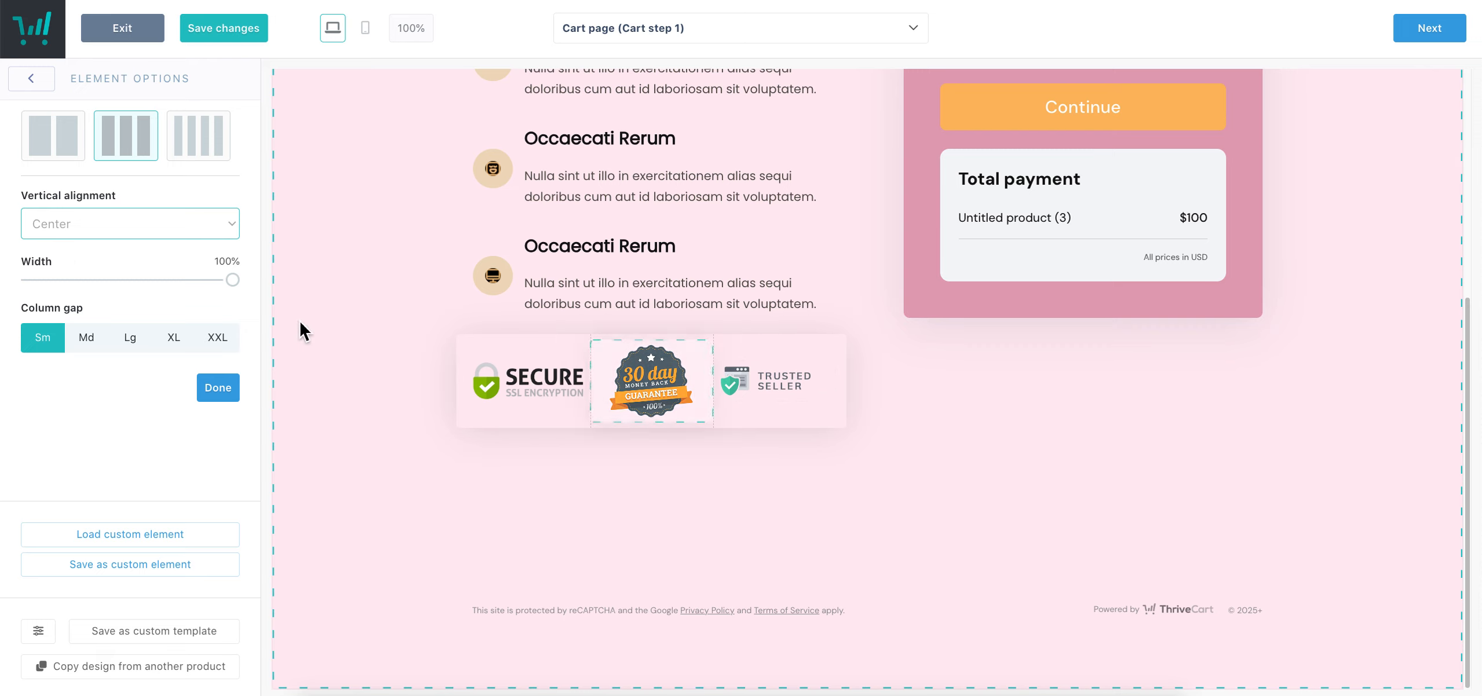
click(132, 222)
click(106, 243)
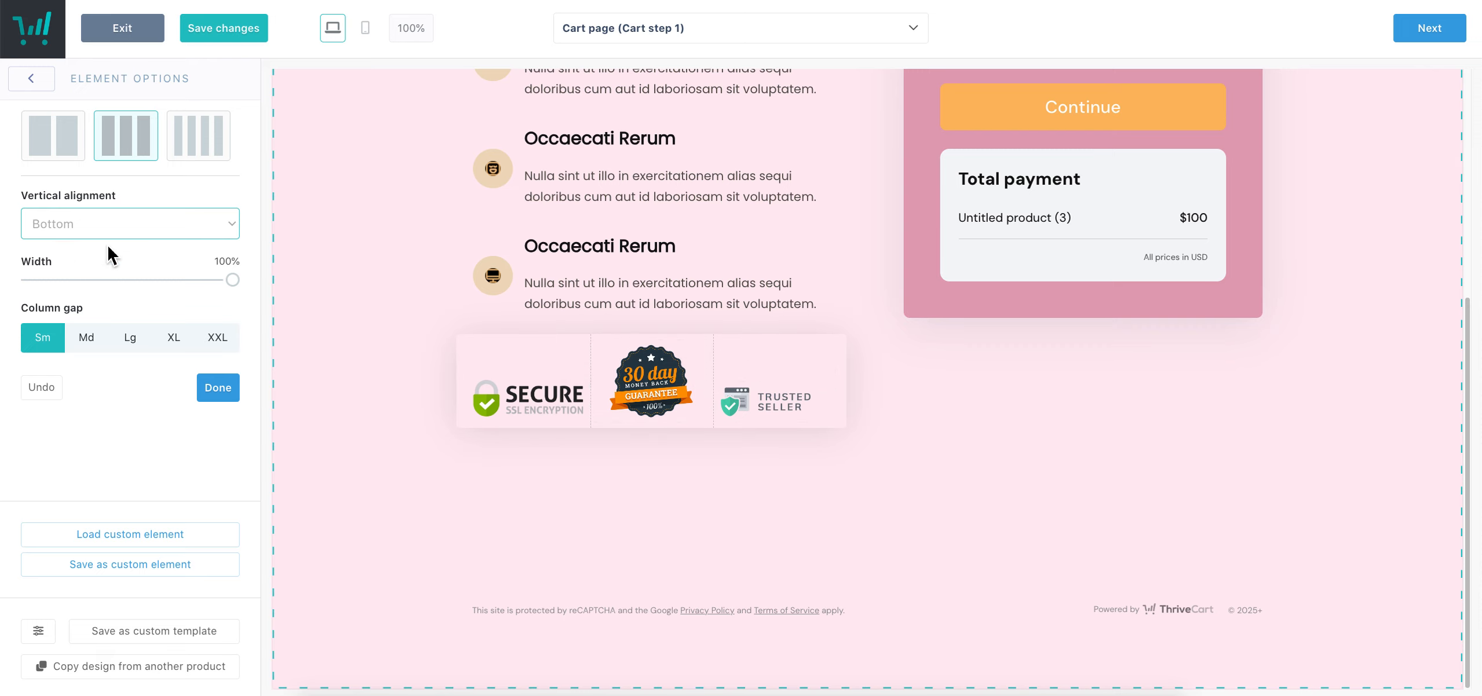
click(110, 230)
click(87, 210)
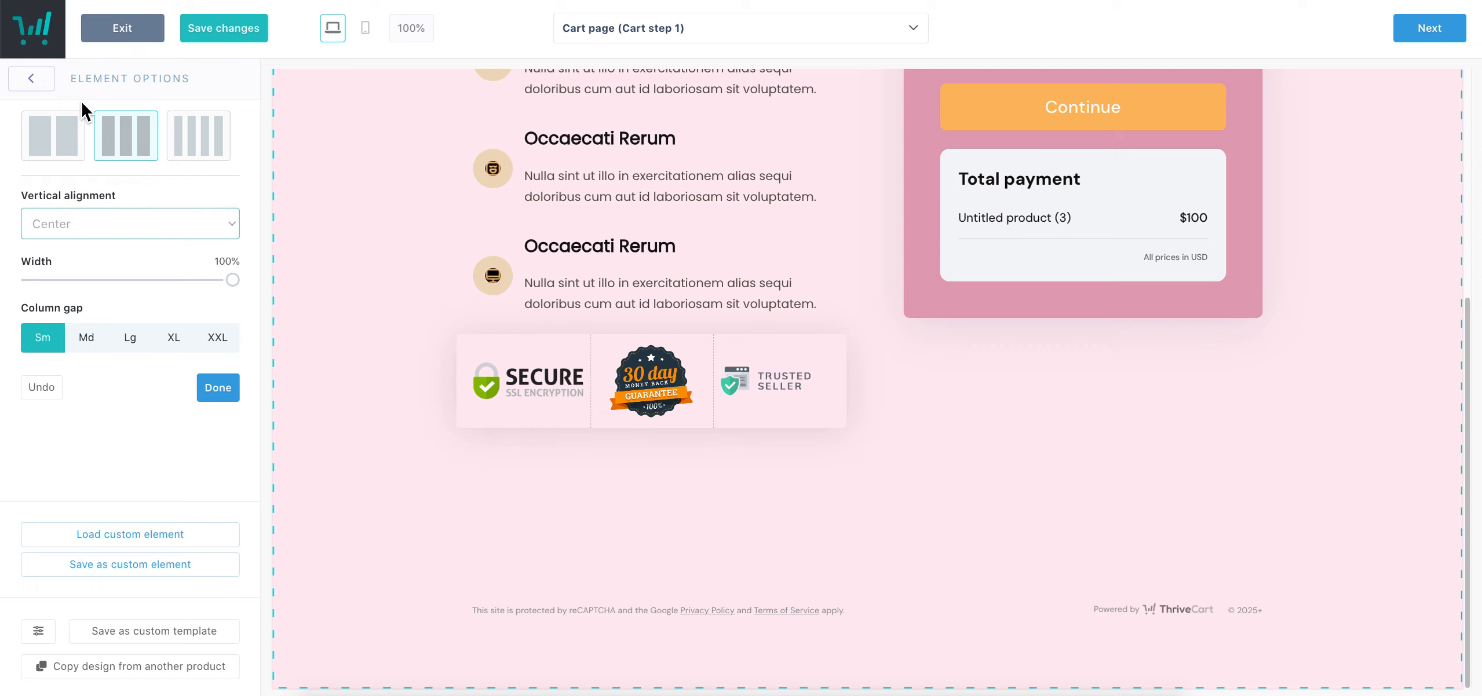
click(230, 387)
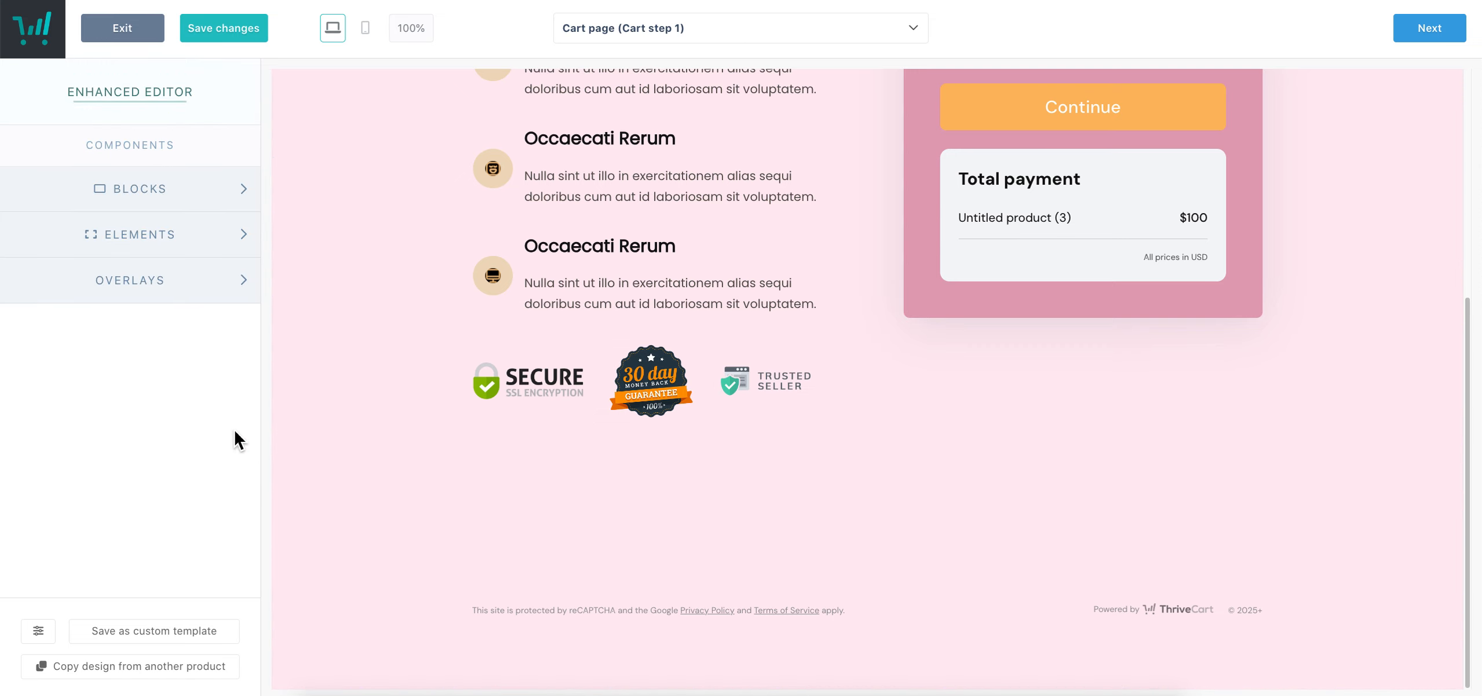
click(133, 280)
scroll(469, 297, up, 6)
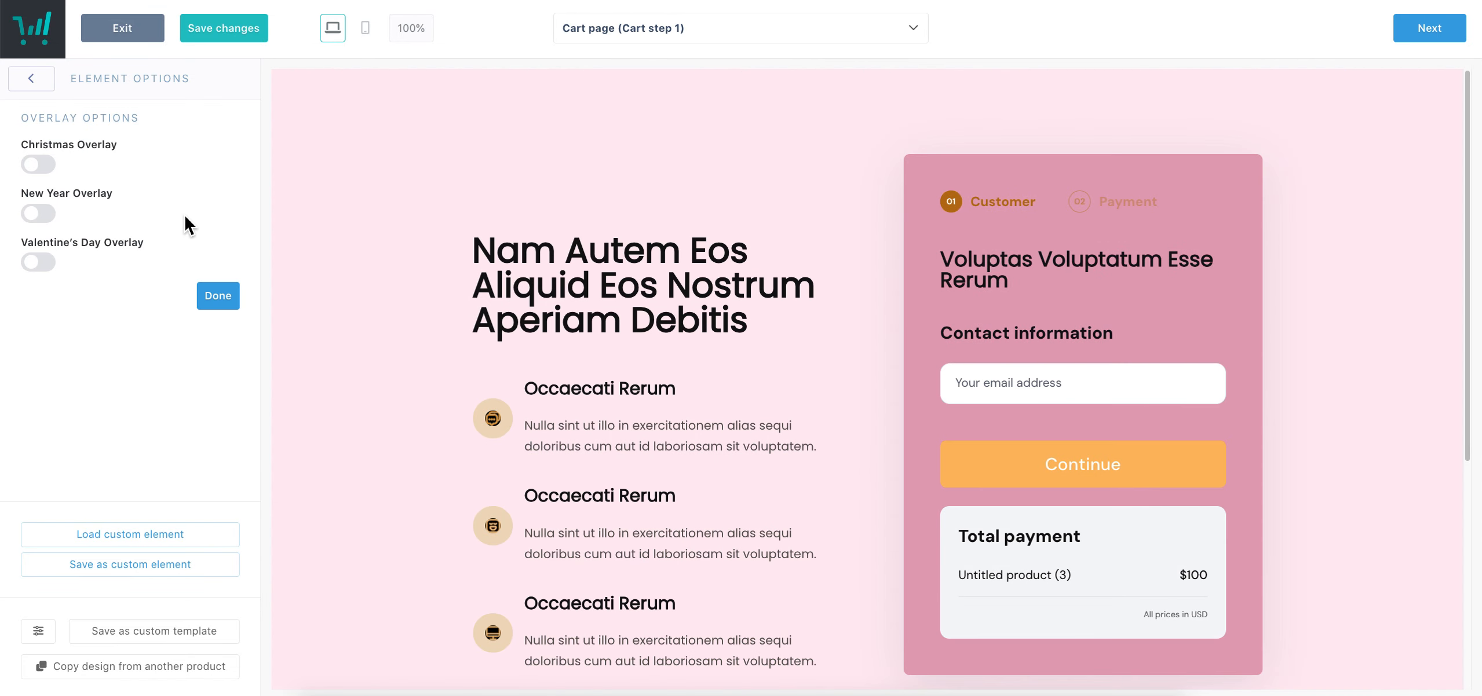
click(41, 263)
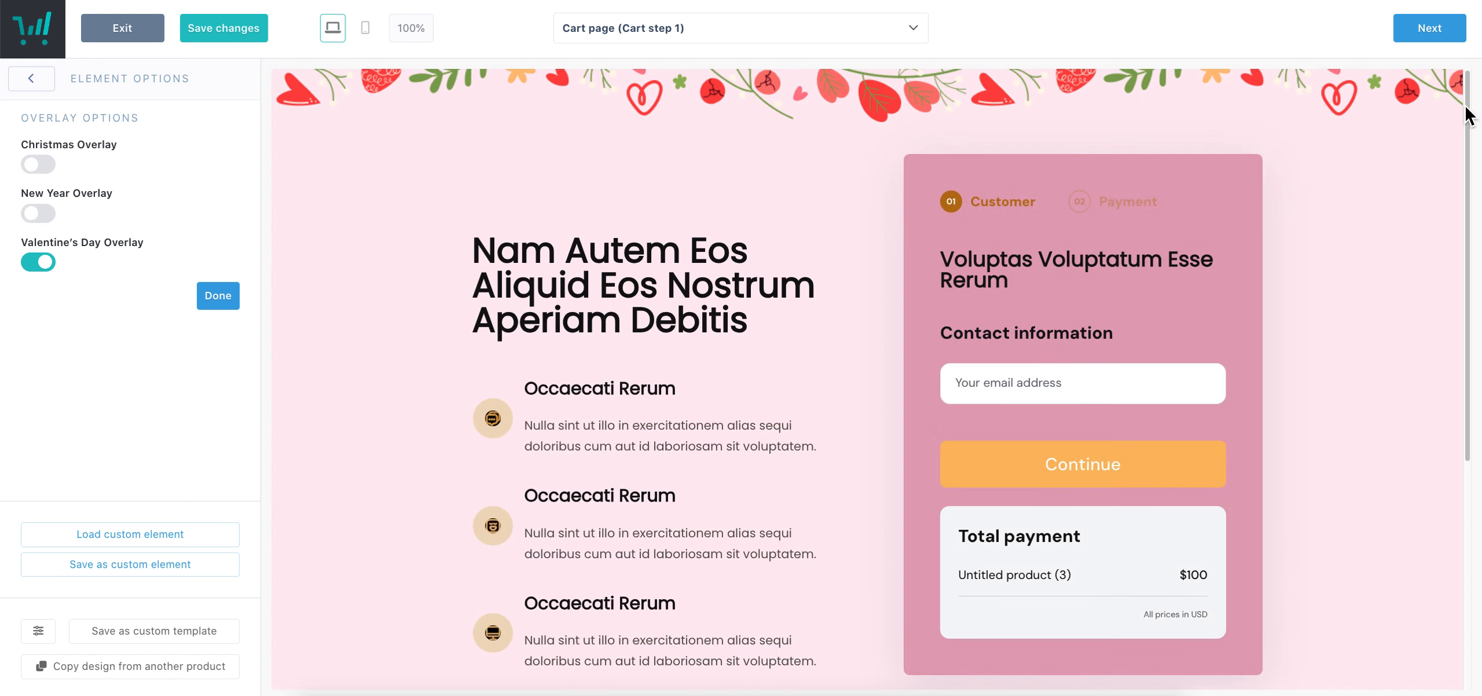
click(33, 214)
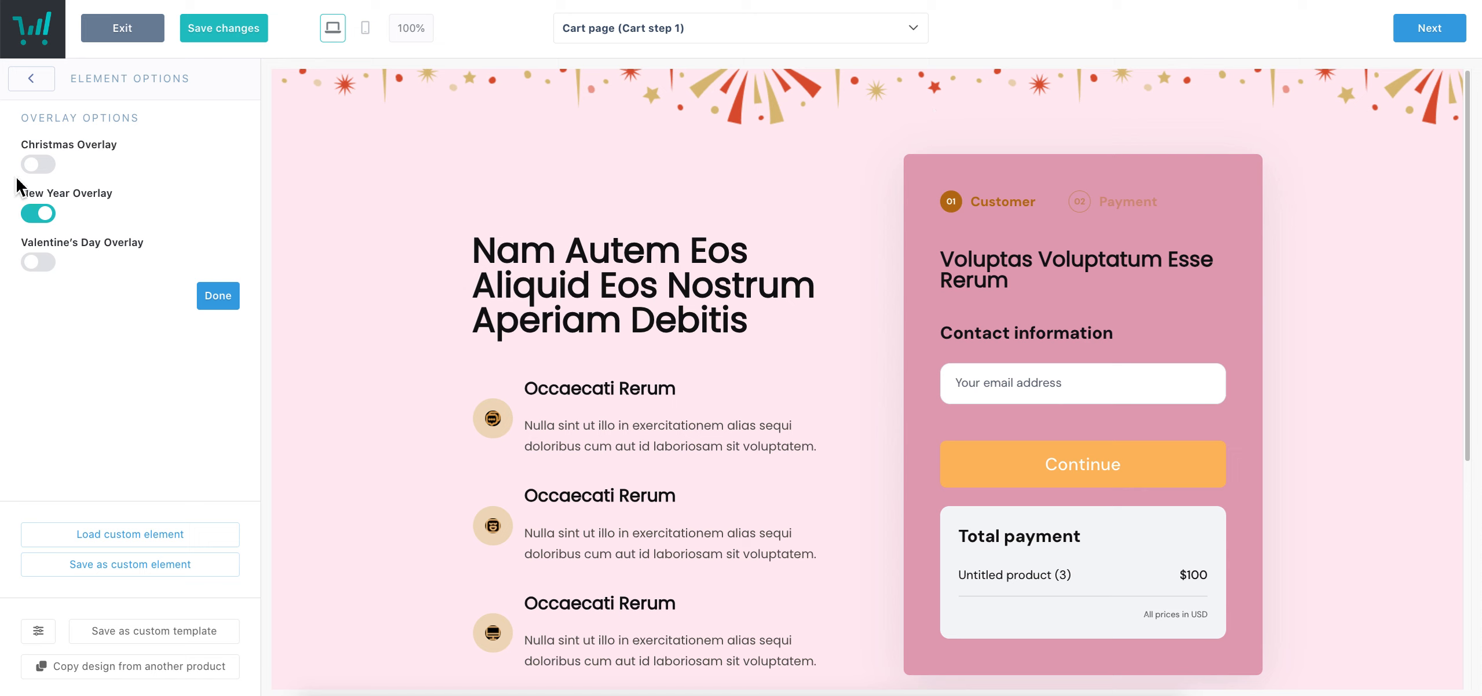
click(38, 165)
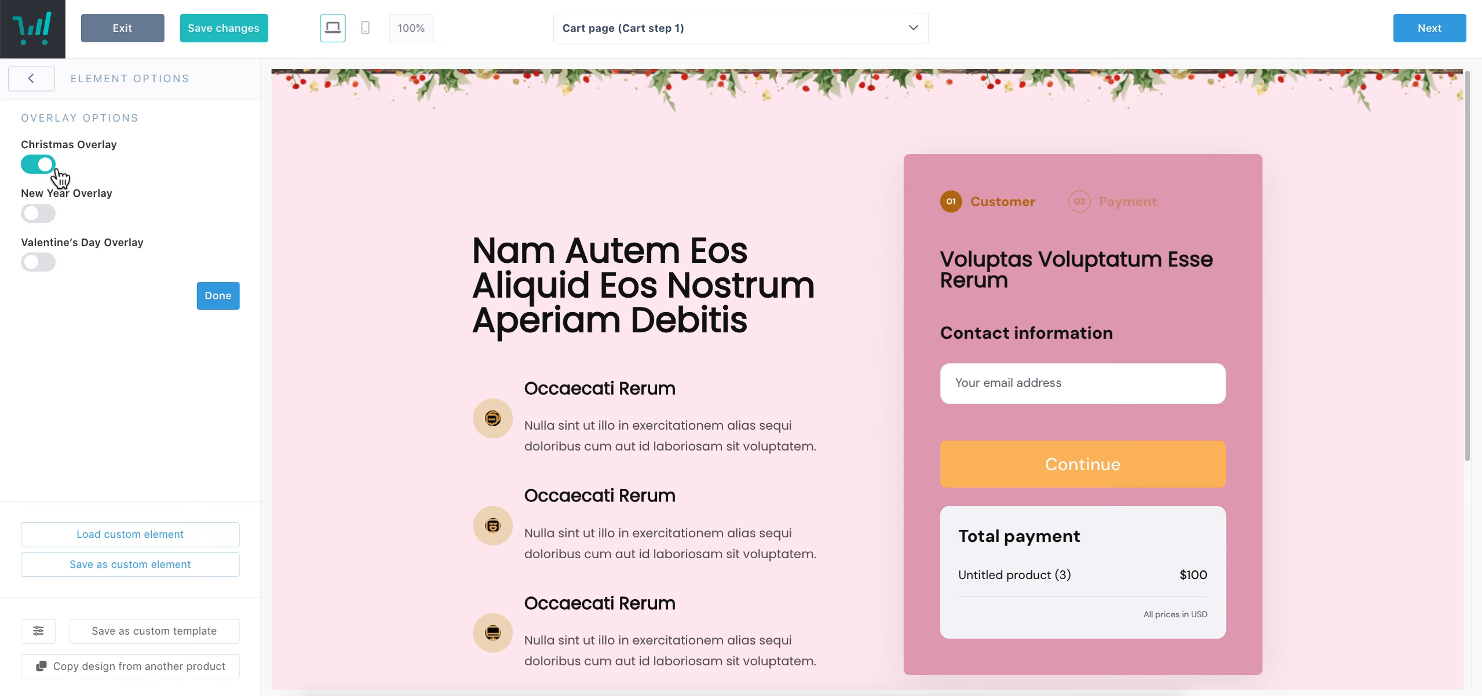
click(38, 165)
click(231, 296)
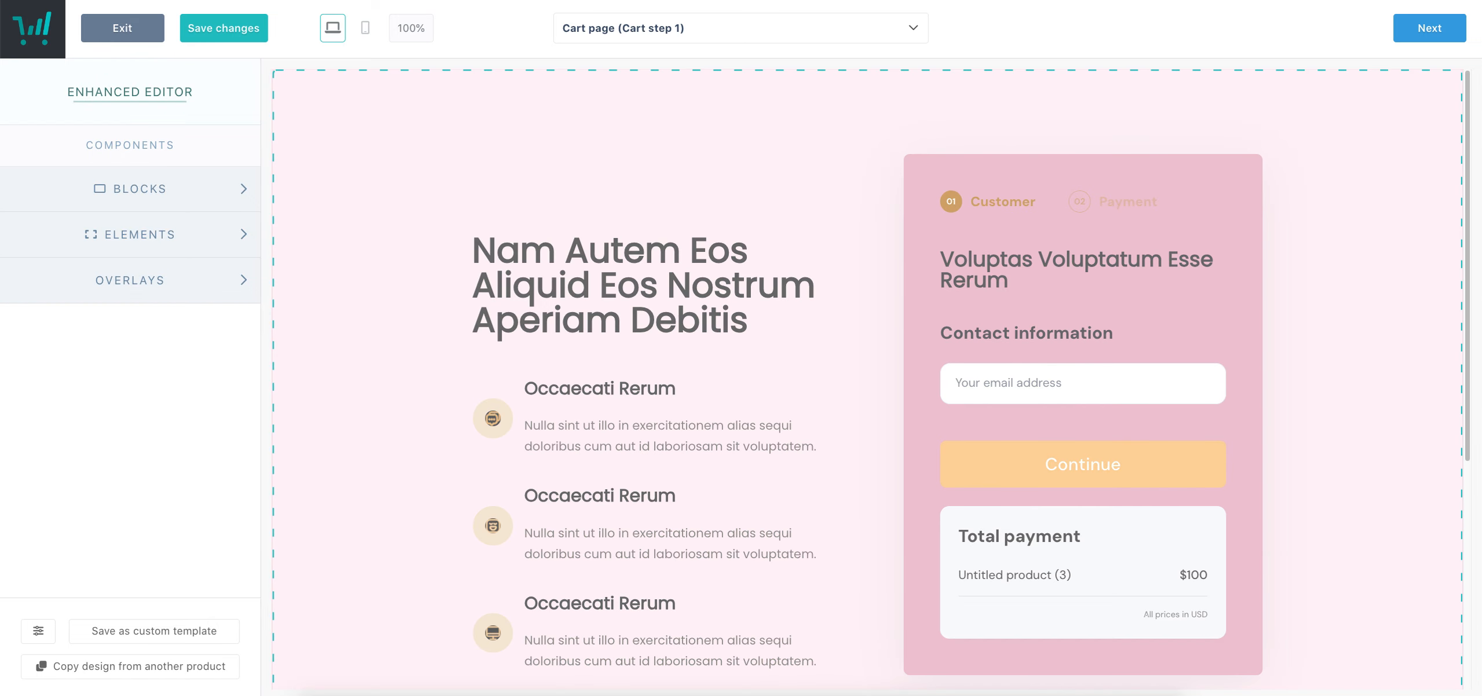
Add cart steps above the checkout form and delete the duplicate Customer/Payment steps element
scroll(812, 487, down, 5)
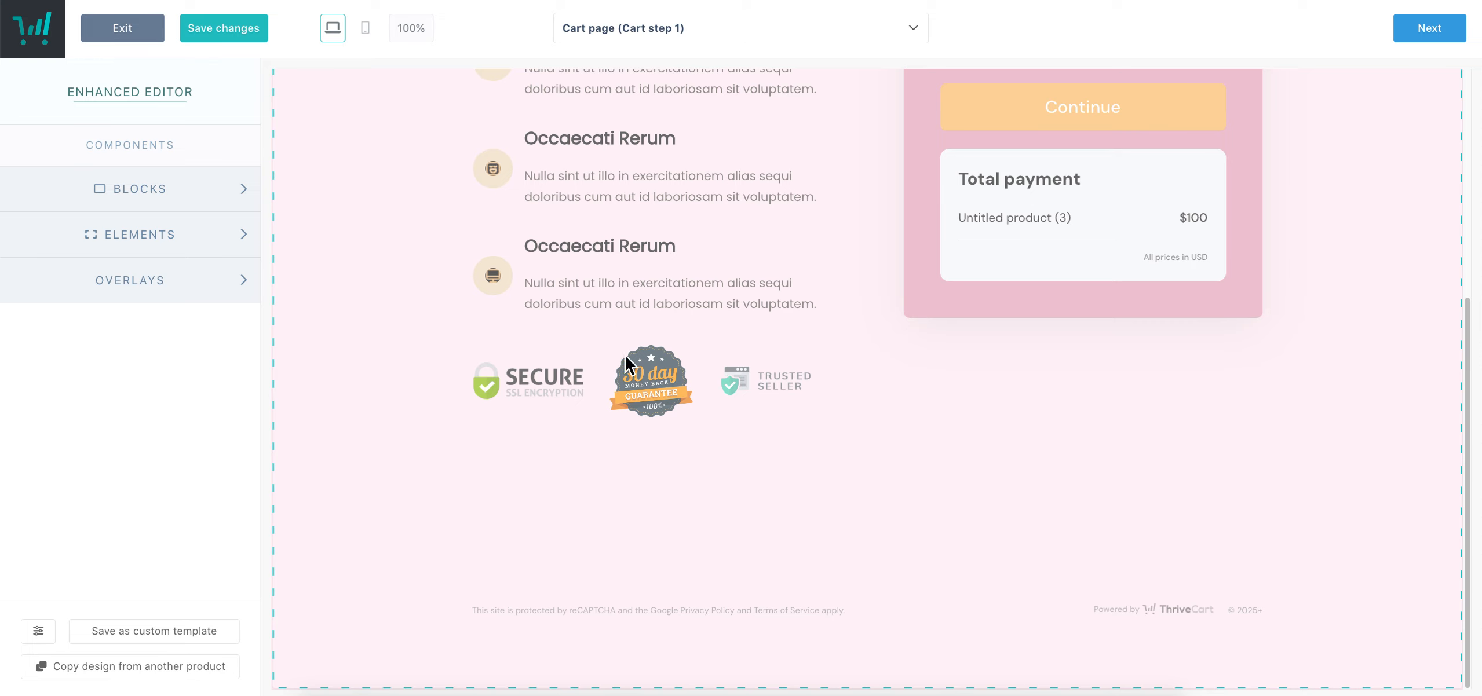
click(210, 247)
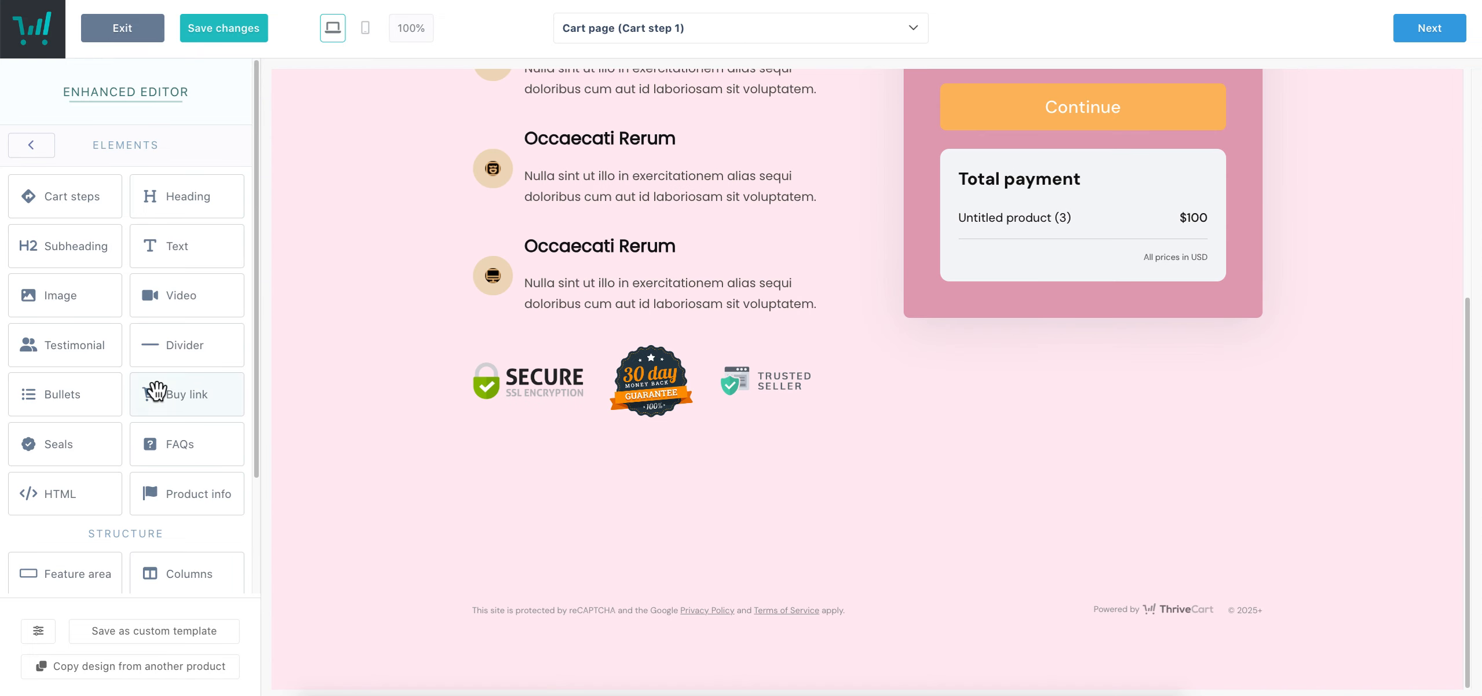
scroll(150, 390, down, 2)
scroll(200, 530, up, 1)
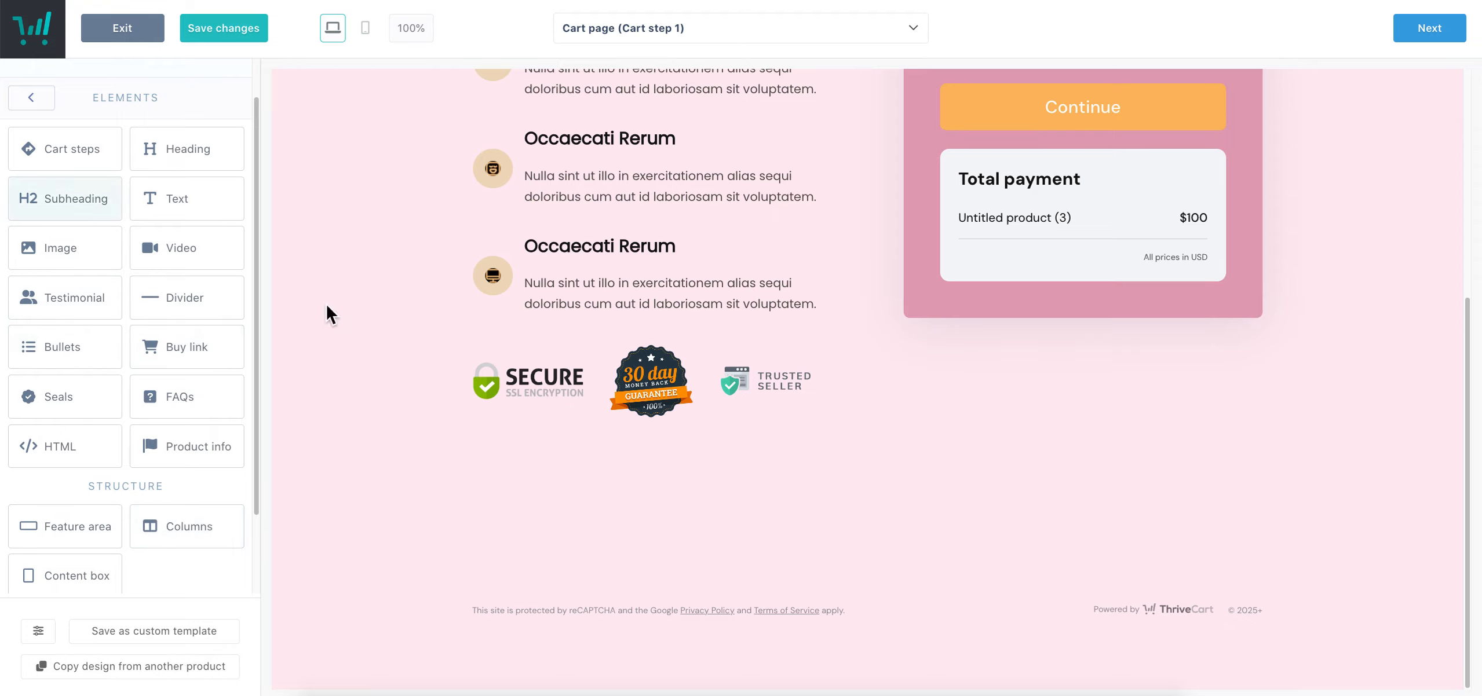
scroll(793, 512, up, 6)
drag(74, 168, 1063, 232)
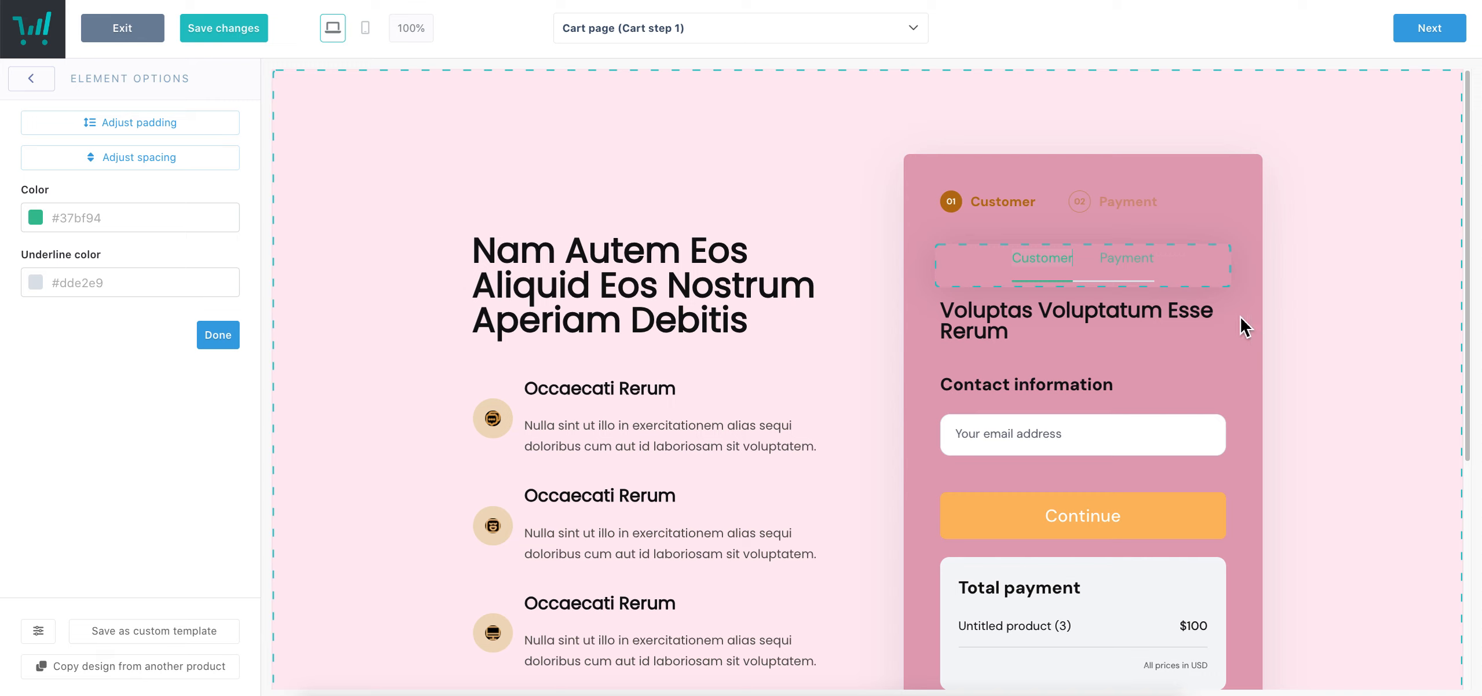
click(1168, 206)
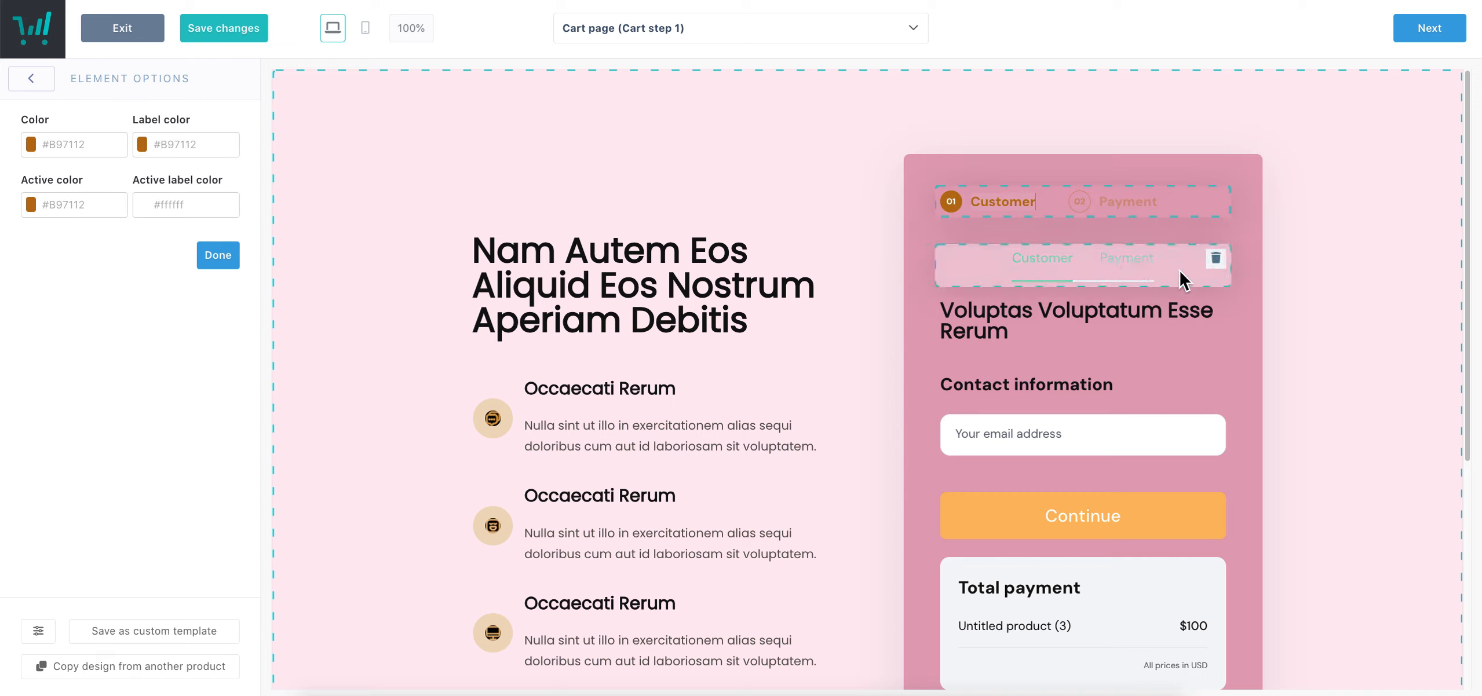
click(1216, 259)
click(918, 191)
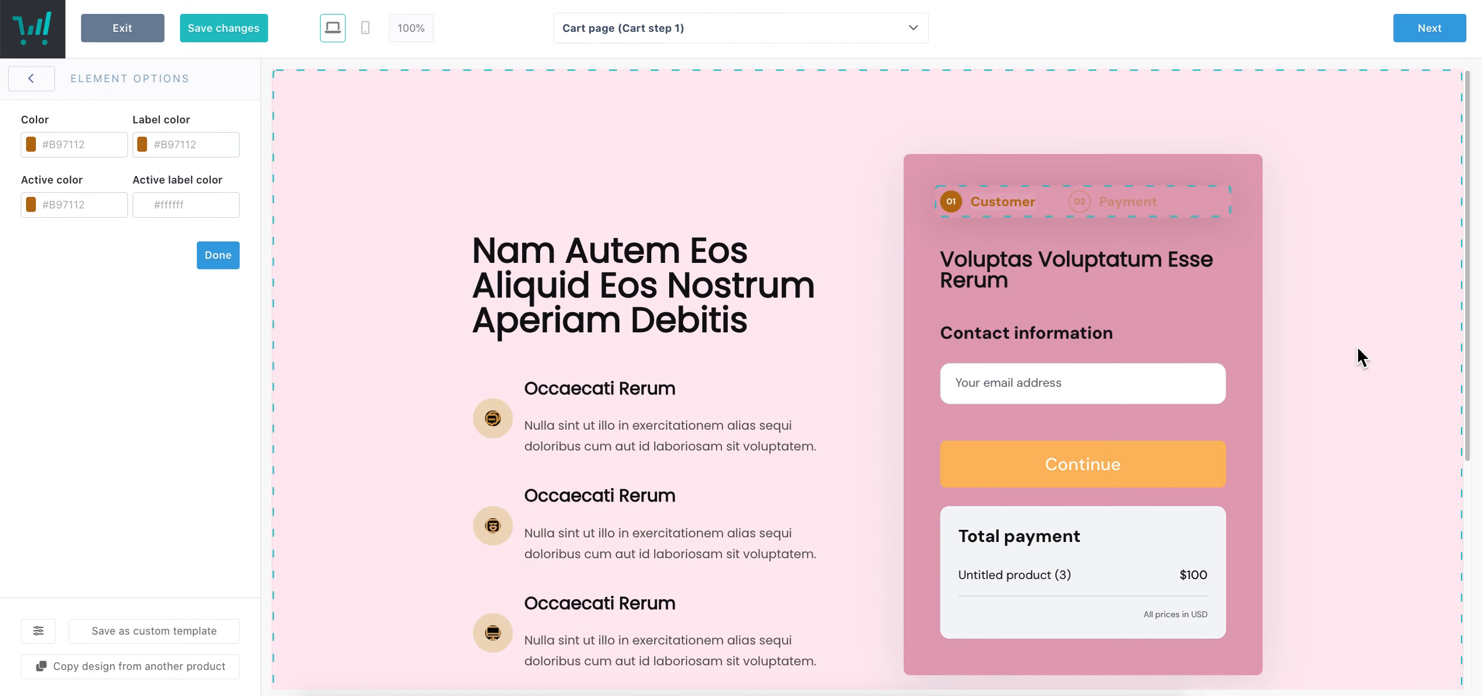
Review the Total payment box's style settings and return to the Elements list
scroll(1263, 490, down, 6)
scroll(1234, 516, up, 6)
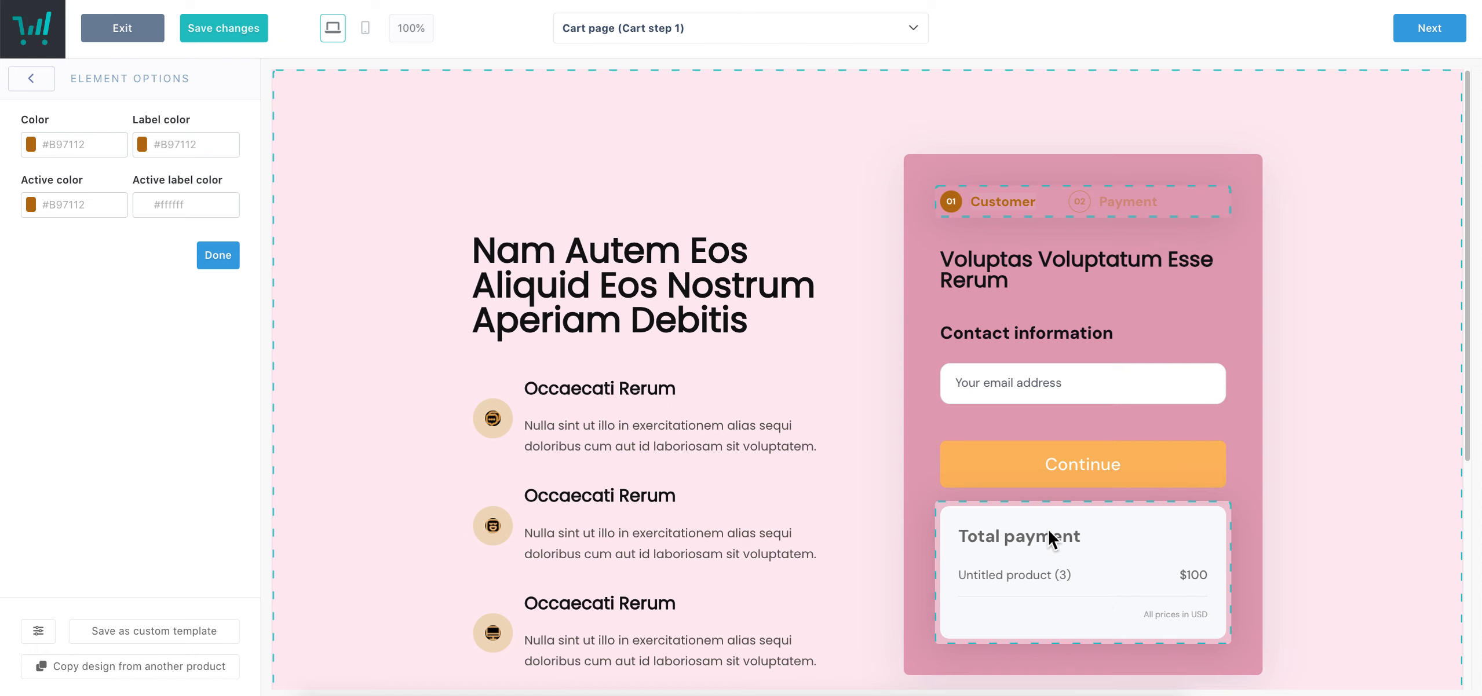
click(219, 261)
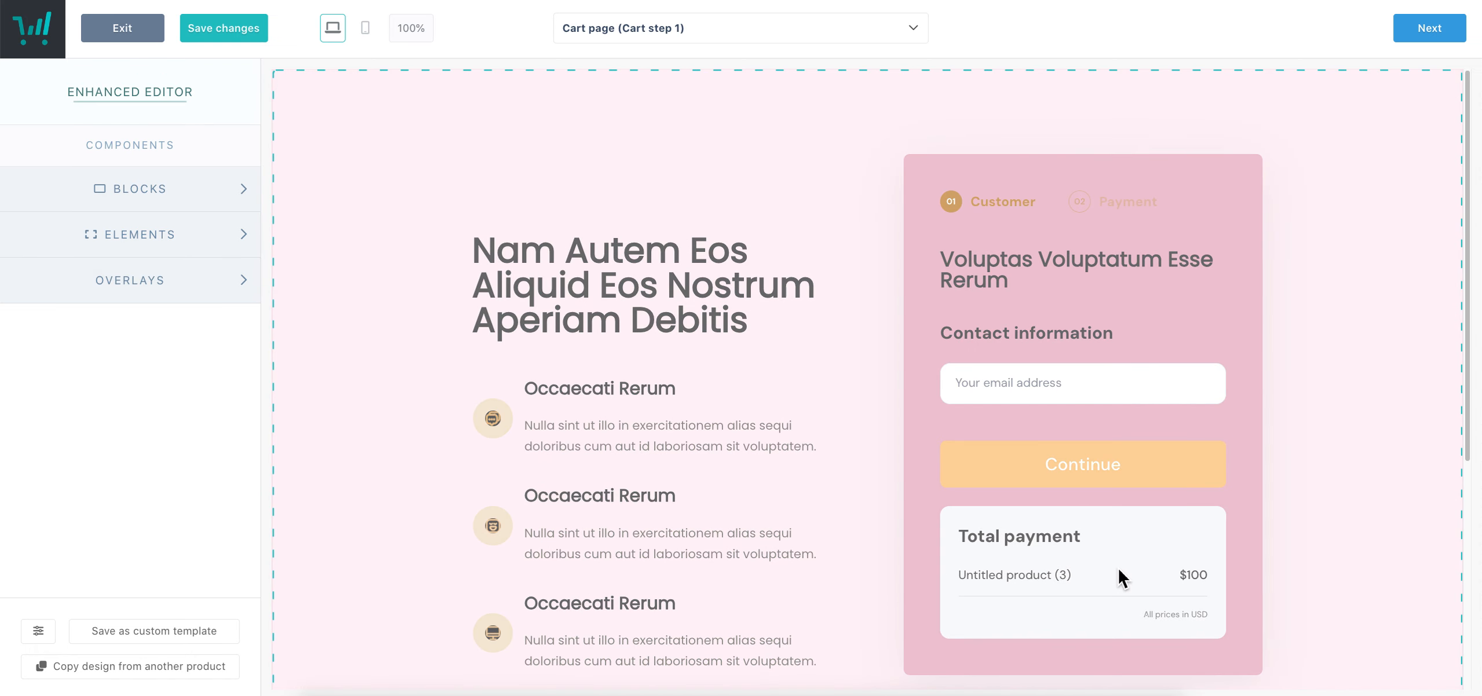
click(1117, 566)
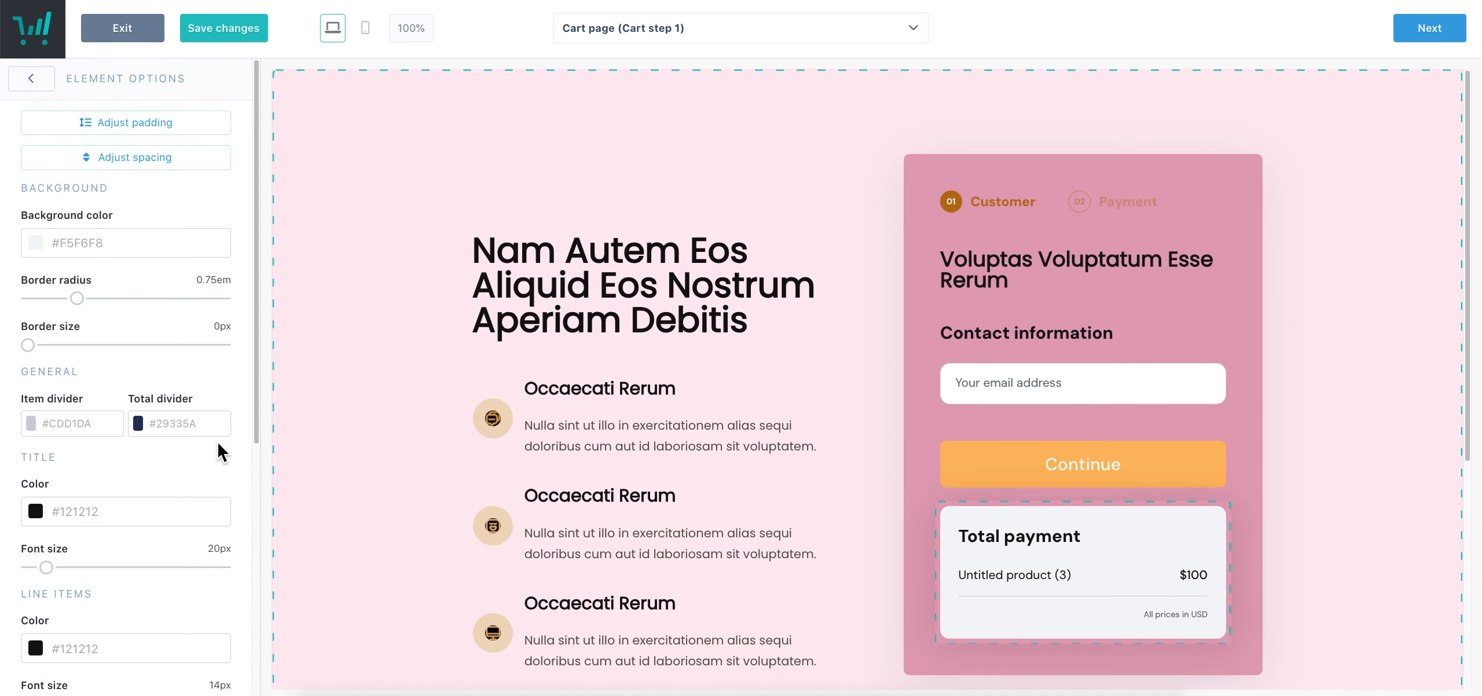
scroll(222, 452, down, 7)
click(223, 566)
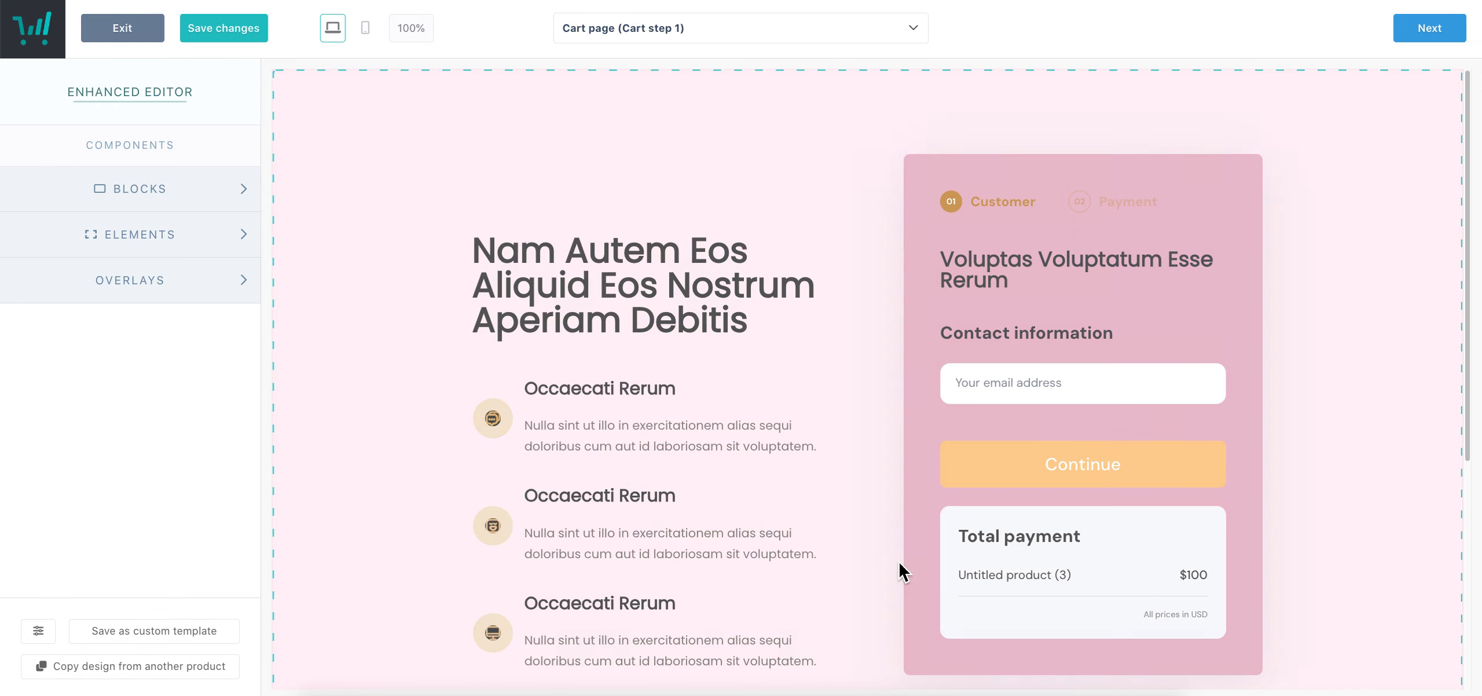
click(191, 239)
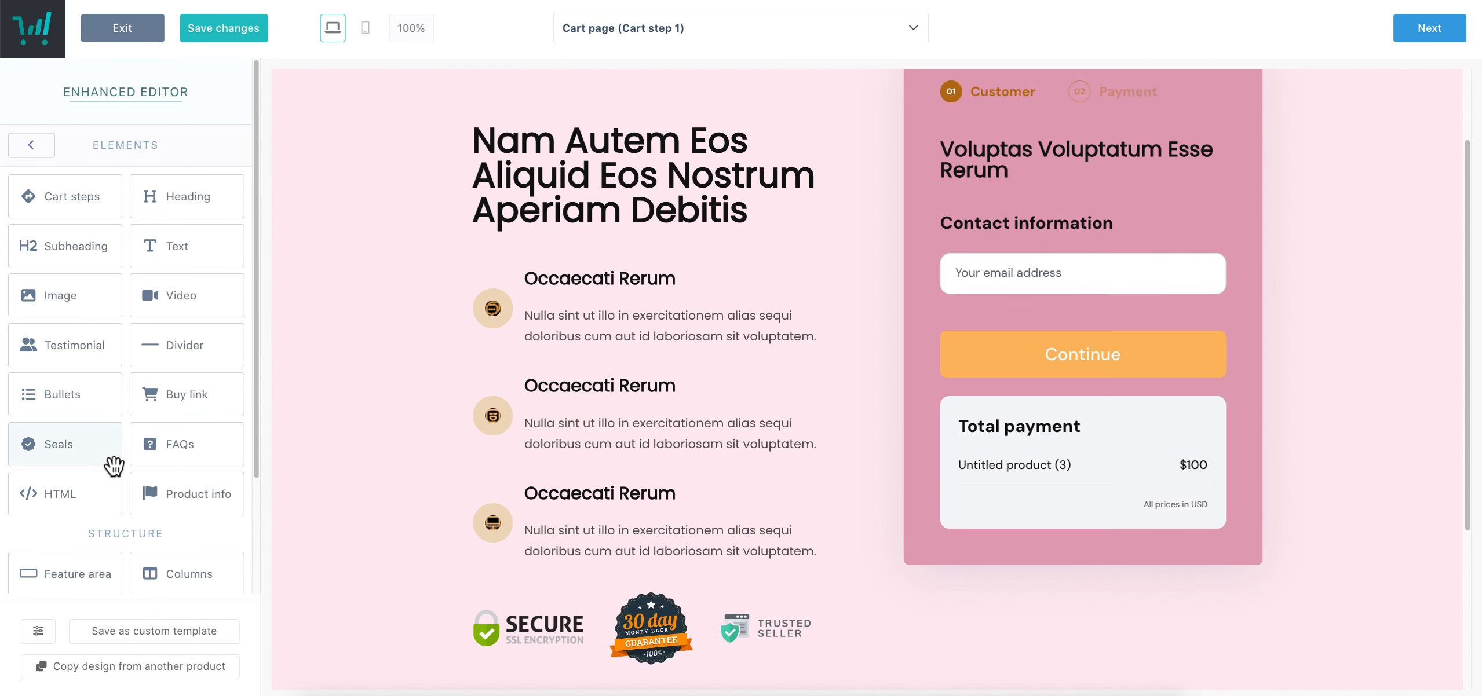
Place an Image element under the Continue button, trying a couple of library images
drag(76, 298, 1037, 486)
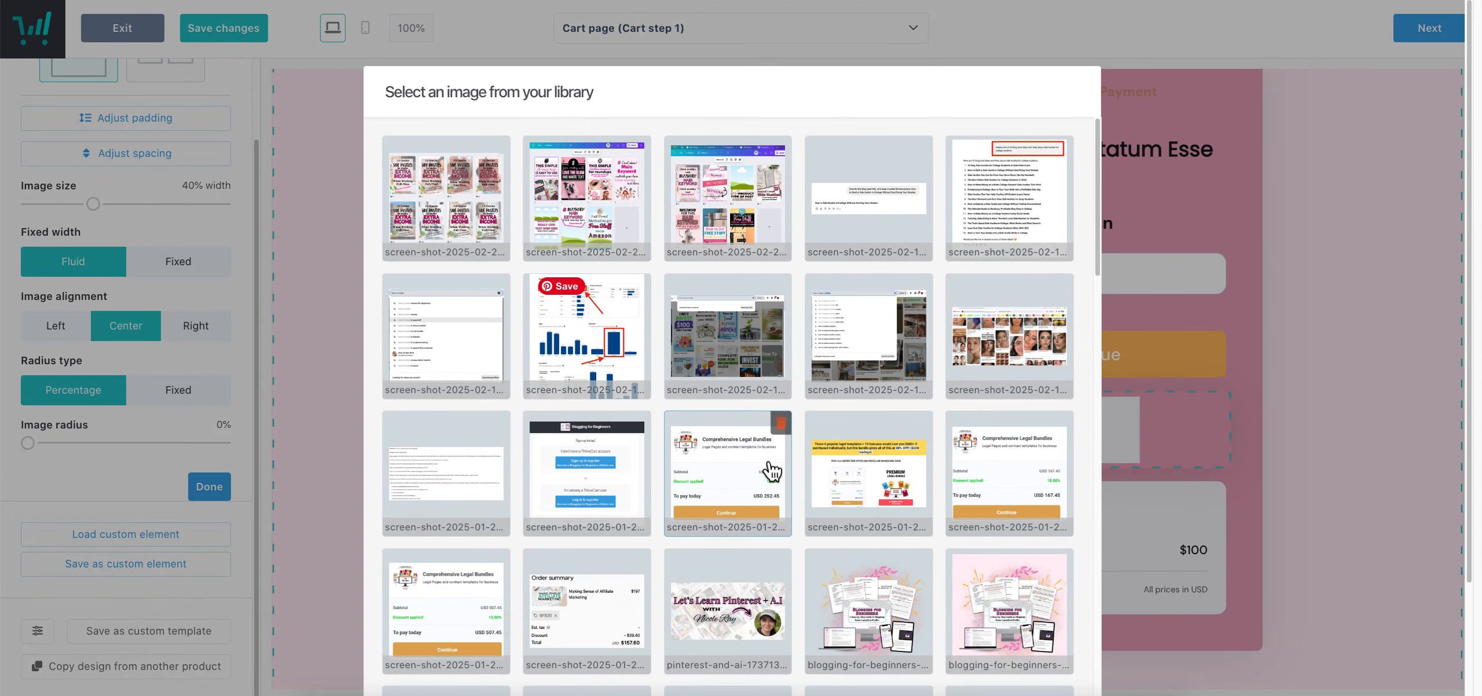
scroll(770, 457, down, 3)
click(903, 388)
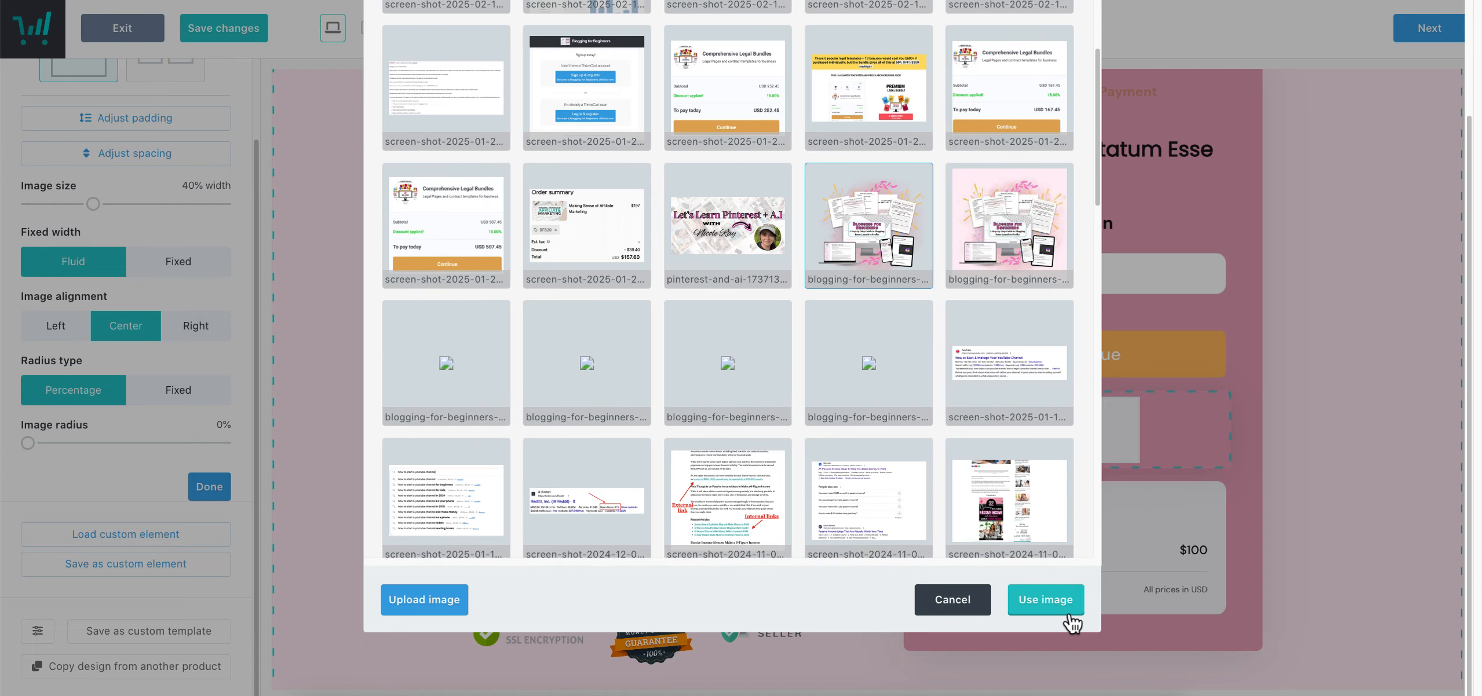
click(1049, 606)
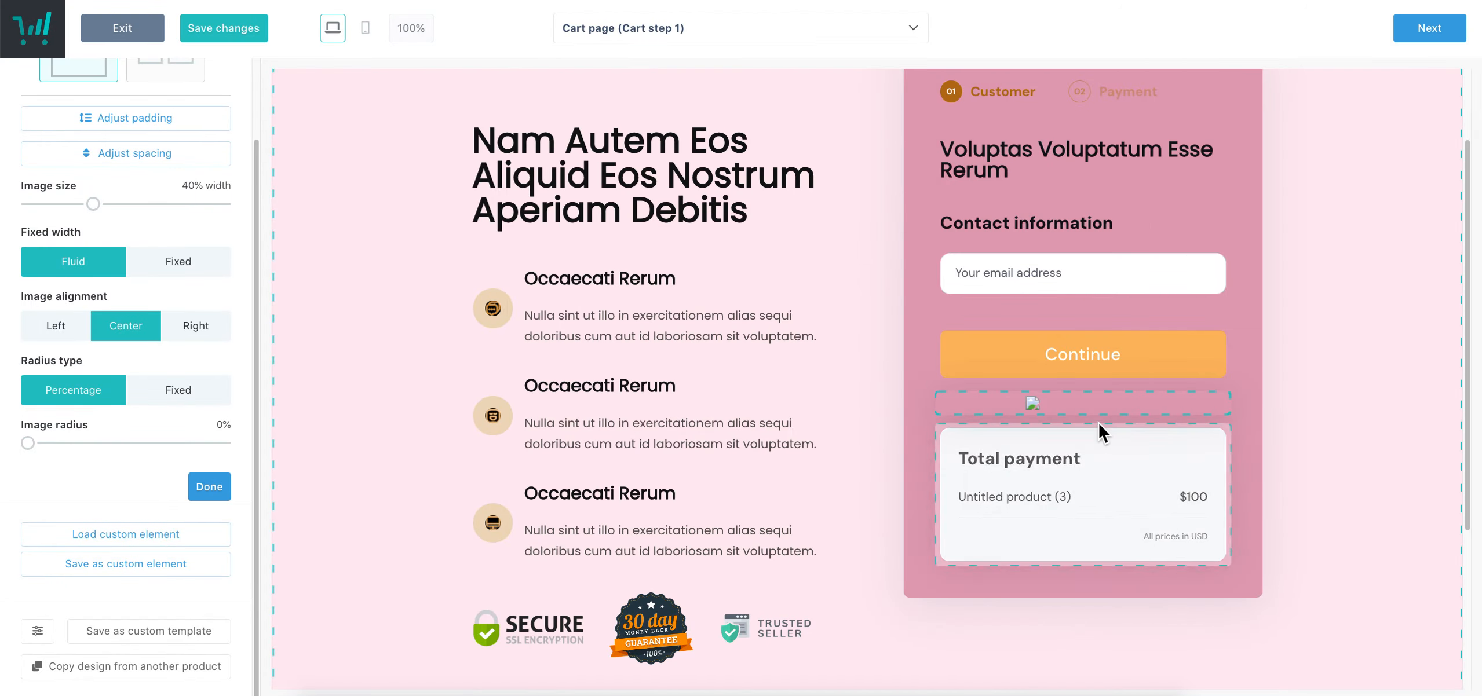
click(1085, 403)
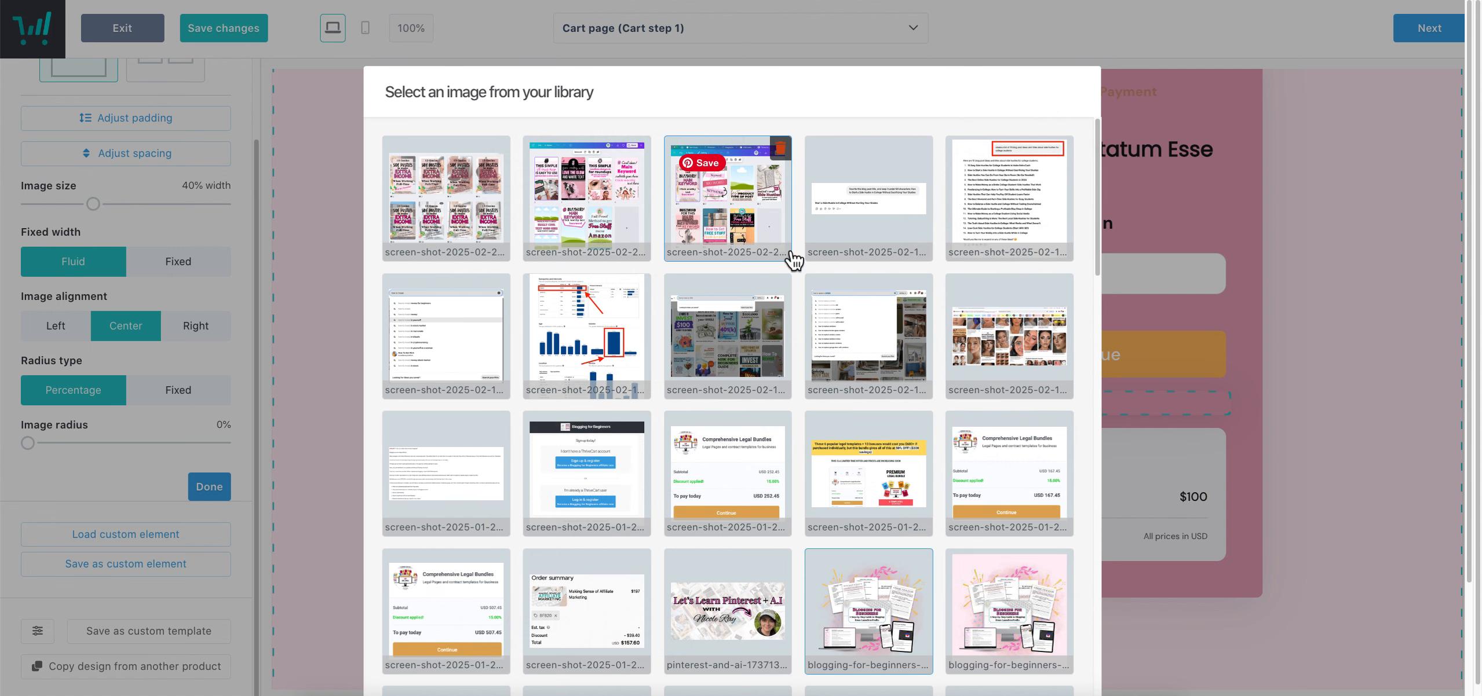
click(1033, 621)
click(1052, 603)
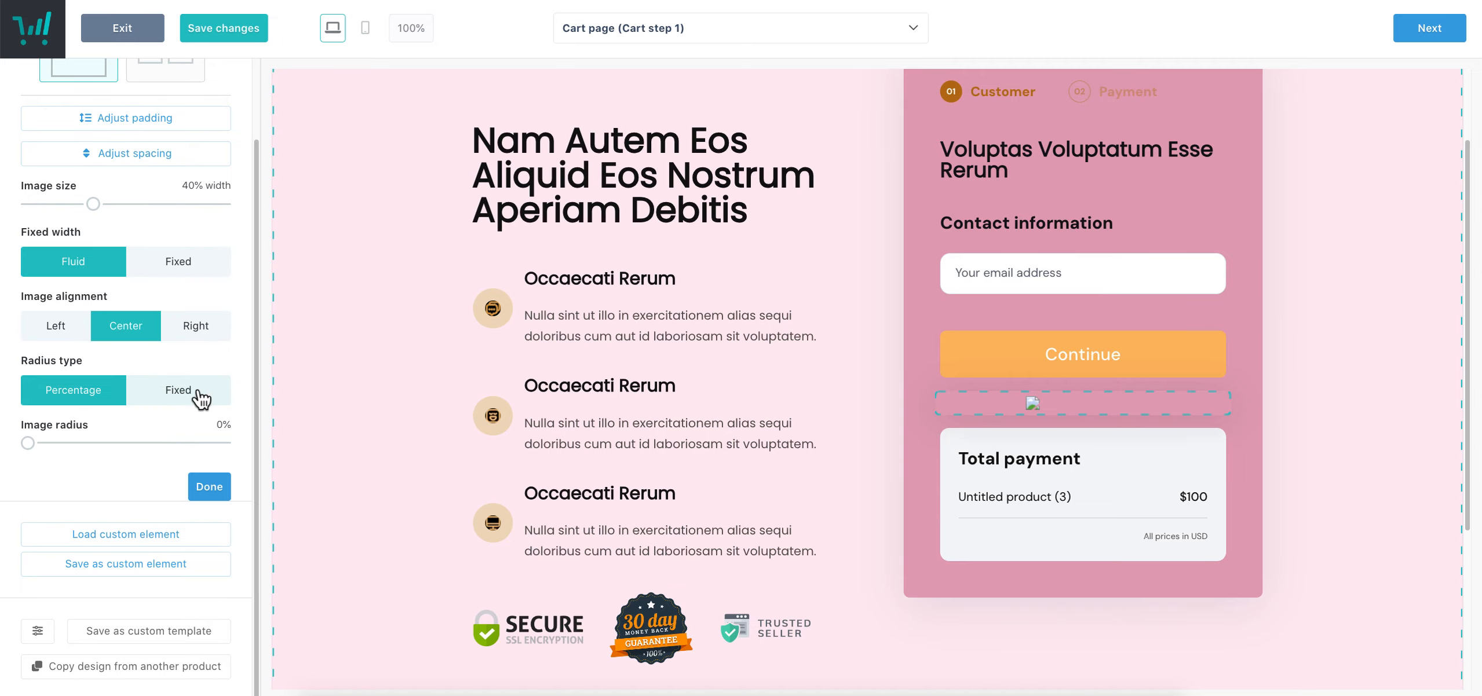
Swap in the Pinterest pin-designs collage as the full-width checkout image
click(1043, 412)
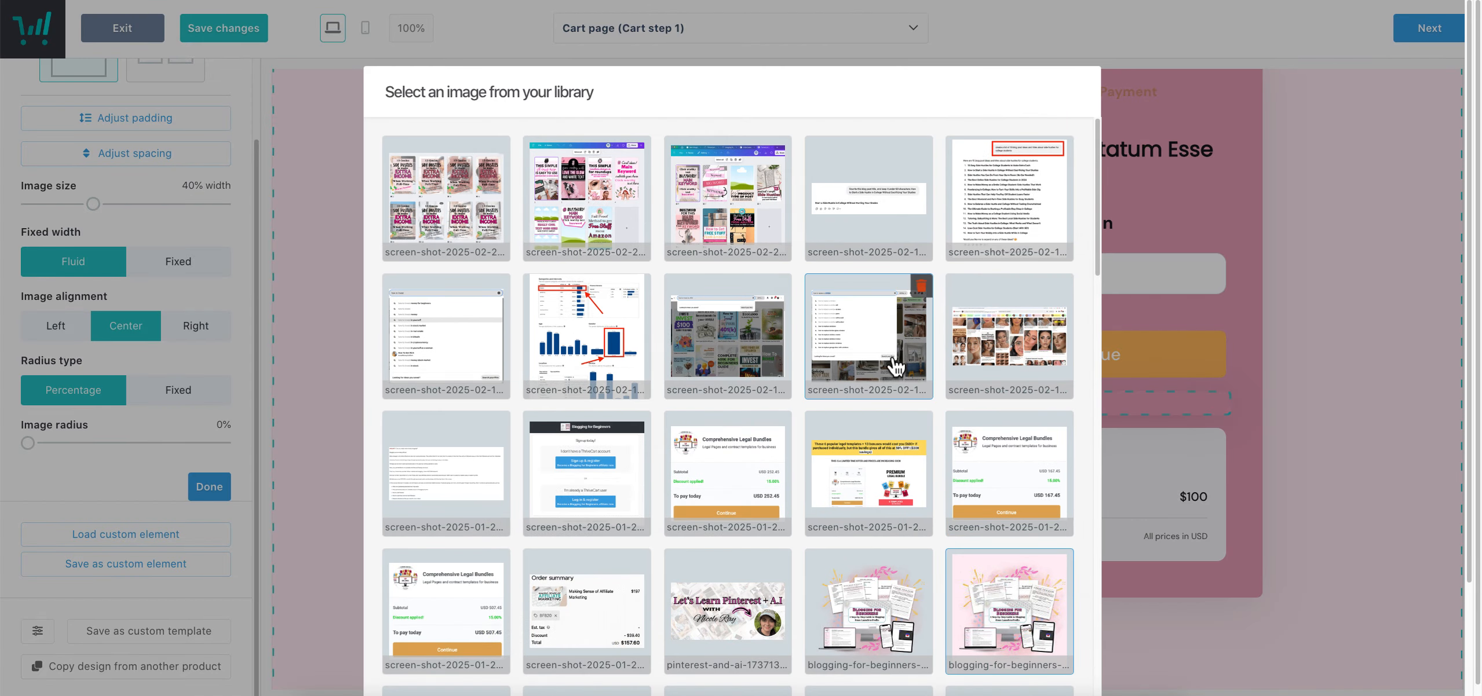
scroll(1066, 591, down, 9)
scroll(1066, 591, down, 5)
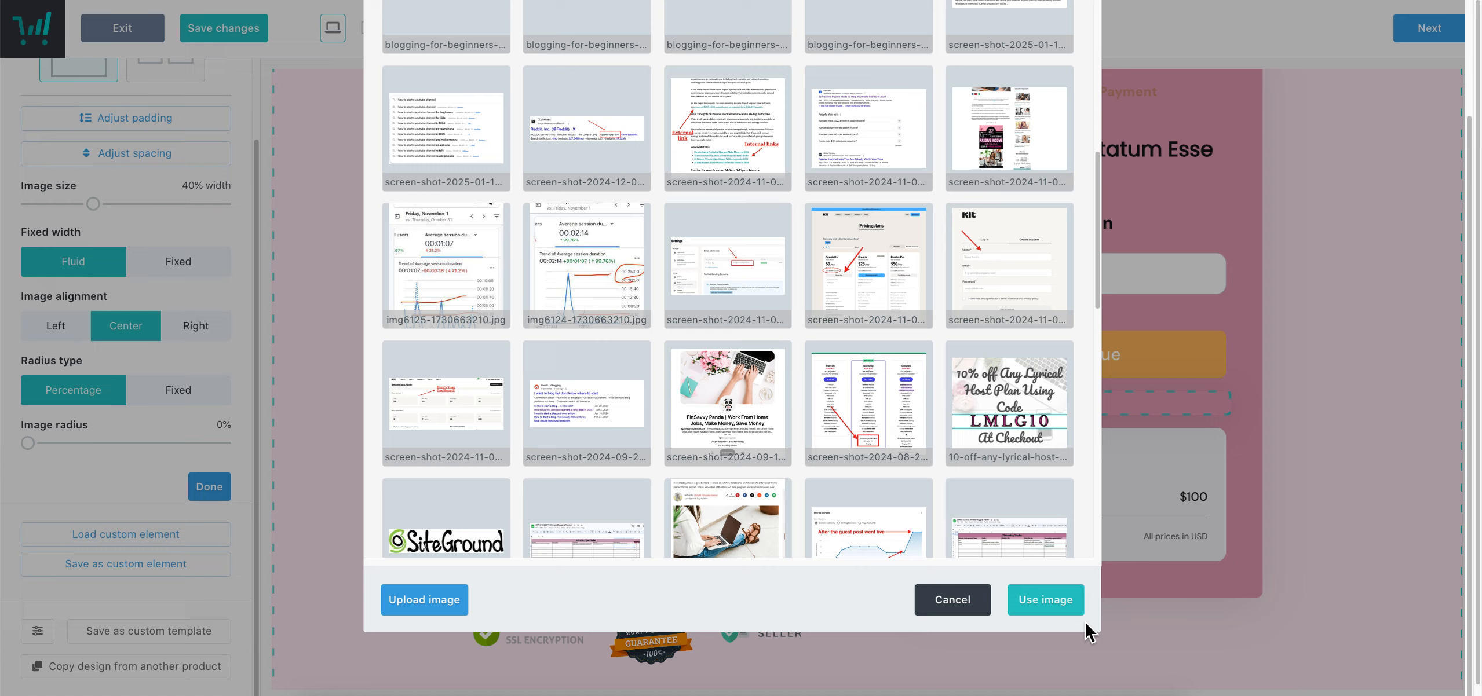
click(1046, 603)
scroll(1298, 481, down, 4)
scroll(1298, 474, up, 4)
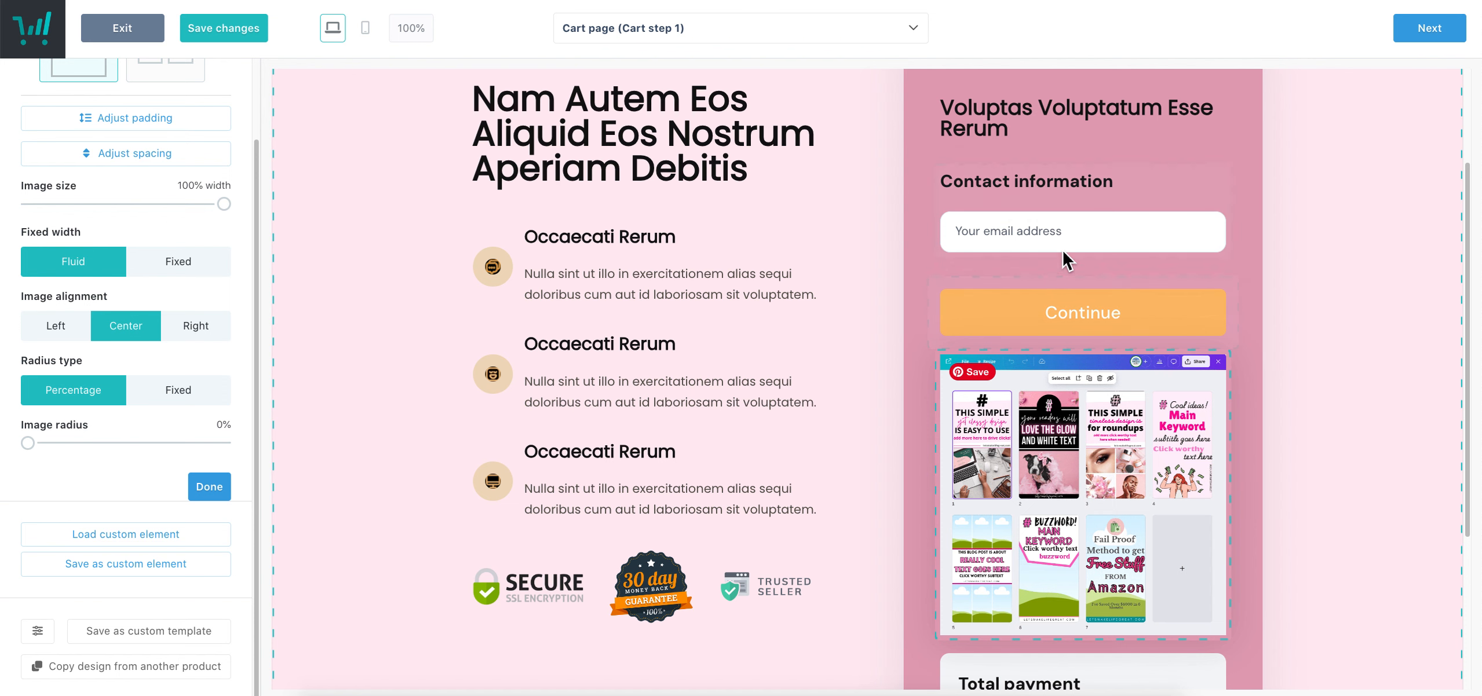
Enable the Customer name field on the Contact information form
click(1091, 231)
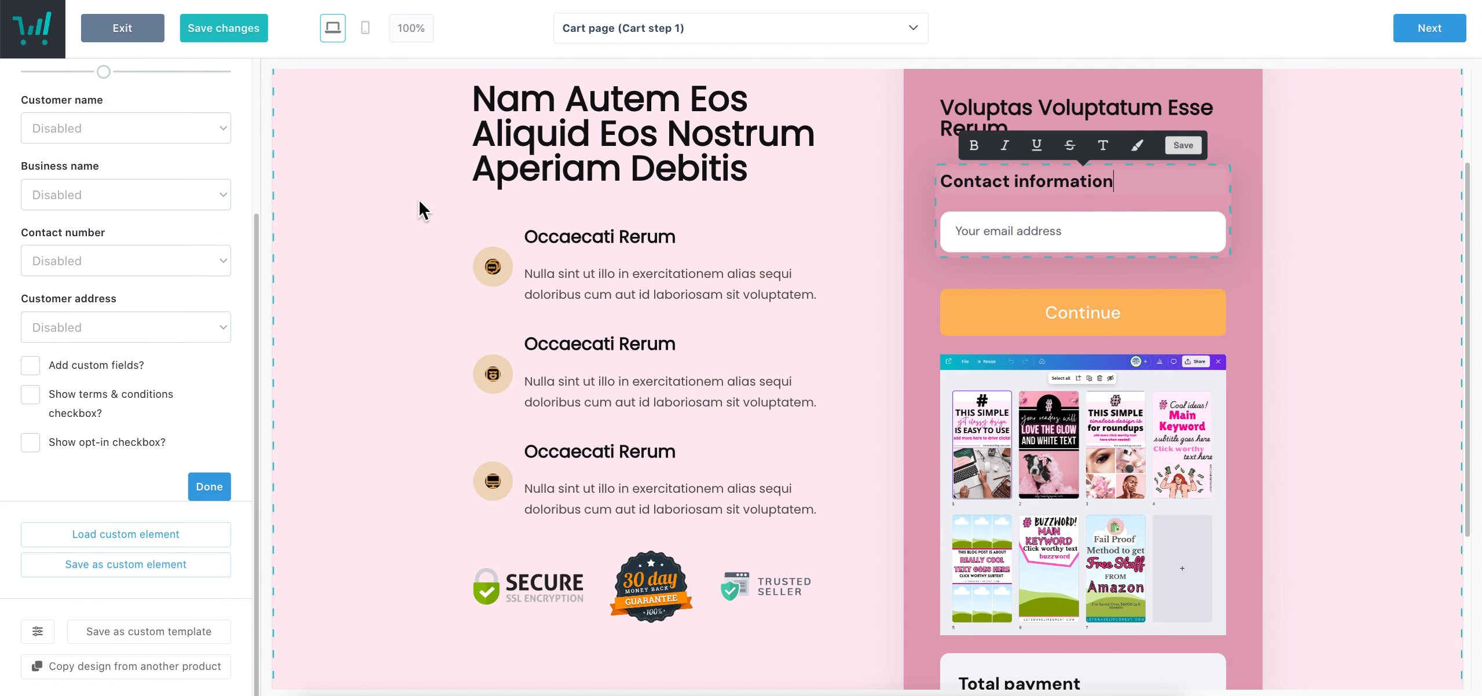
click(106, 130)
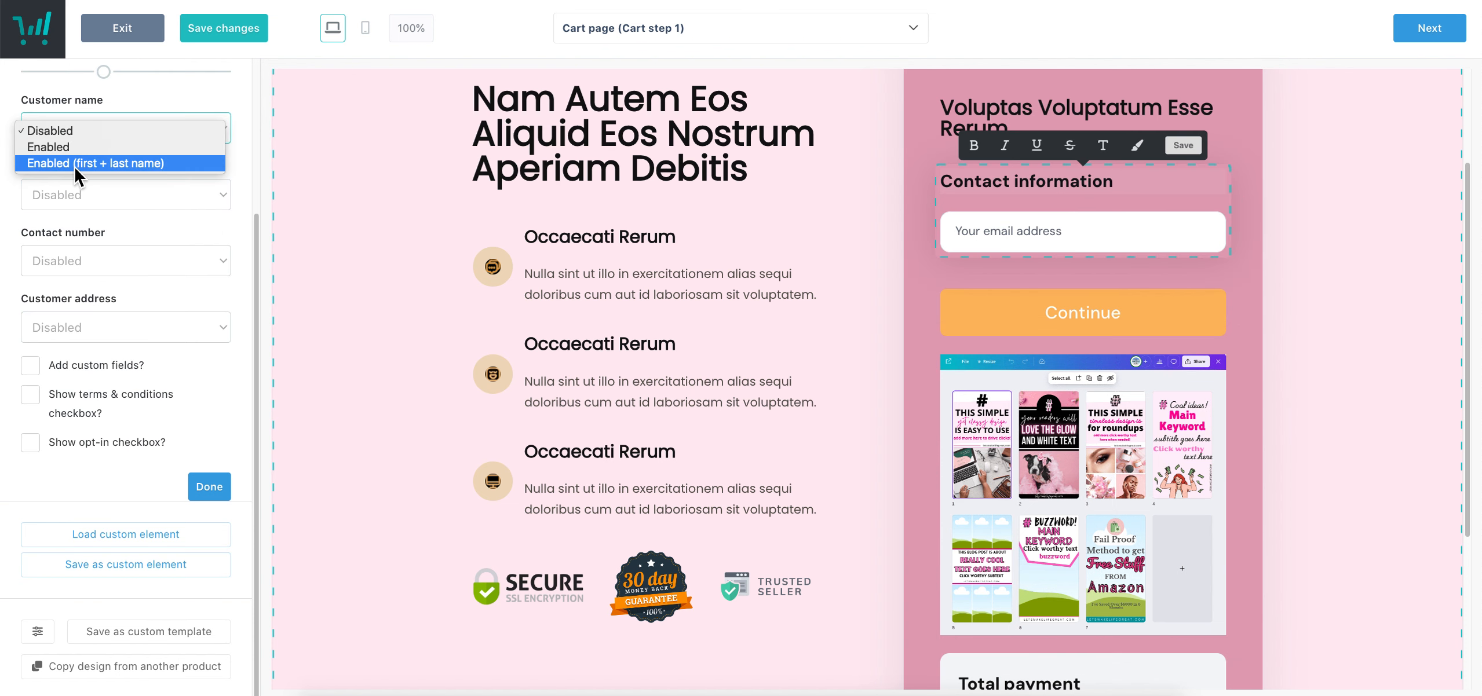
click(78, 146)
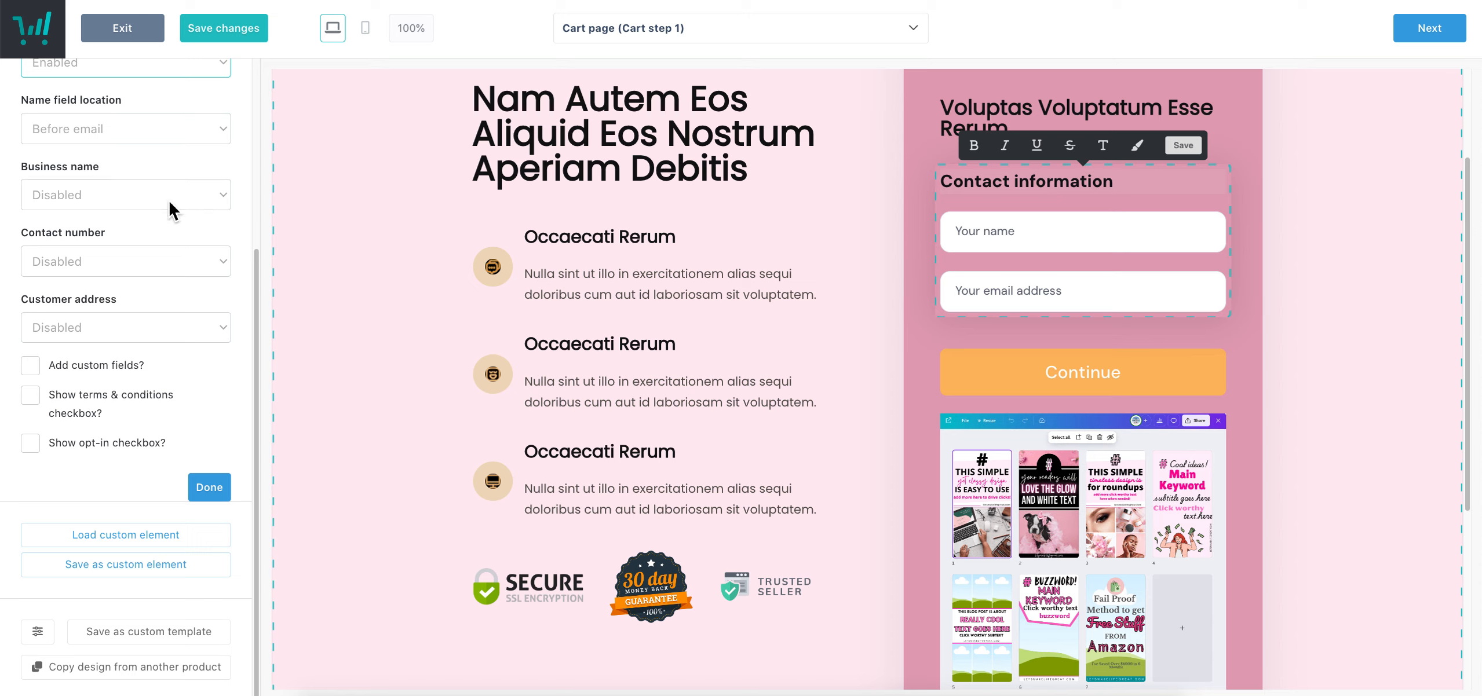
scroll(73, 211, up, 1)
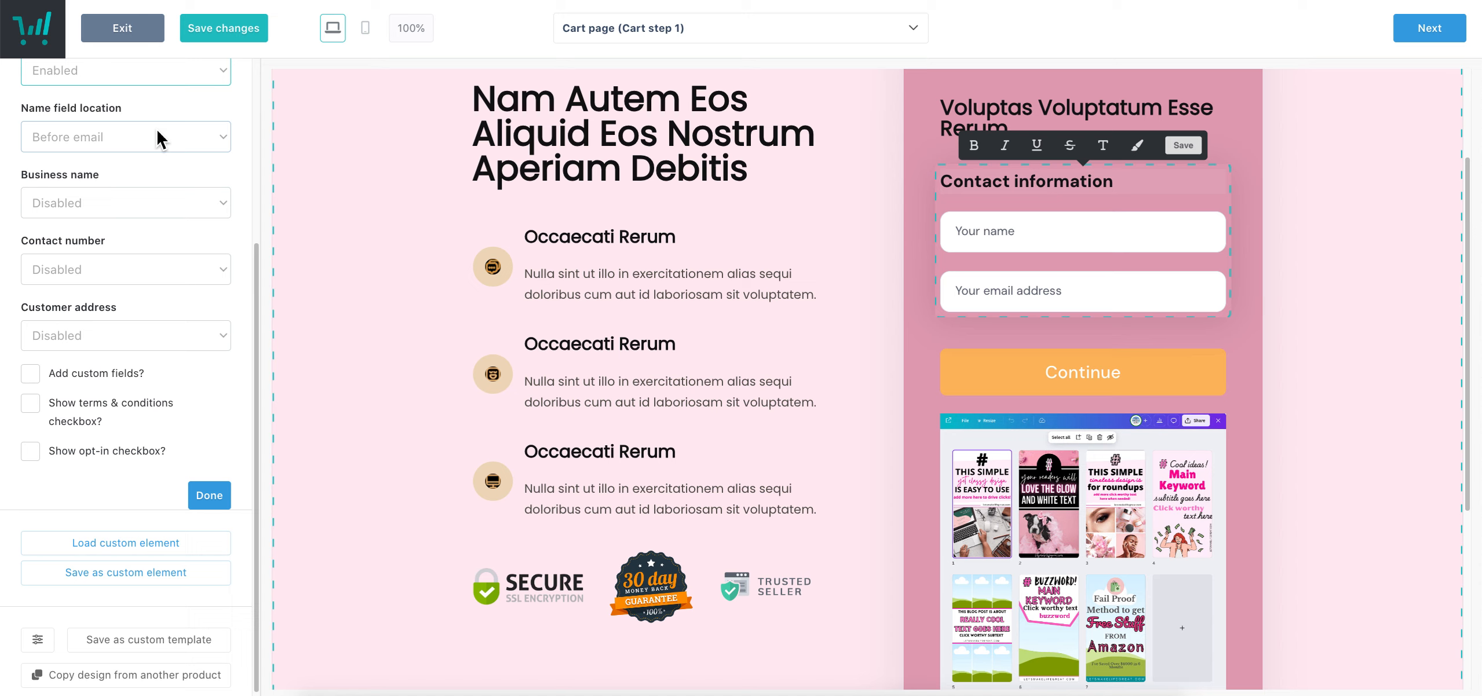
scroll(235, 336, up, 1)
scroll(234, 342, up, 2)
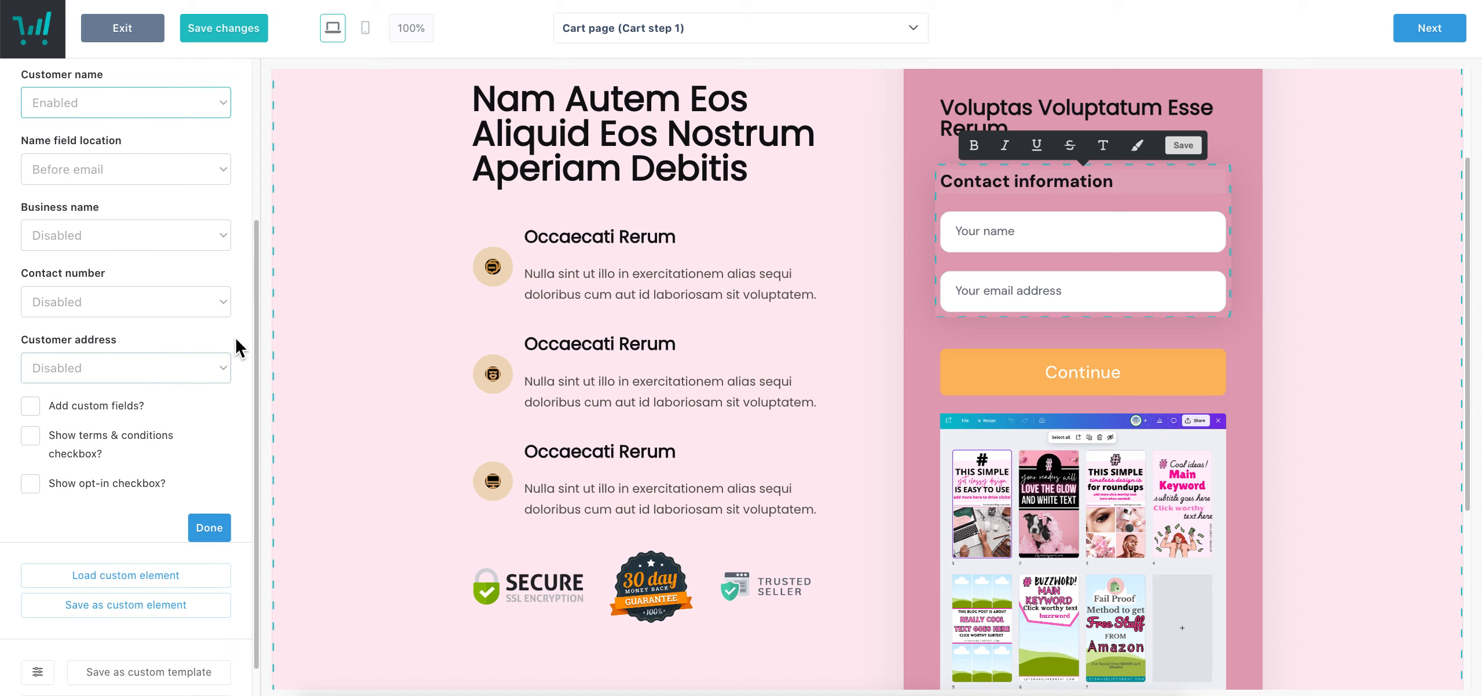
Try full billing address collection, then turn customer address off
click(161, 382)
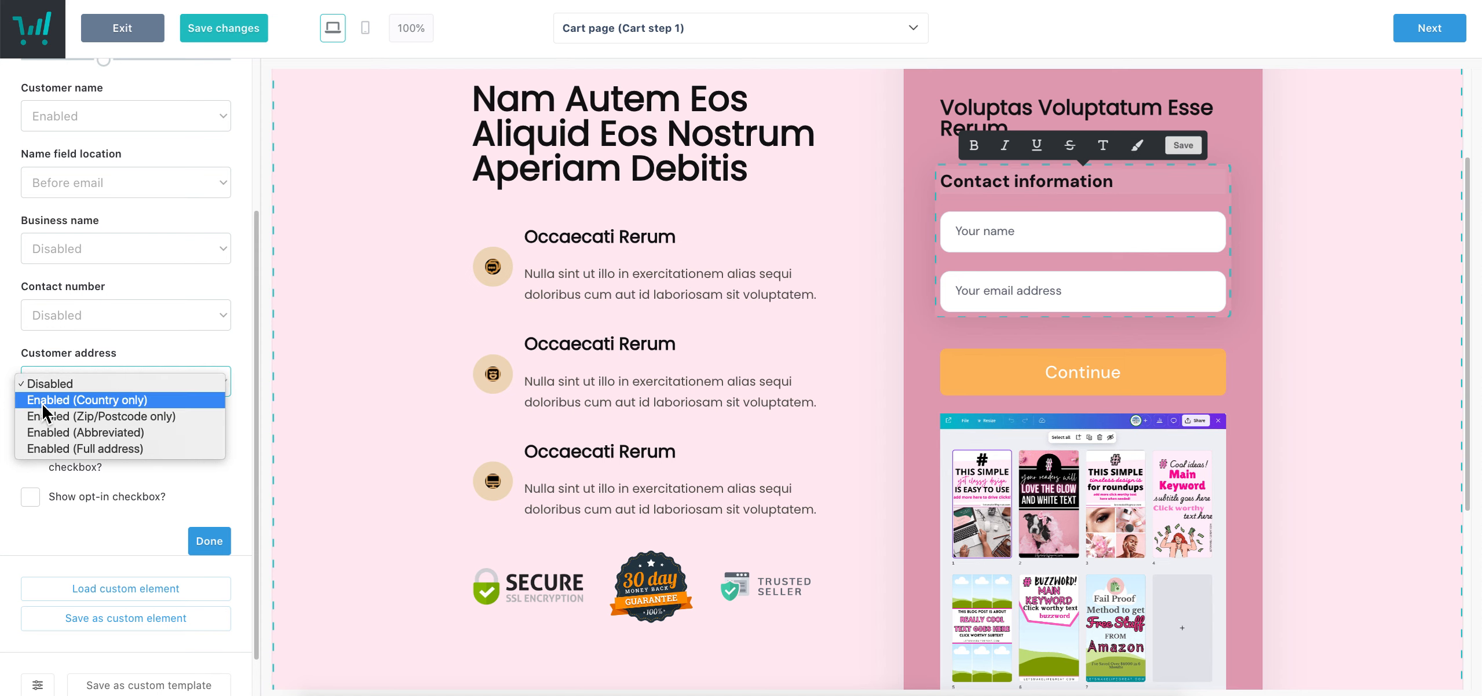
click(63, 448)
scroll(1170, 119, down, 4)
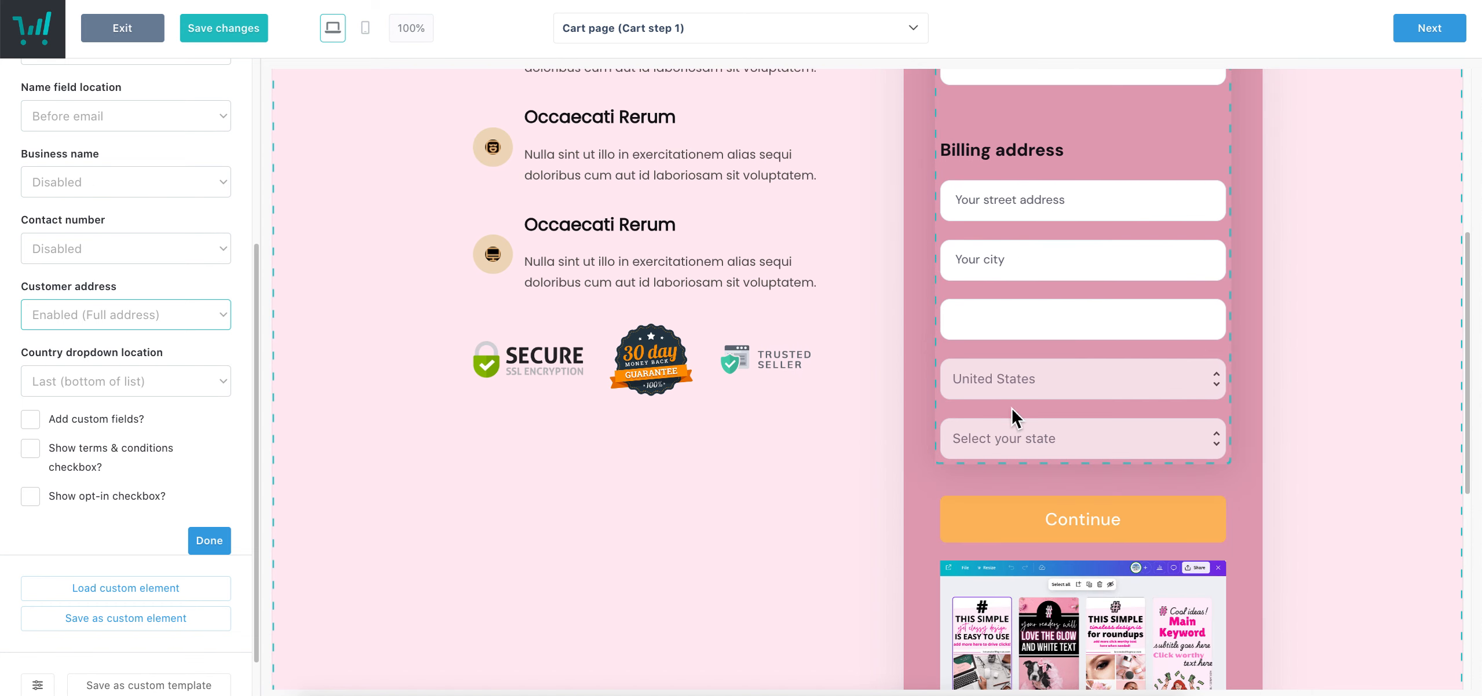
click(81, 313)
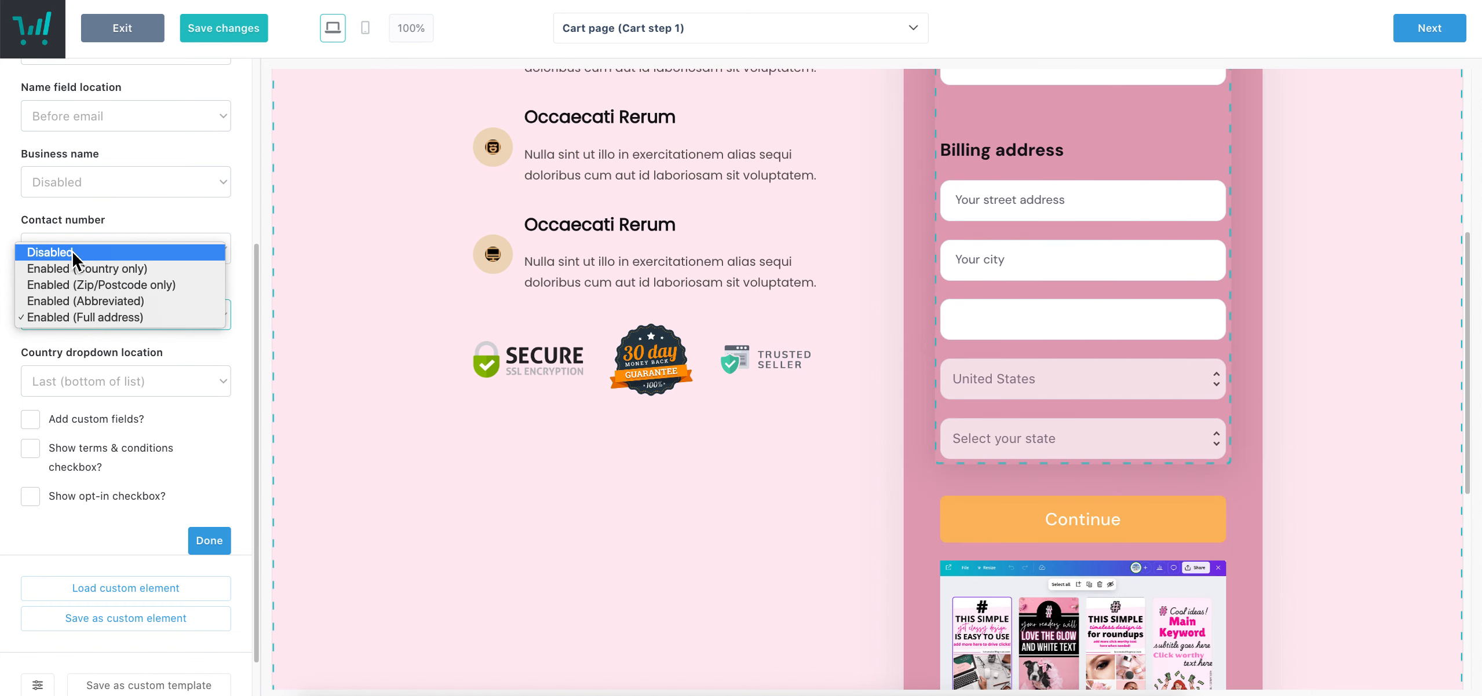
click(73, 256)
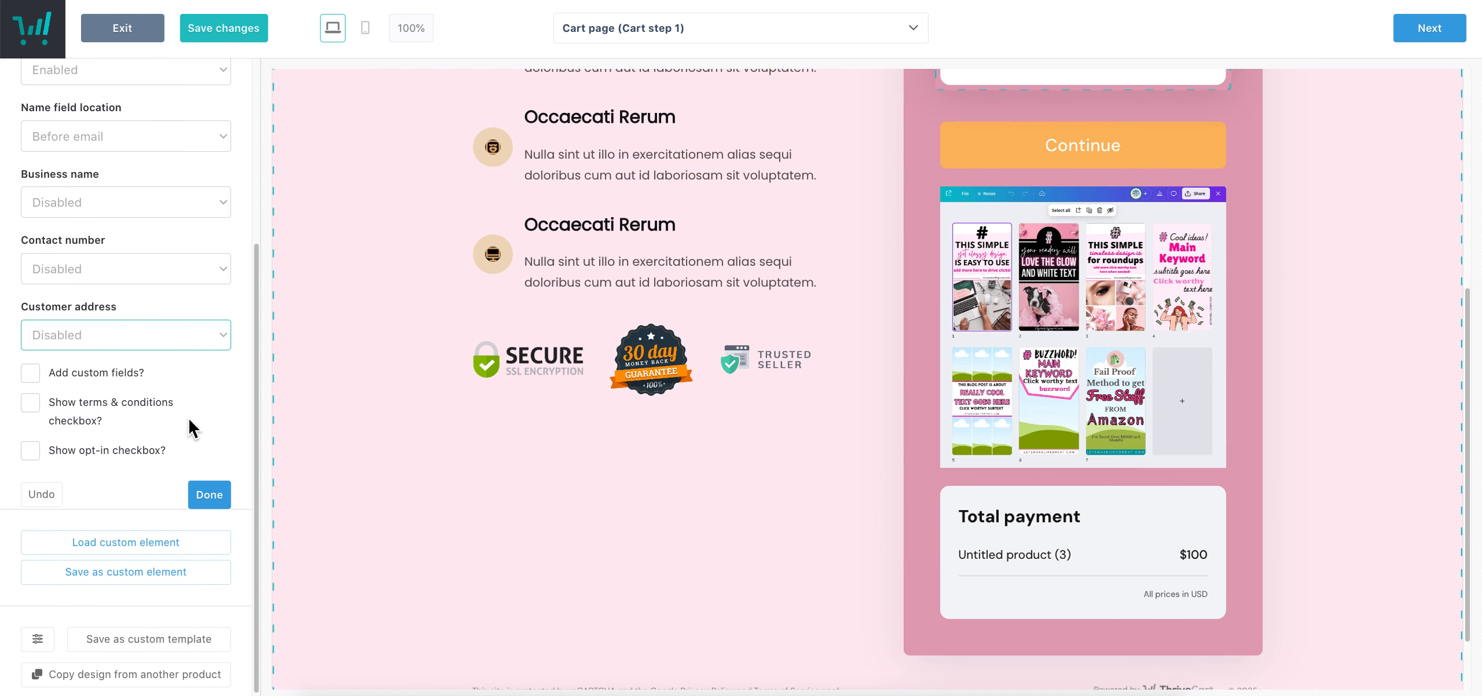
Try enabling custom fields, cancel their setup, and leave them disabled
click(145, 377)
click(110, 375)
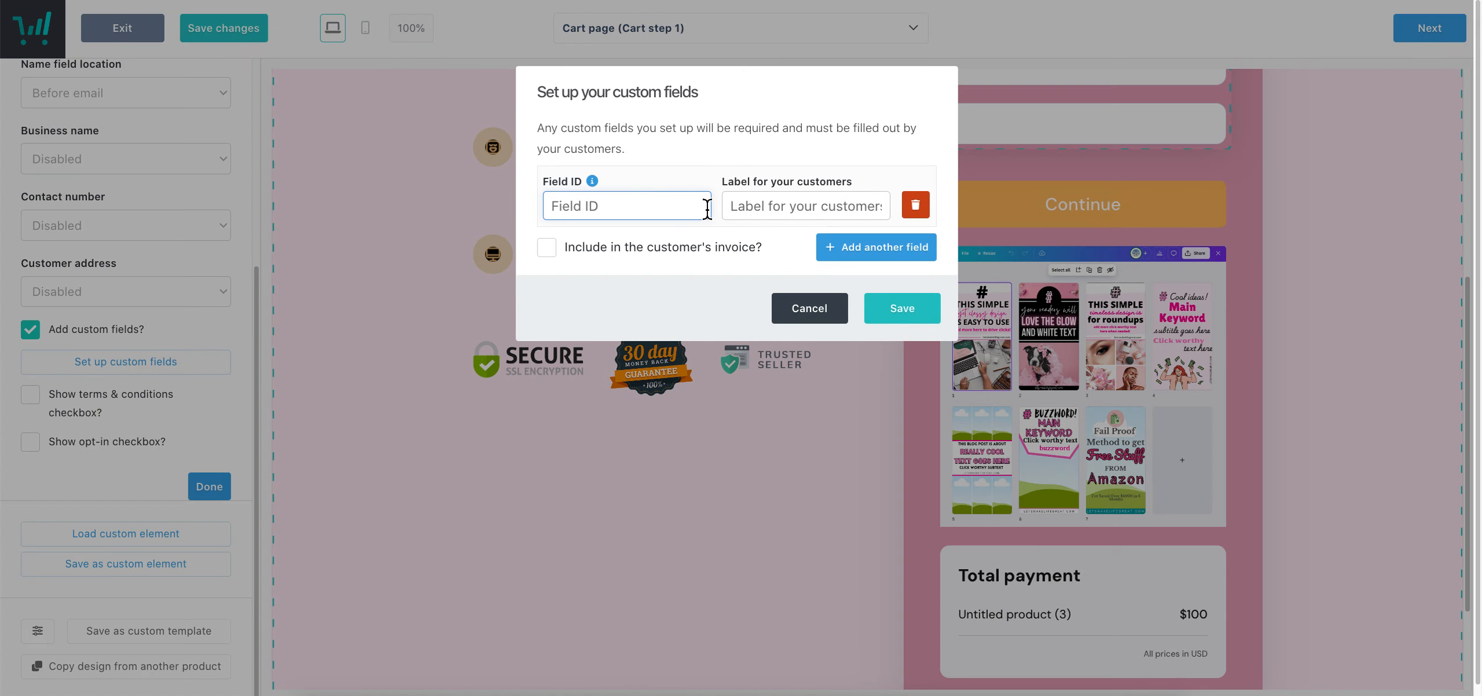
click(823, 312)
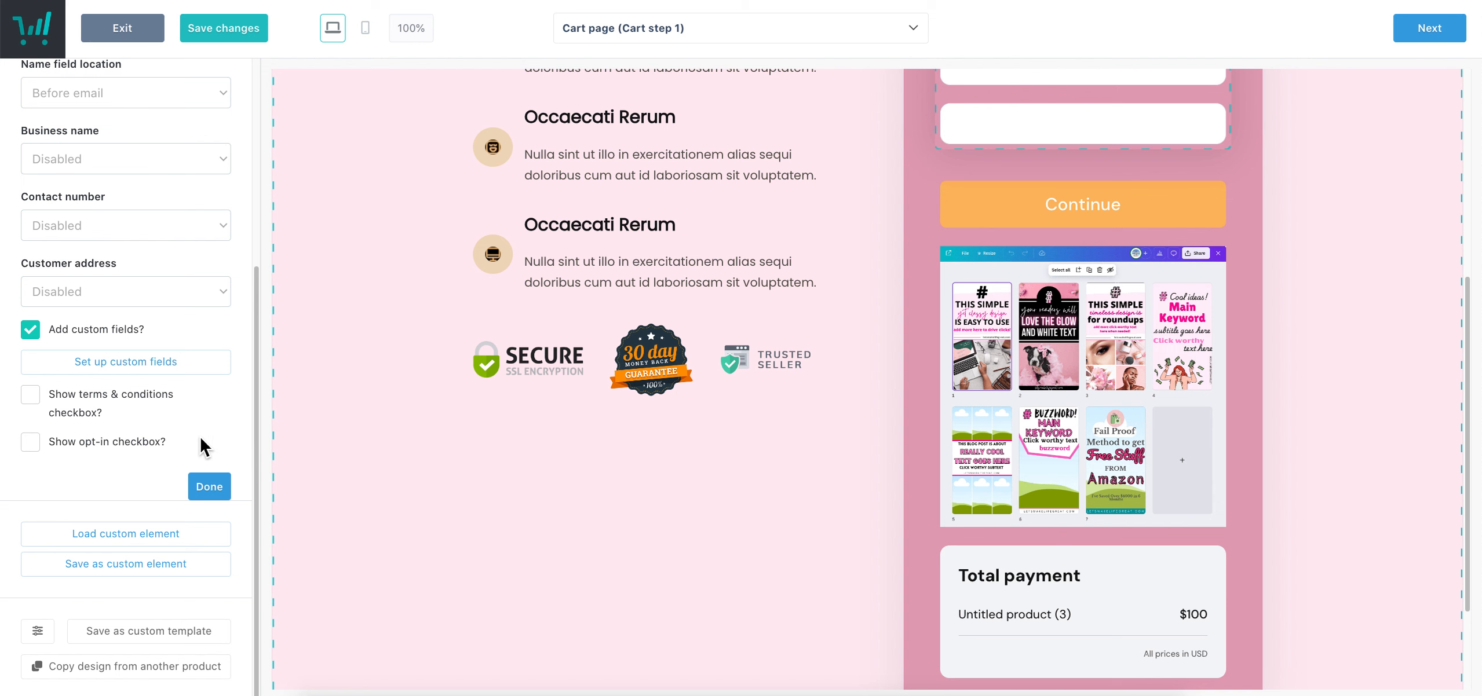
click(30, 329)
scroll(1245, 457, up, 6)
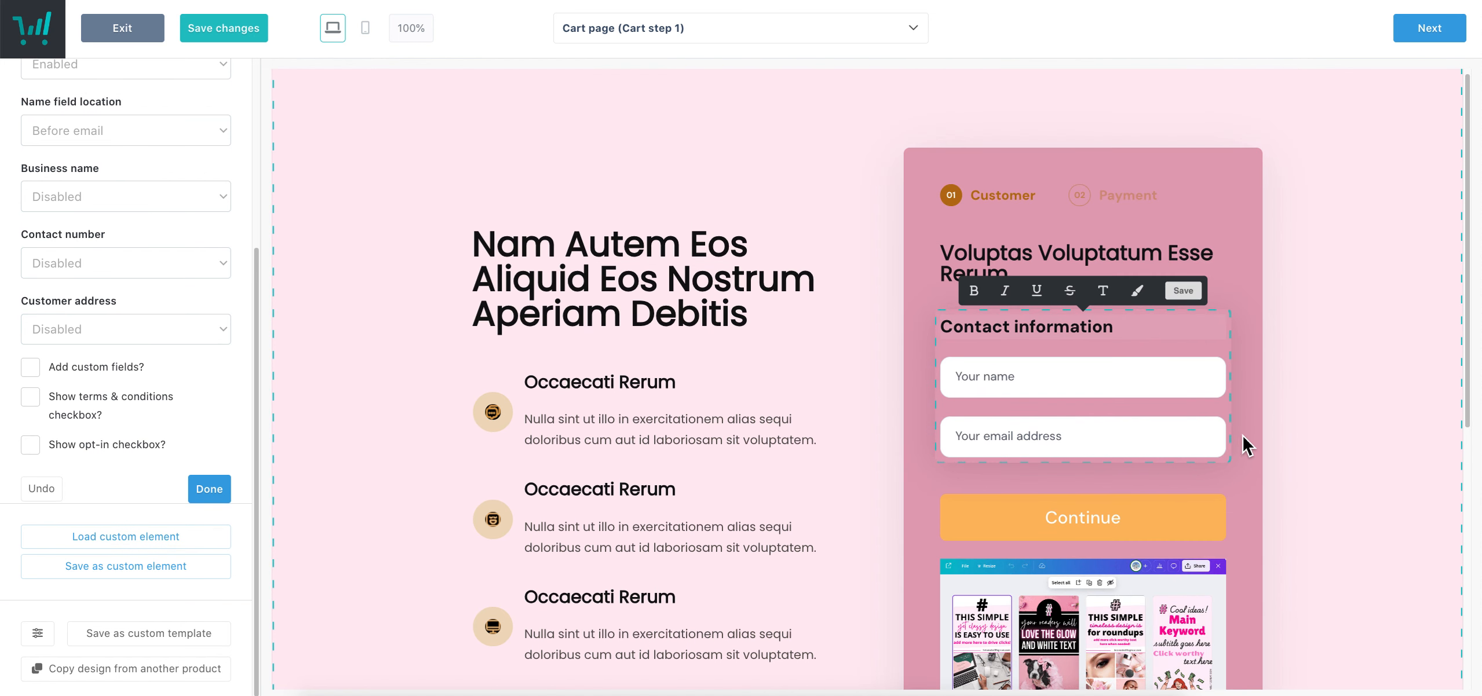
scroll(214, 406, up, 3)
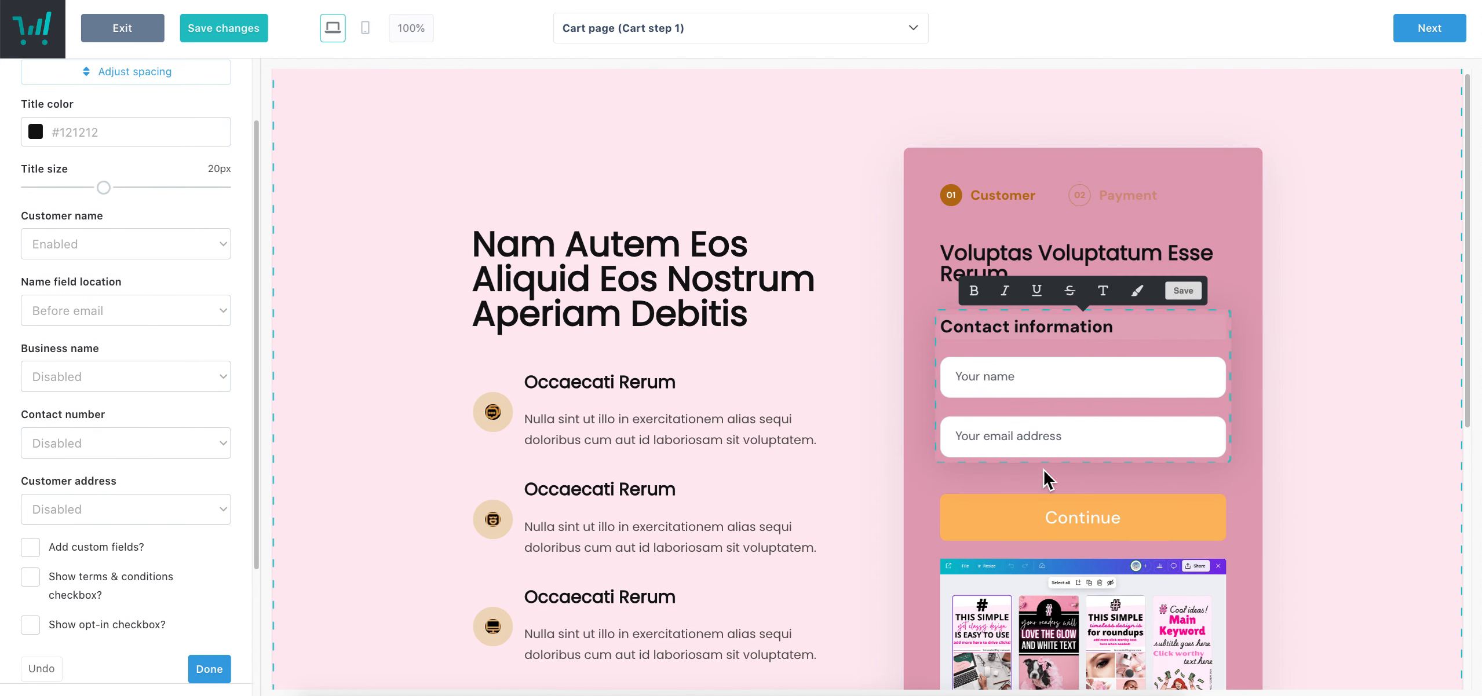
scroll(162, 429, up, 2)
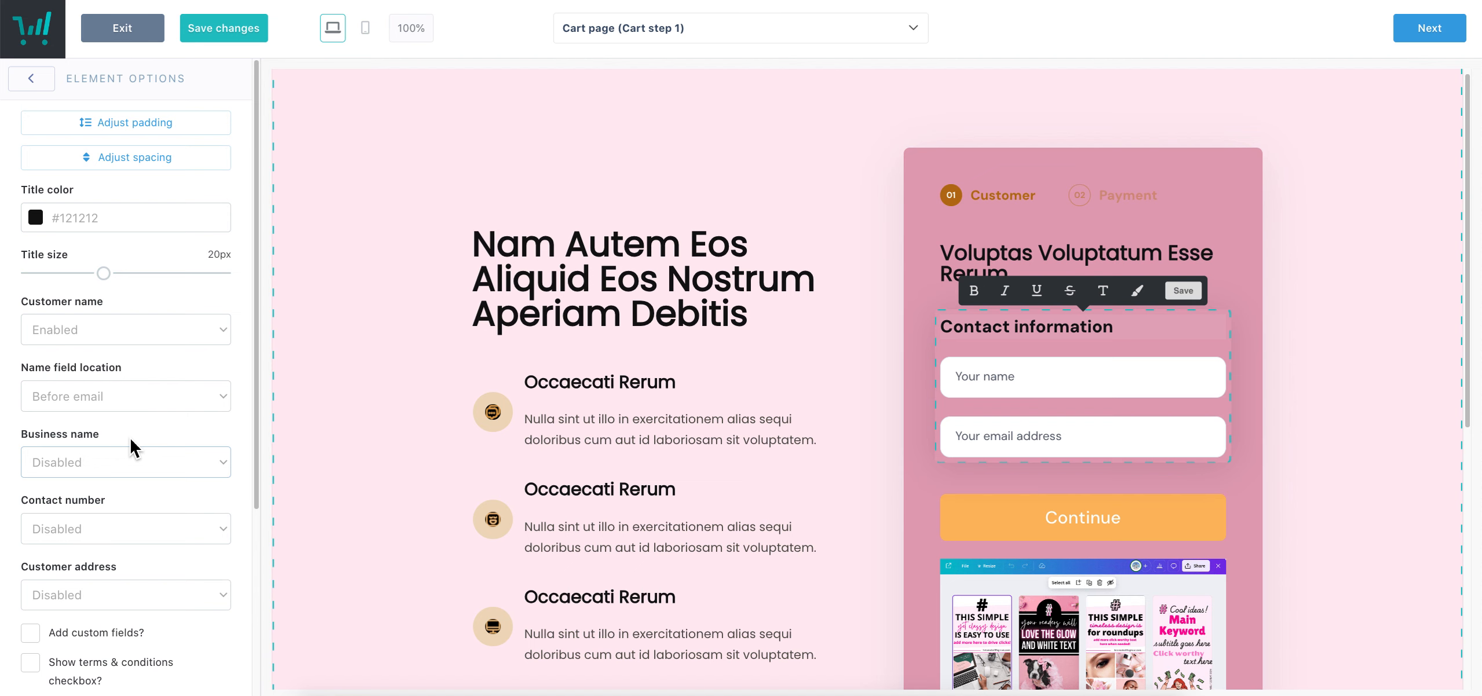
scroll(205, 550, down, 4)
click(208, 498)
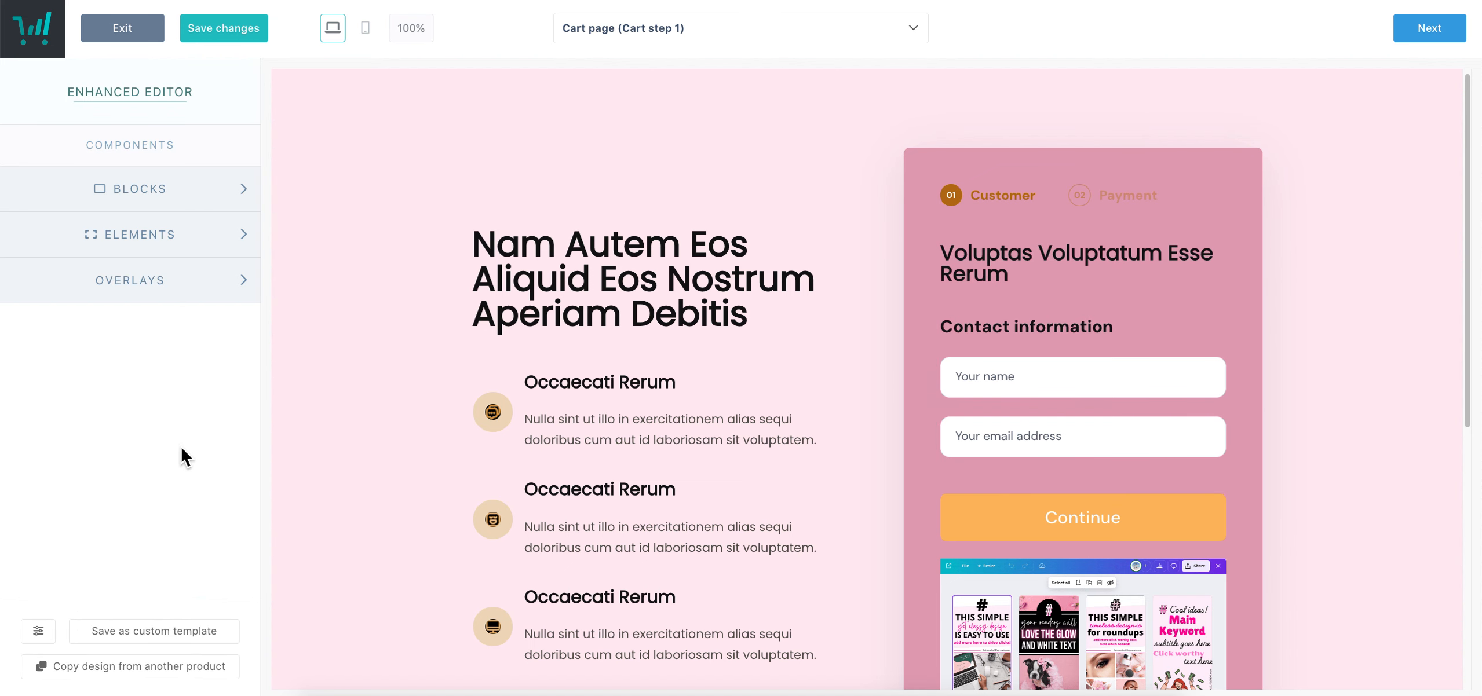
Look at the cart's payment step, then switch the editor to the Success page
click(732, 36)
click(731, 120)
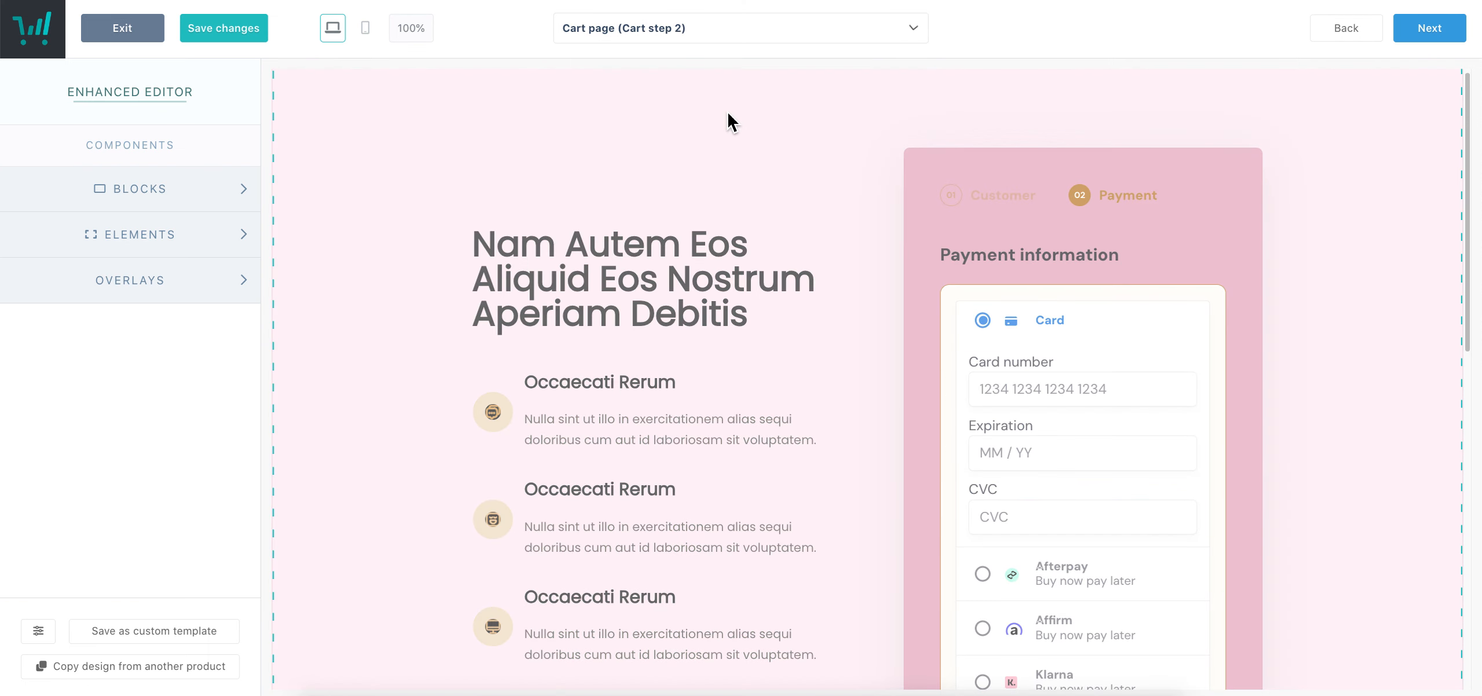
scroll(1256, 447, down, 3)
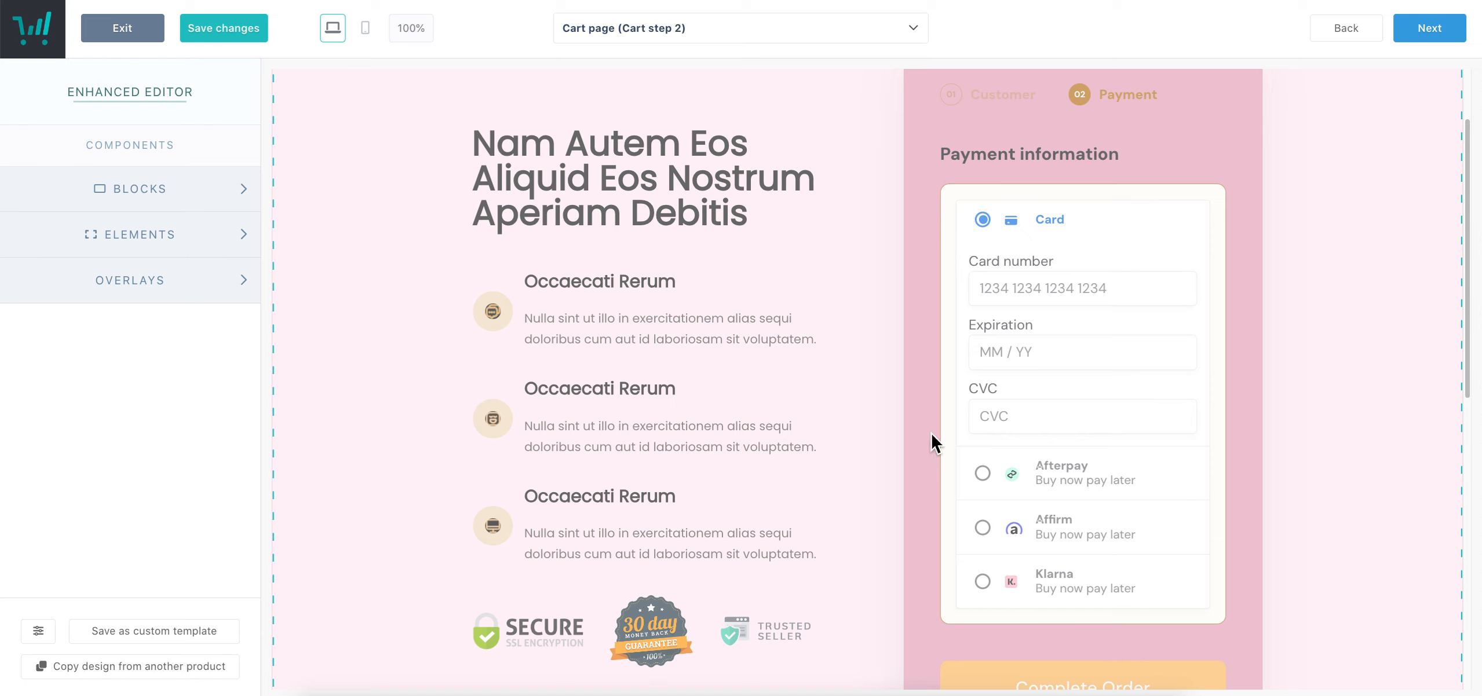
scroll(1090, 438, down, 5)
scroll(1091, 439, up, 8)
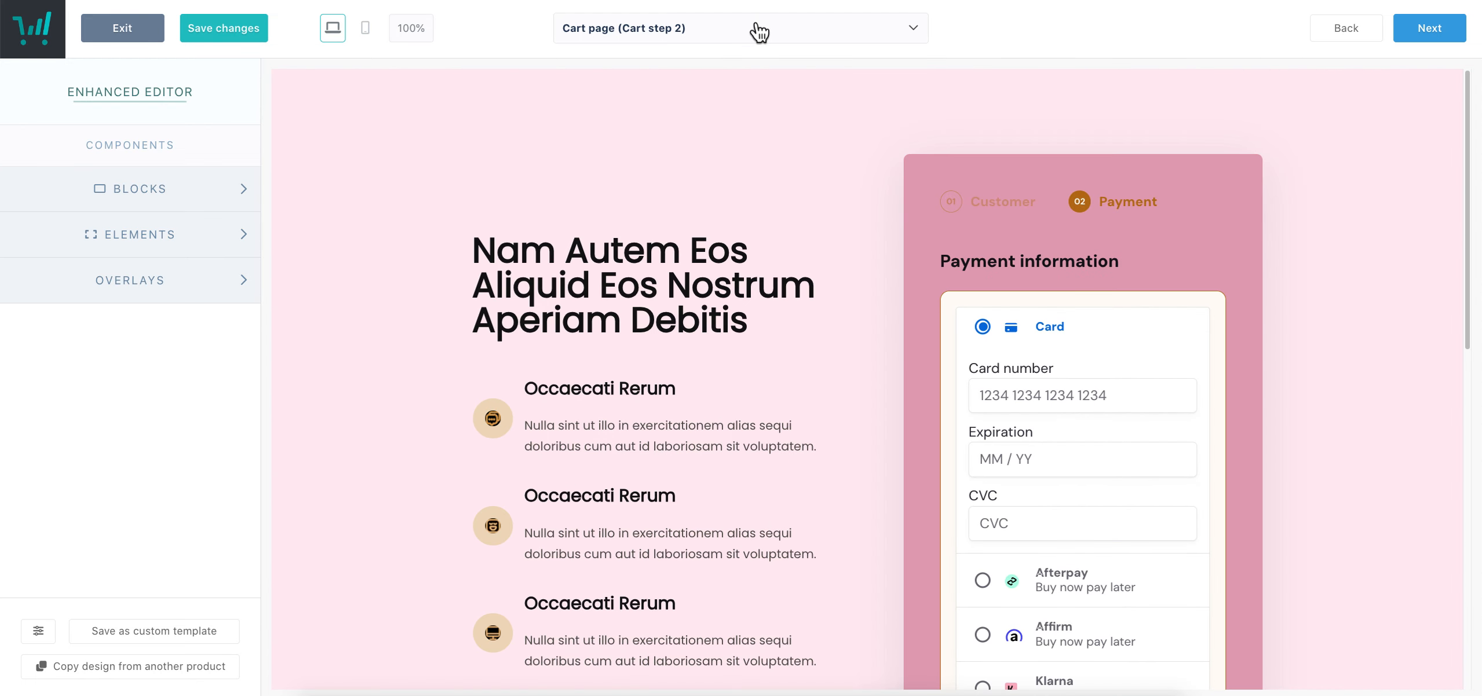
click(636, 38)
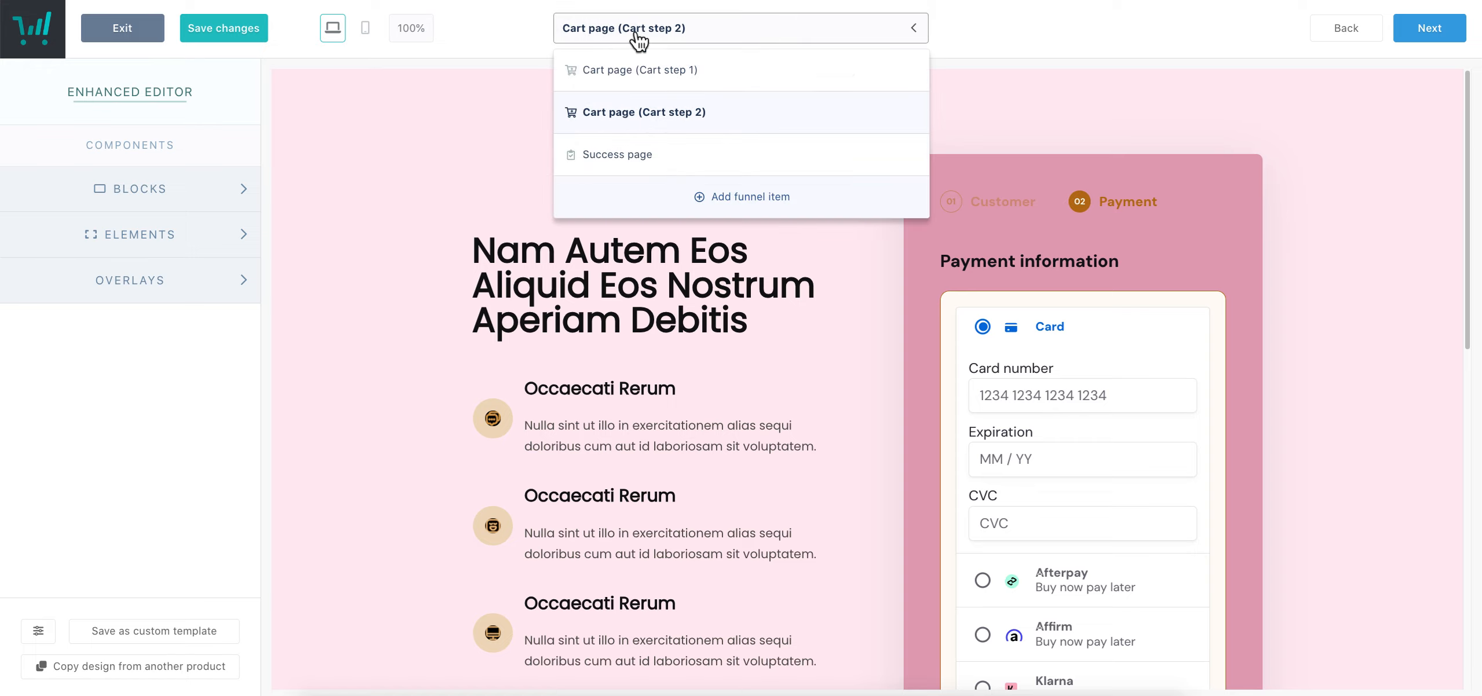
click(640, 155)
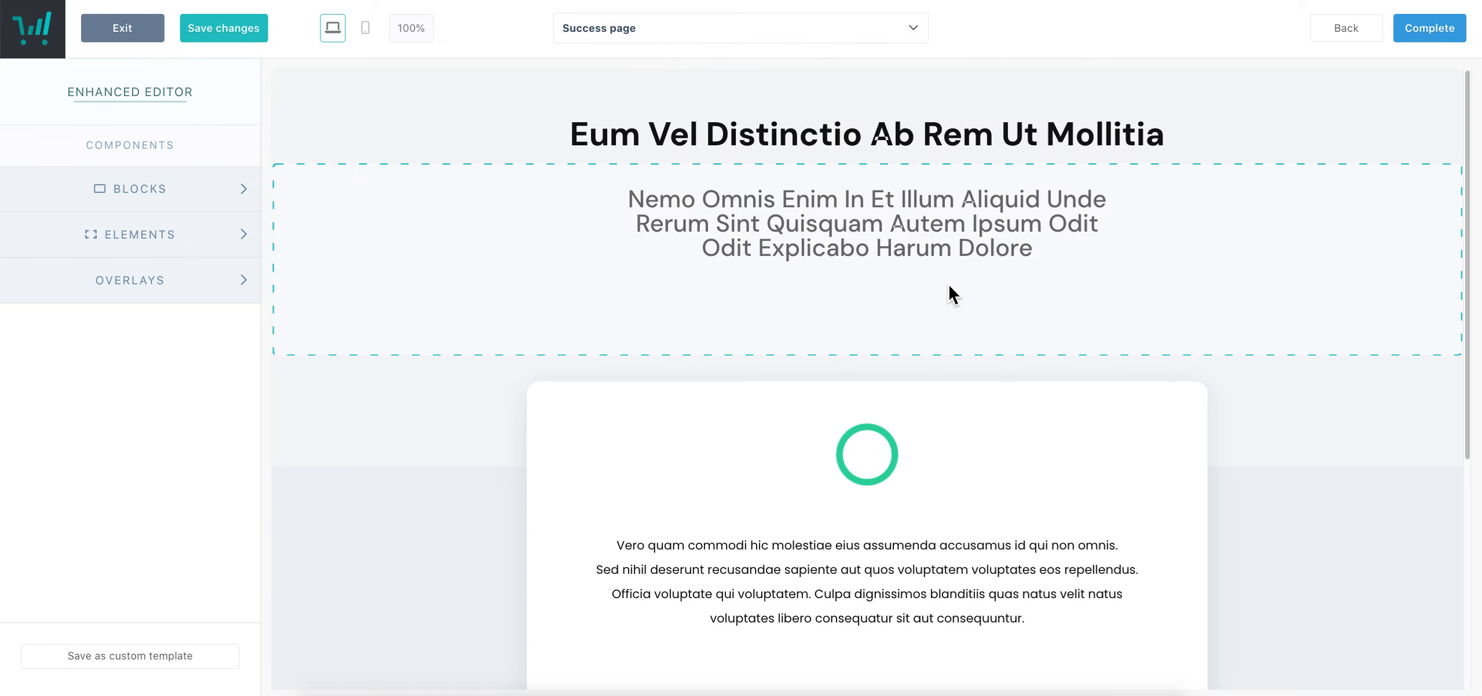
Inspect the order confirmation block and the Download PDF and Contact support button settings
scroll(1358, 365, down, 6)
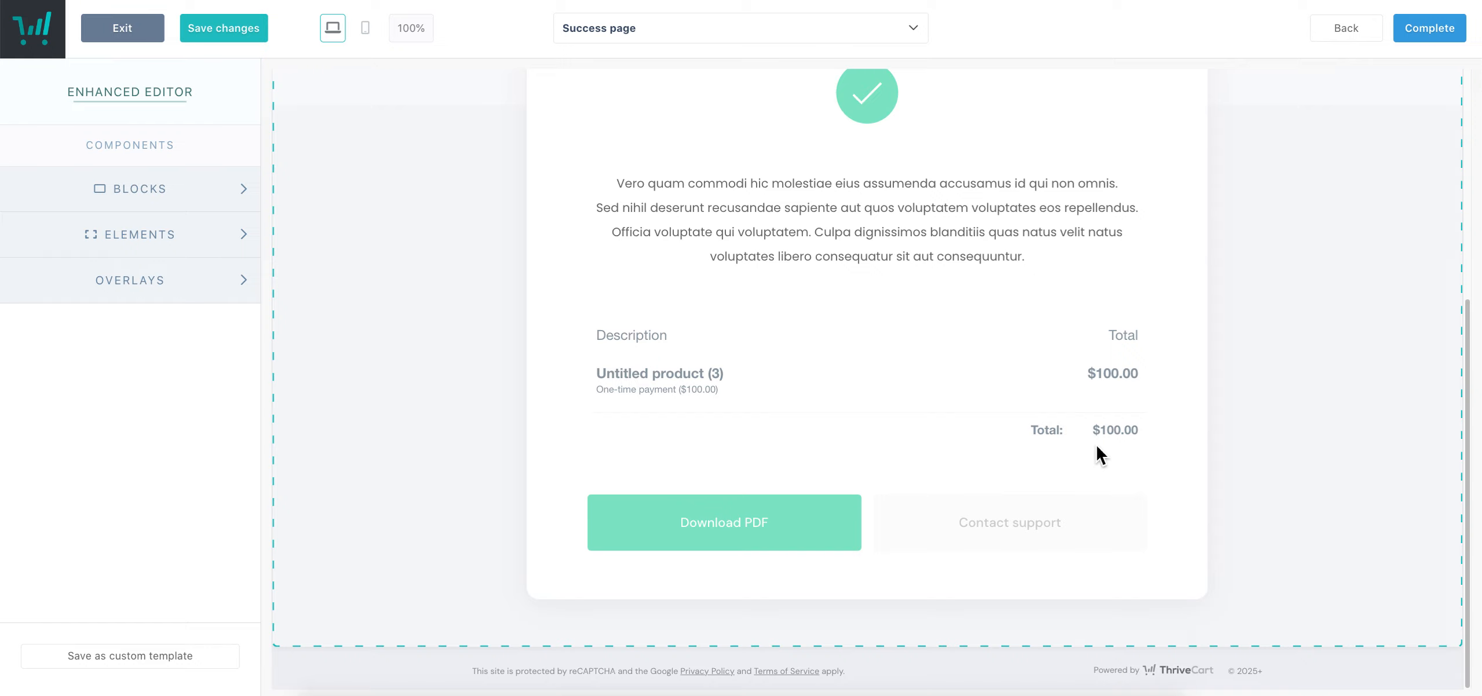
click(806, 491)
click(723, 528)
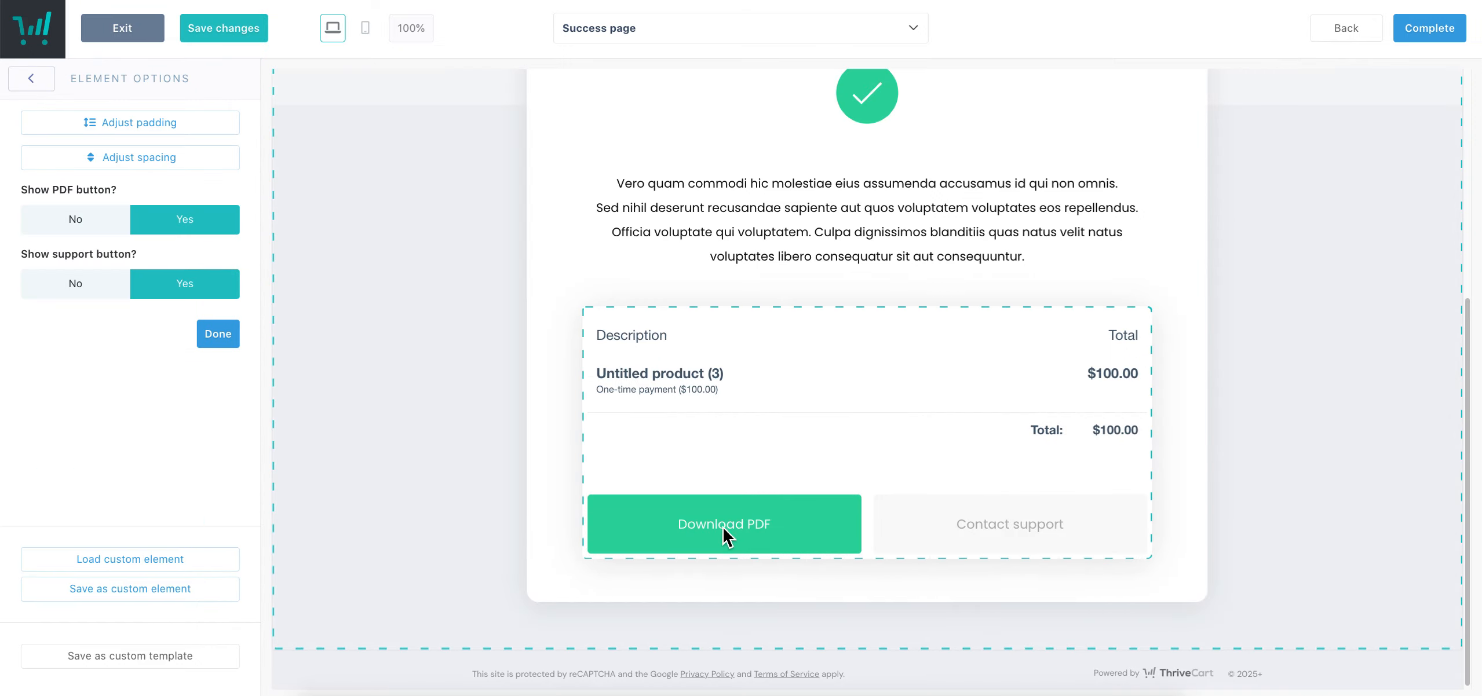
click(756, 539)
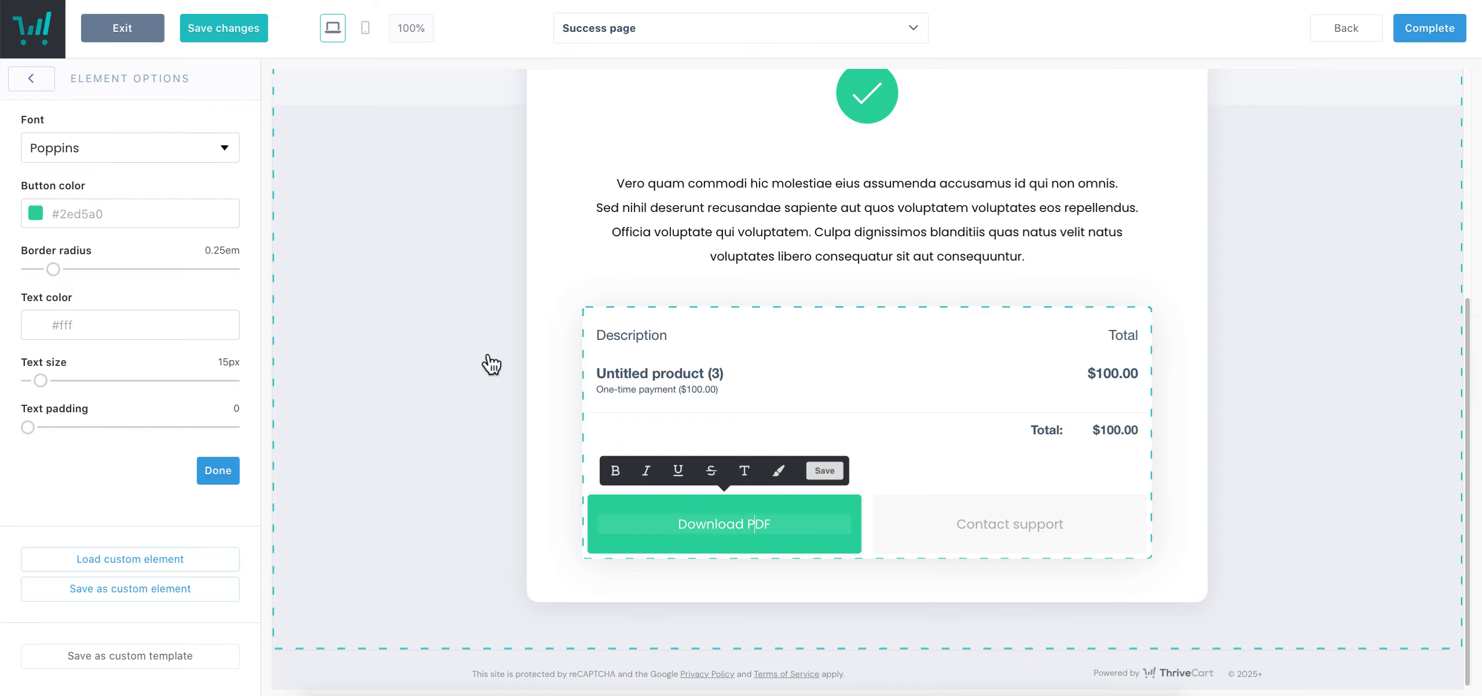
click(833, 407)
scroll(926, 569, up, 6)
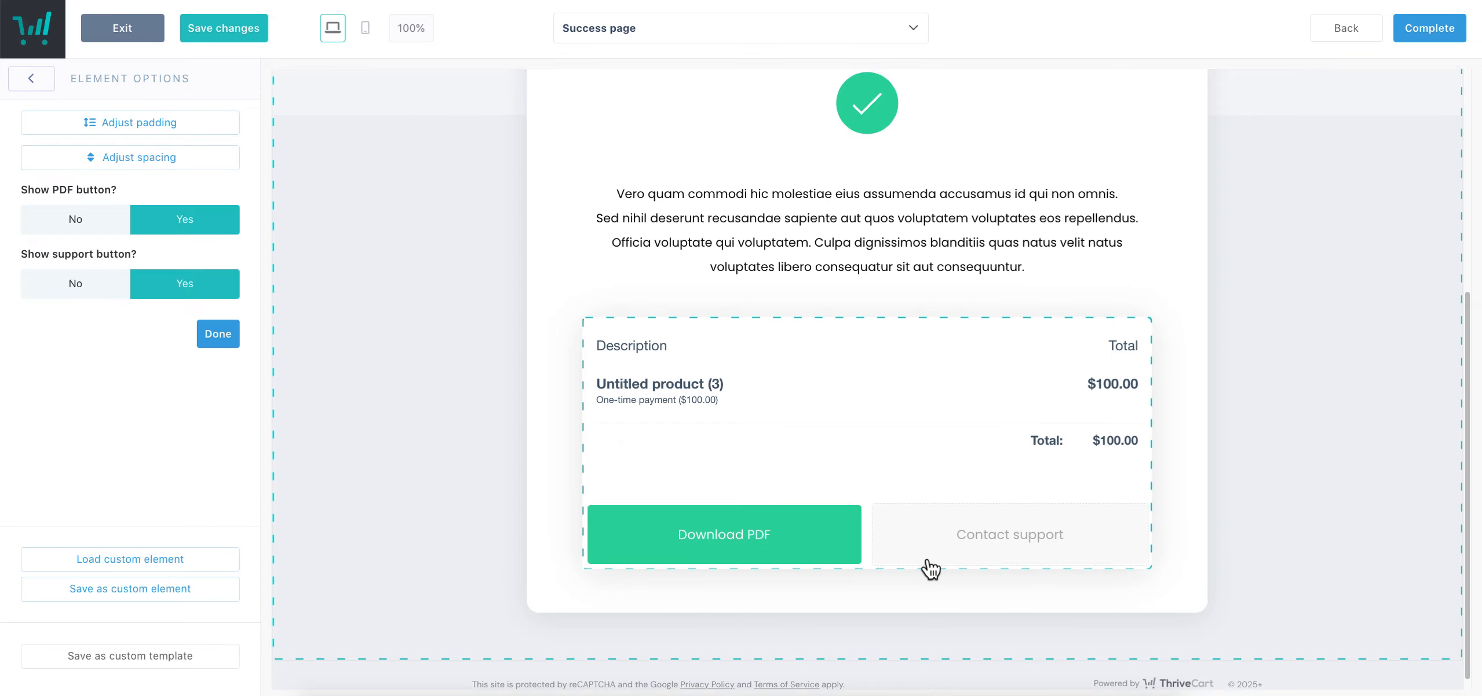
scroll(944, 433, down, 6)
click(1020, 524)
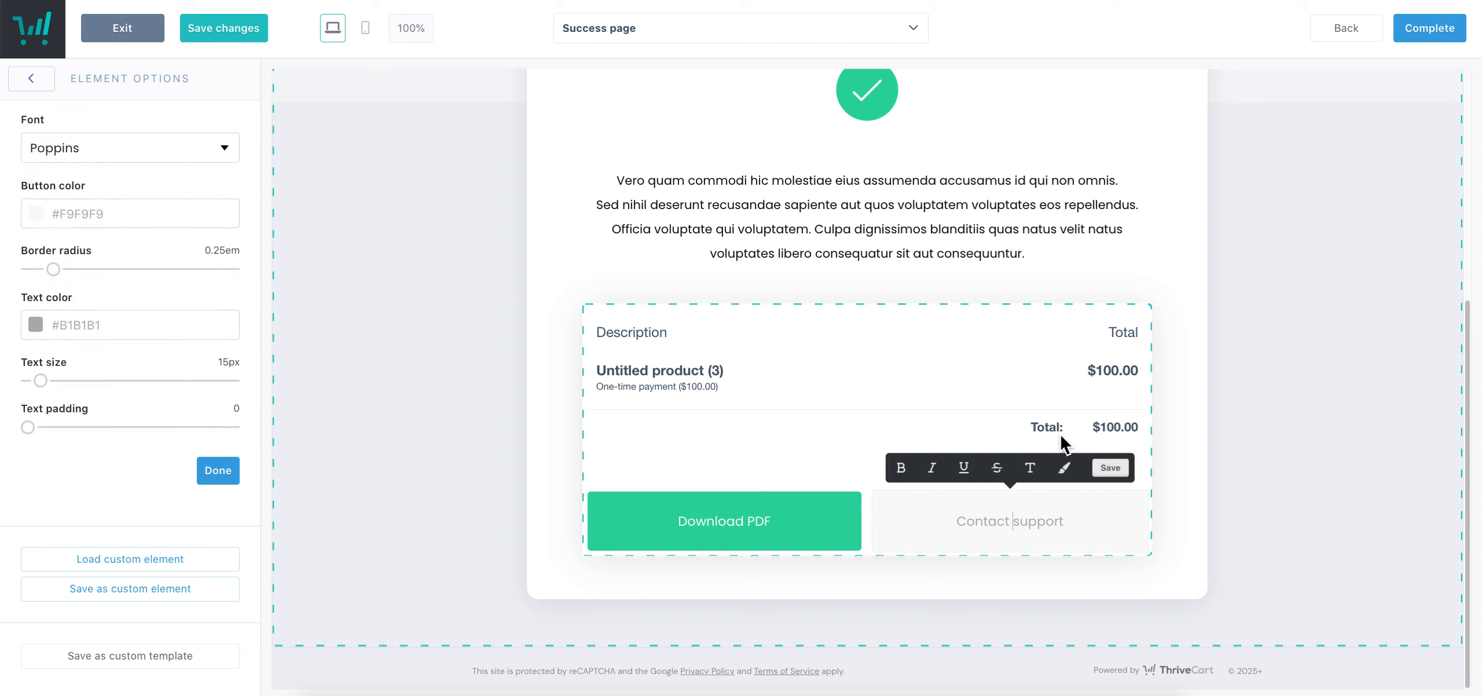
scroll(837, 425, up, 3)
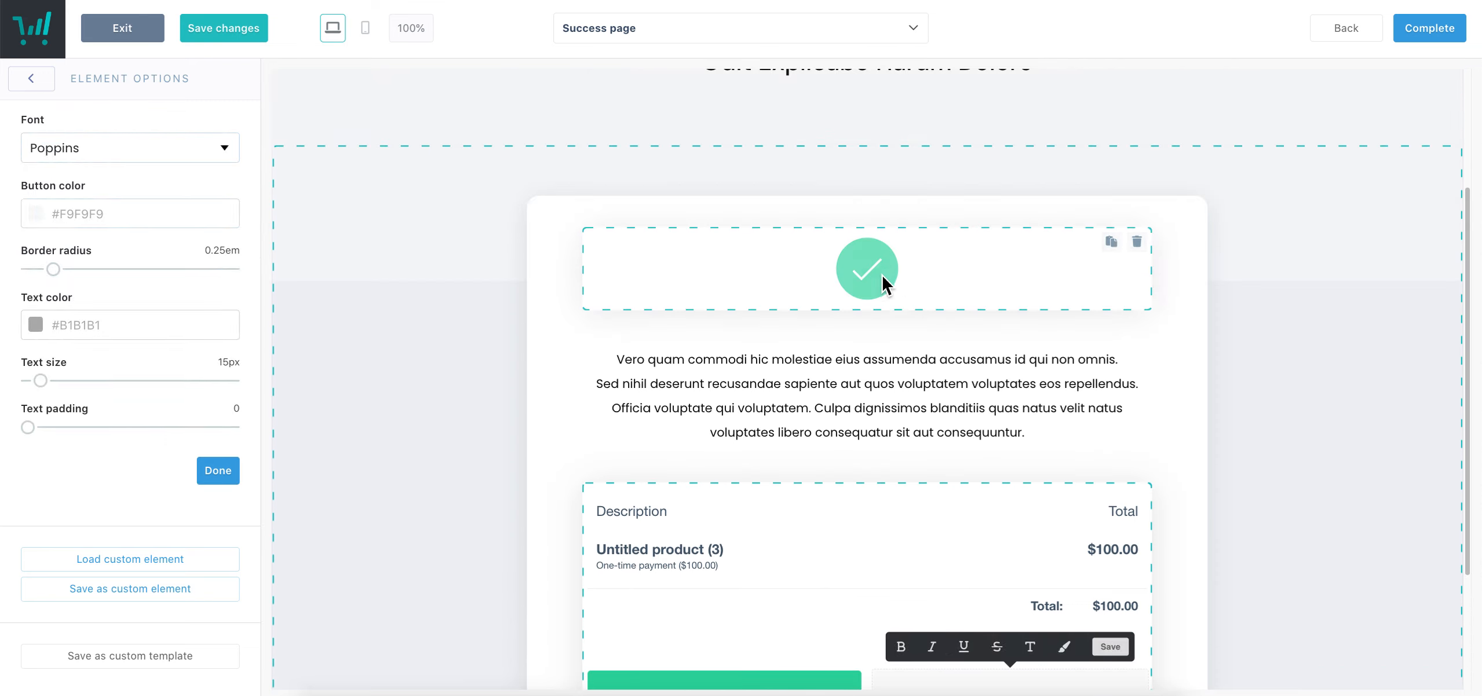
Enlarge the Success page checkmark icon from 6em to 7em
click(884, 283)
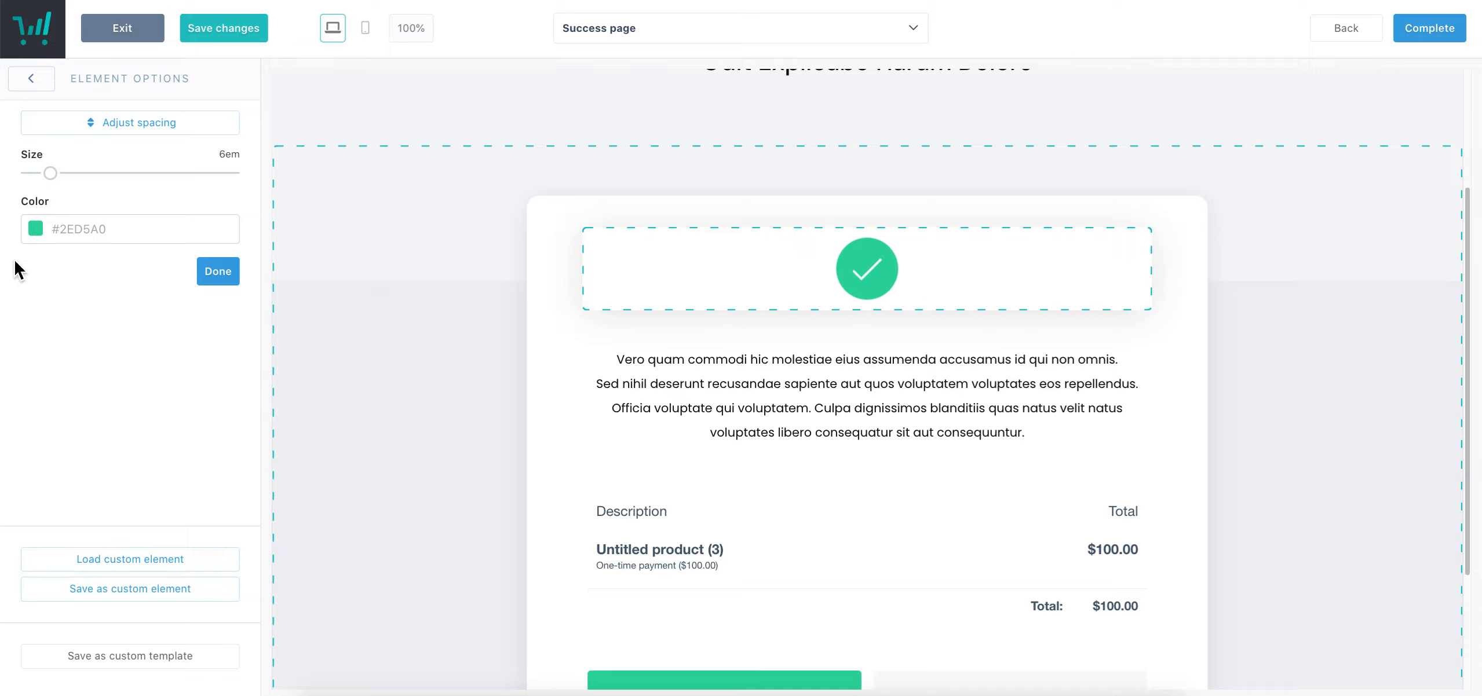
drag(42, 175, 58, 176)
click(215, 272)
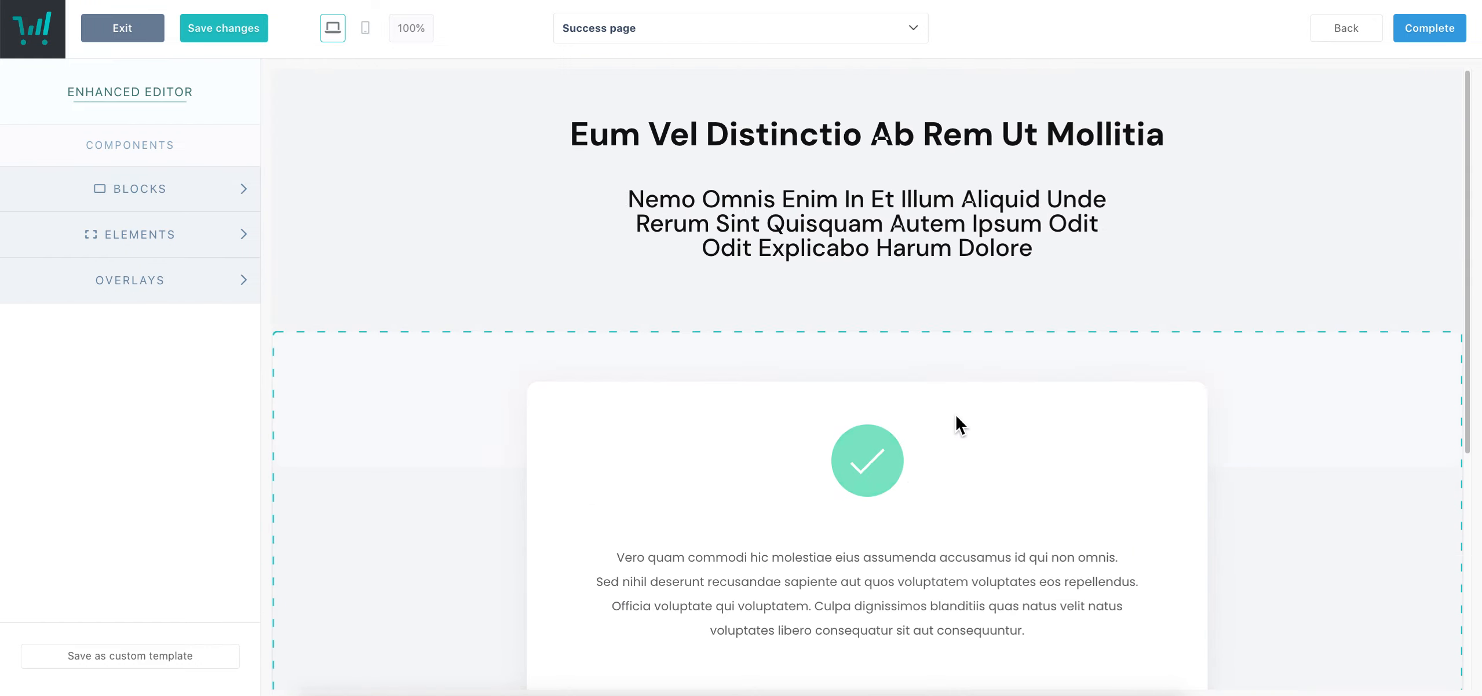
scroll(1073, 488, down, 5)
click(685, 31)
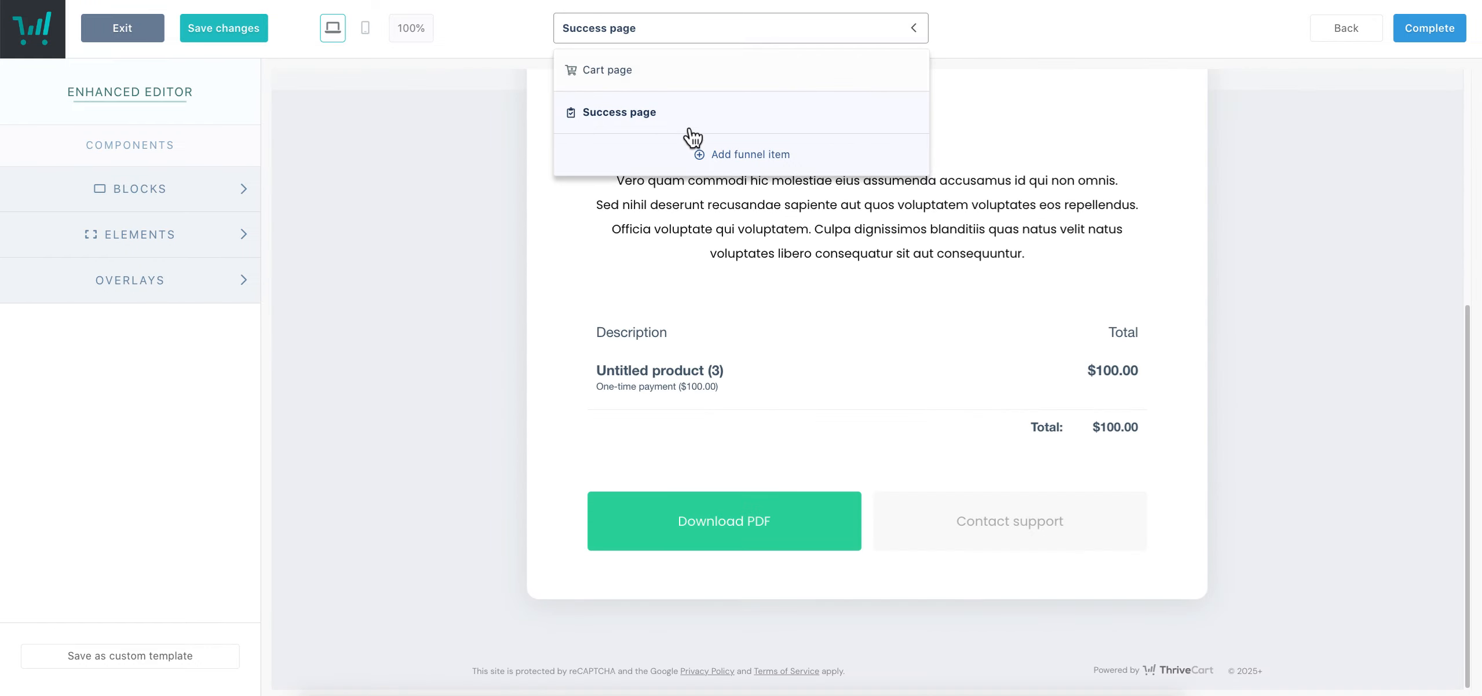
Begin adding Untitled upsell (1) as a funnel item, then cancel it
click(782, 163)
click(789, 163)
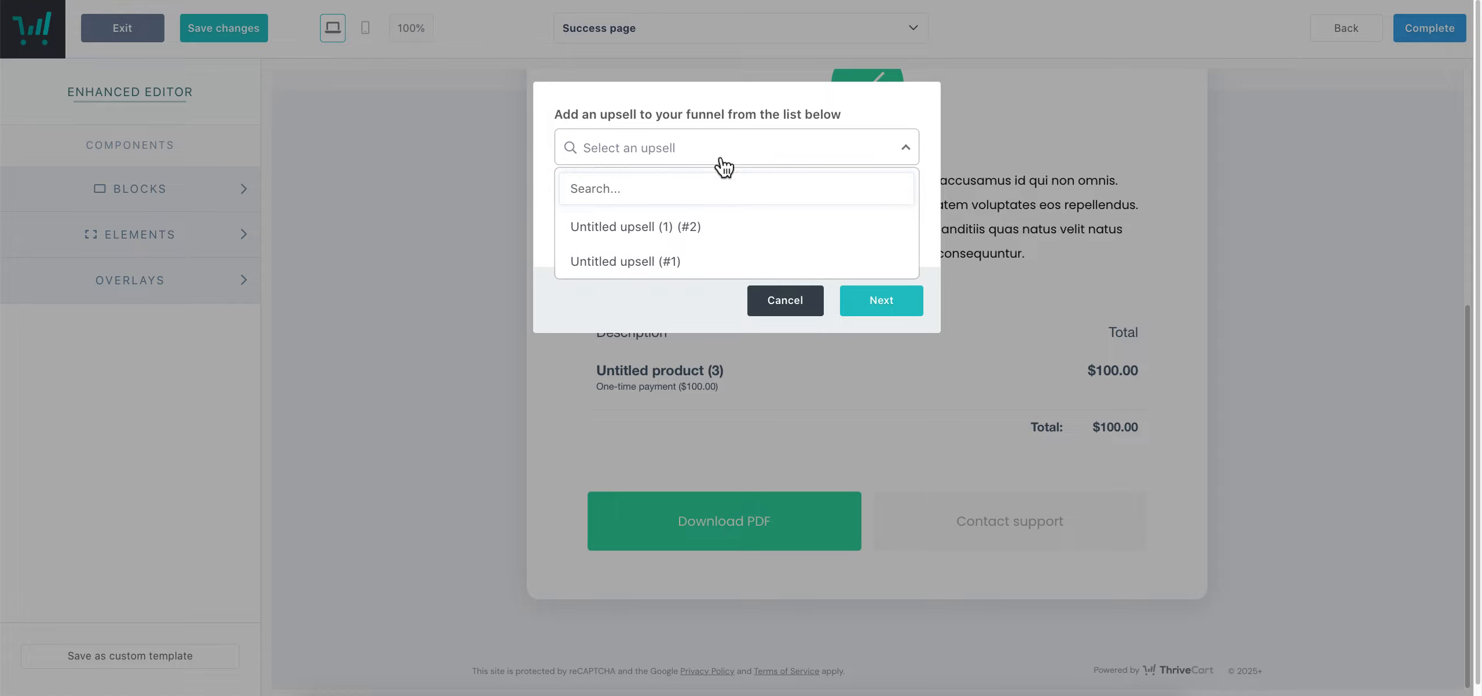
click(633, 234)
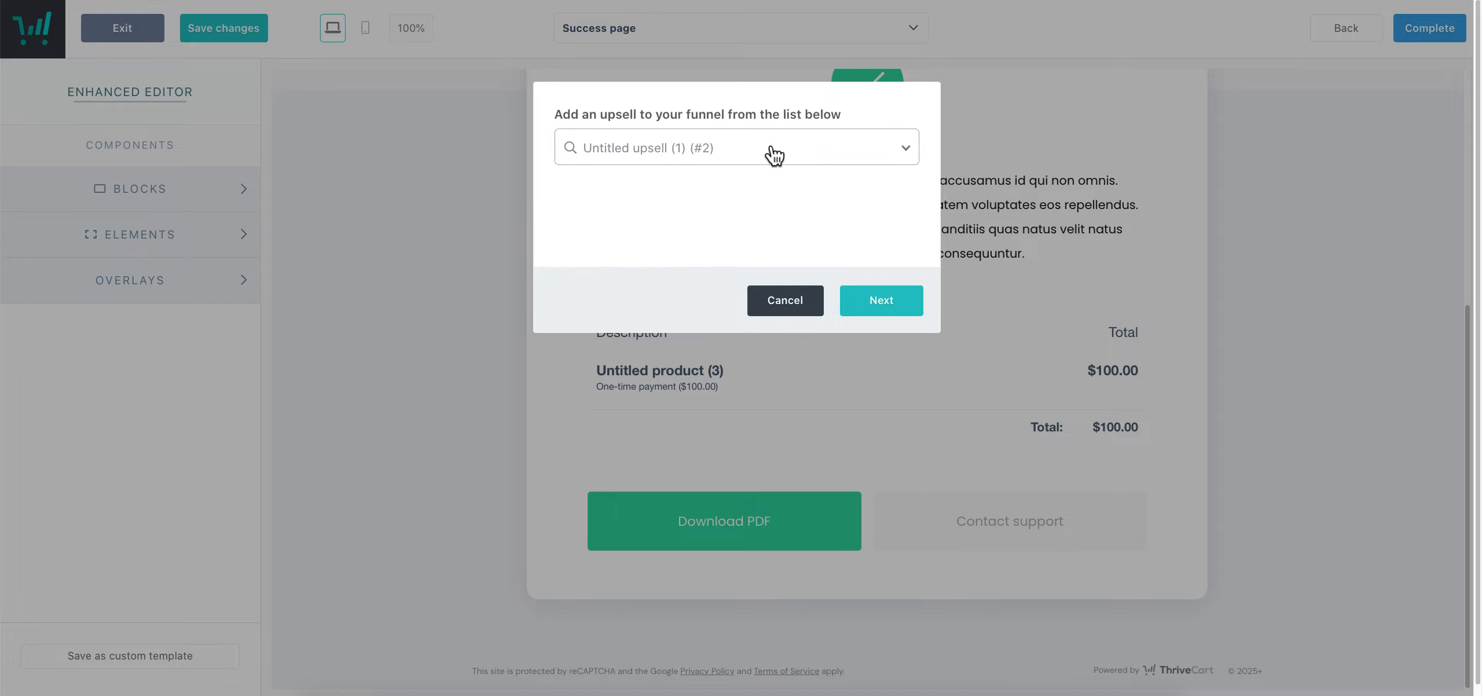
click(879, 301)
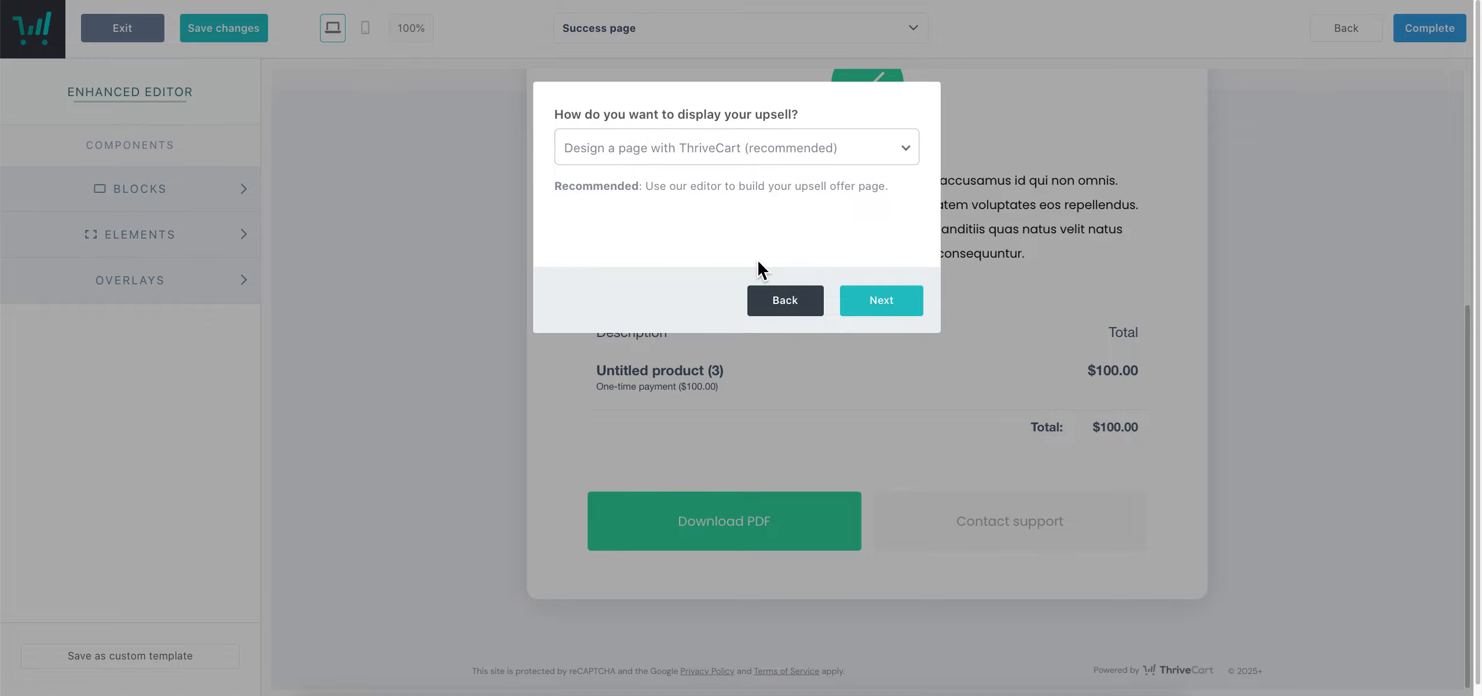
click(809, 320)
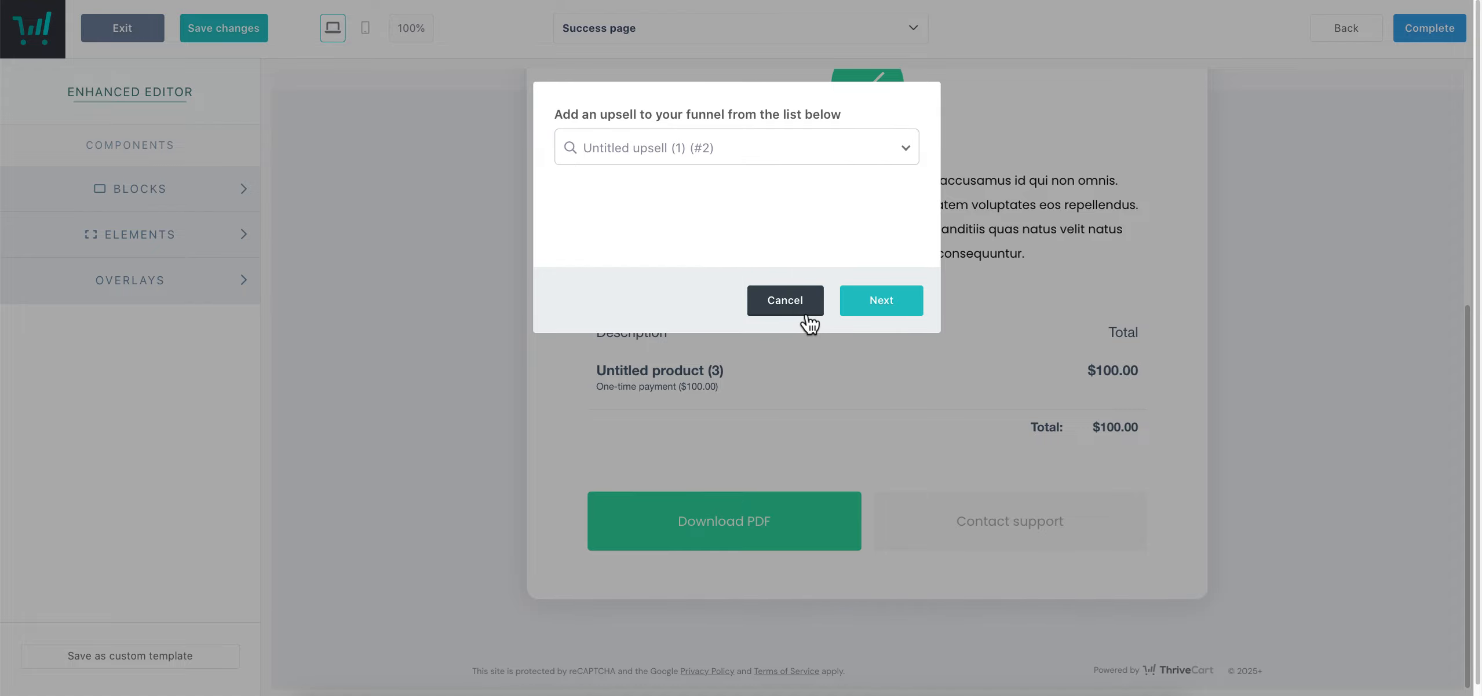
click(785, 300)
Complete the checkout design and exit the editor to the saved Checkout settings
click(827, 36)
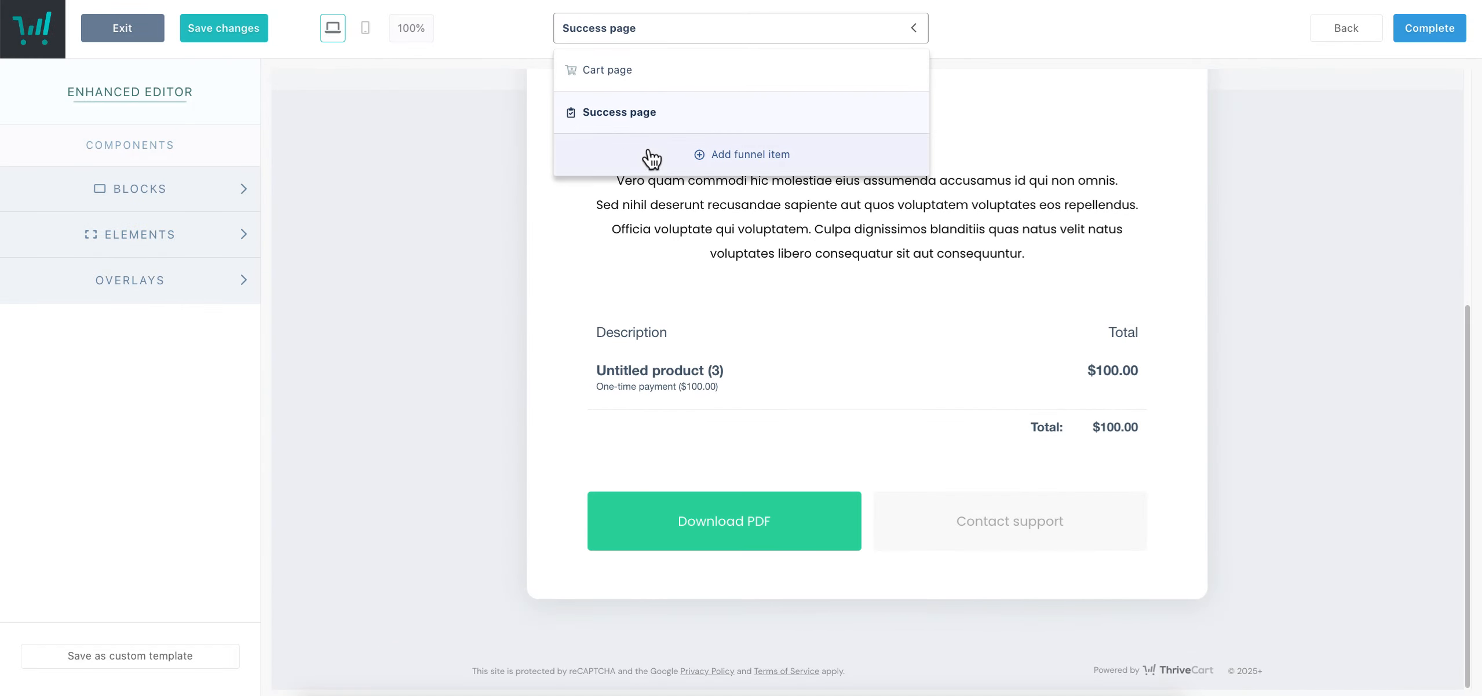
click(1243, 193)
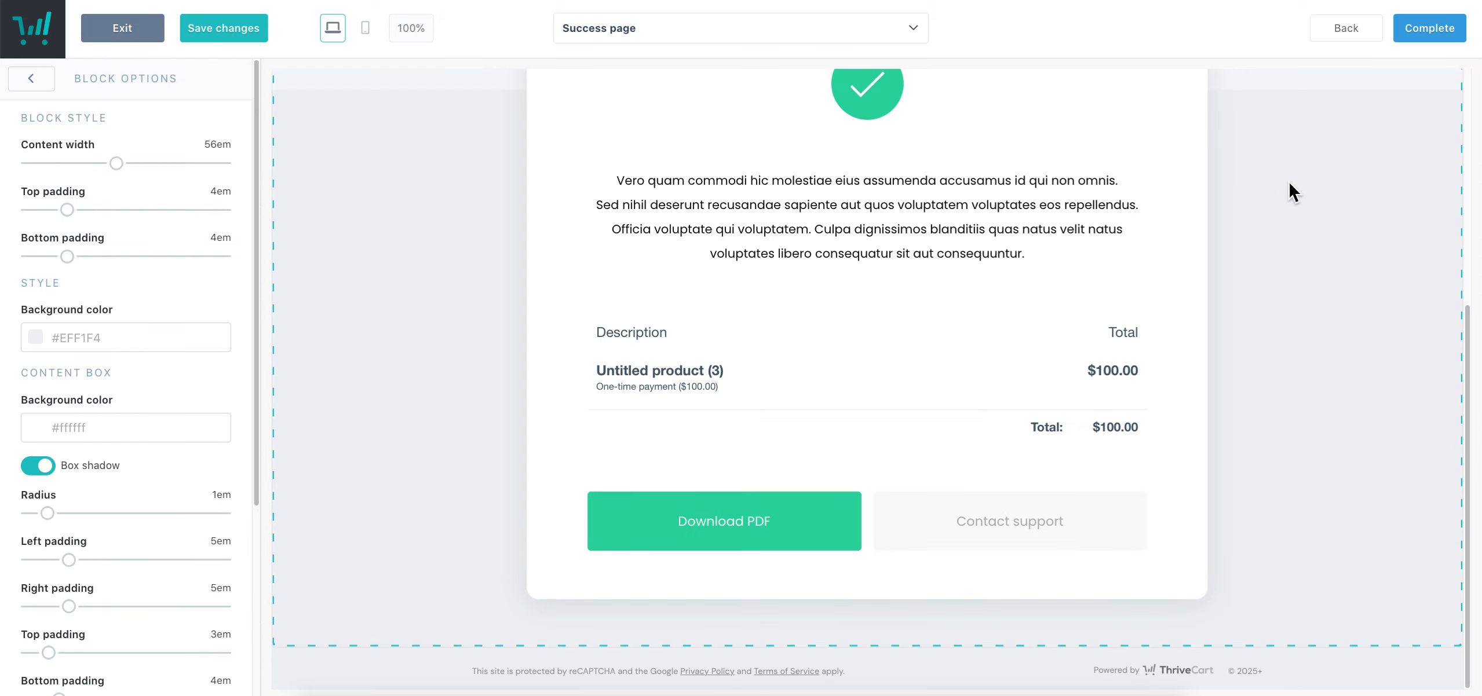
scroll(1269, 196, up, 6)
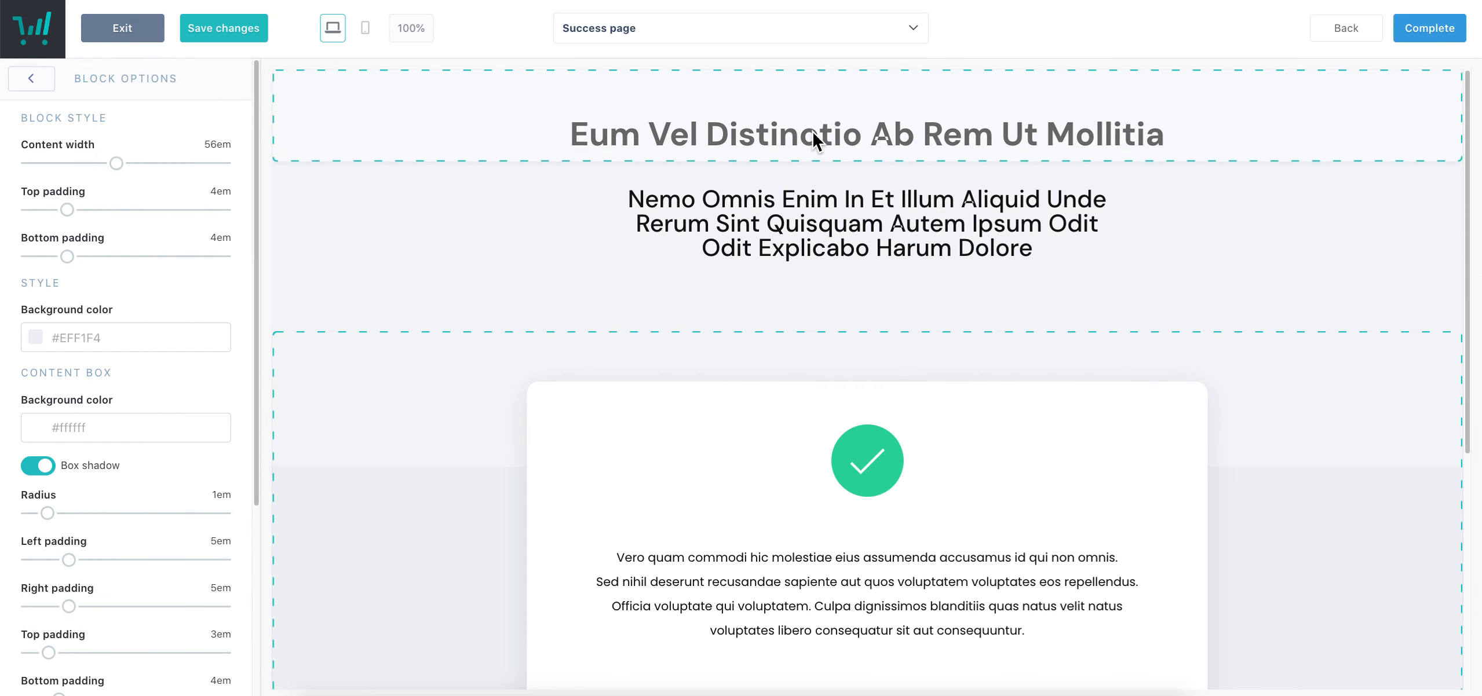
click(626, 39)
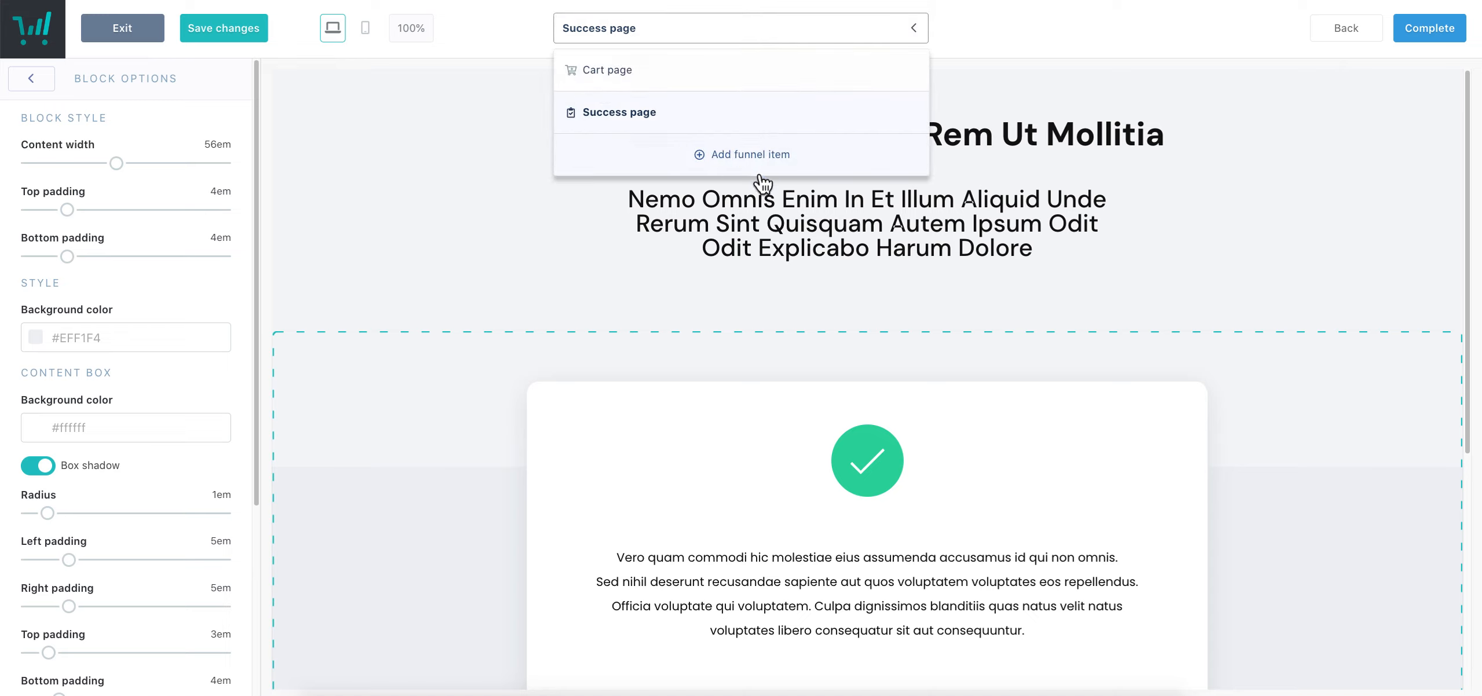
click(1417, 45)
click(1445, 36)
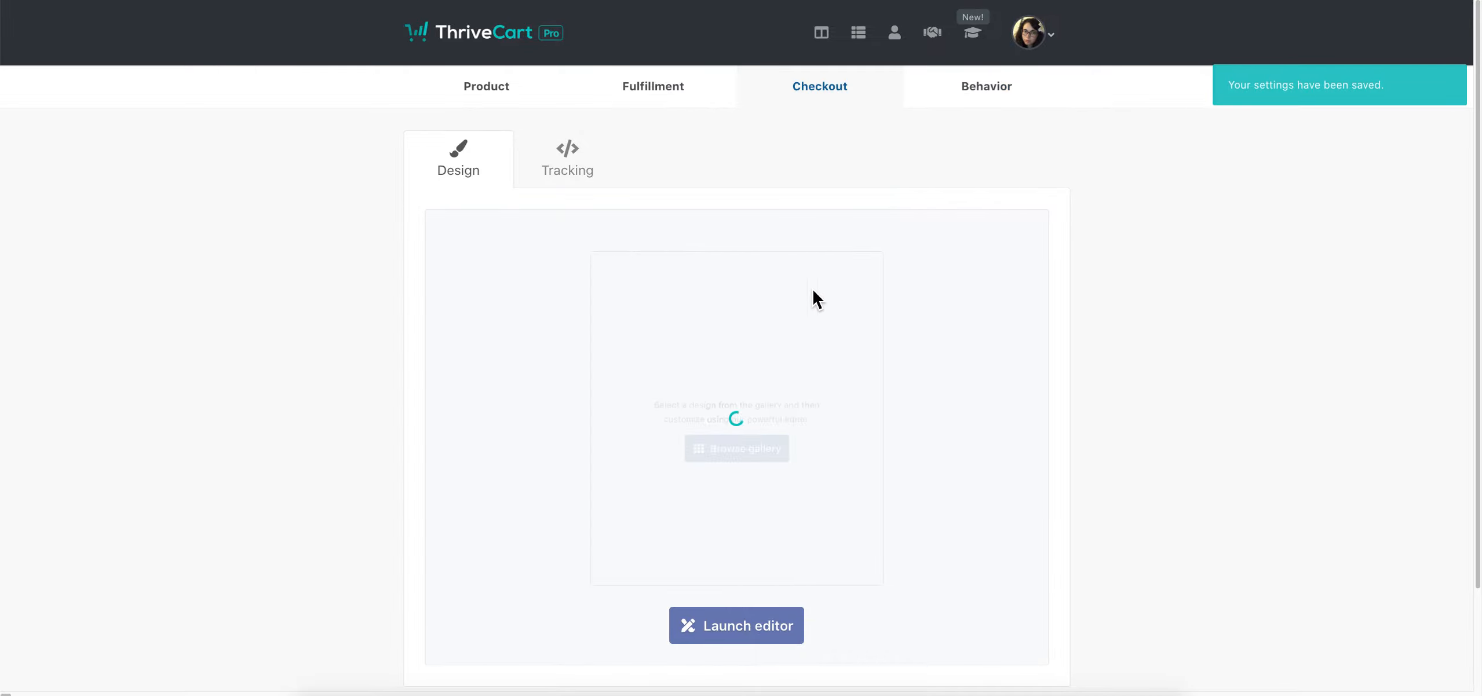
Save the product from the Behavior tab, copy its test-mode checkout URL, and open a new tab
click(979, 94)
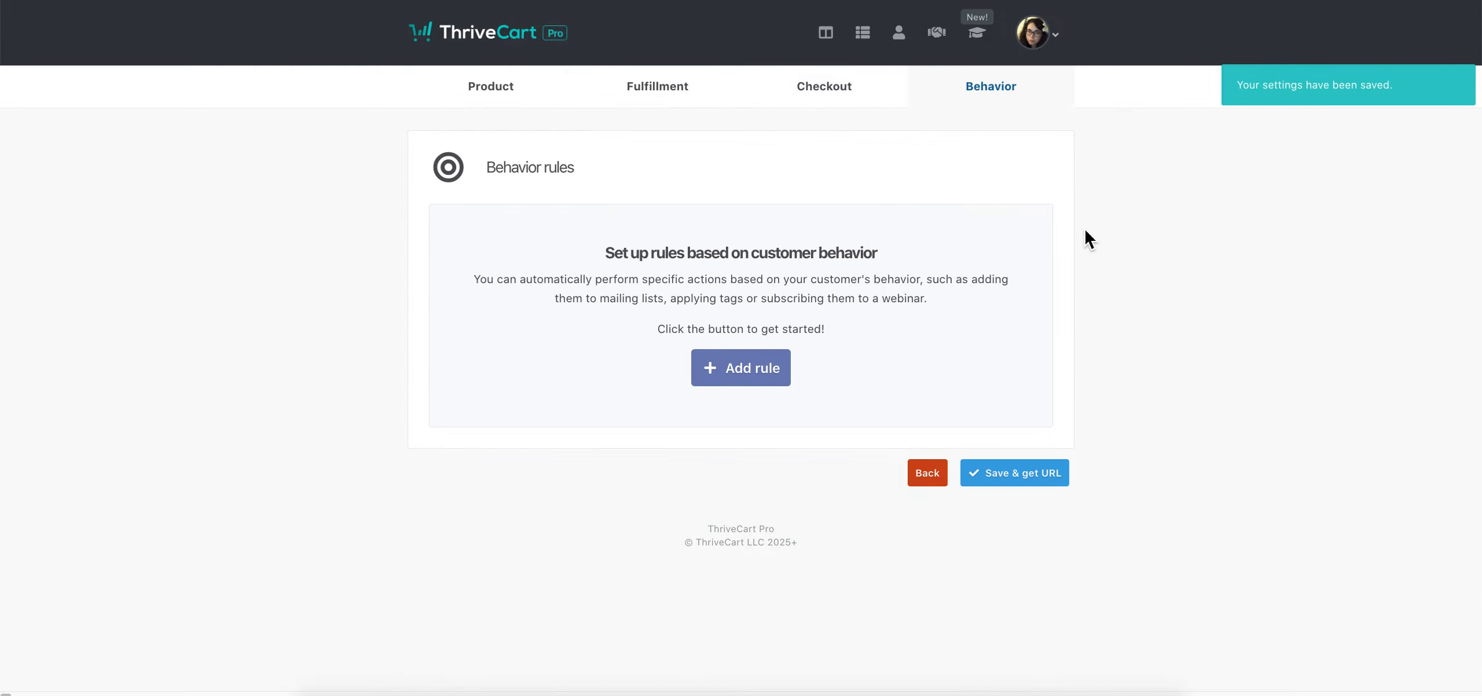
click(1018, 484)
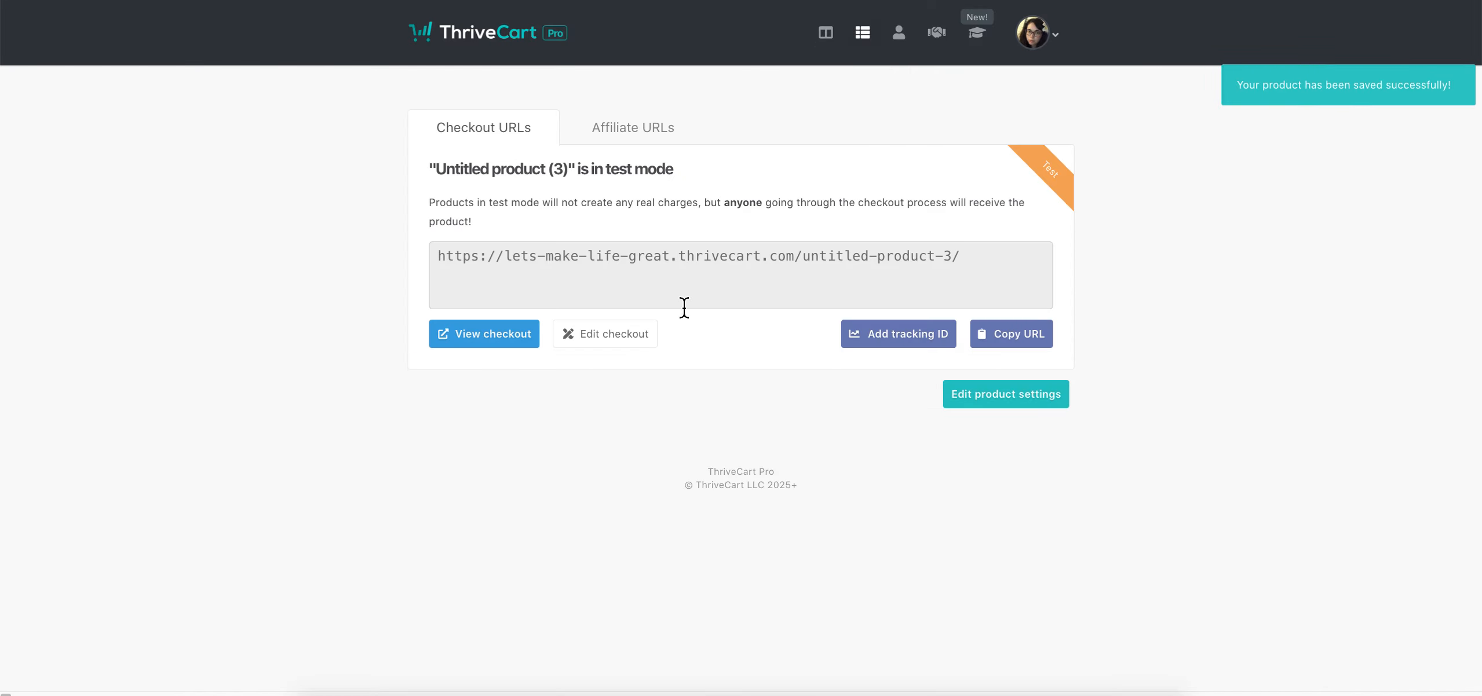
drag(966, 257, 439, 257)
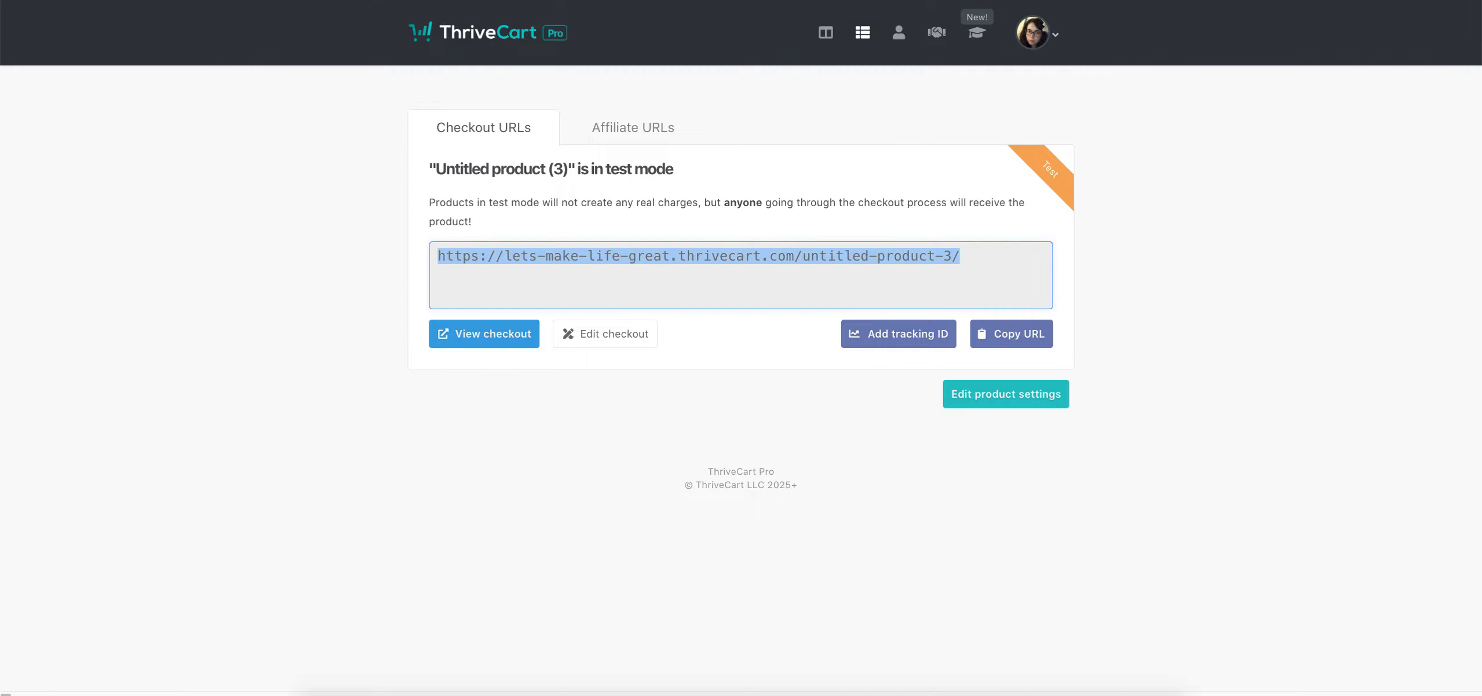
key(super+t)
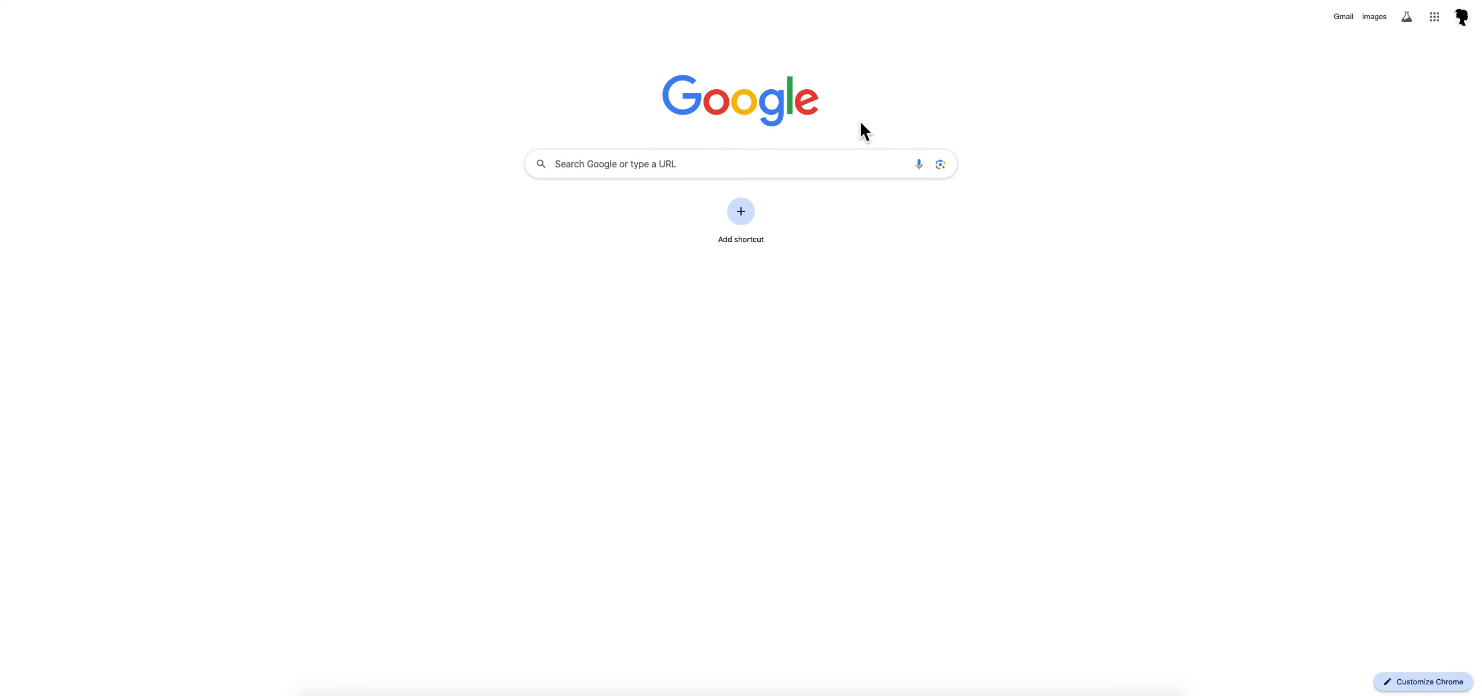
Load the checkout URL, continue with blank name and email to see them flagged, then close the tab
key(Return)
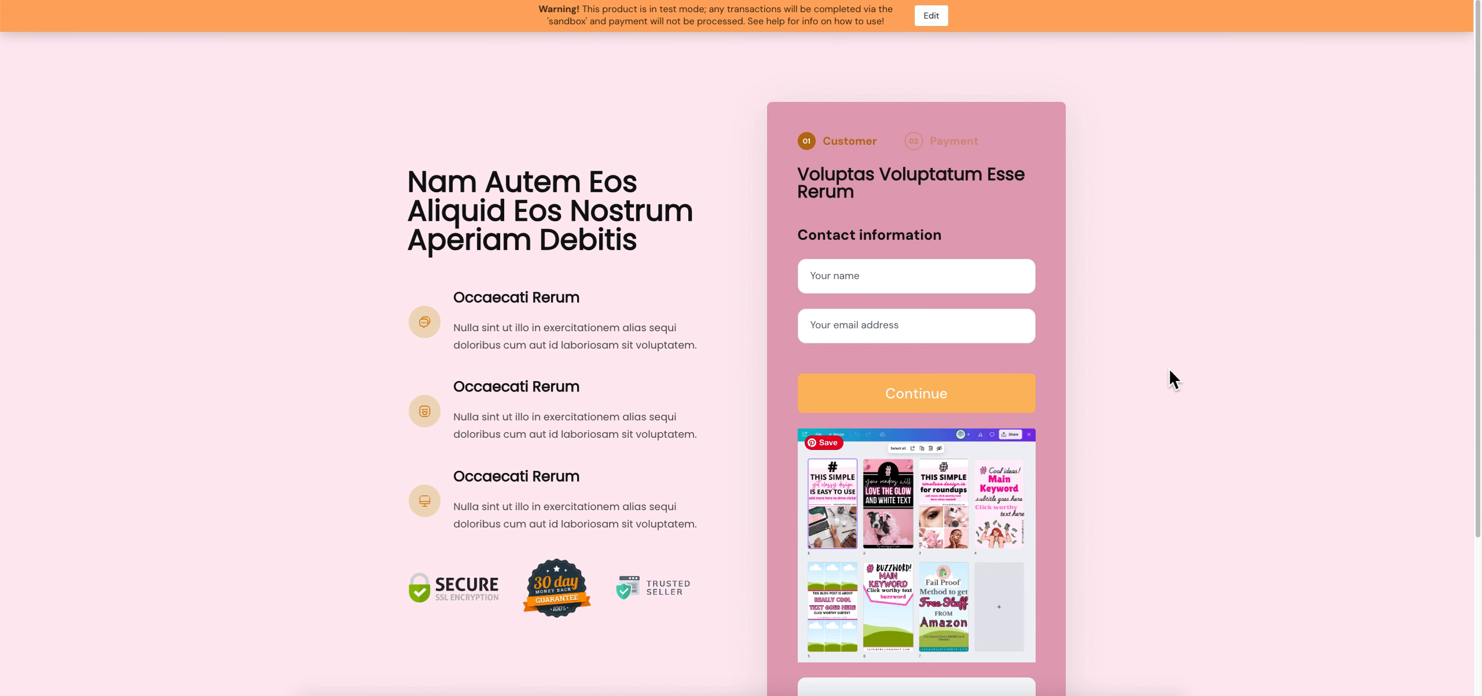
scroll(466, 503, down, 3)
scroll(468, 504, up, 3)
click(945, 150)
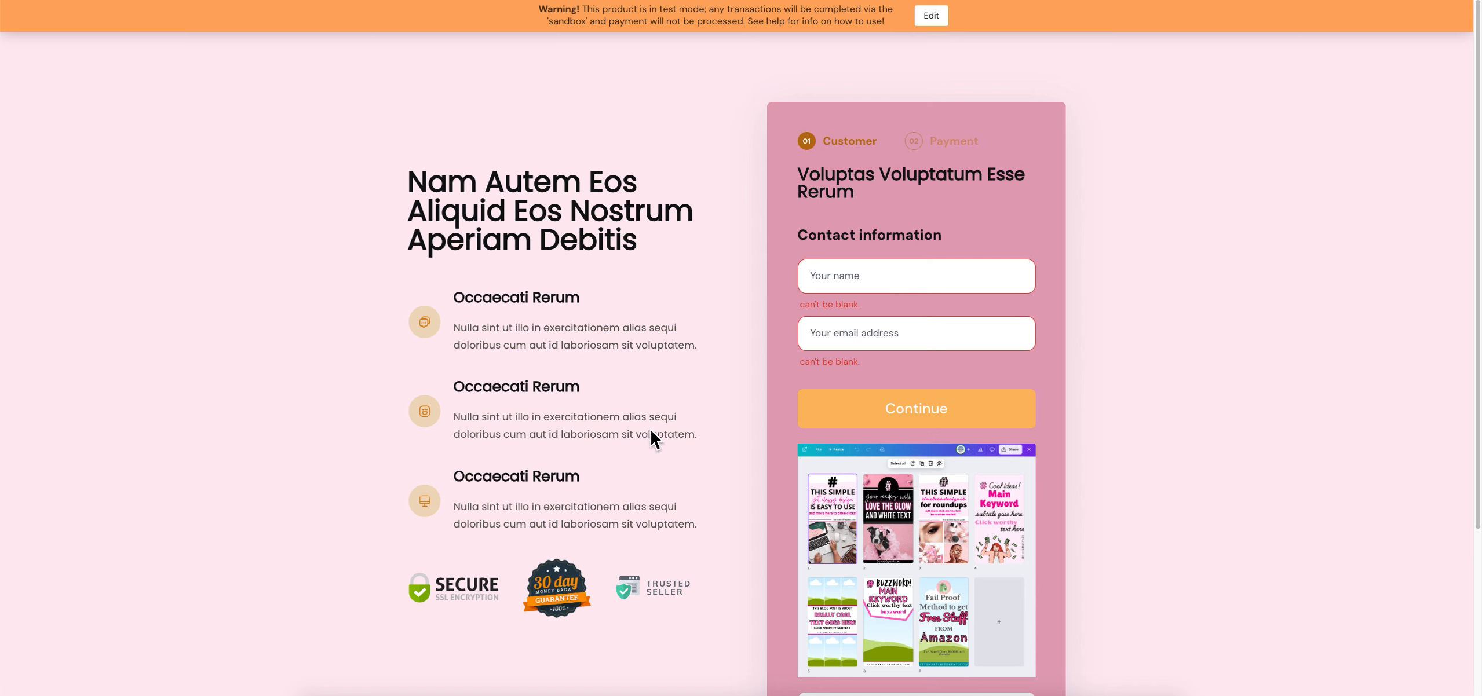
scroll(568, 491, down, 4)
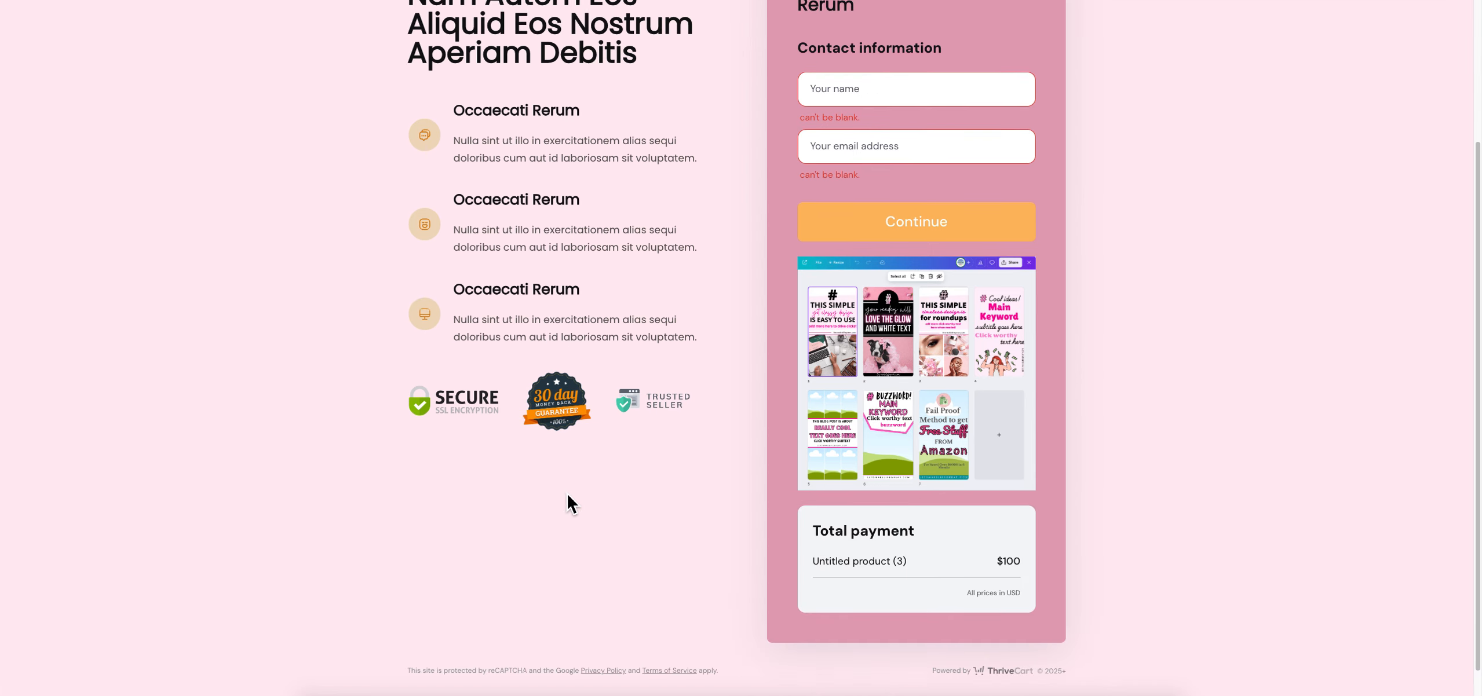
scroll(521, 504, up, 1)
scroll(726, 124, up, 4)
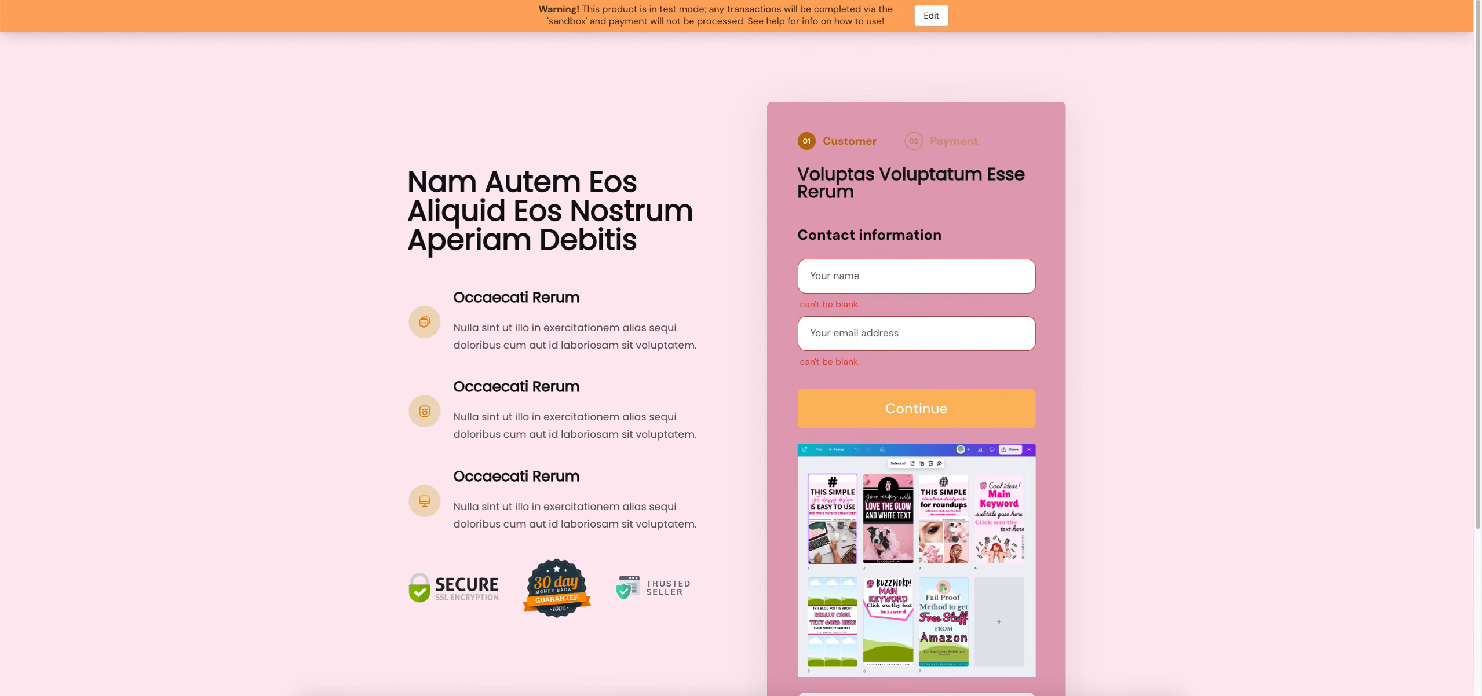
drag(548, 16, 773, 28)
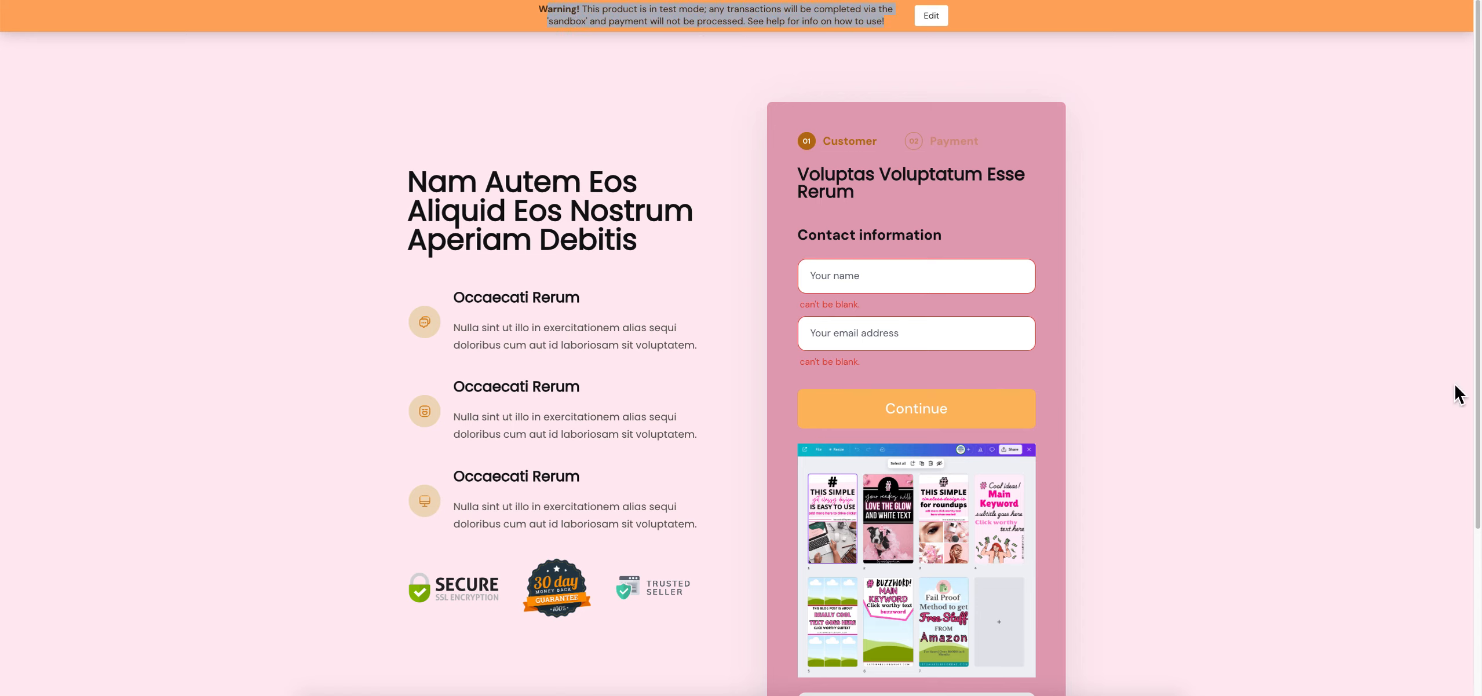
click(1206, 201)
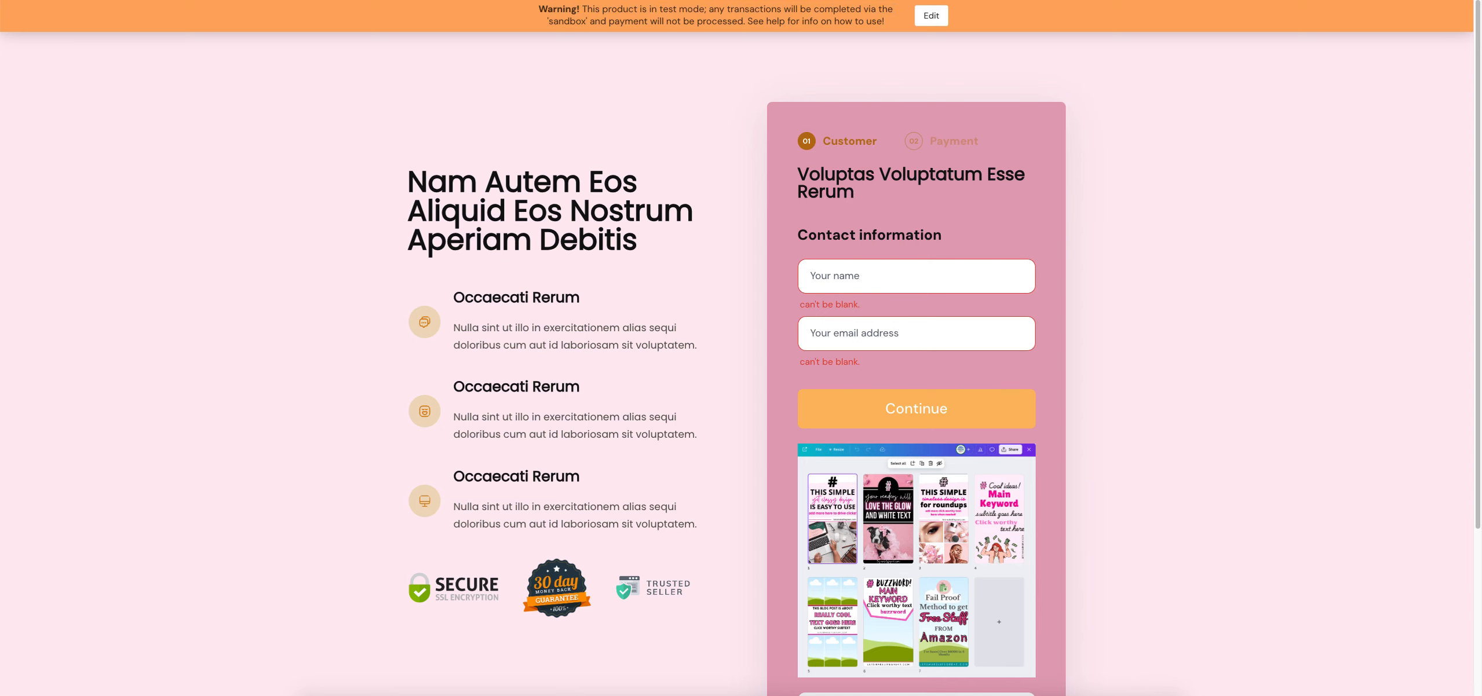
key(super+w)
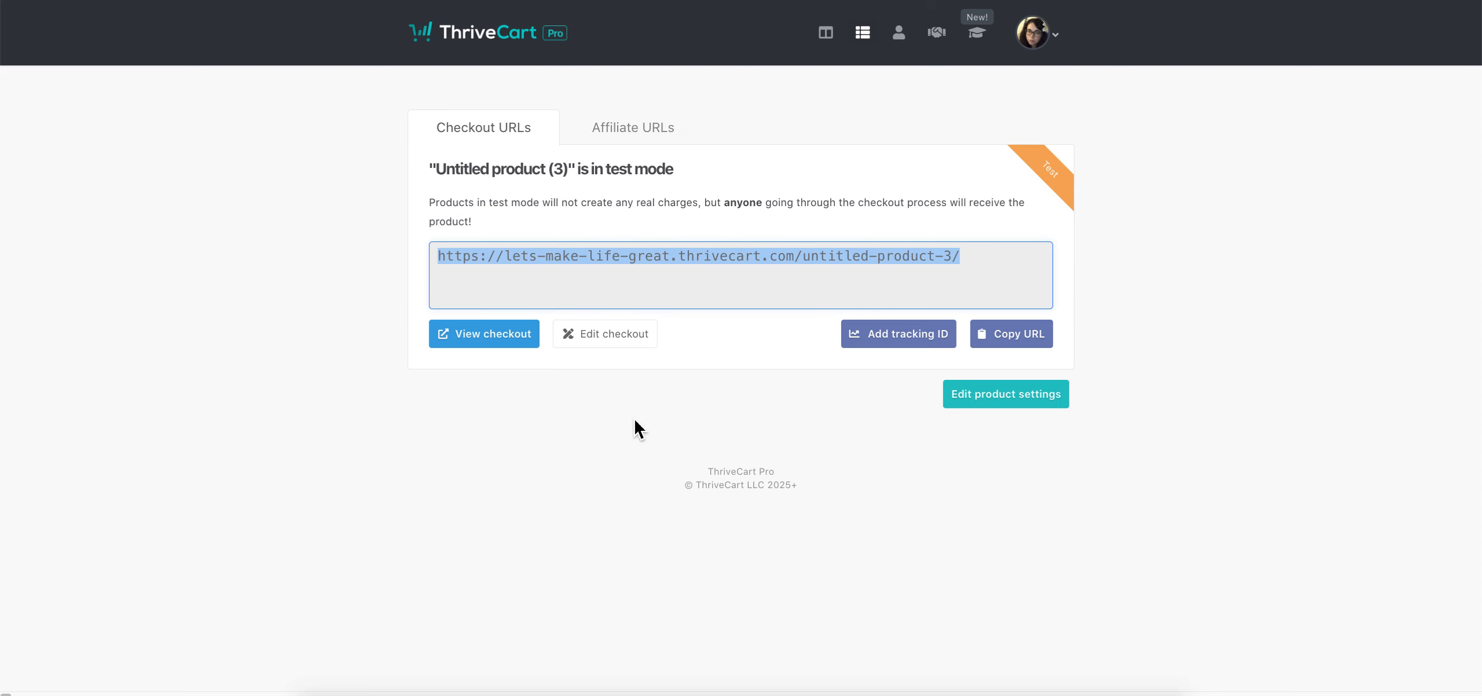
From the Checkout URLs page, bring up the Track a campaign tracking ID prompt
click(635, 136)
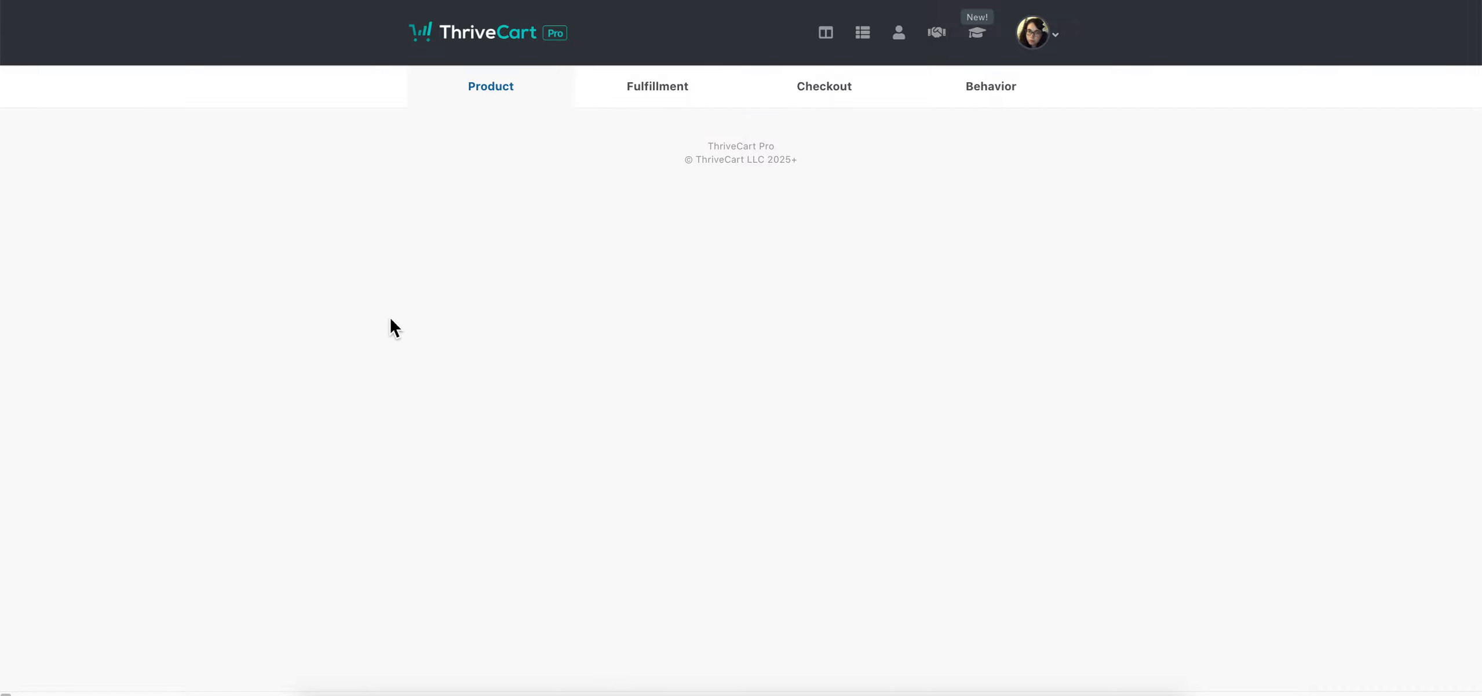
click(1018, 98)
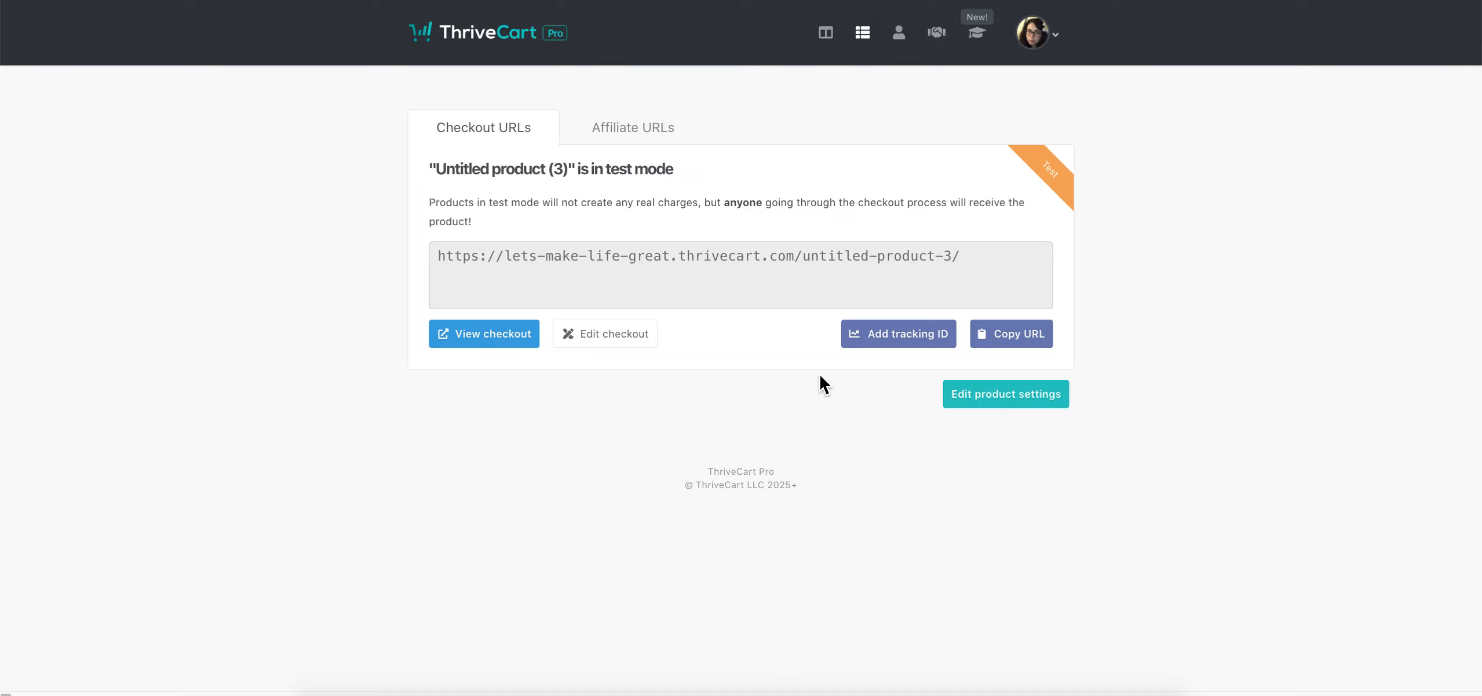
click(888, 344)
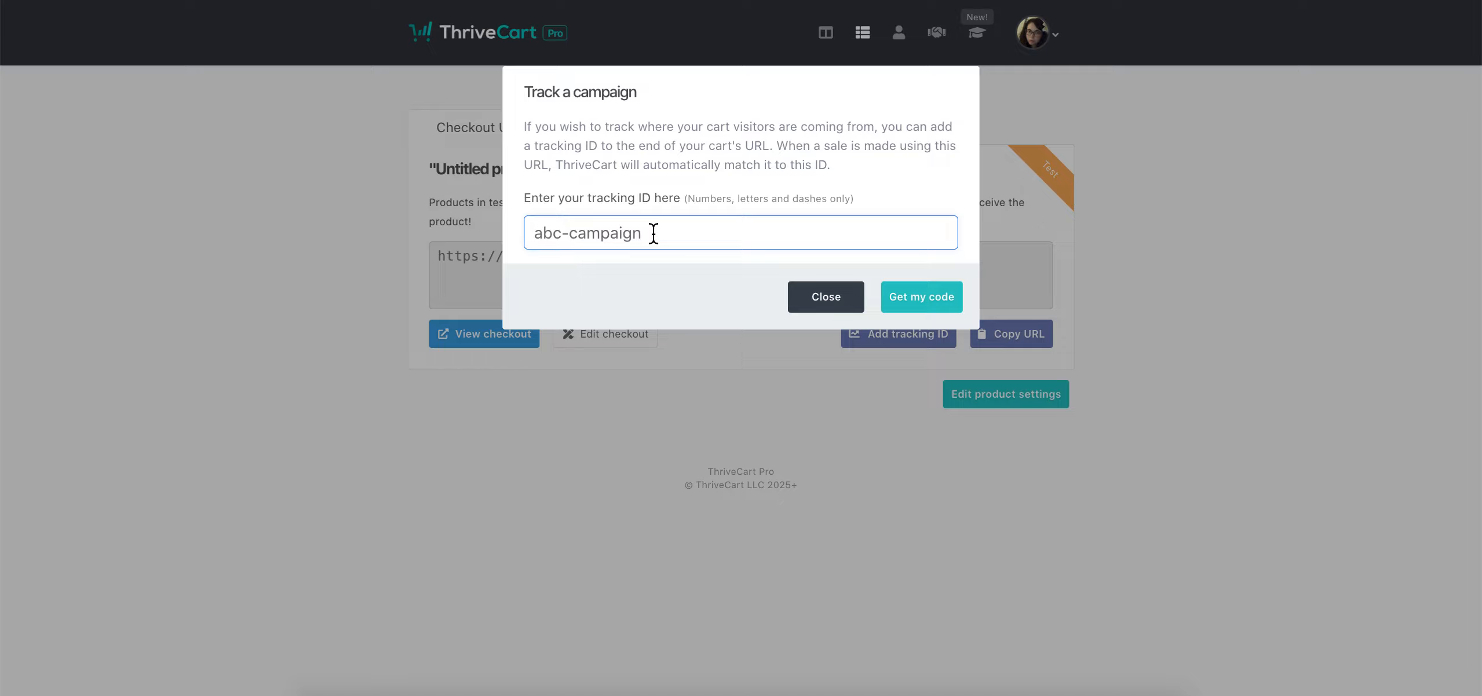
Generate and copy the checkout tracking link ending in ?ref=facebook
text(facebook)
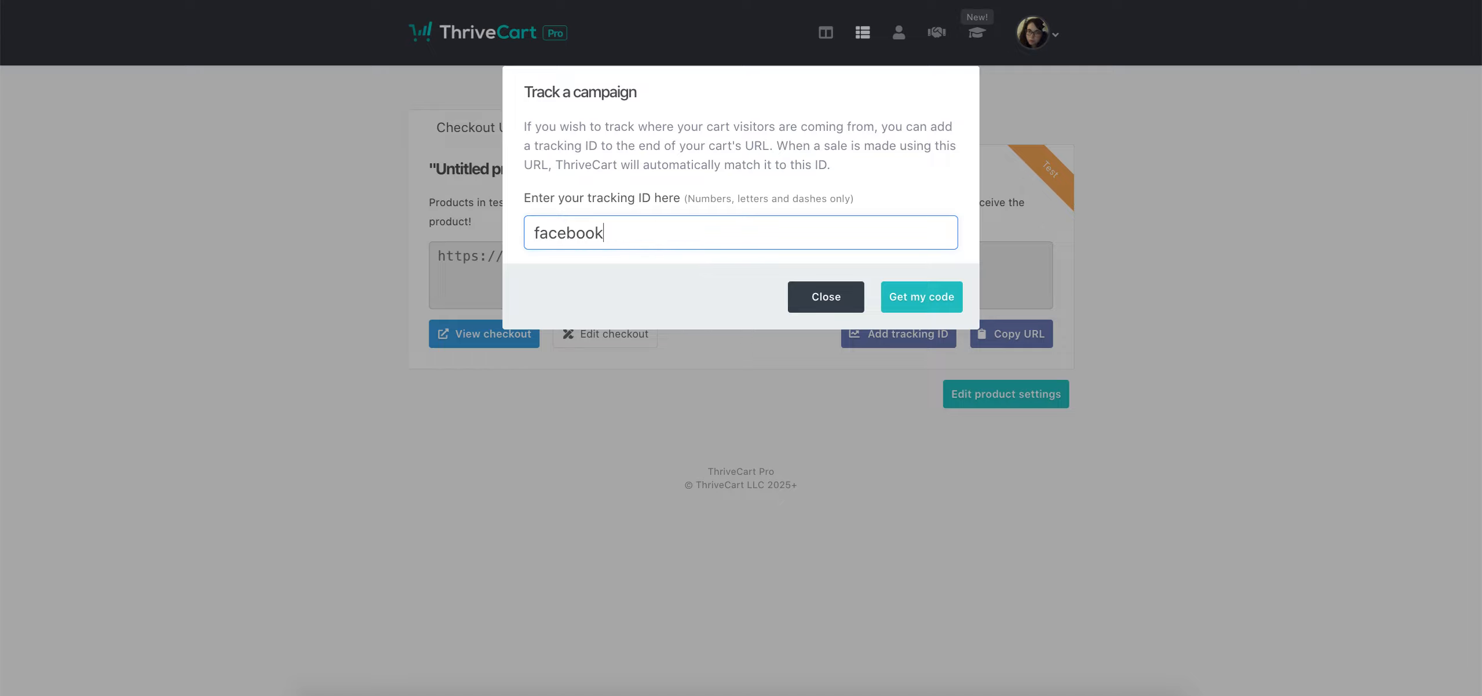
click(918, 303)
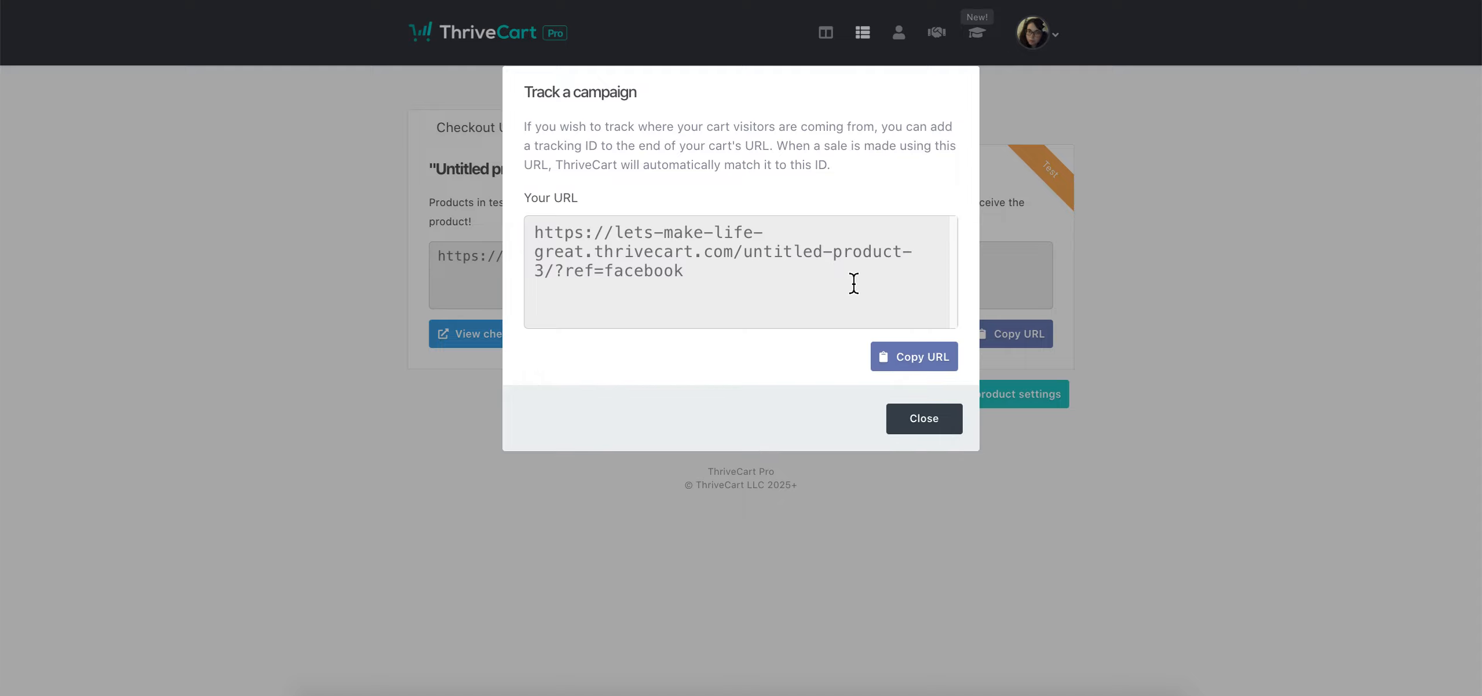
drag(565, 271, 594, 277)
triple_click(593, 277)
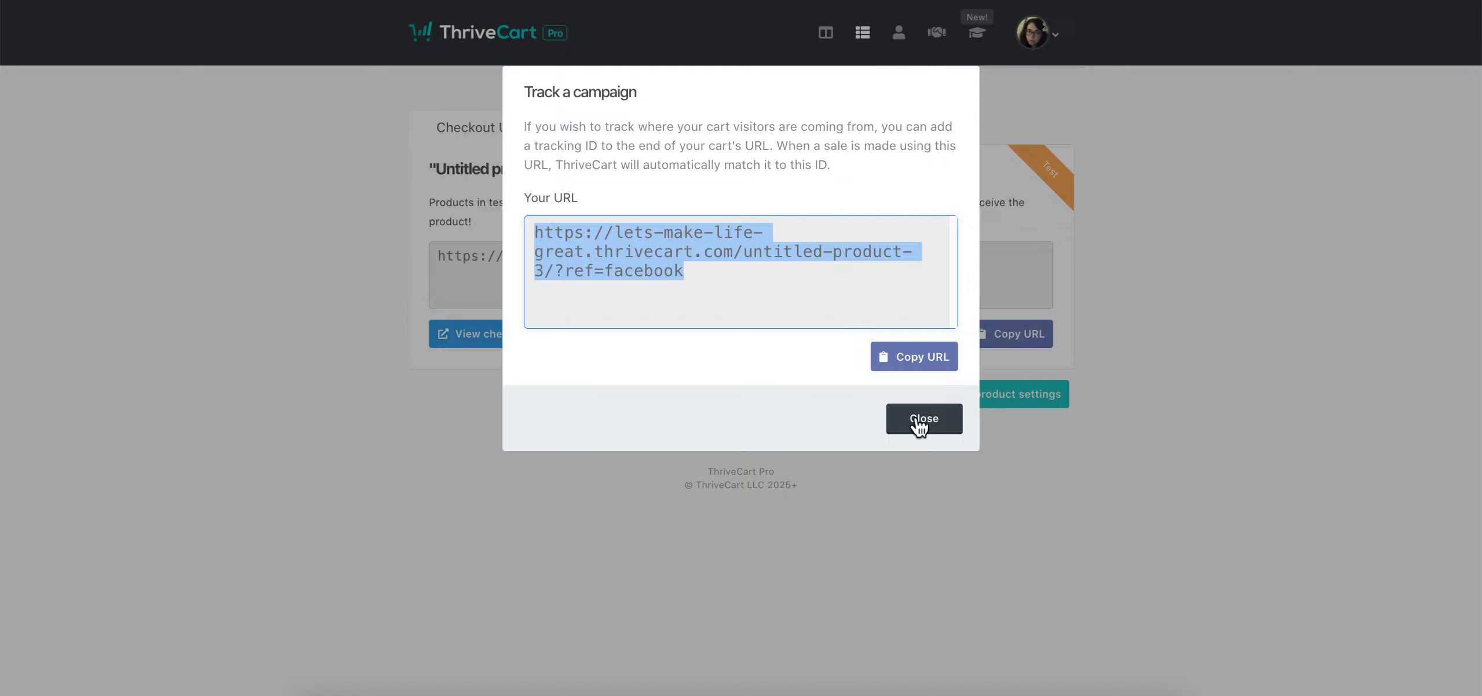
click(934, 428)
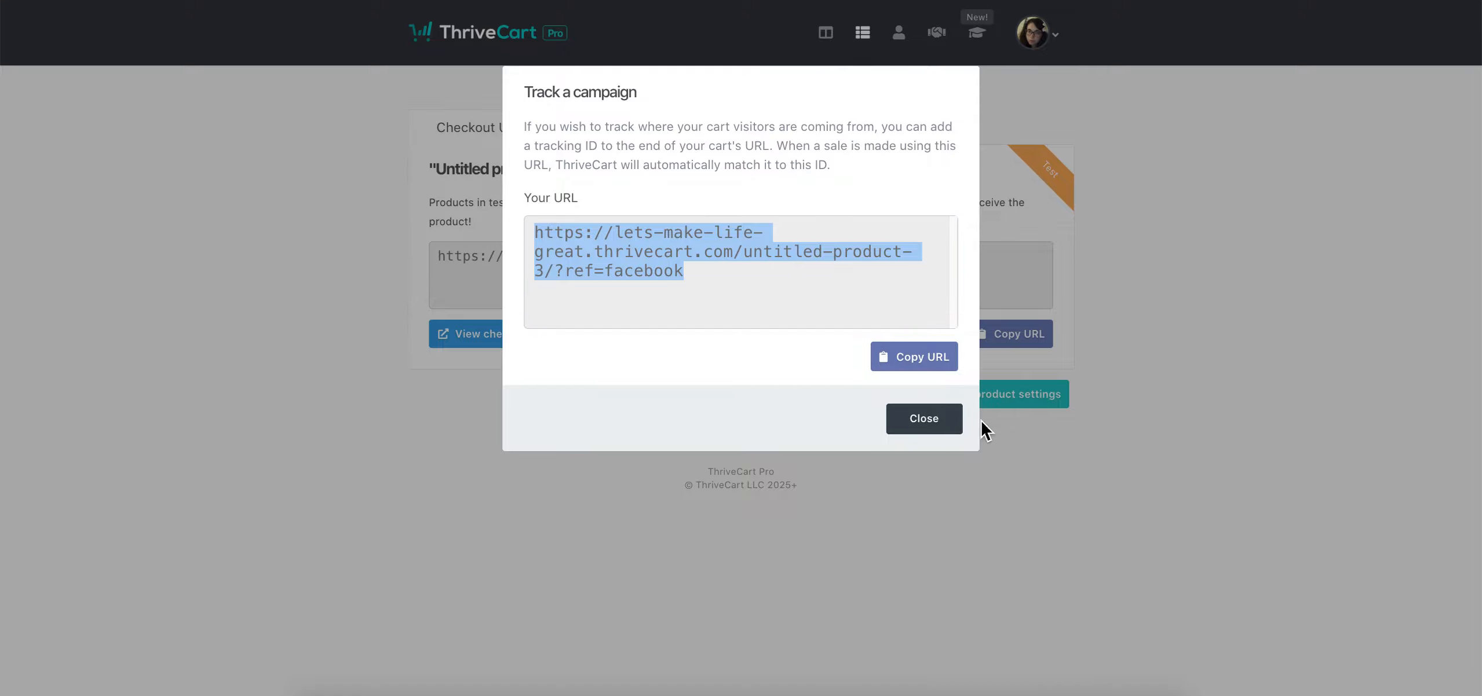
Generate and copy the checkout tracking link ending in ?ref=instagram-dm, then close the prompt
click(904, 343)
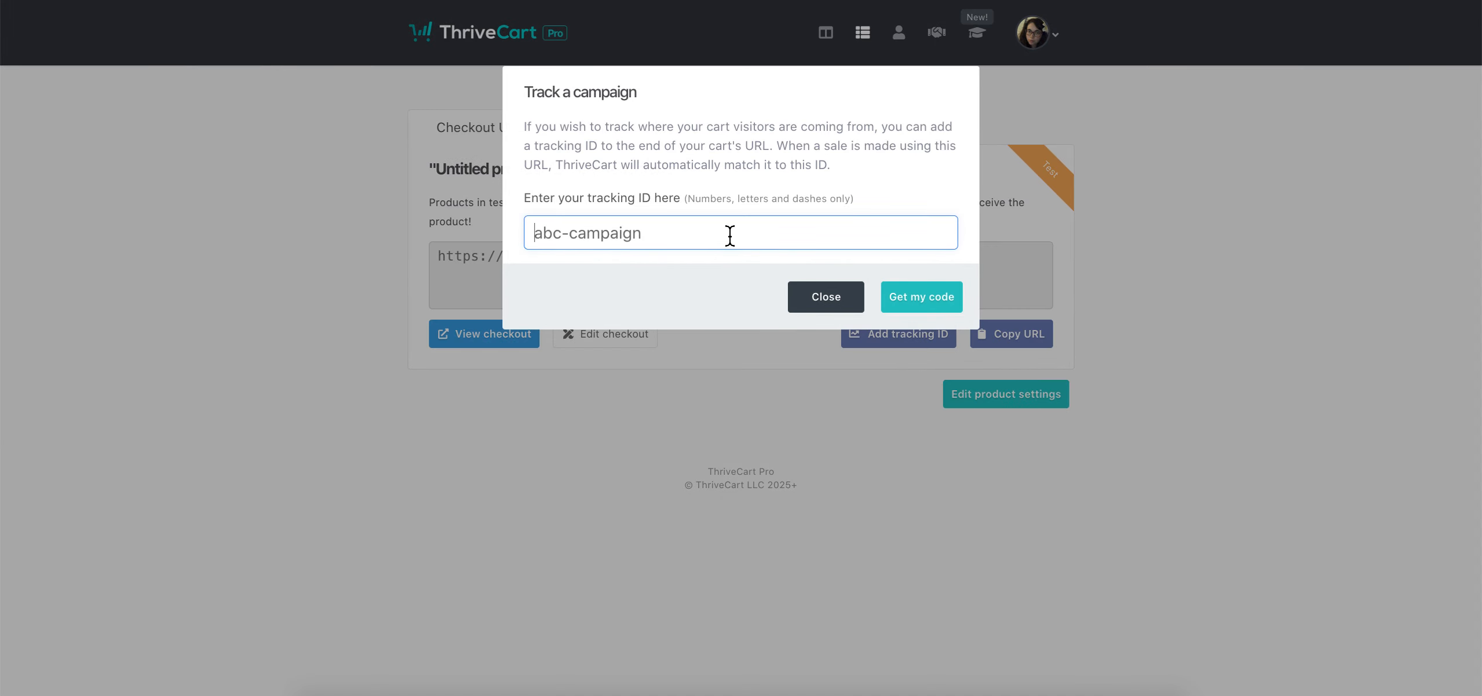
text(instagram)
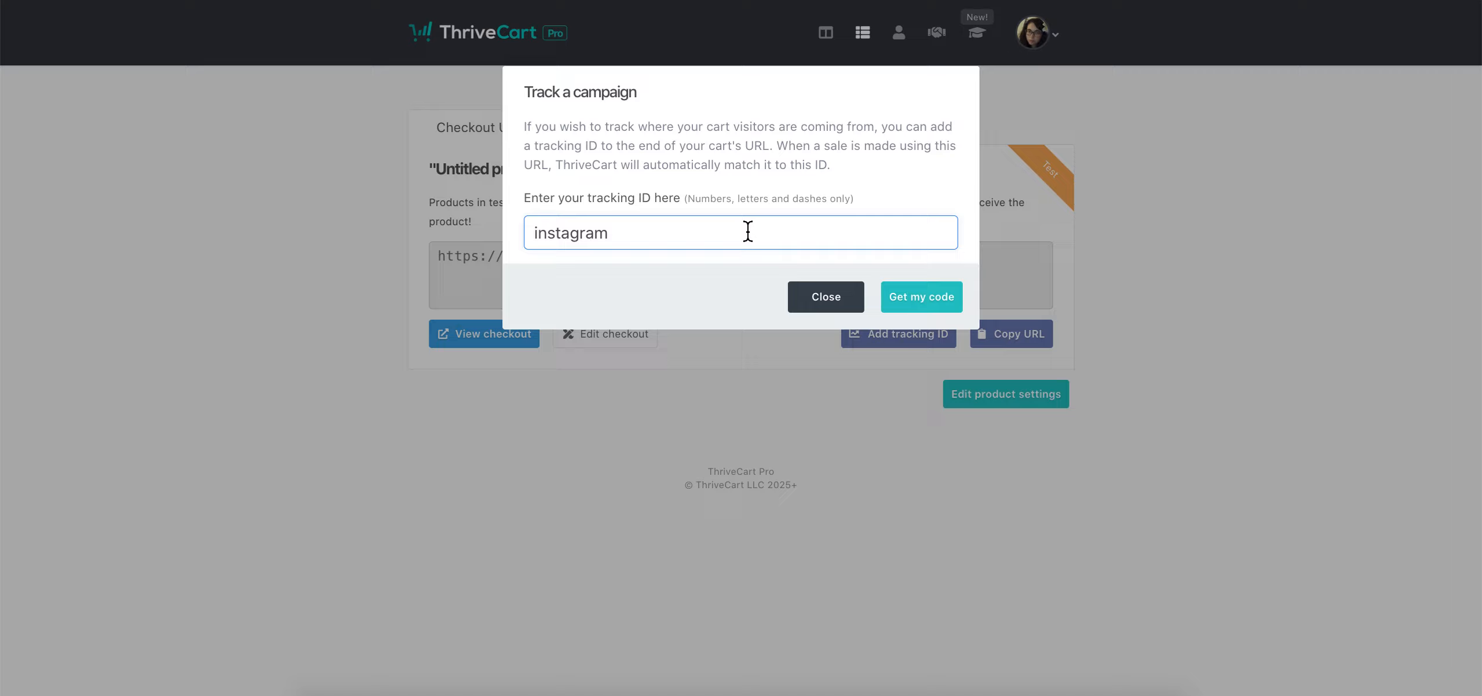
text(-dm)
click(933, 306)
drag(564, 272, 678, 278)
click(914, 356)
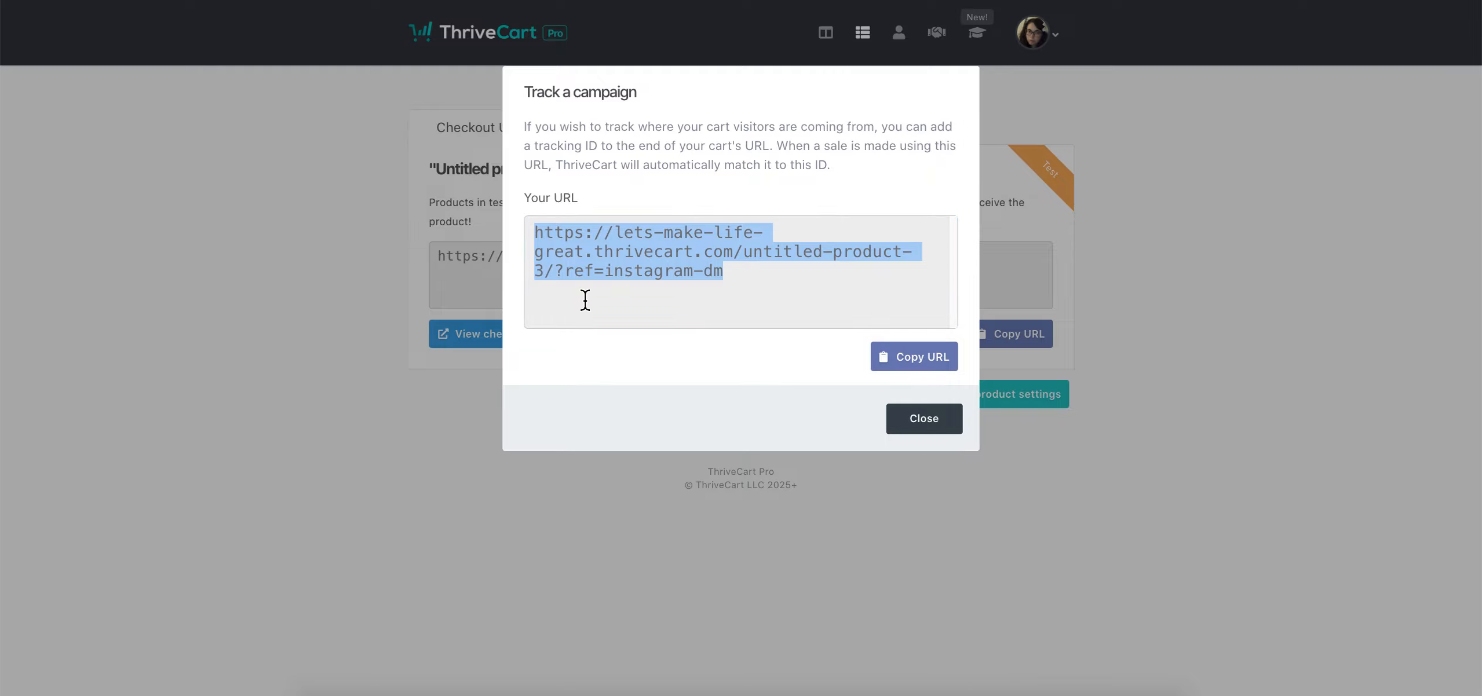
drag(735, 278, 606, 277)
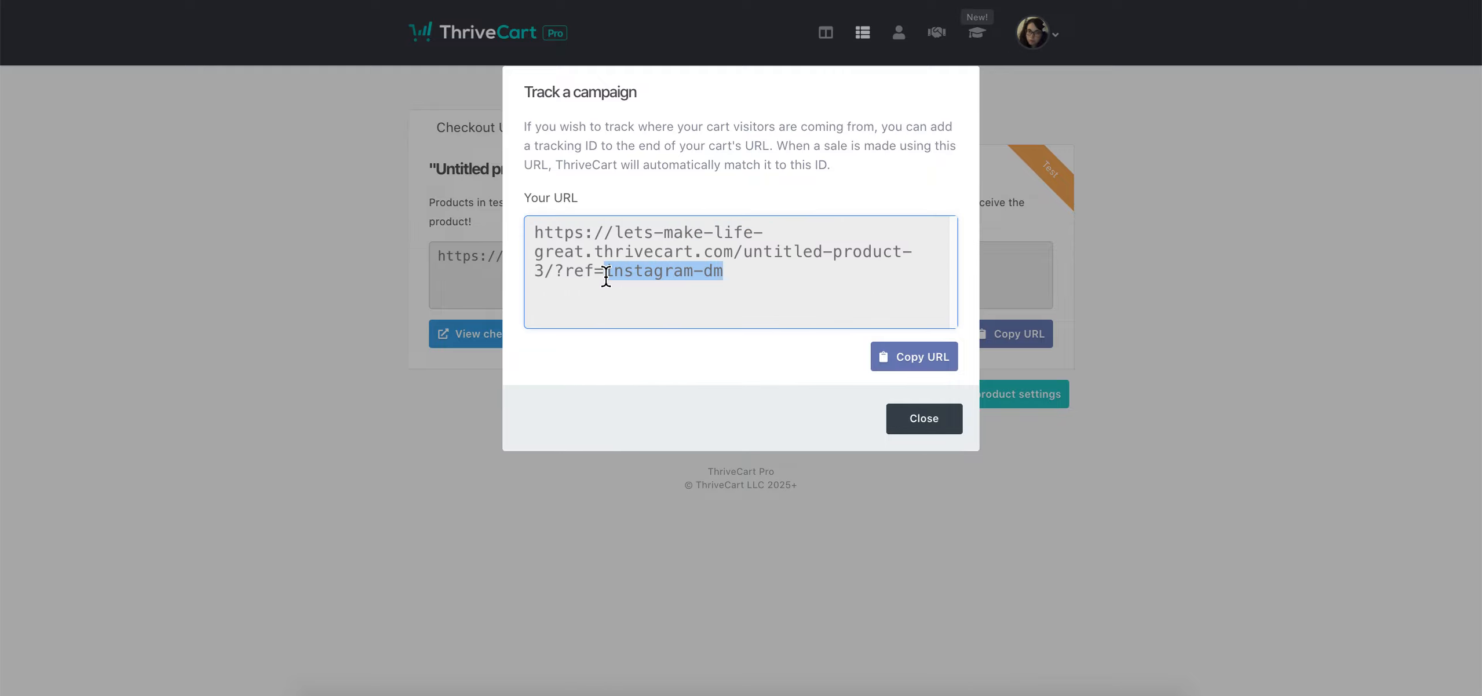
click(922, 420)
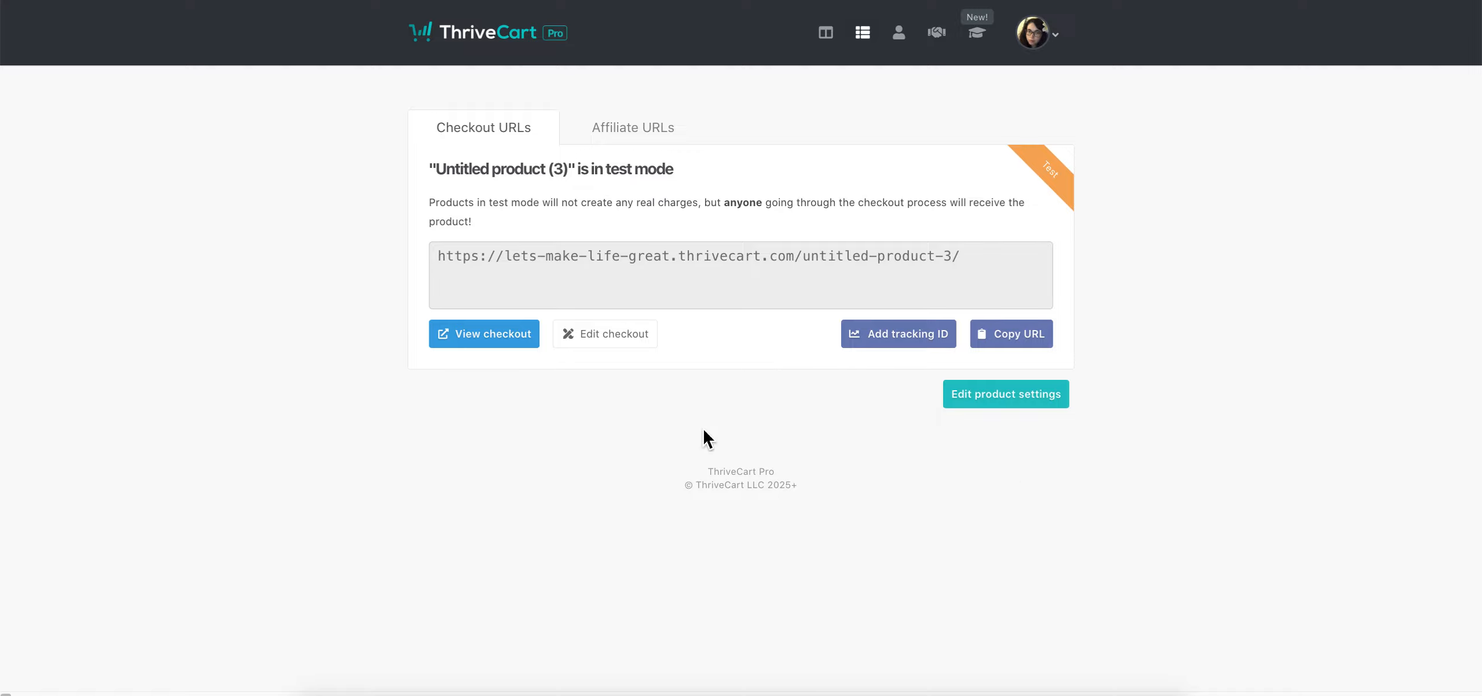
Set Untitled product (3) to Live, save, and reload the checkout to confirm the test warning is gone
click(860, 36)
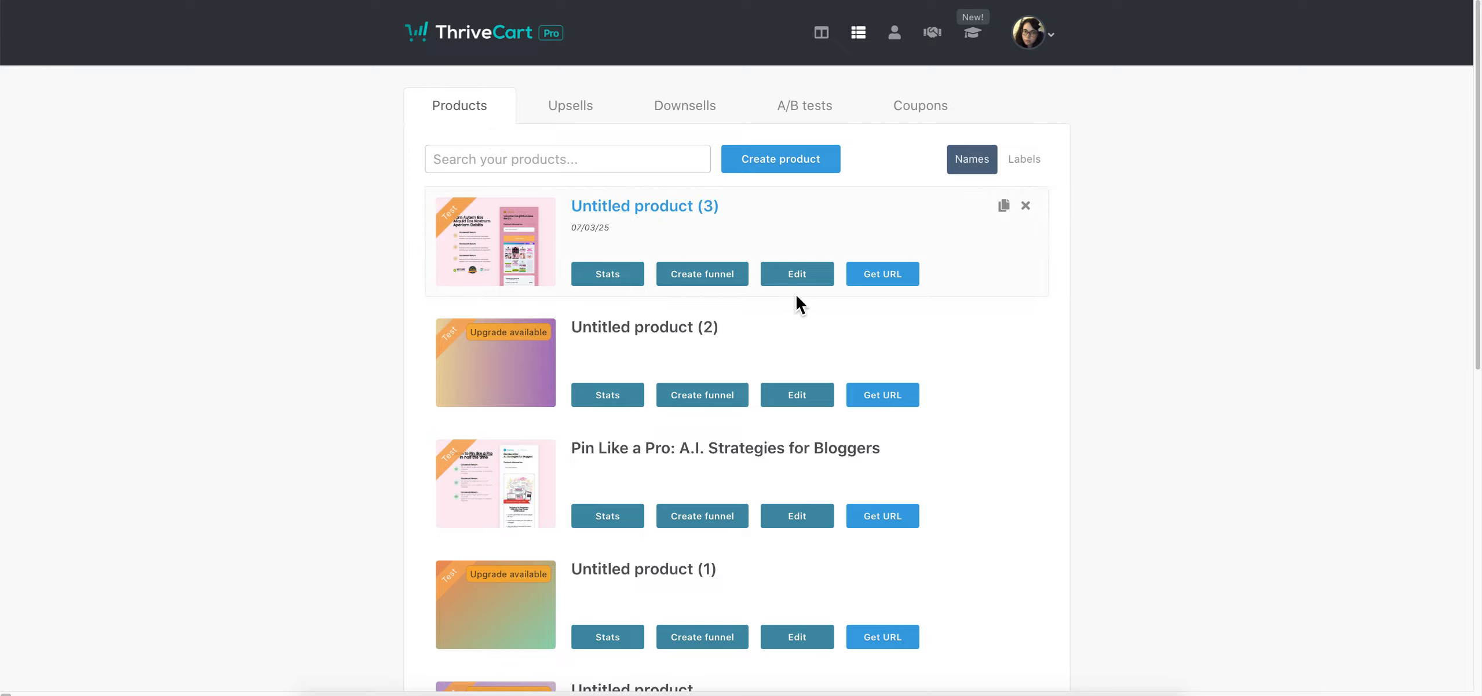
click(809, 279)
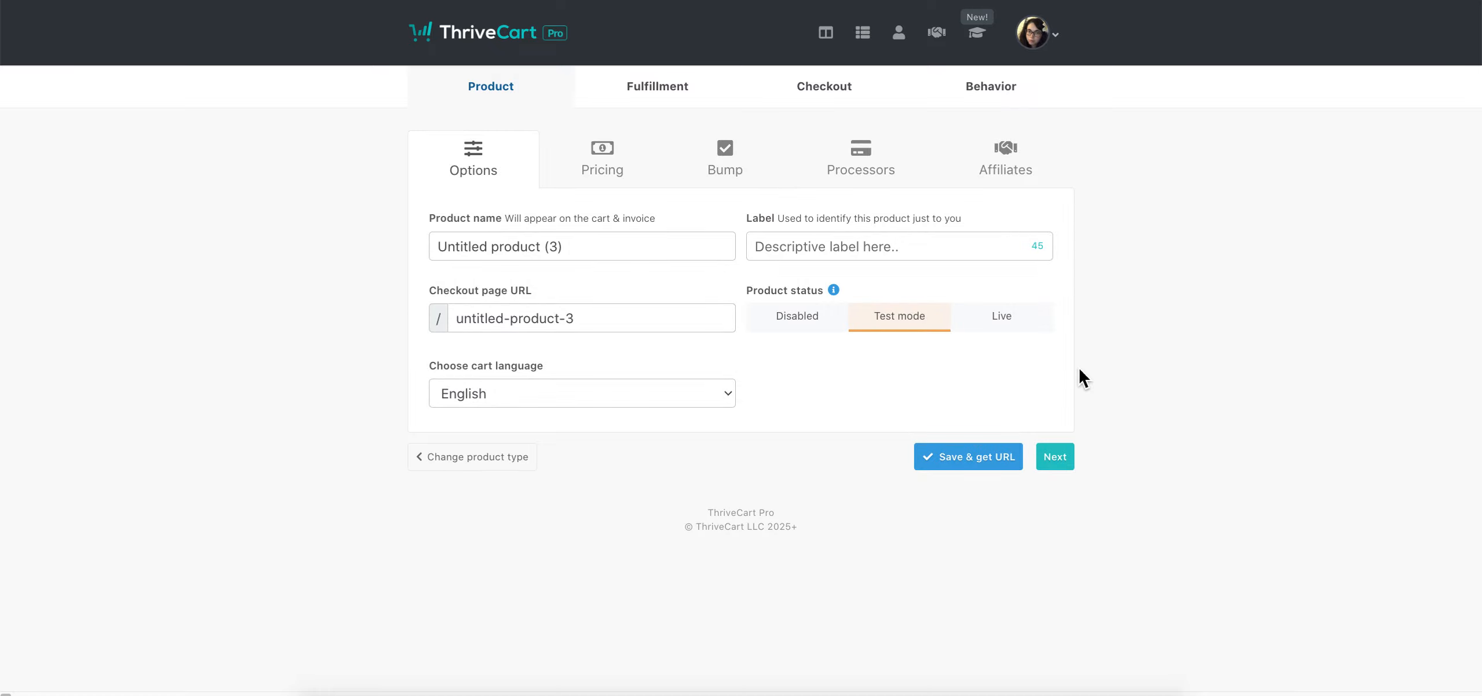
click(1004, 325)
click(1001, 464)
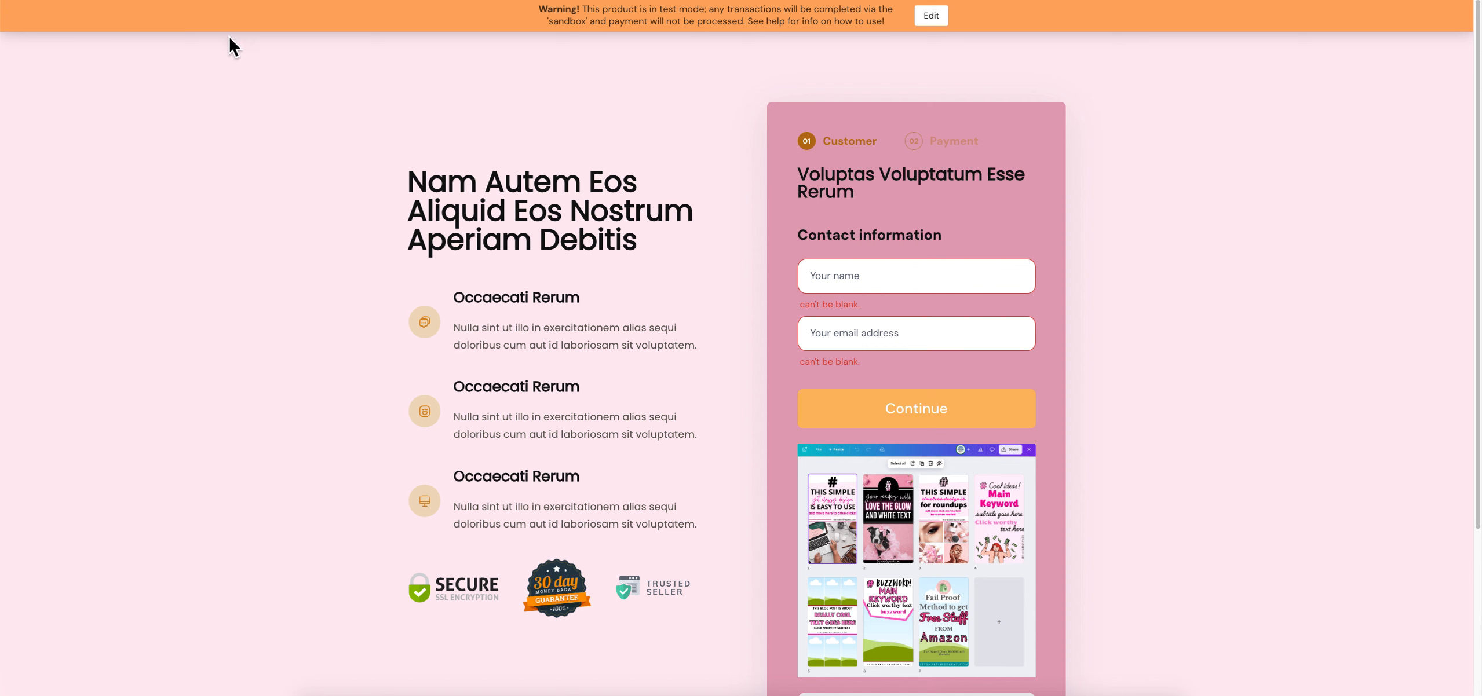
key(super+r)
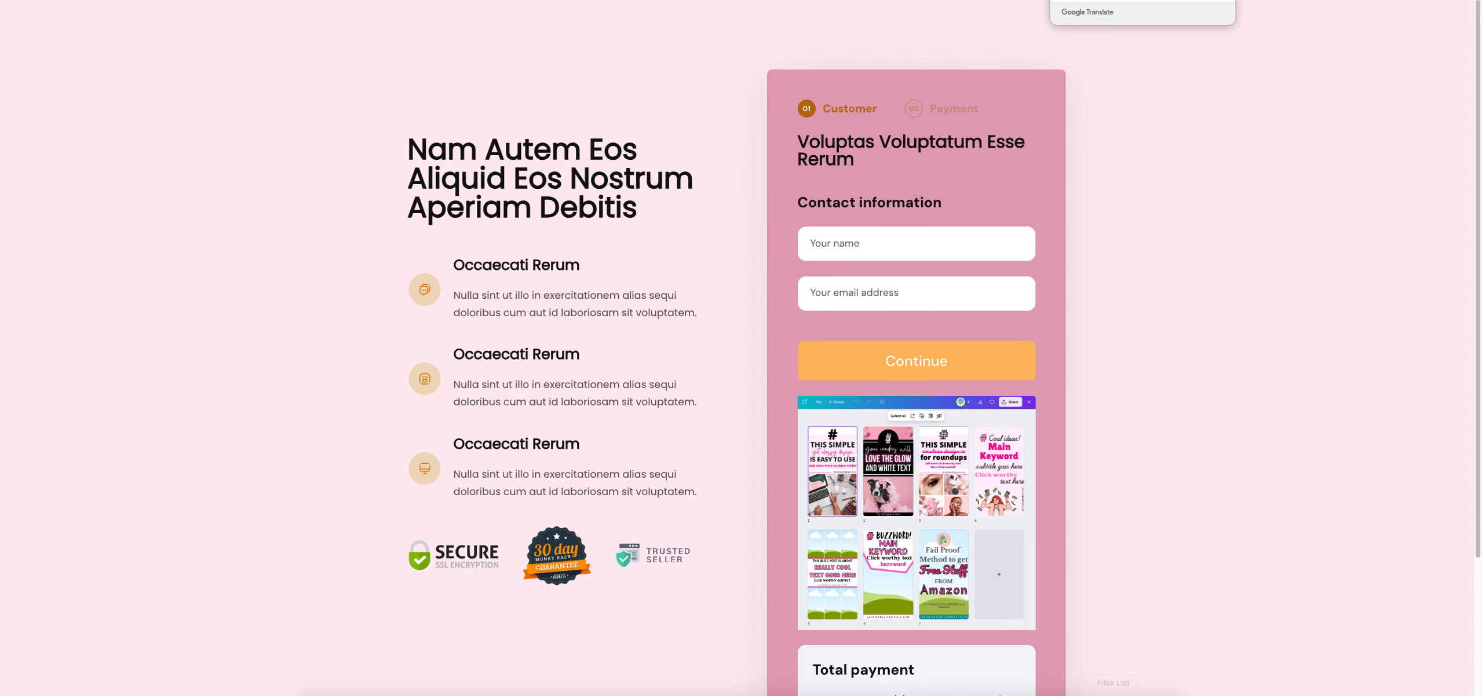
scroll(289, 542, down, 3)
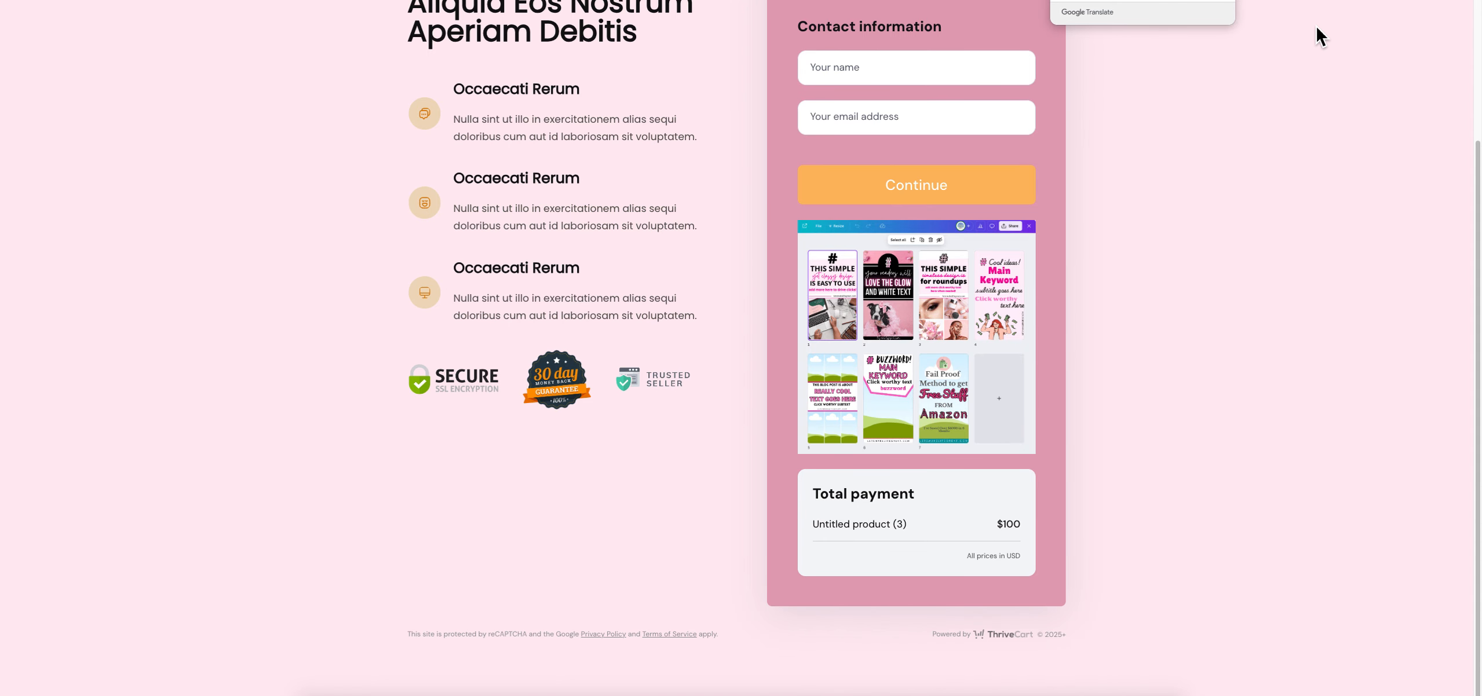
scroll(1314, 28, up, 3)
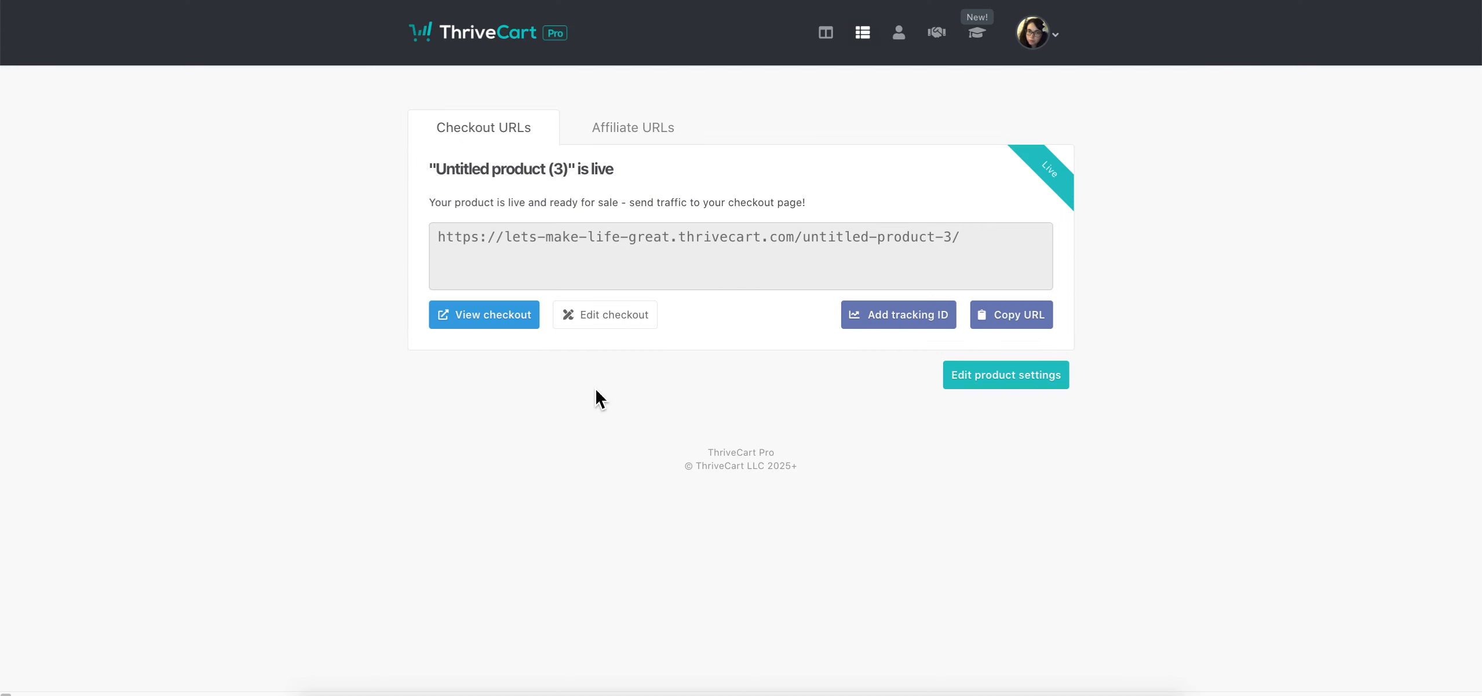
Return to the products list, where Untitled product (3) shows as live
click(864, 35)
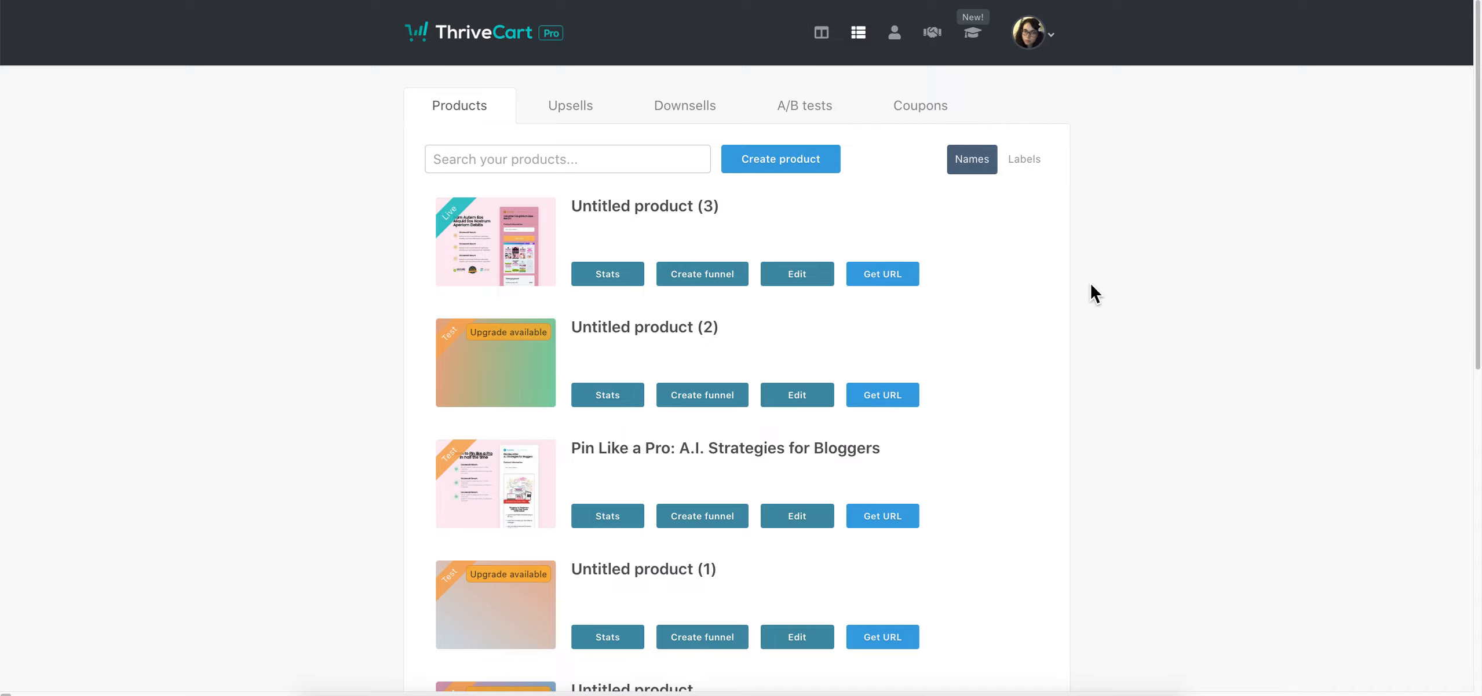
mouse_move(999, 213)
Browse the Upsells, Downsells and A/B tests tabs, then start a new coupon under Coupons
click(583, 106)
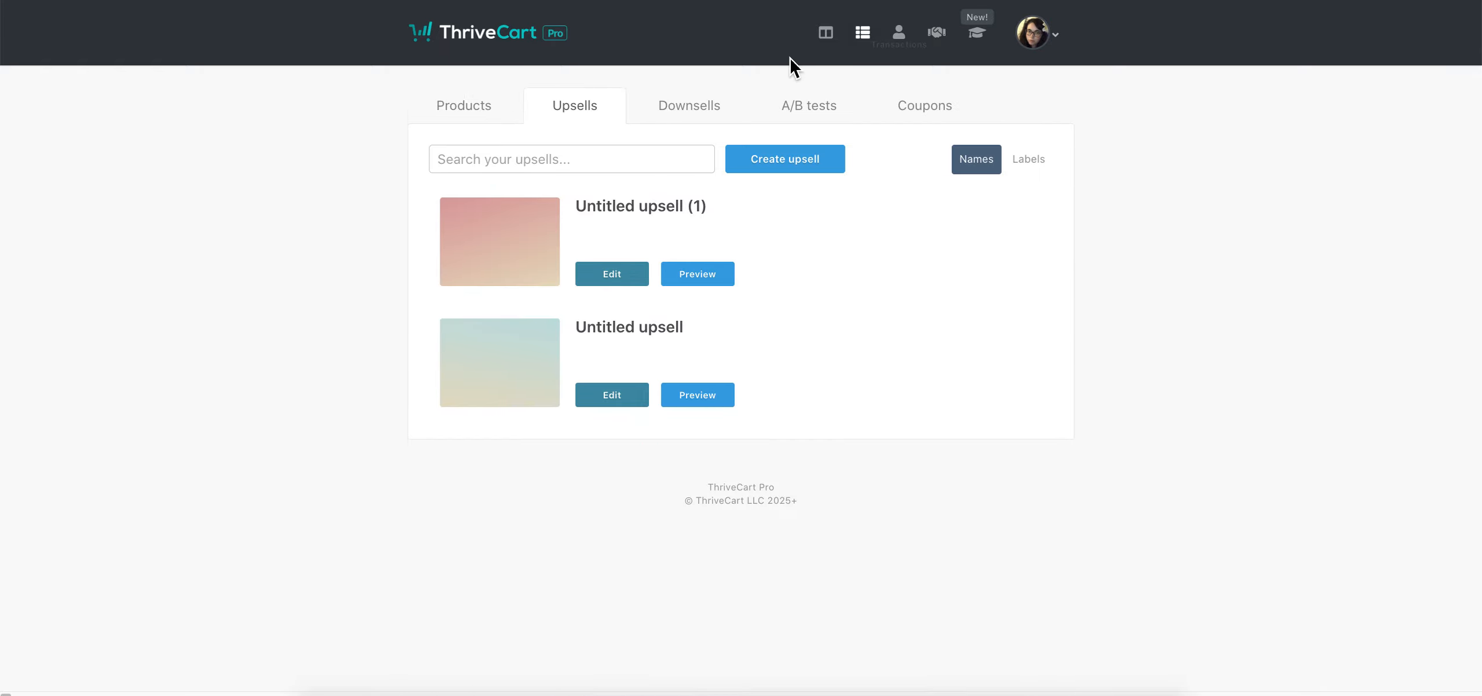
click(661, 113)
click(847, 116)
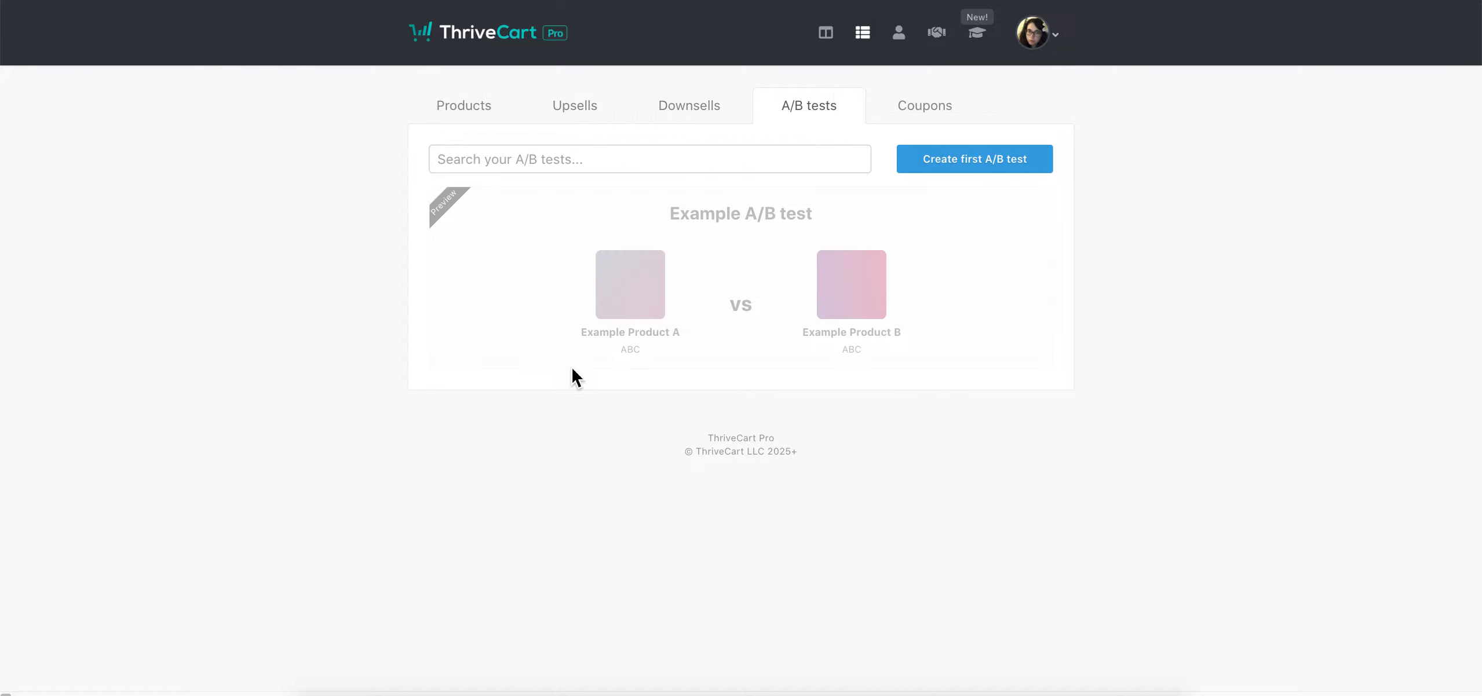
click(938, 119)
scroll(1029, 483, down, 5)
scroll(1023, 371, up, 5)
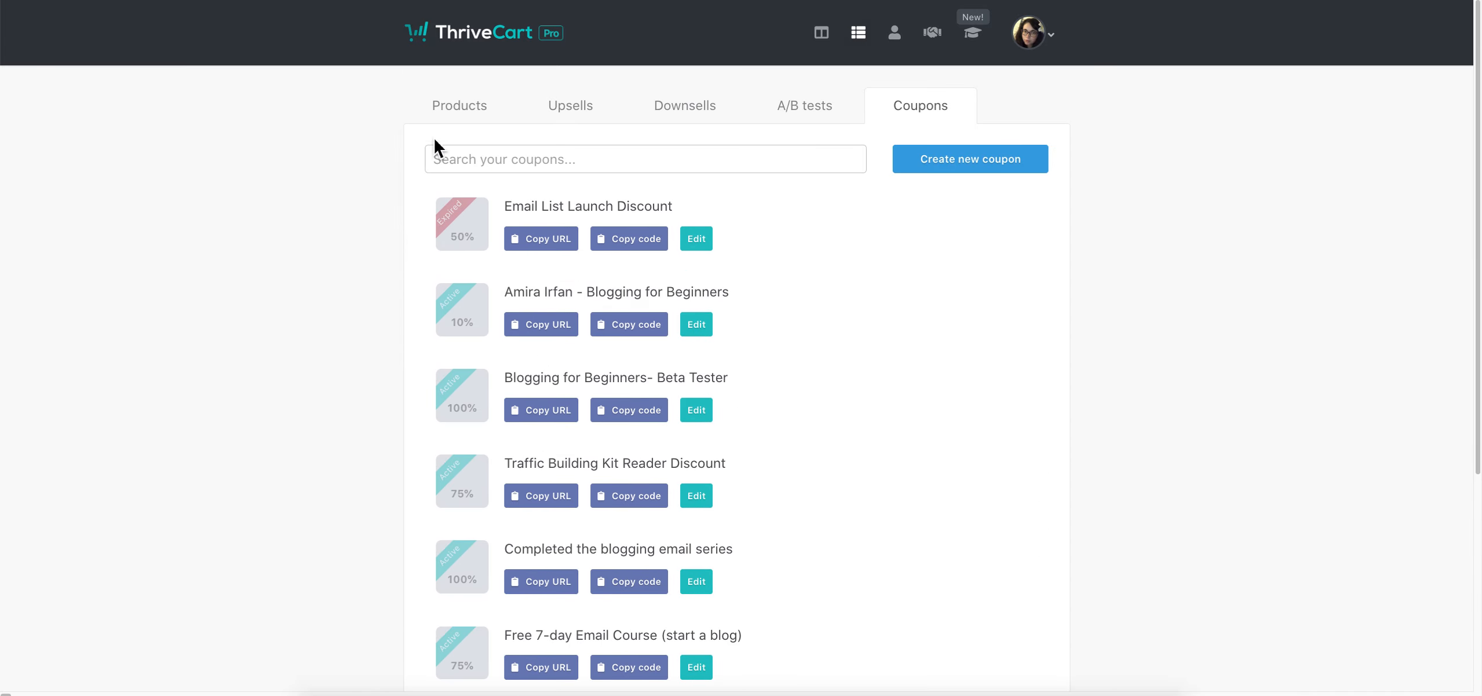
click(912, 181)
Name the coupon 'this is test' with coupon code THISISJUSTANAME
click(595, 204)
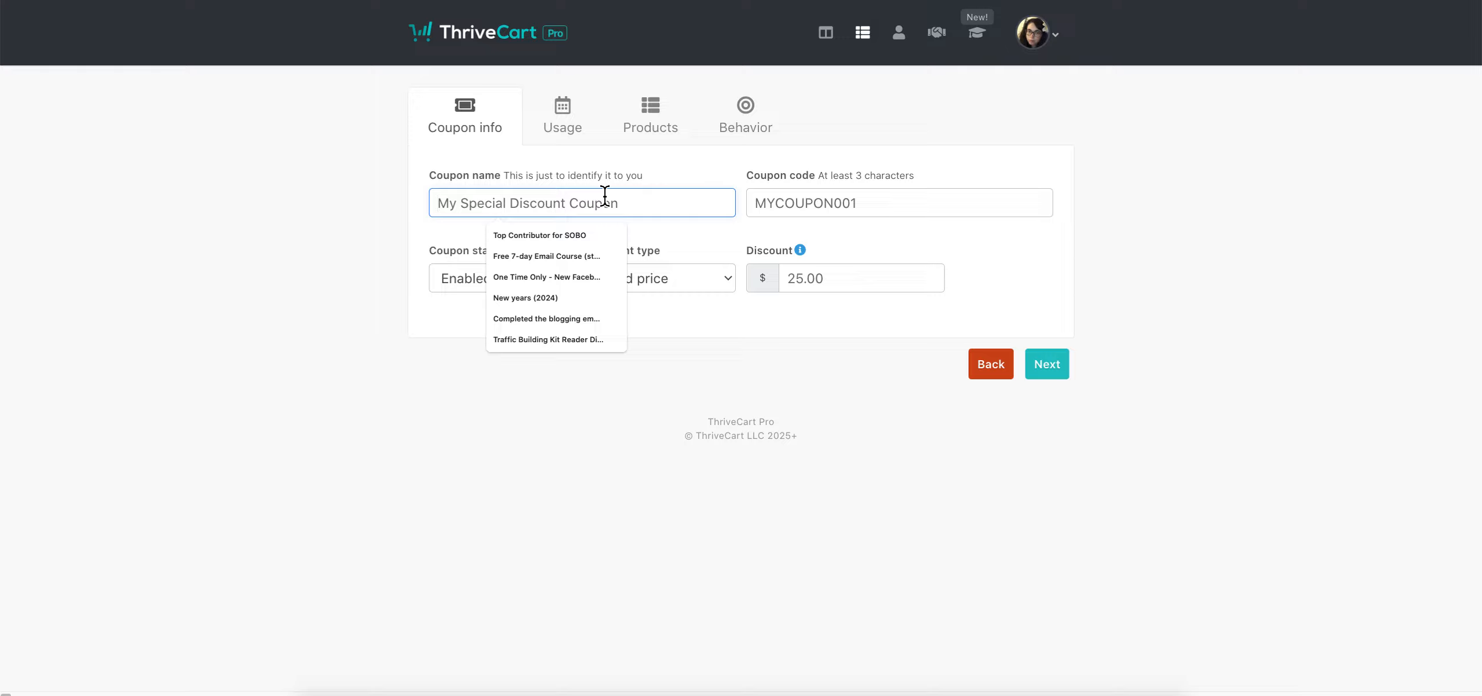
text(this is test)
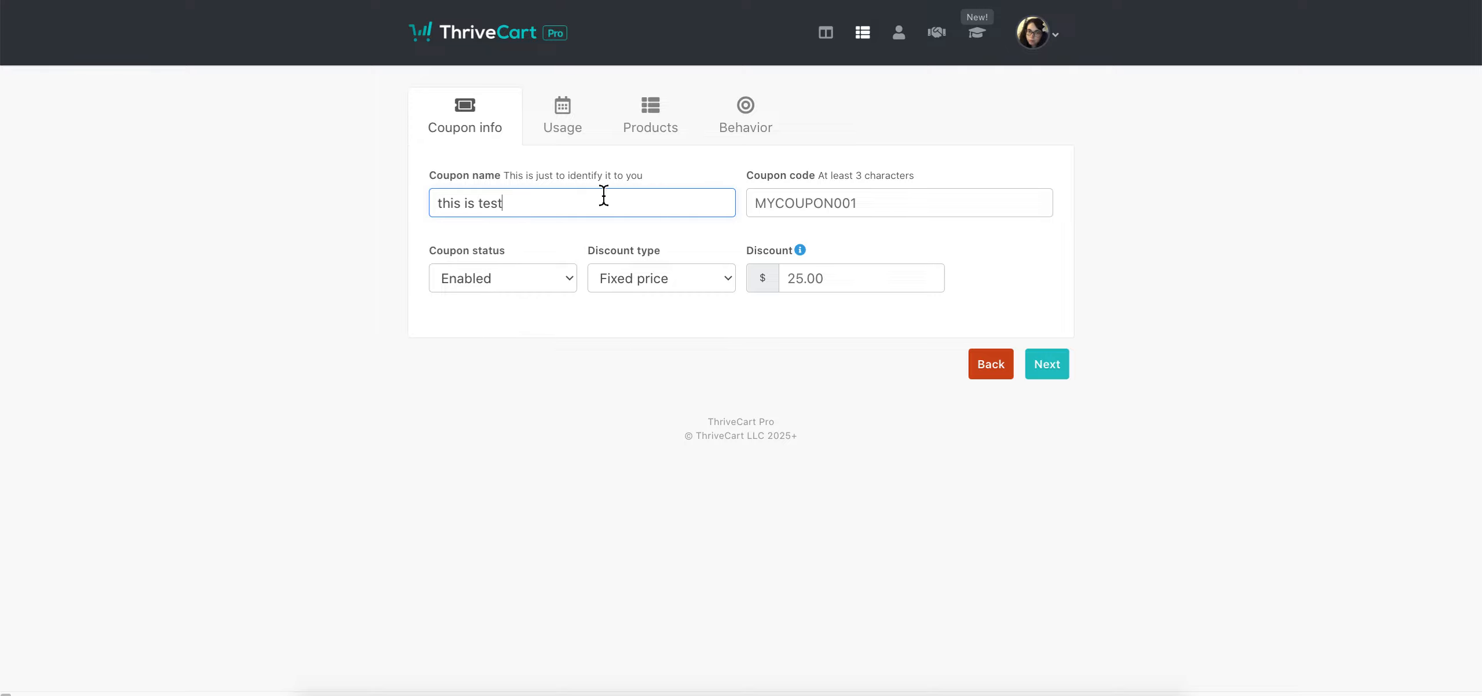
click(875, 219)
text(THIS)
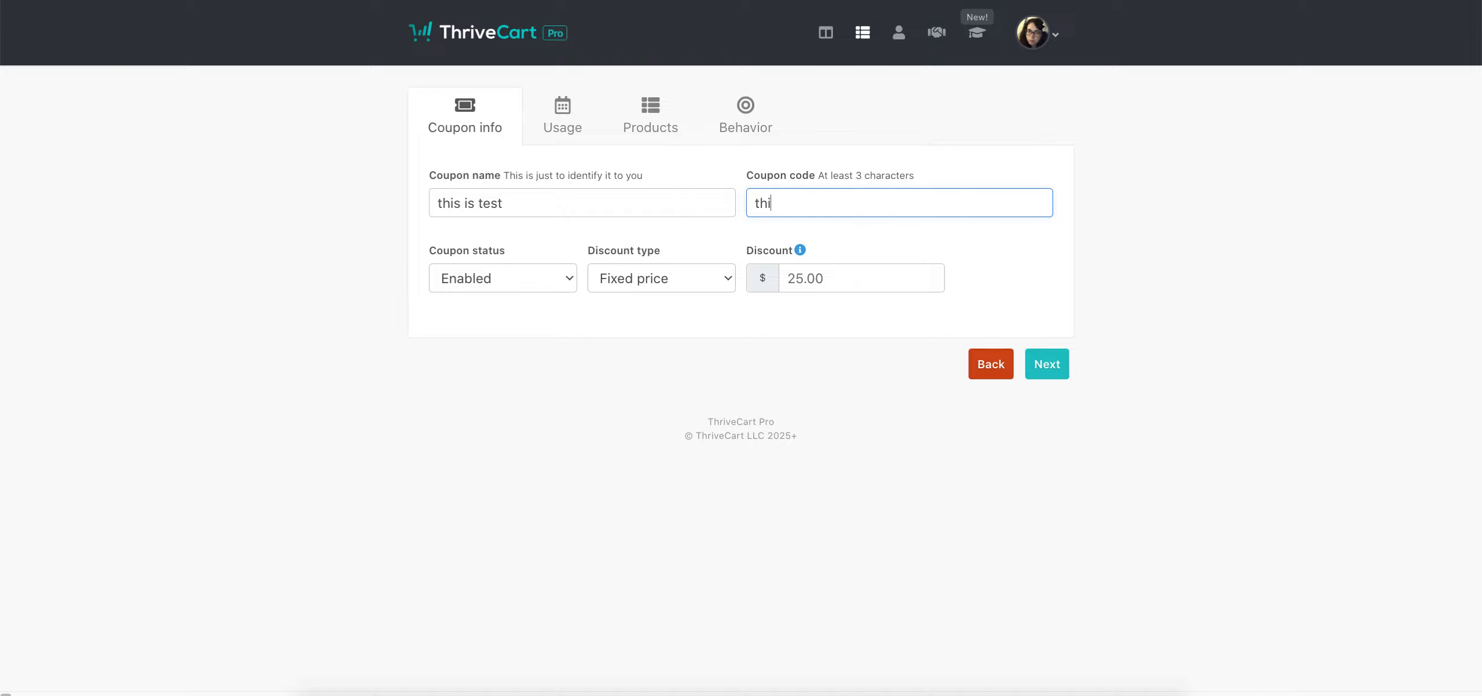
text(ISJUSTANAME)
click(926, 231)
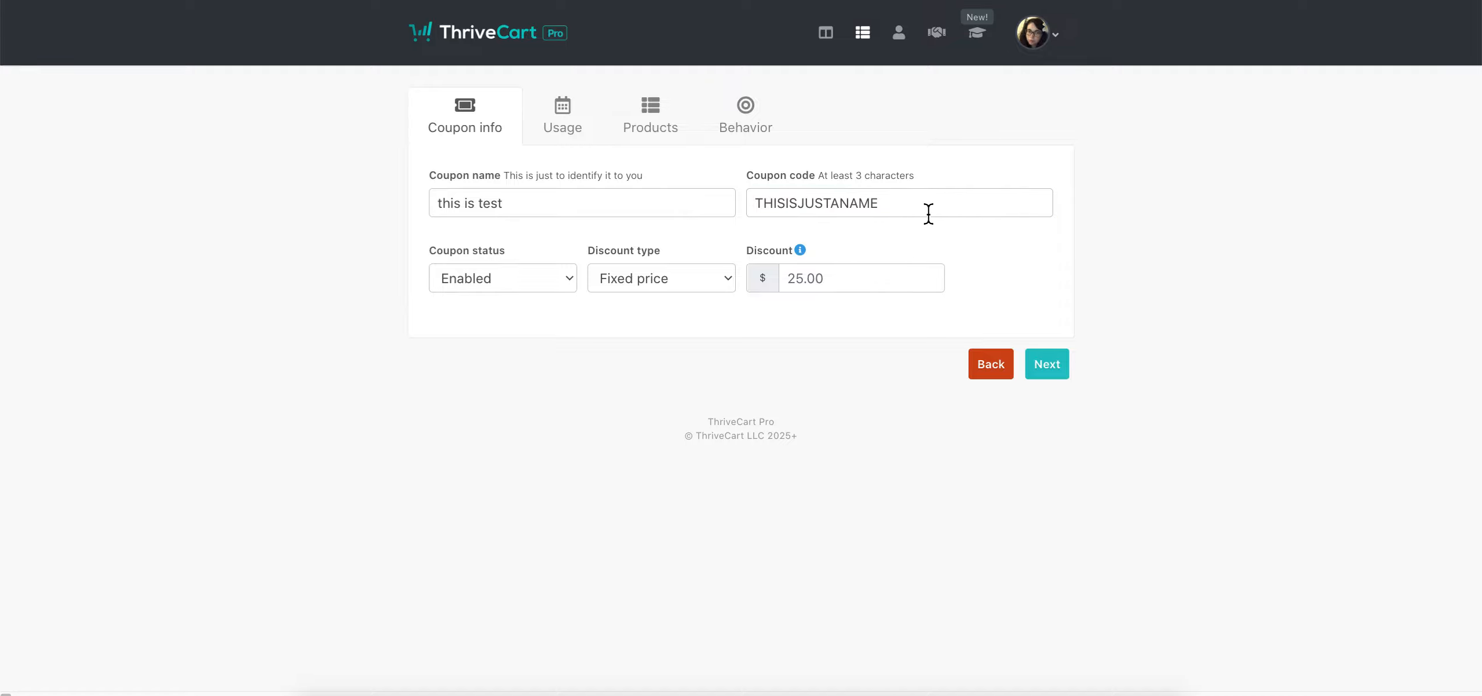